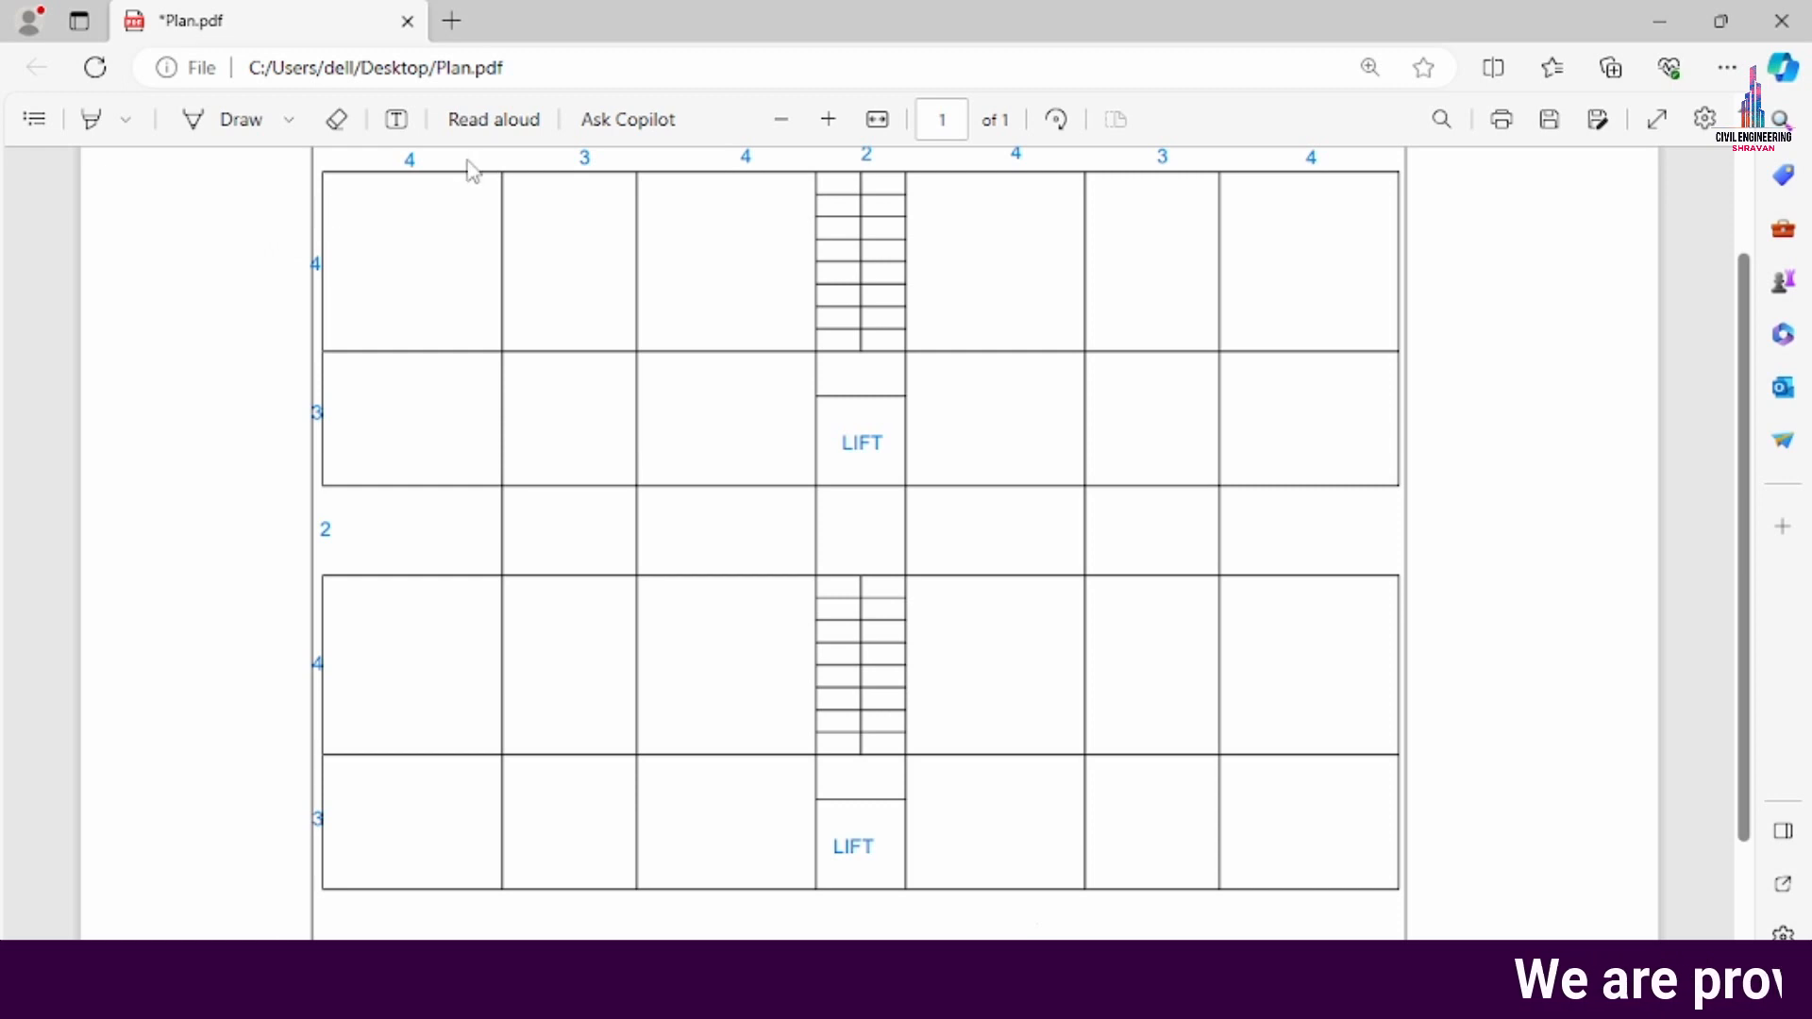
# - Minimize the plan PDF, switch to STAAD.Pro V8i and start a new project
pyautogui.click(1650, 20)
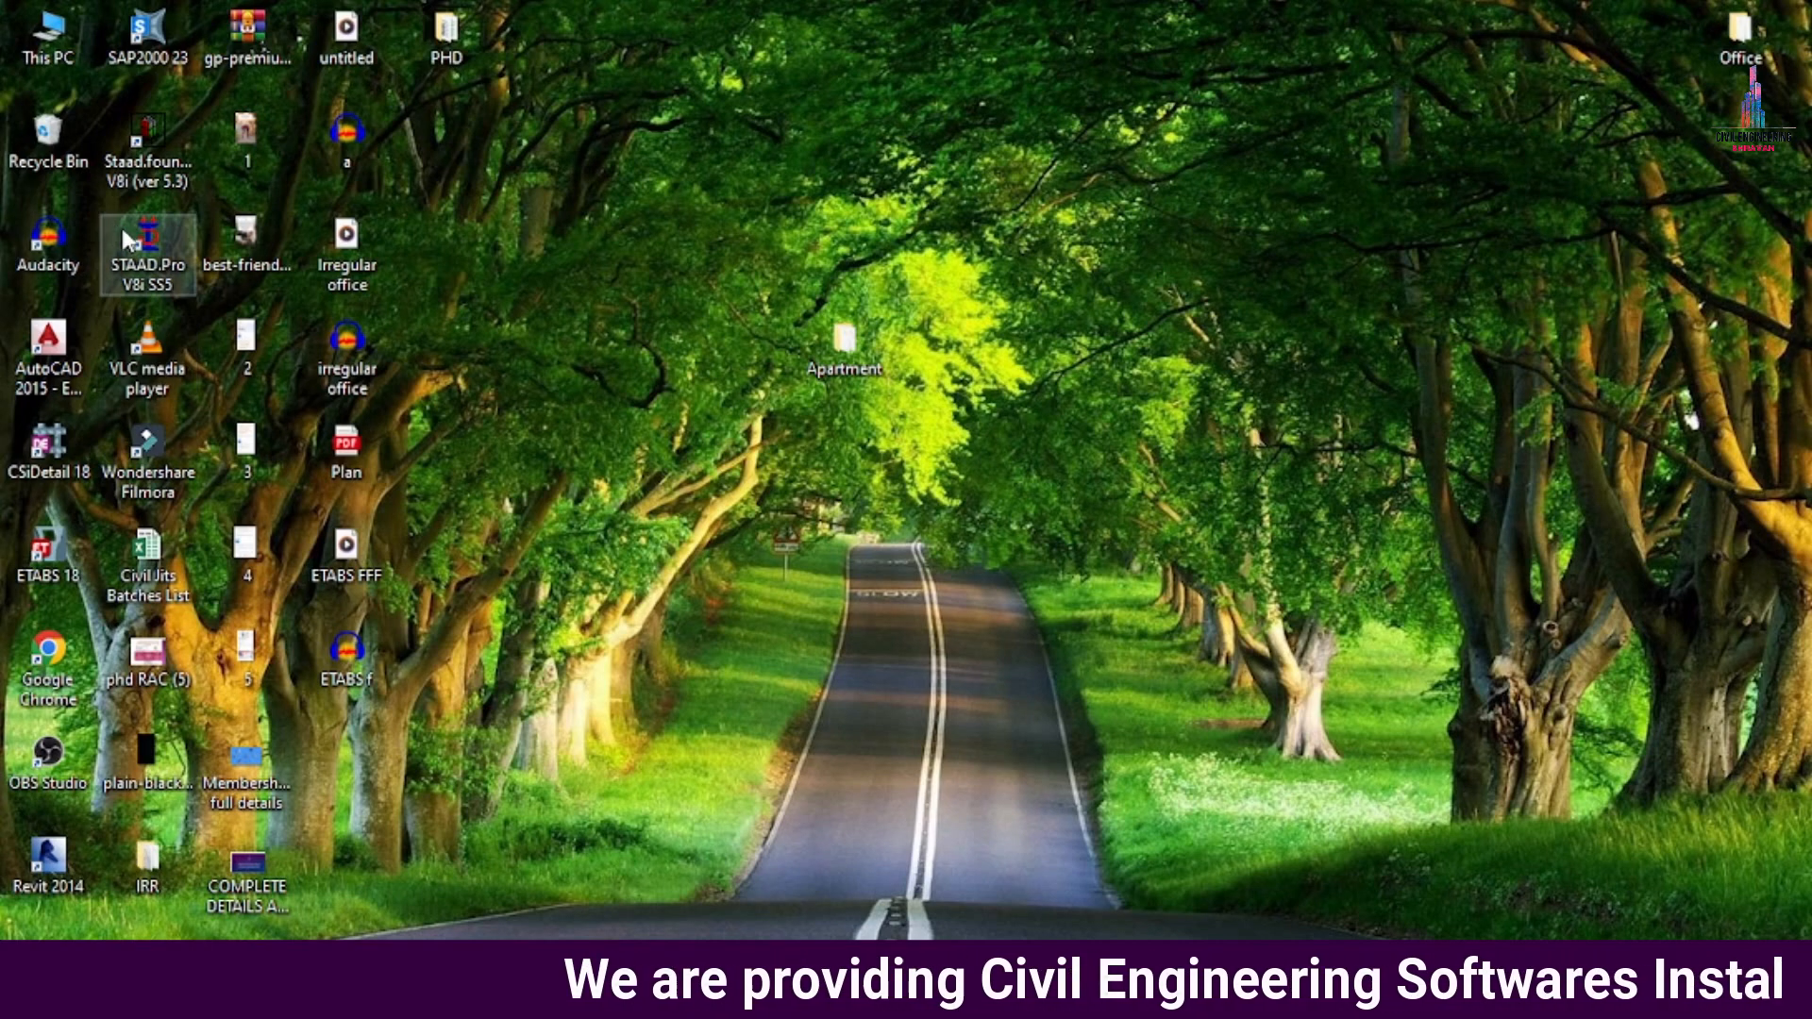
pyautogui.doubleClick(148, 248)
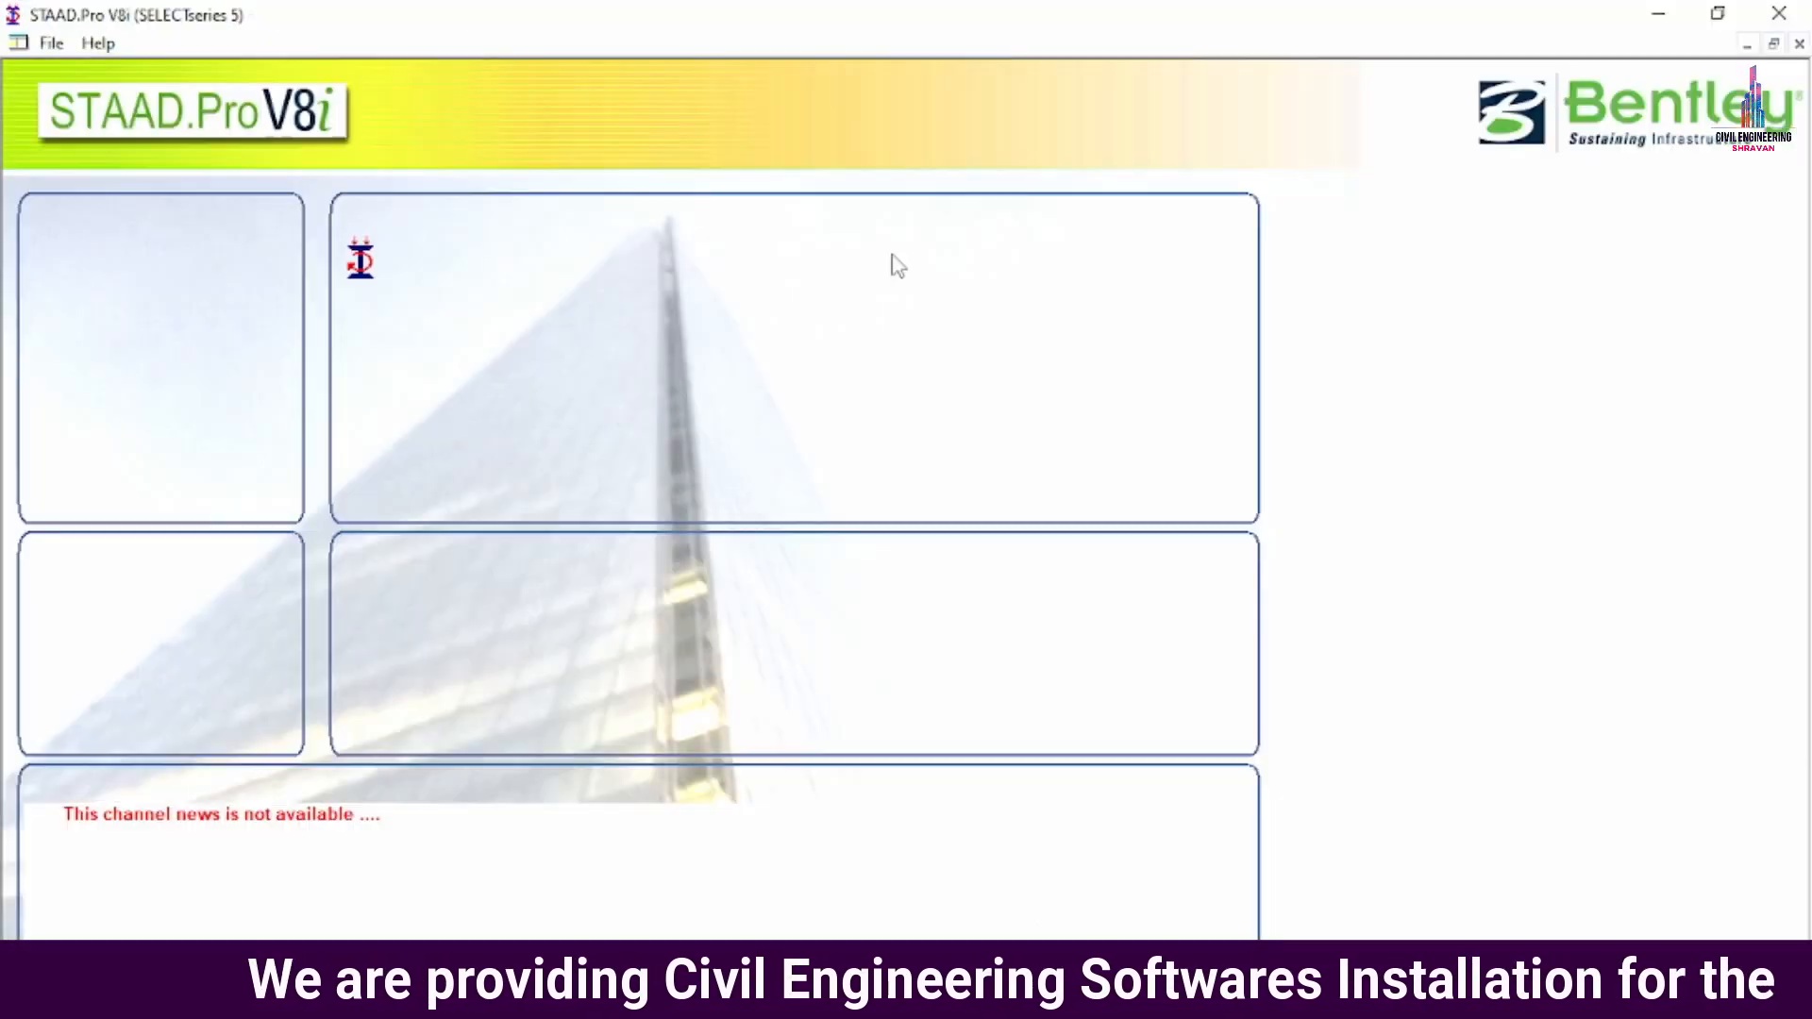
pyautogui.click(109, 261)
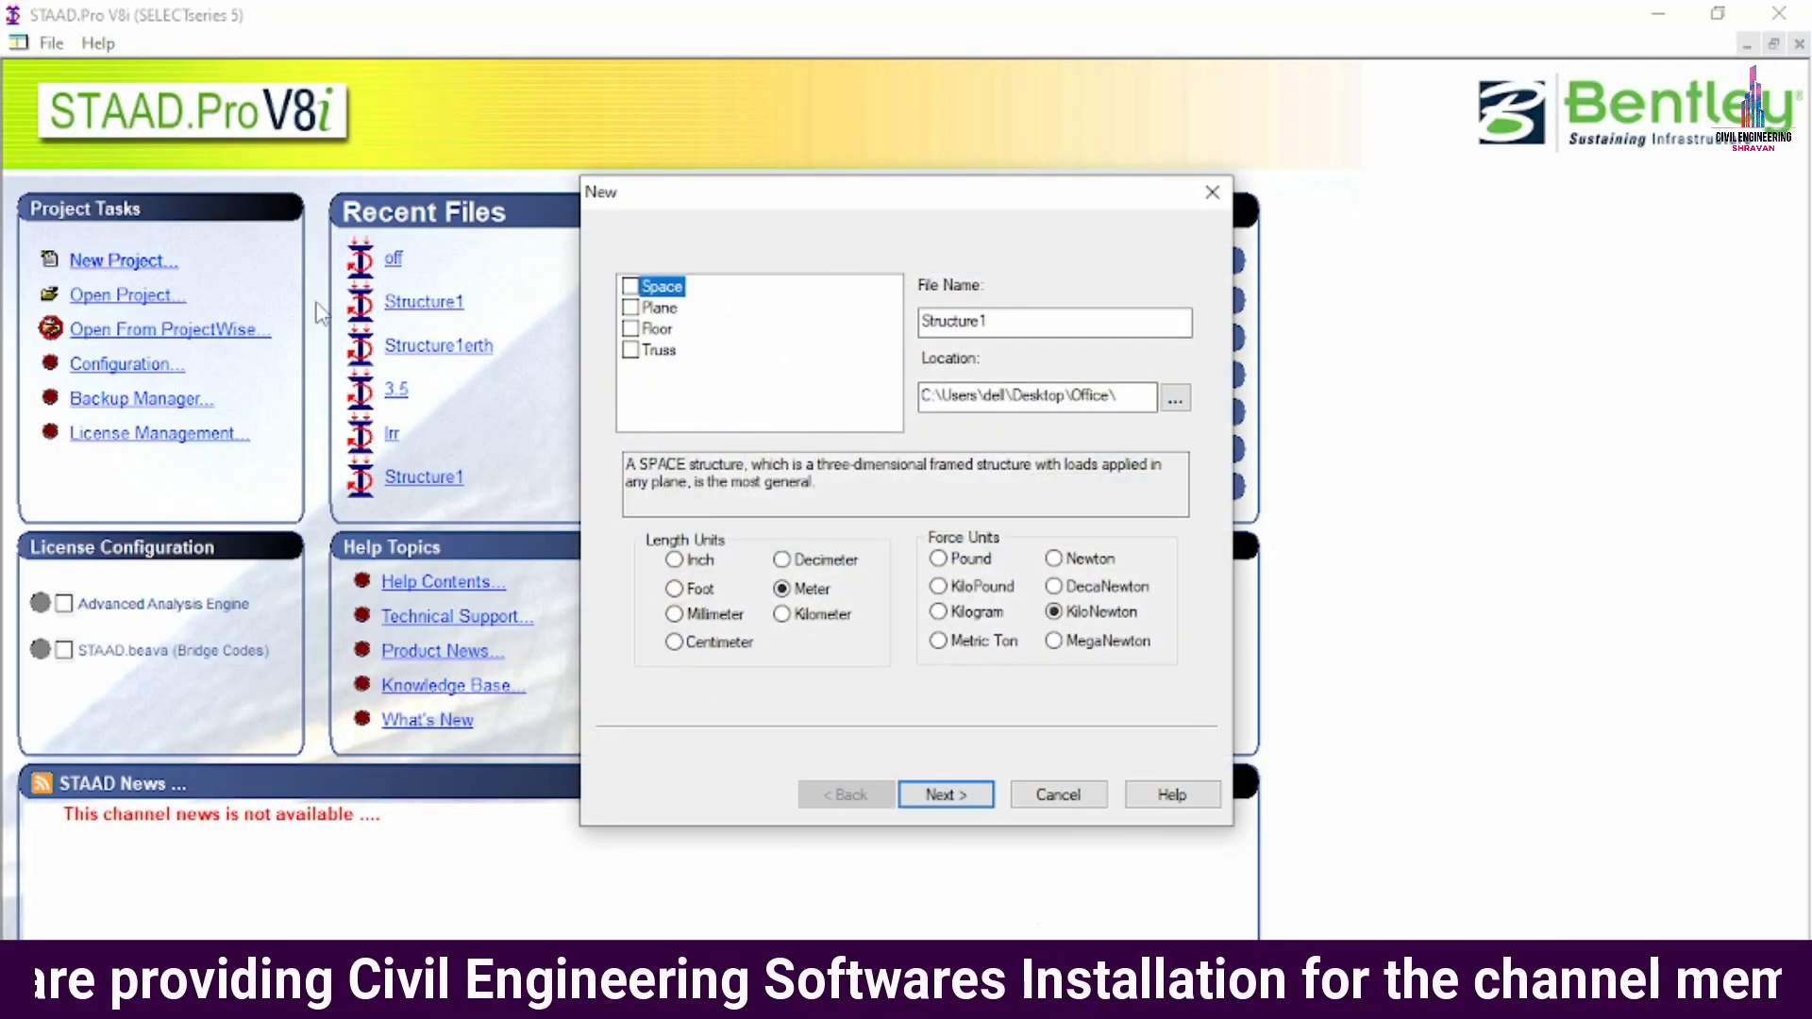
# - Create the project as a Space structure with the file name Ap, starting in Add Beam mode
pyautogui.click(632, 290)
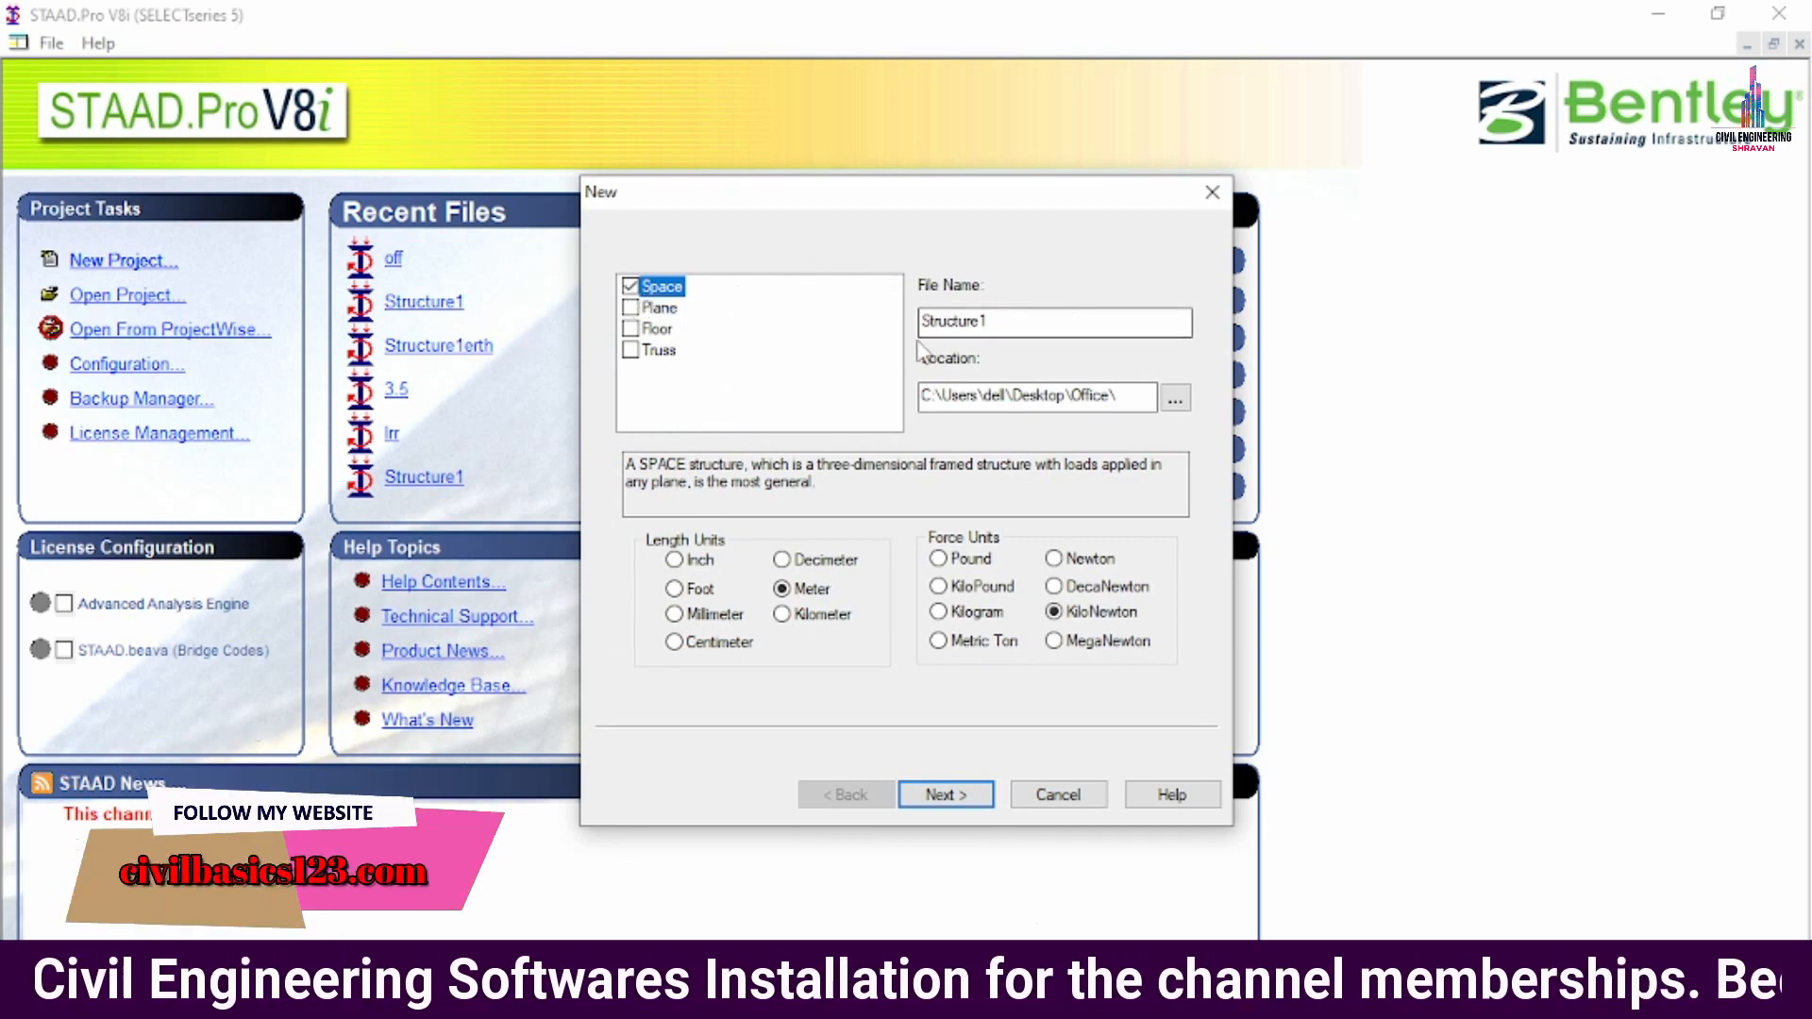
pyautogui.moveTo(997, 322); pyautogui.dragTo(890, 330)
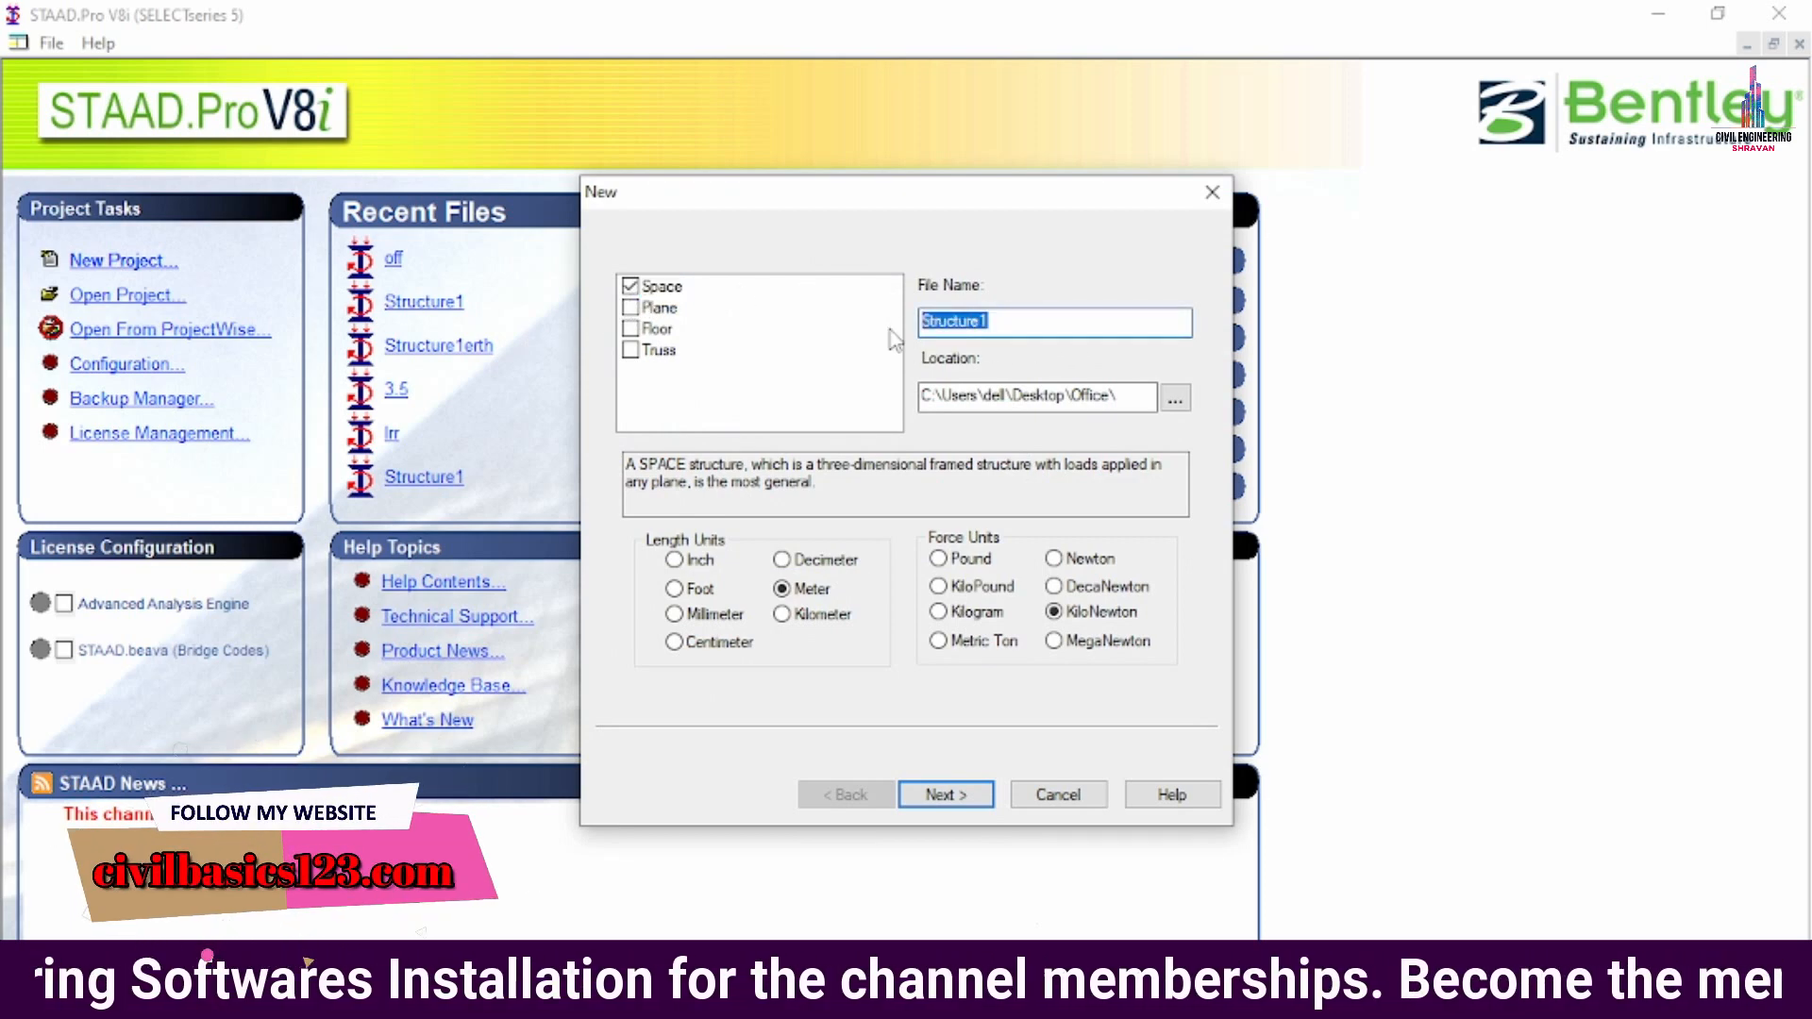
pyautogui.write('Ap')
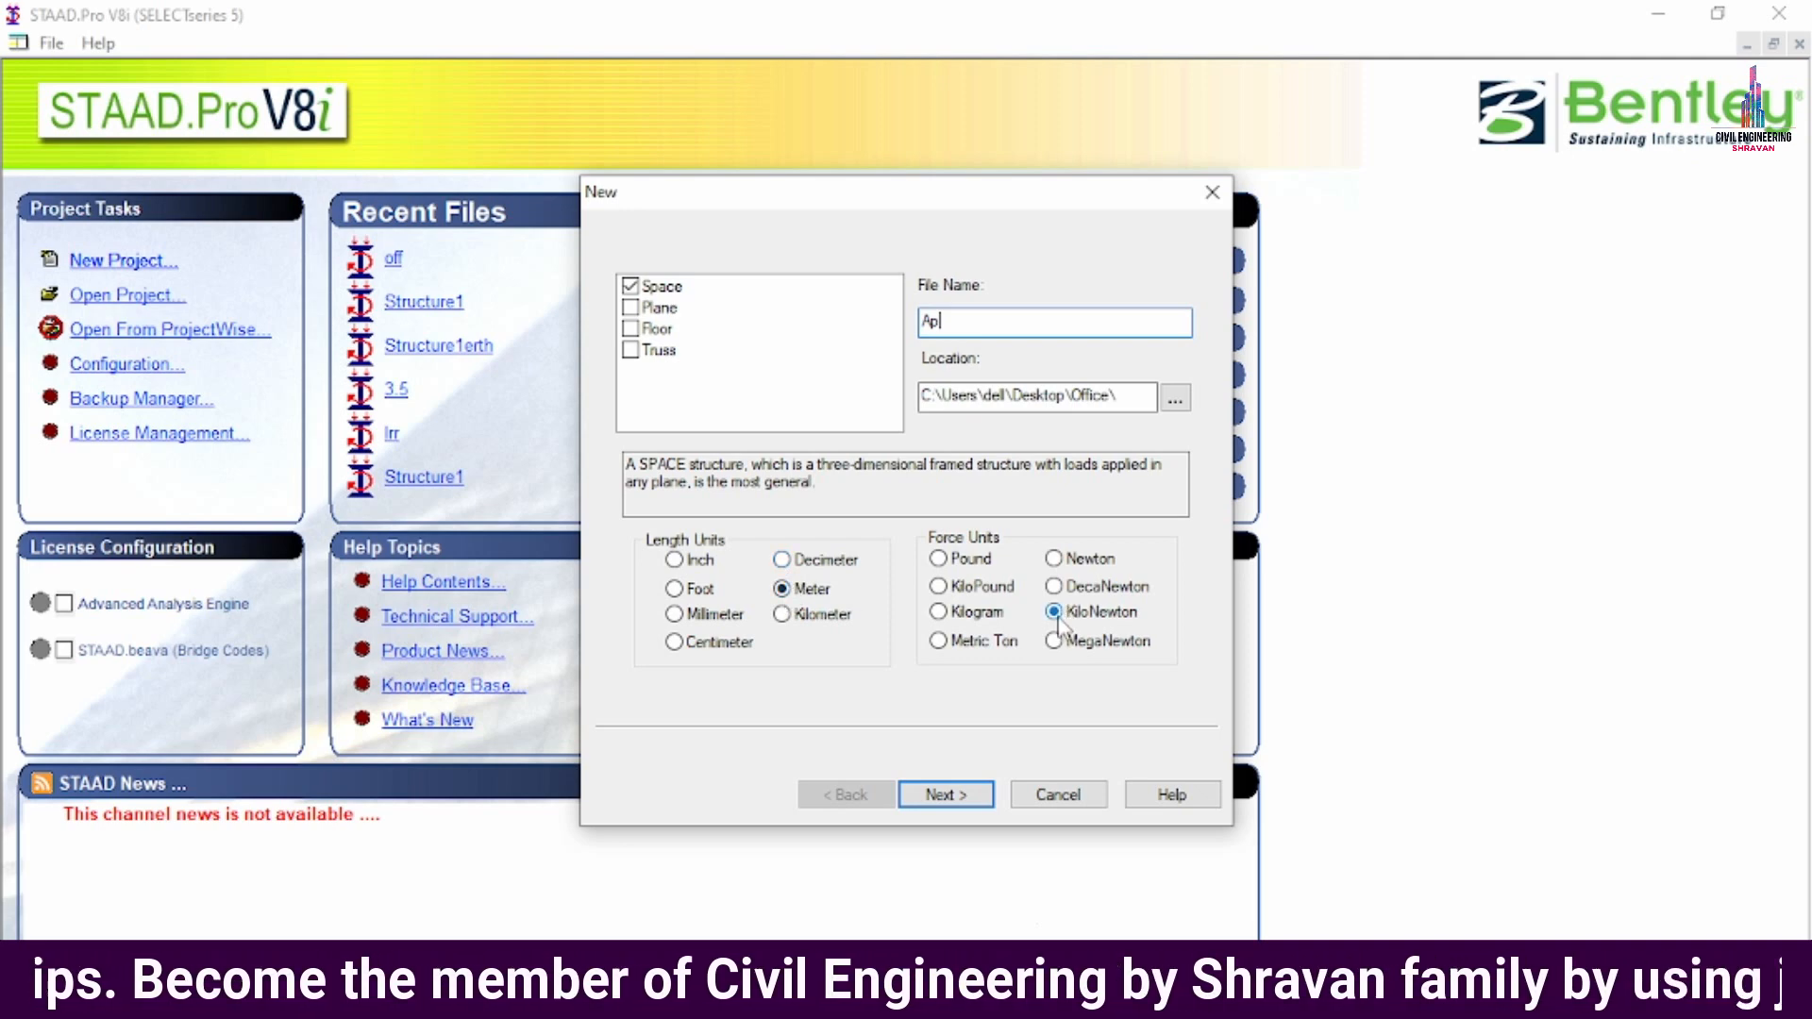
pyautogui.click(937, 798)
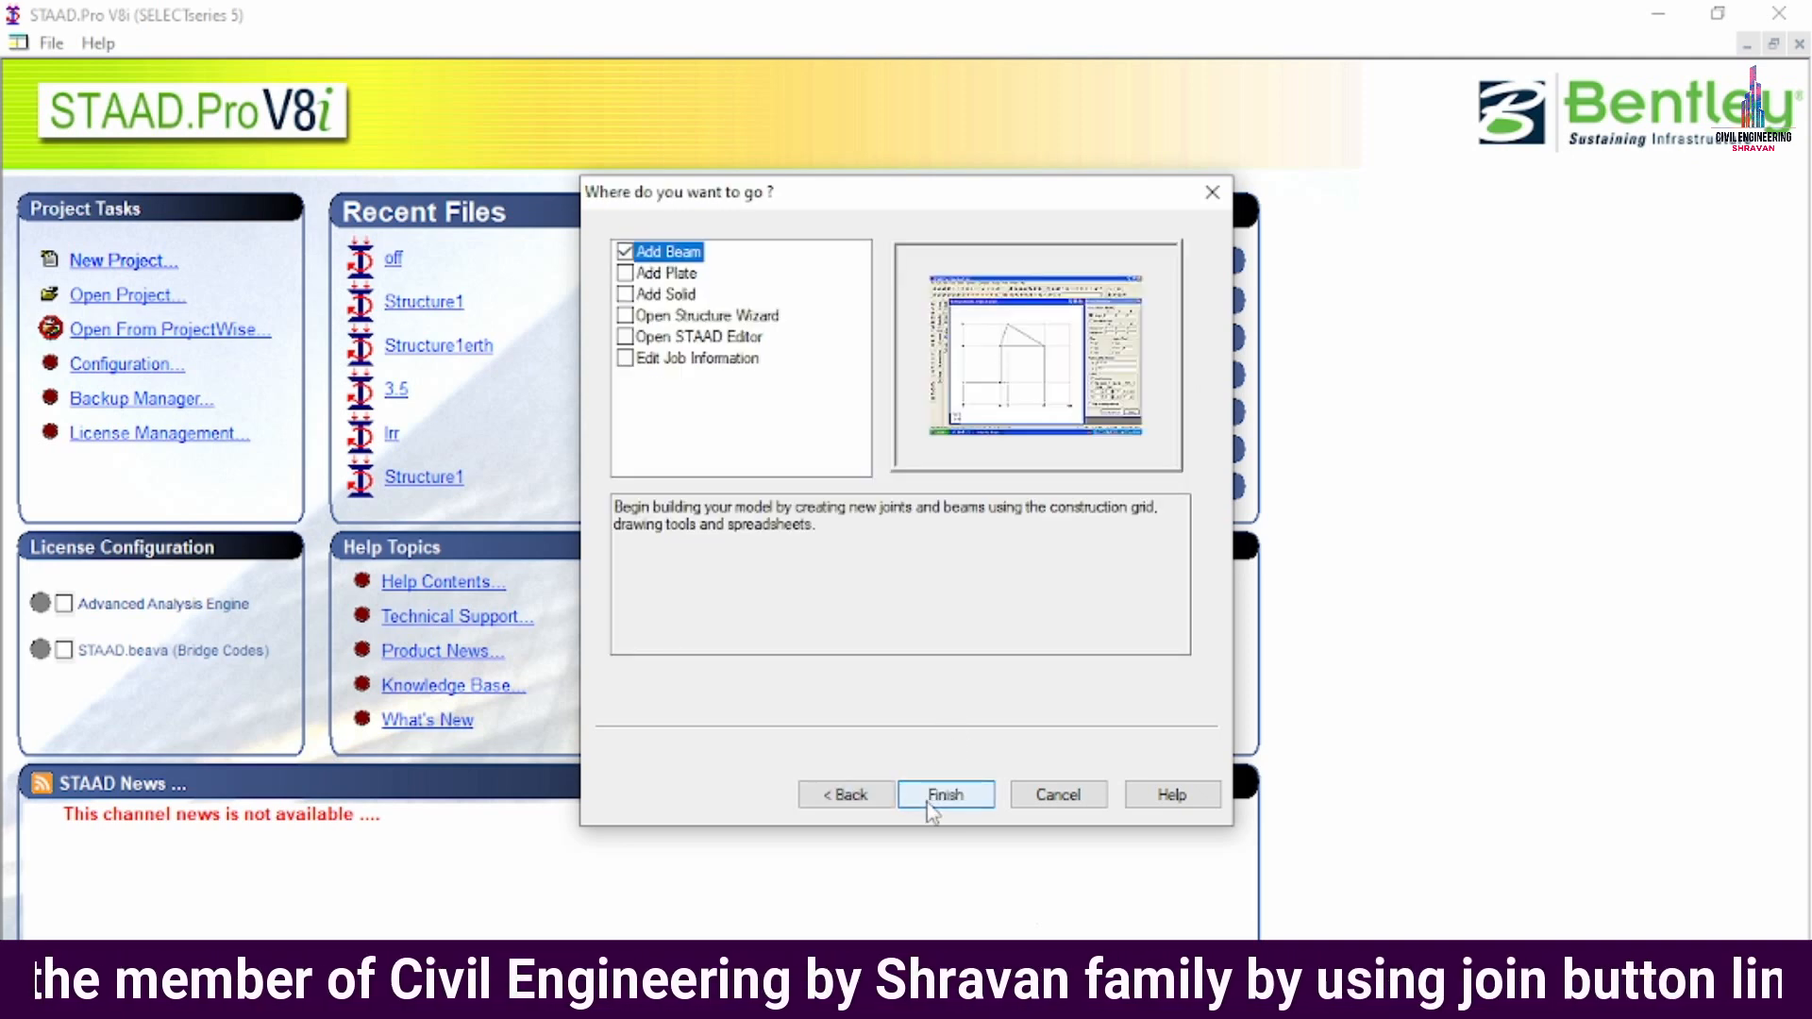
pyautogui.click(933, 804)
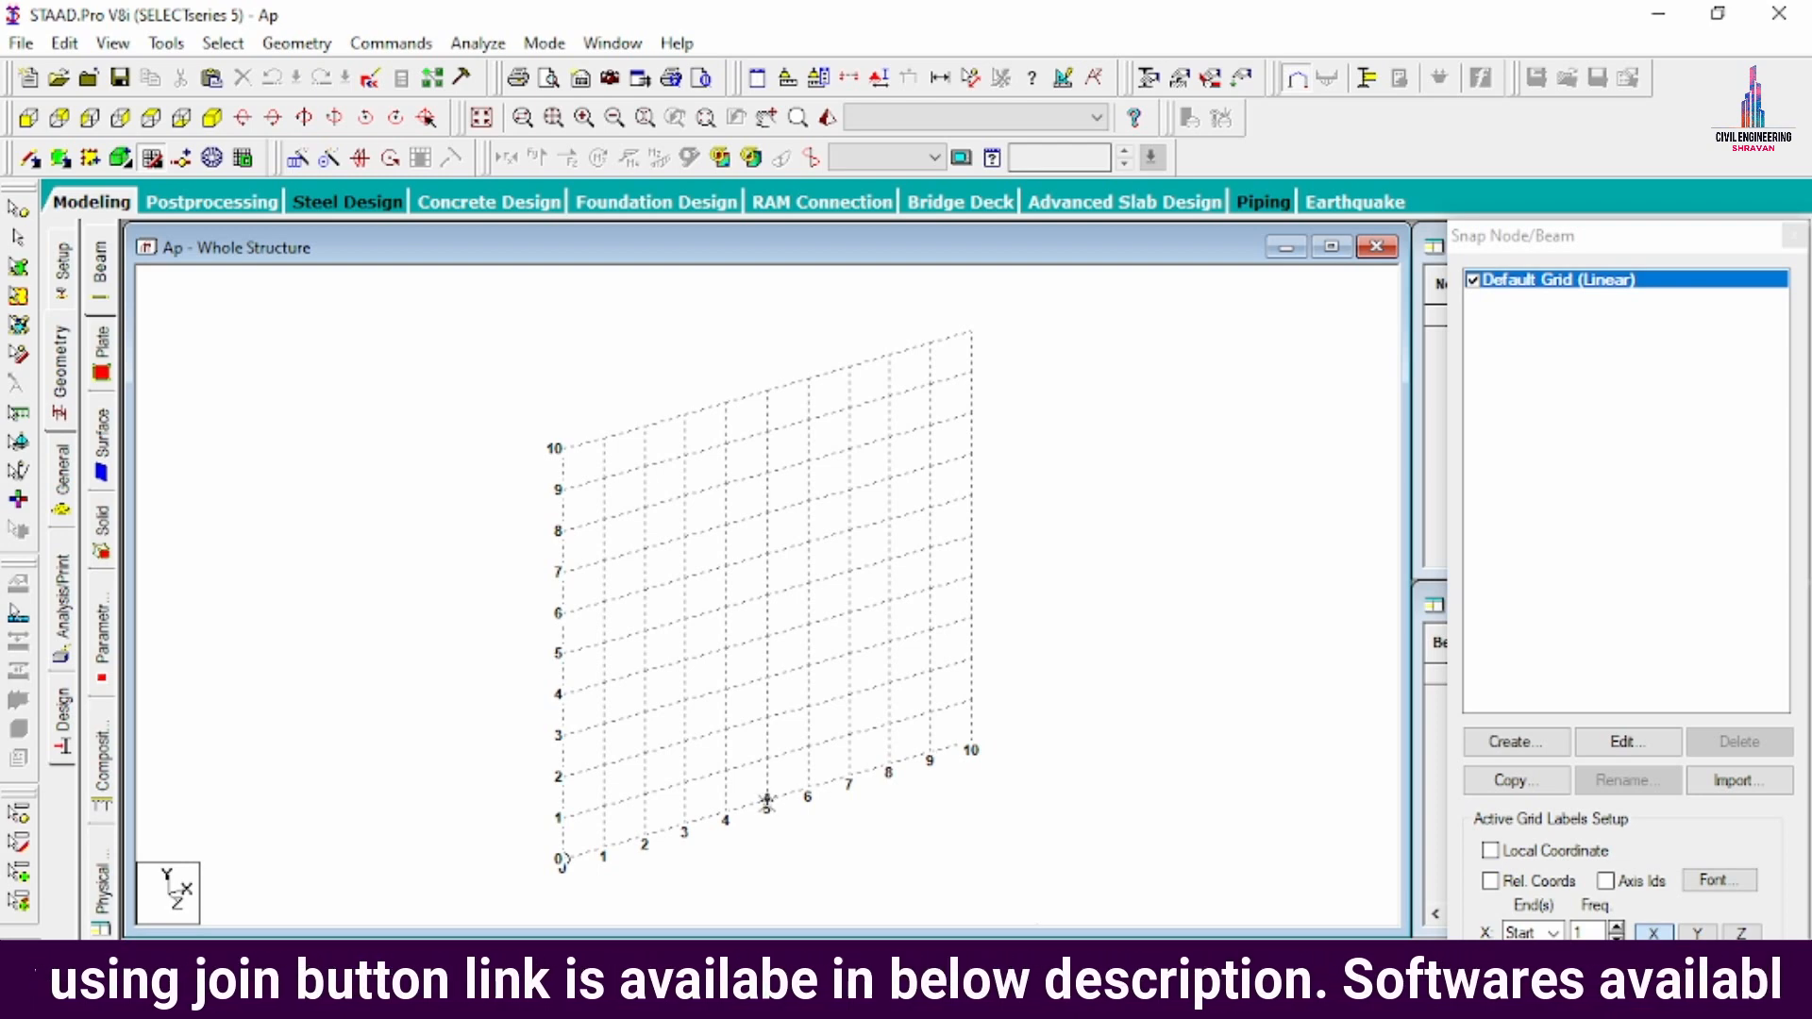
# - Show the model from the front and start a Bay Frame from the Structure Wizard's Frame Models
pyautogui.click(29, 117)
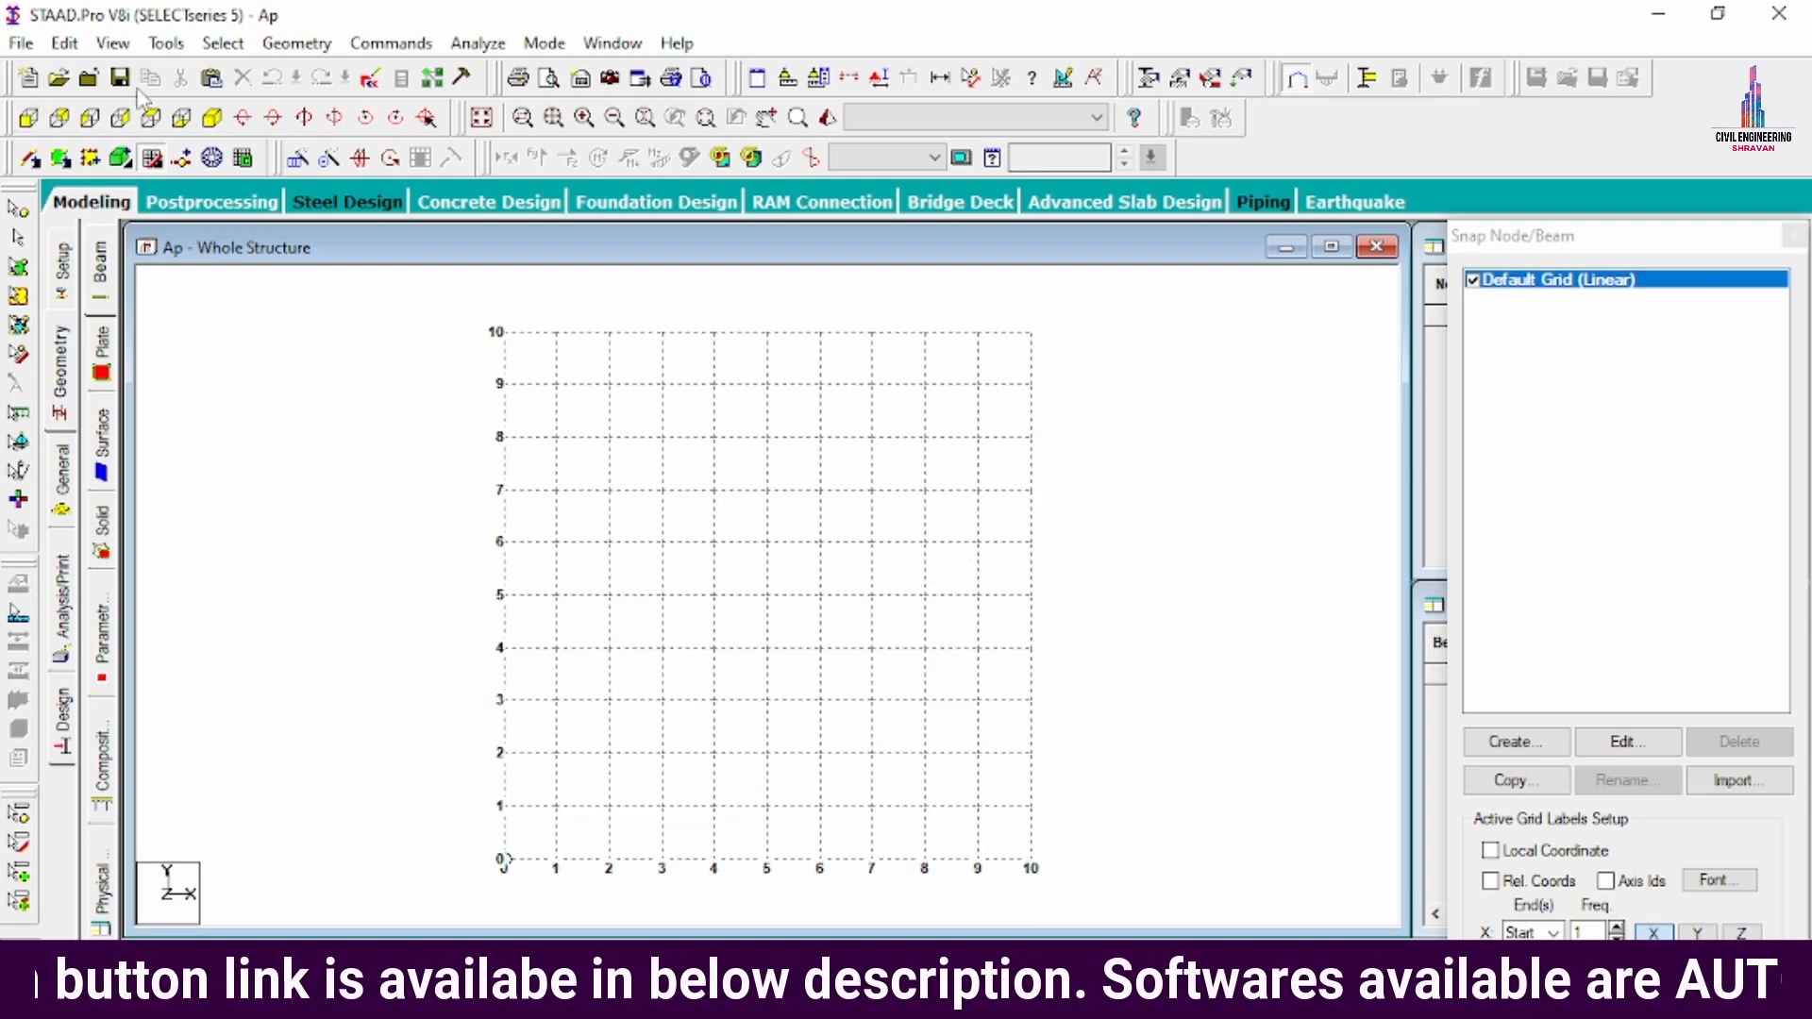
pyautogui.click(297, 43)
pyautogui.click(353, 846)
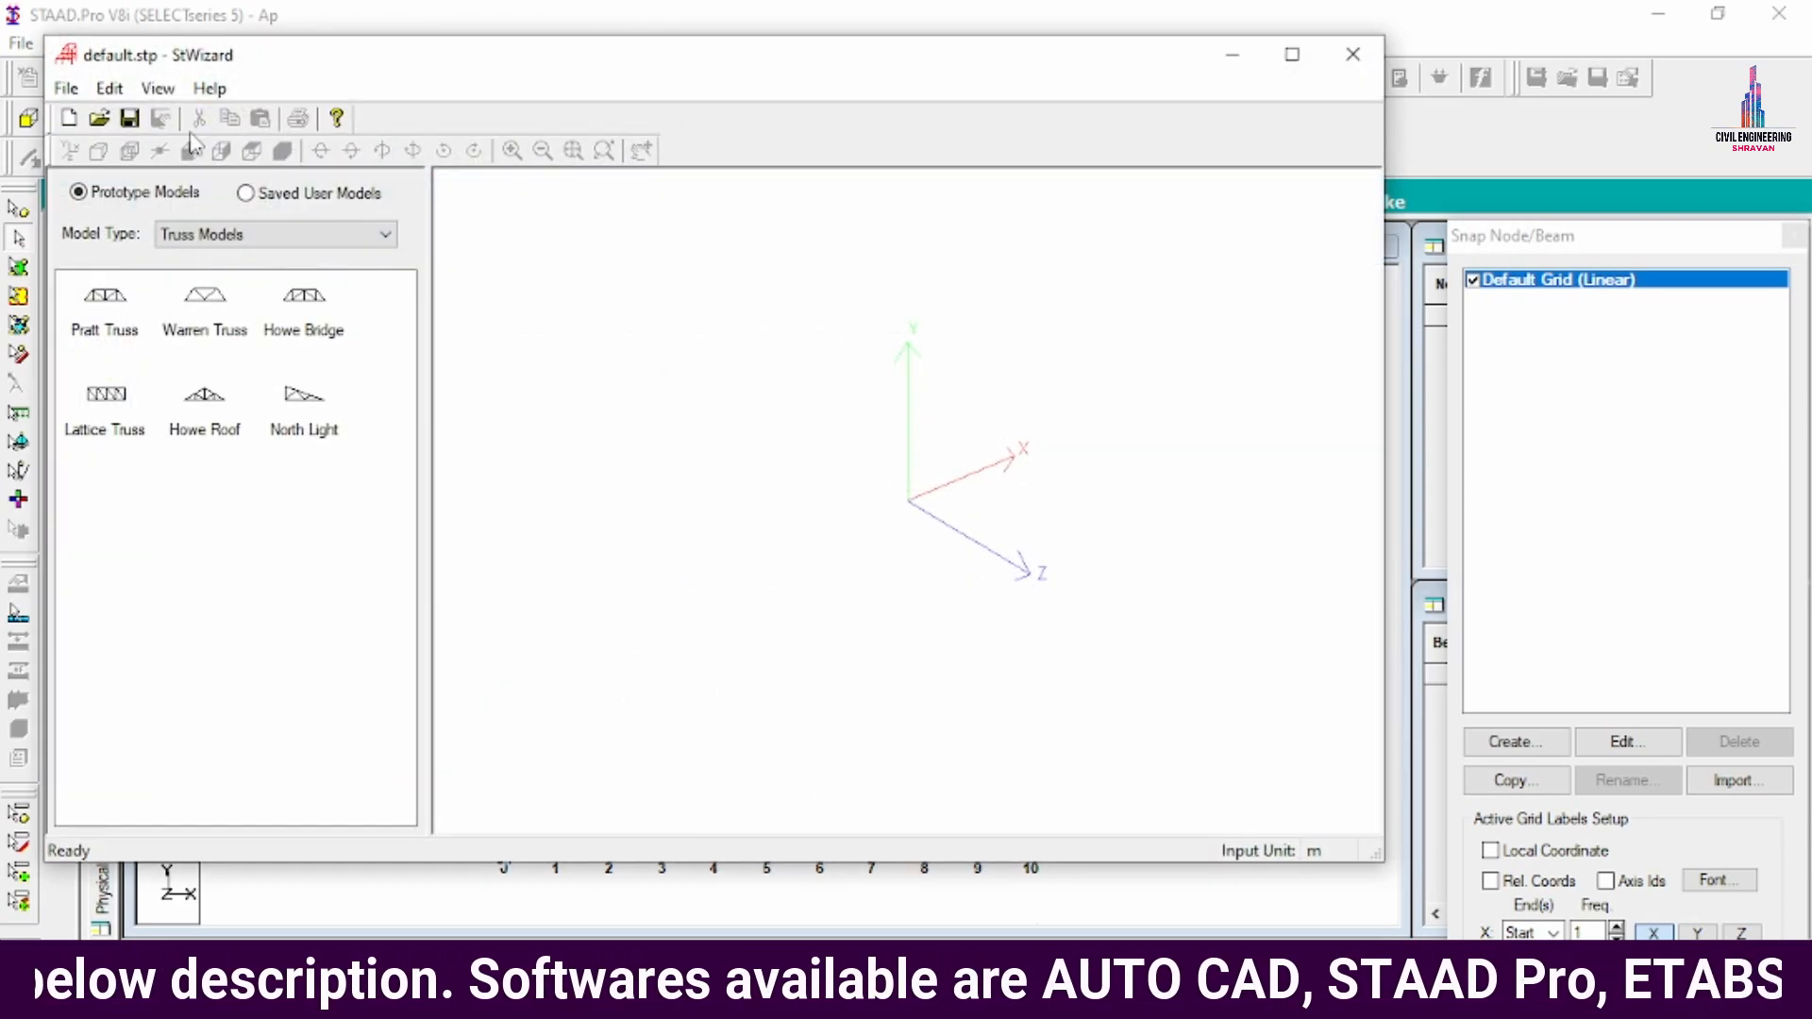
pyautogui.click(206, 236)
pyautogui.click(205, 276)
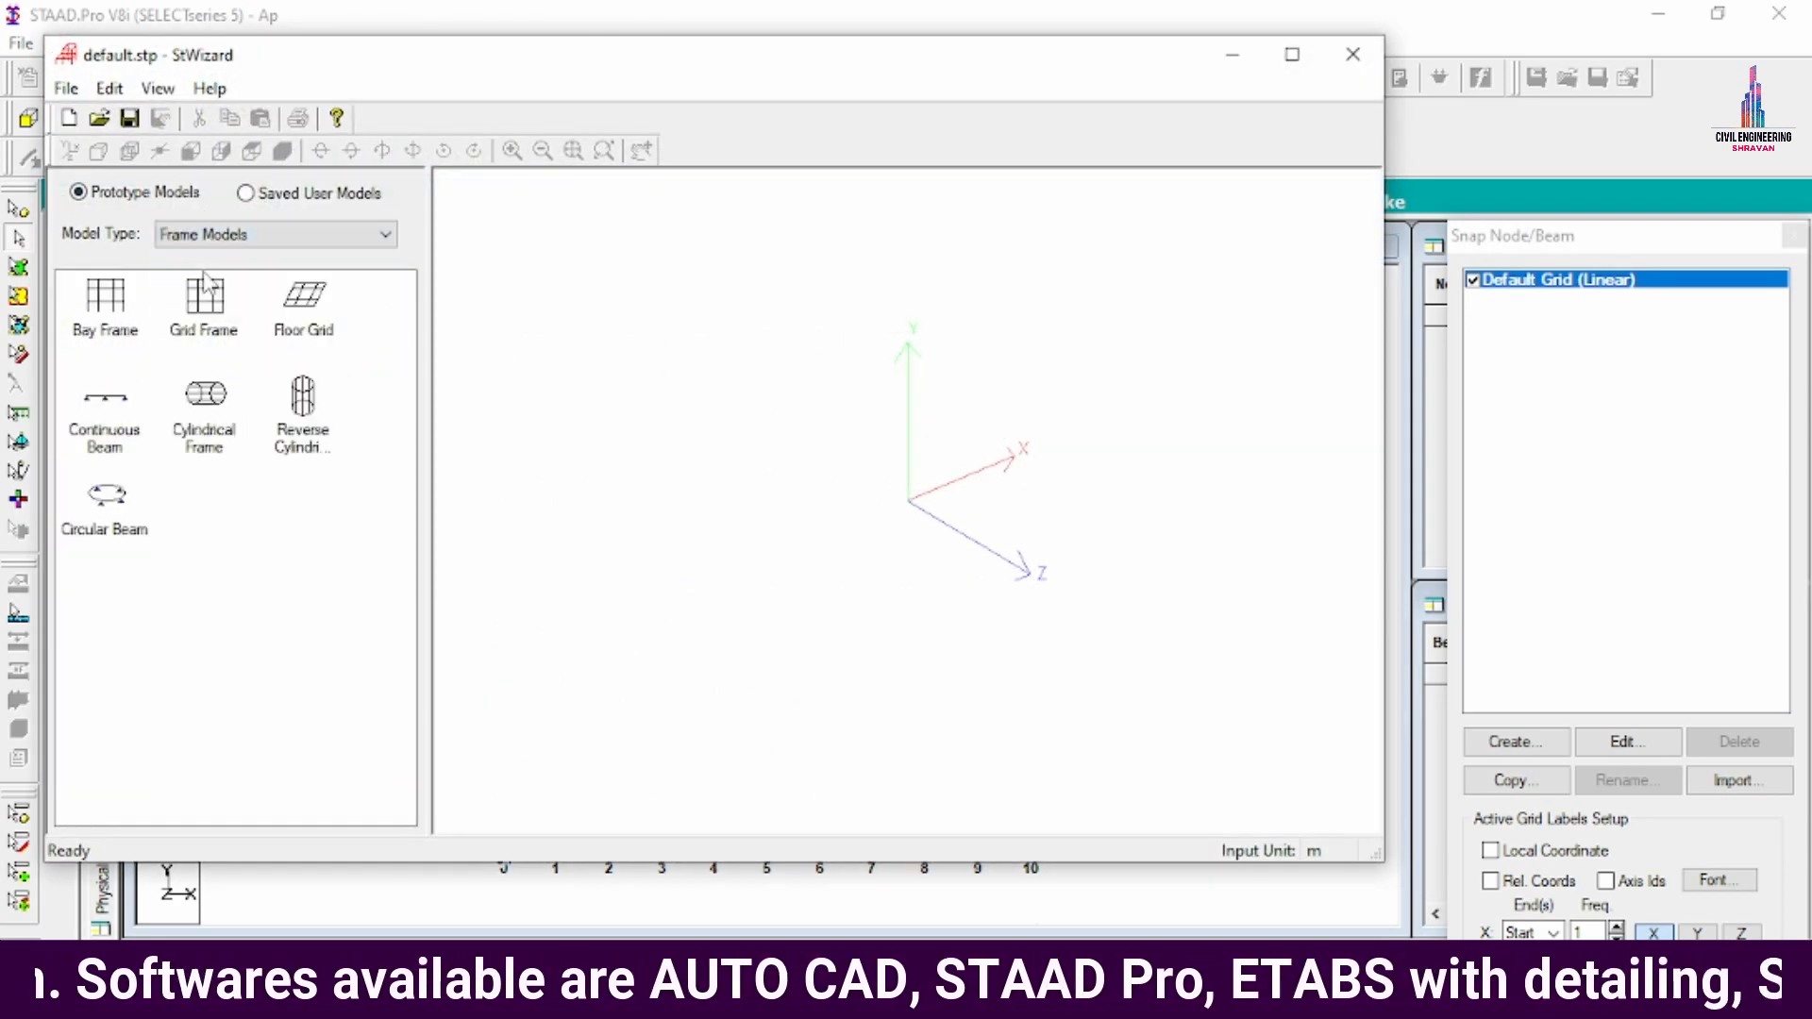
pyautogui.doubleClick(110, 326)
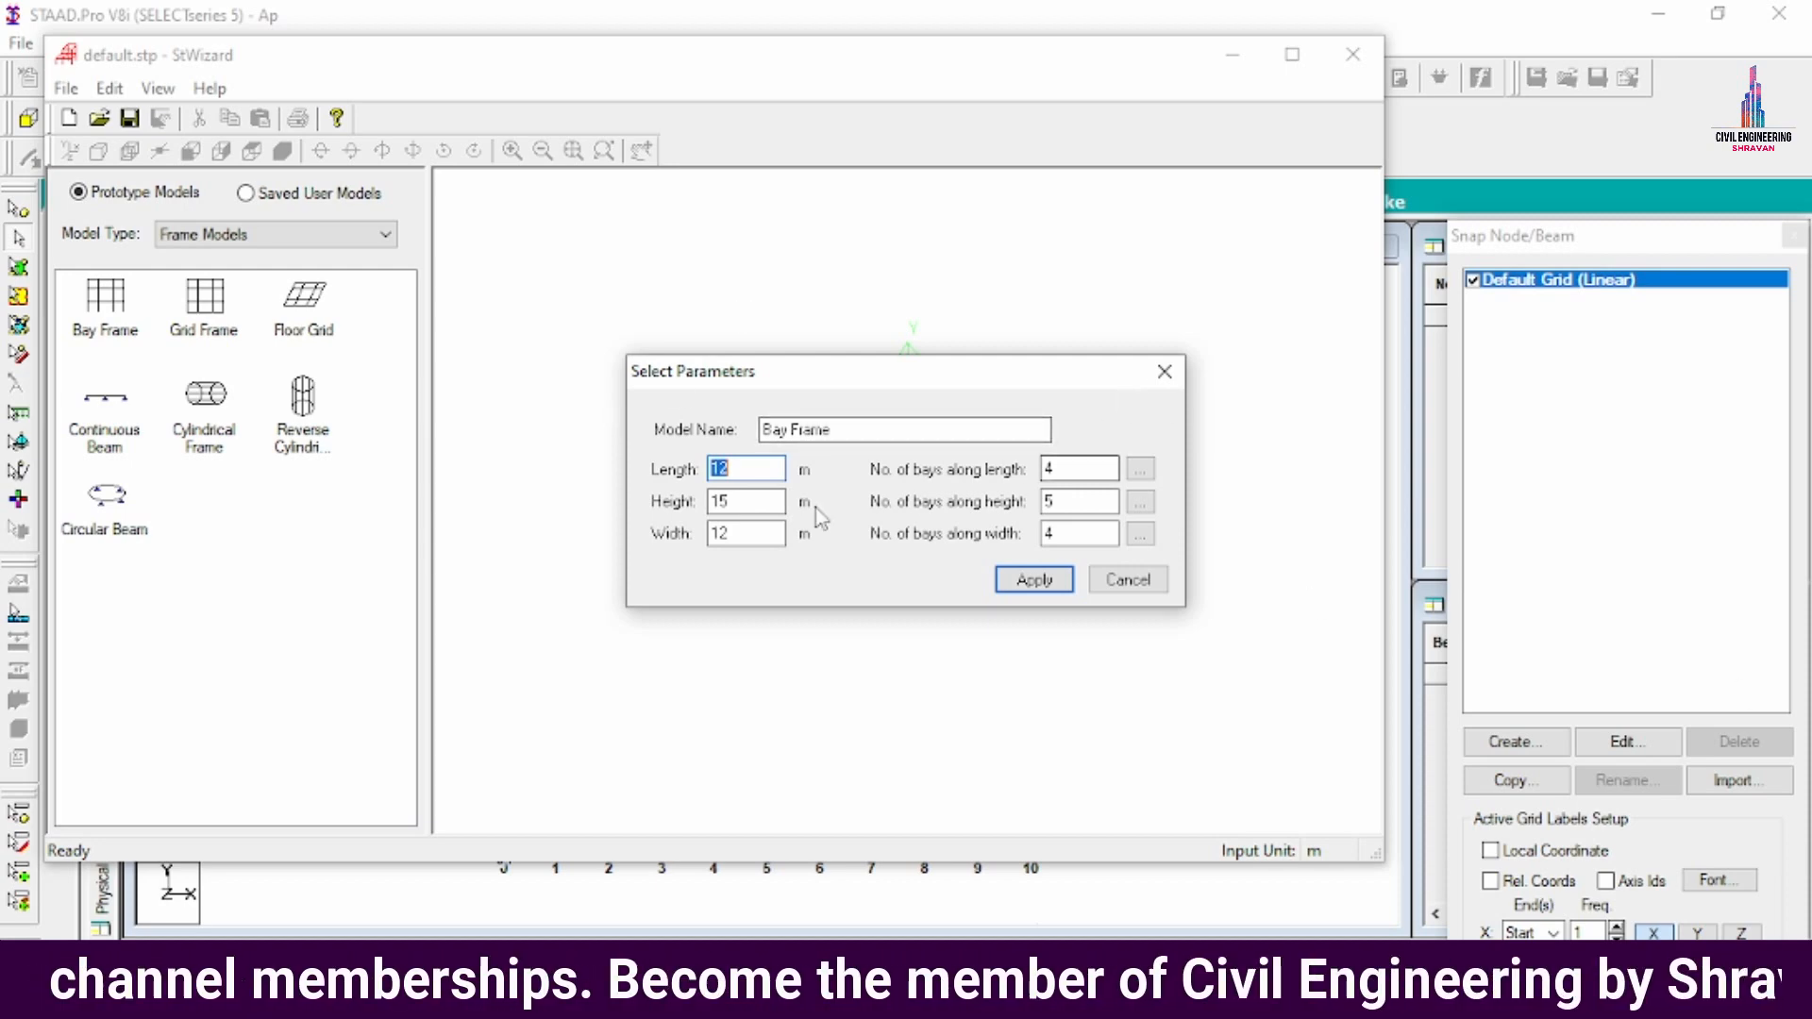
# - Set the bay frame's overall length to 24 m, height to 18 m and width to 16 m
pyautogui.write('24')
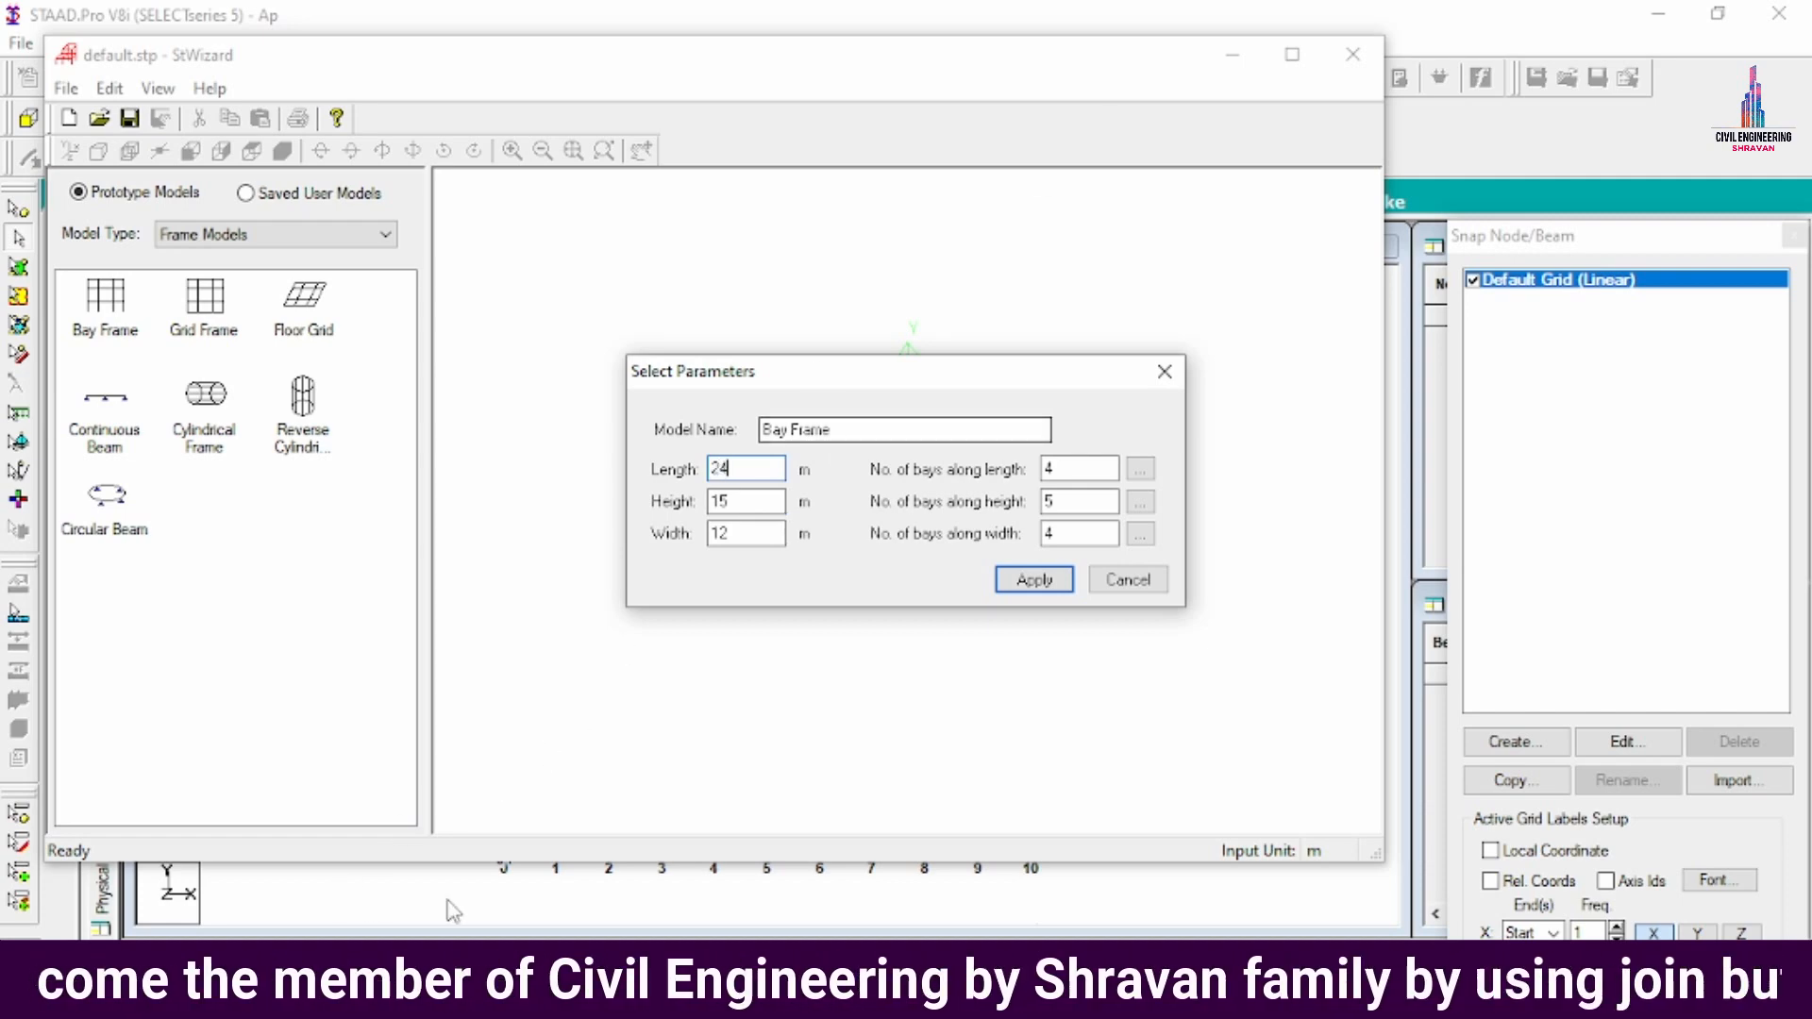
pyautogui.click(422, 999)
pyautogui.click(422, 999)
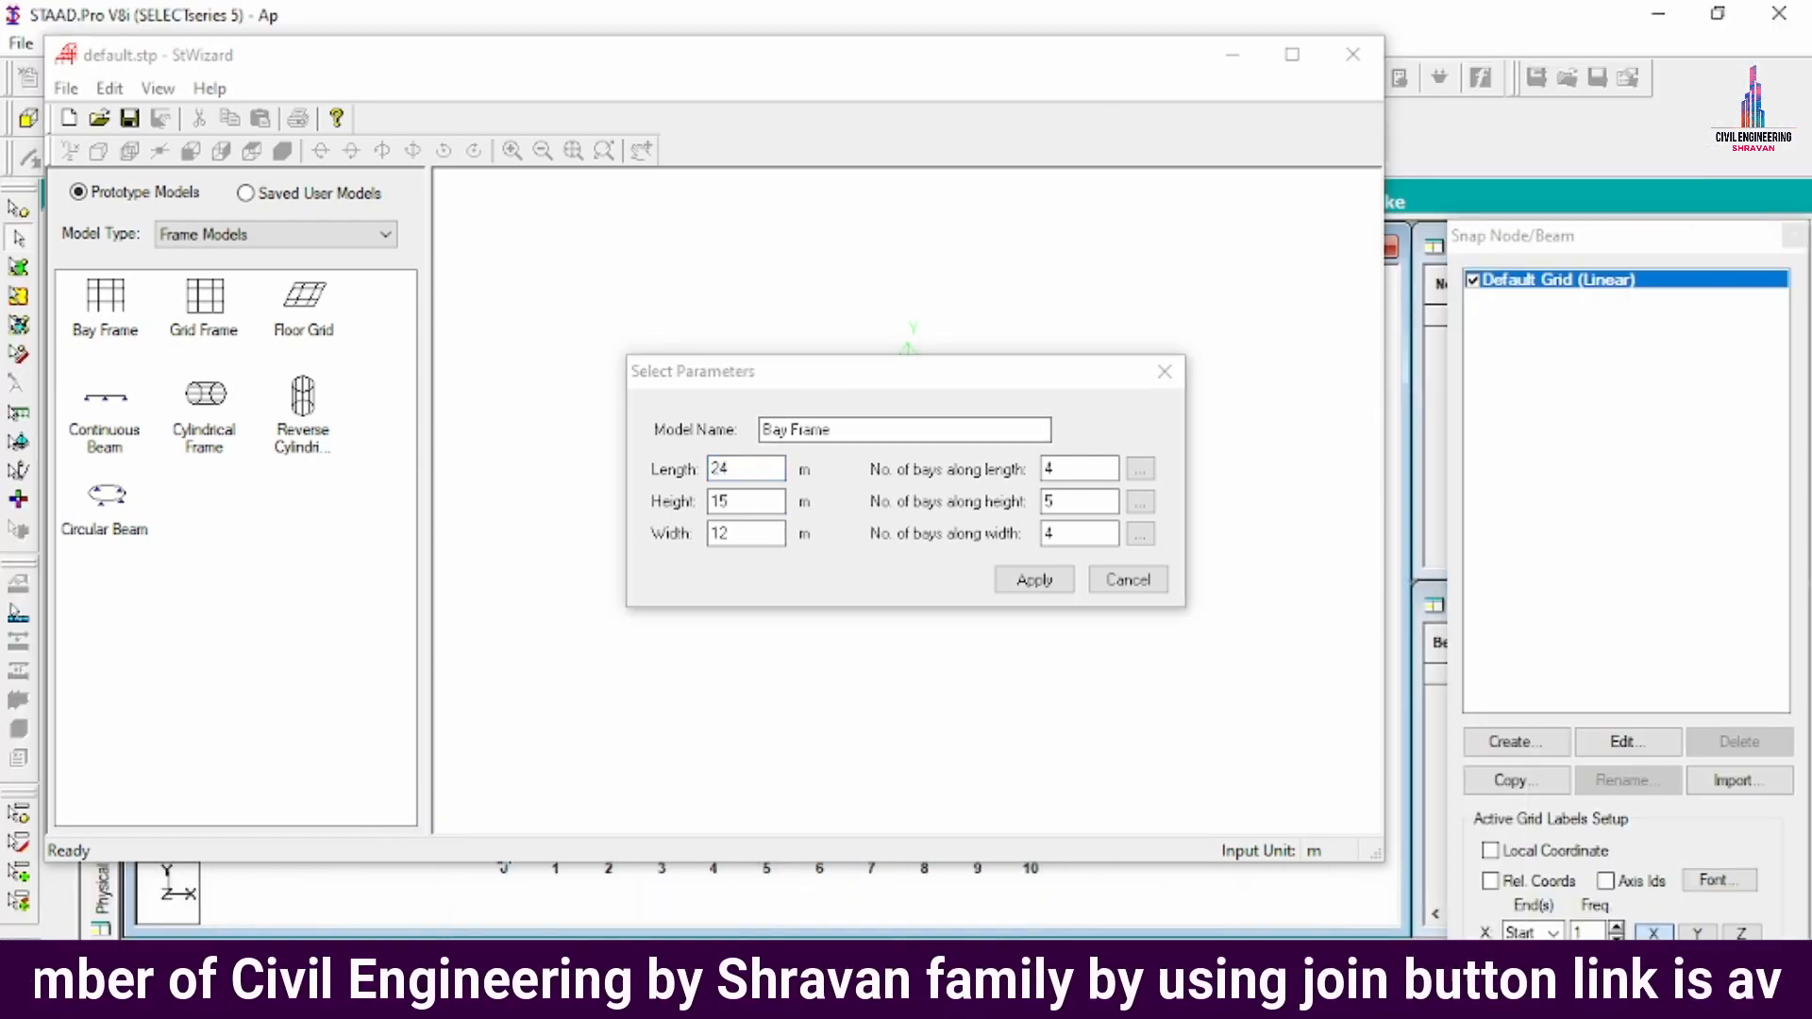
pyautogui.moveTo(742, 502); pyautogui.dragTo(619, 523)
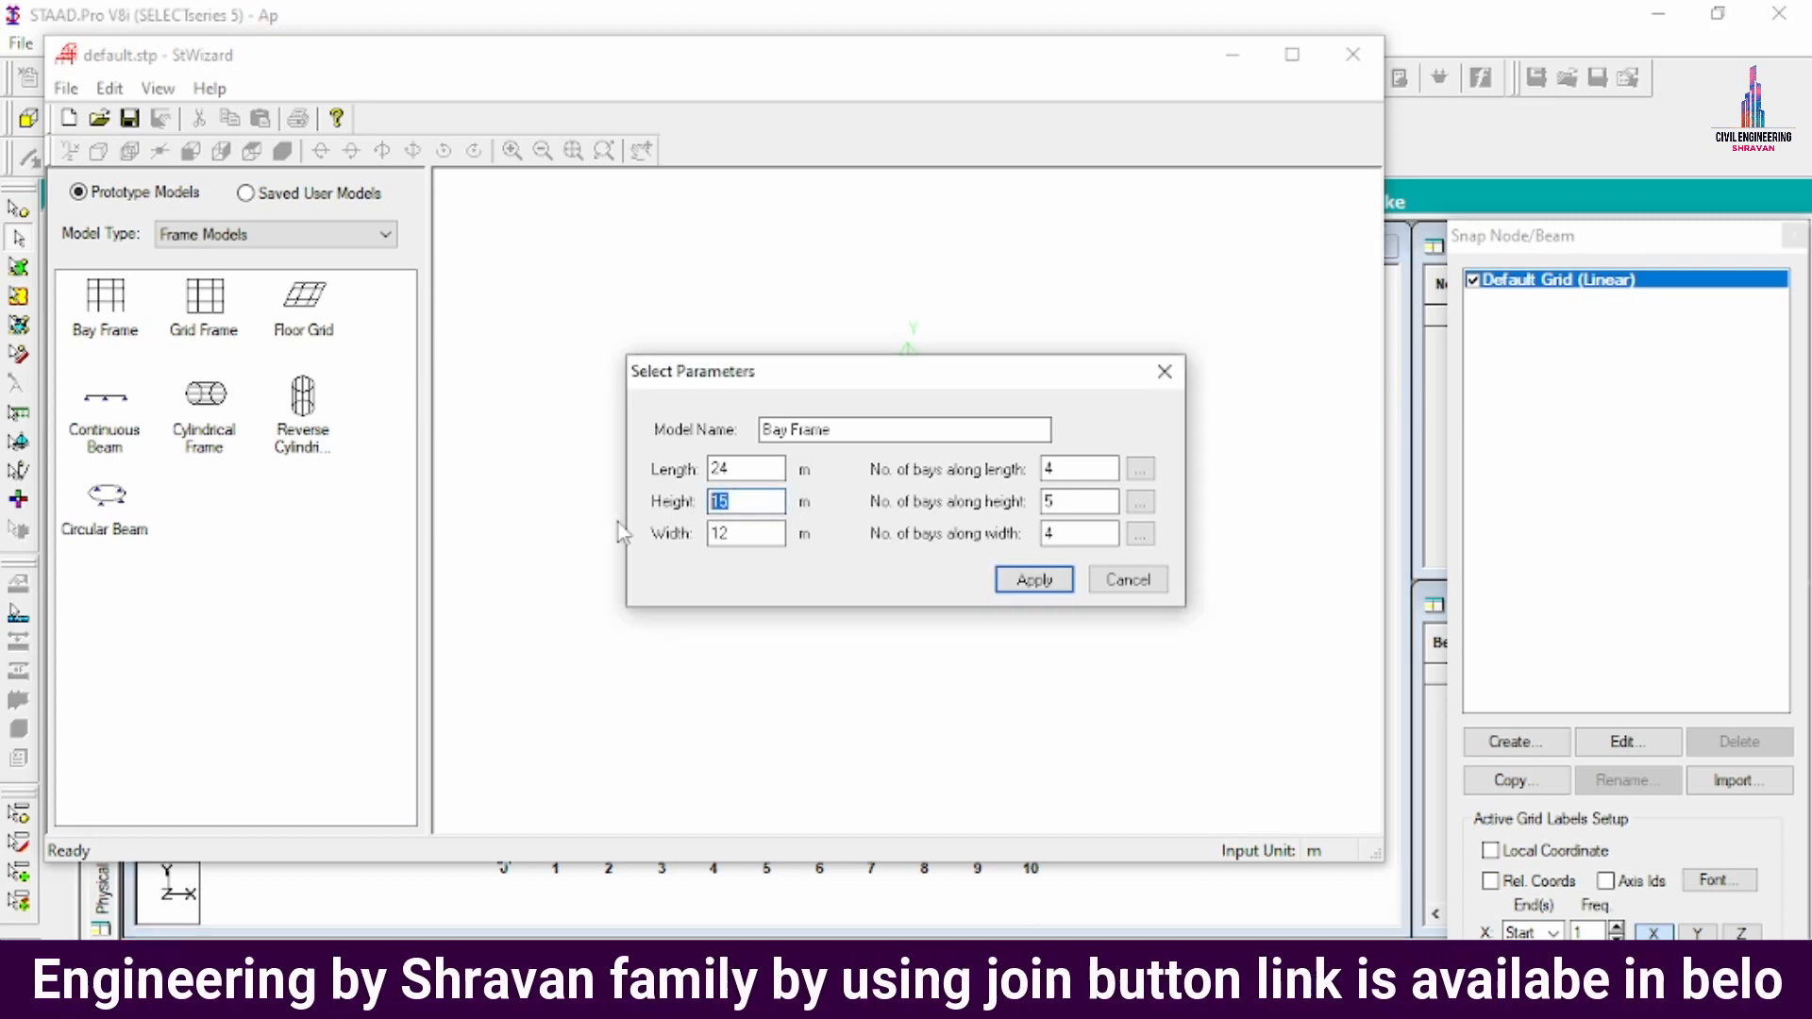
pyautogui.write('18')
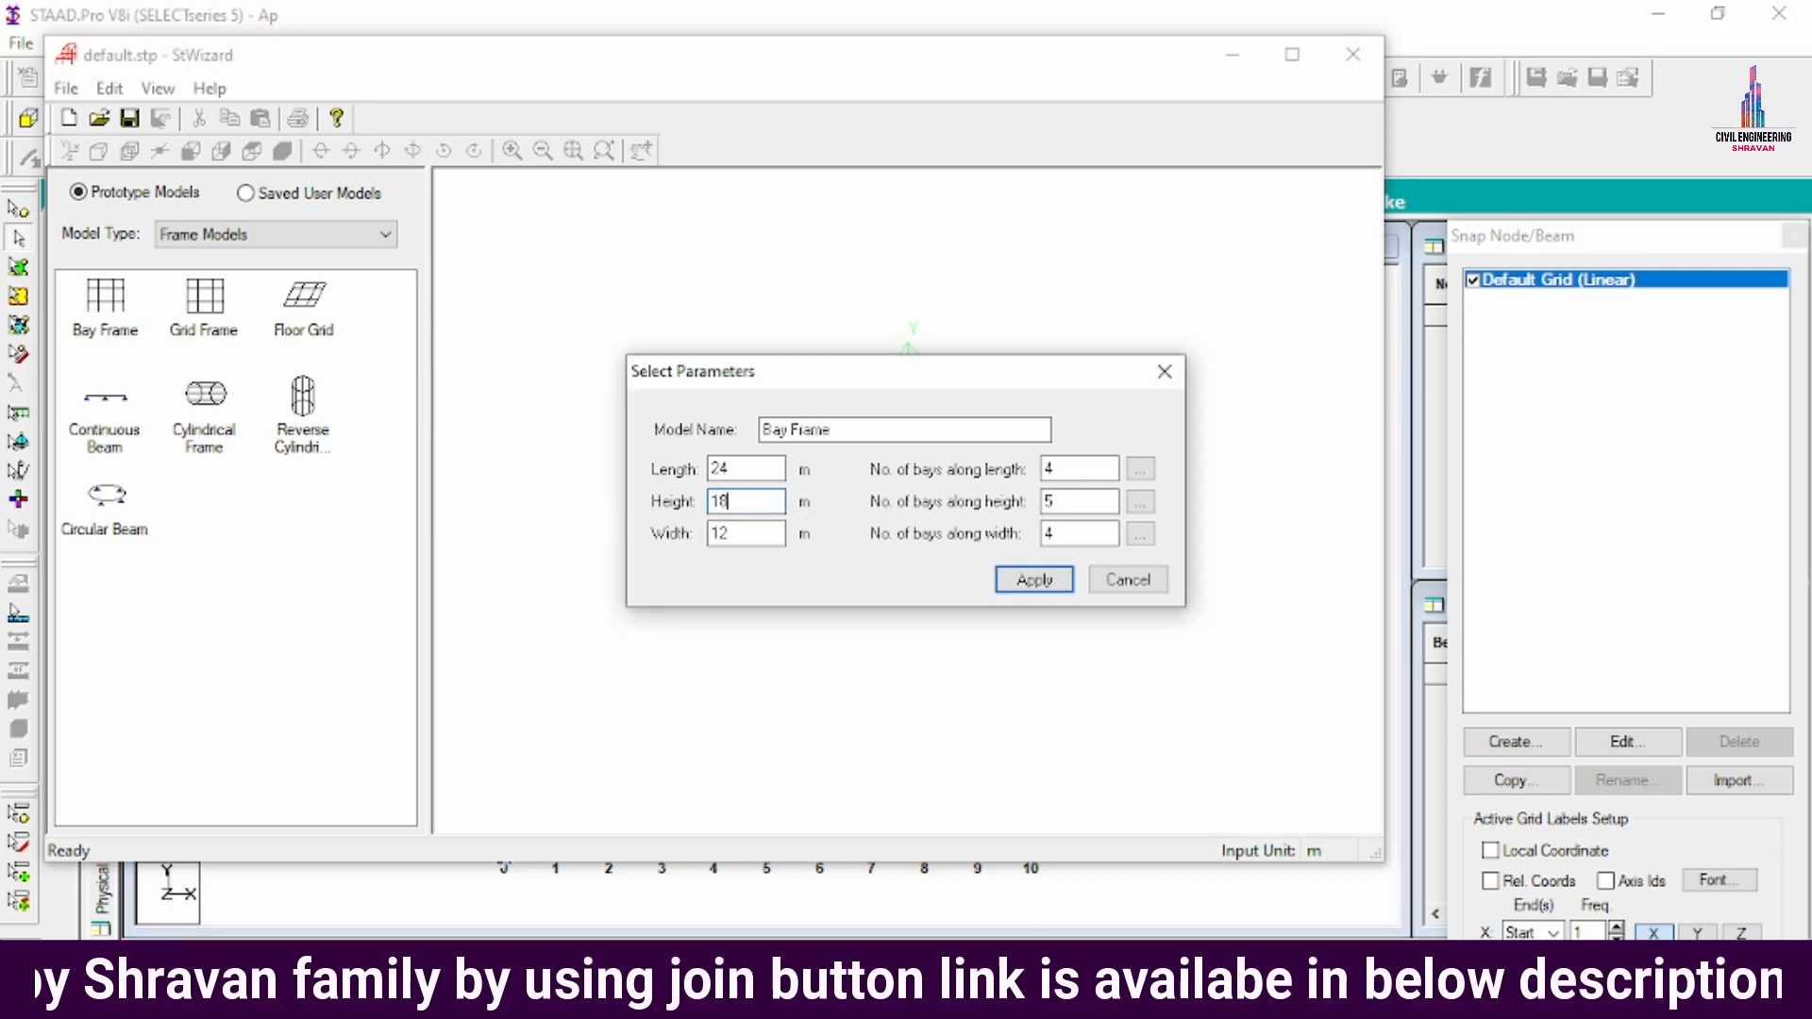
pyautogui.press('Tab')
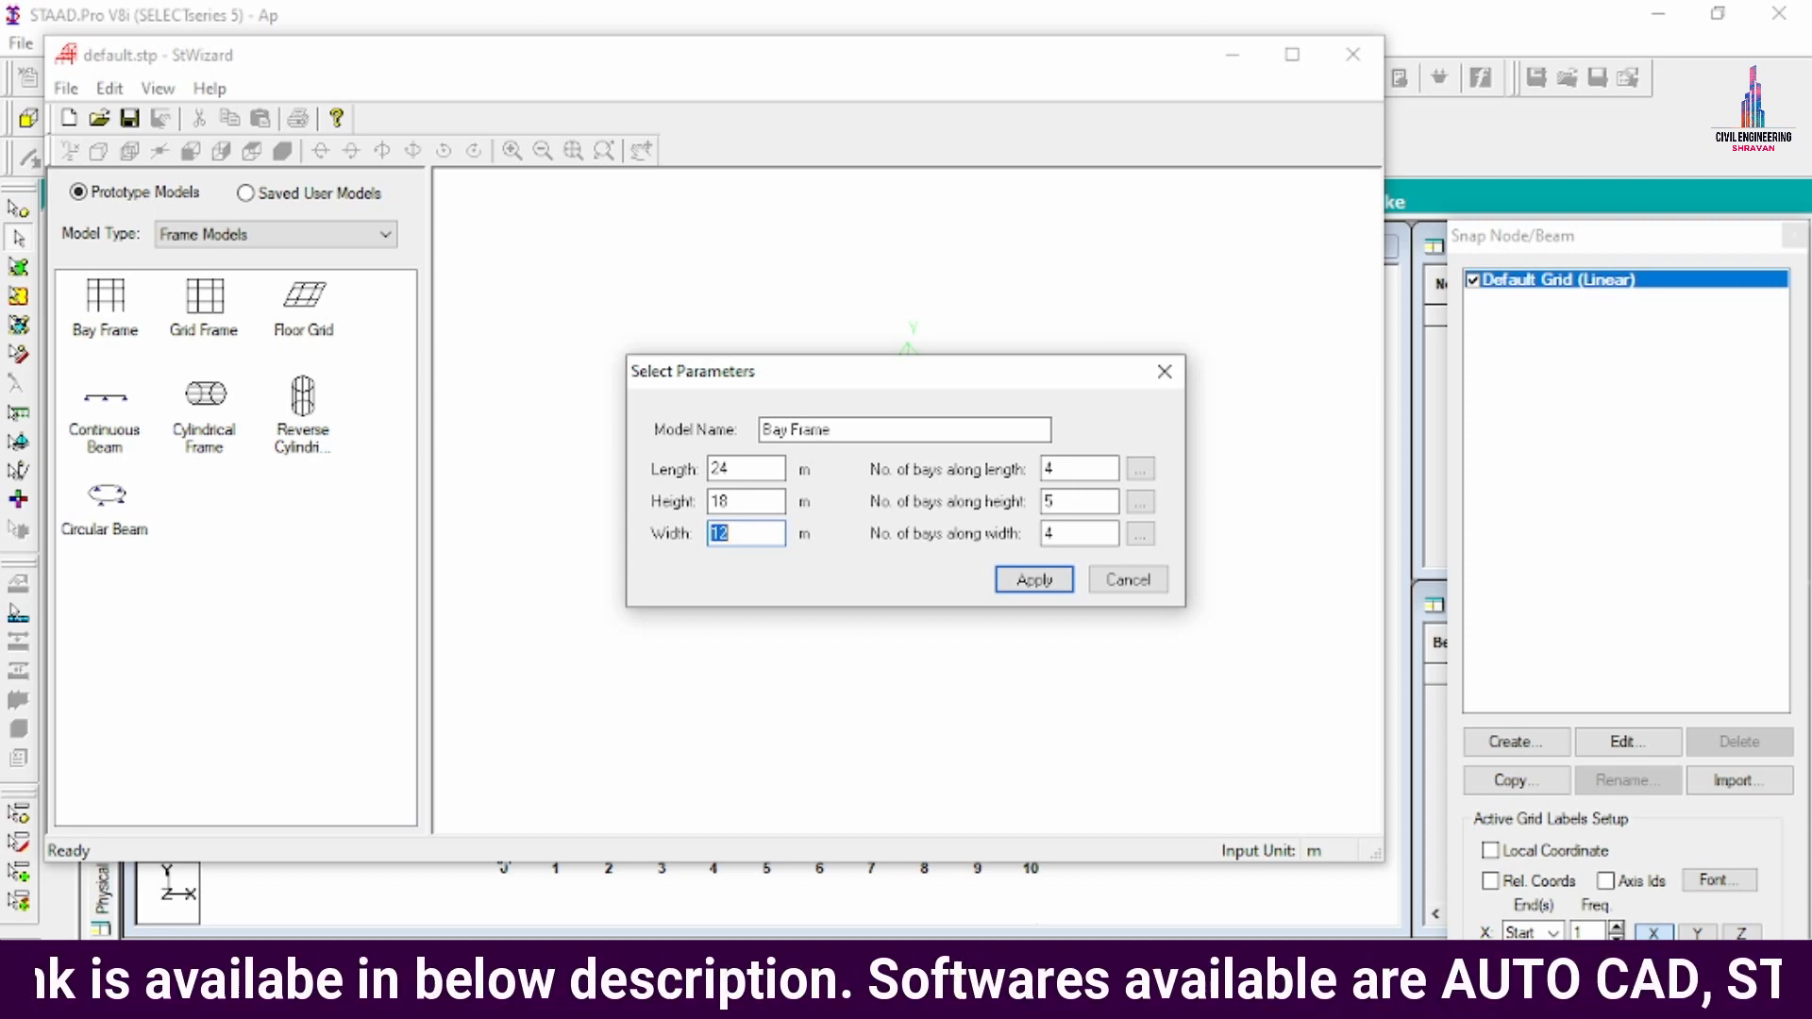
pyautogui.write('16')
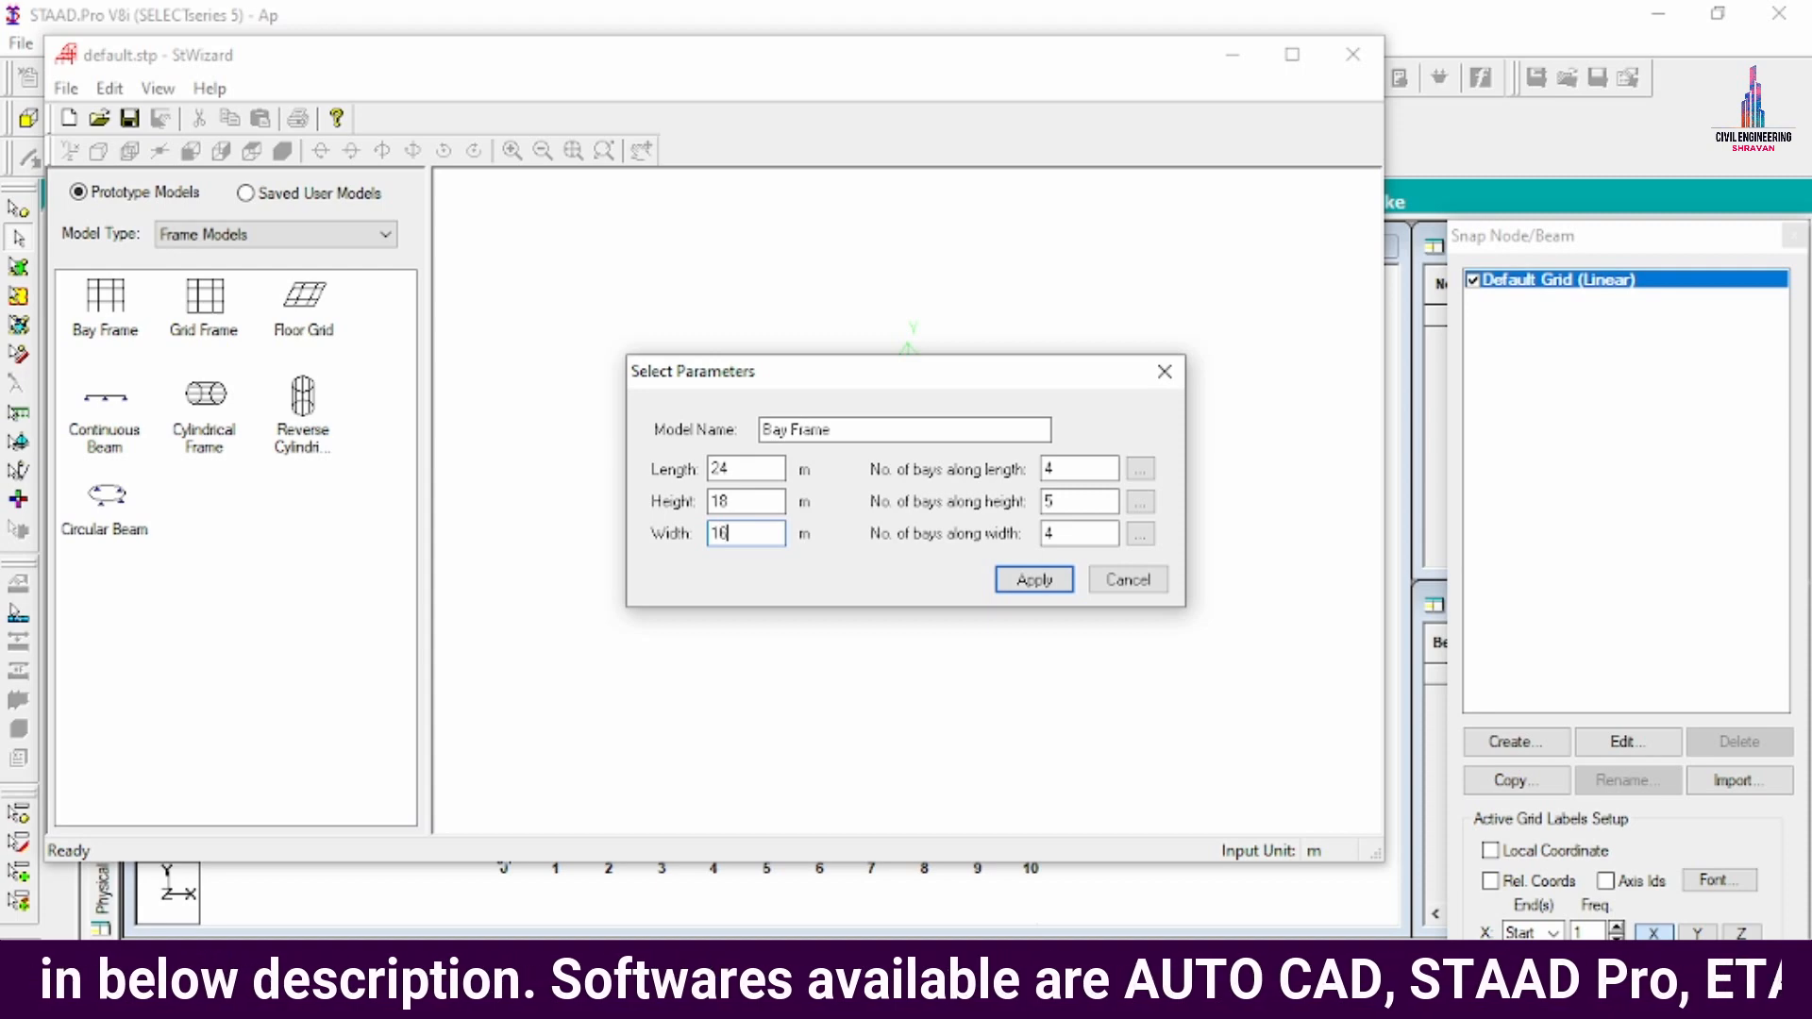
# - Set the number of bays to 7 along the length, 6 along the height and 5 along the width
pyautogui.doubleClick(1050, 469)
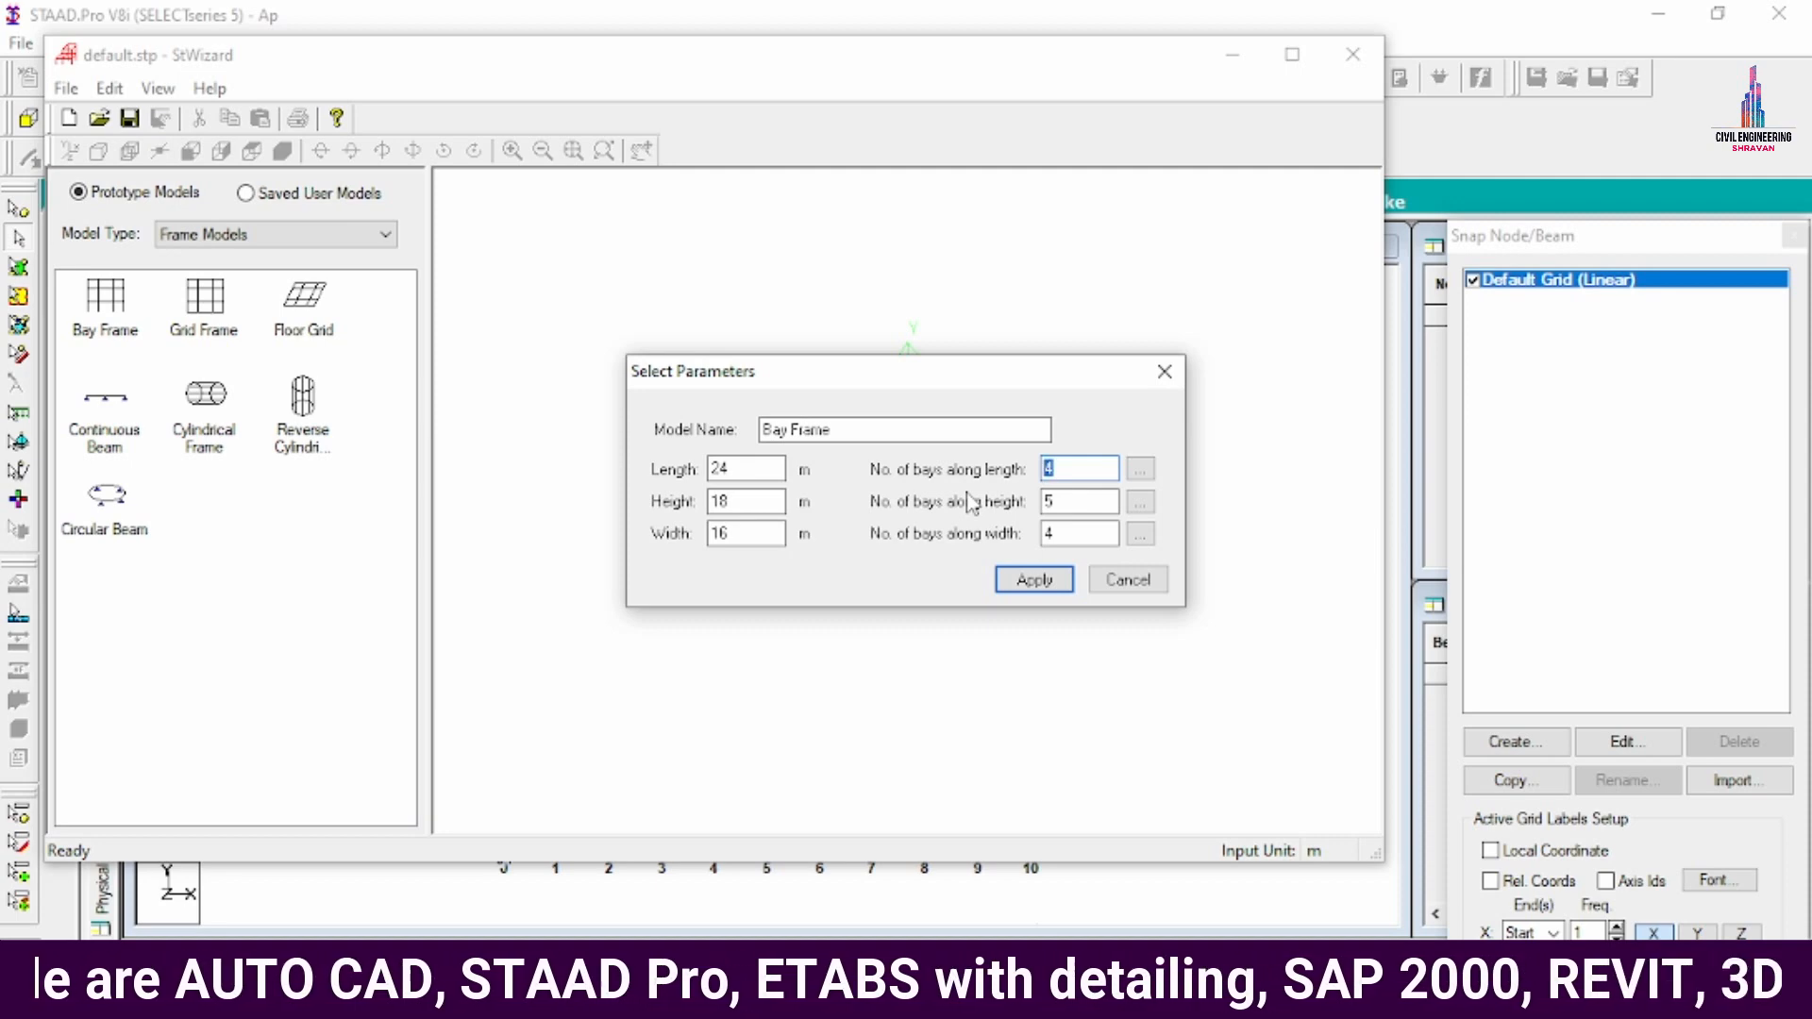
pyautogui.write('7')
pyautogui.press('Tab')
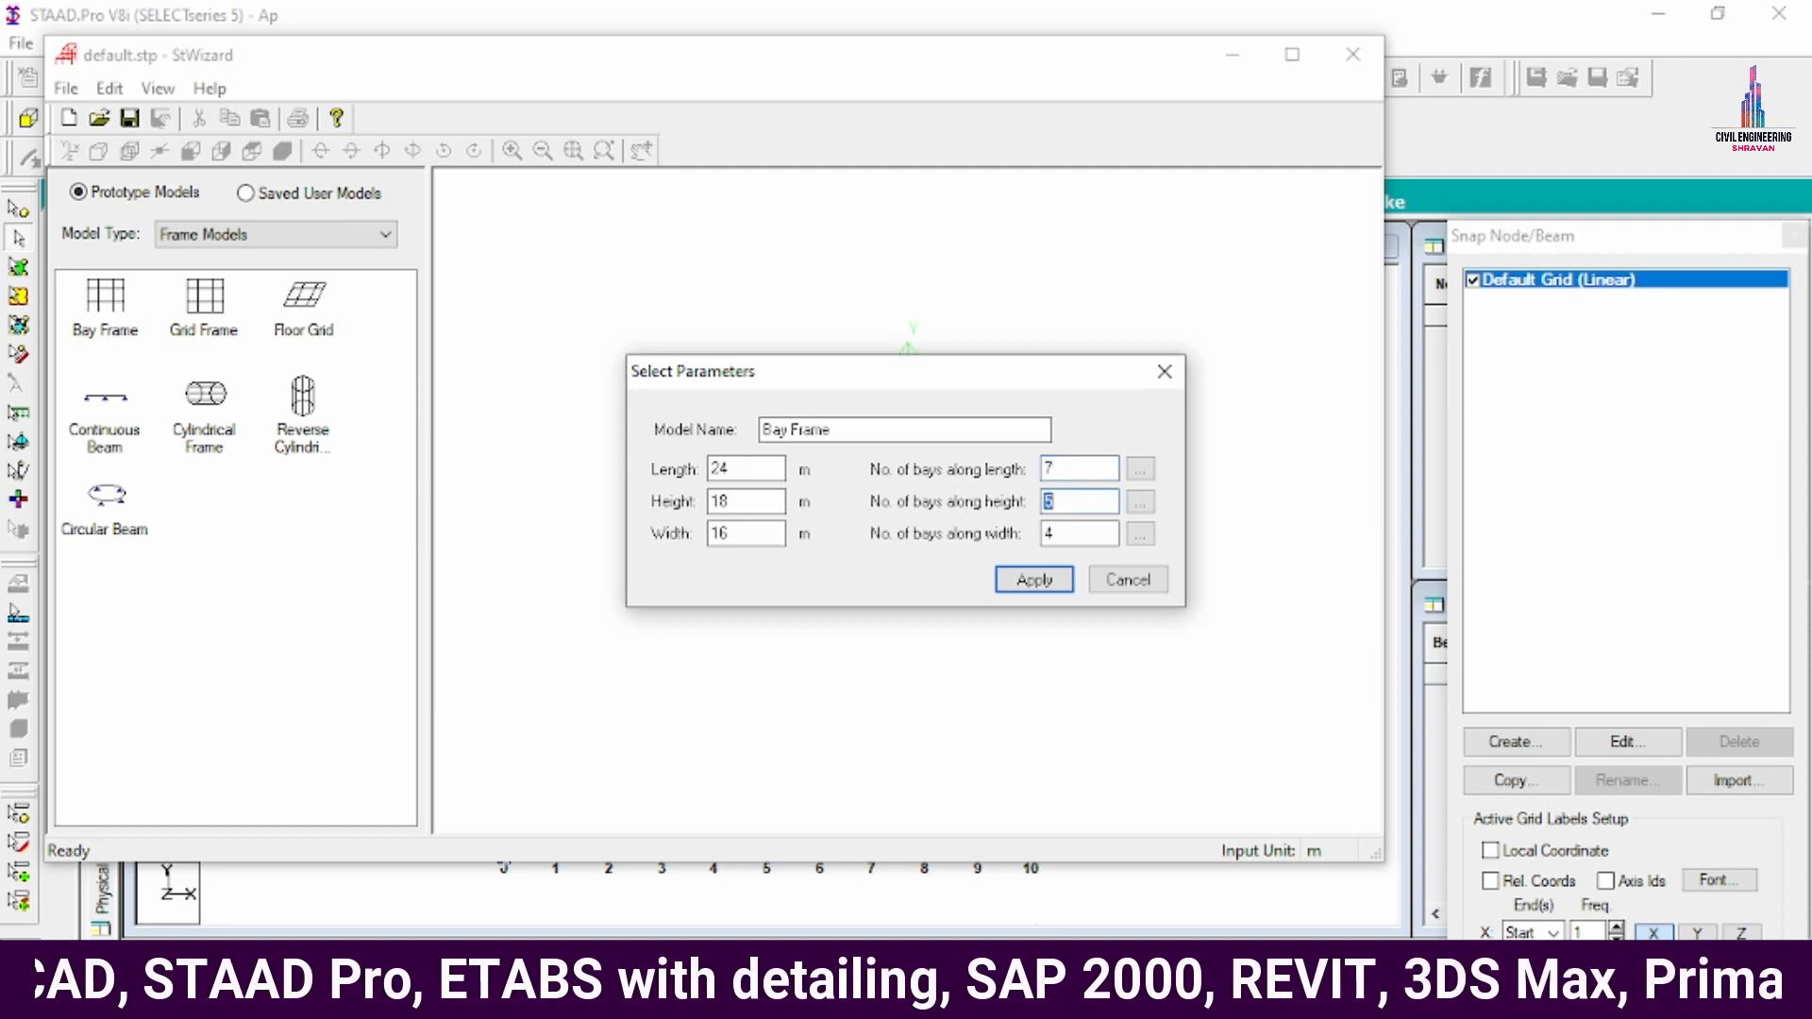
pyautogui.write('6')
pyautogui.press('Tab')
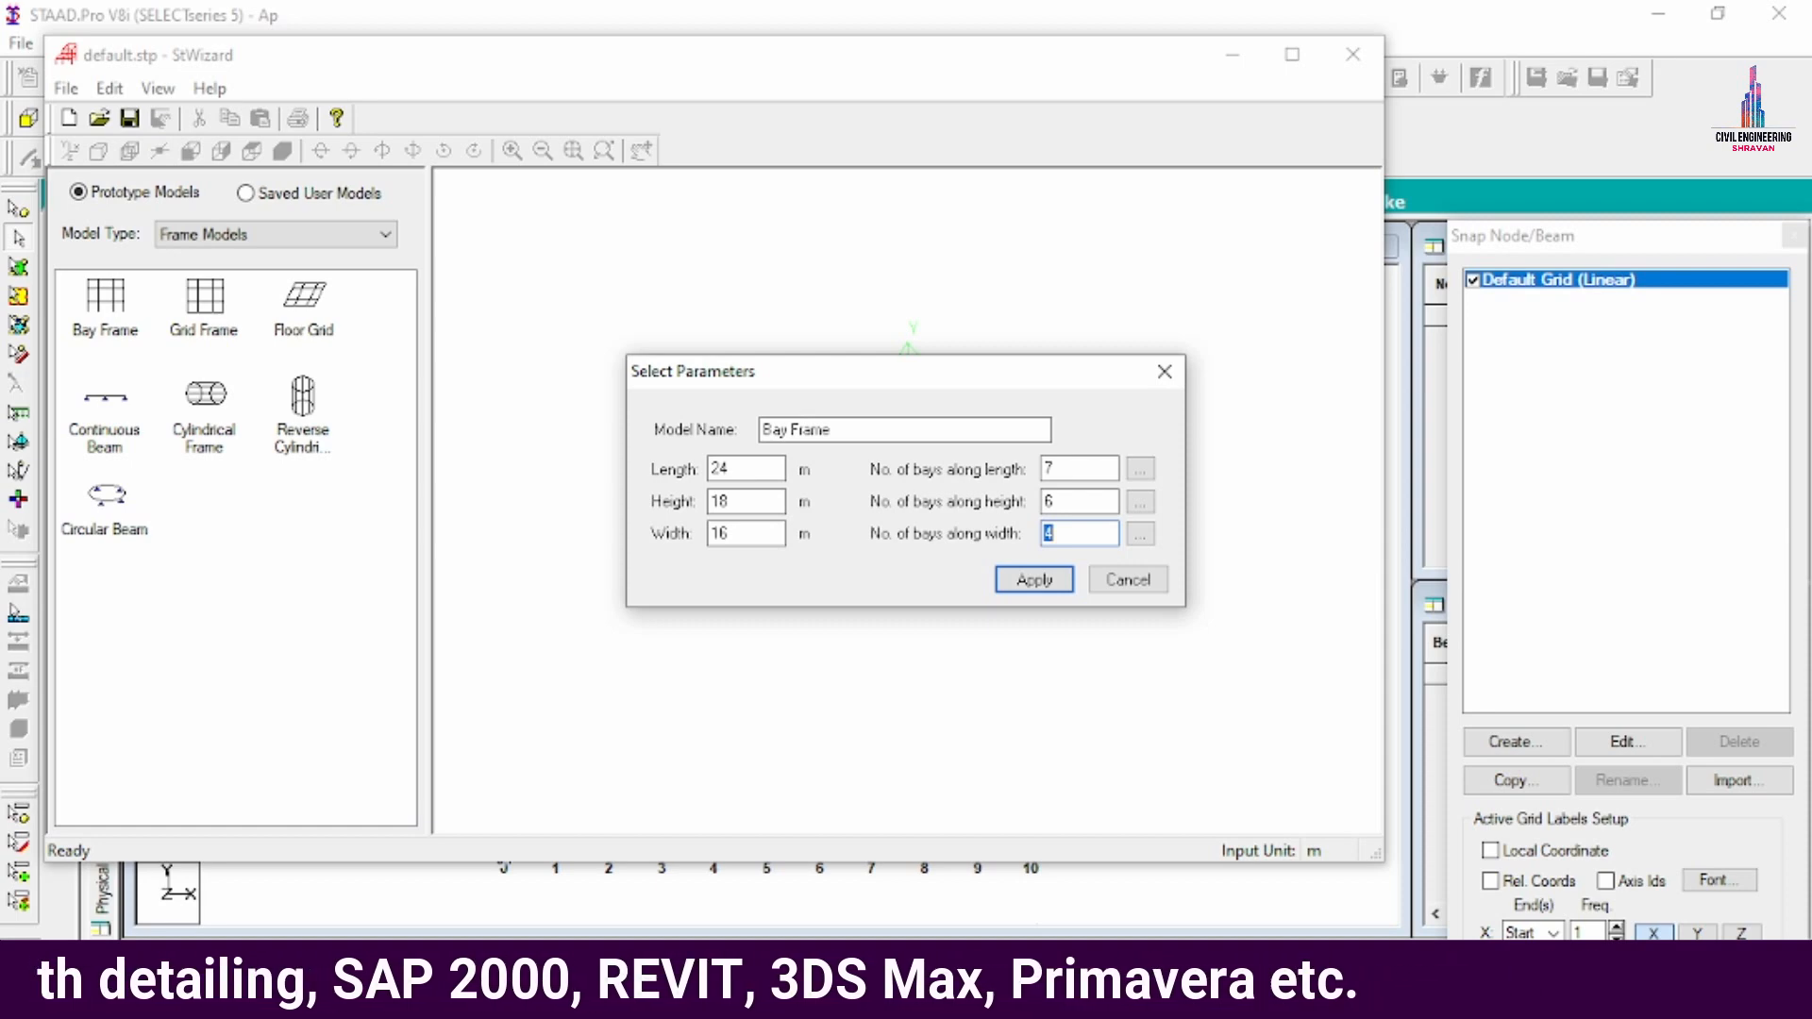
pyautogui.write('5')
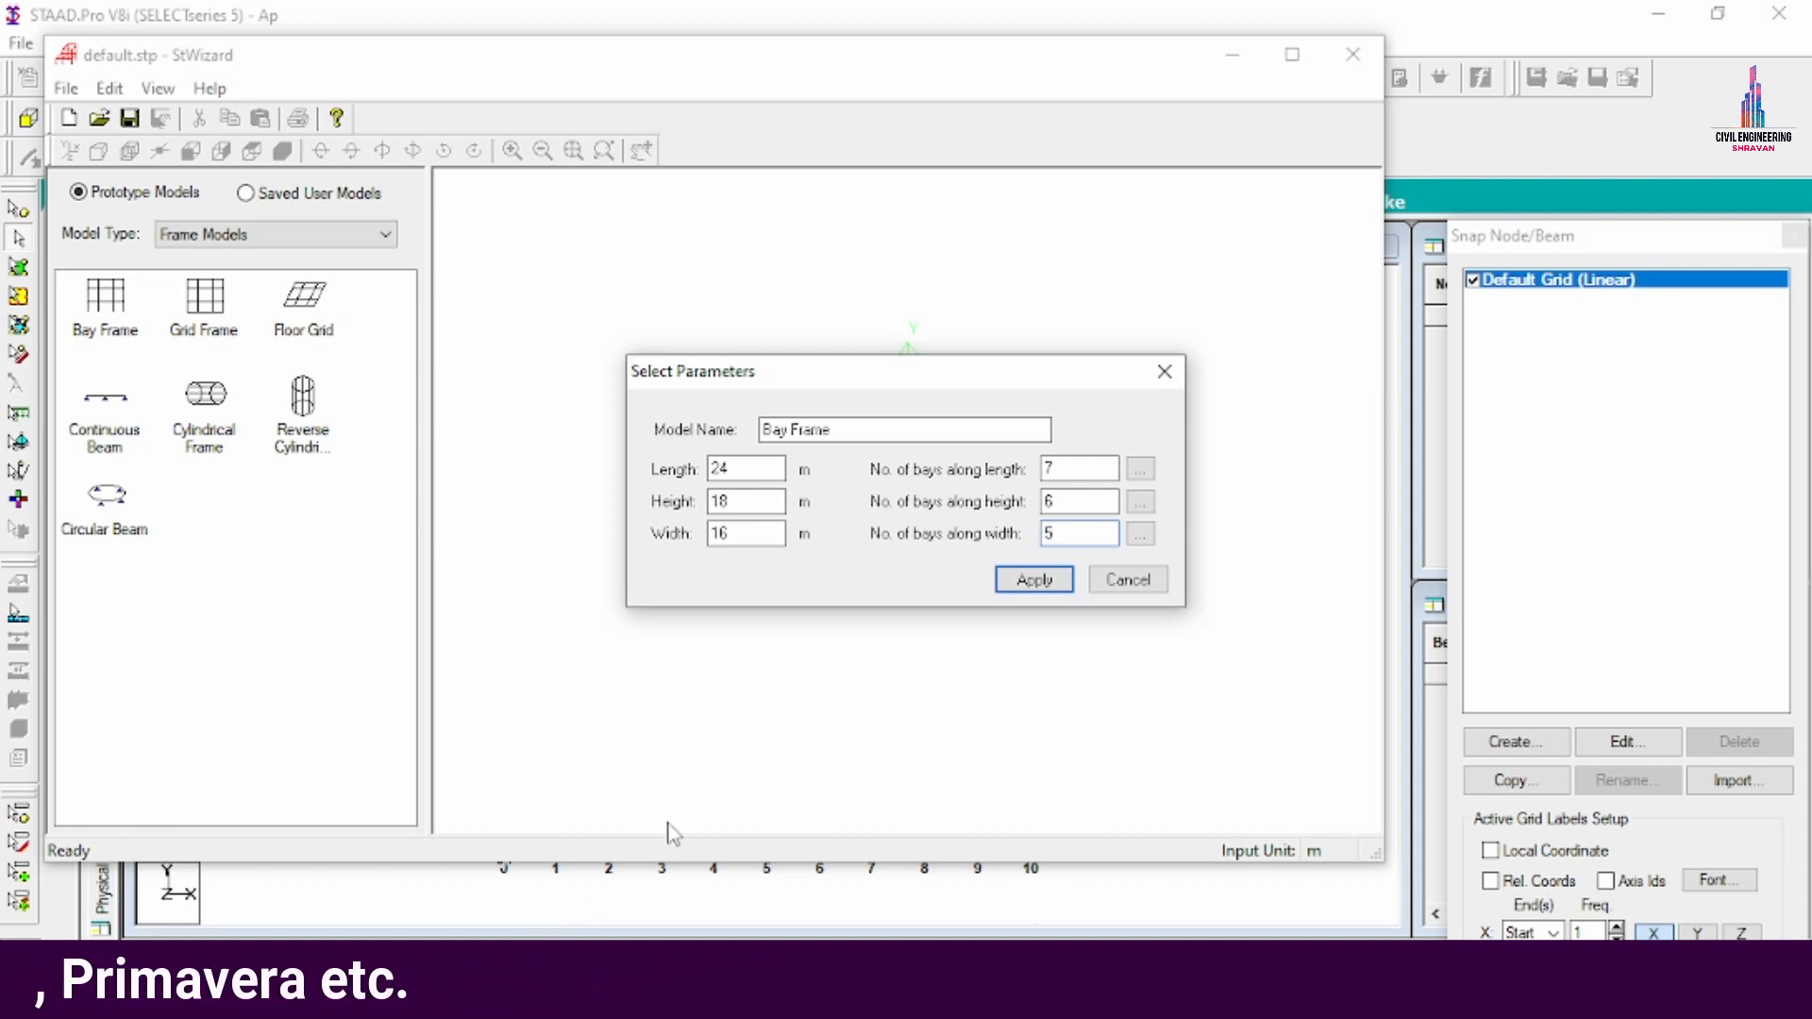
# - Set the length of bay 1 along the frame's length to 4 m
pyautogui.click(1144, 469)
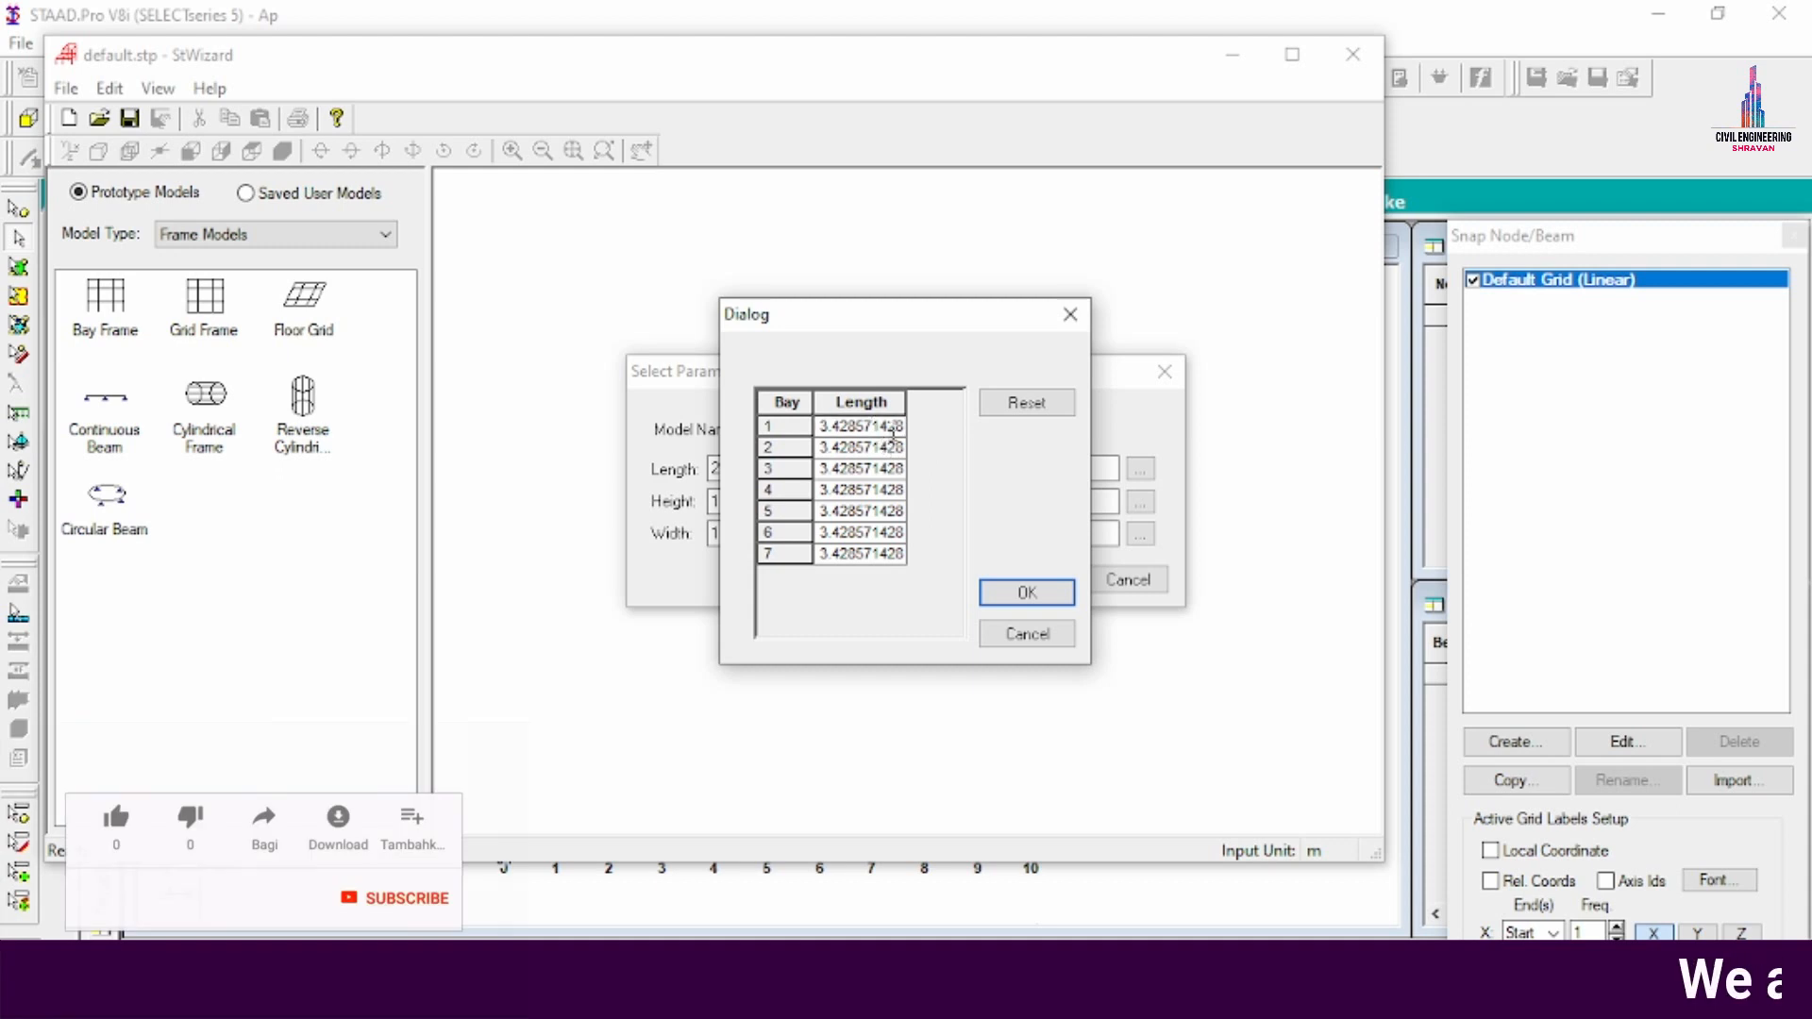
pyautogui.press('Right')
pyautogui.press('Right')
pyautogui.press('Right')
pyautogui.press('Right')
pyautogui.press('Right')
pyautogui.press('Right')
pyautogui.press('Right')
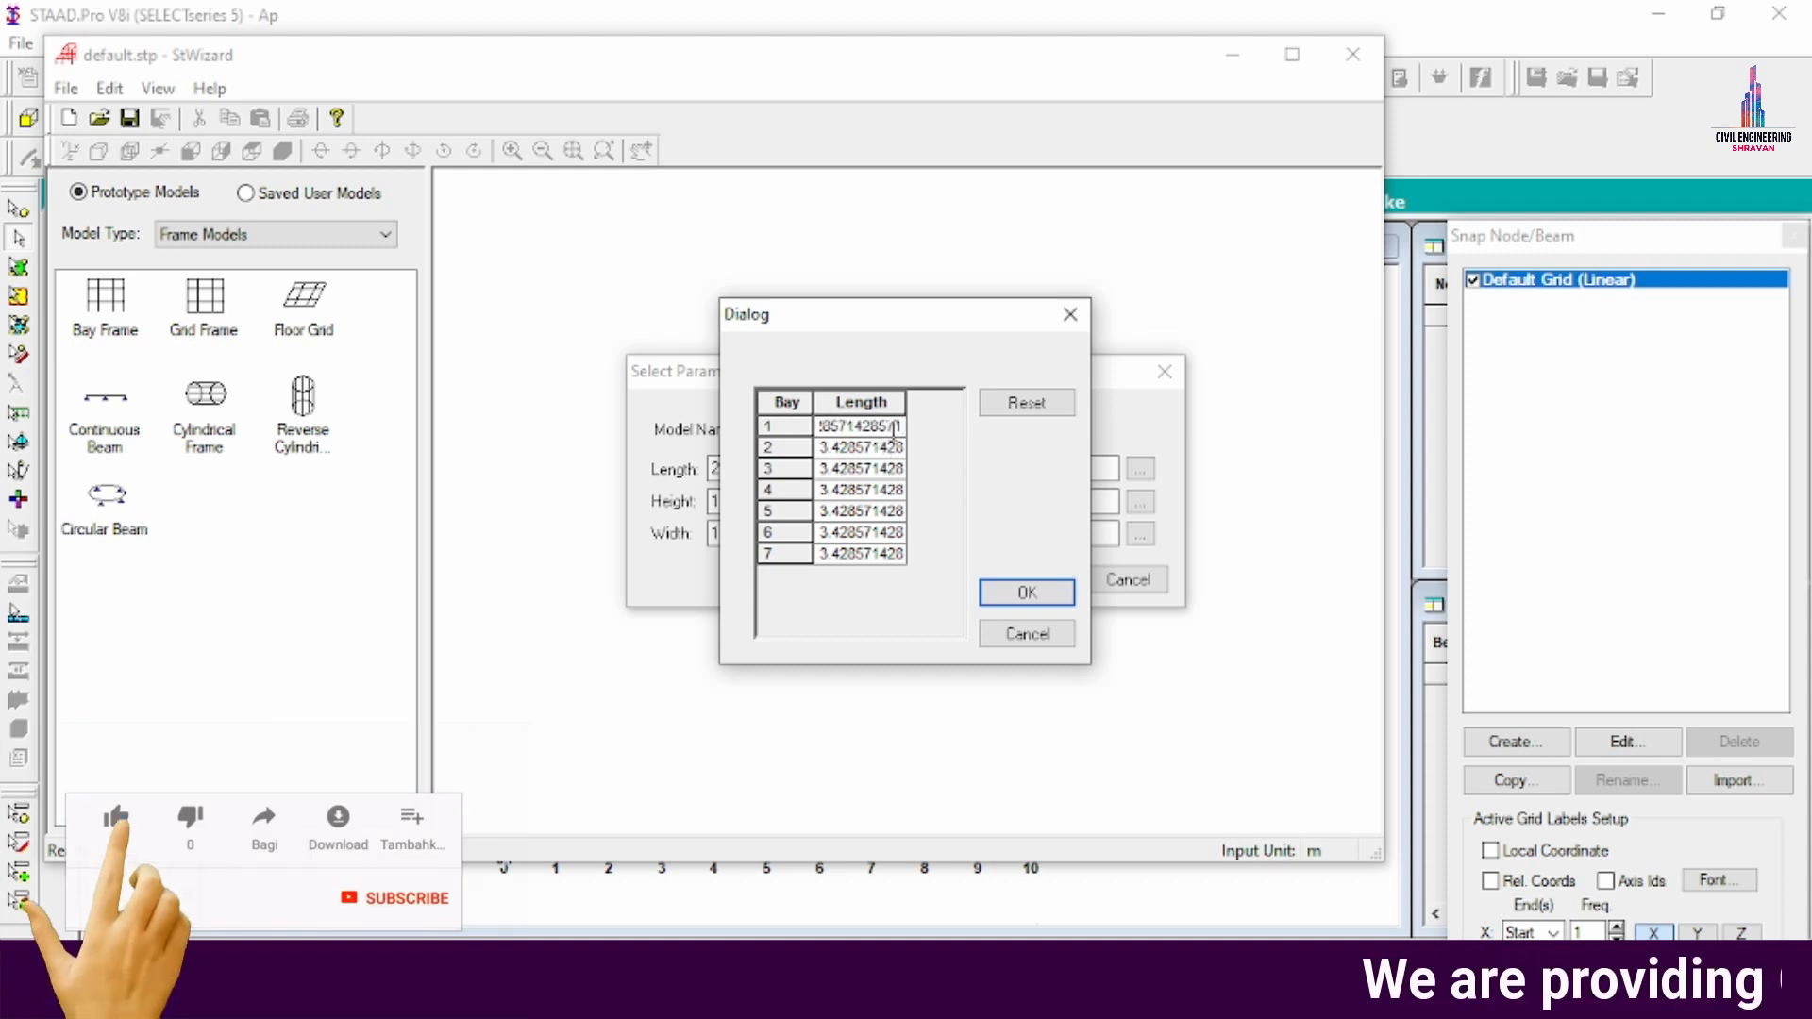
pyautogui.press('BackSpace')
pyautogui.press('BackSpace')
pyautogui.press('BackSpace')
pyautogui.press('BackSpace')
pyautogui.press('BackSpace')
pyautogui.press('BackSpace')
pyautogui.press('BackSpace')
pyautogui.press('BackSpace')
pyautogui.press('BackSpace')
pyautogui.press('BackSpace')
pyautogui.press('BackSpace')
pyautogui.press('BackSpace')
pyautogui.press('BackSpace')
pyautogui.press('BackSpace')
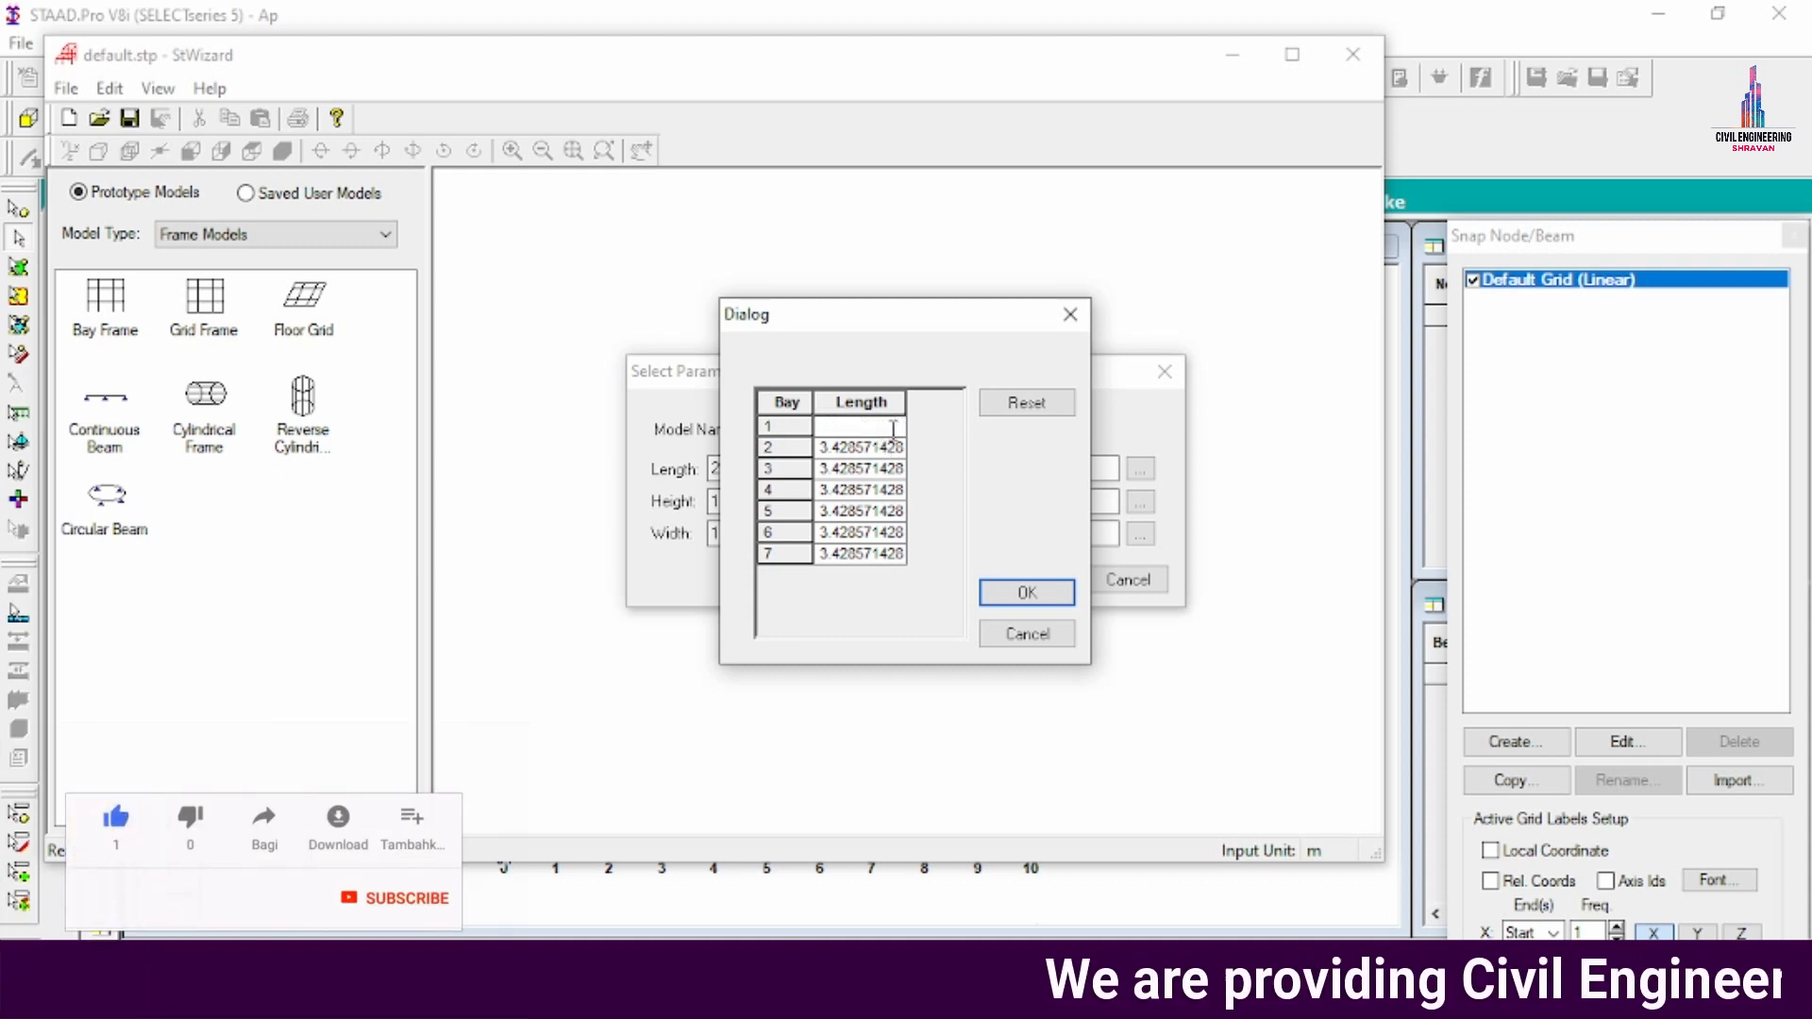
pyautogui.write('4')
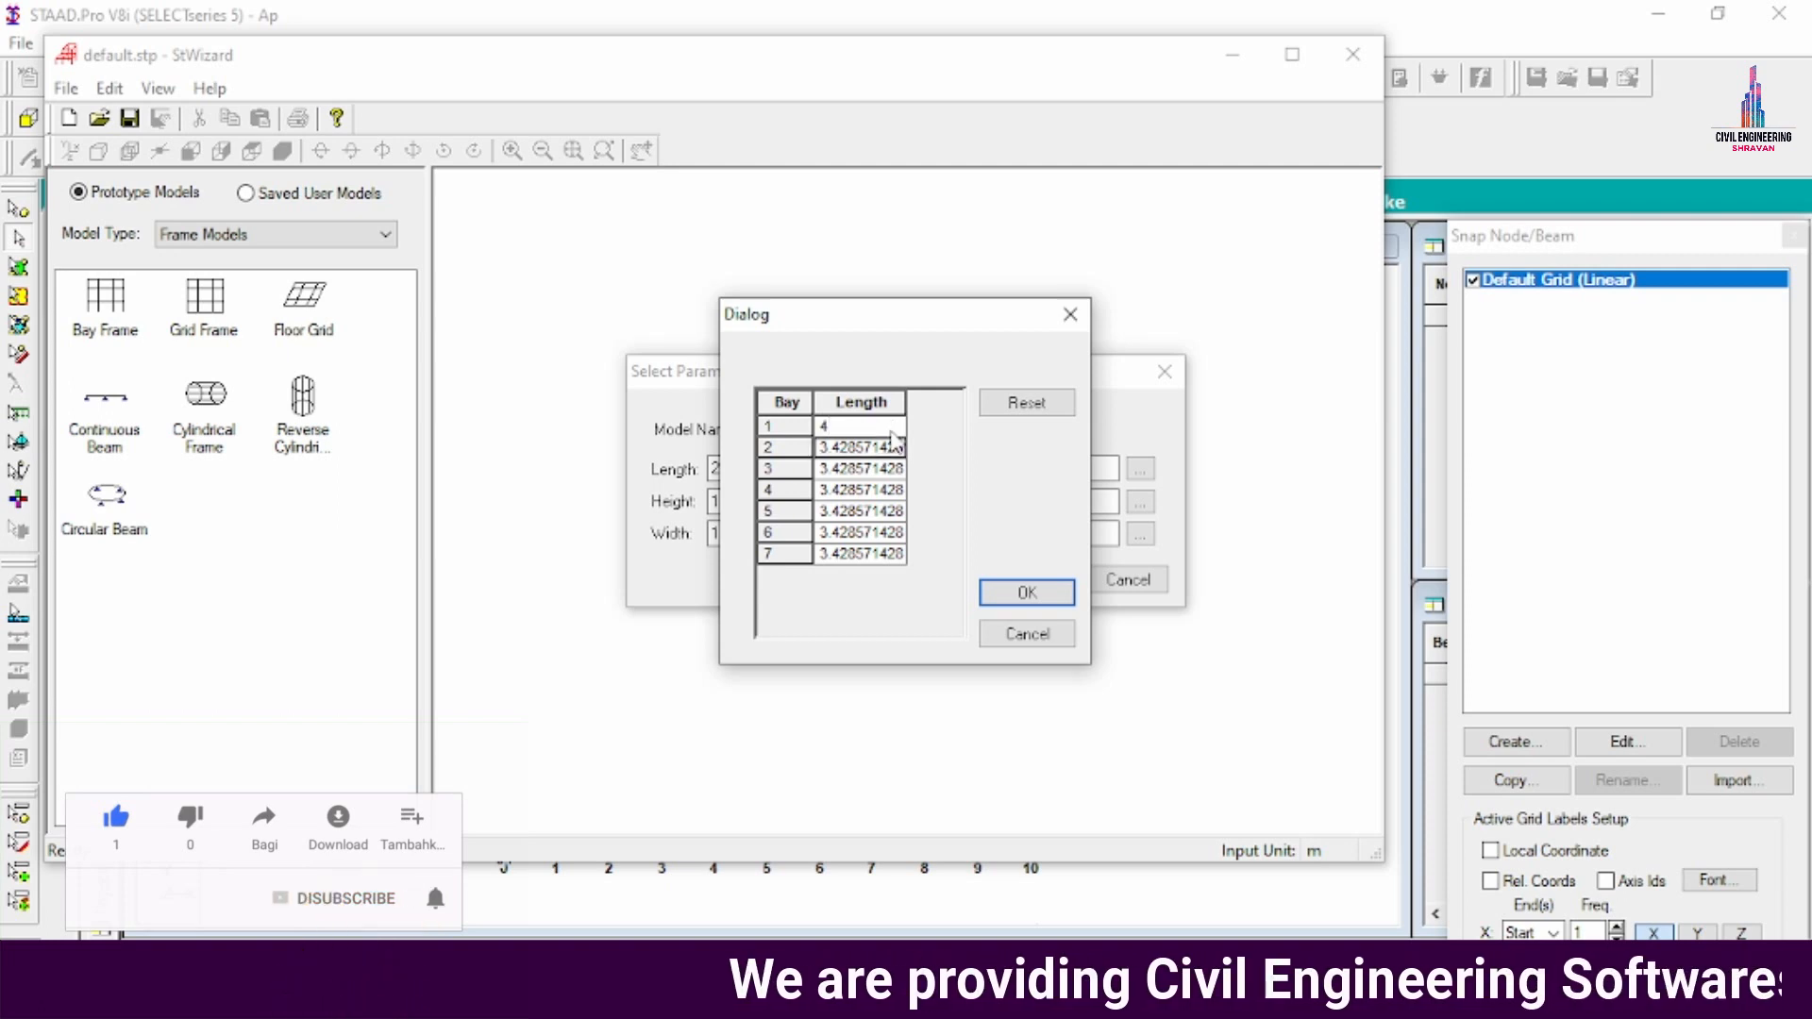
# - Set bays 2 to 7 along the frame's length to 3, 4, 2, 4, 3 and 4 m, and accept the bay lengths
pyautogui.press('Down')
pyautogui.write('3')
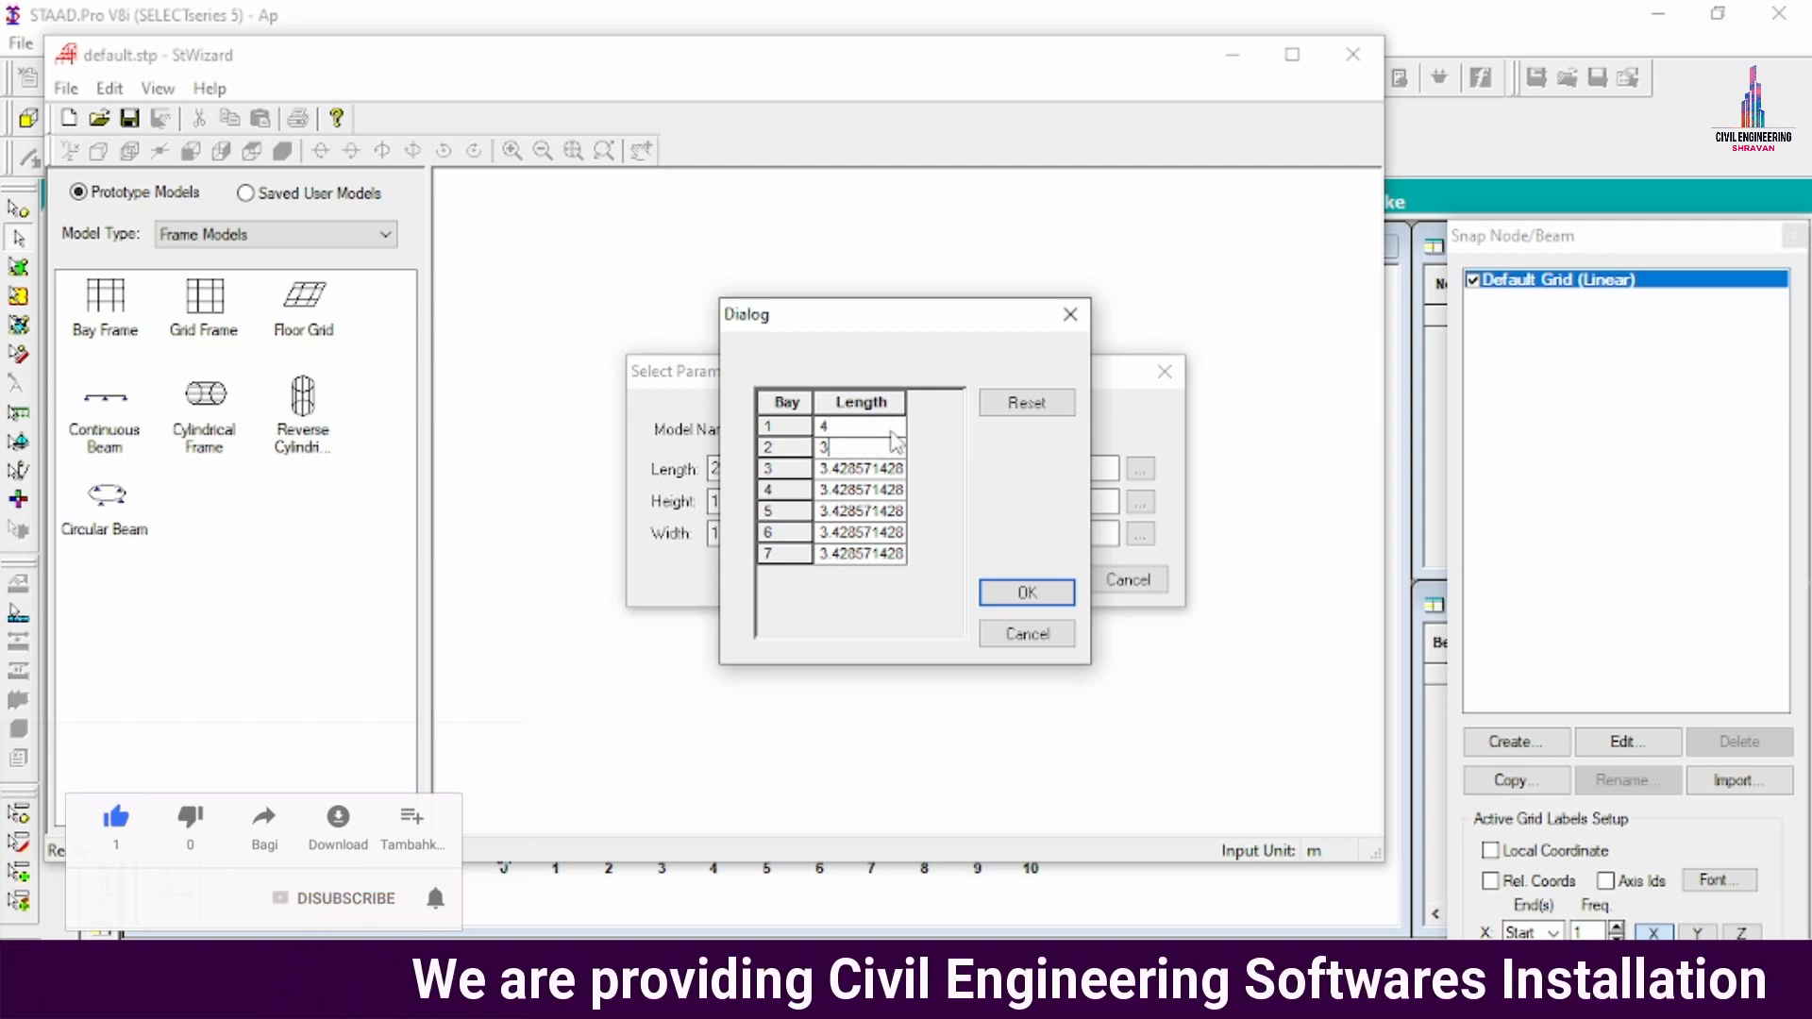
pyautogui.press('Down')
pyautogui.write('4')
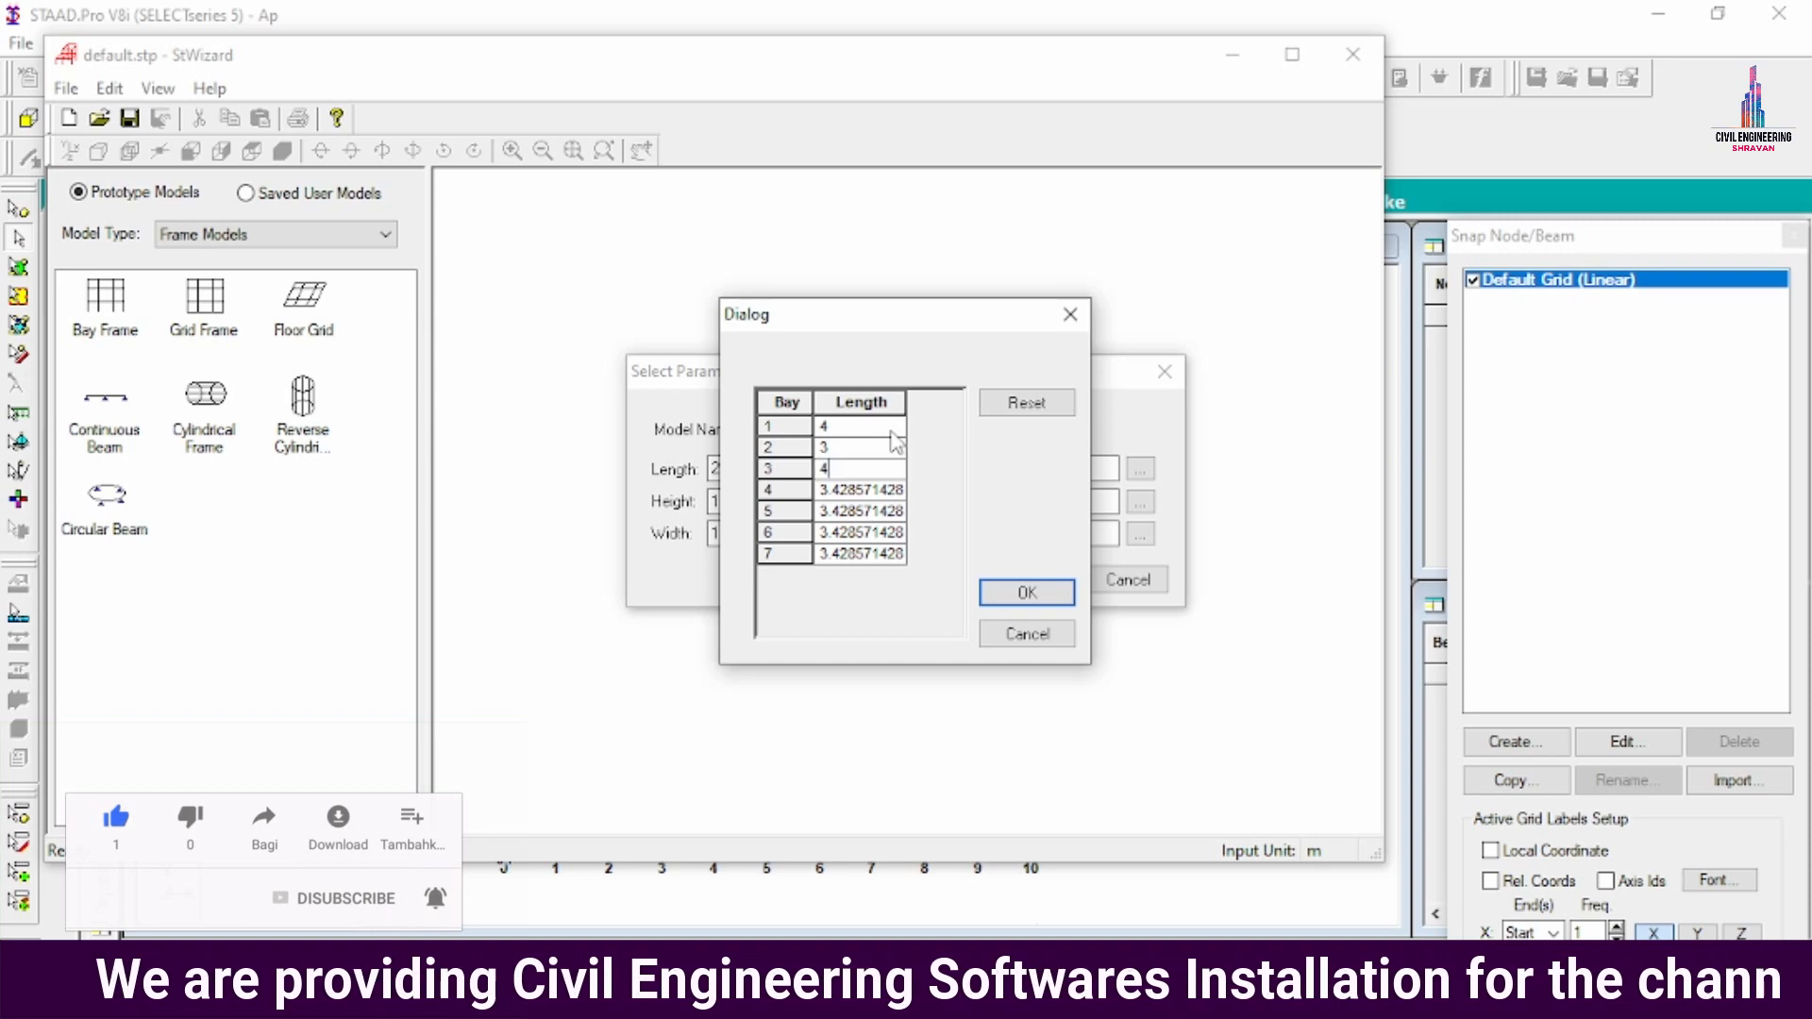
pyautogui.press('Down')
pyautogui.write('2')
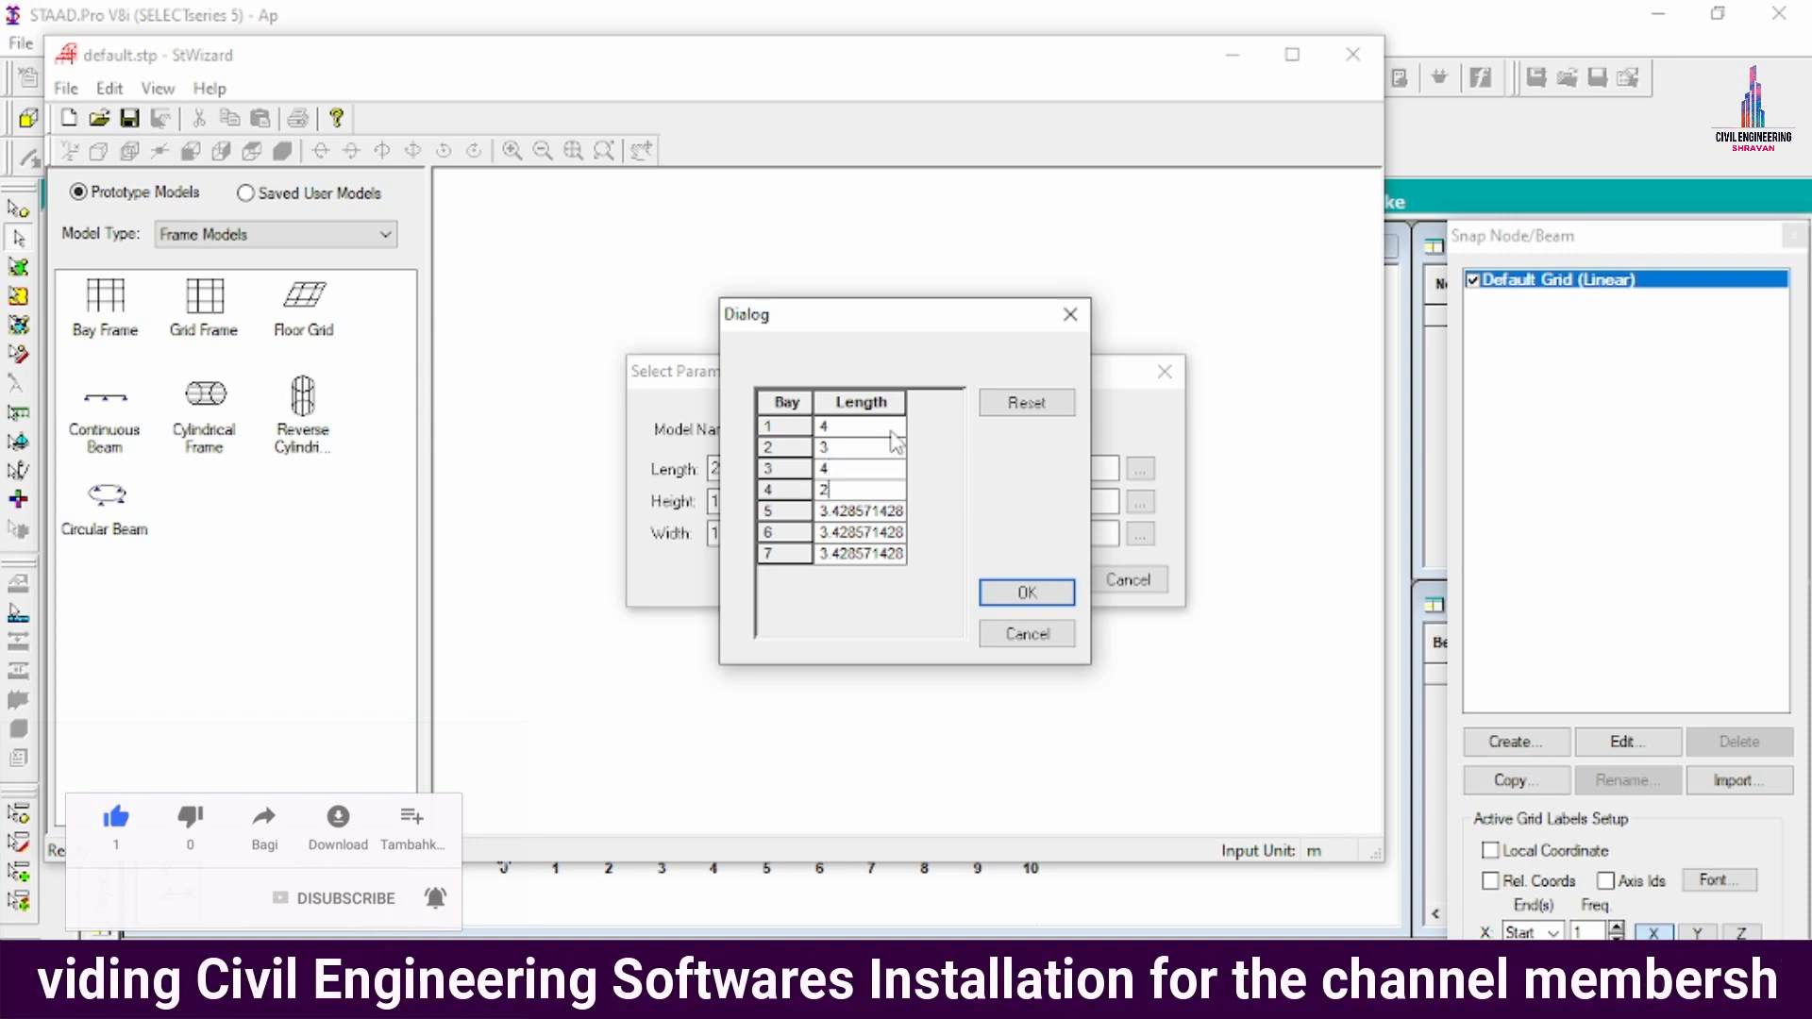
pyautogui.press('Down')
pyautogui.write('4')
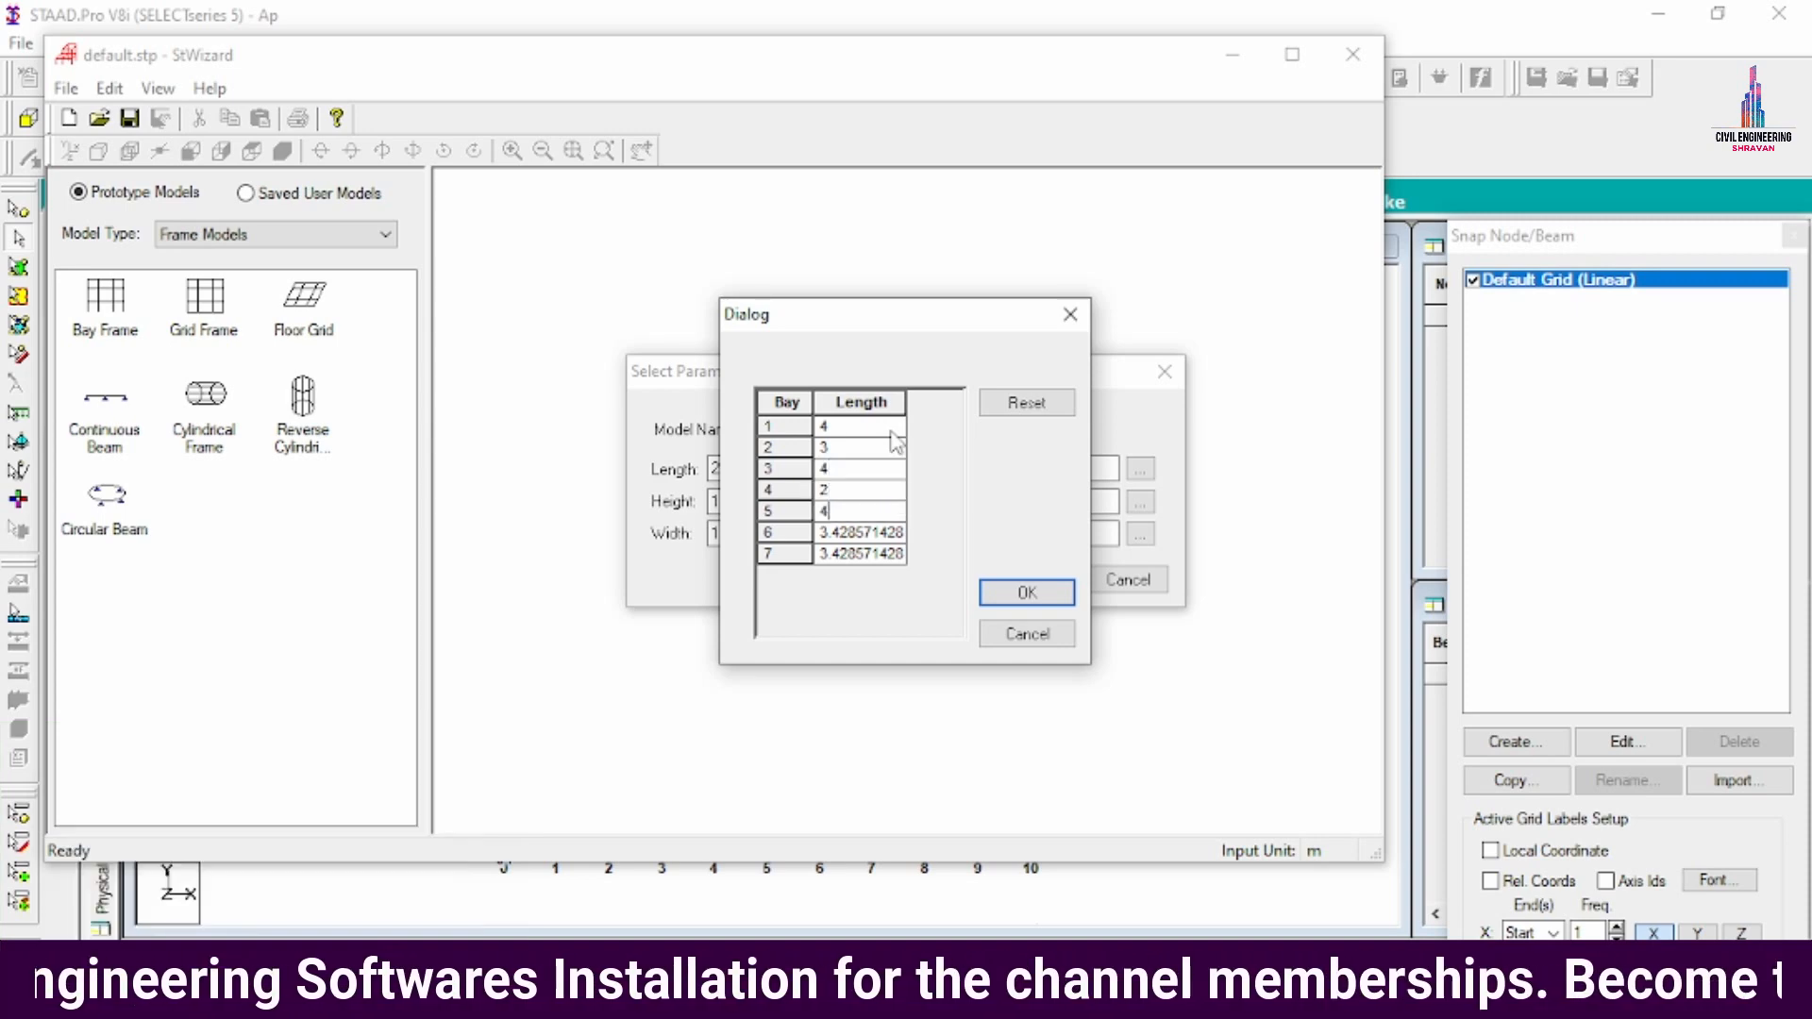
pyautogui.press('Down')
pyautogui.write('3')
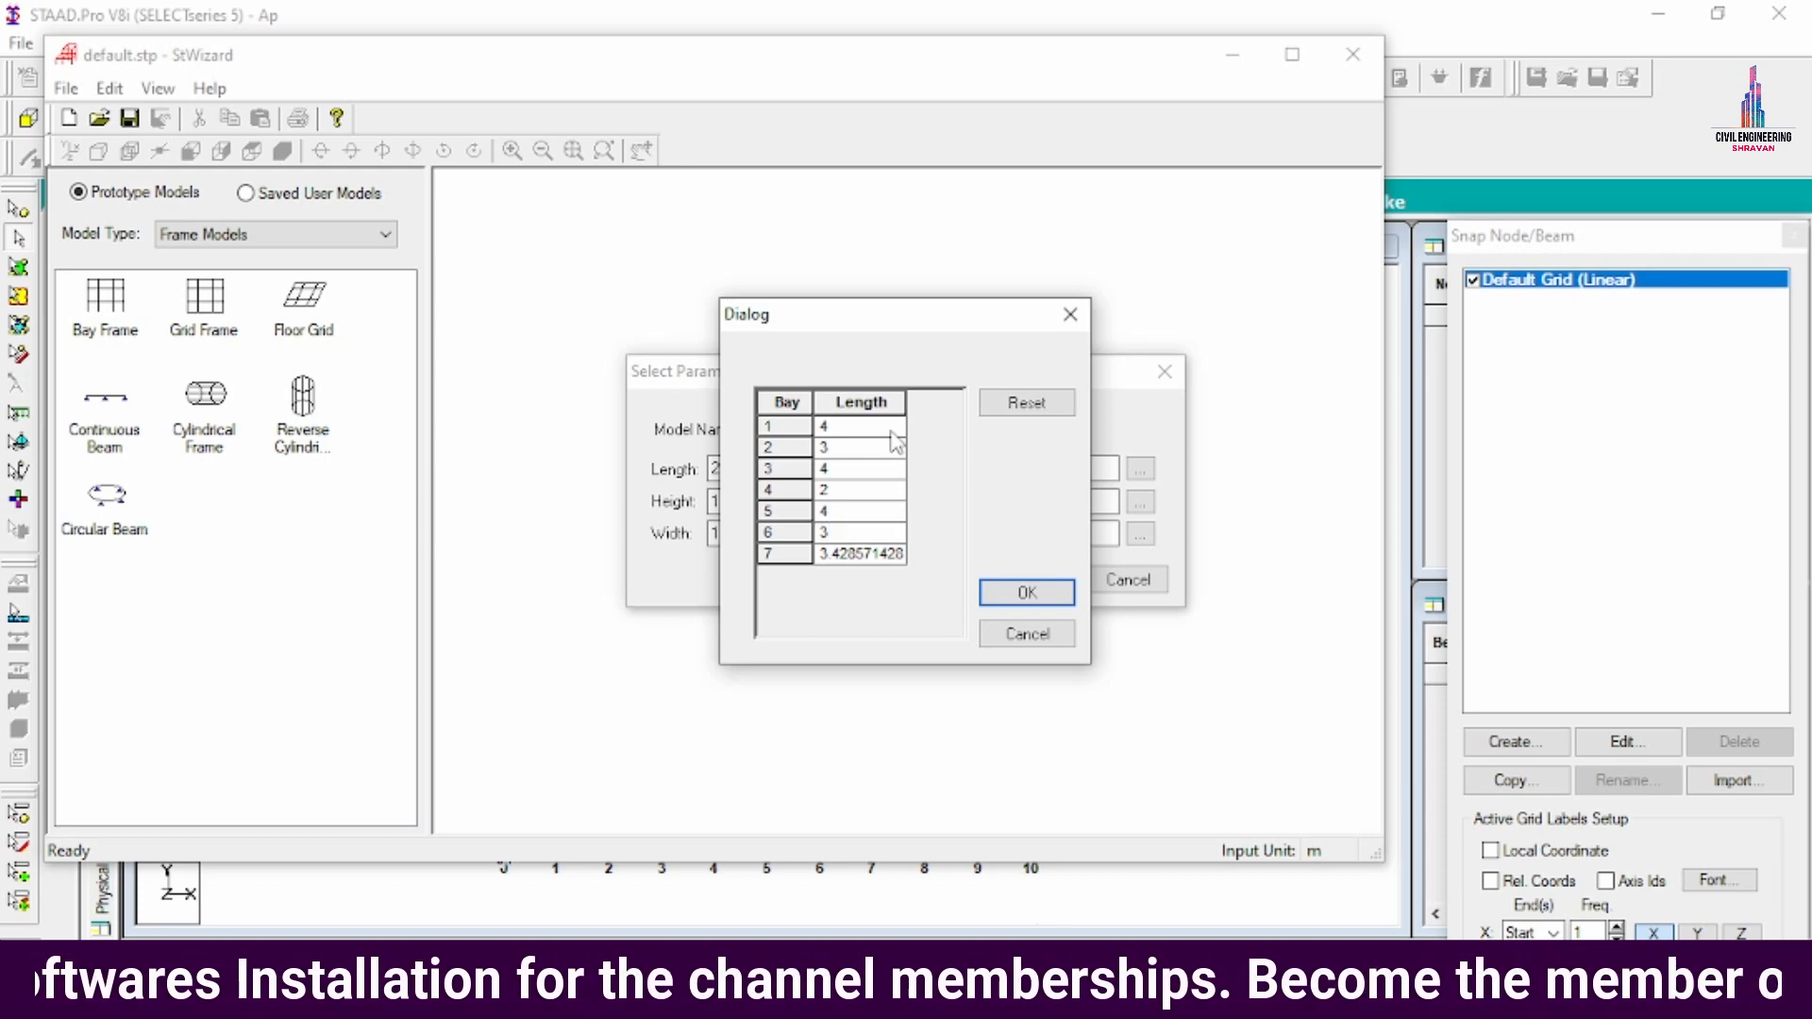
pyautogui.press('Down')
pyautogui.write('4')
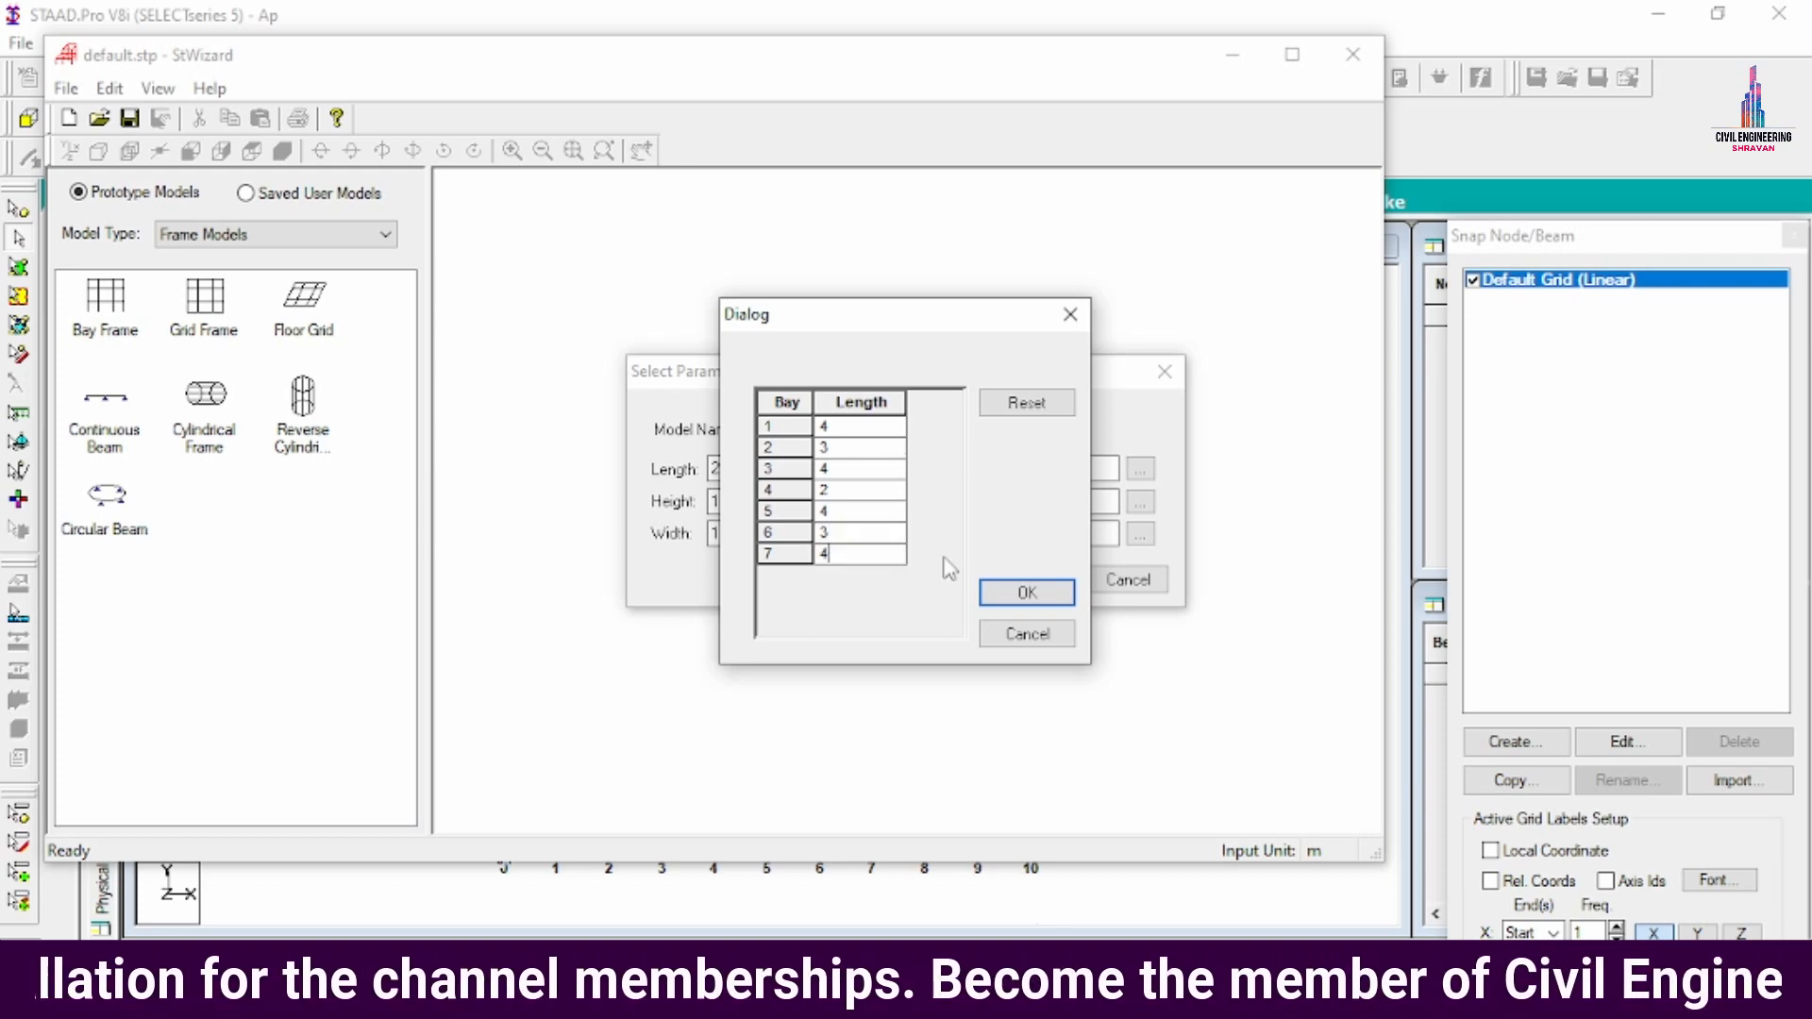
pyautogui.click(1027, 593)
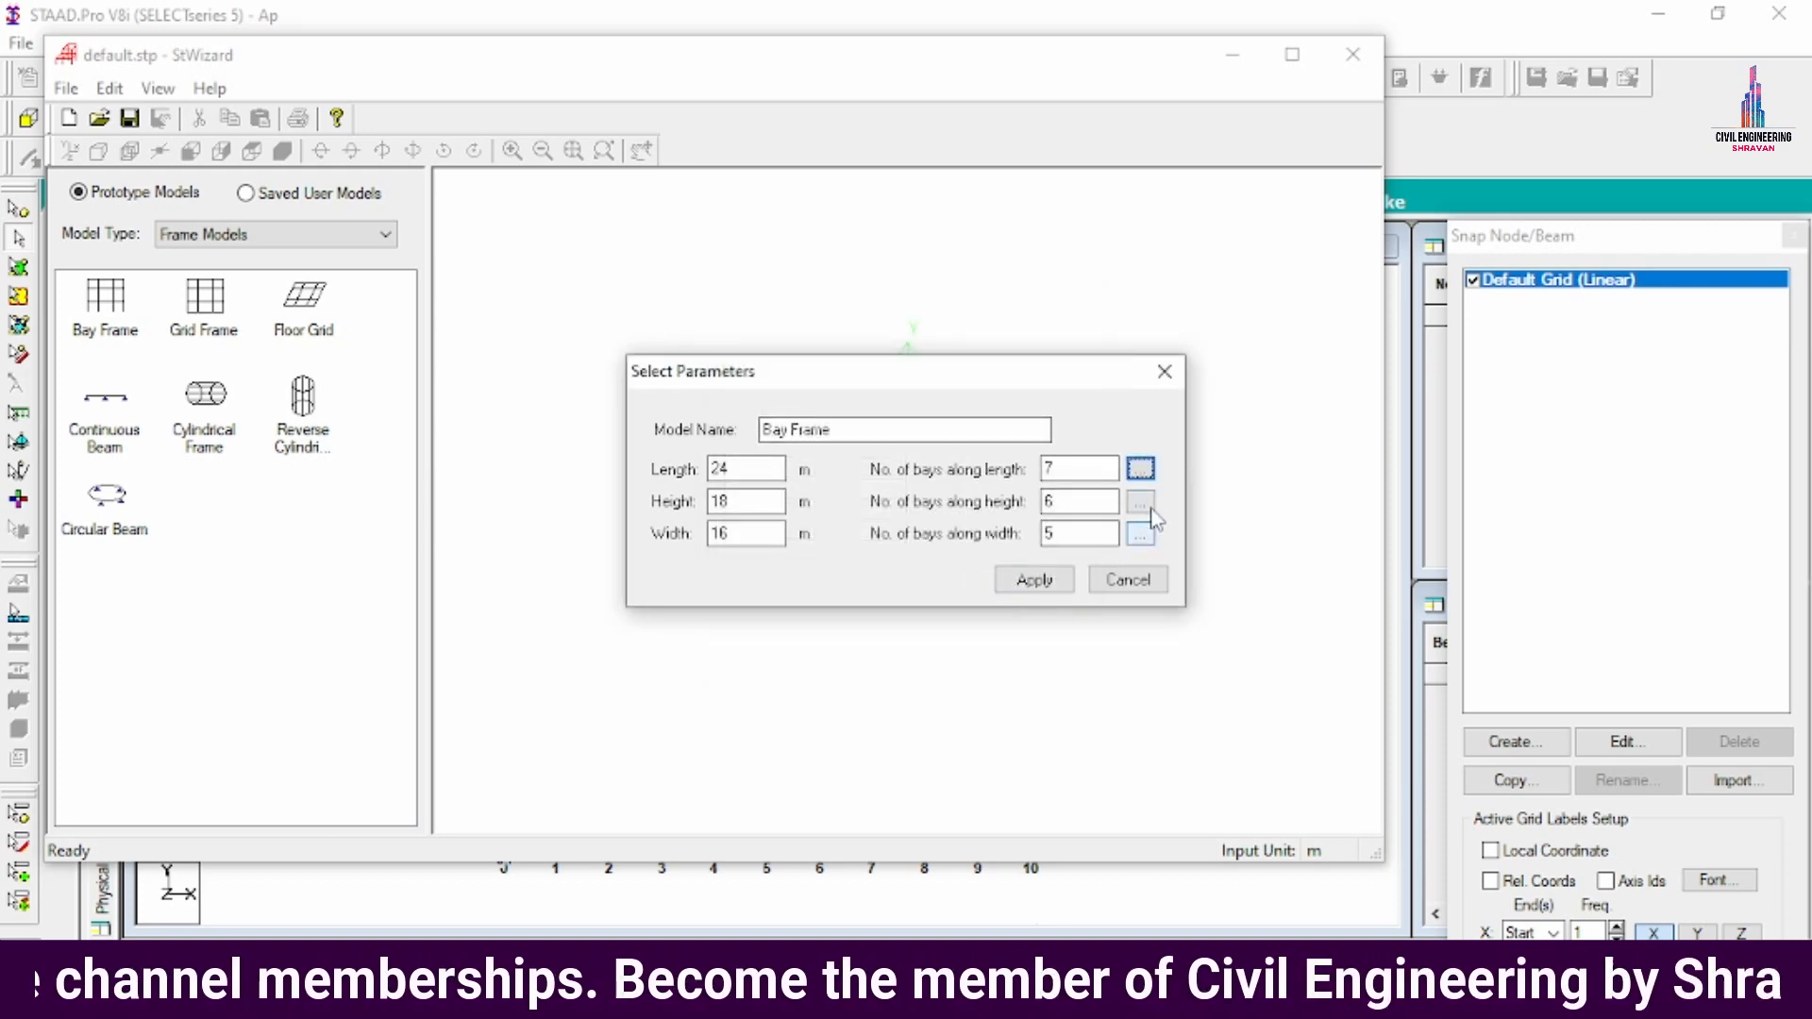
# - Accept the six height bays at 3 m each, and set bay 1 along the frame's width to 4 m
pyautogui.click(1137, 535)
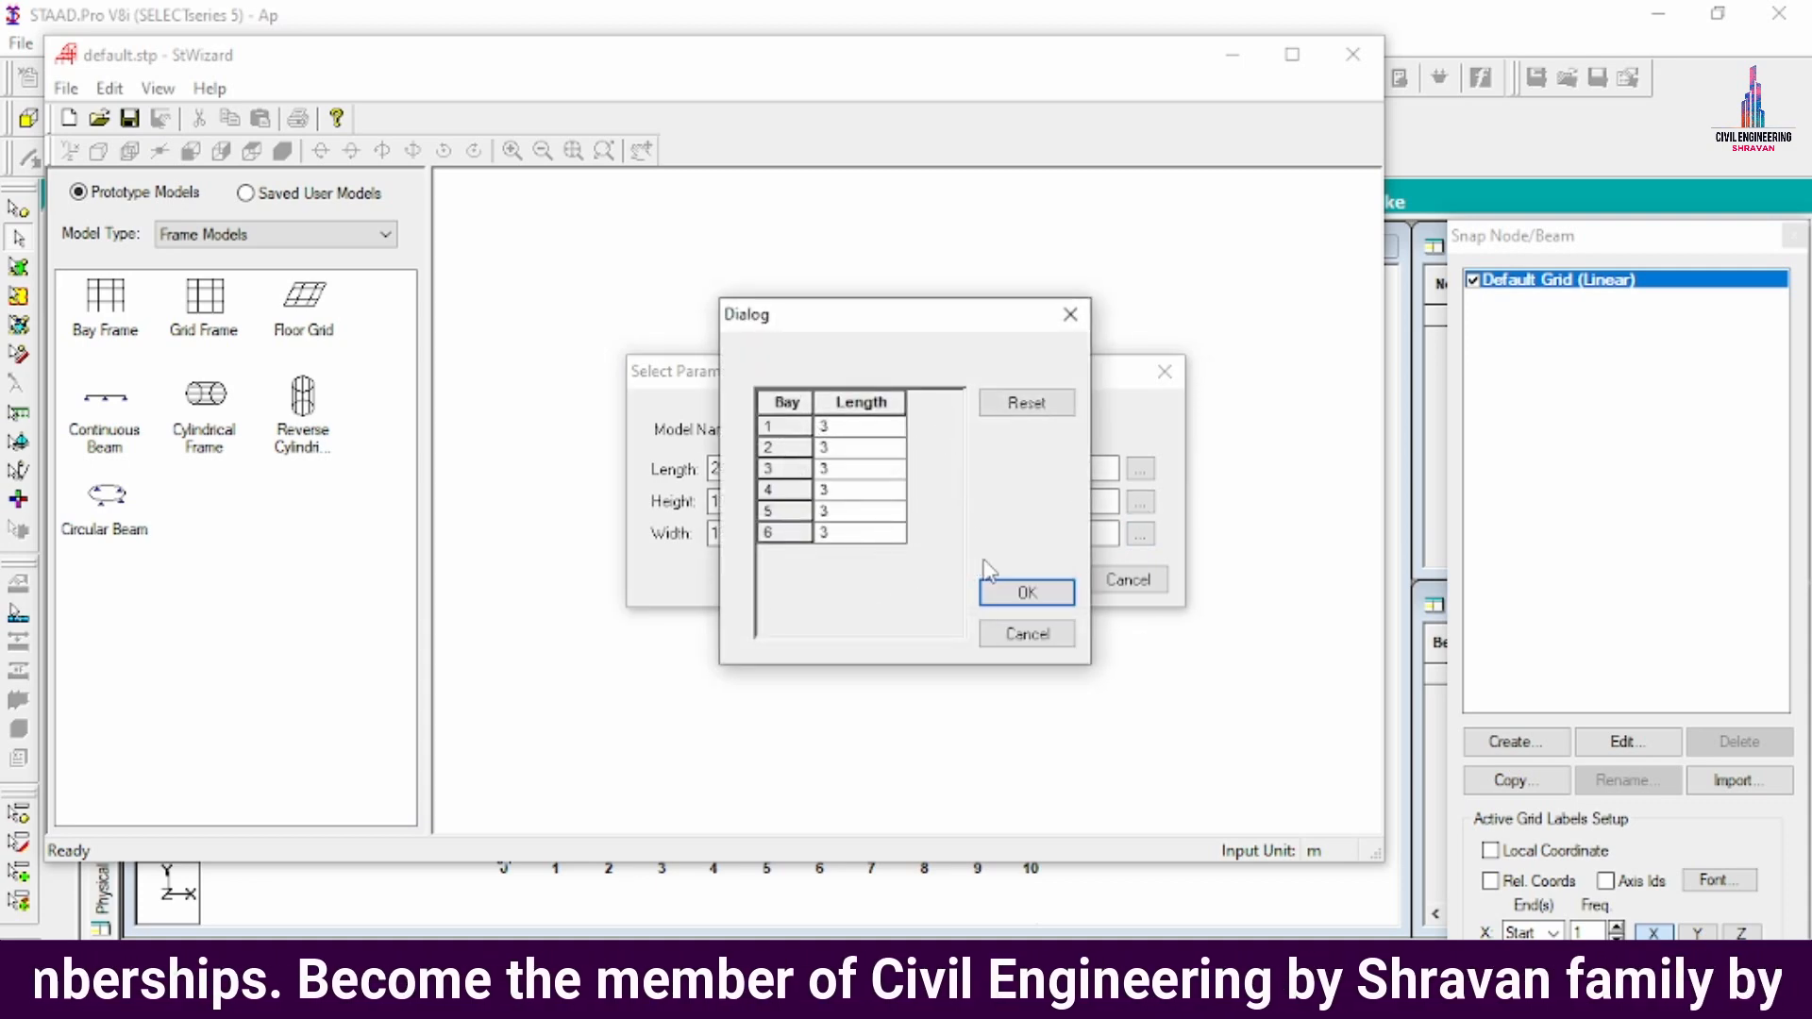
pyautogui.click(1025, 592)
pyautogui.click(1141, 534)
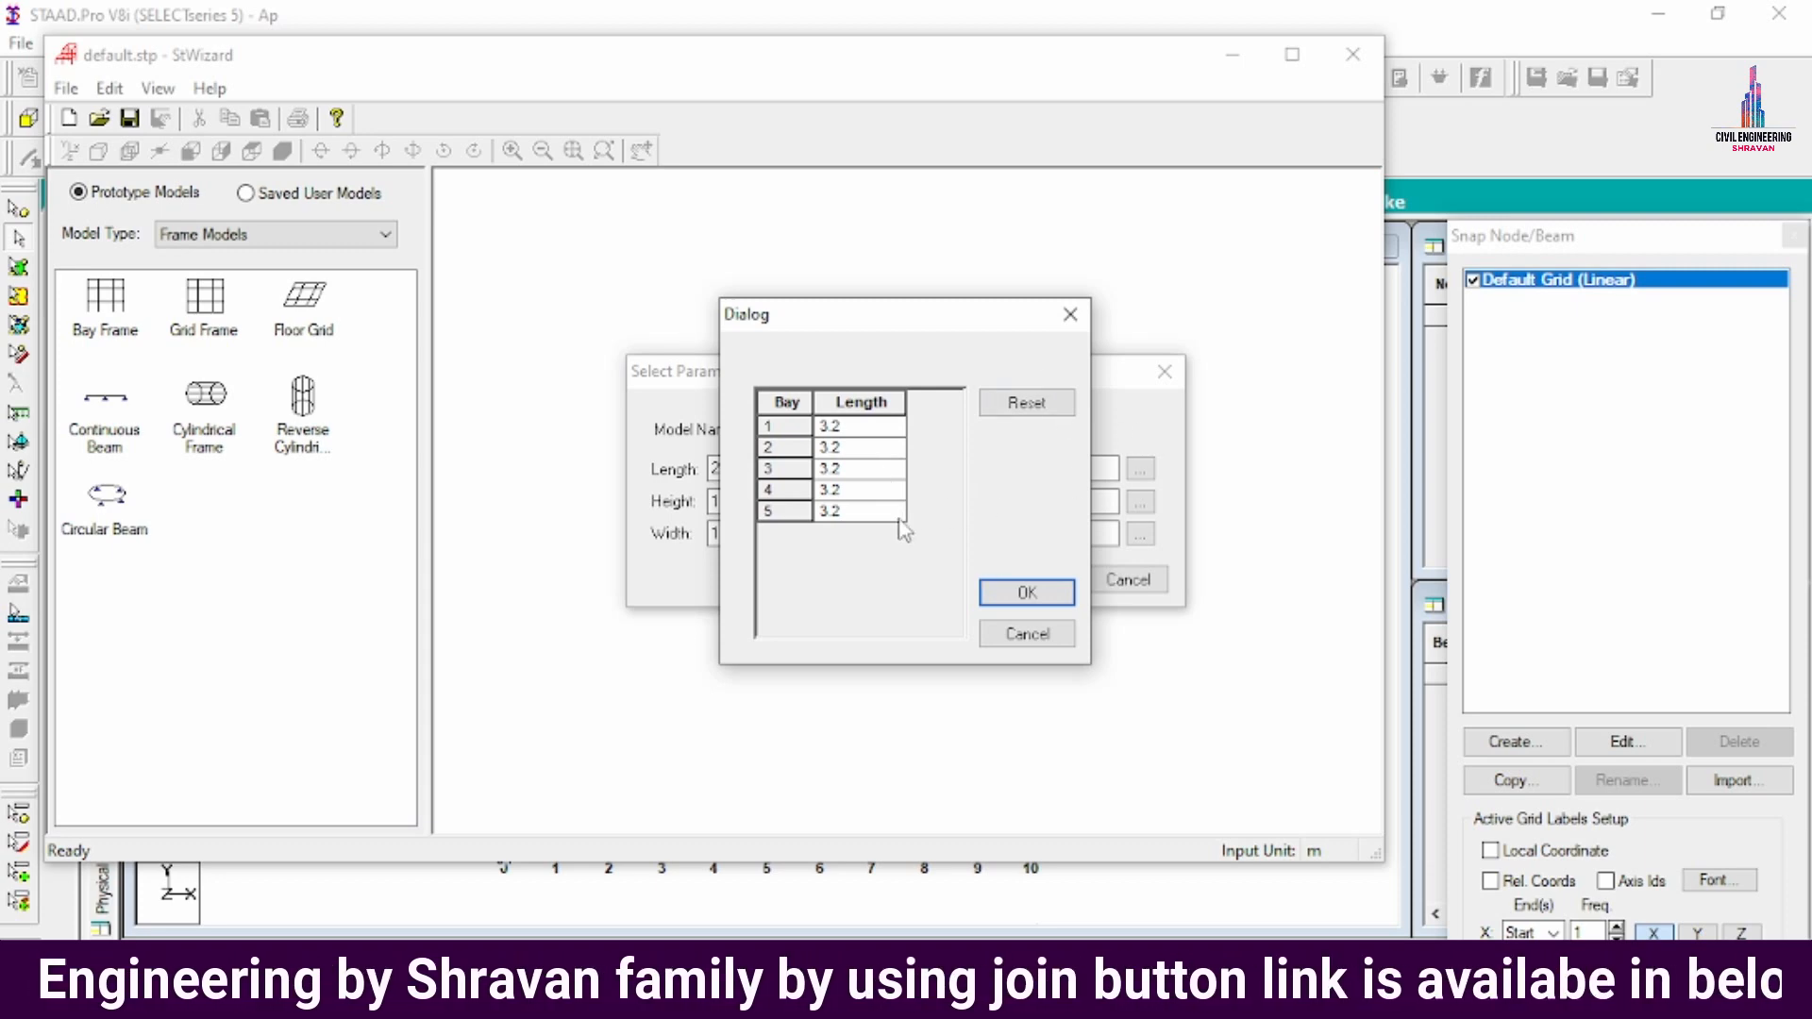
pyautogui.click(876, 430)
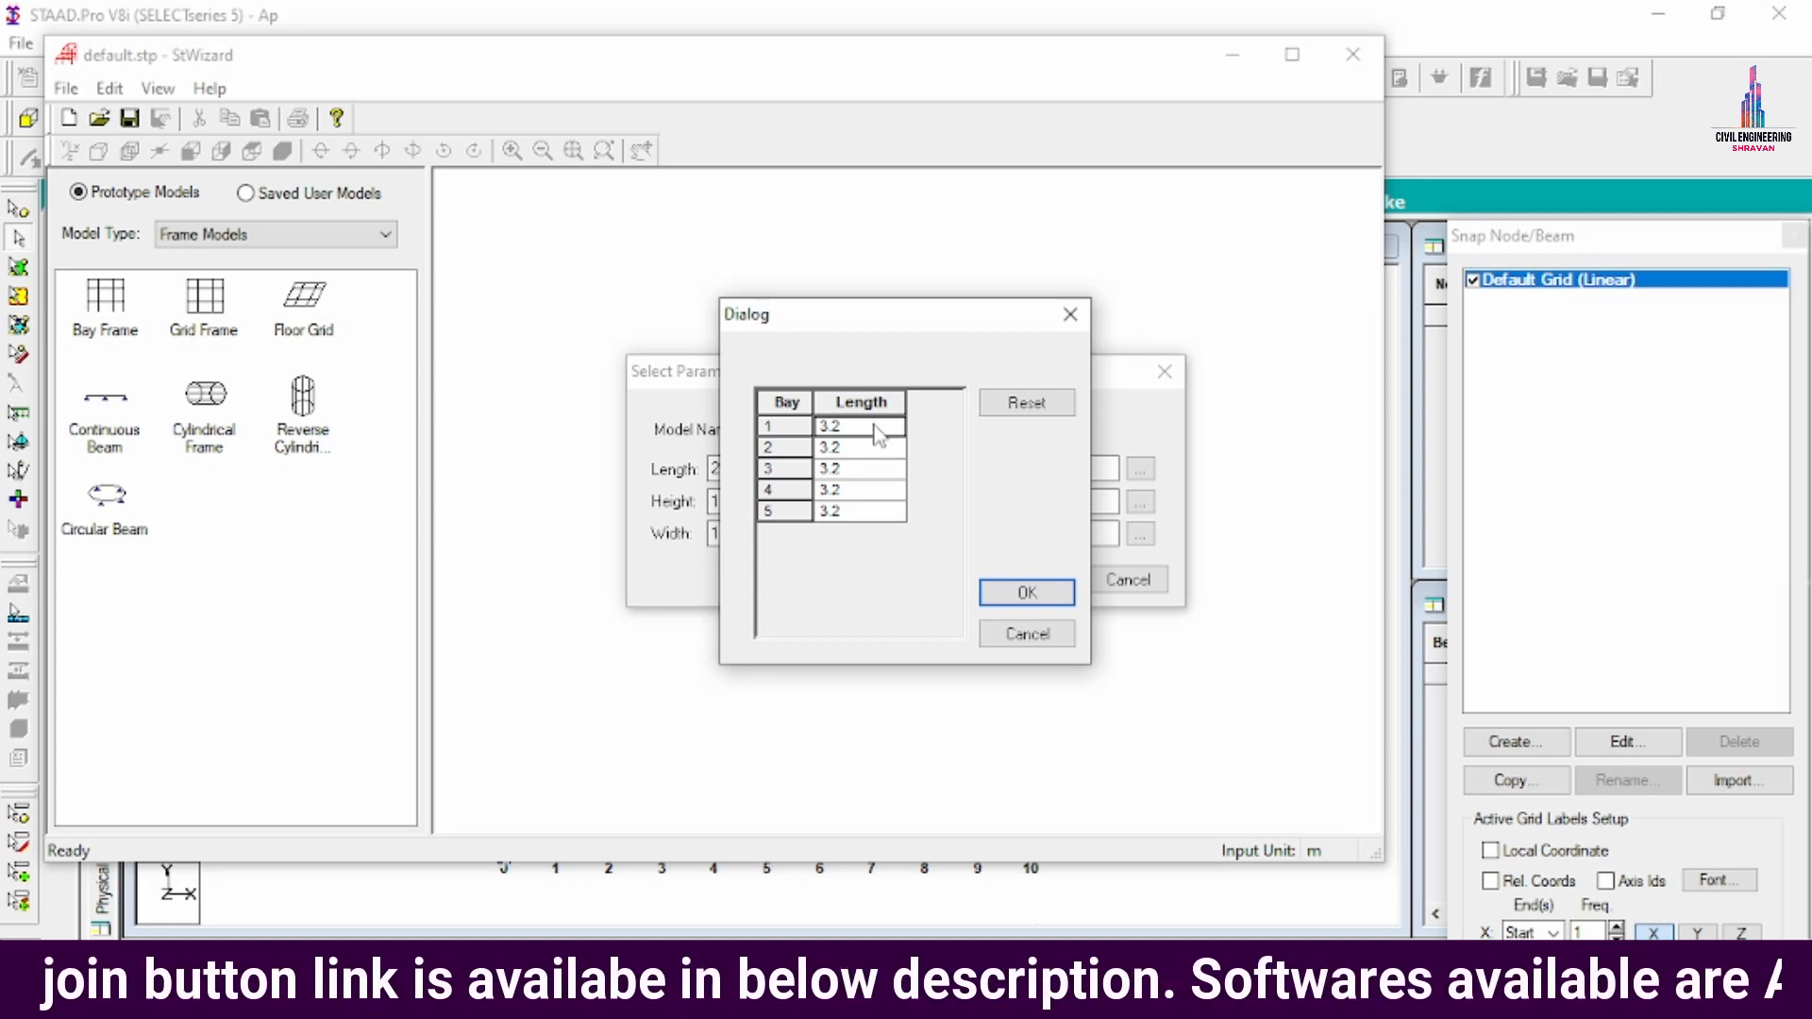
pyautogui.write('4')
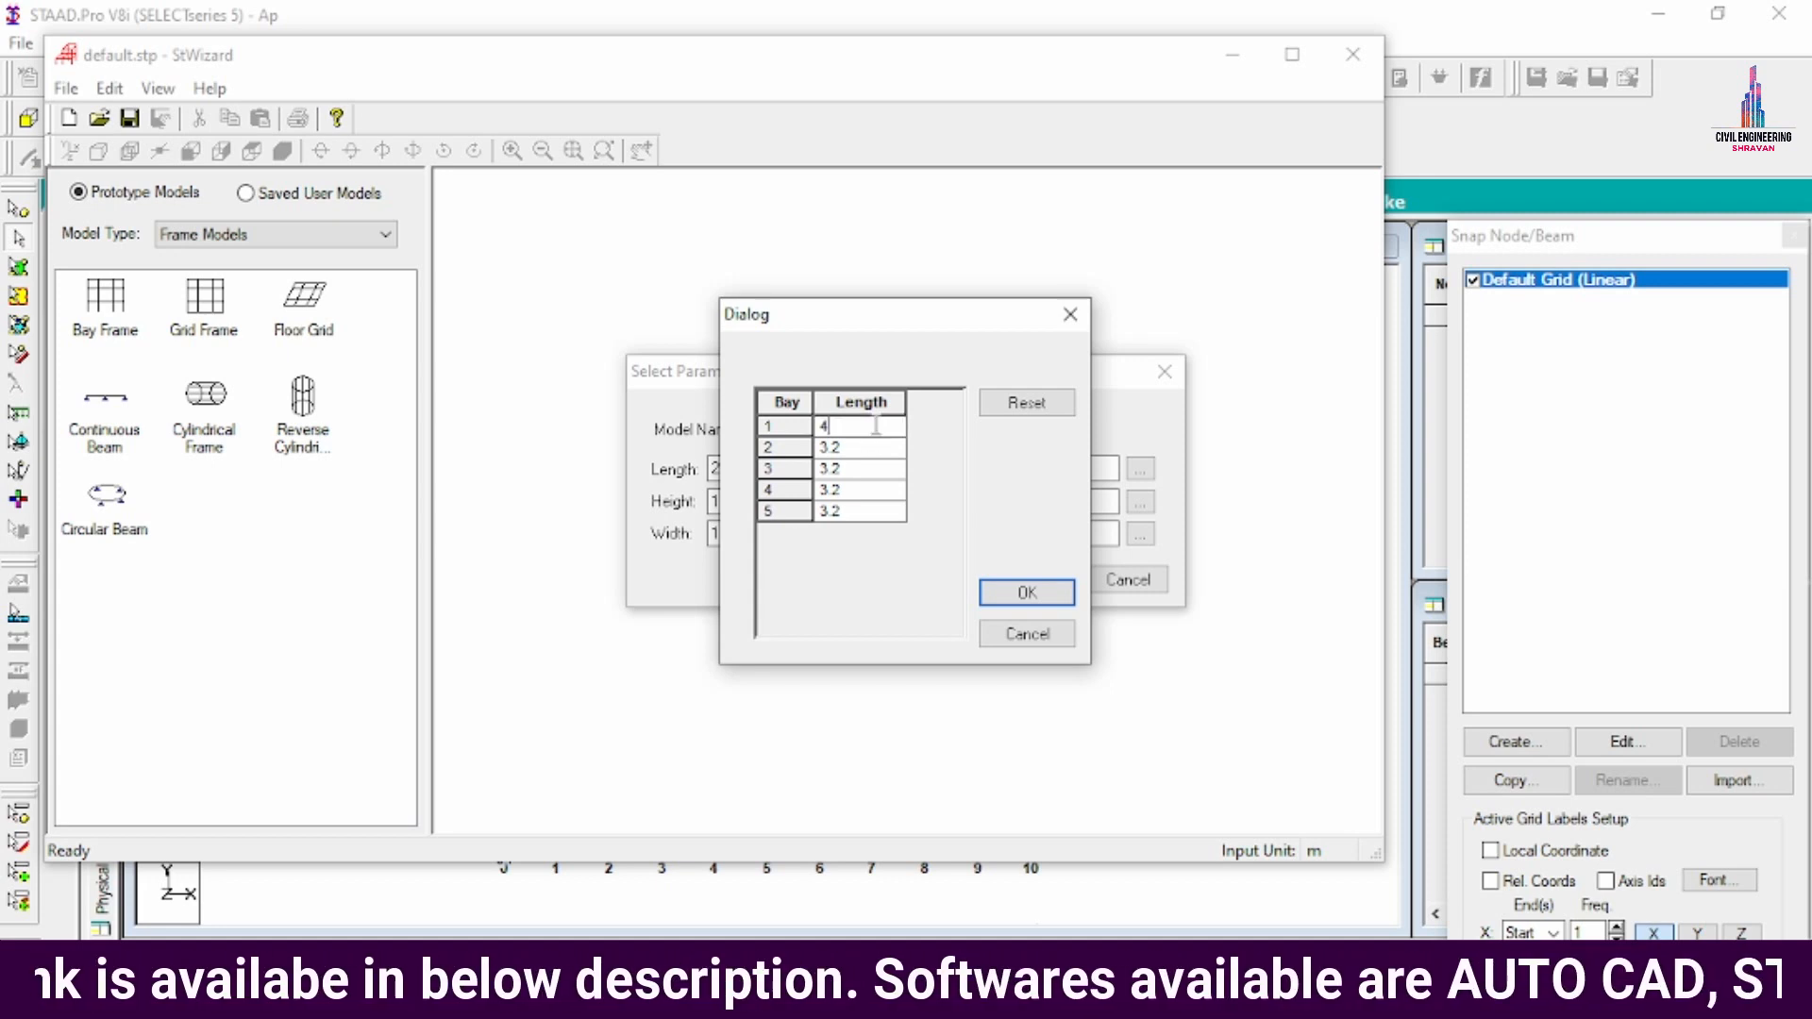
pyautogui.press('Return')
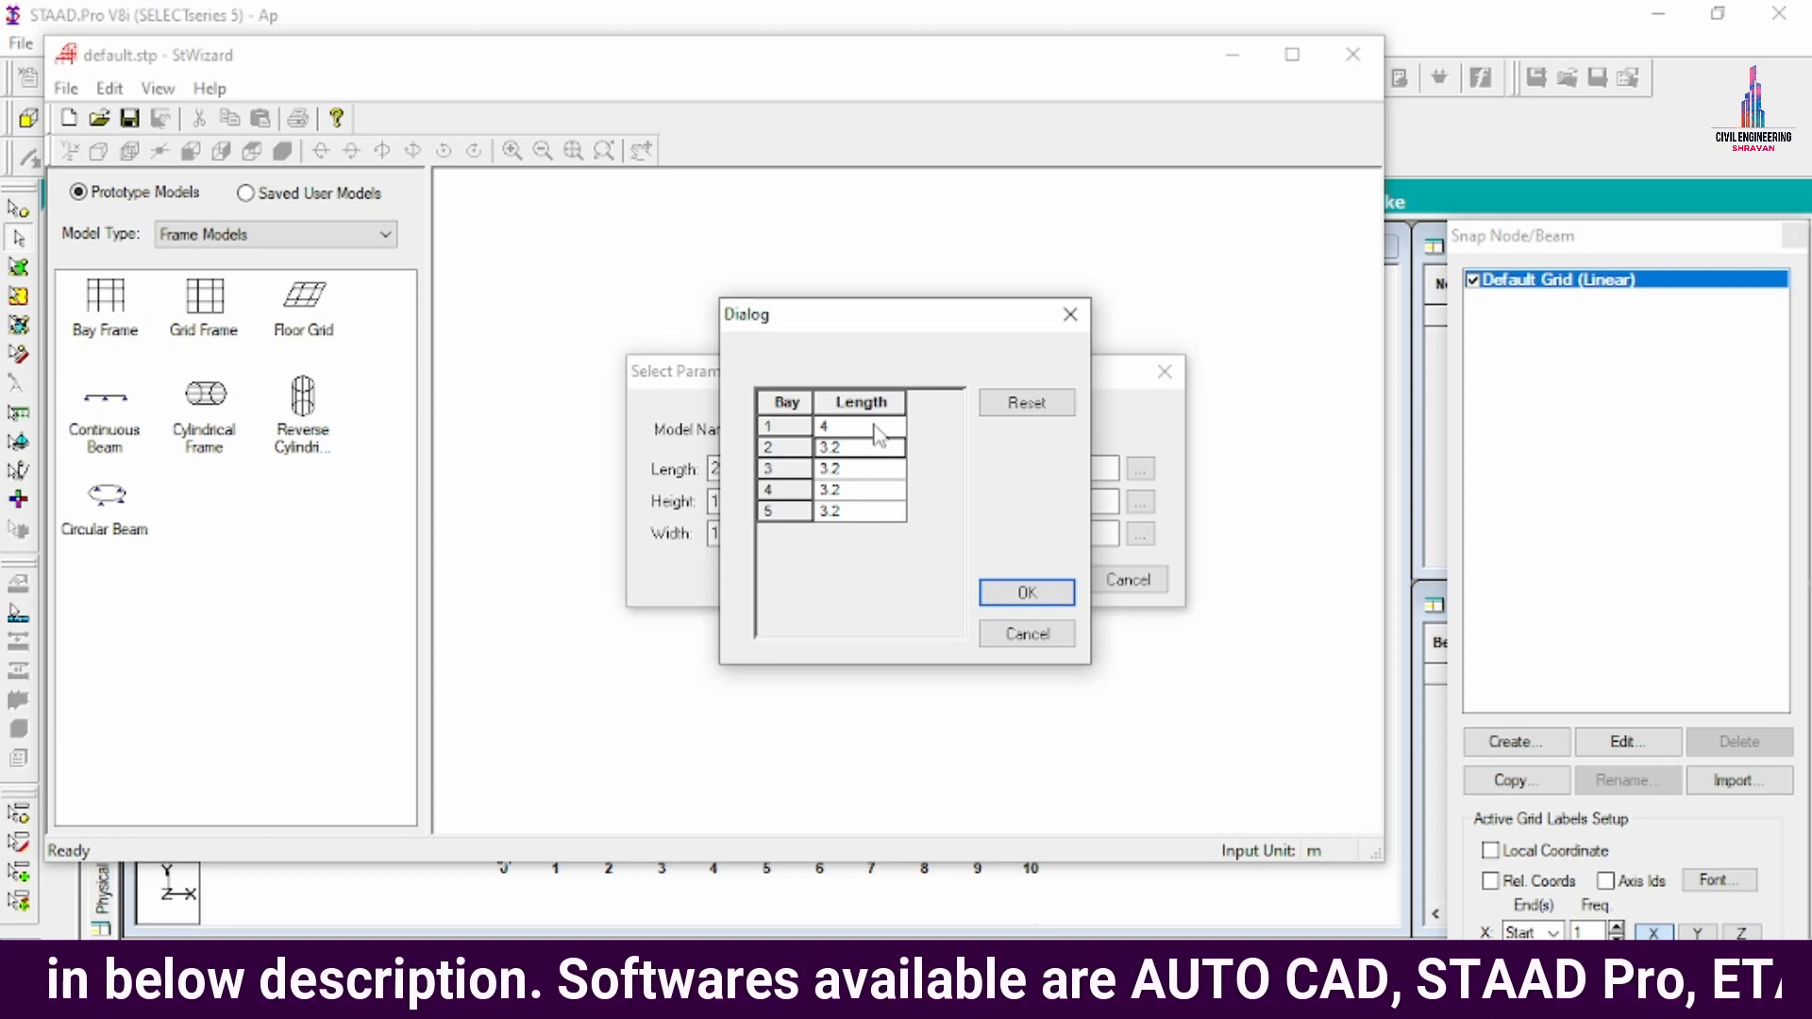
# - Set bays 2 to 5 along the frame's width to 3, 2, 4 and 3 m, and accept the bay lengths
pyautogui.write('3')
pyautogui.press('Return')
pyautogui.write('2')
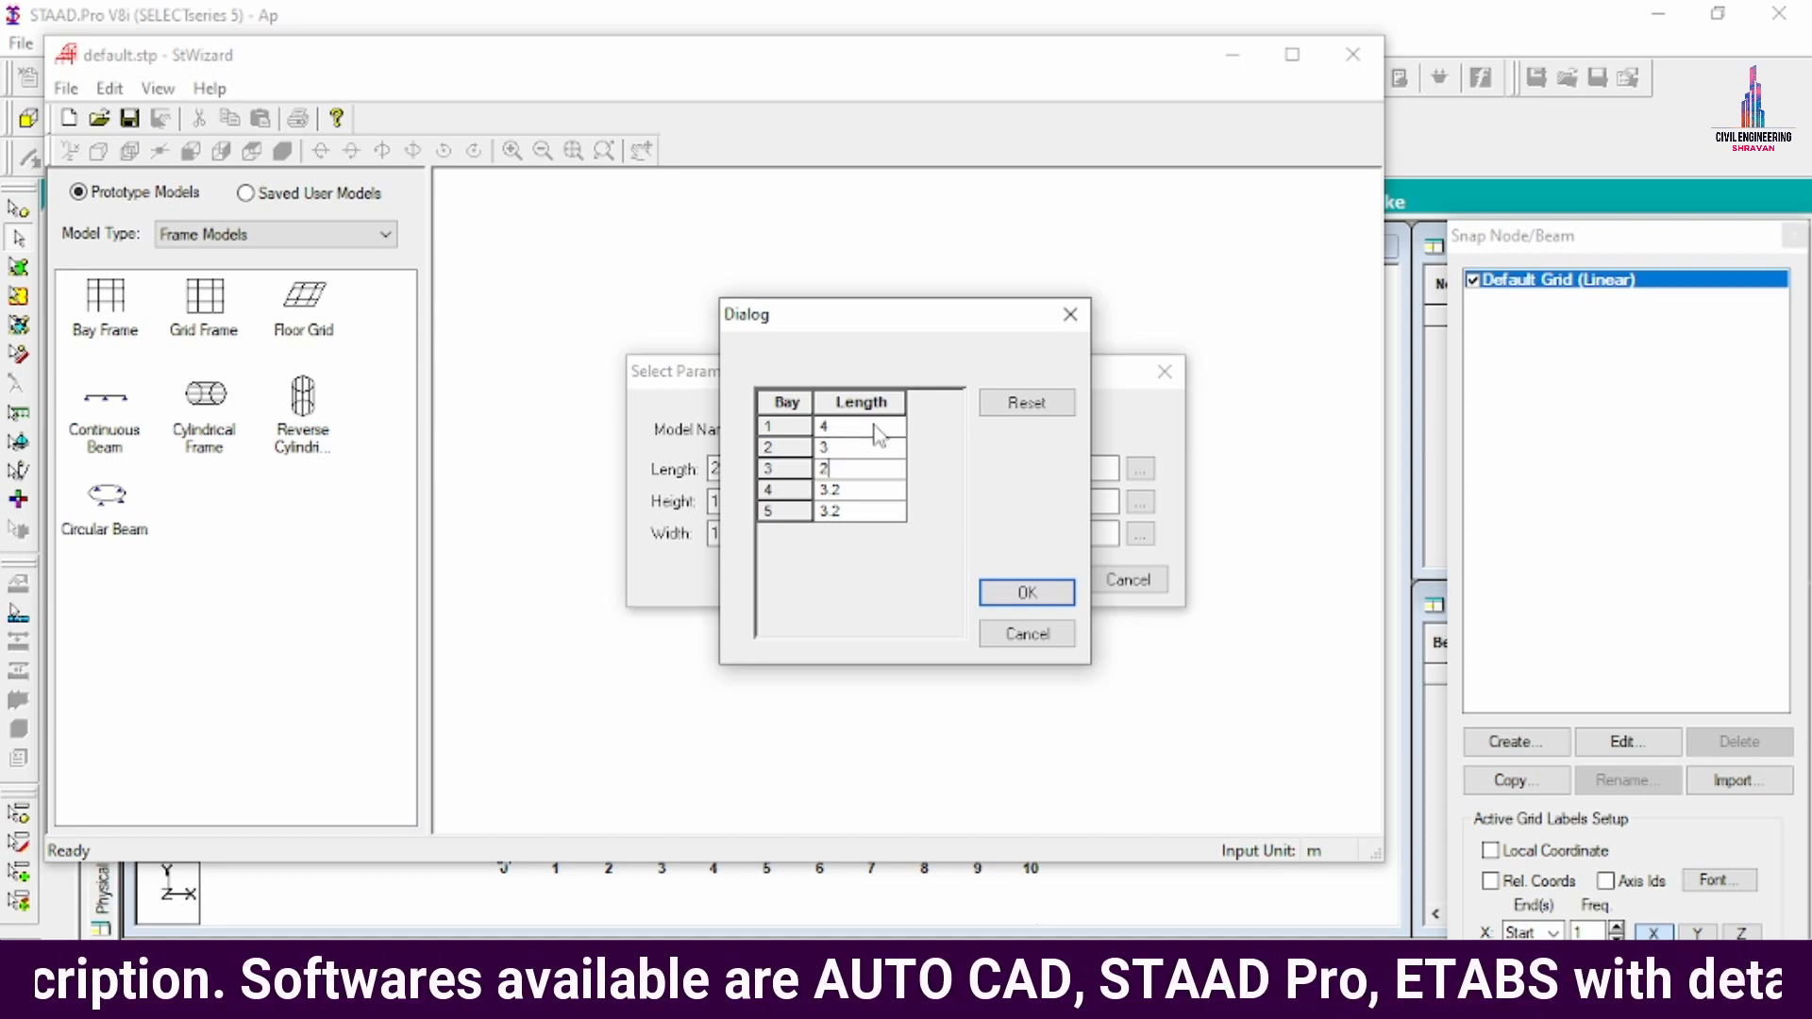
pyautogui.press('Return')
pyautogui.write('4')
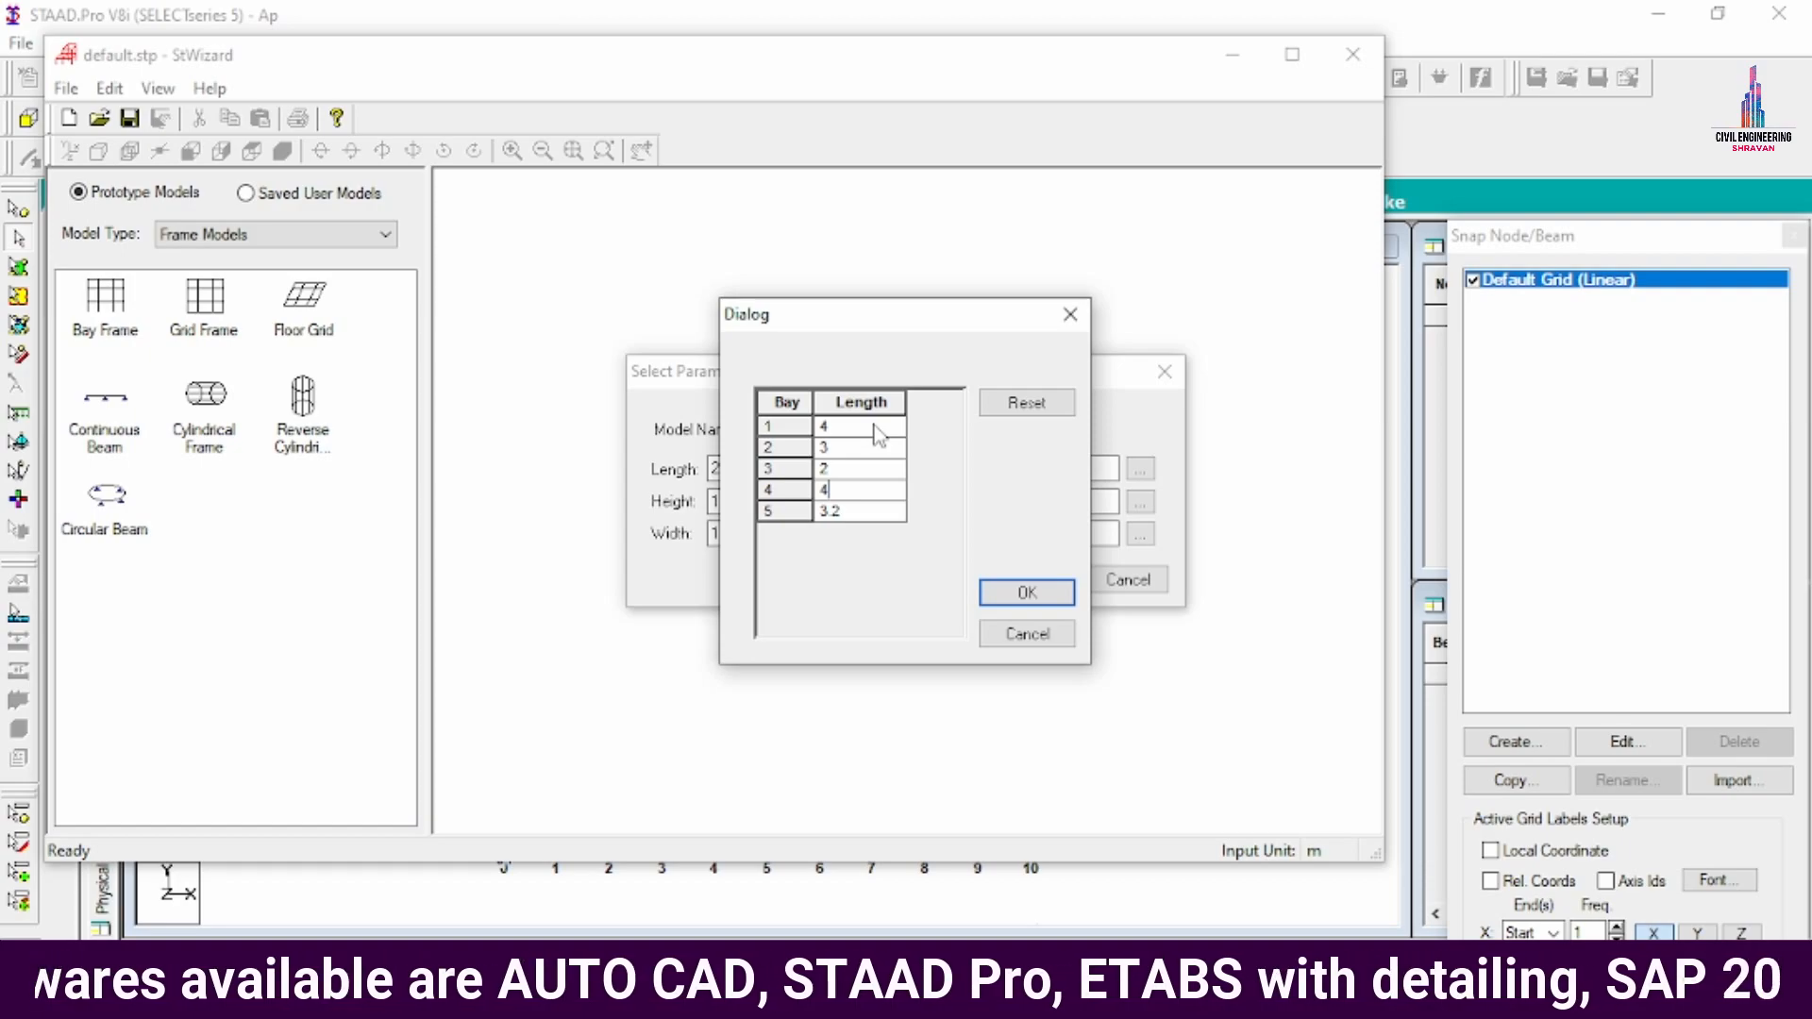
pyautogui.press('Return')
pyautogui.write('3')
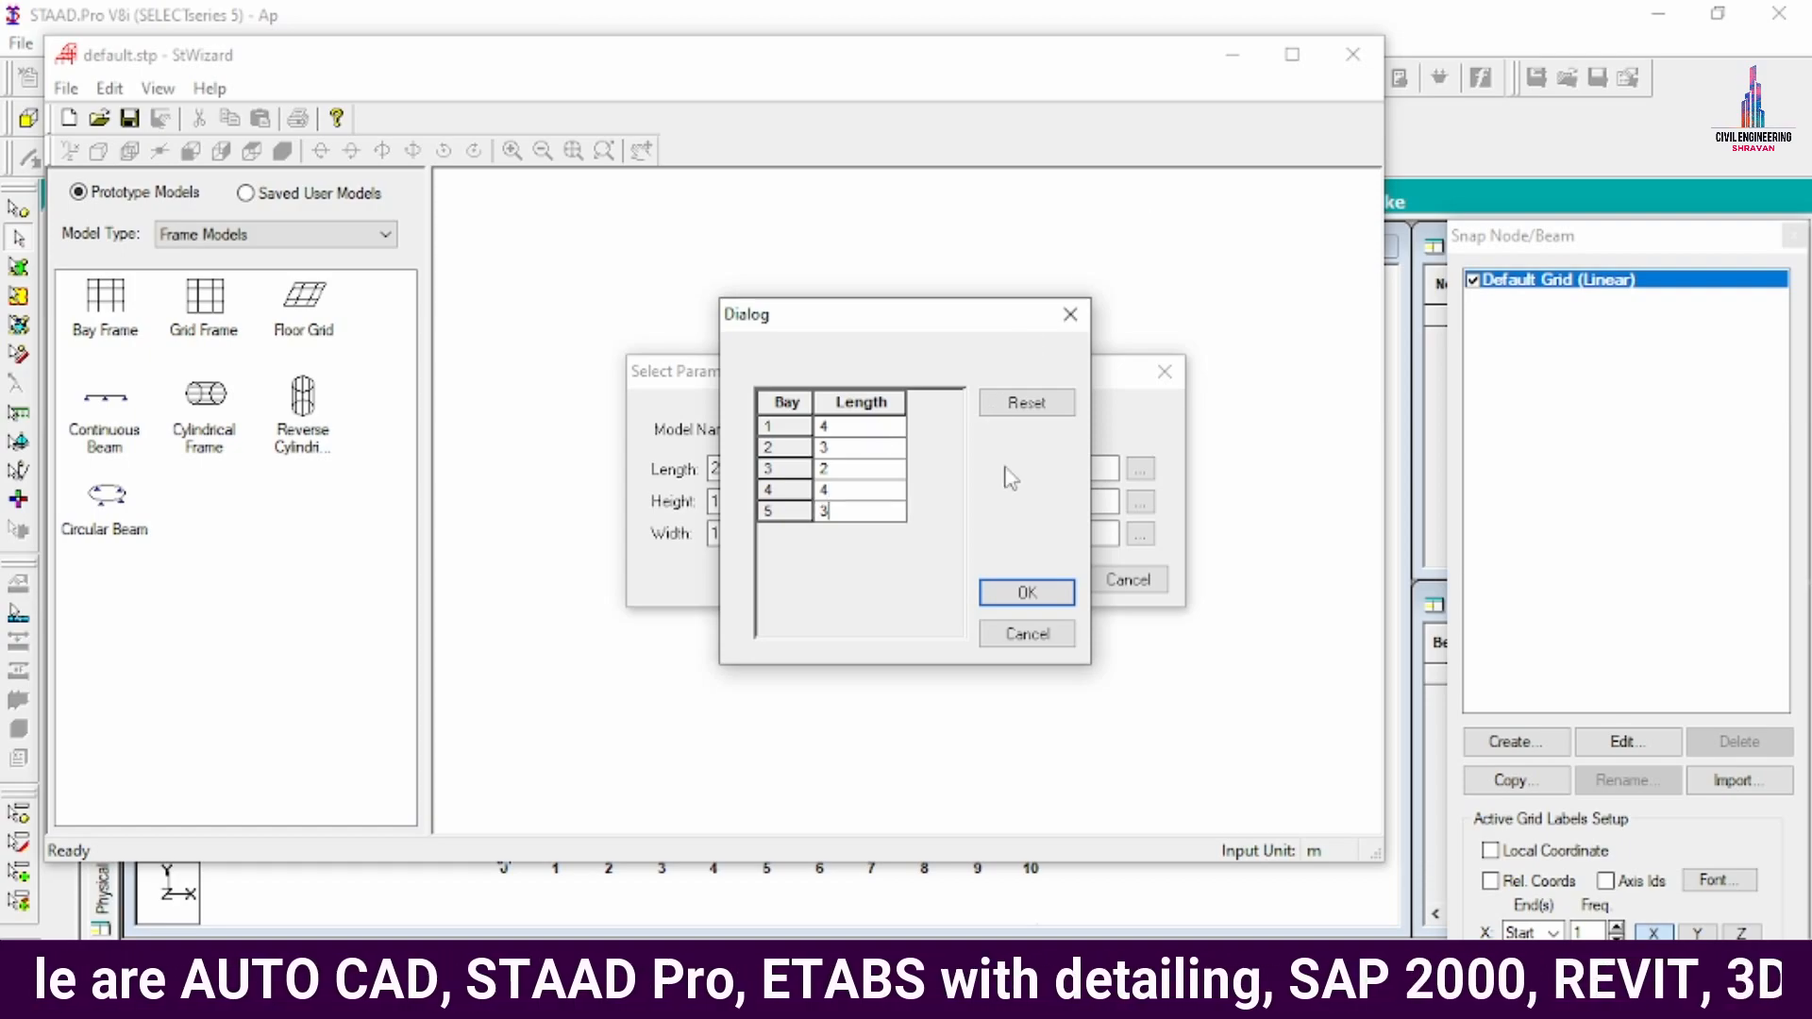
pyautogui.click(1027, 592)
# - Generate the bay frame and transfer it into the STAAD model with X, Y and Z offsets of 0 m
pyautogui.click(1031, 580)
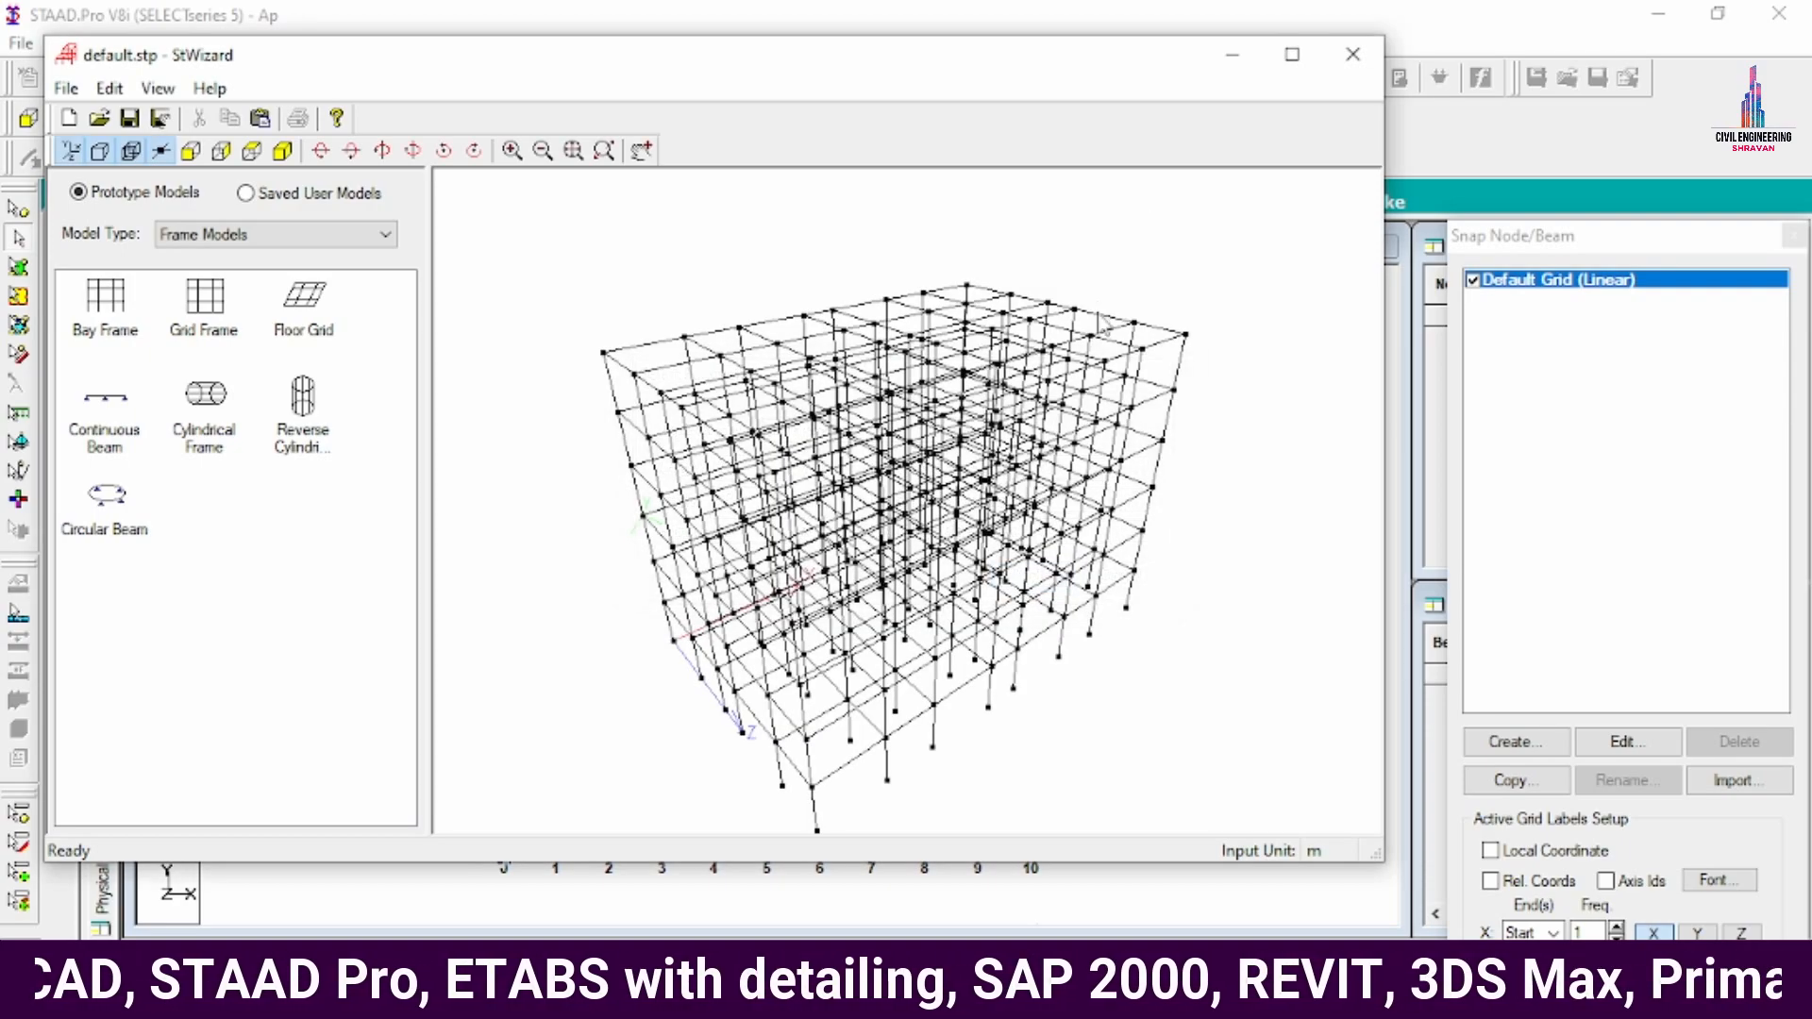
pyautogui.moveTo(1105, 323); pyautogui.dragTo(1093, 512)
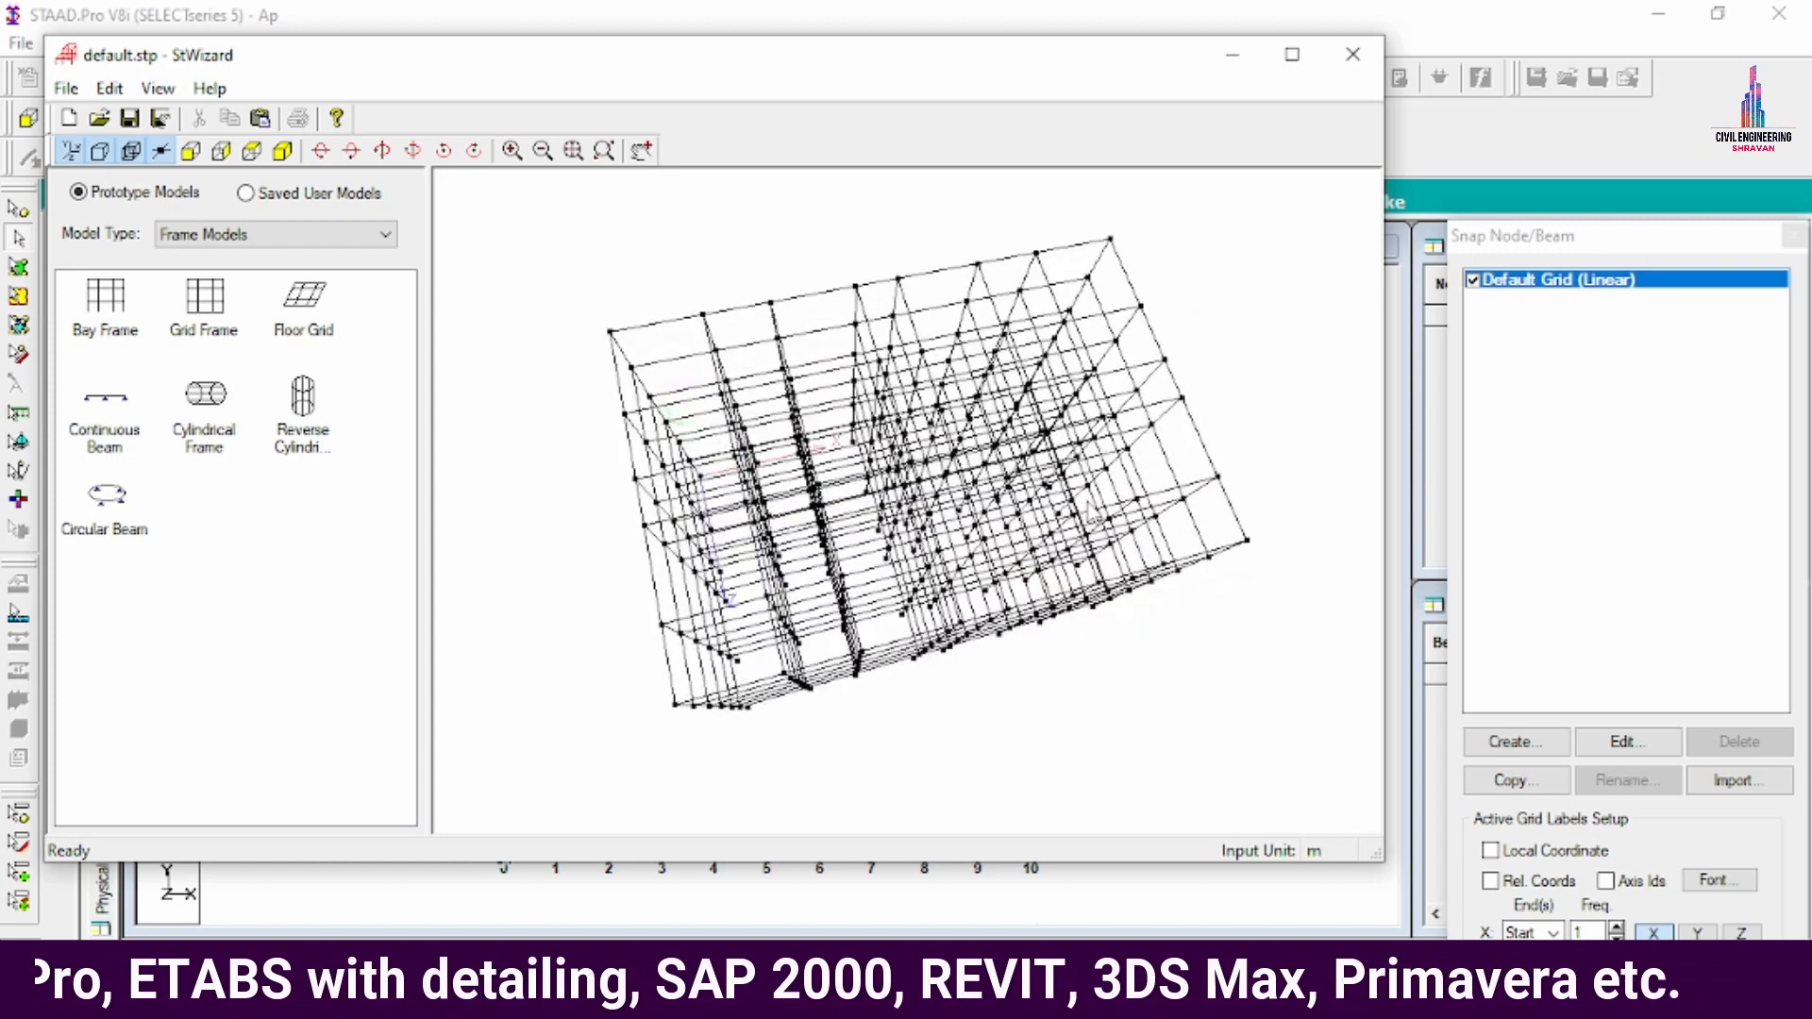
pyautogui.click(1366, 66)
pyautogui.click(973, 552)
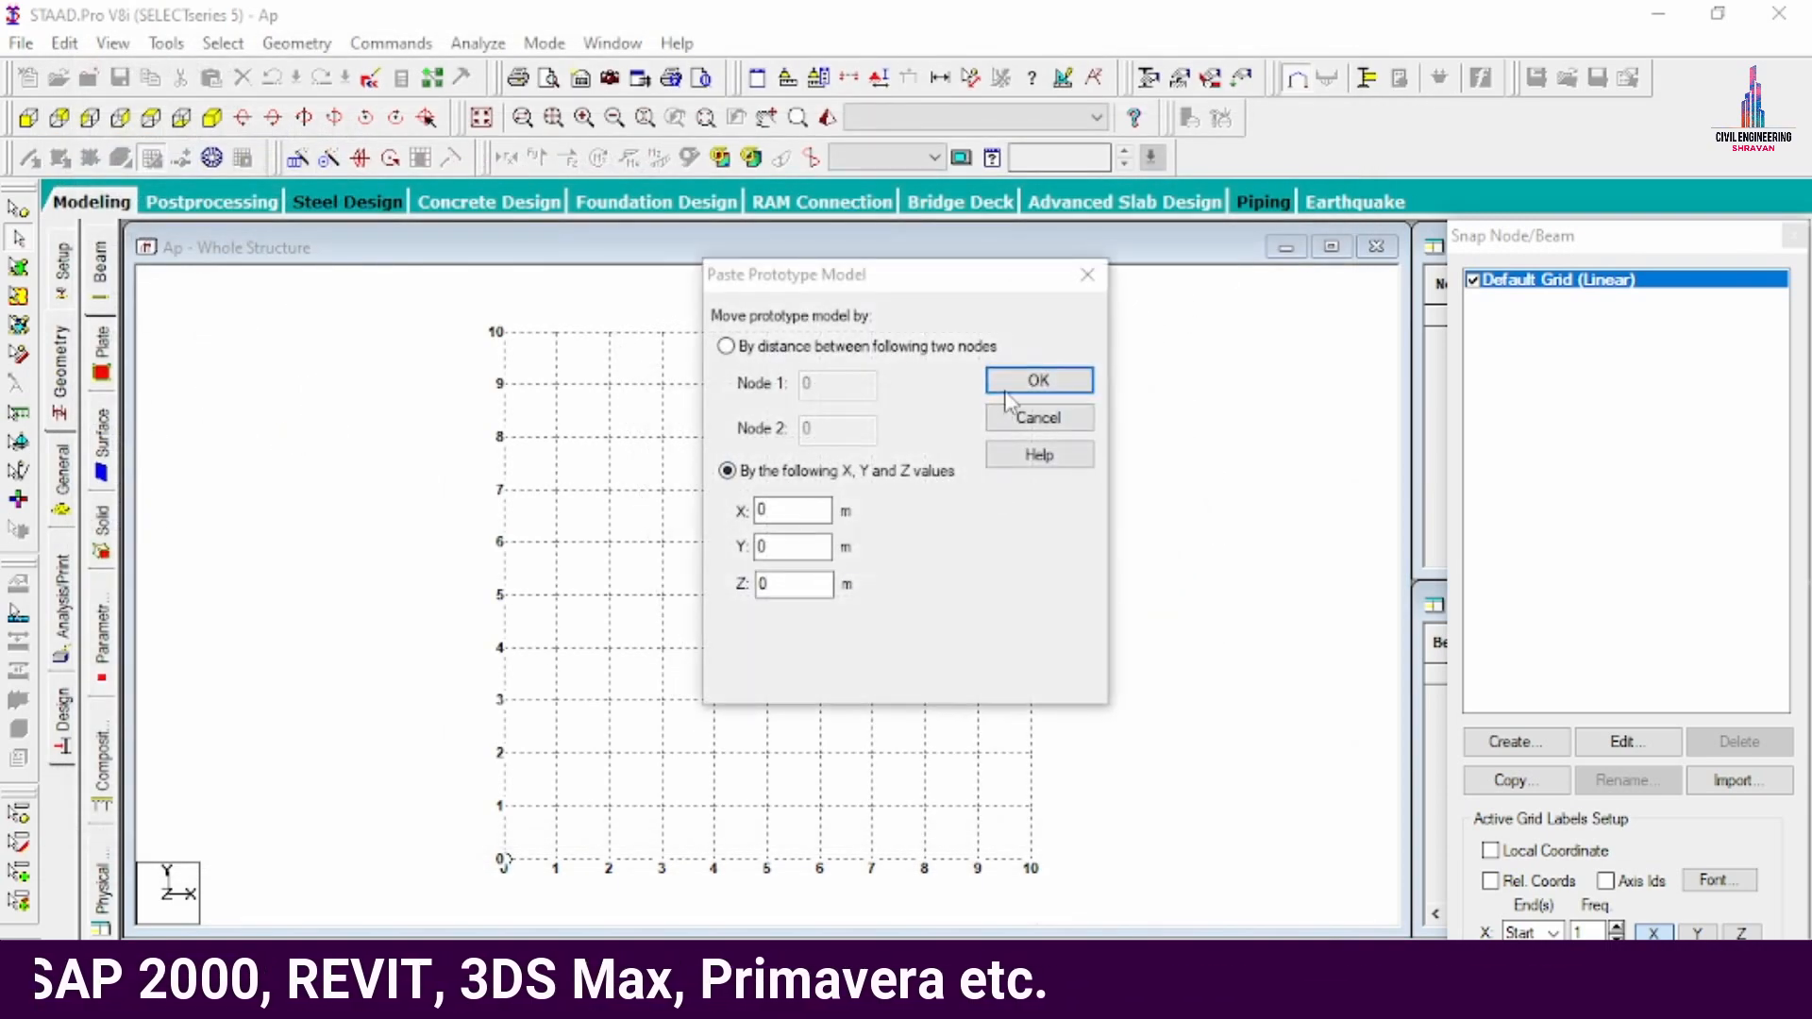
pyautogui.click(1040, 371)
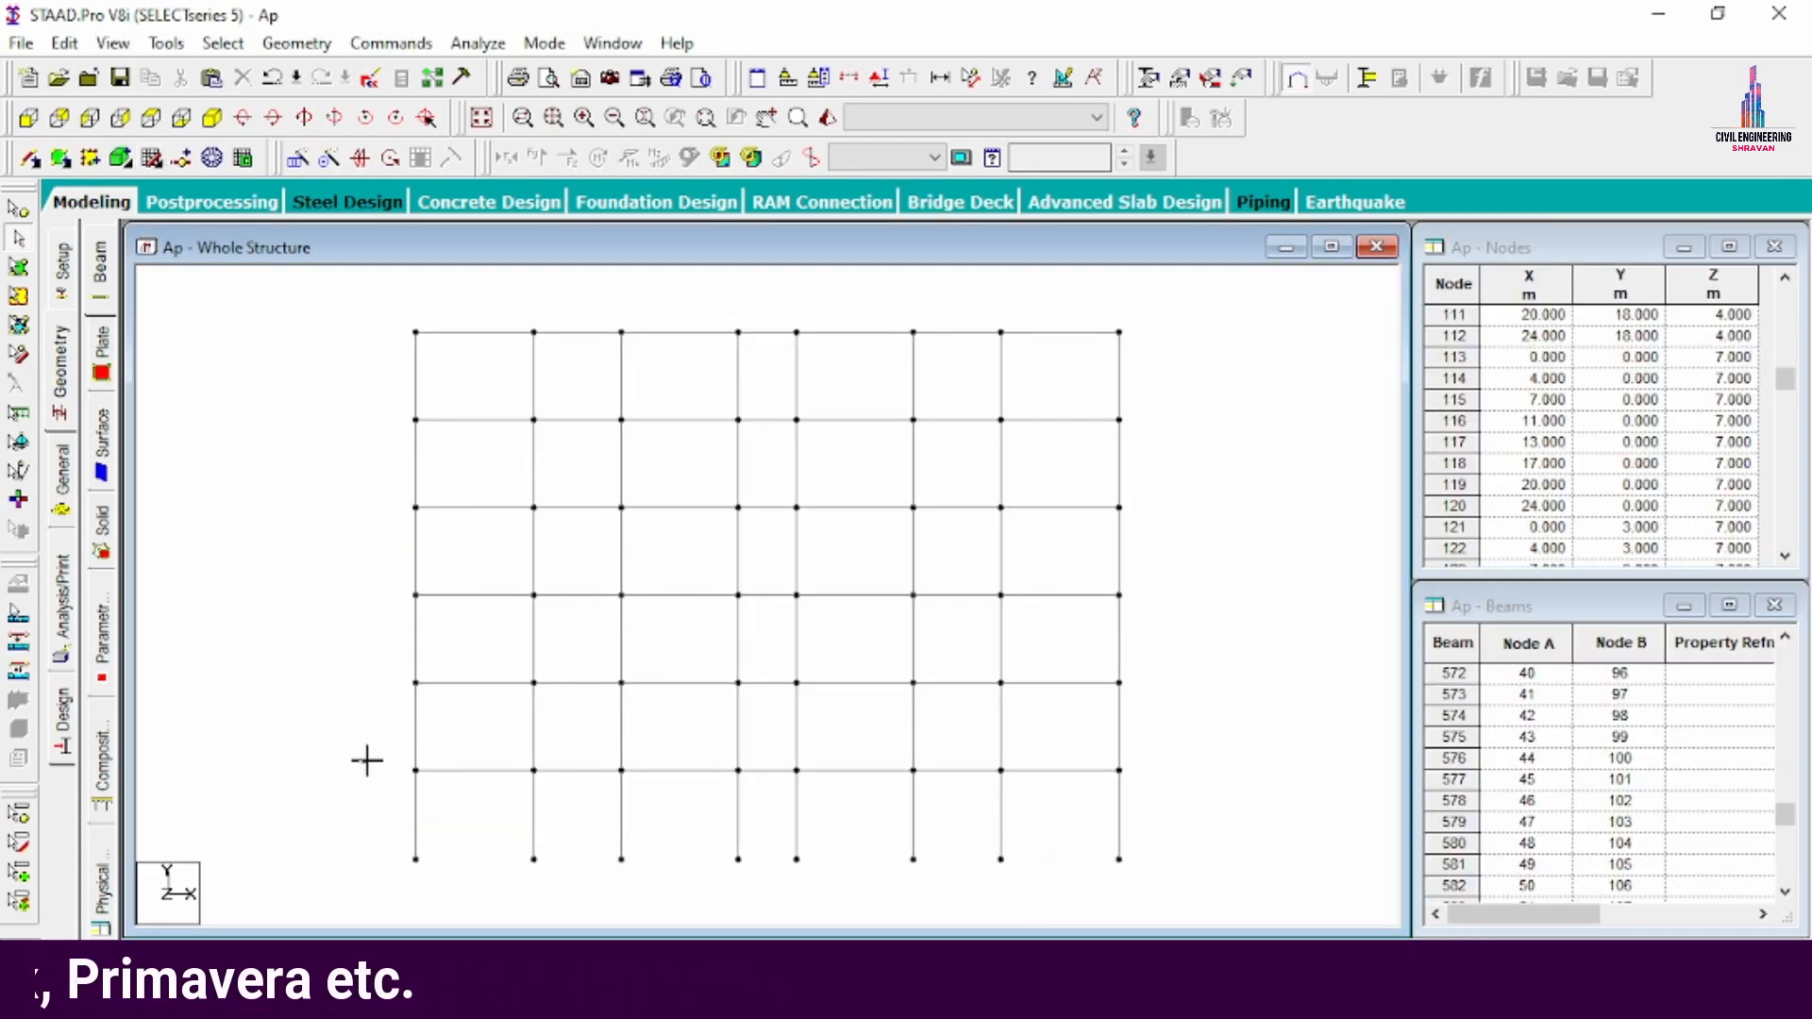
# - Isolate the beams of the lowest floor level by viewing only the highlighted members, in isometric view
pyautogui.moveTo(364, 756); pyautogui.dragTo(1128, 848)
pyautogui.press('Delete')
pyautogui.hotkey('ctrl', 'z')
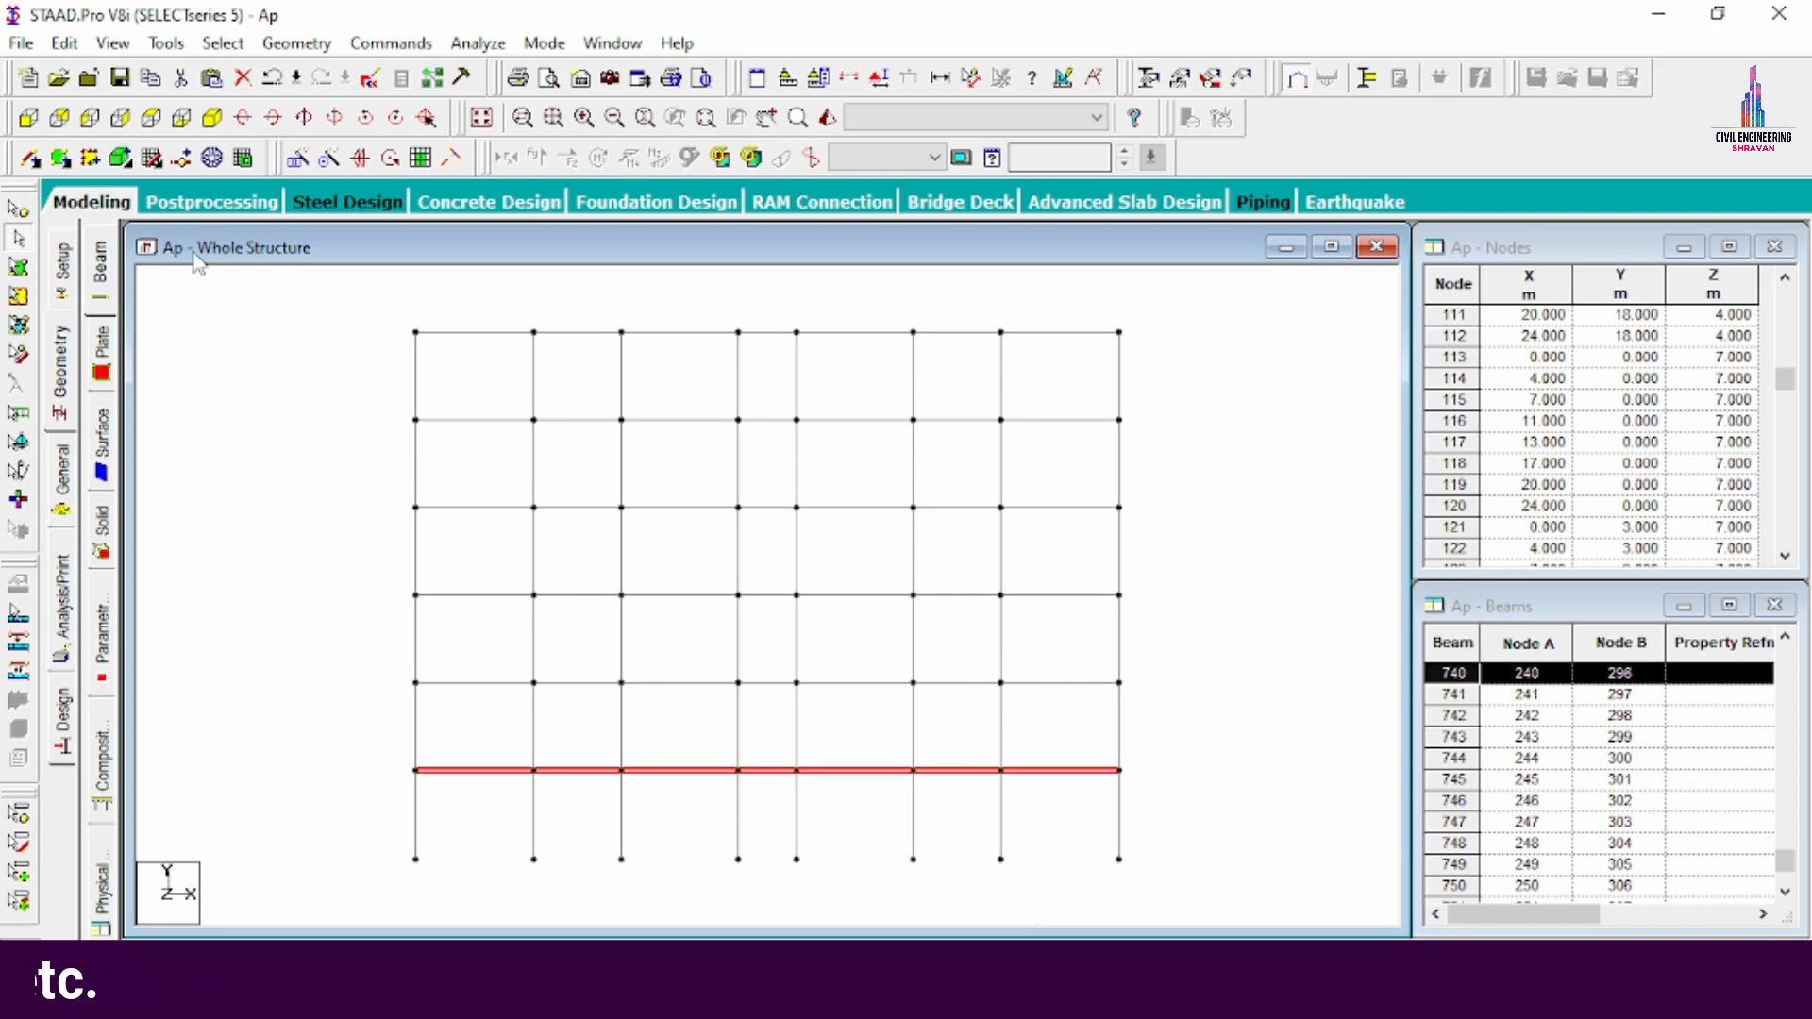
pyautogui.click(851, 79)
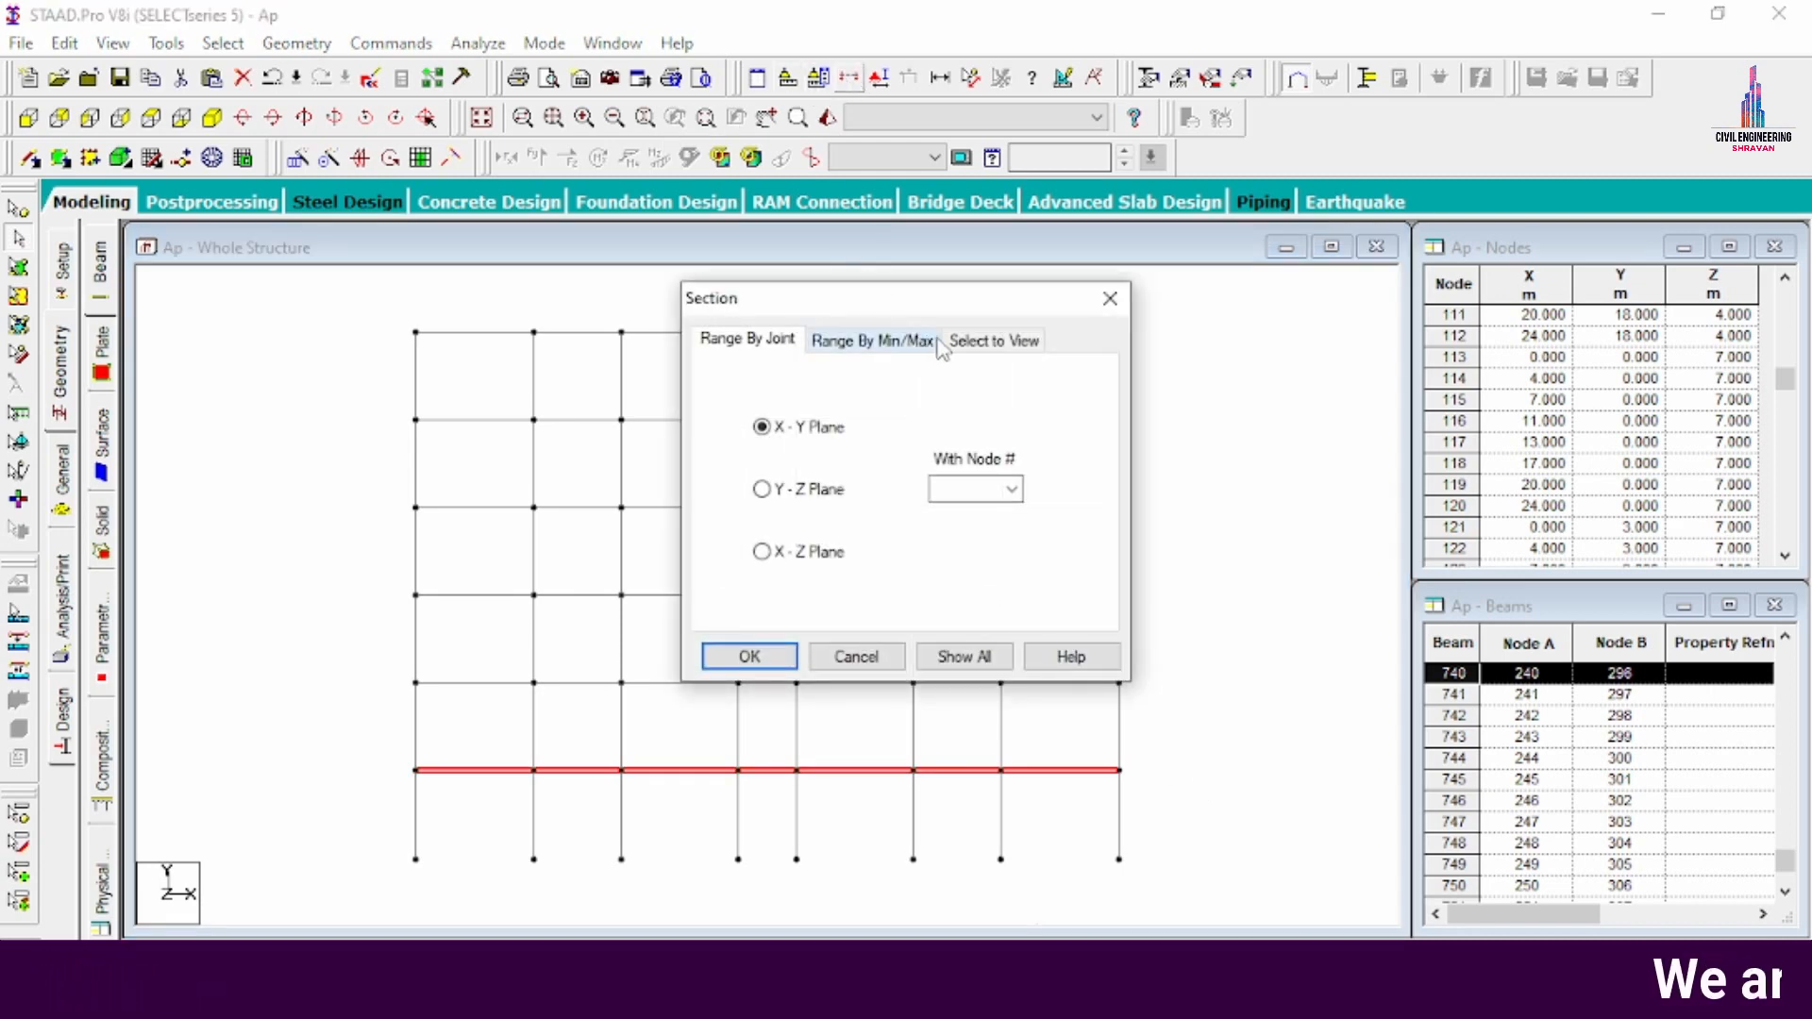
pyautogui.click(981, 340)
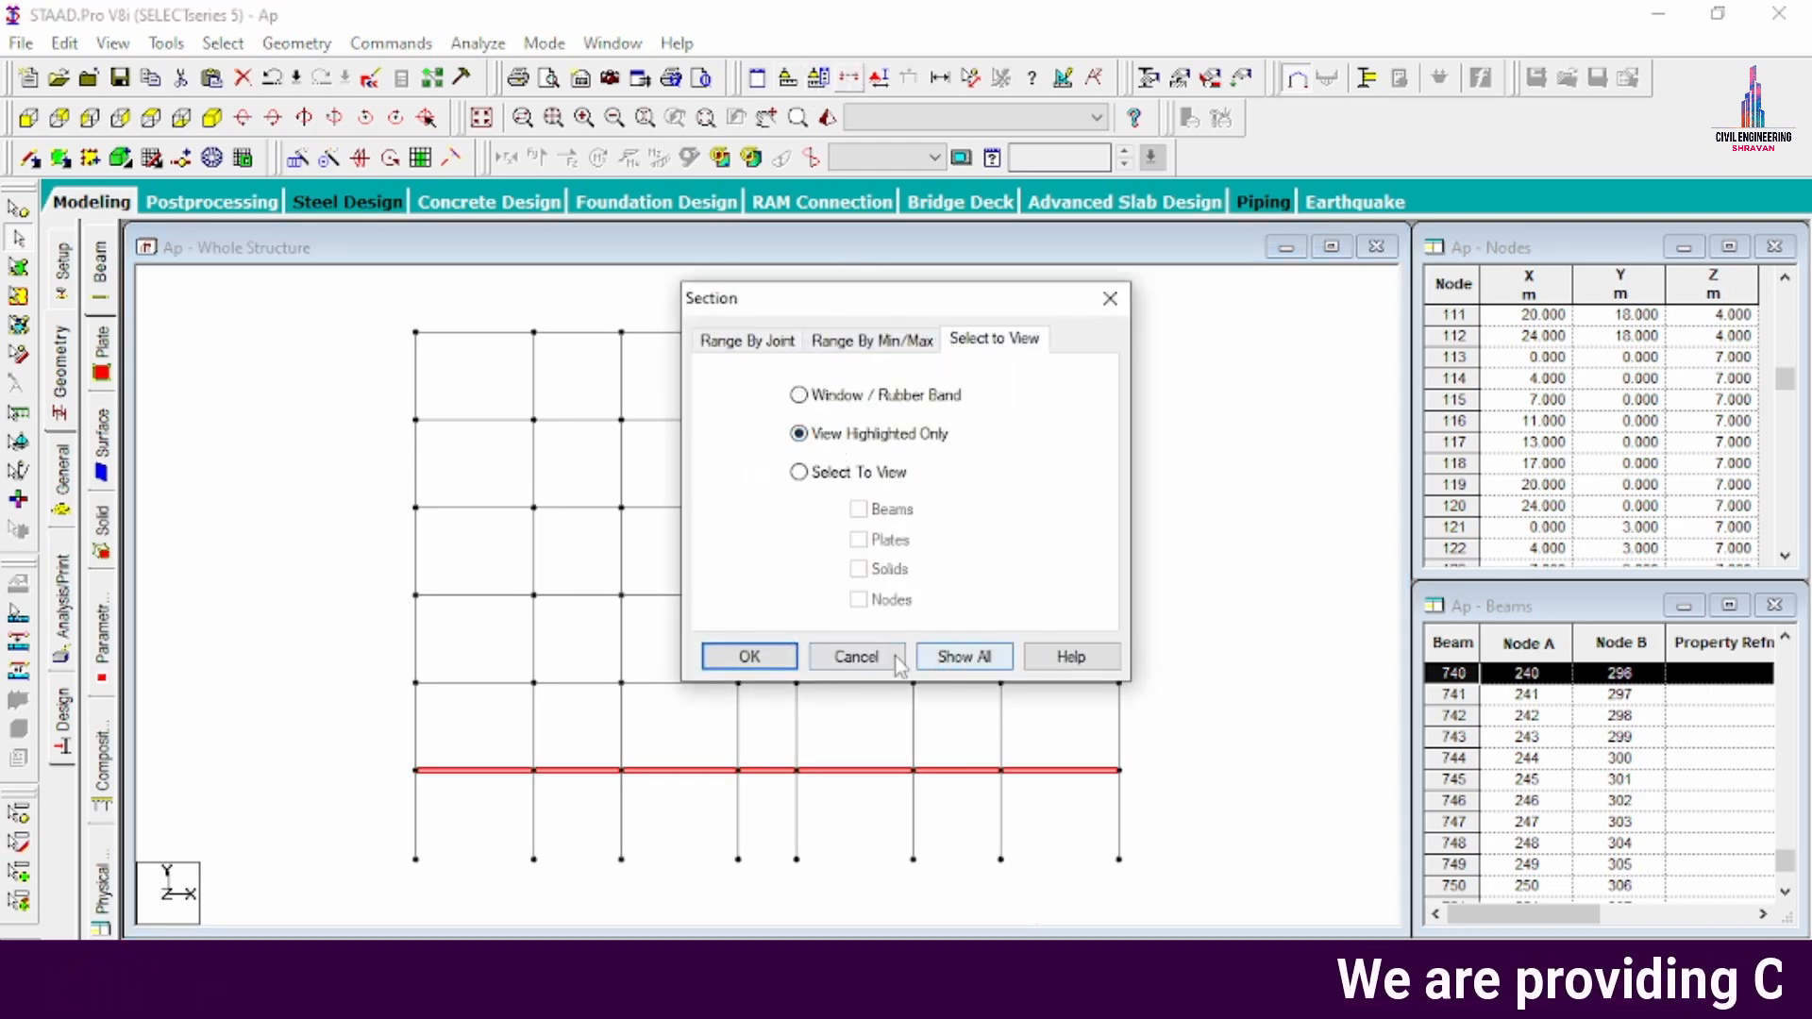
pyautogui.click(750, 656)
pyautogui.click(217, 121)
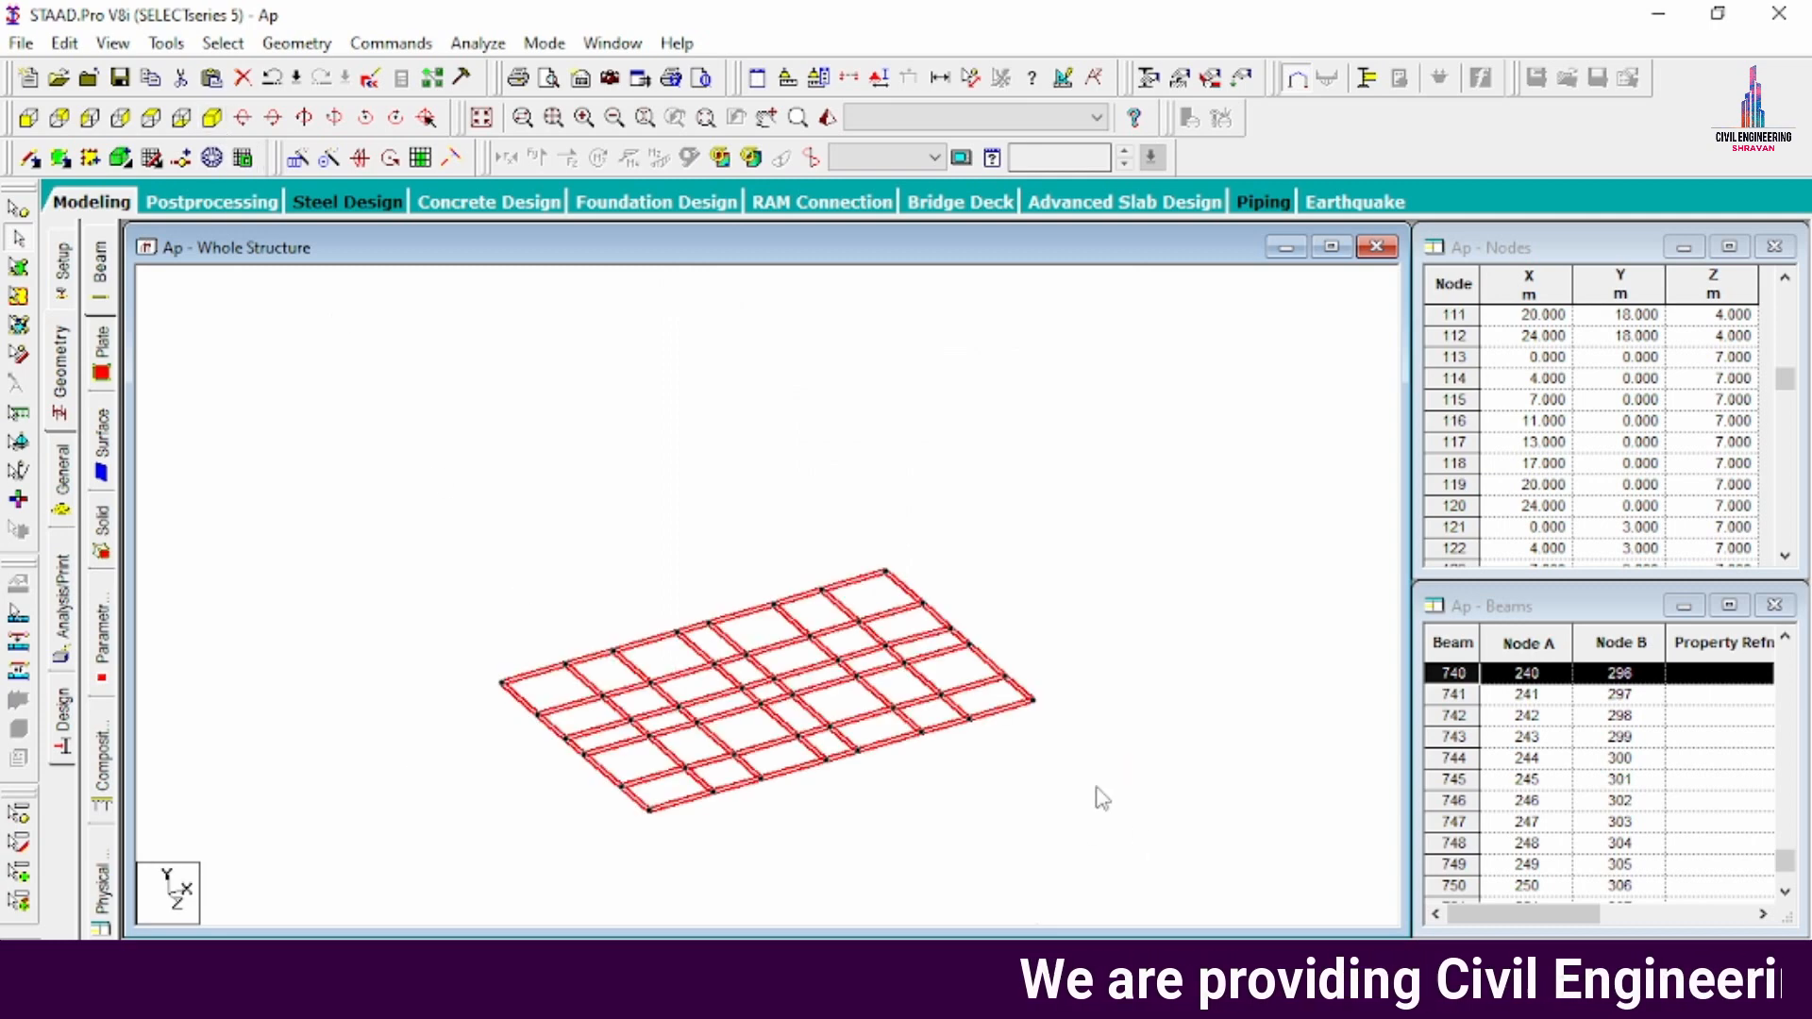
# - Add a four-noded plate in the first panel of the rear row, at the X = 0 corner
pyautogui.click(258, 569)
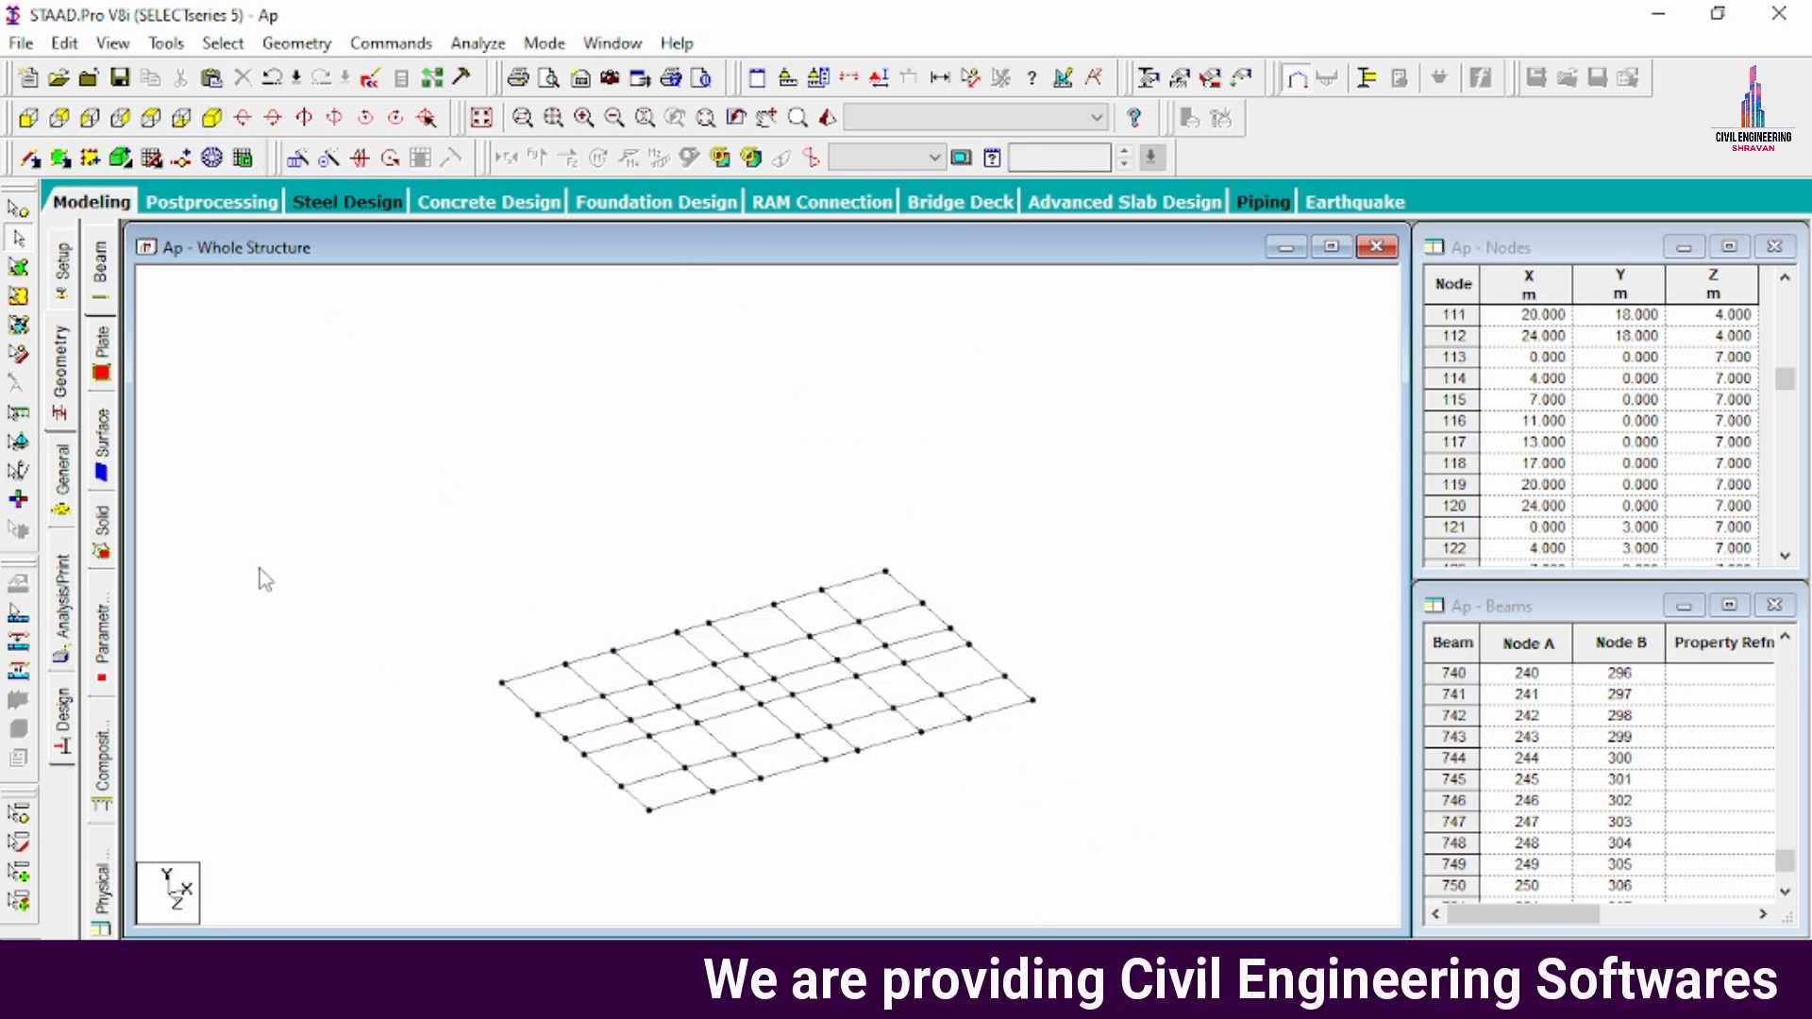
pyautogui.scroll(4, 722, 911)
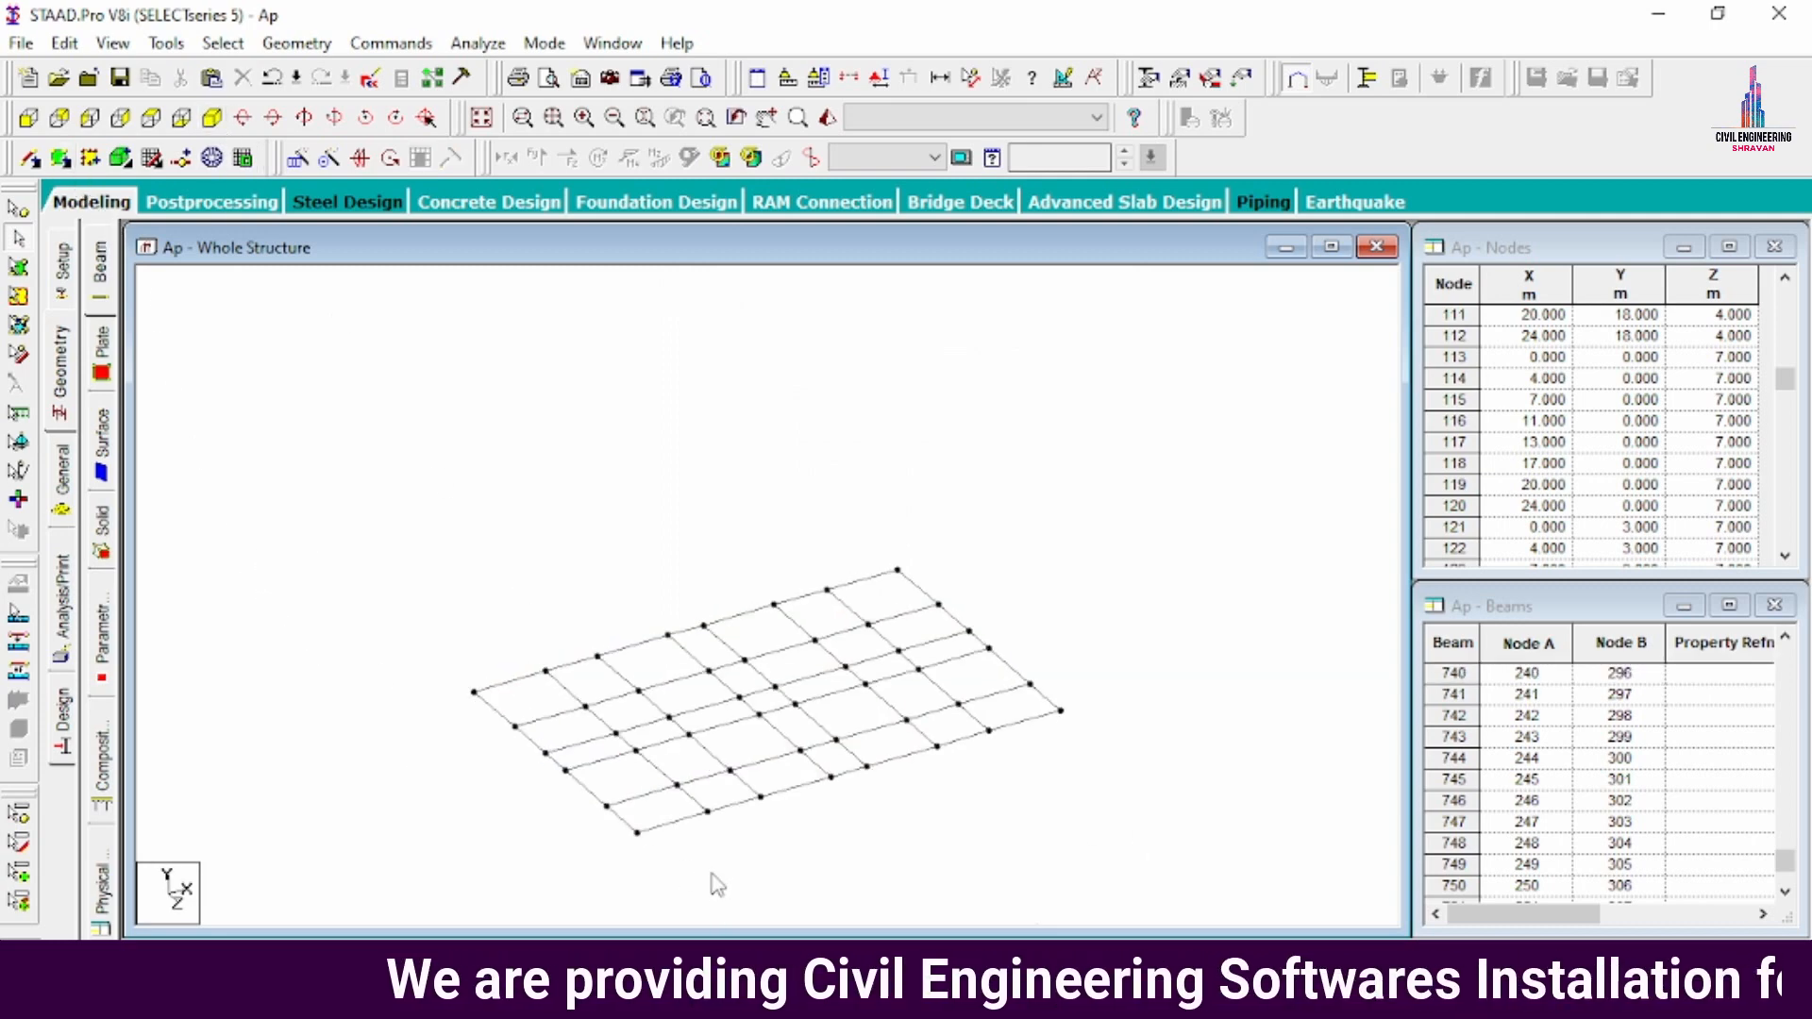
pyautogui.moveTo(749, 865); pyautogui.dragTo(964, 725, button='middle')
pyautogui.scroll(3, 964, 725)
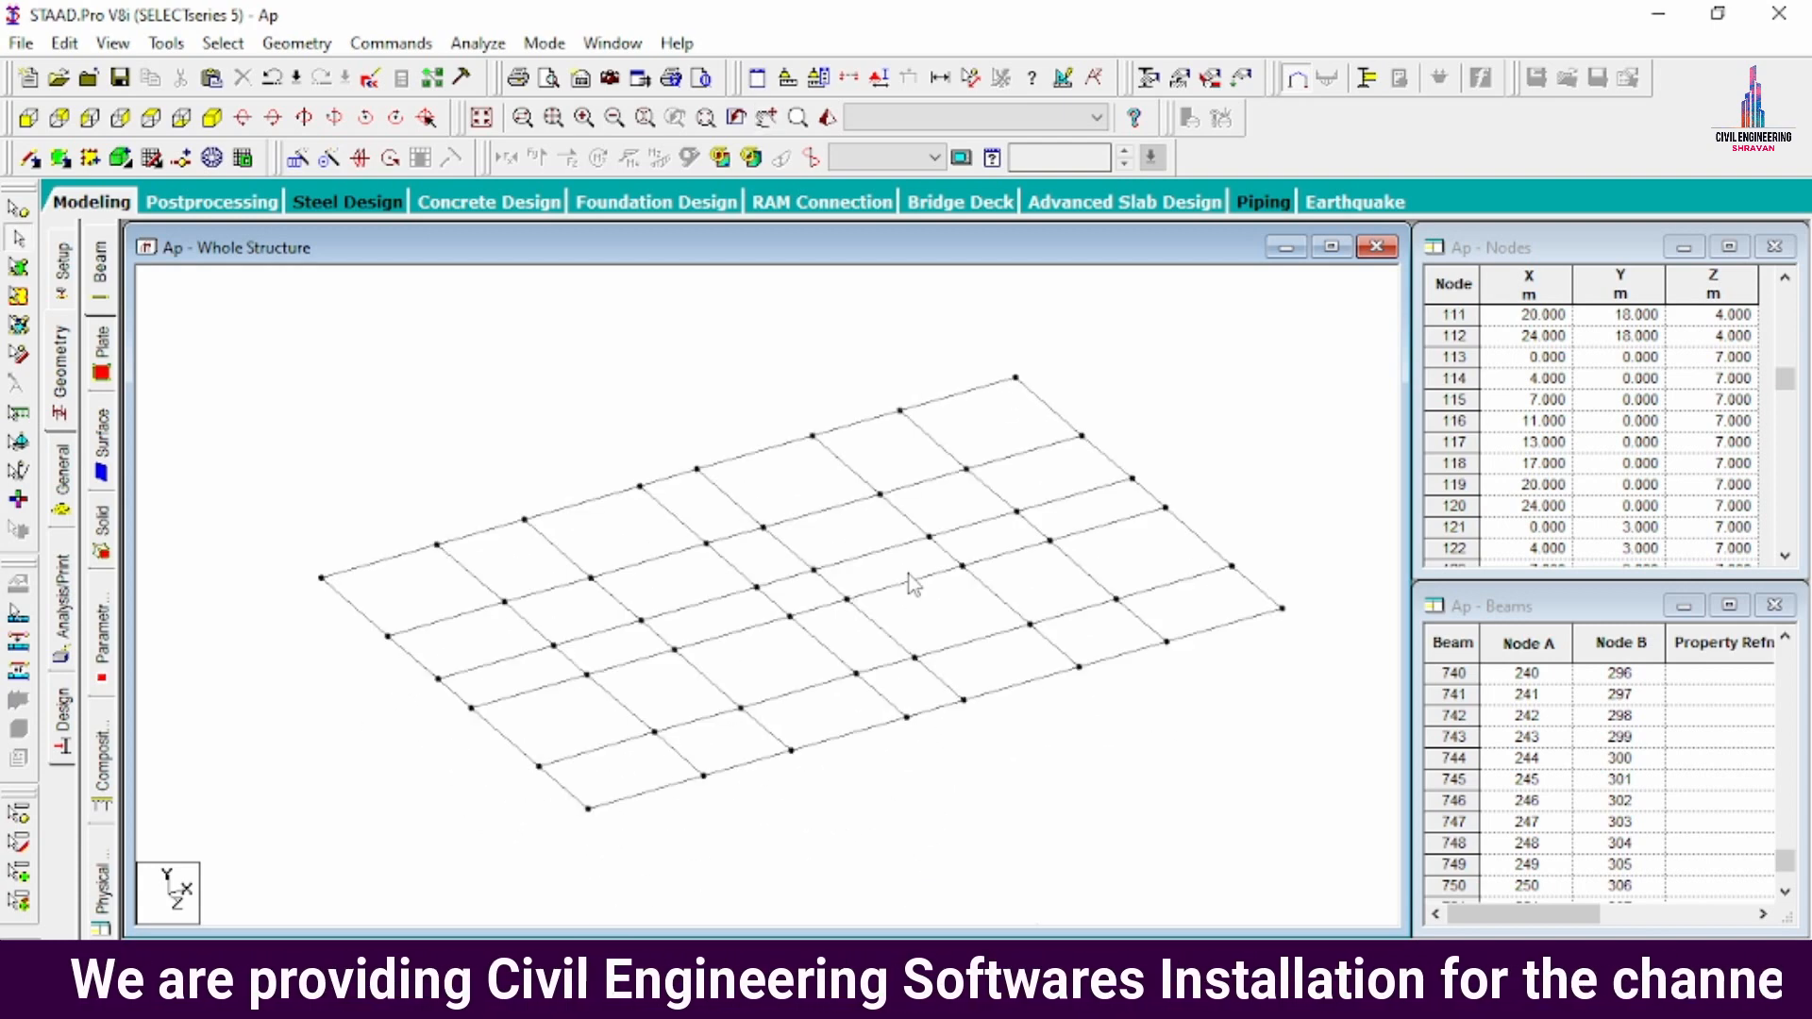
pyautogui.click(61, 157)
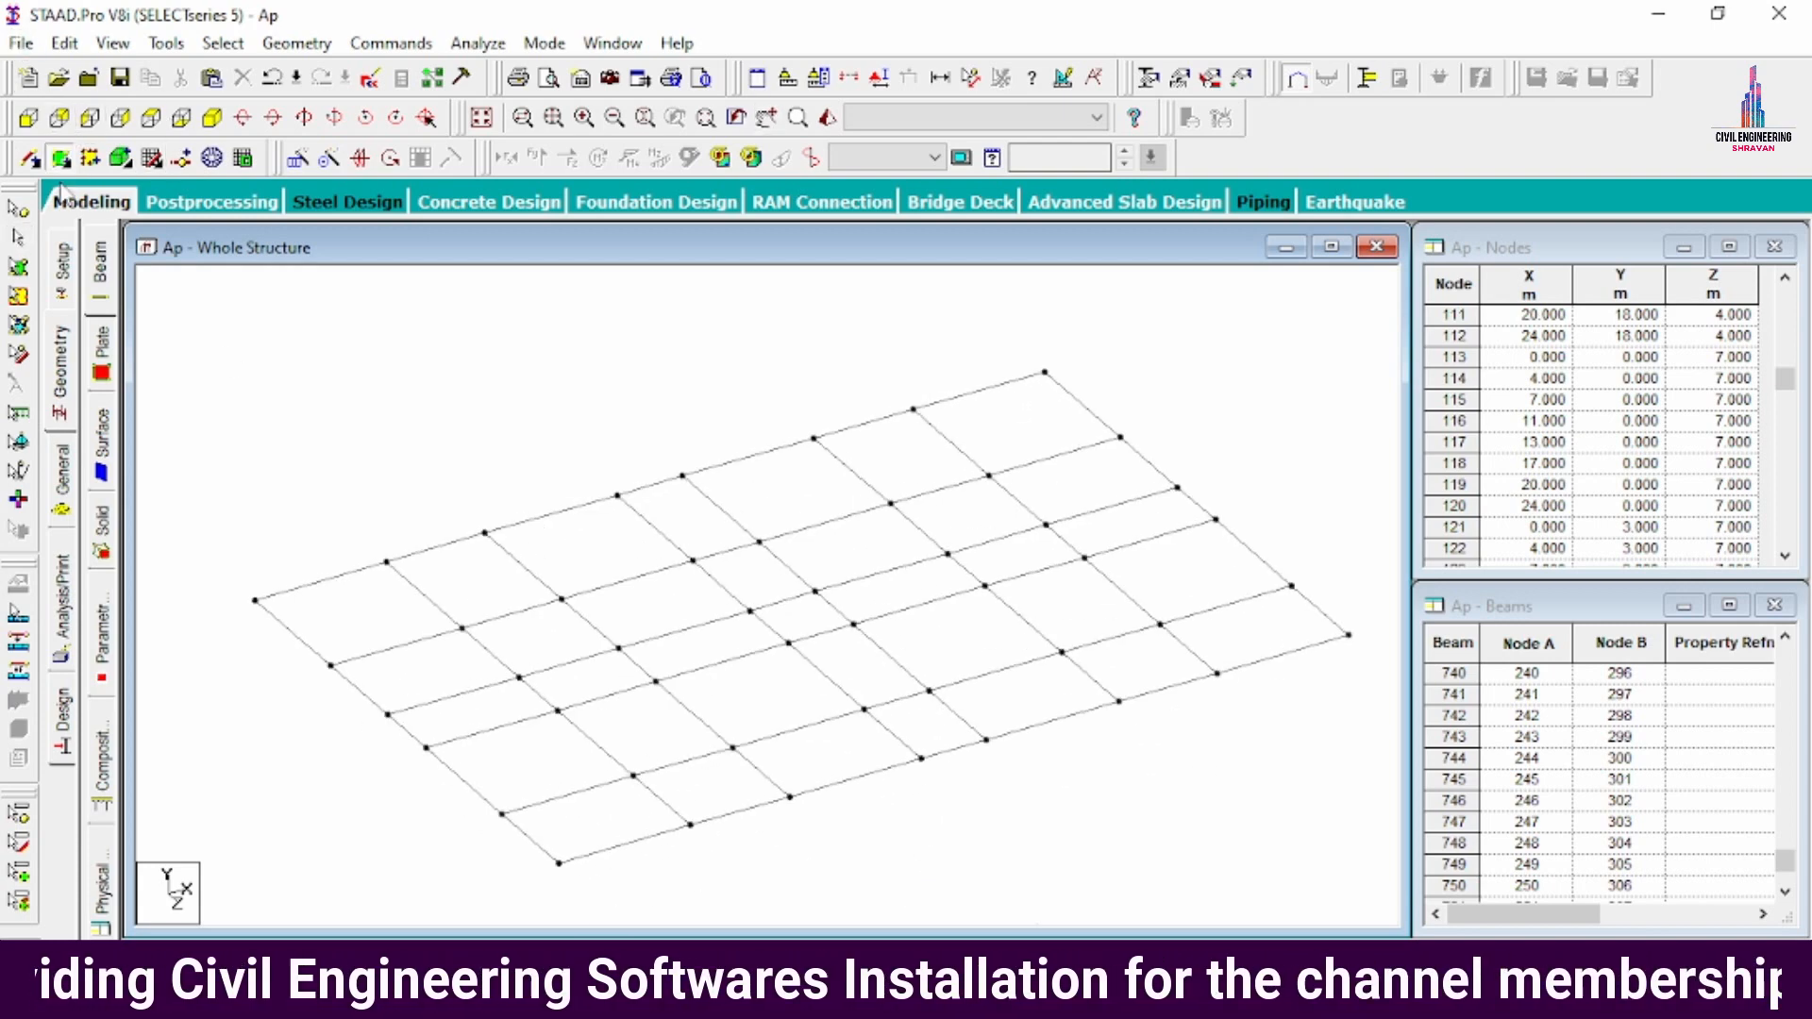
pyautogui.click(255, 600)
pyautogui.click(386, 562)
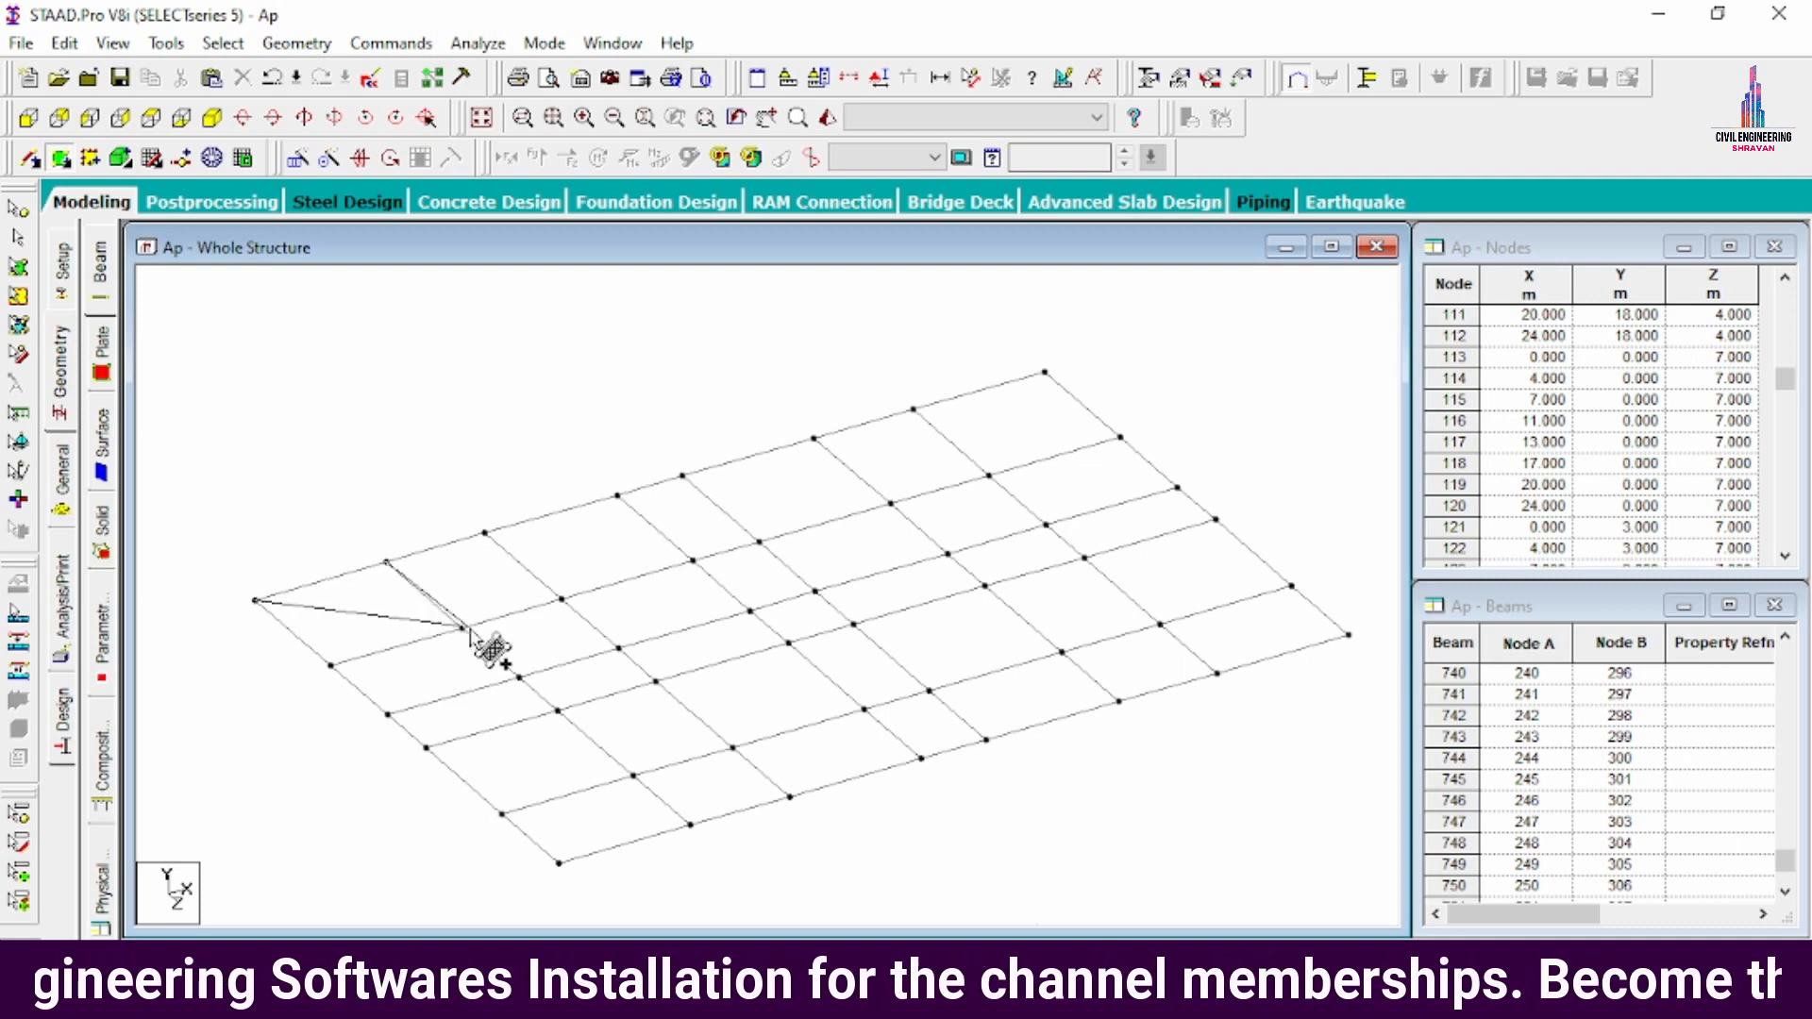
pyautogui.click(461, 627)
pyautogui.click(330, 664)
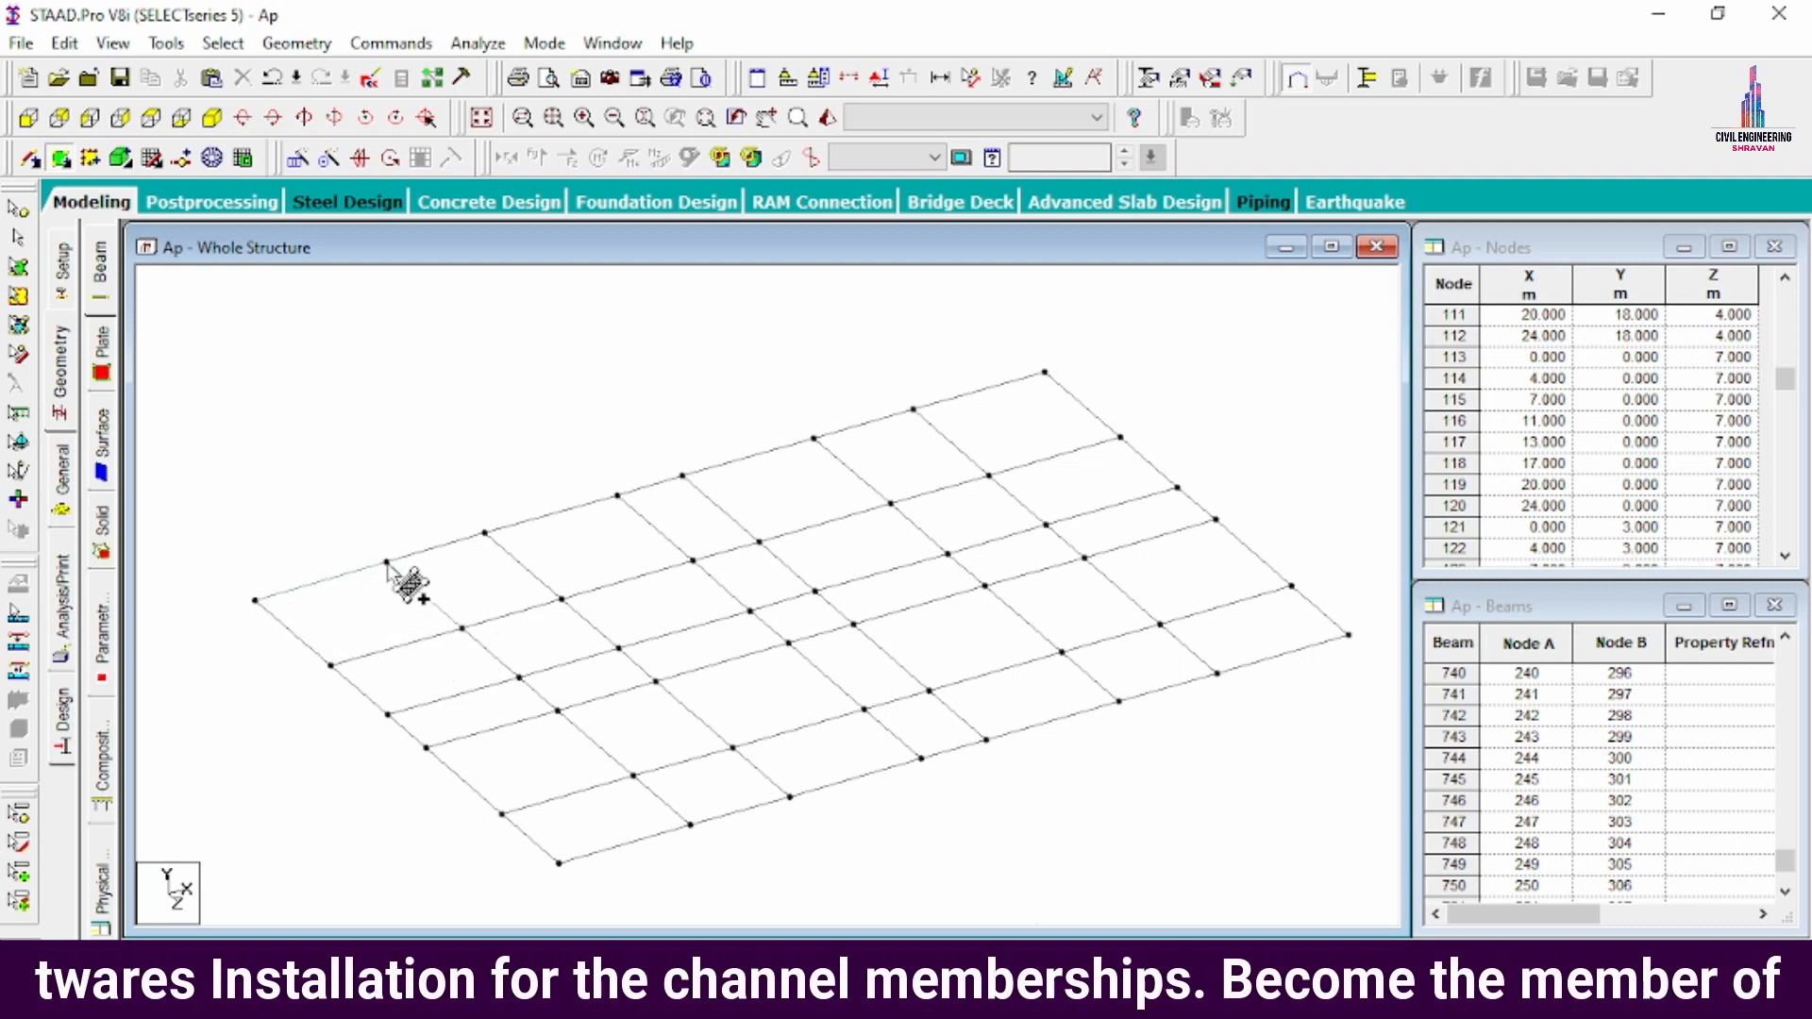
# - Add four-noded plates in the second and third panels of the rear row
pyautogui.click(386, 562)
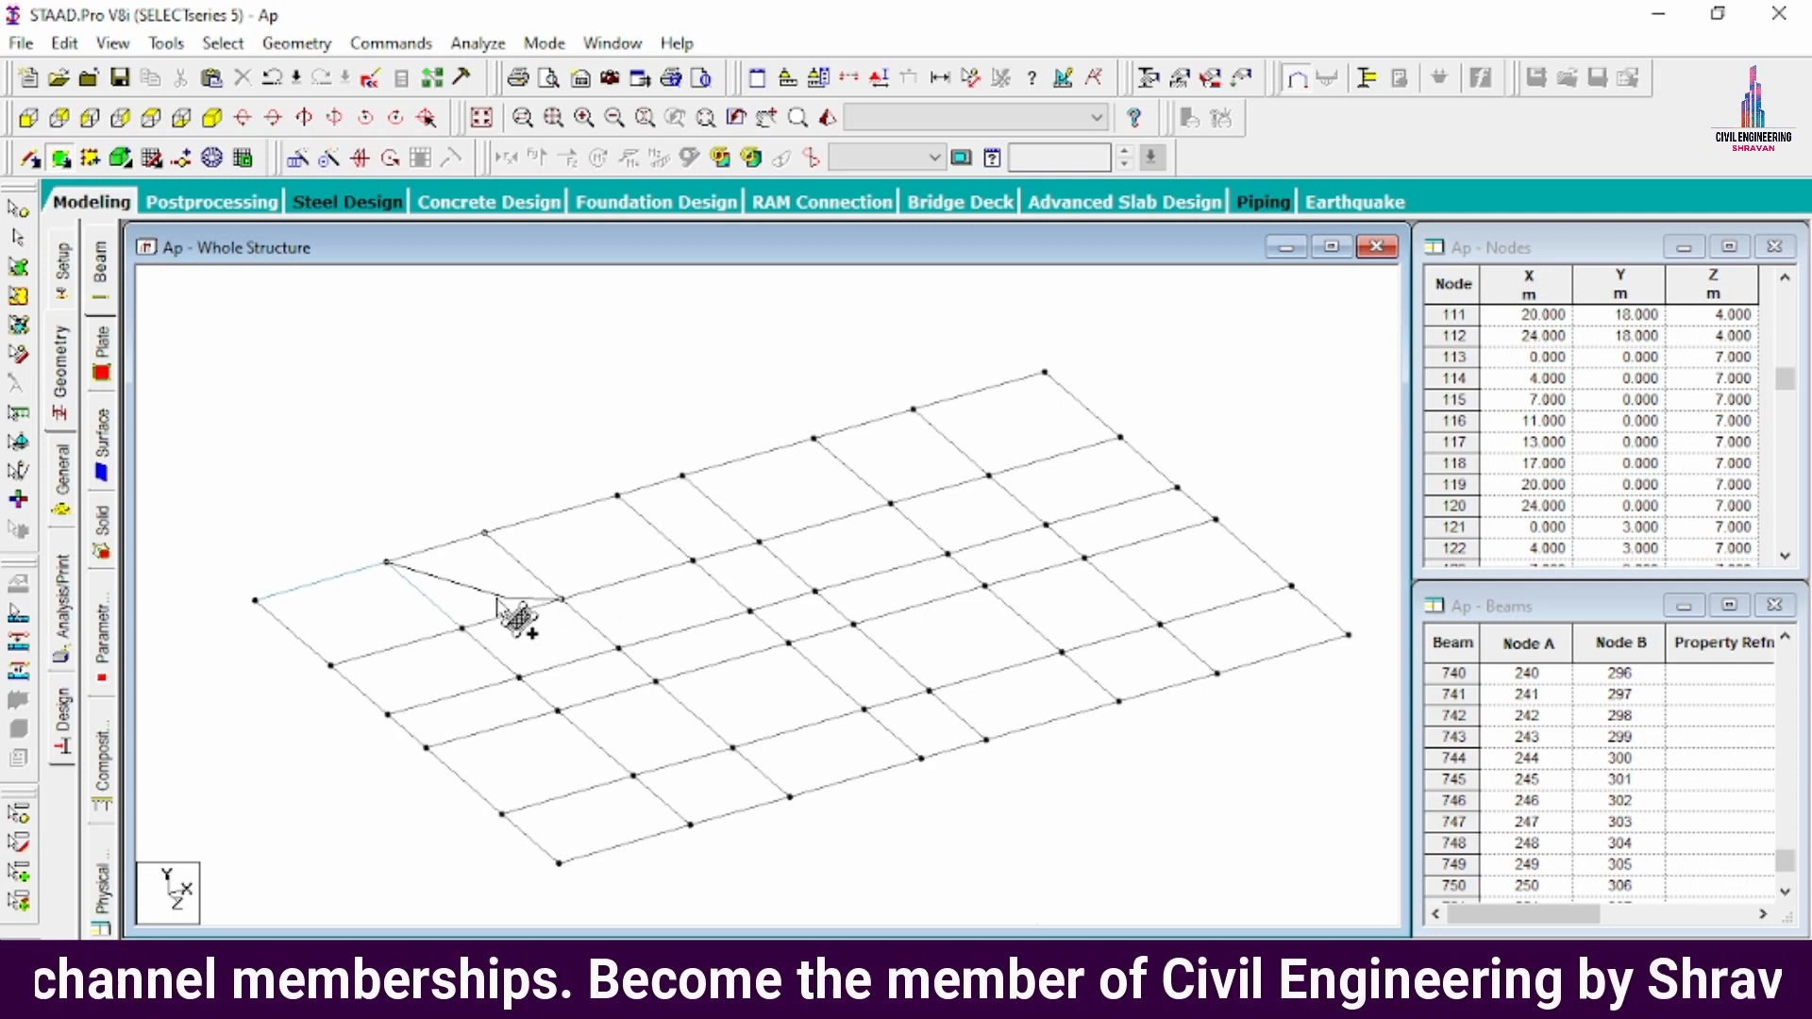
pyautogui.click(484, 533)
pyautogui.click(617, 495)
pyautogui.click(692, 561)
pyautogui.click(561, 599)
# - Skip the rear row's narrow 2 m panel and add plates in the fifth-bay panels of the first and second rows
pyautogui.click(682, 476)
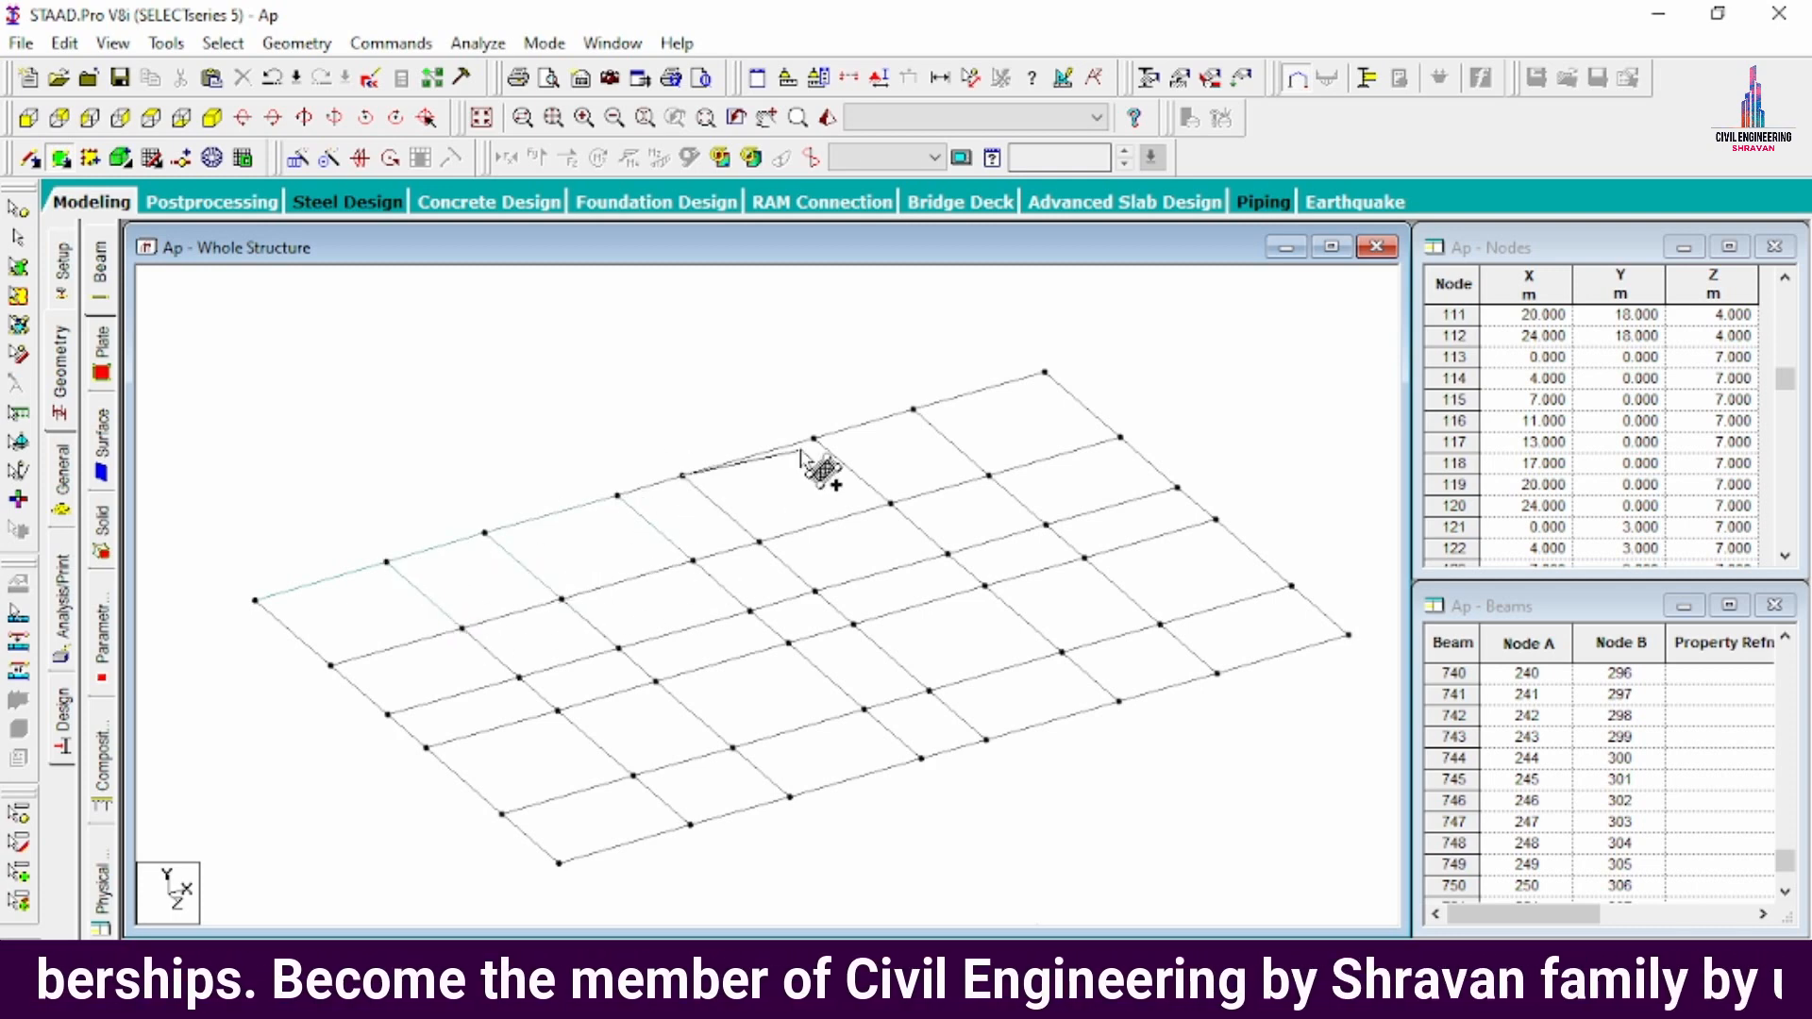
pyautogui.click(814, 439)
pyautogui.click(890, 504)
pyautogui.click(759, 542)
pyautogui.click(759, 541)
pyautogui.click(815, 592)
# - Add four-noded plates in the sixth and seventh panels of the rear row
pyautogui.click(814, 438)
pyautogui.click(913, 409)
pyautogui.click(989, 476)
pyautogui.click(890, 504)
pyautogui.click(913, 410)
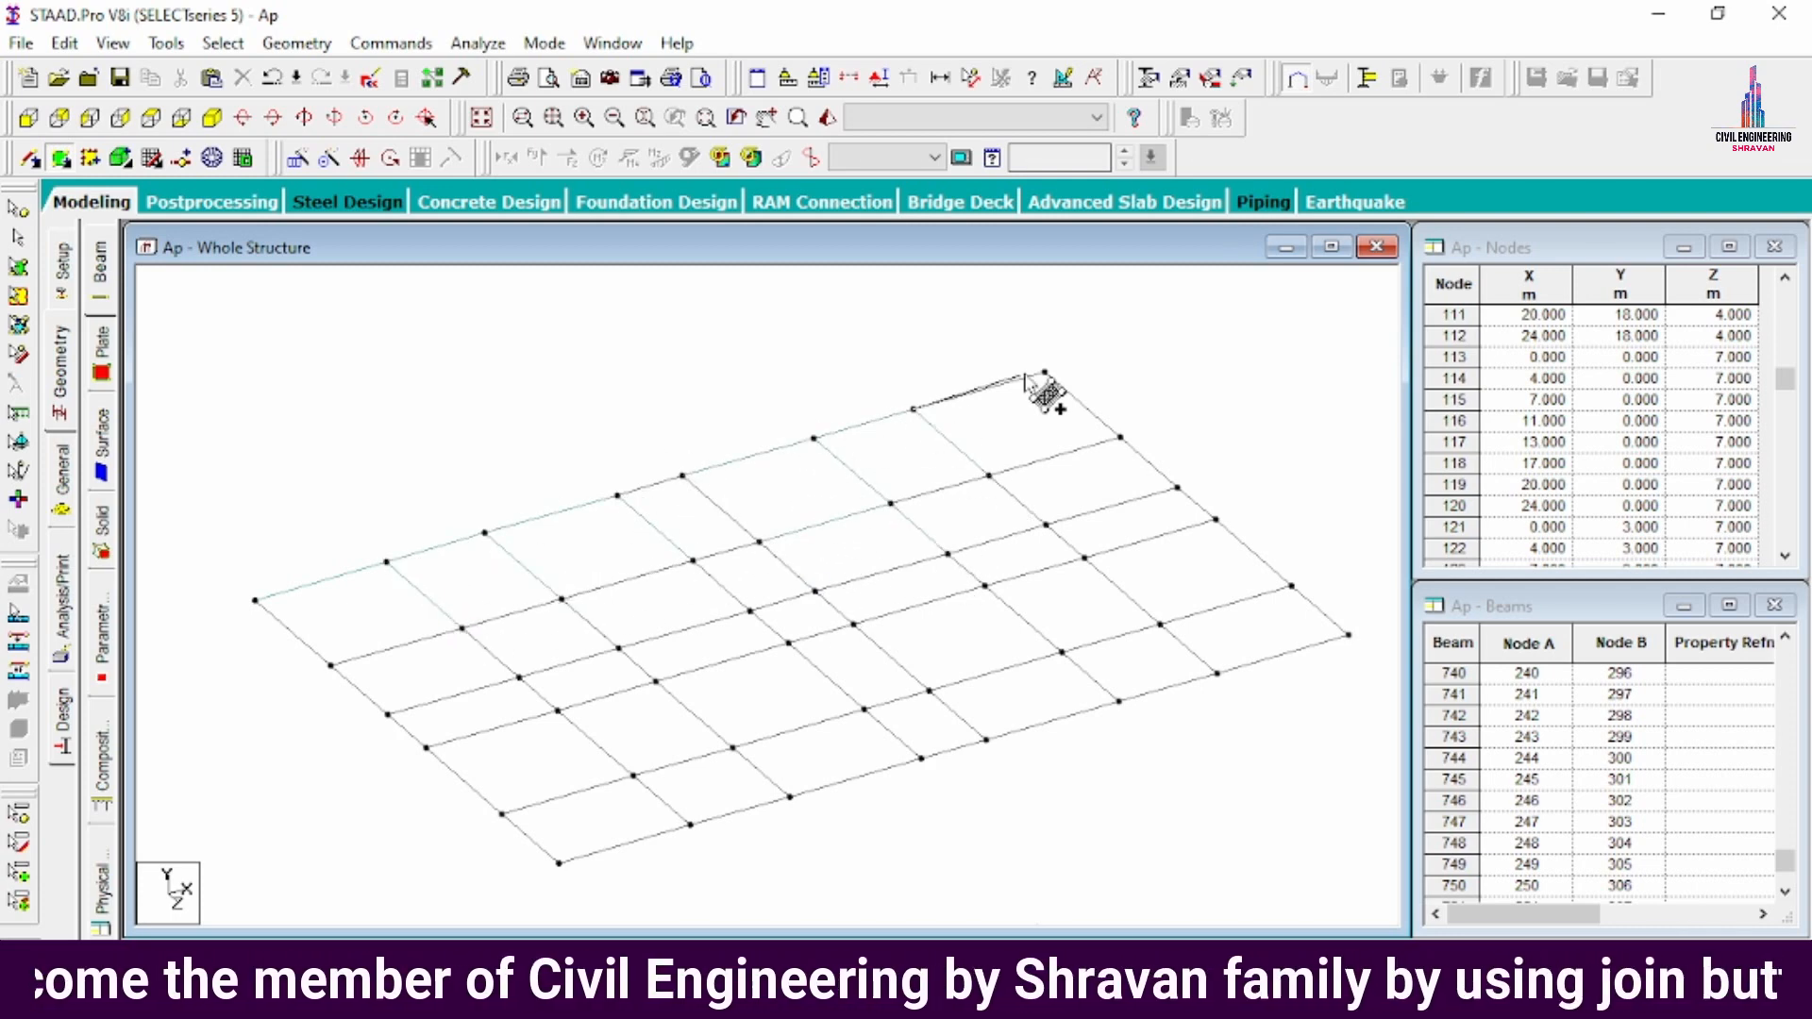
pyautogui.click(1045, 372)
pyautogui.click(1120, 437)
# - Add four-noded plates in the sixth and seventh panels of the second row
pyautogui.click(1045, 525)
pyautogui.click(948, 554)
pyautogui.click(989, 475)
pyautogui.click(1121, 438)
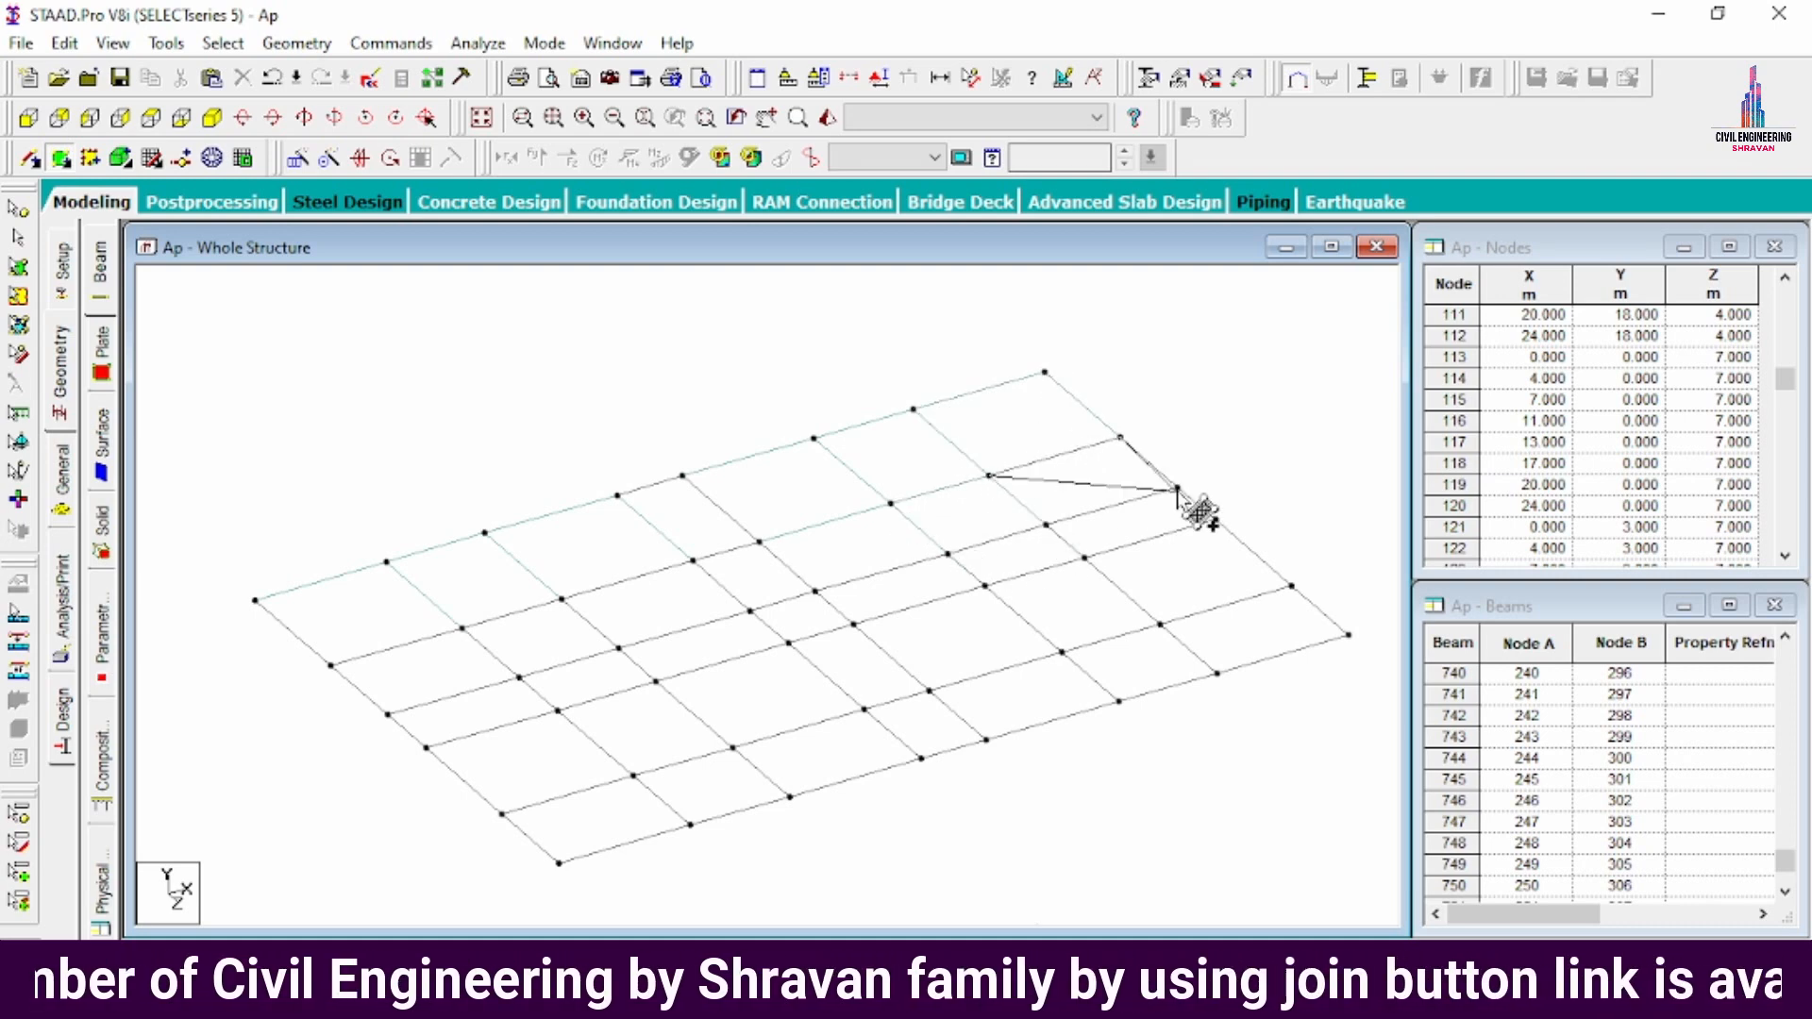
pyautogui.click(1177, 488)
pyautogui.click(1045, 525)
# - Add four-noded plates in the narrow fourth panel and the third panel of the second row
pyautogui.click(693, 560)
pyautogui.click(751, 612)
pyautogui.click(759, 542)
pyautogui.click(693, 561)
pyautogui.click(750, 612)
pyautogui.click(618, 649)
pyautogui.click(562, 600)
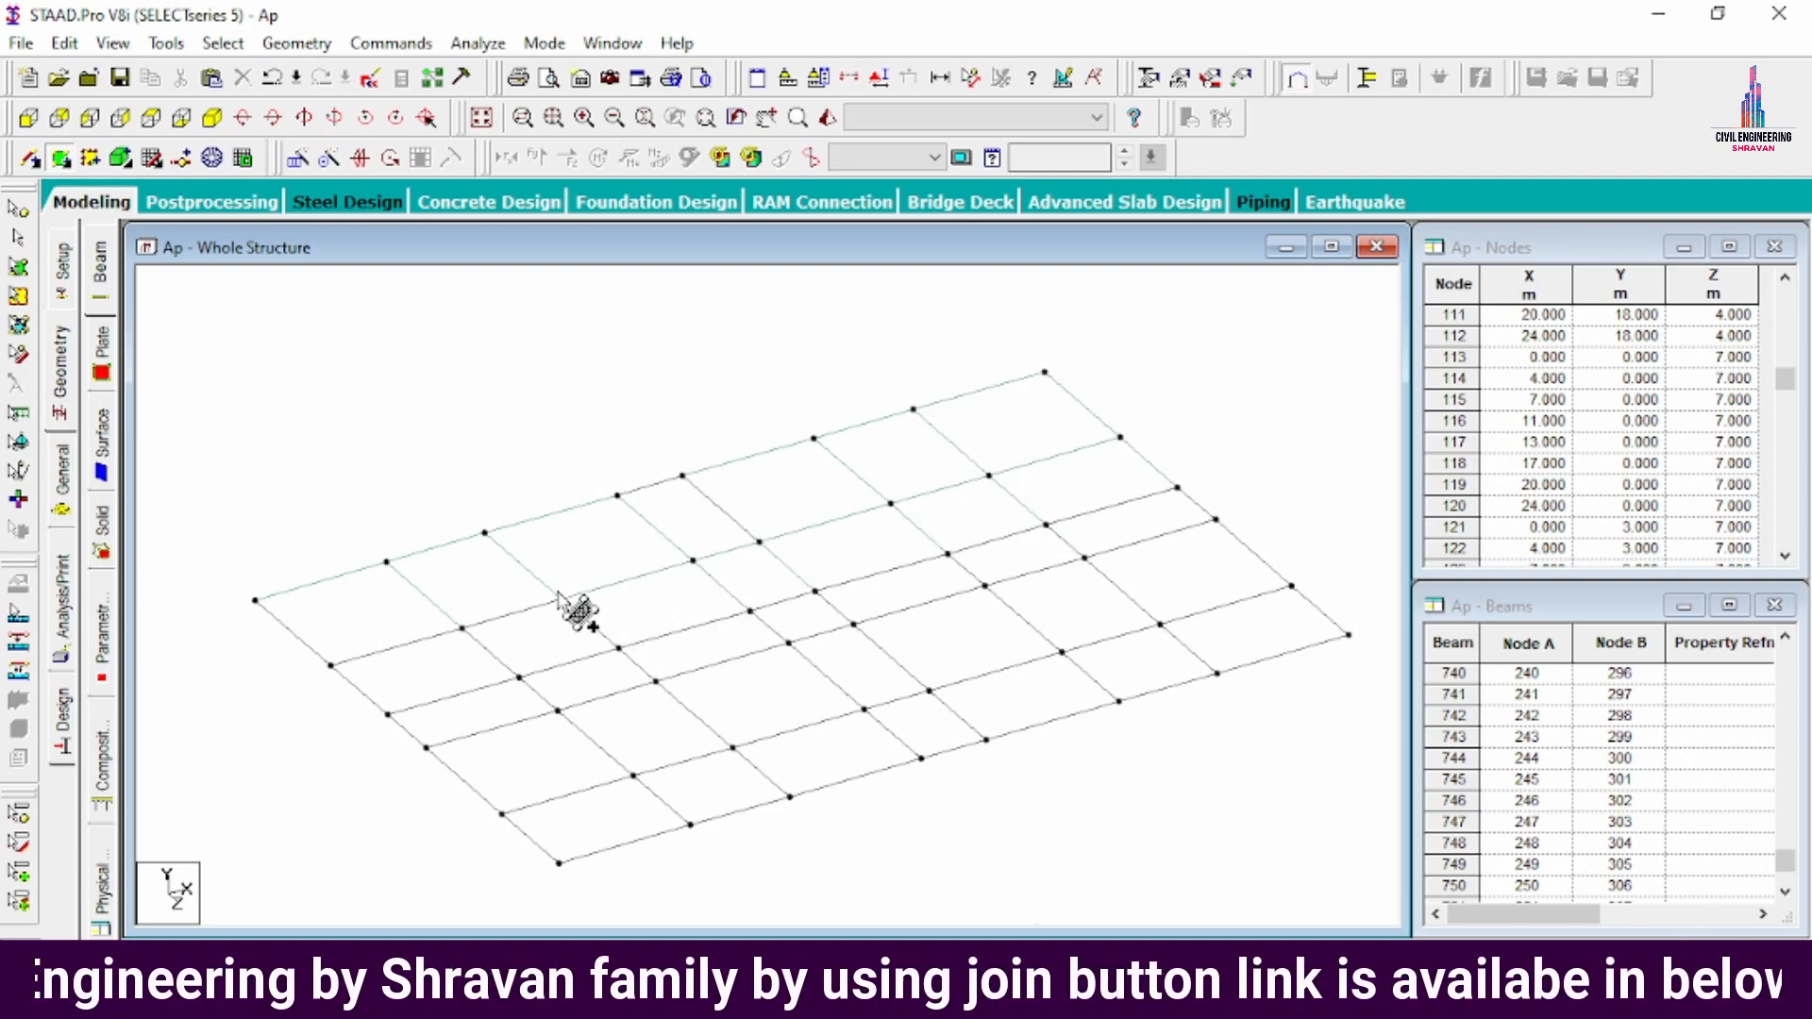
# - Add four-noded plates in the second and first panels of the second row
pyautogui.click(562, 599)
pyautogui.click(462, 628)
pyautogui.click(519, 676)
pyautogui.click(388, 714)
pyautogui.click(330, 666)
pyautogui.click(461, 627)
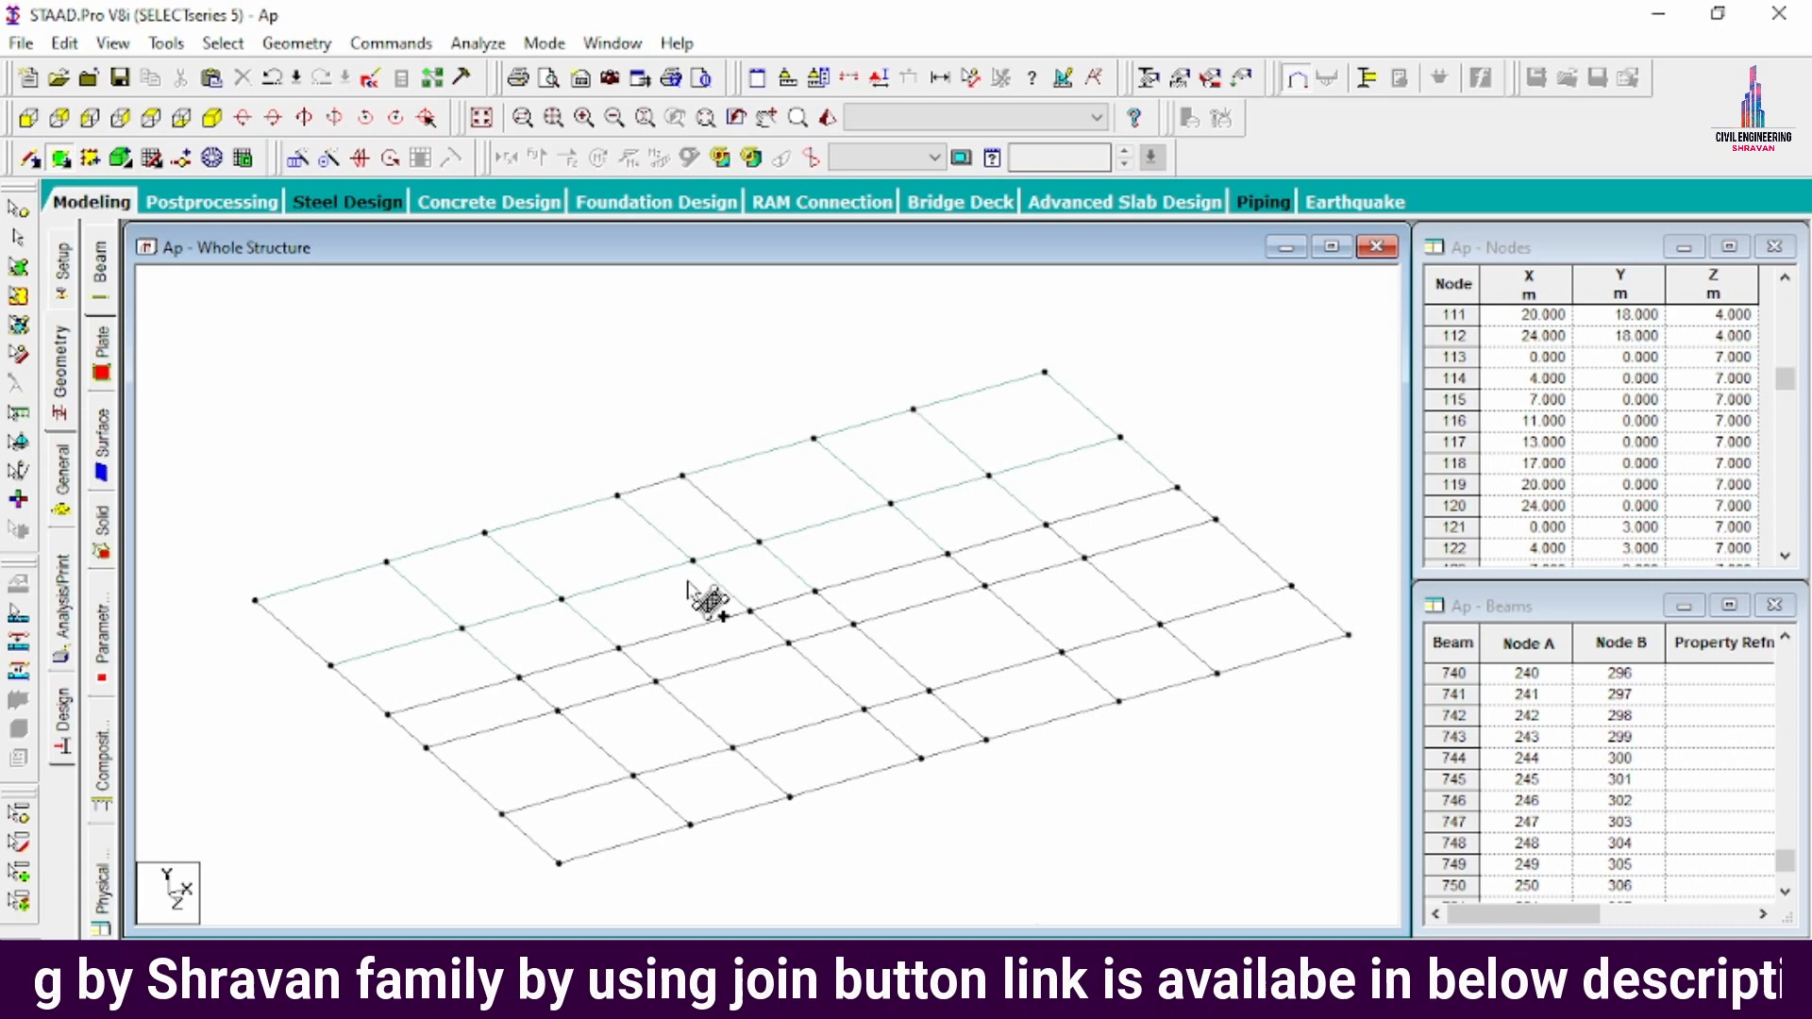
# - Select all the plates and copy them in one translational repeat step along Z onto the two front rows of panels
pyautogui.click(17, 267)
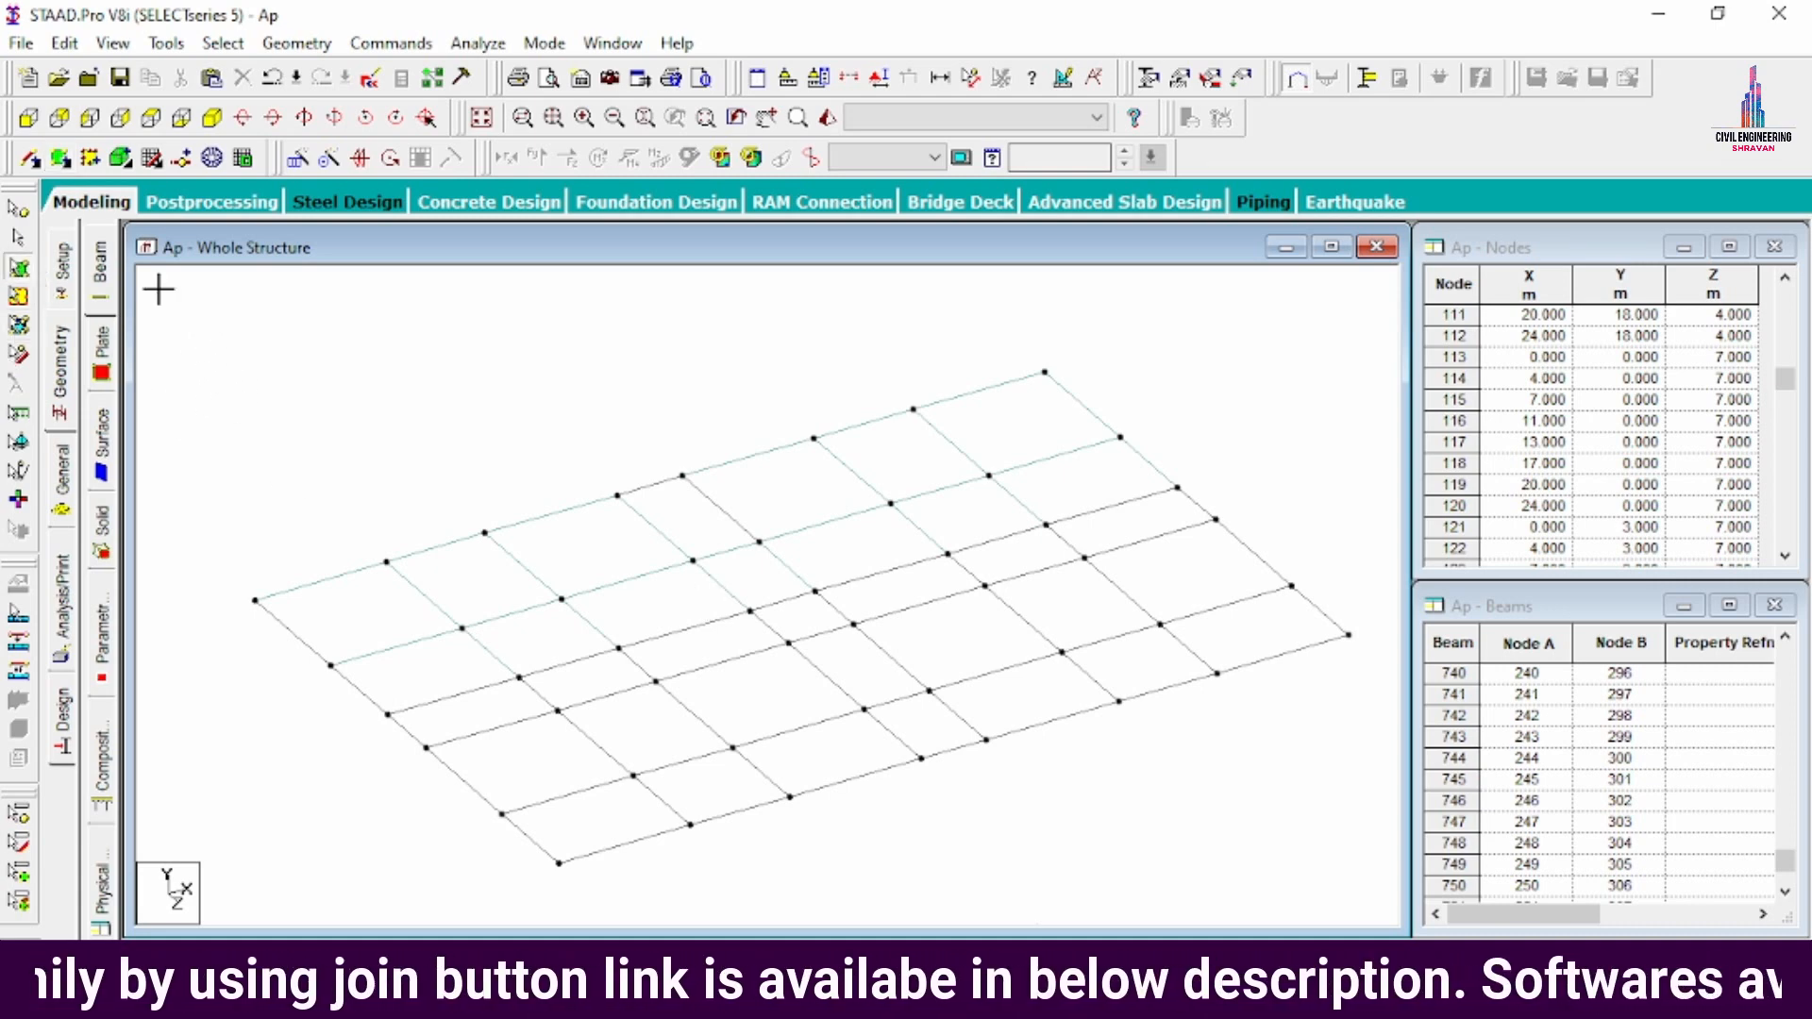
pyautogui.moveTo(161, 284); pyautogui.dragTo(1258, 798)
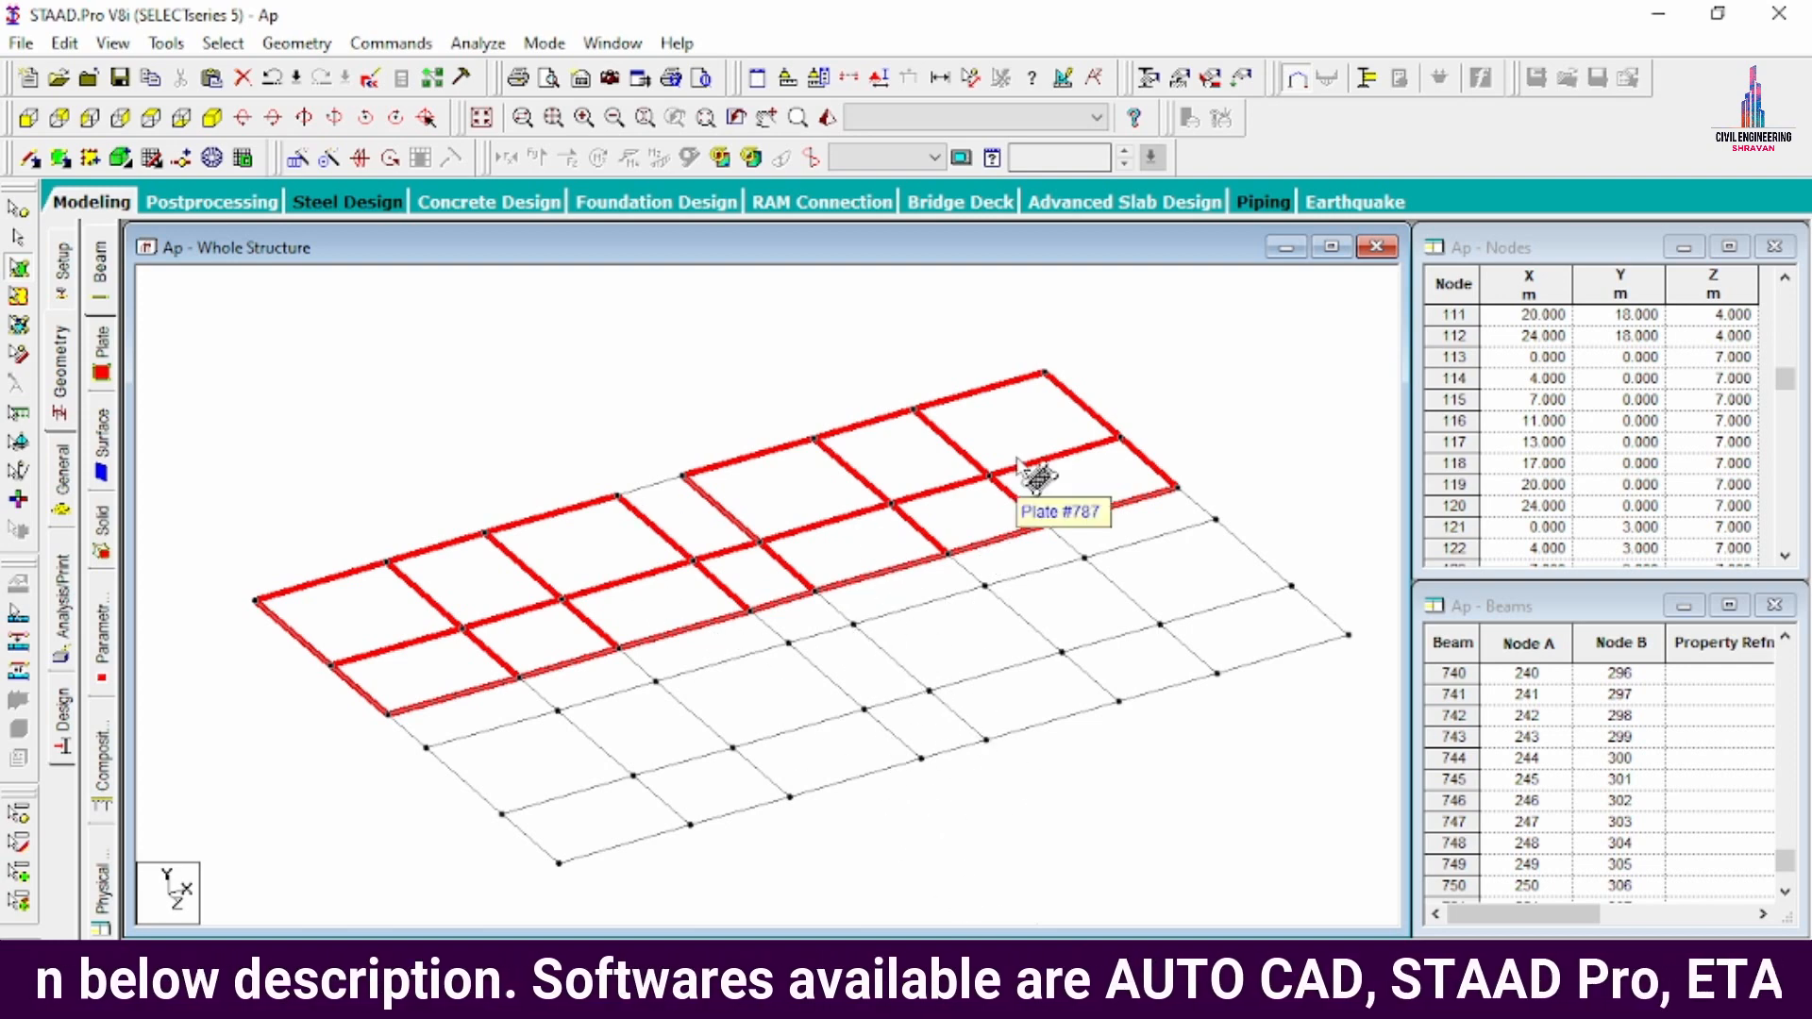
pyautogui.click(299, 160)
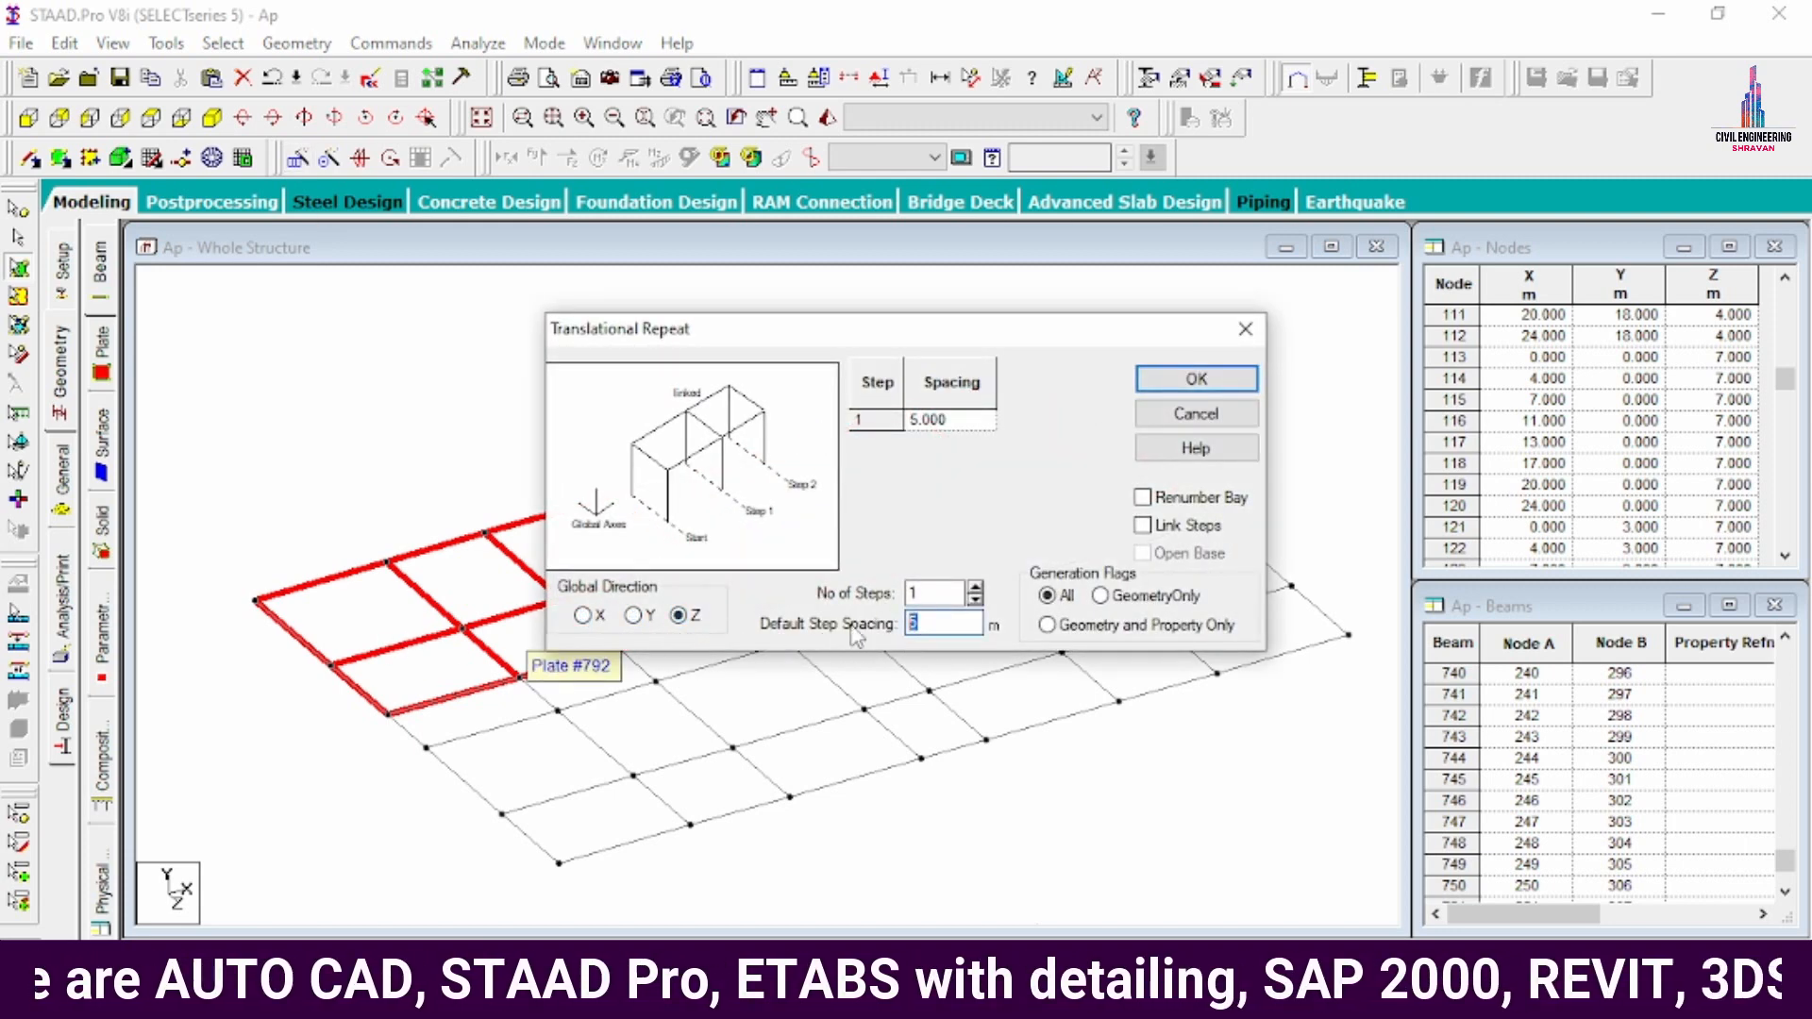
pyautogui.press('Return')
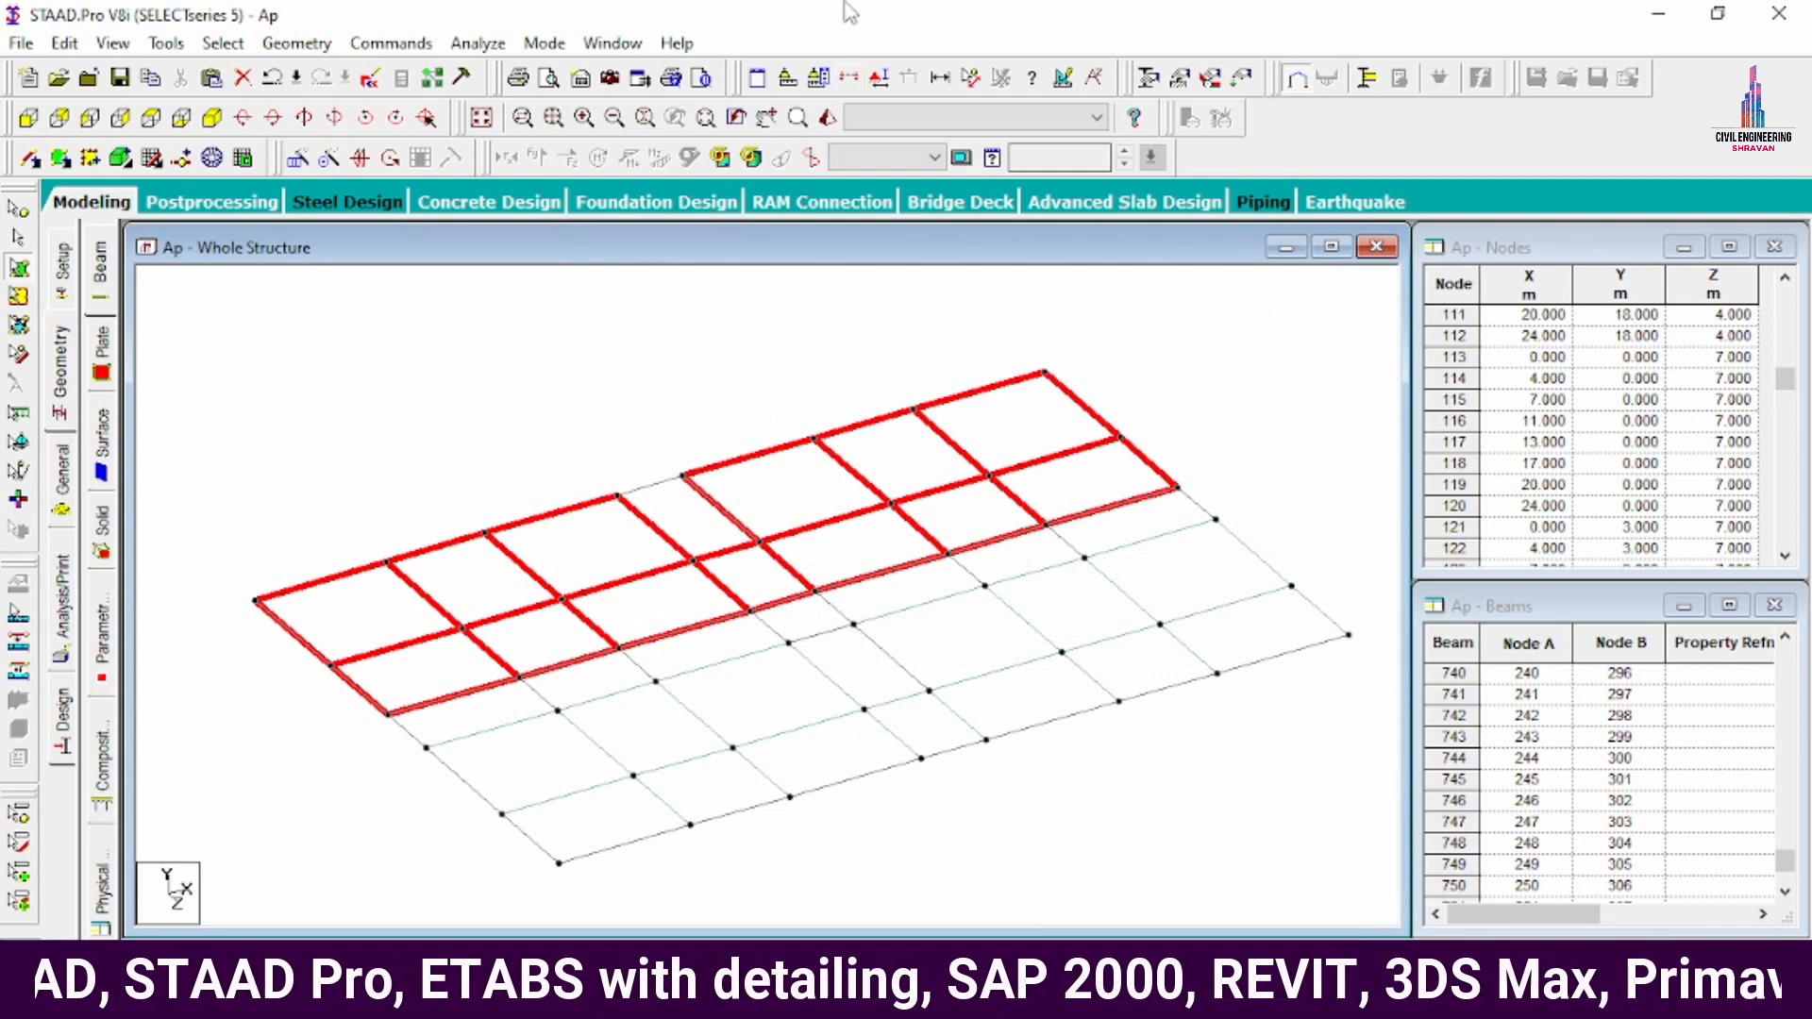
pyautogui.click(1246, 416)
# - Display the whole structure, select all the slab plates and copy them upward in five translational repeat steps along Y
pyautogui.click(1033, 681)
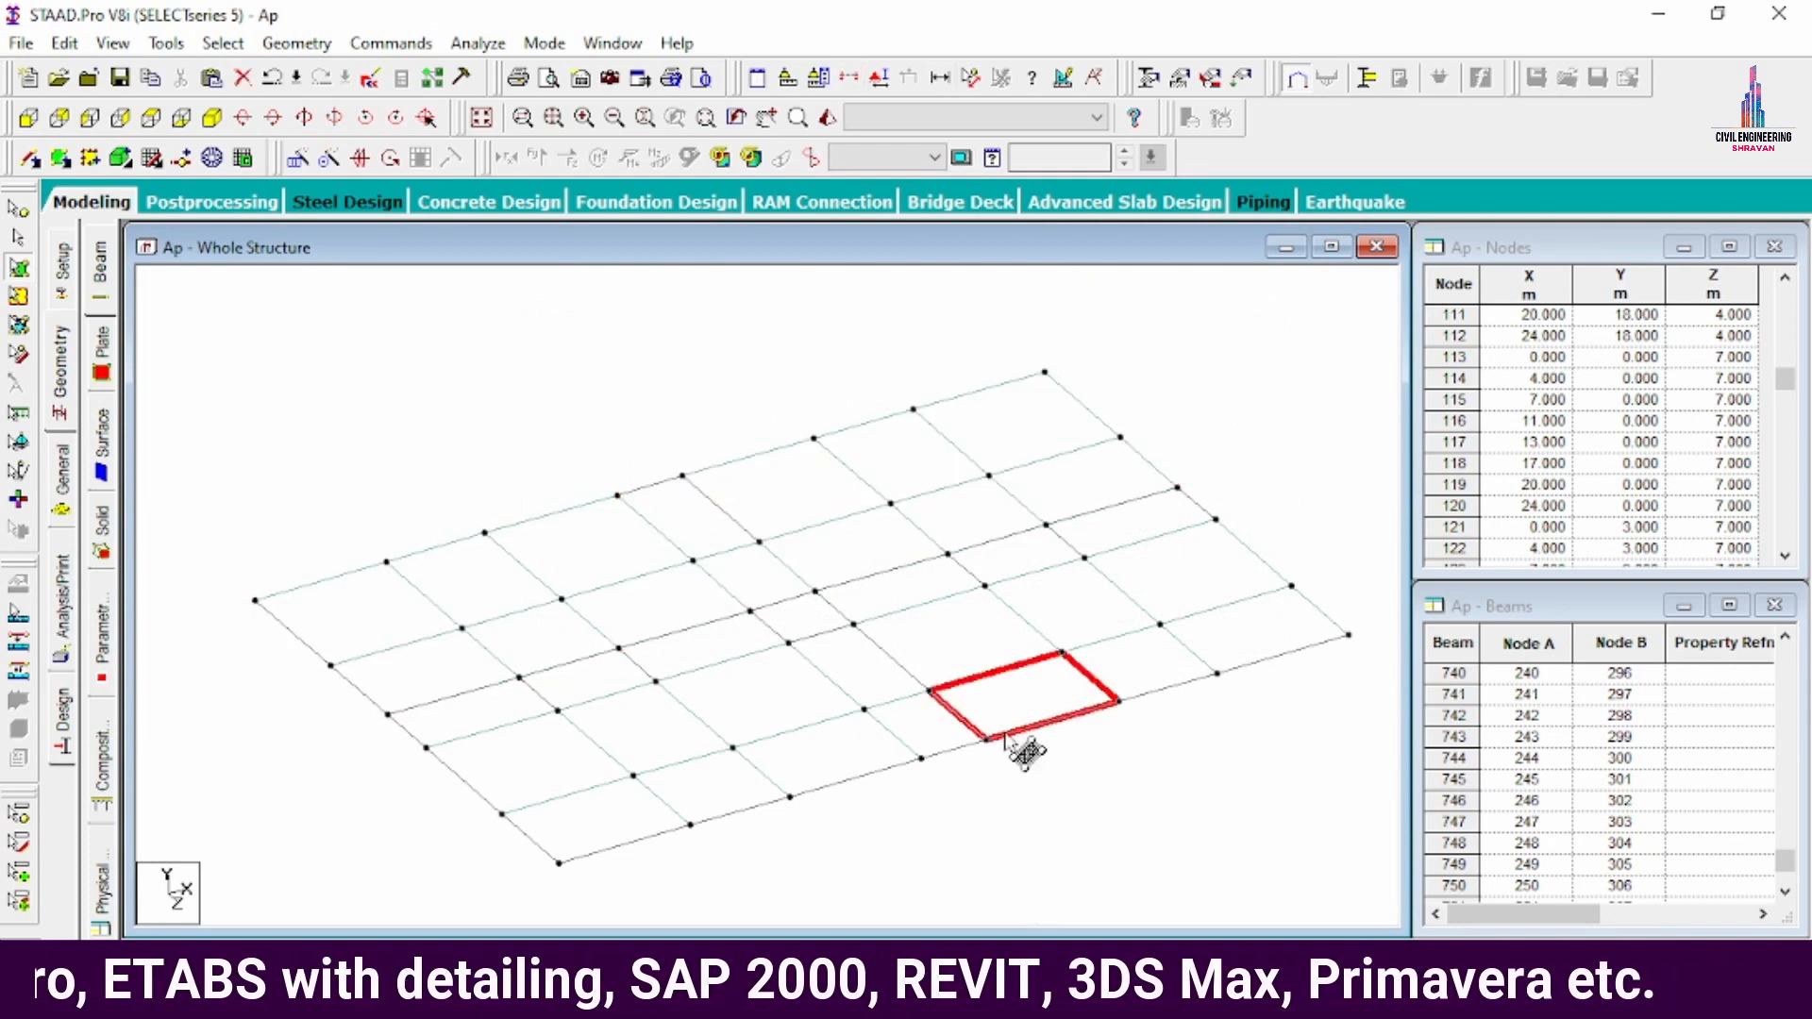
pyautogui.click(695, 372)
pyautogui.click(482, 119)
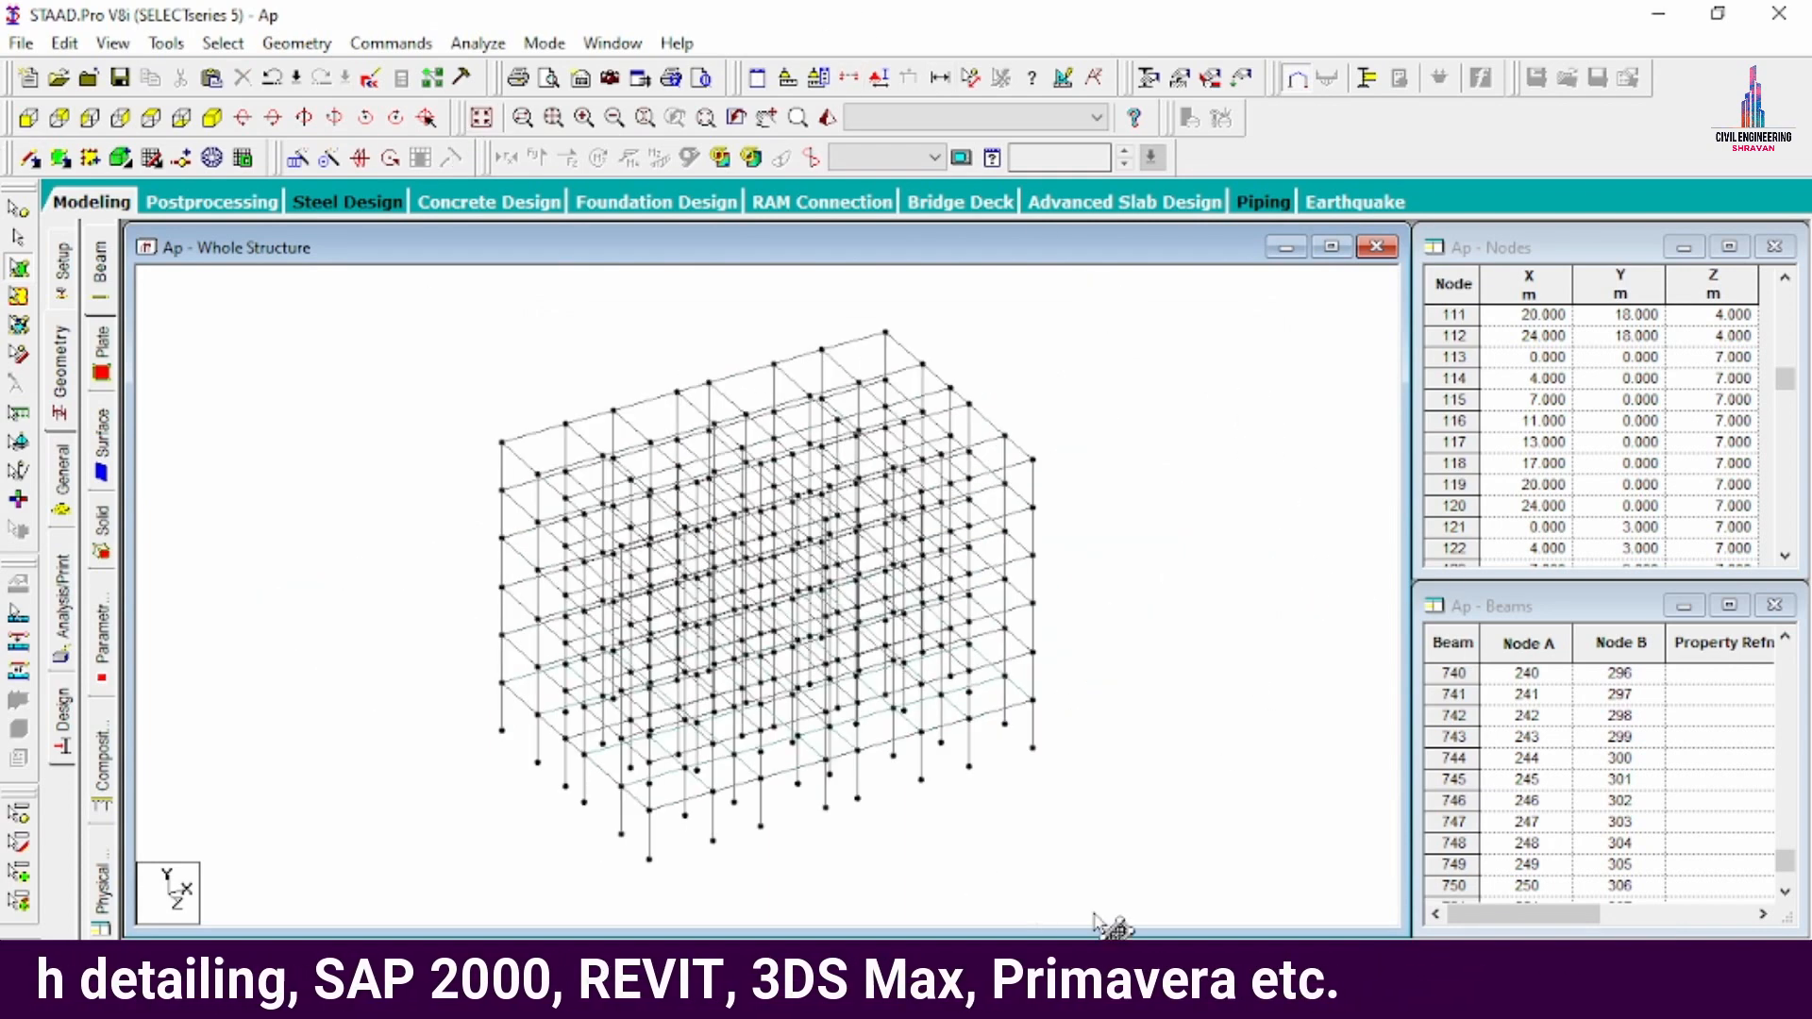
pyautogui.moveTo(247, 367); pyautogui.dragTo(1043, 820)
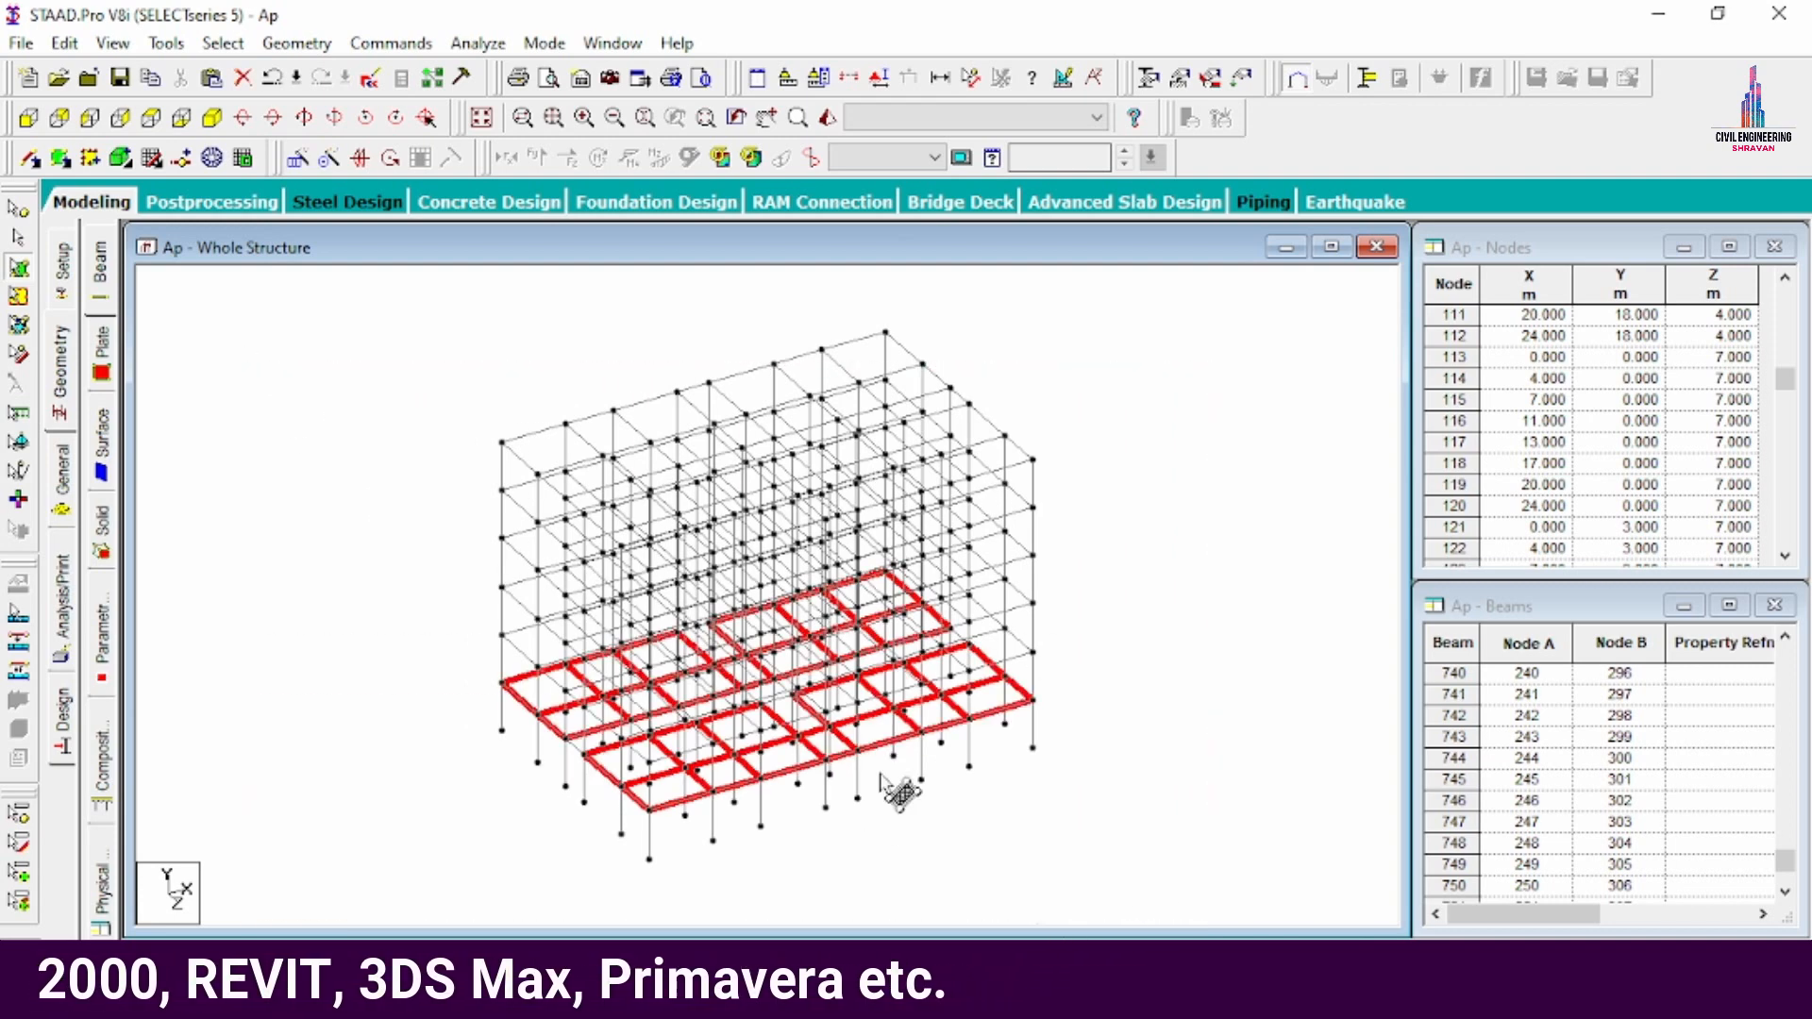
pyautogui.click(297, 158)
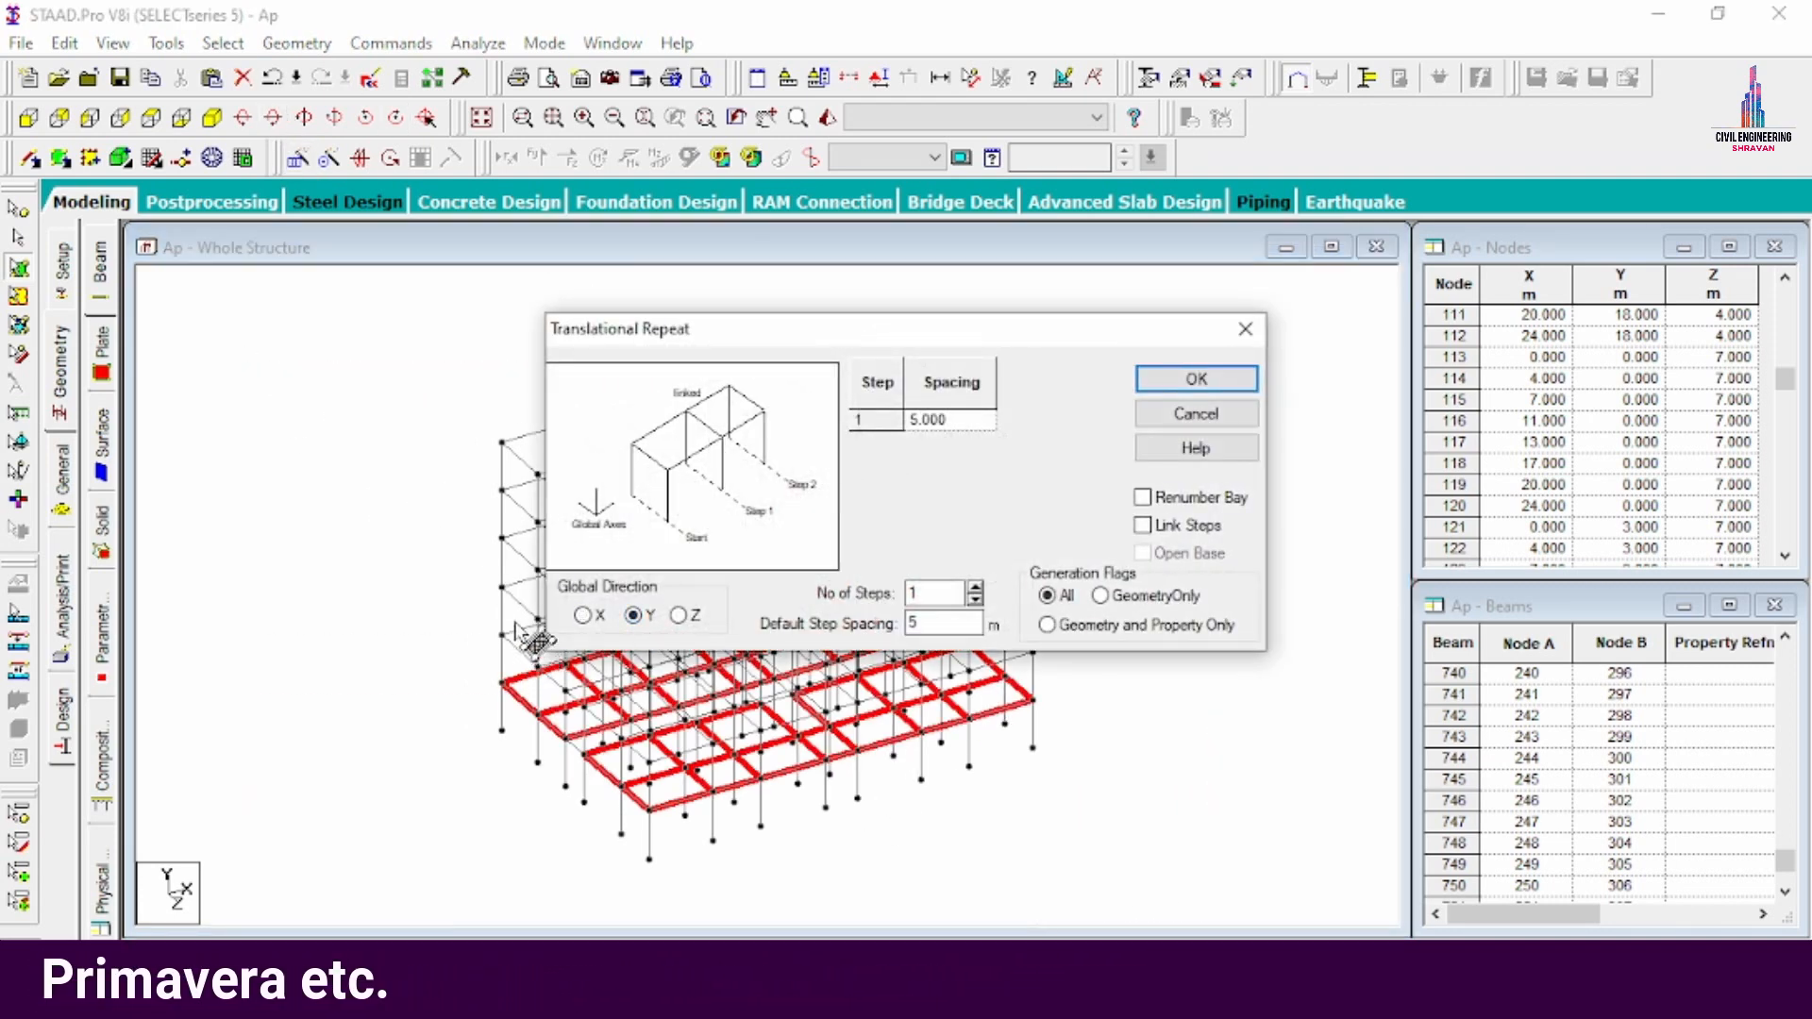
pyautogui.click(975, 587)
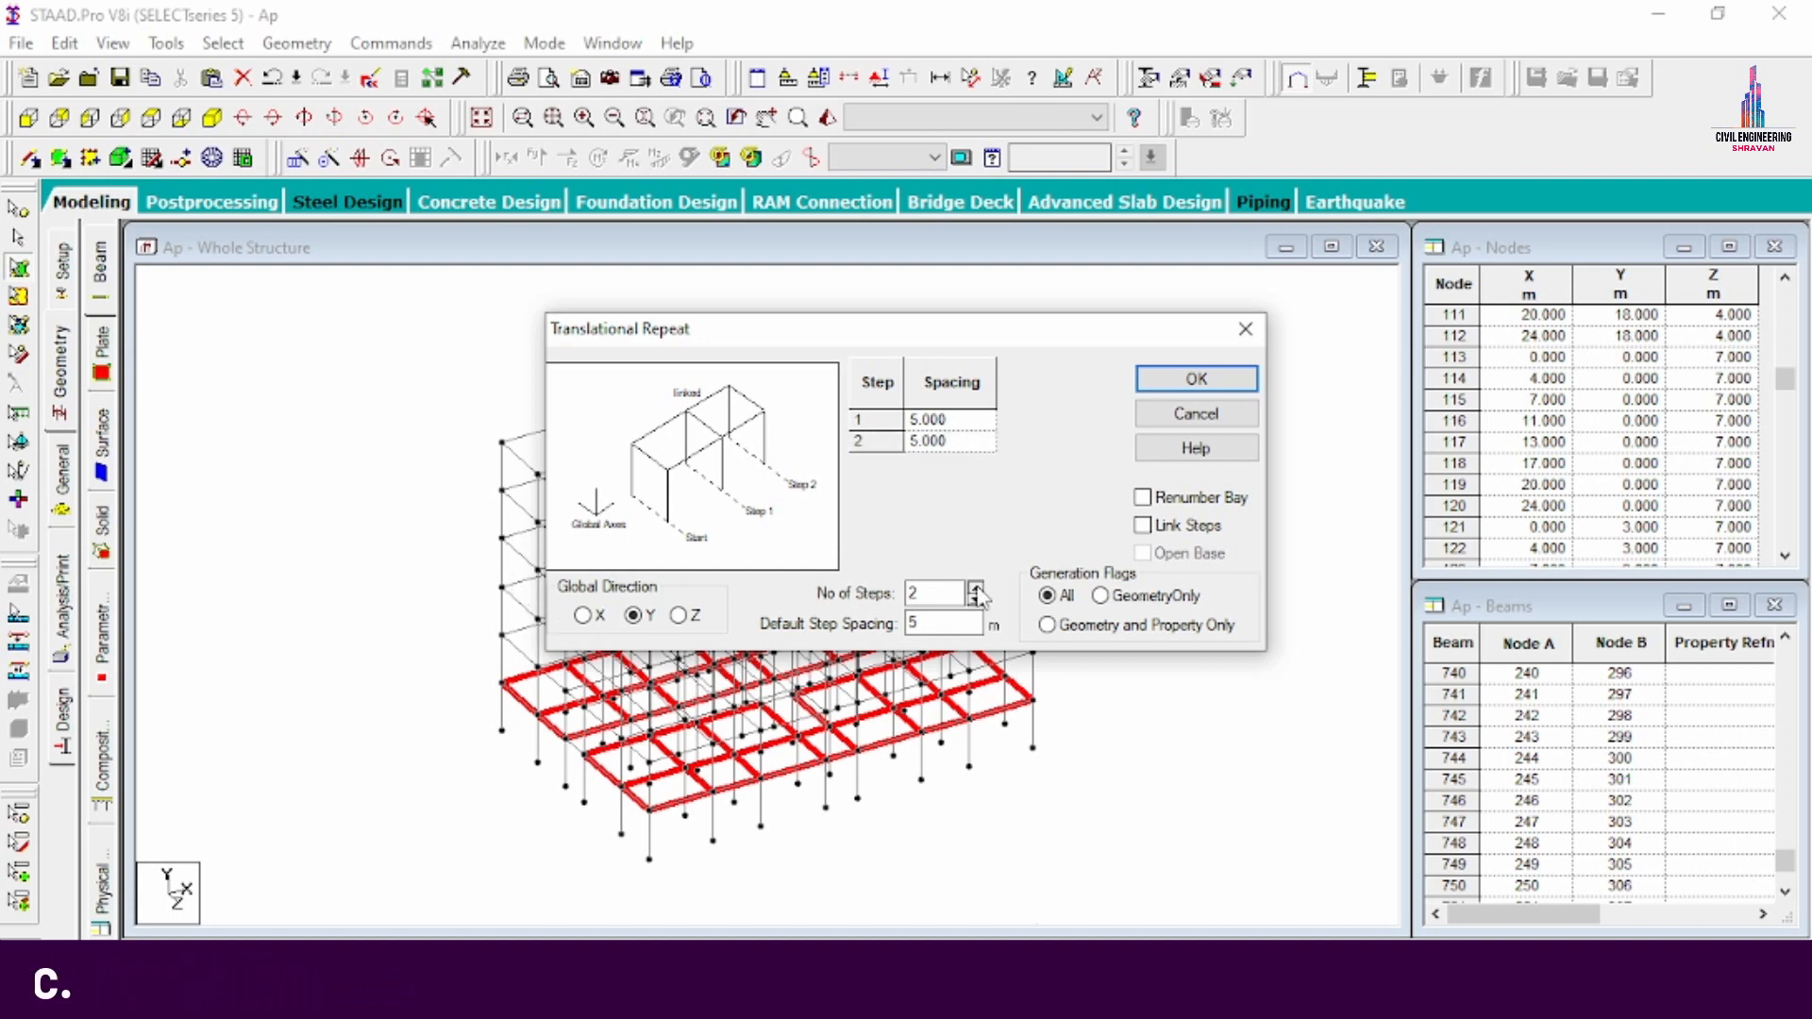
pyautogui.click(975, 588)
pyautogui.click(975, 587)
pyautogui.click(975, 587)
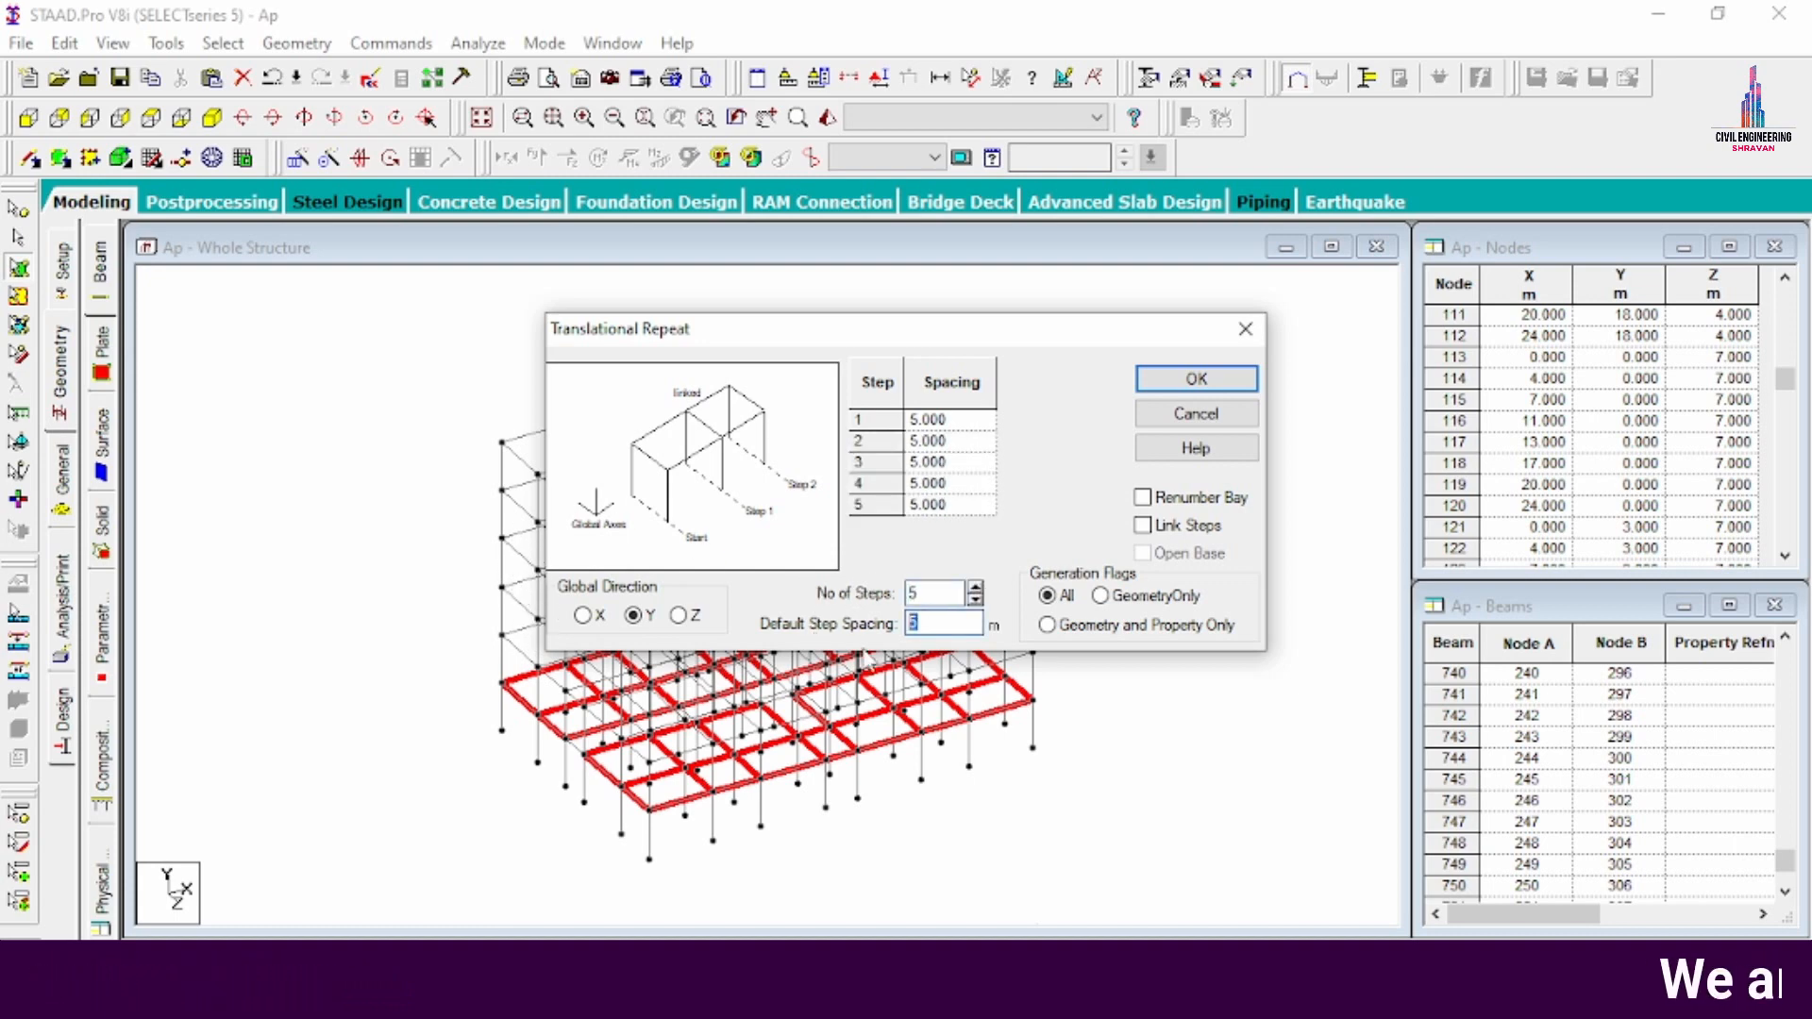
pyautogui.press('Return')
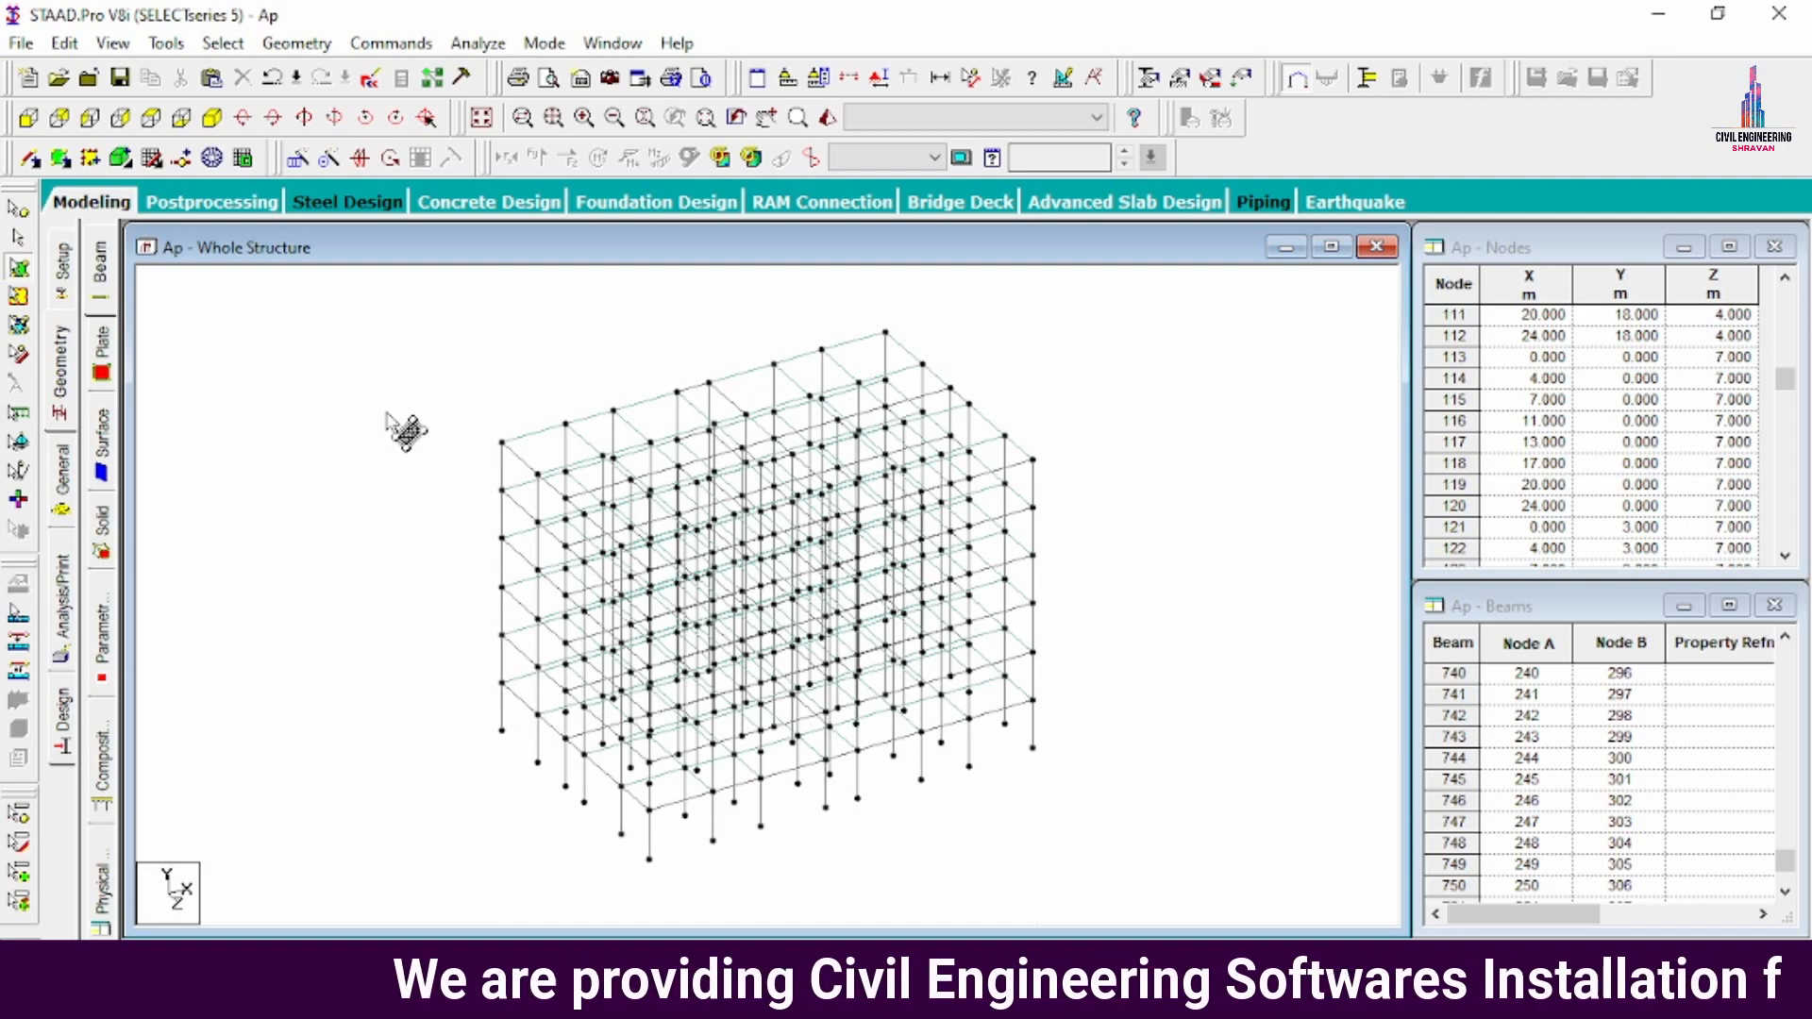
# - Define a rectangular concrete section with YD 0.5 m and ZD 0.5 m
pyautogui.click(73, 483)
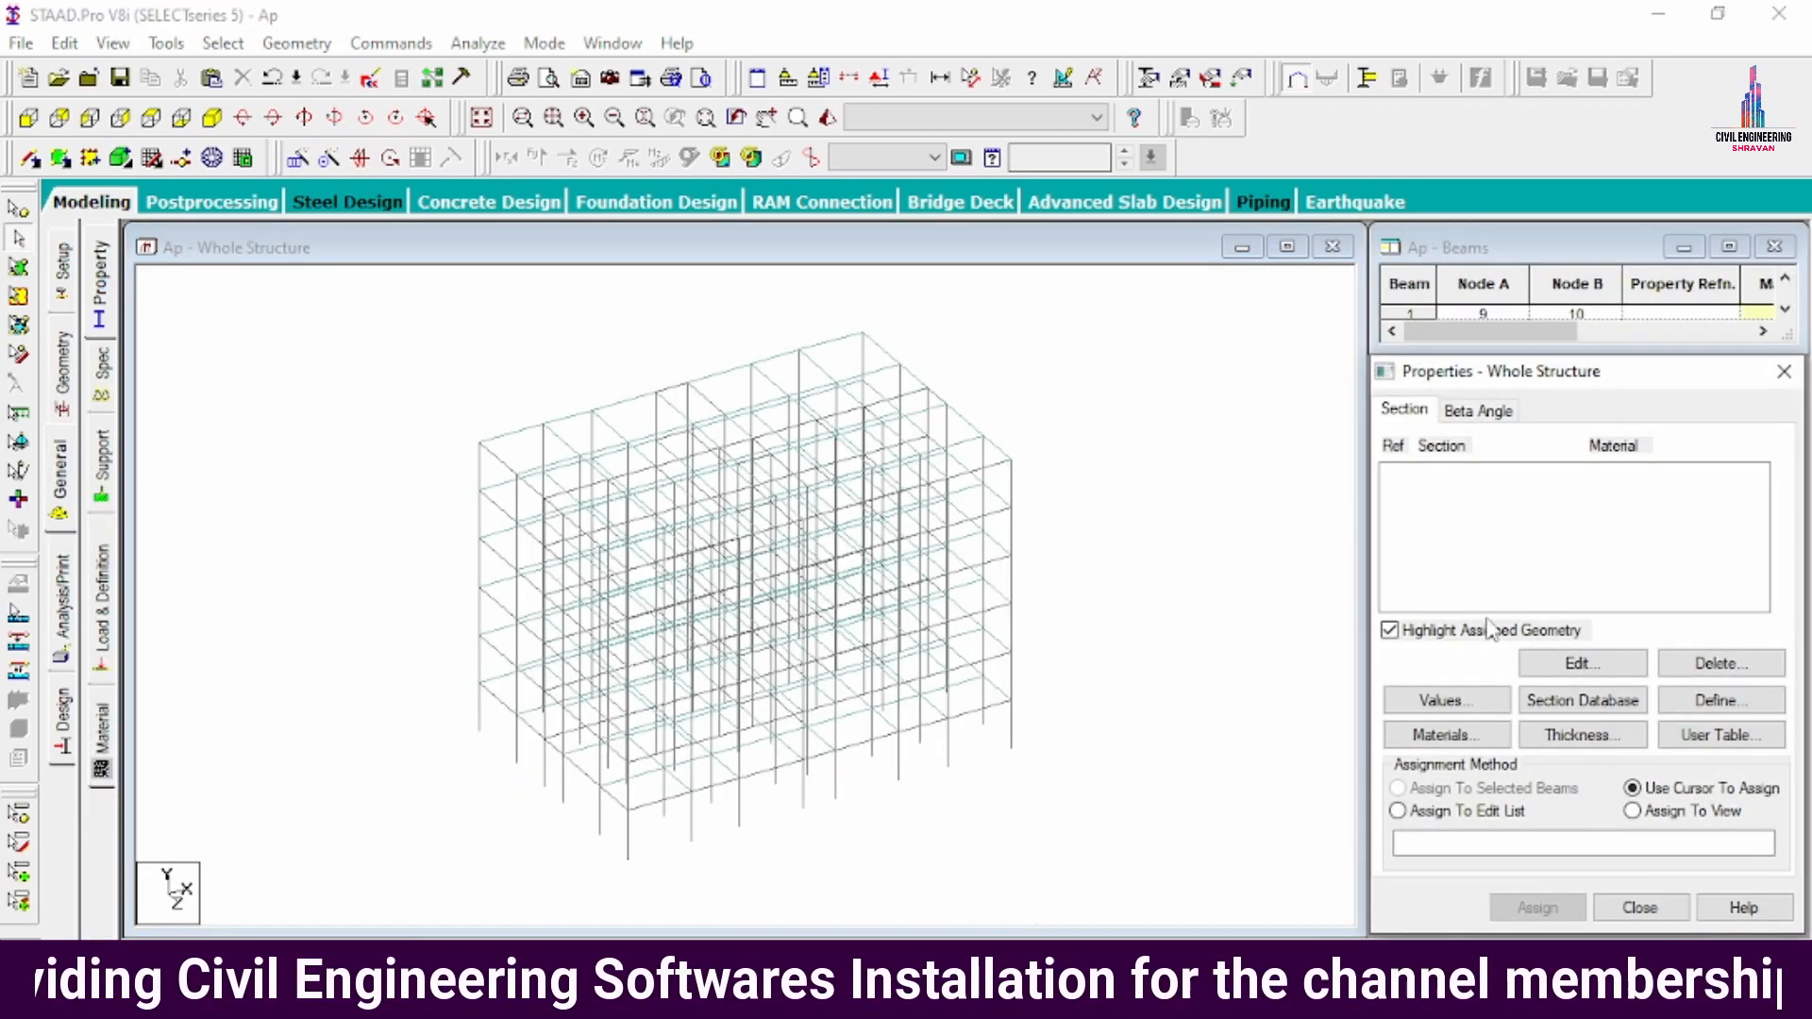
pyautogui.click(1716, 700)
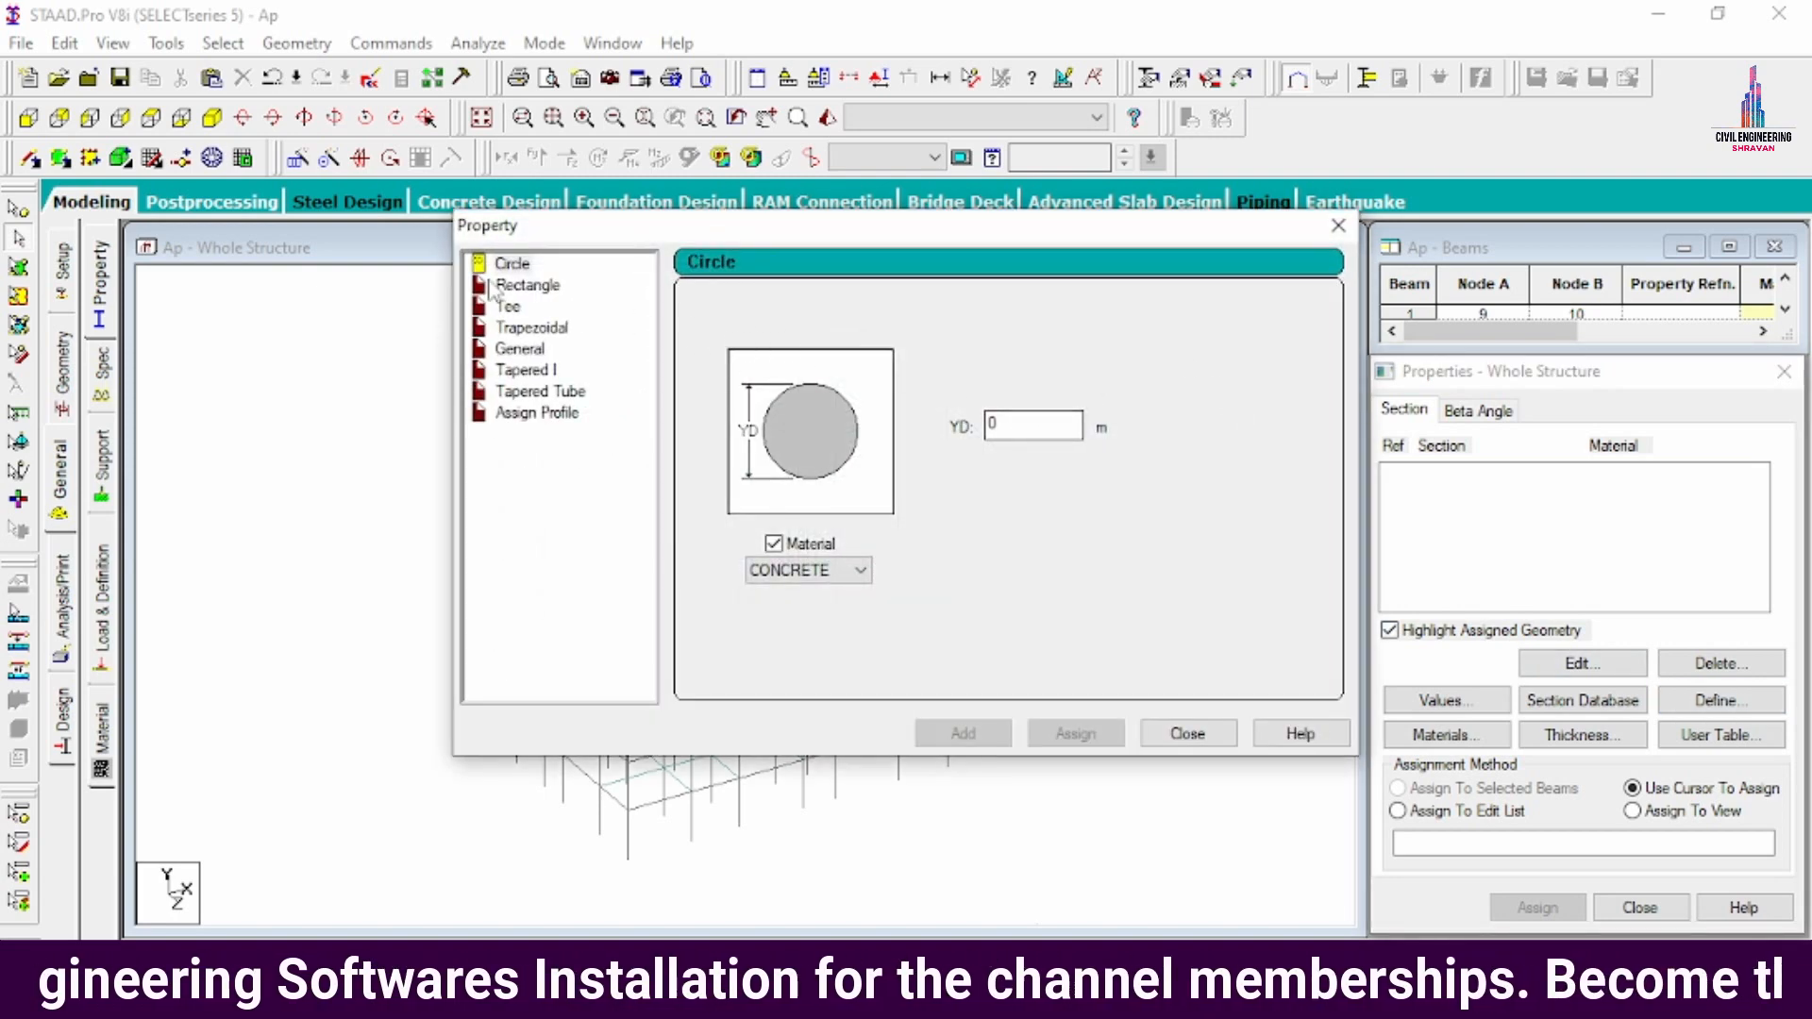
pyautogui.click(525, 285)
pyautogui.click(1015, 405)
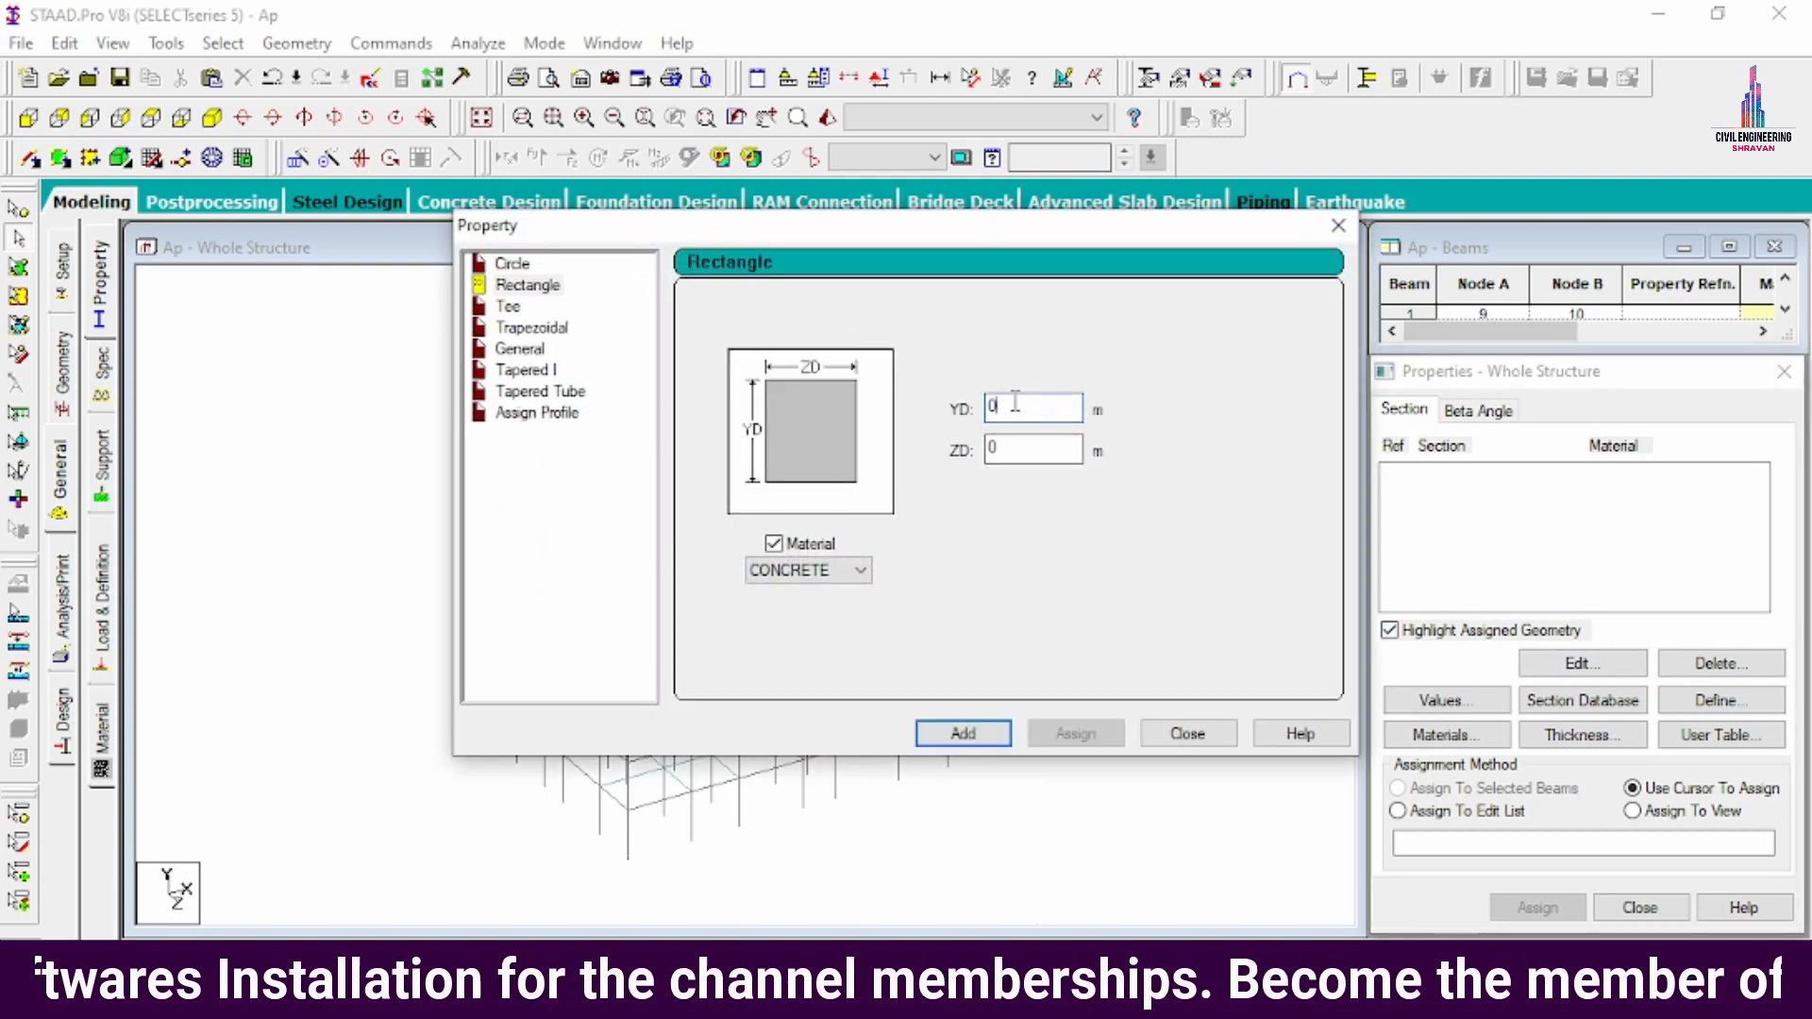
pyautogui.press('Tab')
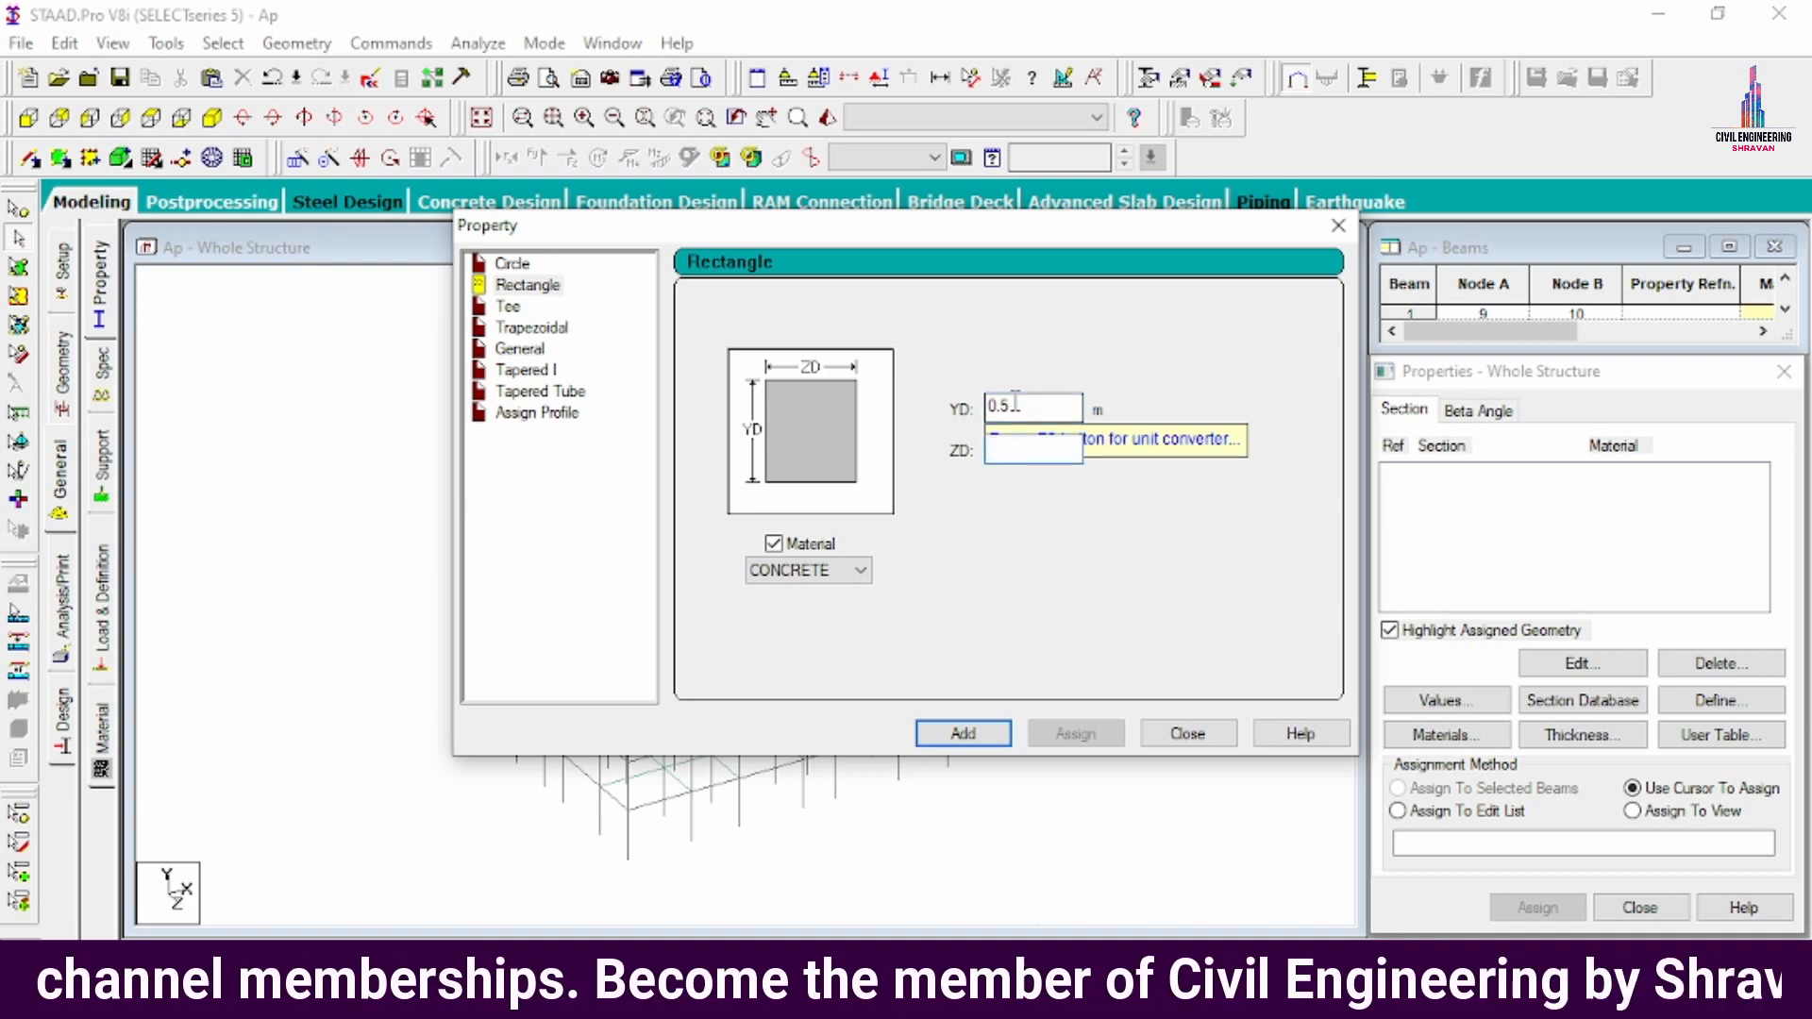
pyautogui.press('Return')
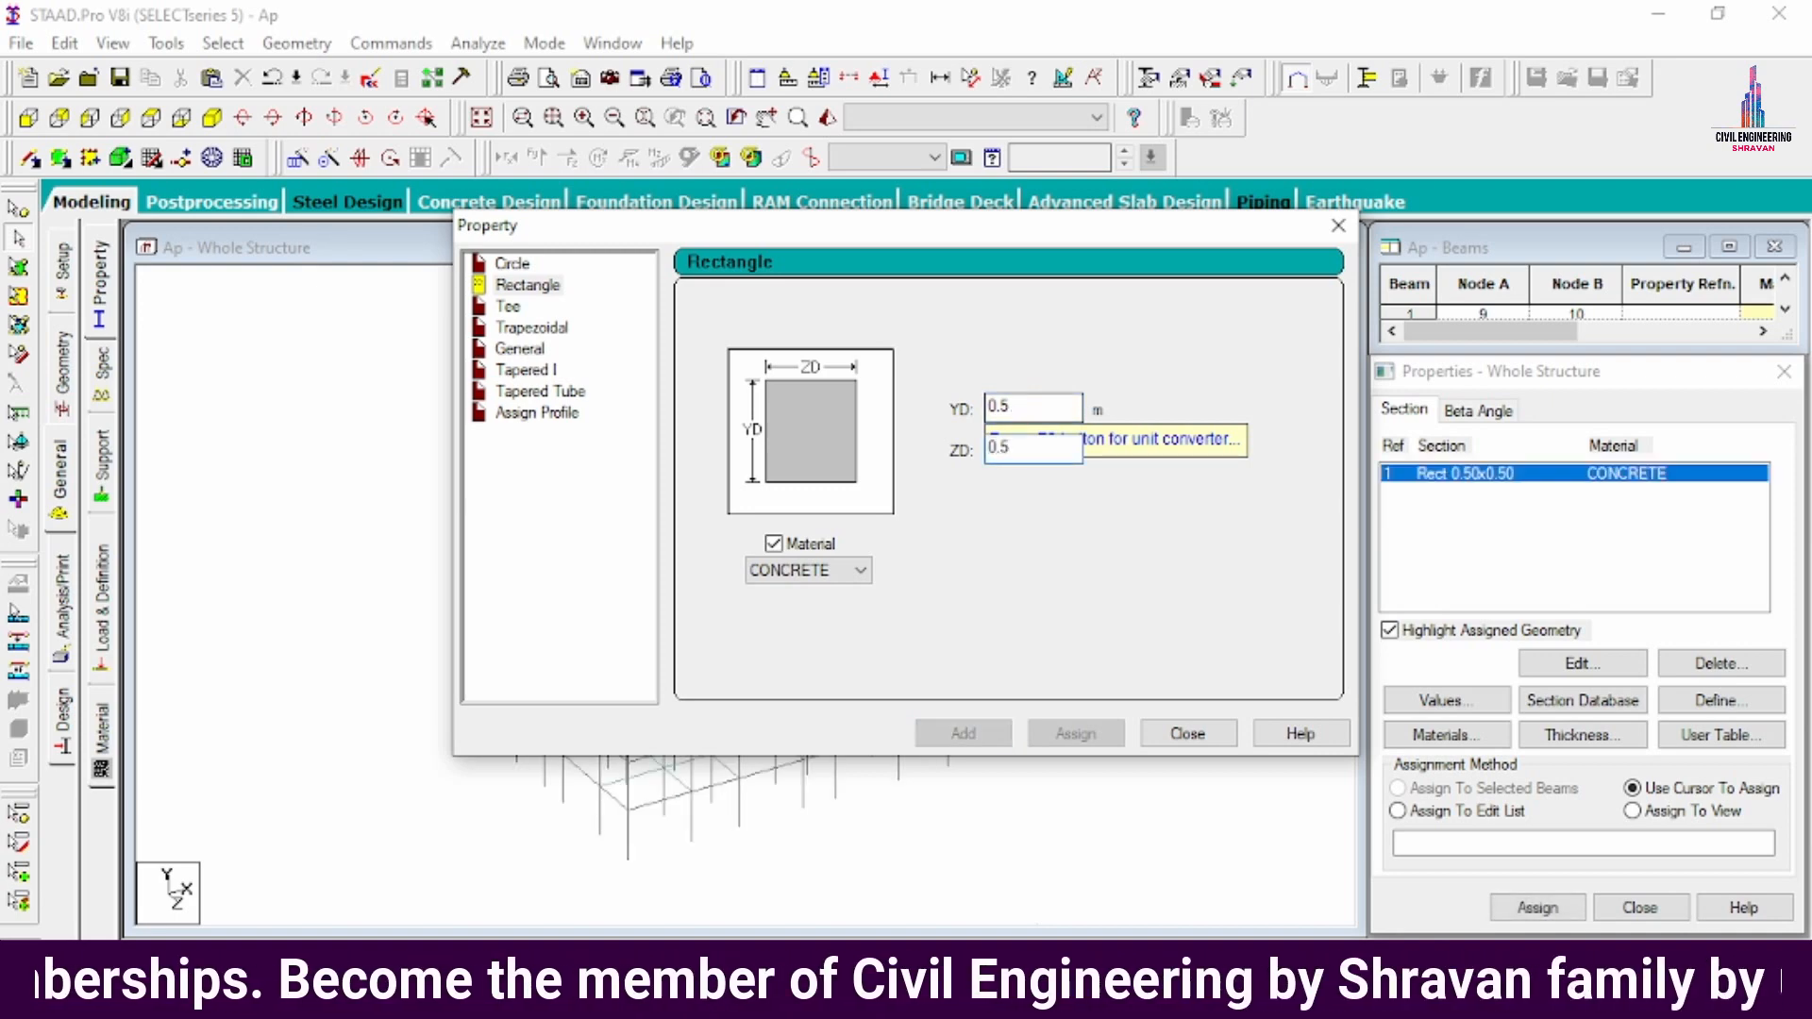
# - Add a second rectangular concrete section with YD 0.5 m and ZD 0.3 m
pyautogui.write('3')
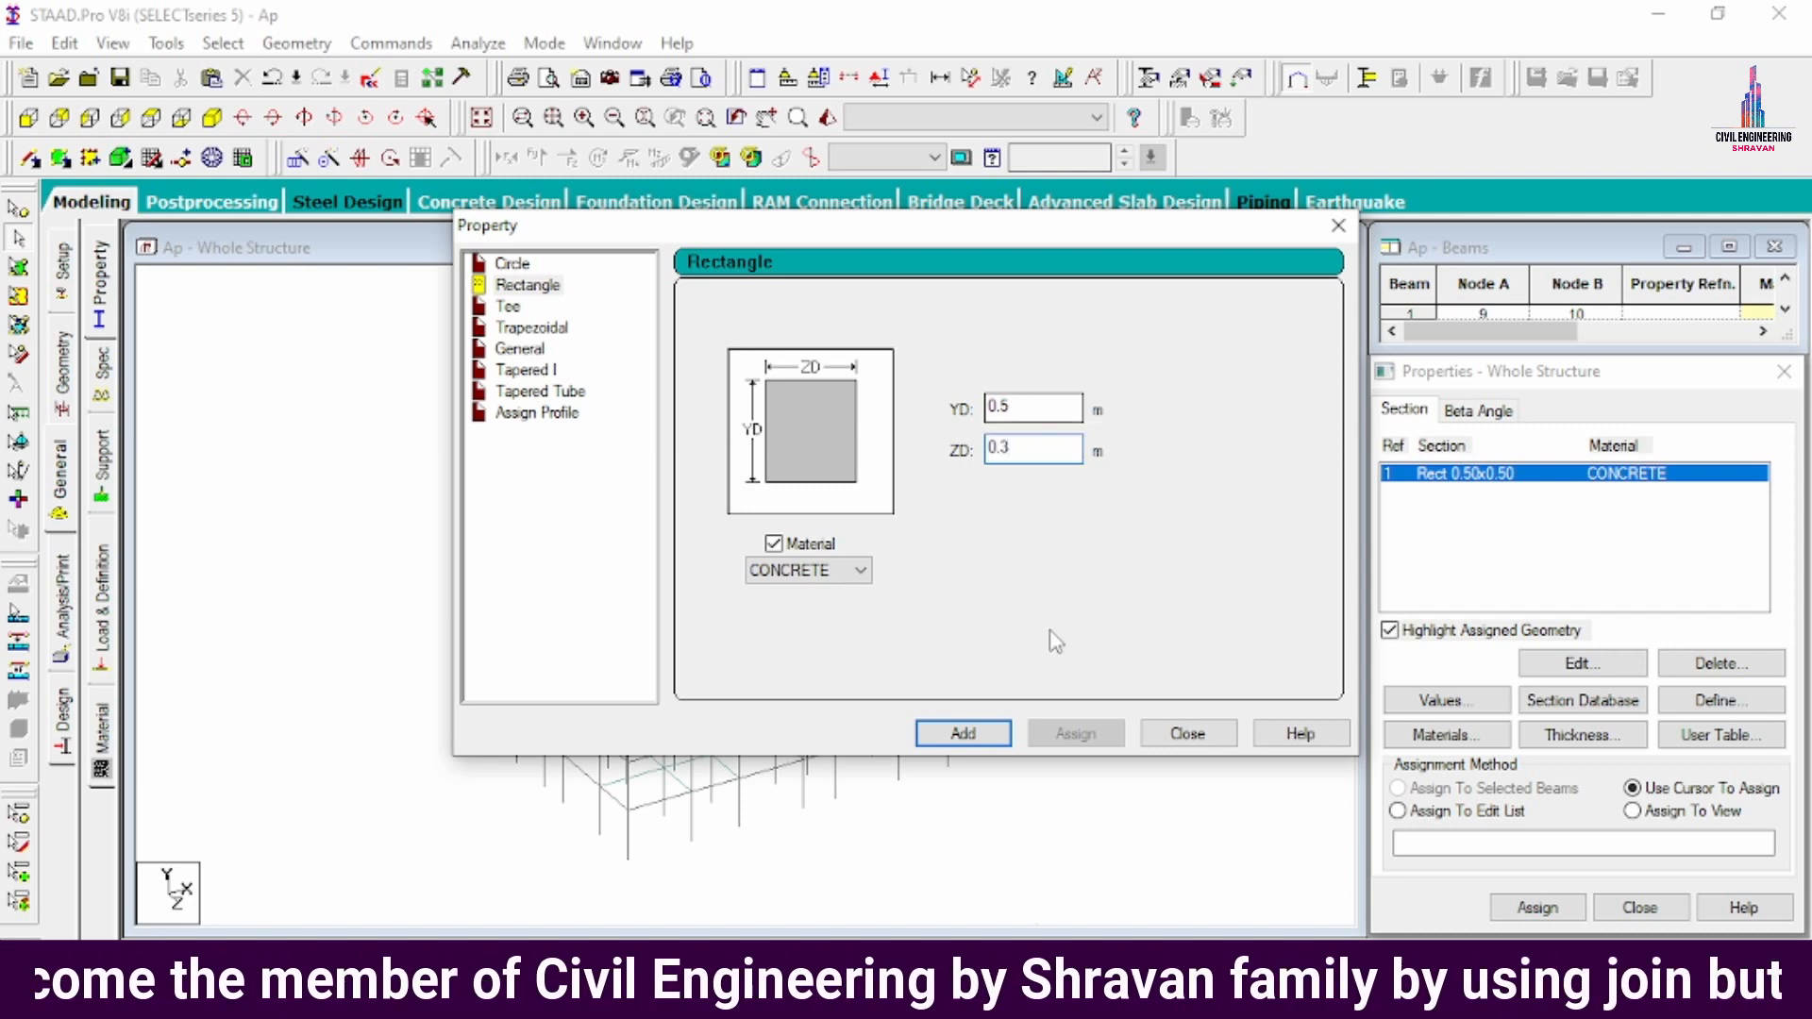
pyautogui.click(963, 735)
pyautogui.click(1187, 735)
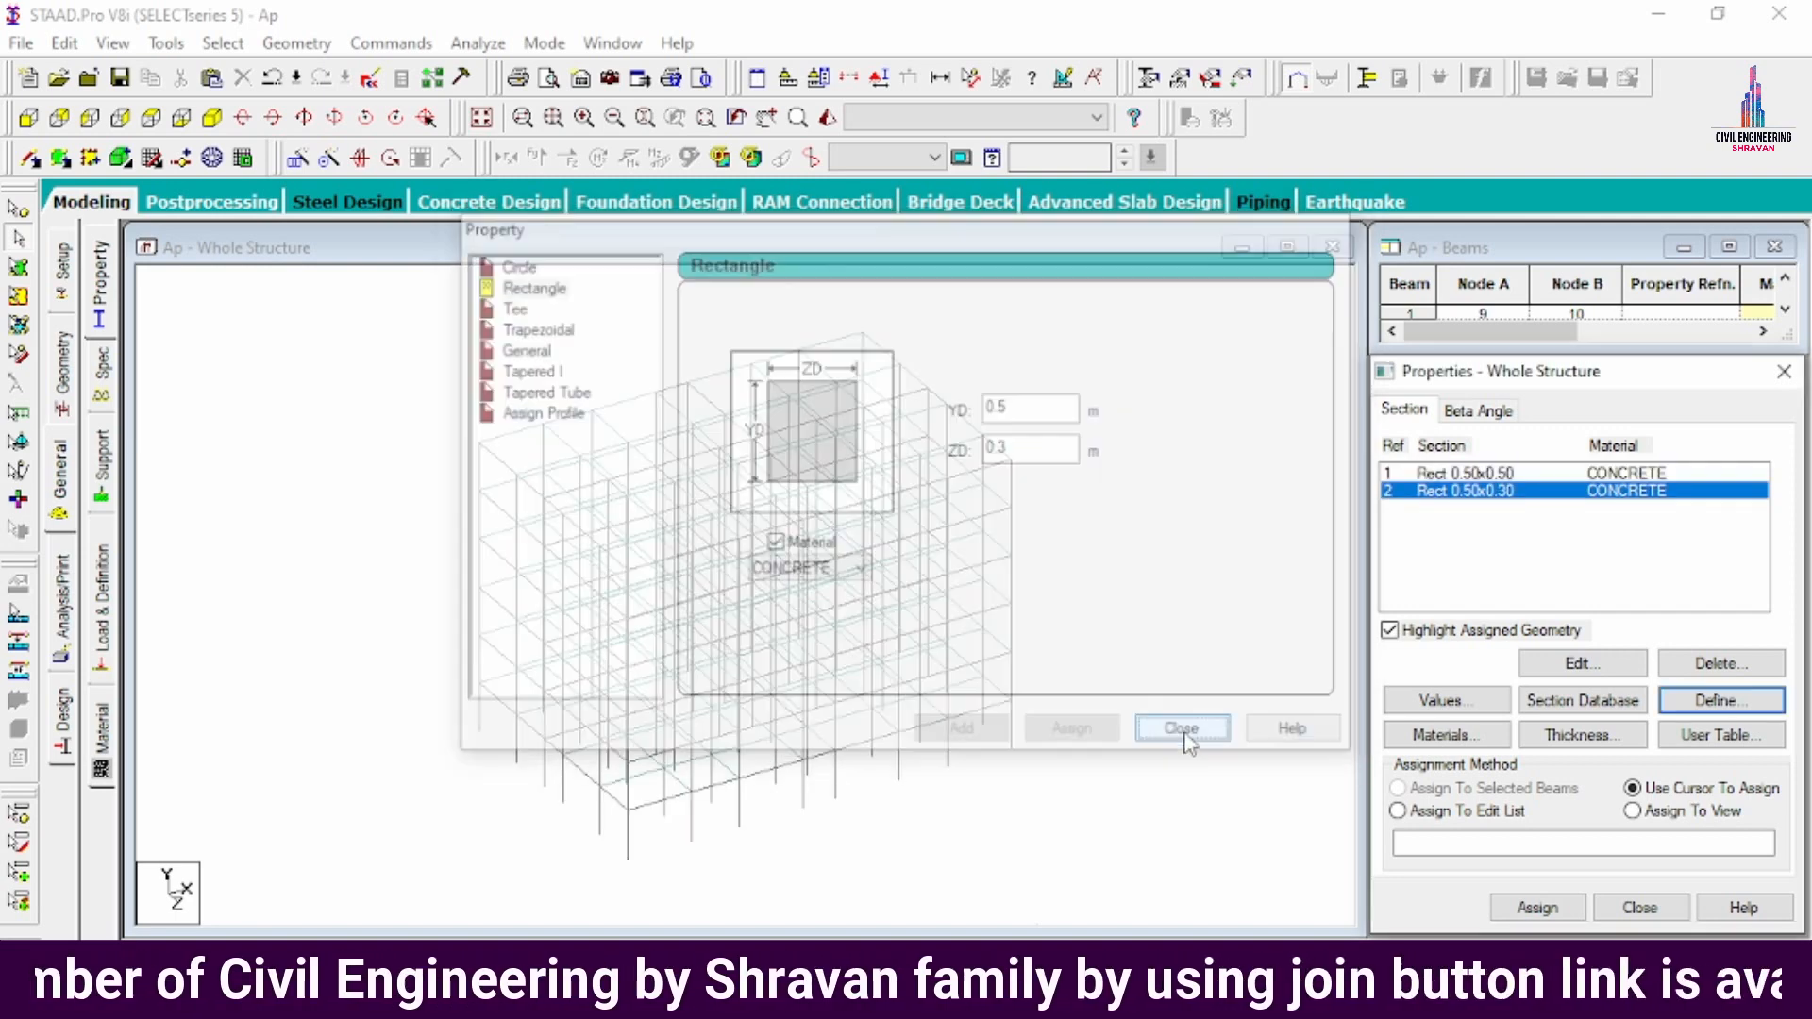
# - Define a concrete plate element thickness of 0.15 m at all four nodes
pyautogui.click(1577, 738)
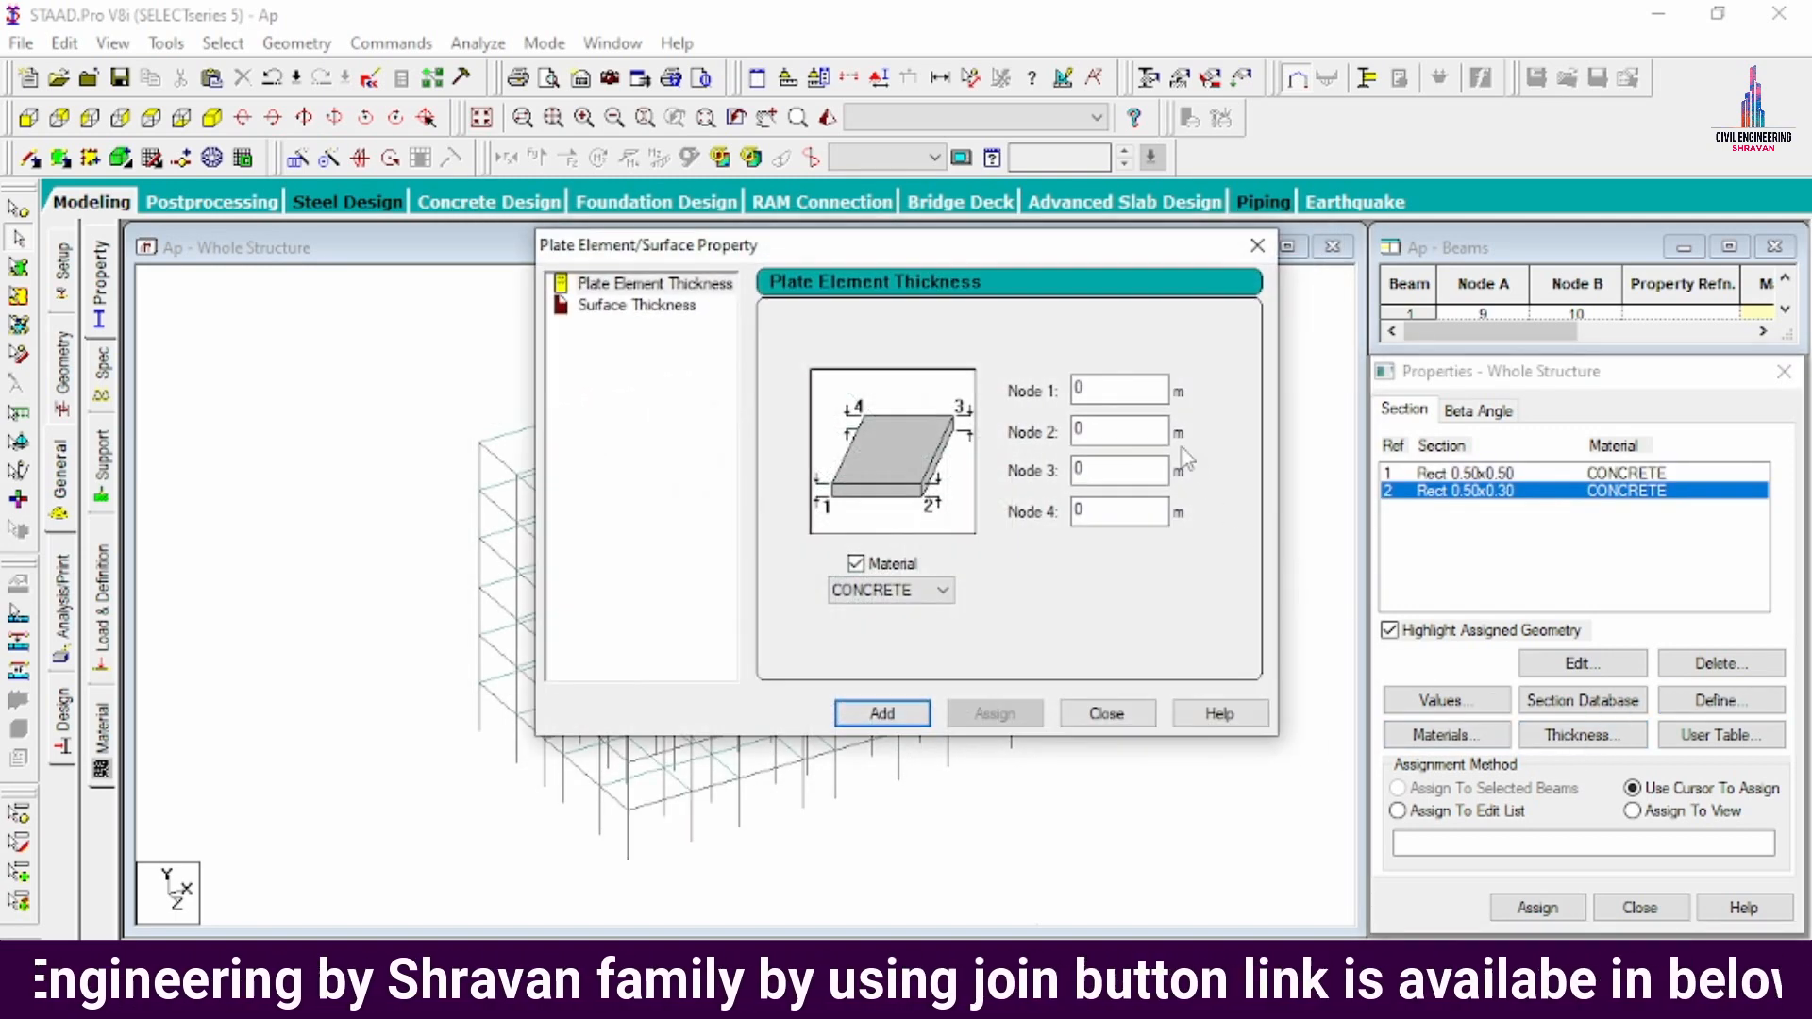
pyautogui.click(1114, 387)
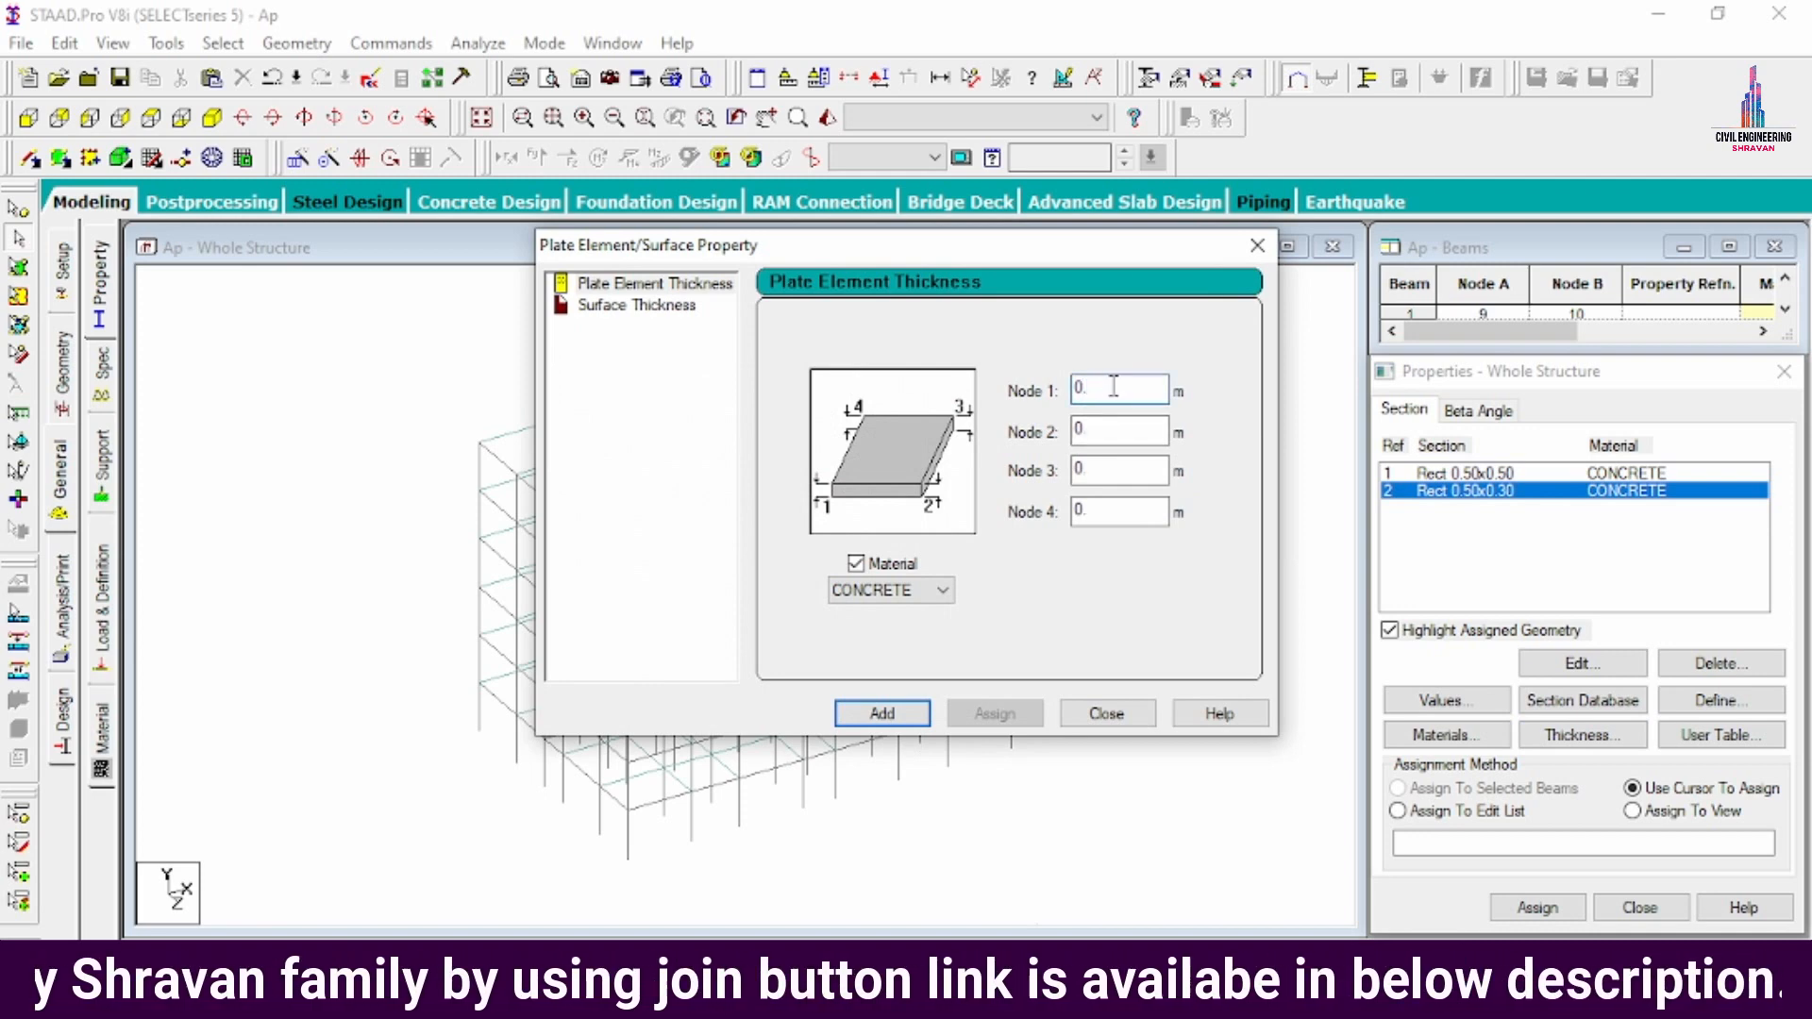
pyautogui.write('15')
pyautogui.press('Return')
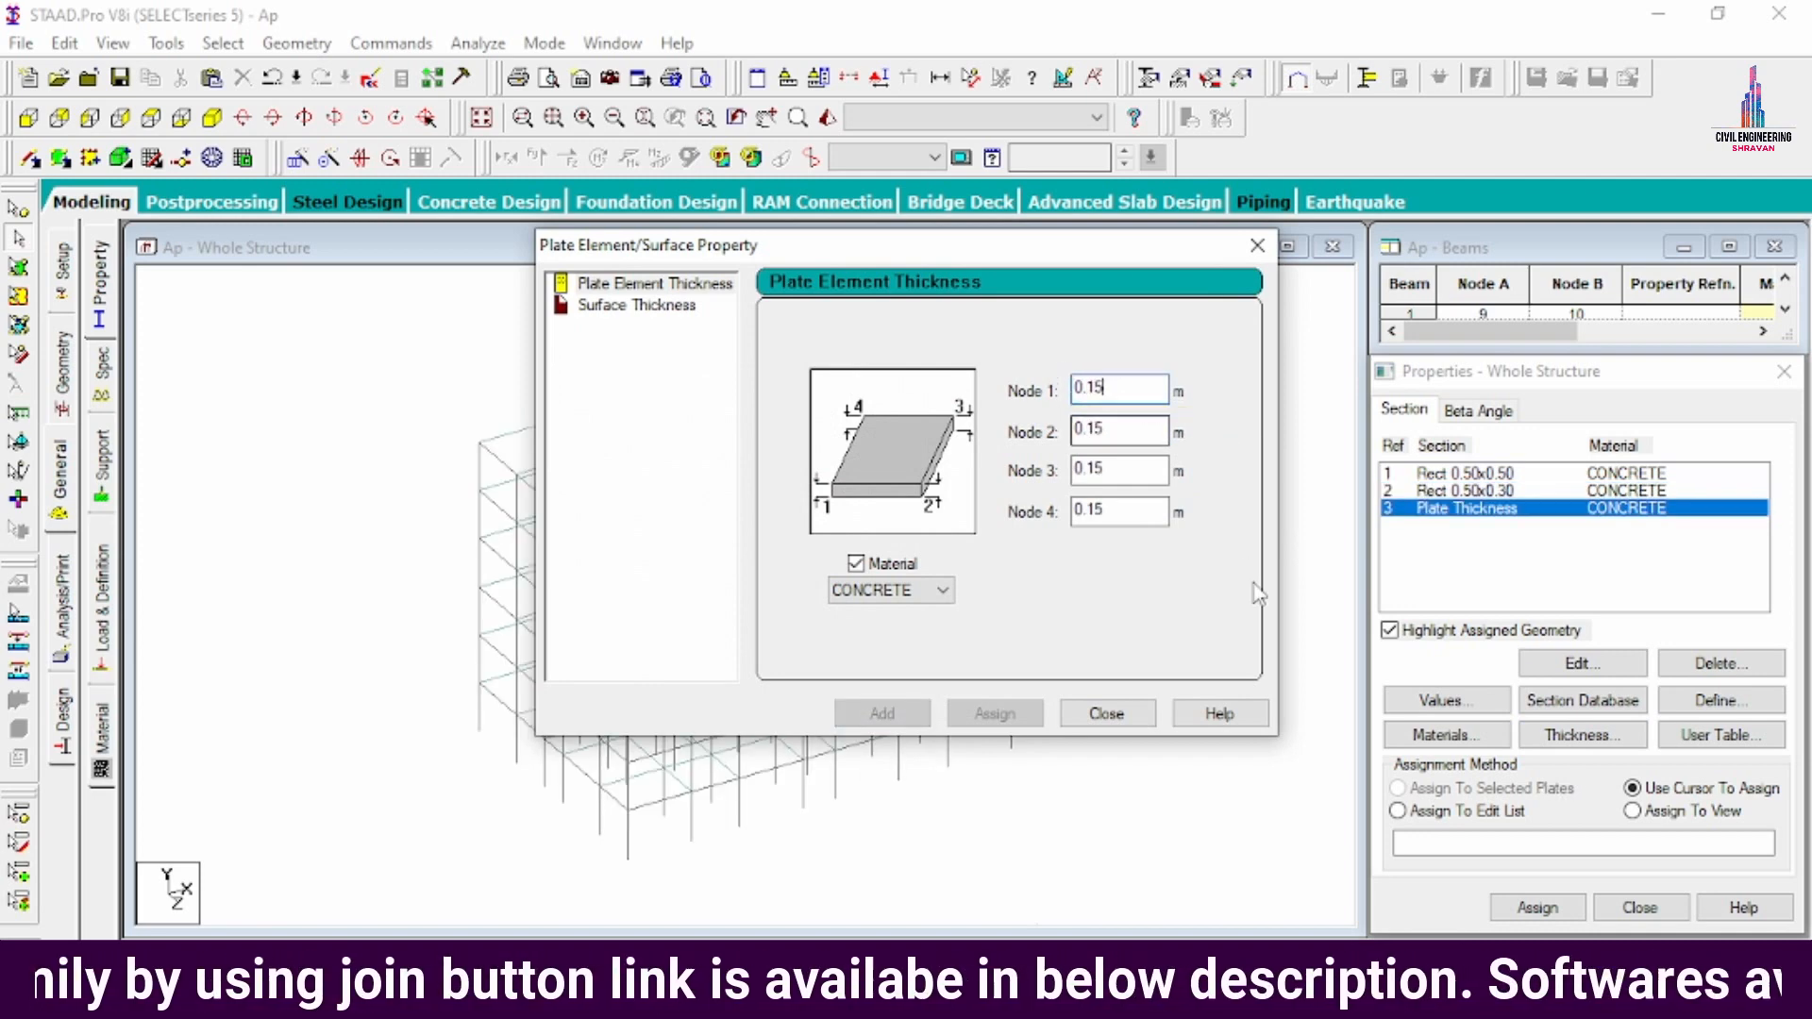
pyautogui.click(1106, 714)
# - Assign the Rect 0.50x0.50 section to all members parallel to Y
pyautogui.click(1453, 473)
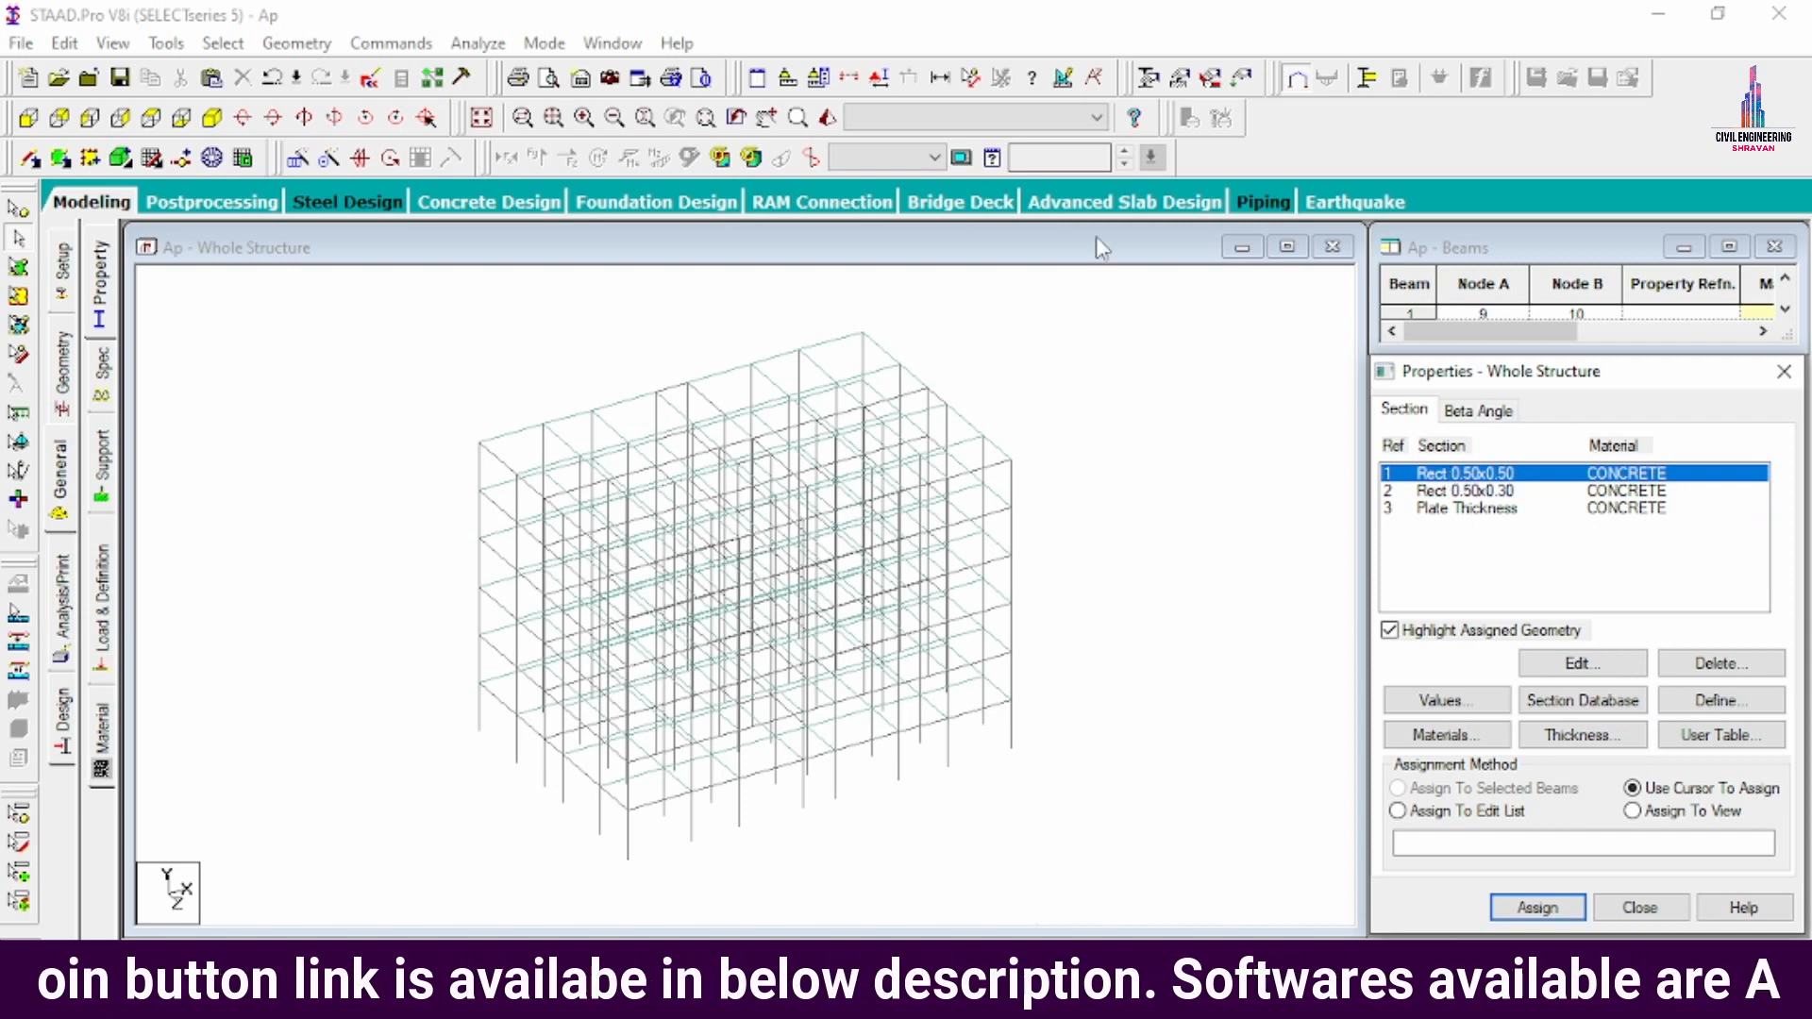
pyautogui.click(224, 44)
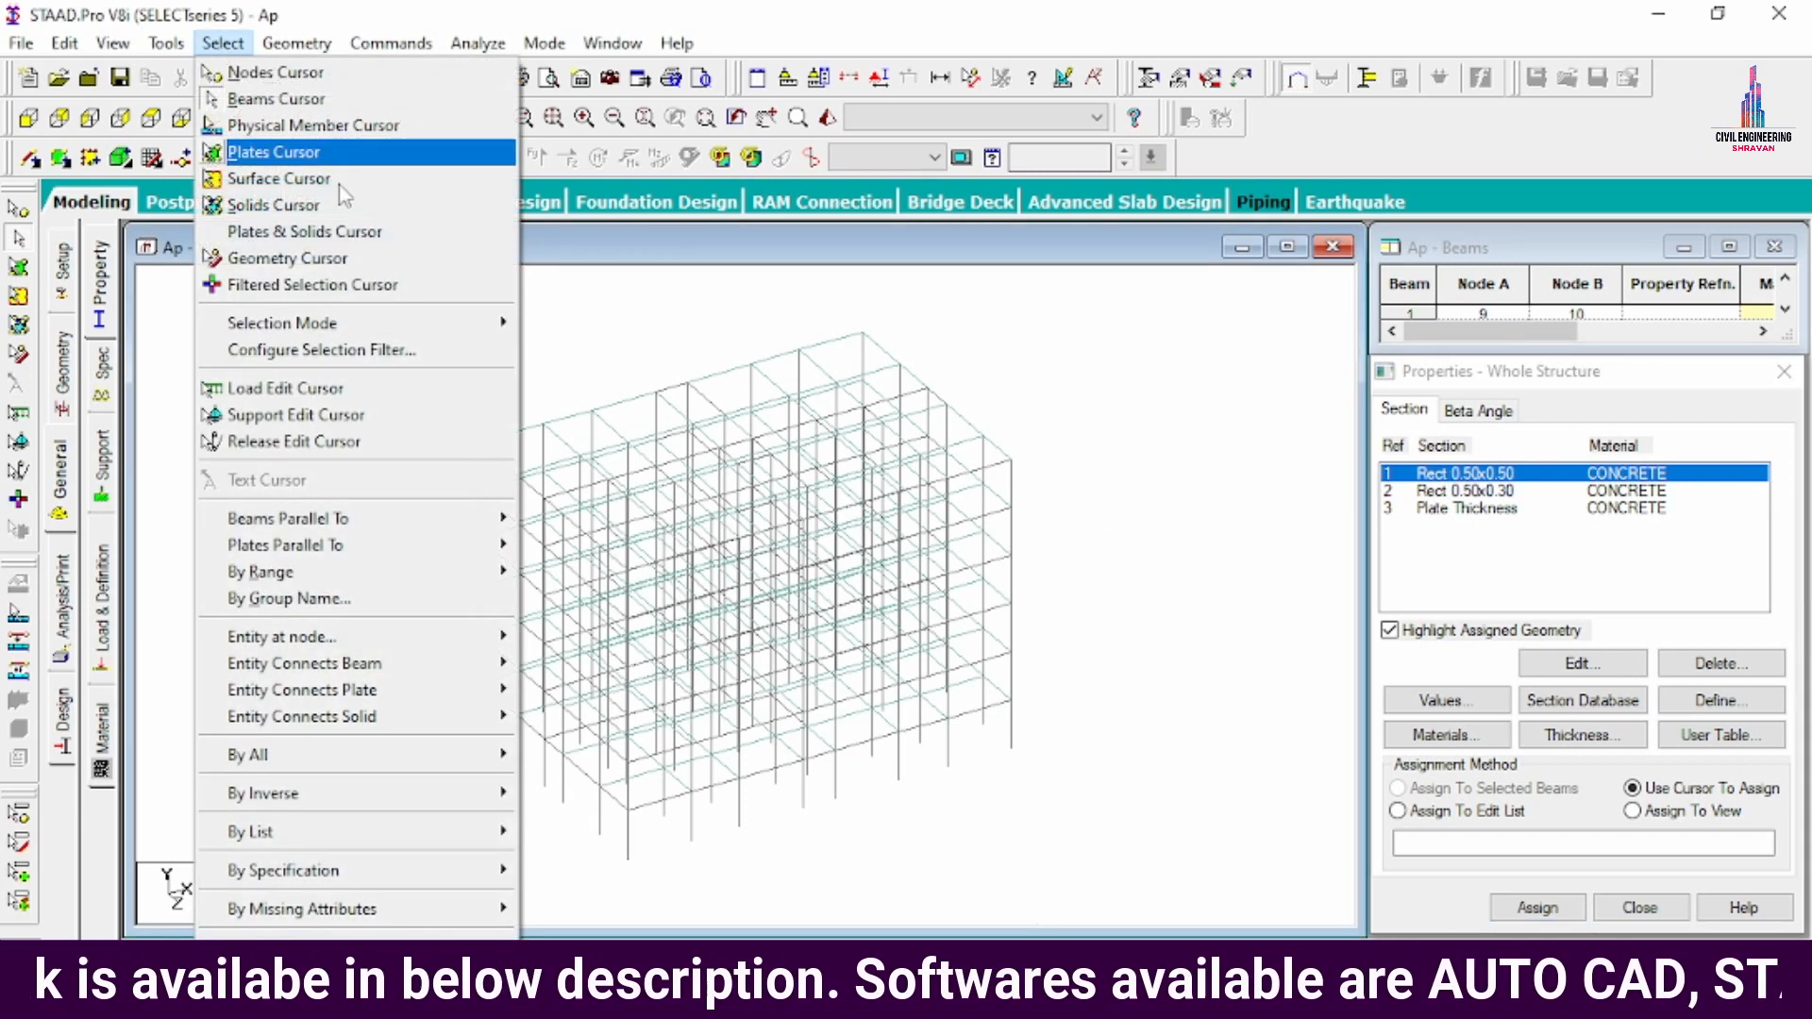
pyautogui.moveTo(356, 526)
pyautogui.click(551, 545)
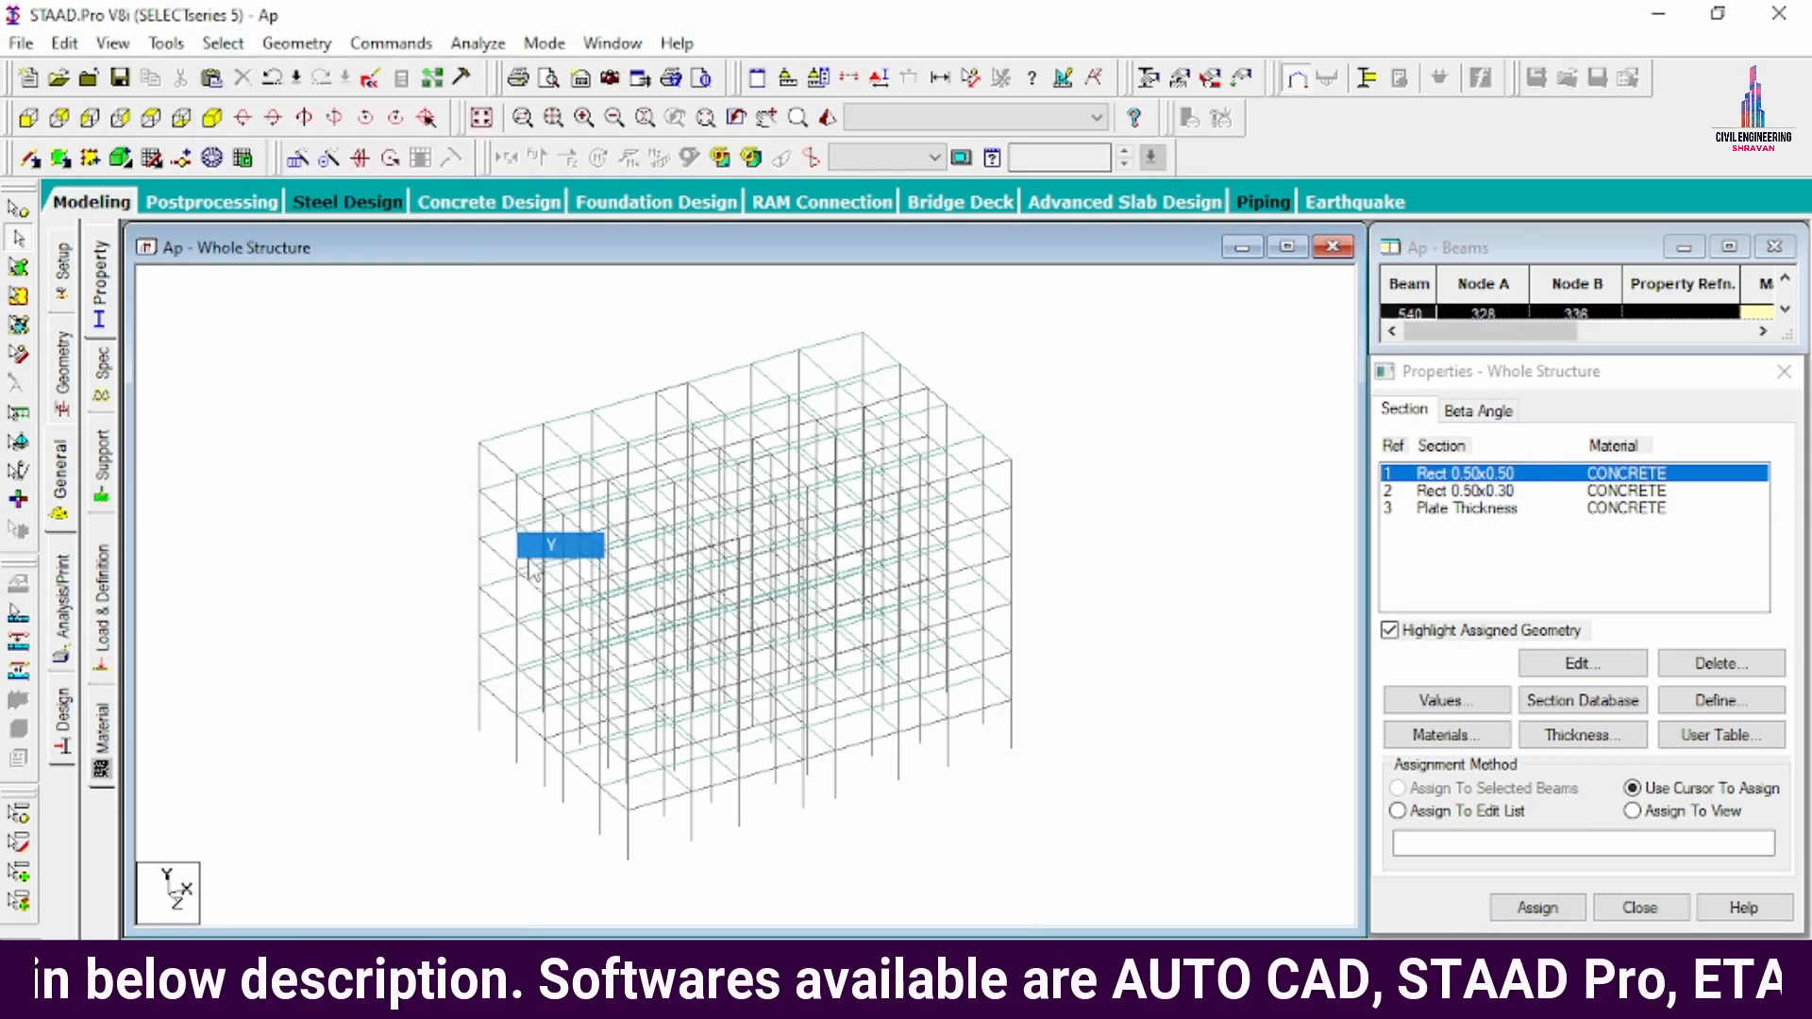
pyautogui.click(1572, 907)
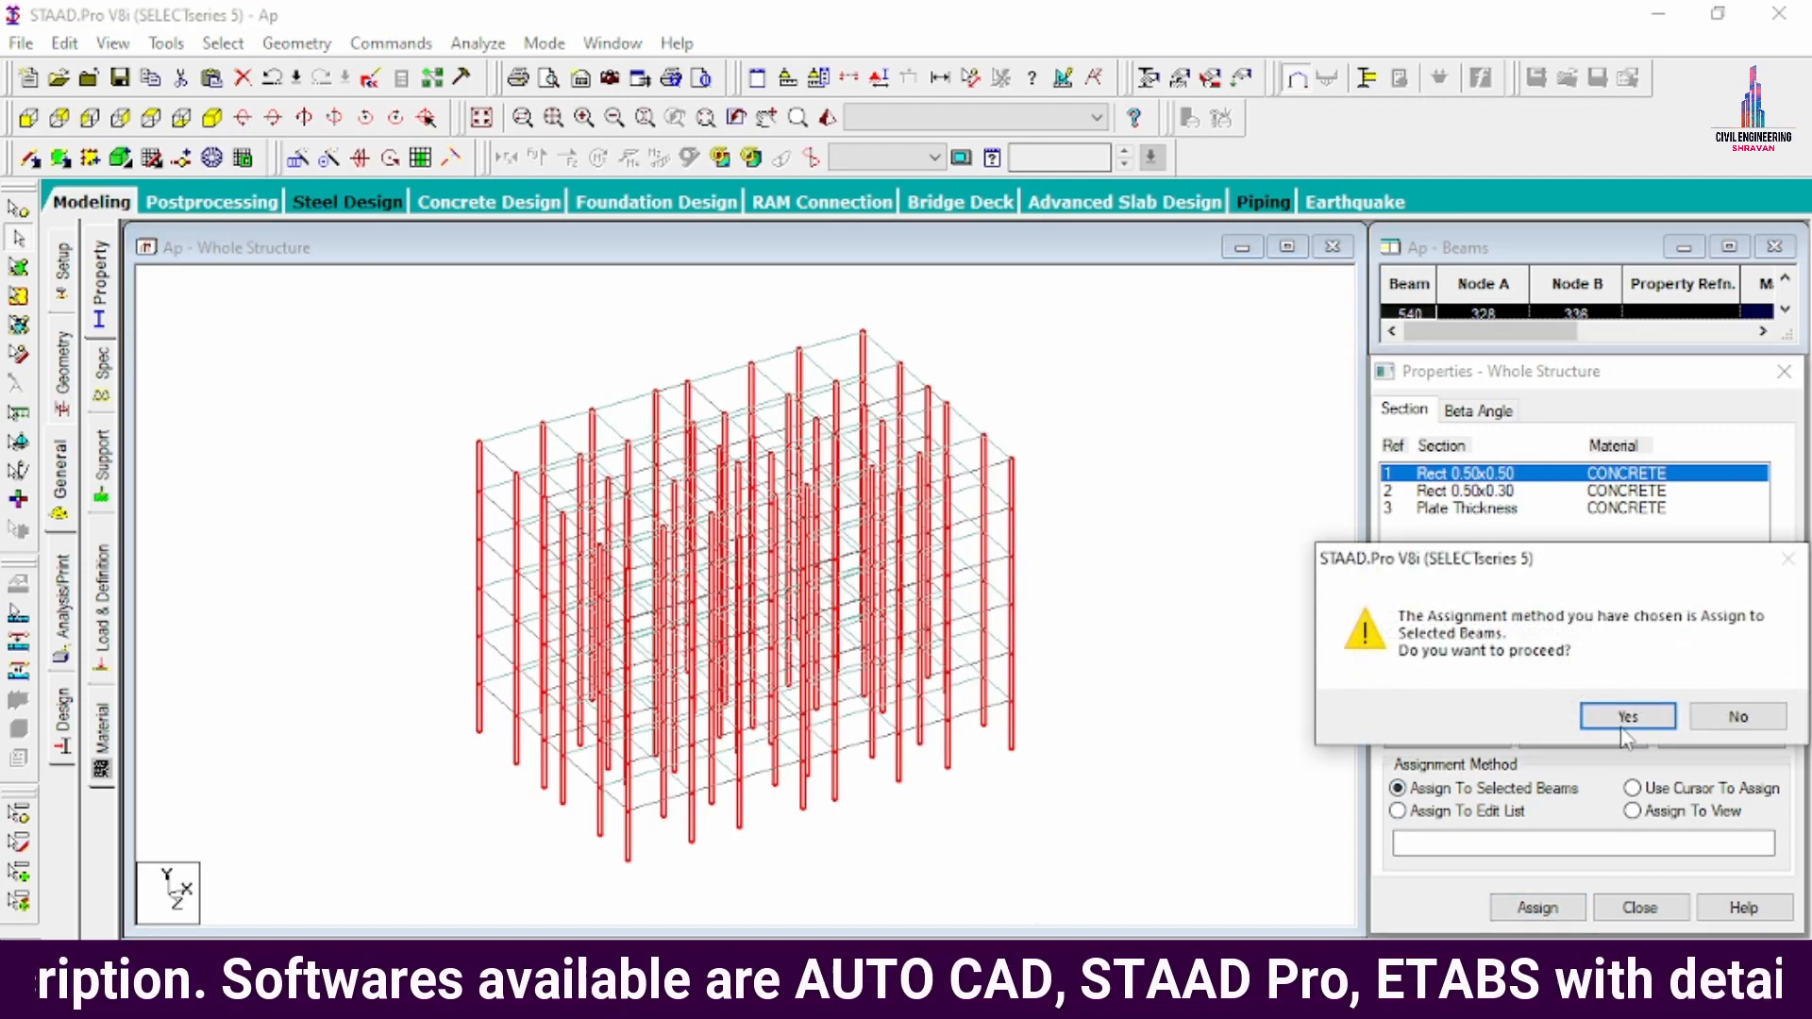
pyautogui.click(1616, 714)
# - Assign the Rect 0.50x0.30 section to all beams parallel to X and Z
pyautogui.click(1462, 493)
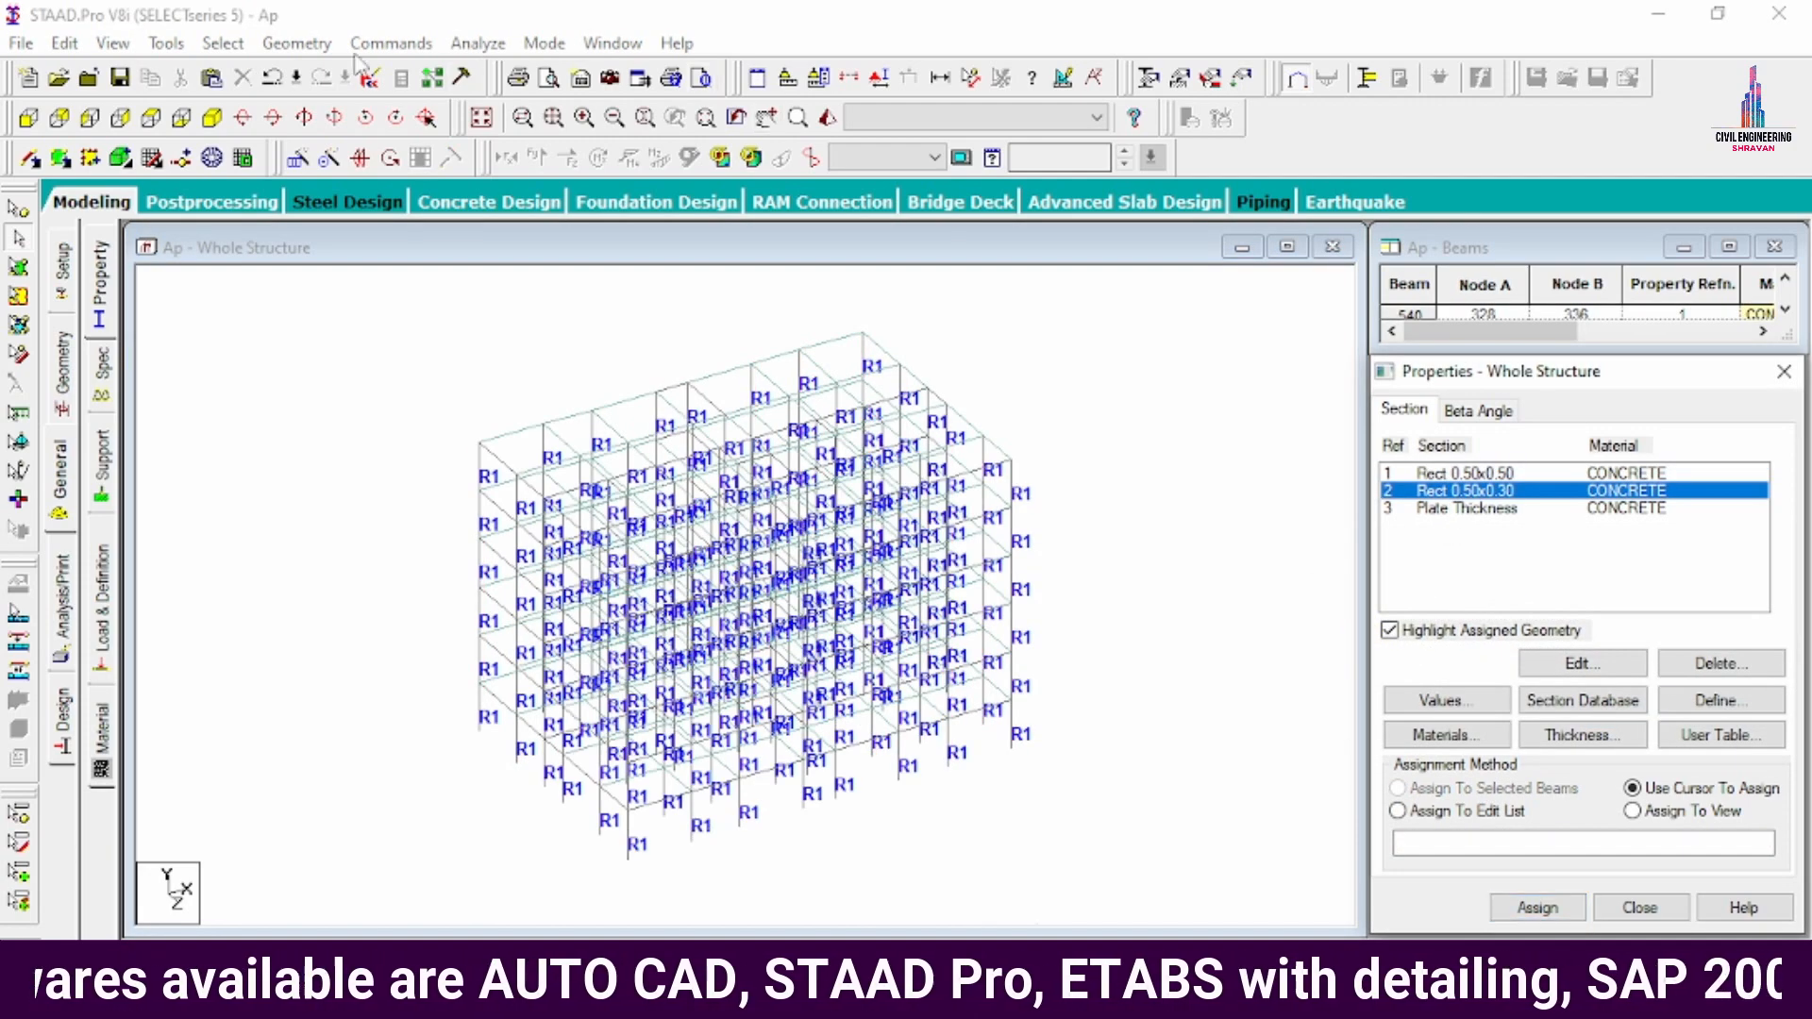
pyautogui.click(222, 43)
pyautogui.moveTo(383, 519)
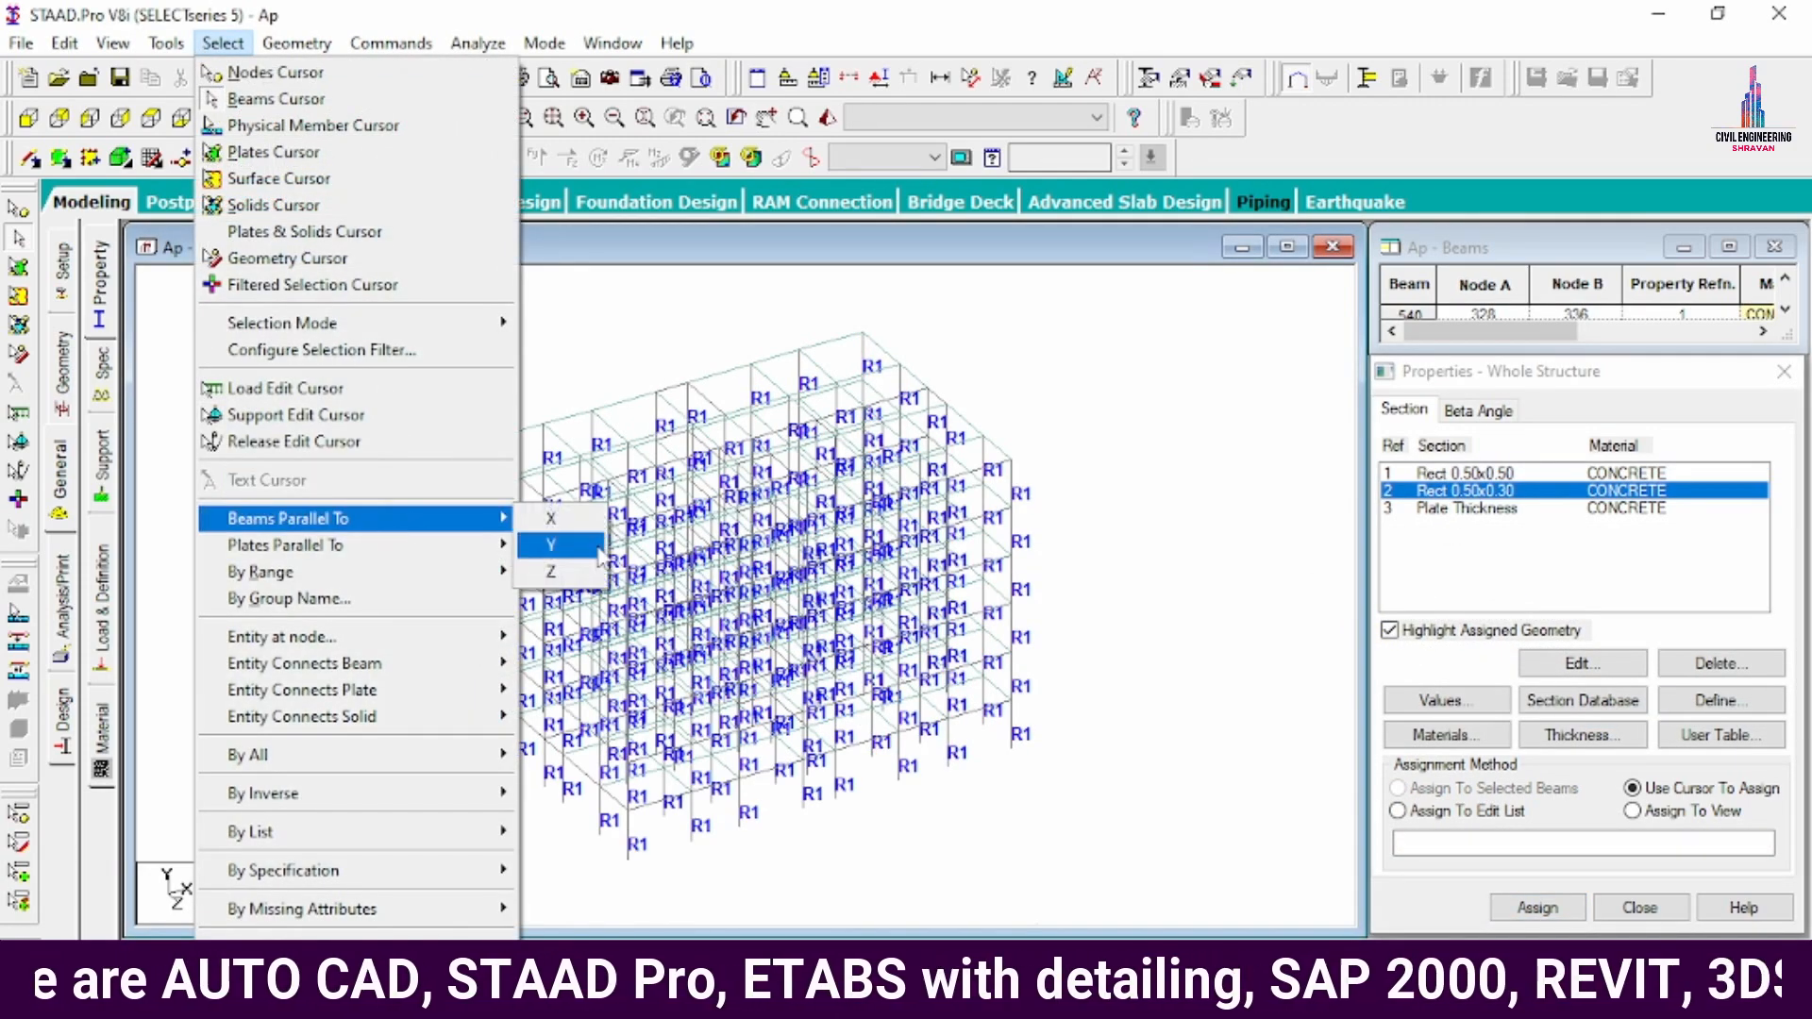
pyautogui.click(552, 519)
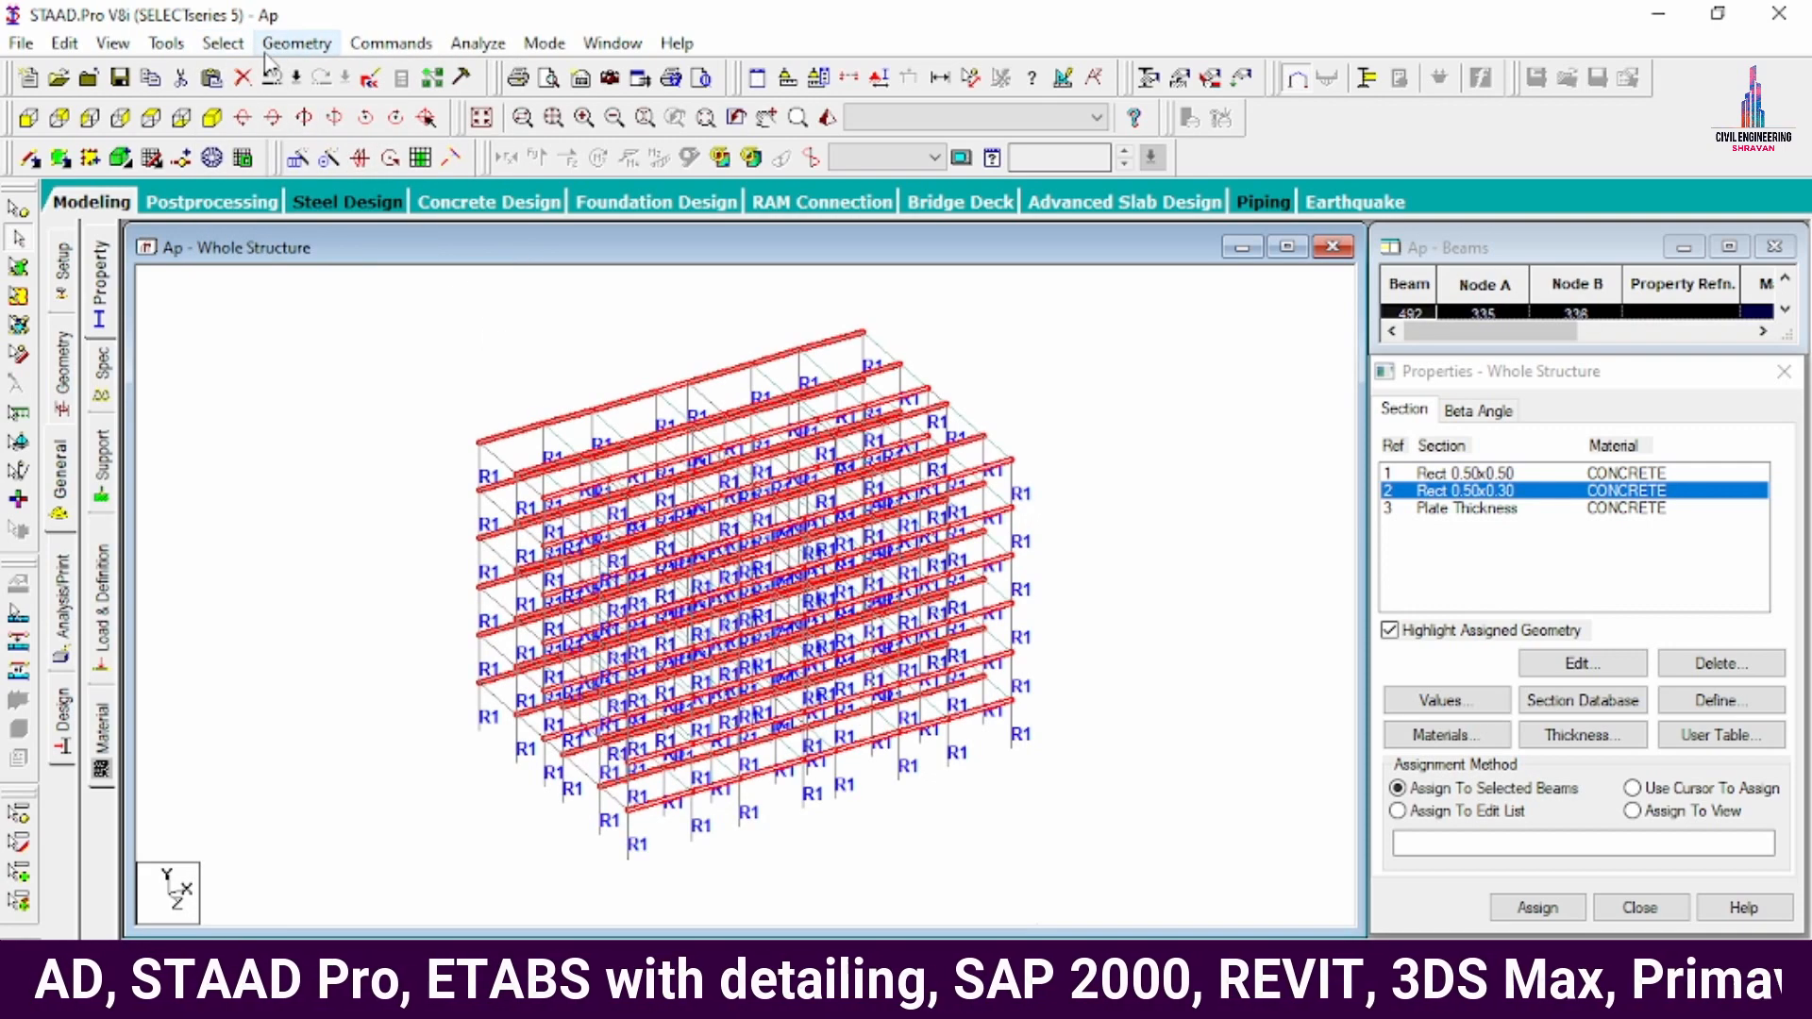
pyautogui.click(223, 44)
pyautogui.moveTo(283, 519)
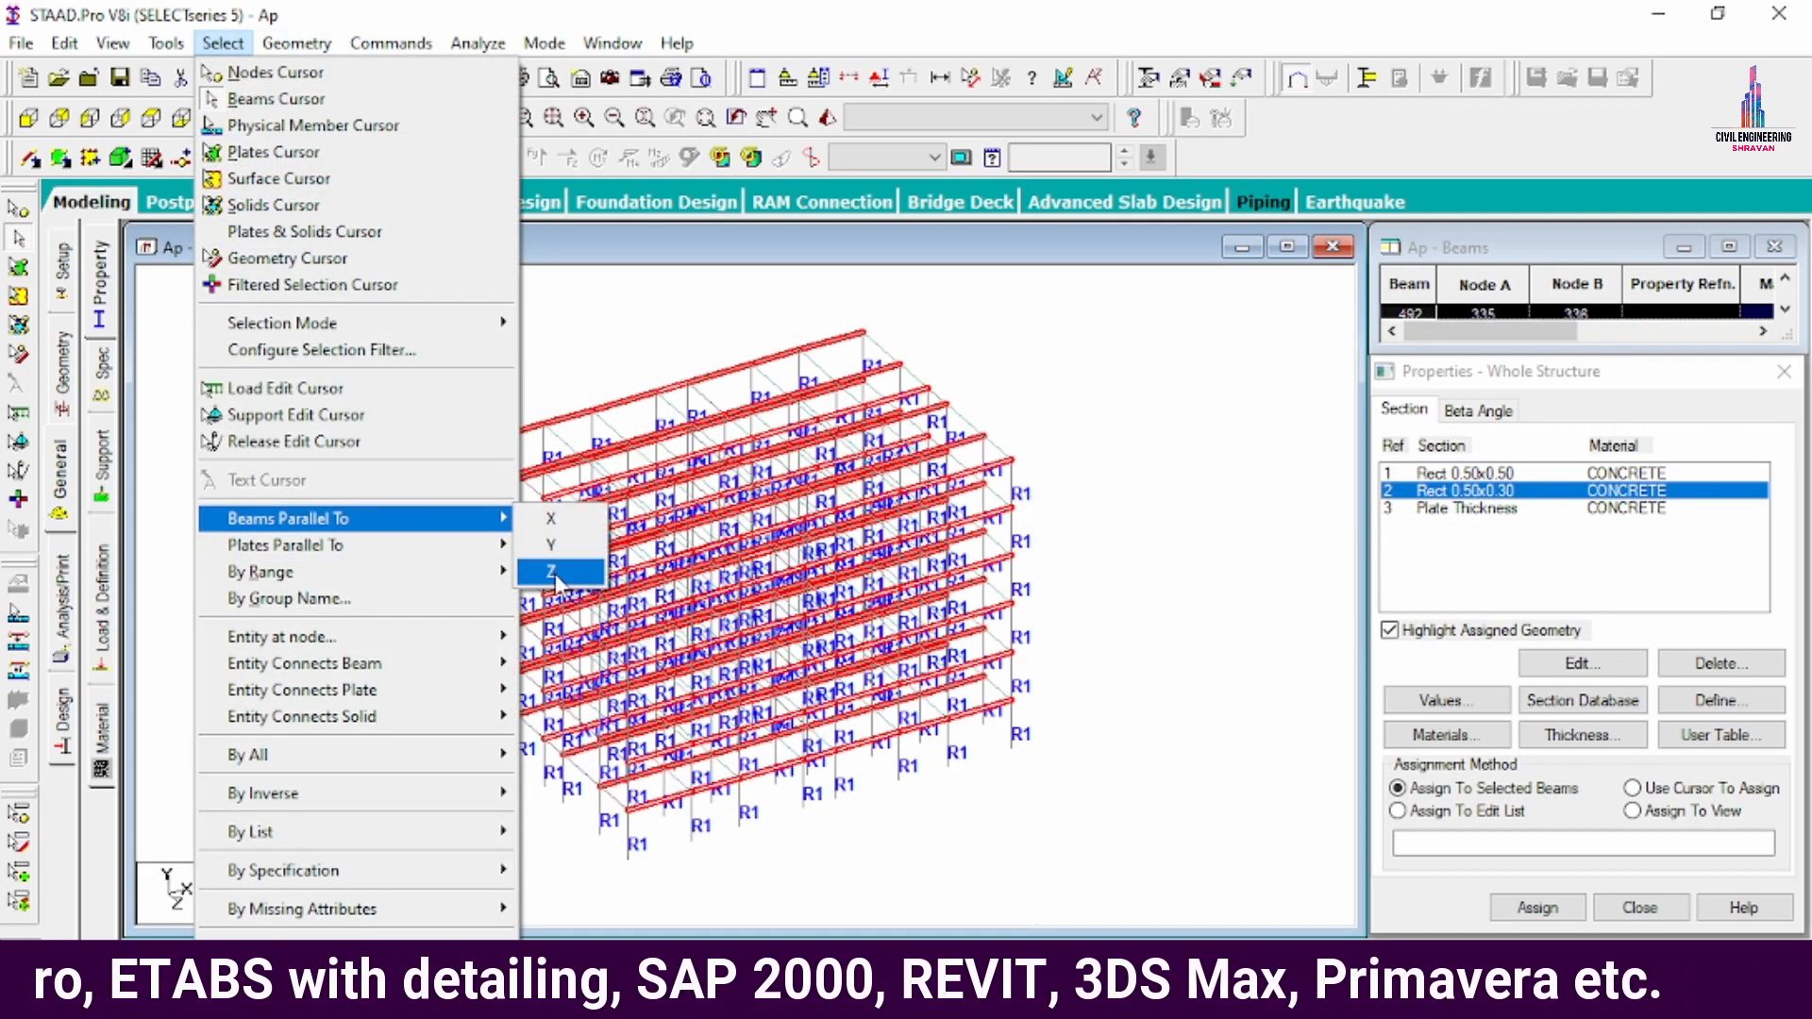
pyautogui.click(552, 572)
pyautogui.click(1538, 907)
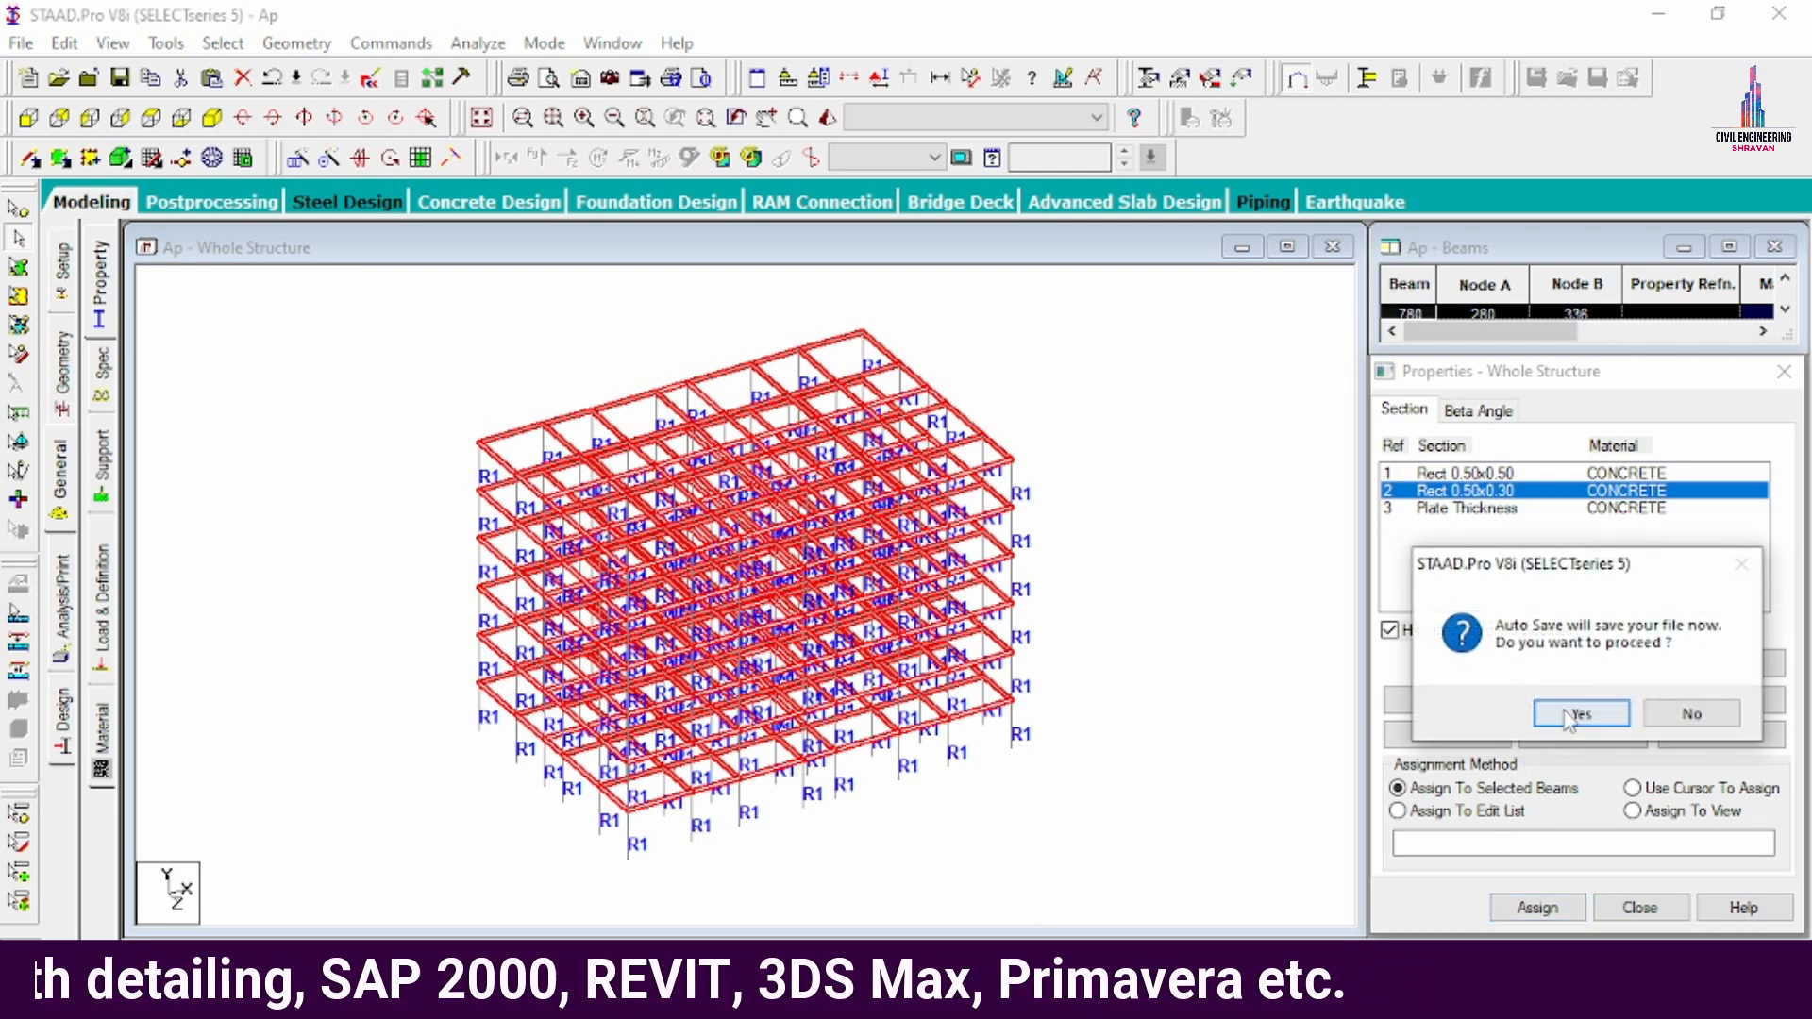
pyautogui.click(1568, 718)
pyautogui.click(760, 531)
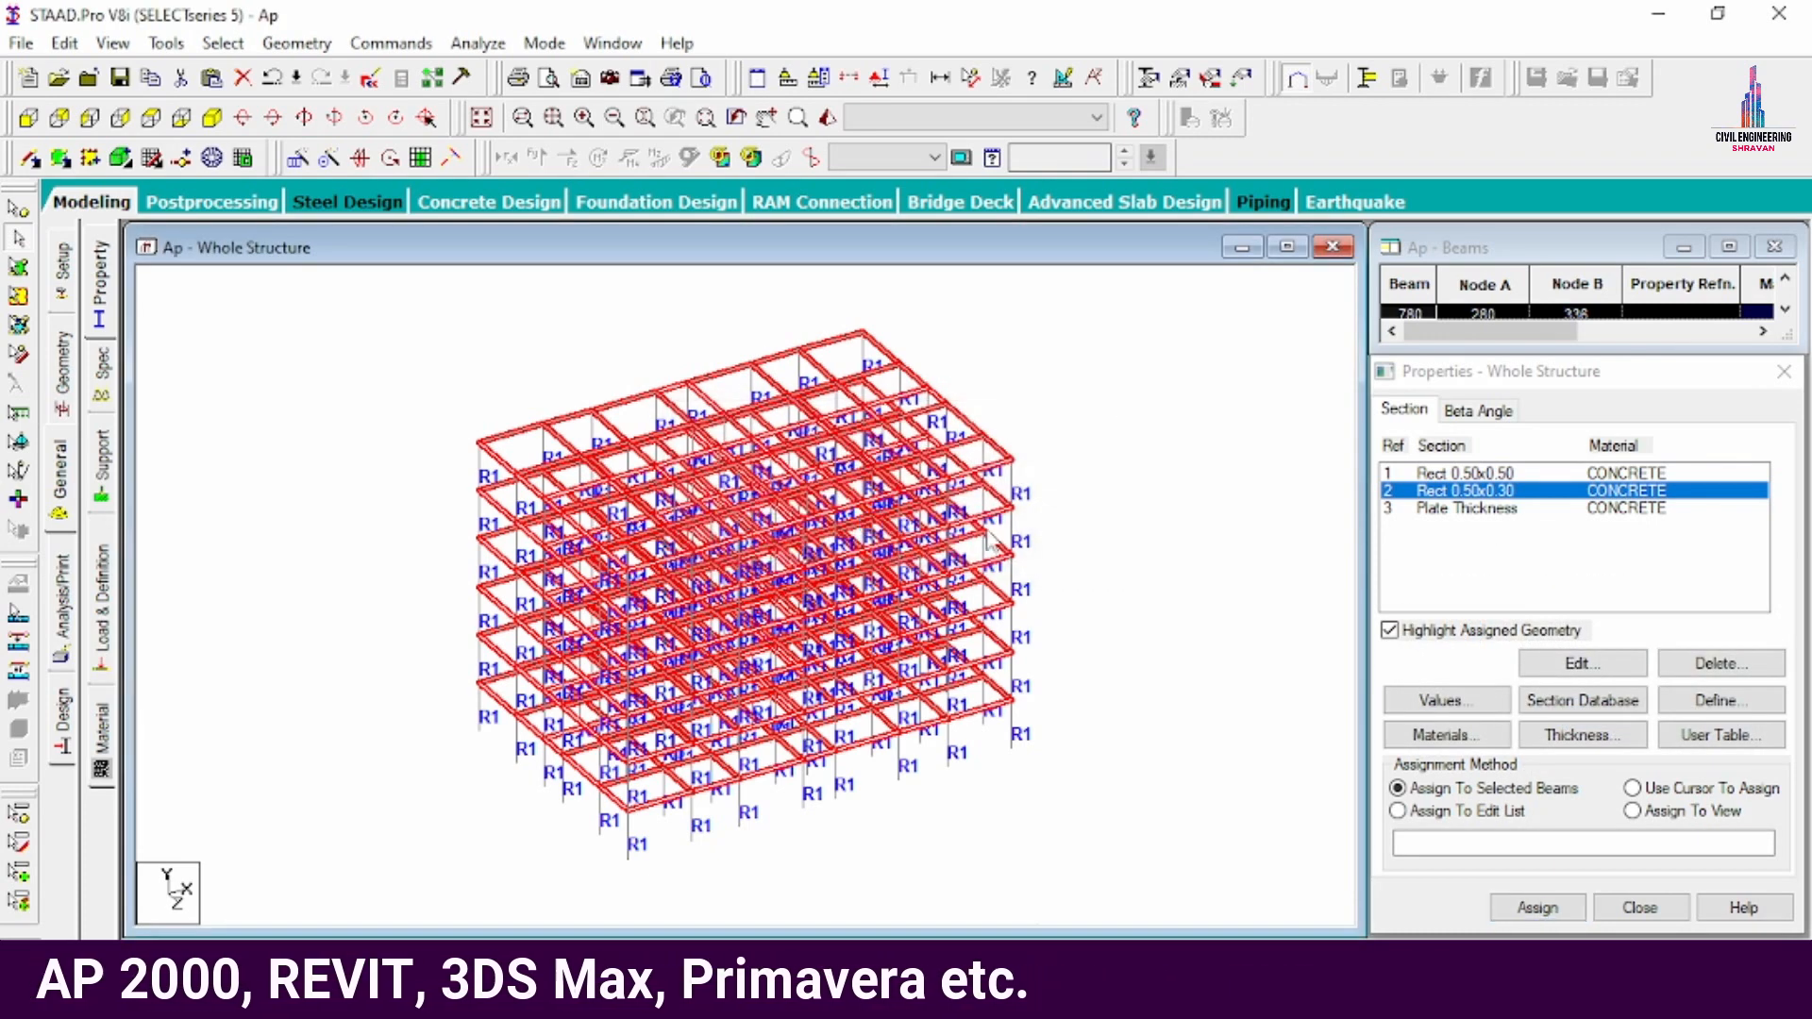
pyautogui.click(1537, 907)
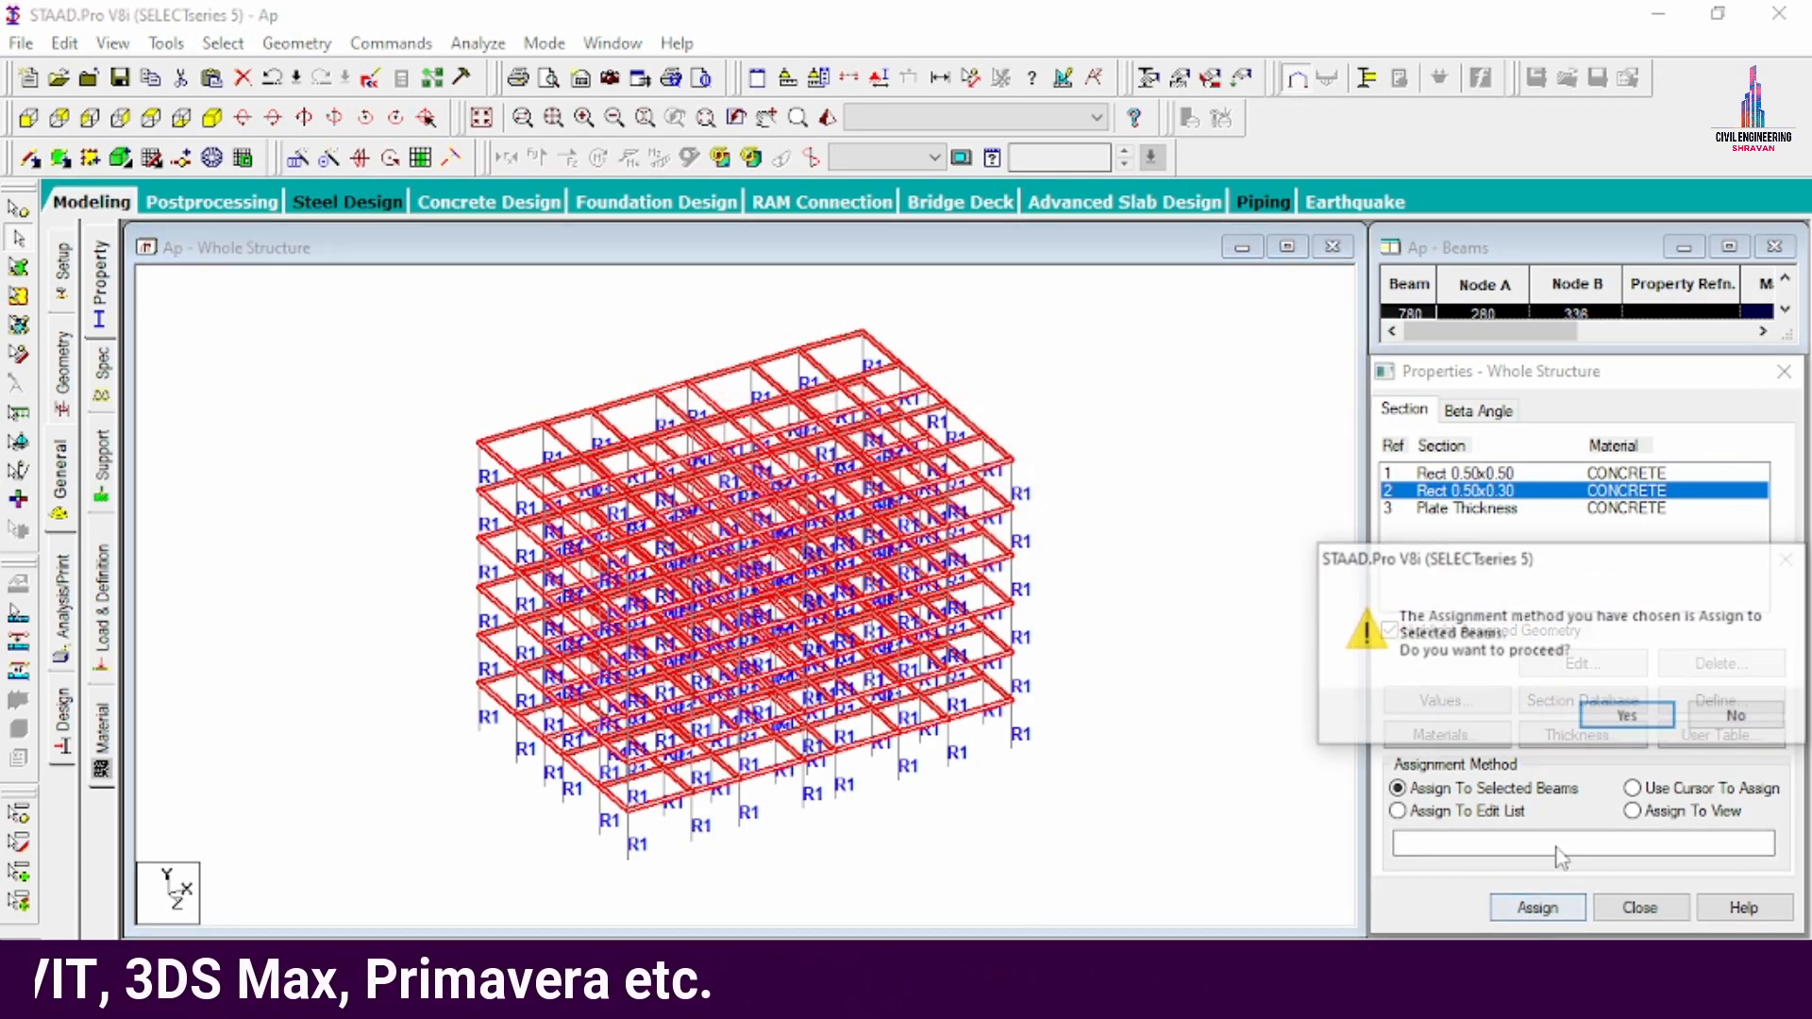
pyautogui.click(1610, 714)
# - Assign the plate thickness property to all plates in the view
pyautogui.click(1406, 508)
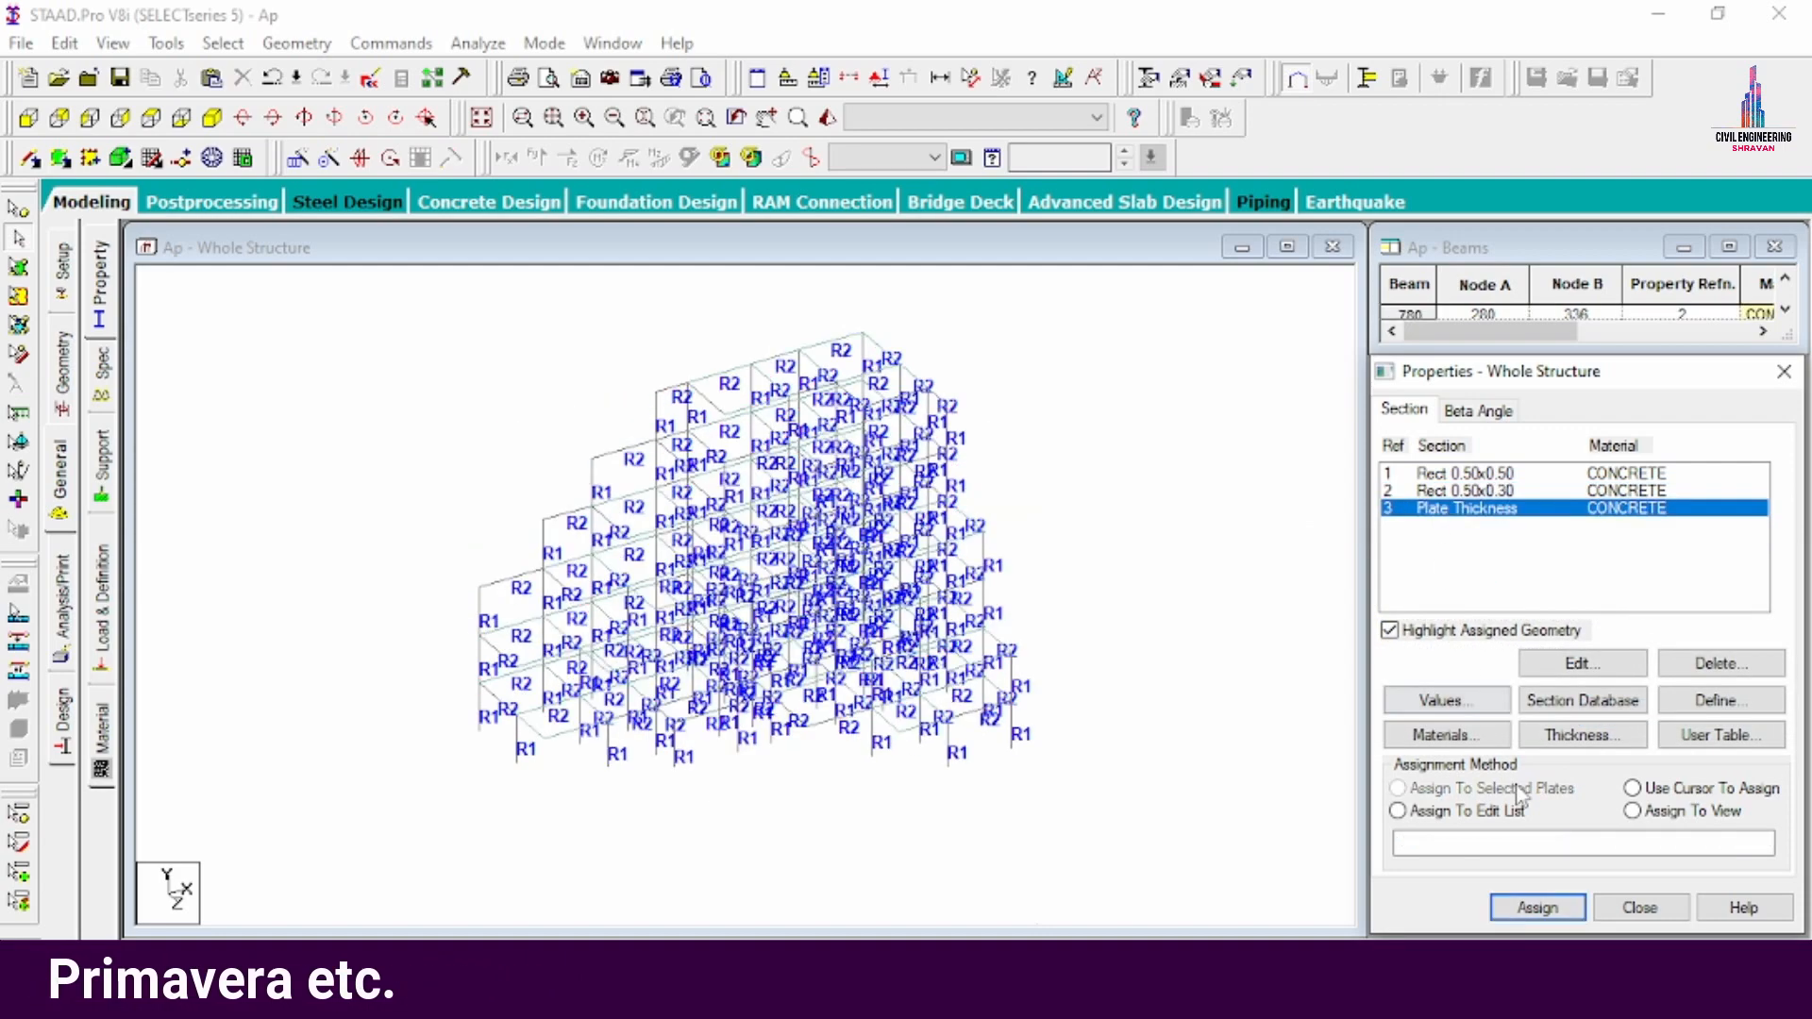
pyautogui.click(1632, 810)
pyautogui.click(1538, 907)
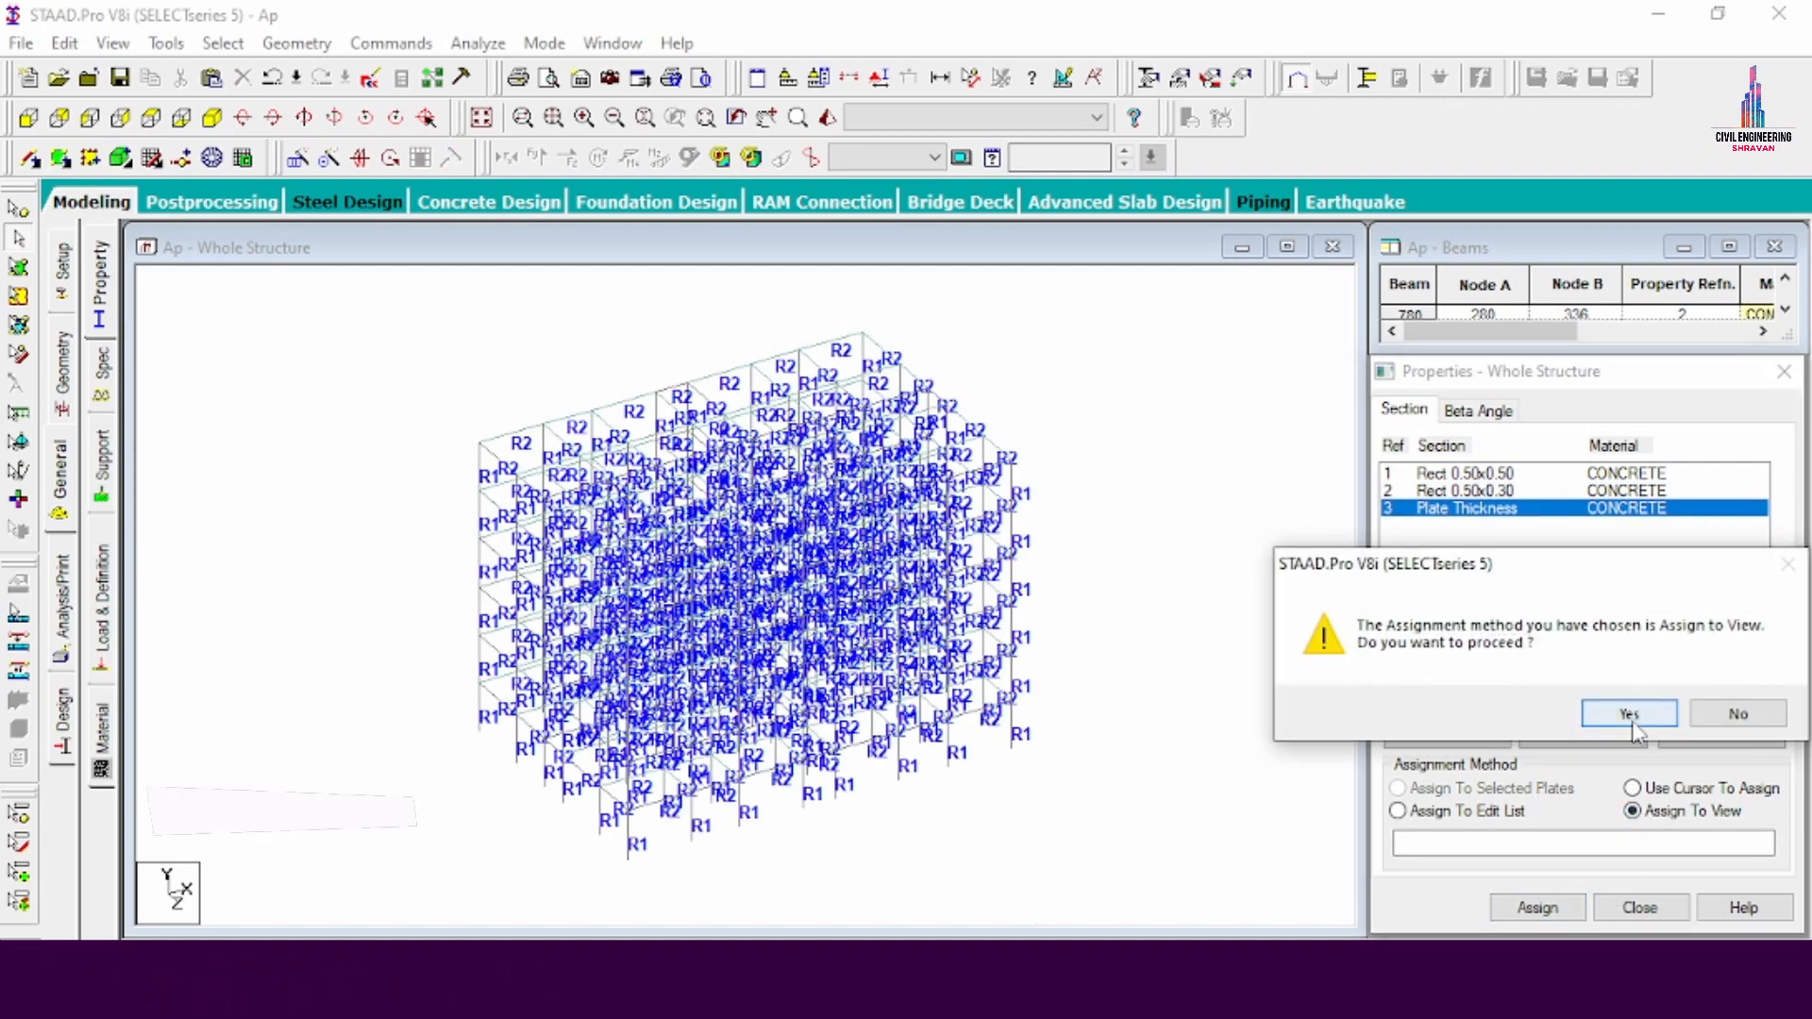
pyautogui.click(1606, 712)
# - Create a fixed support definition for the structure
pyautogui.click(85, 112)
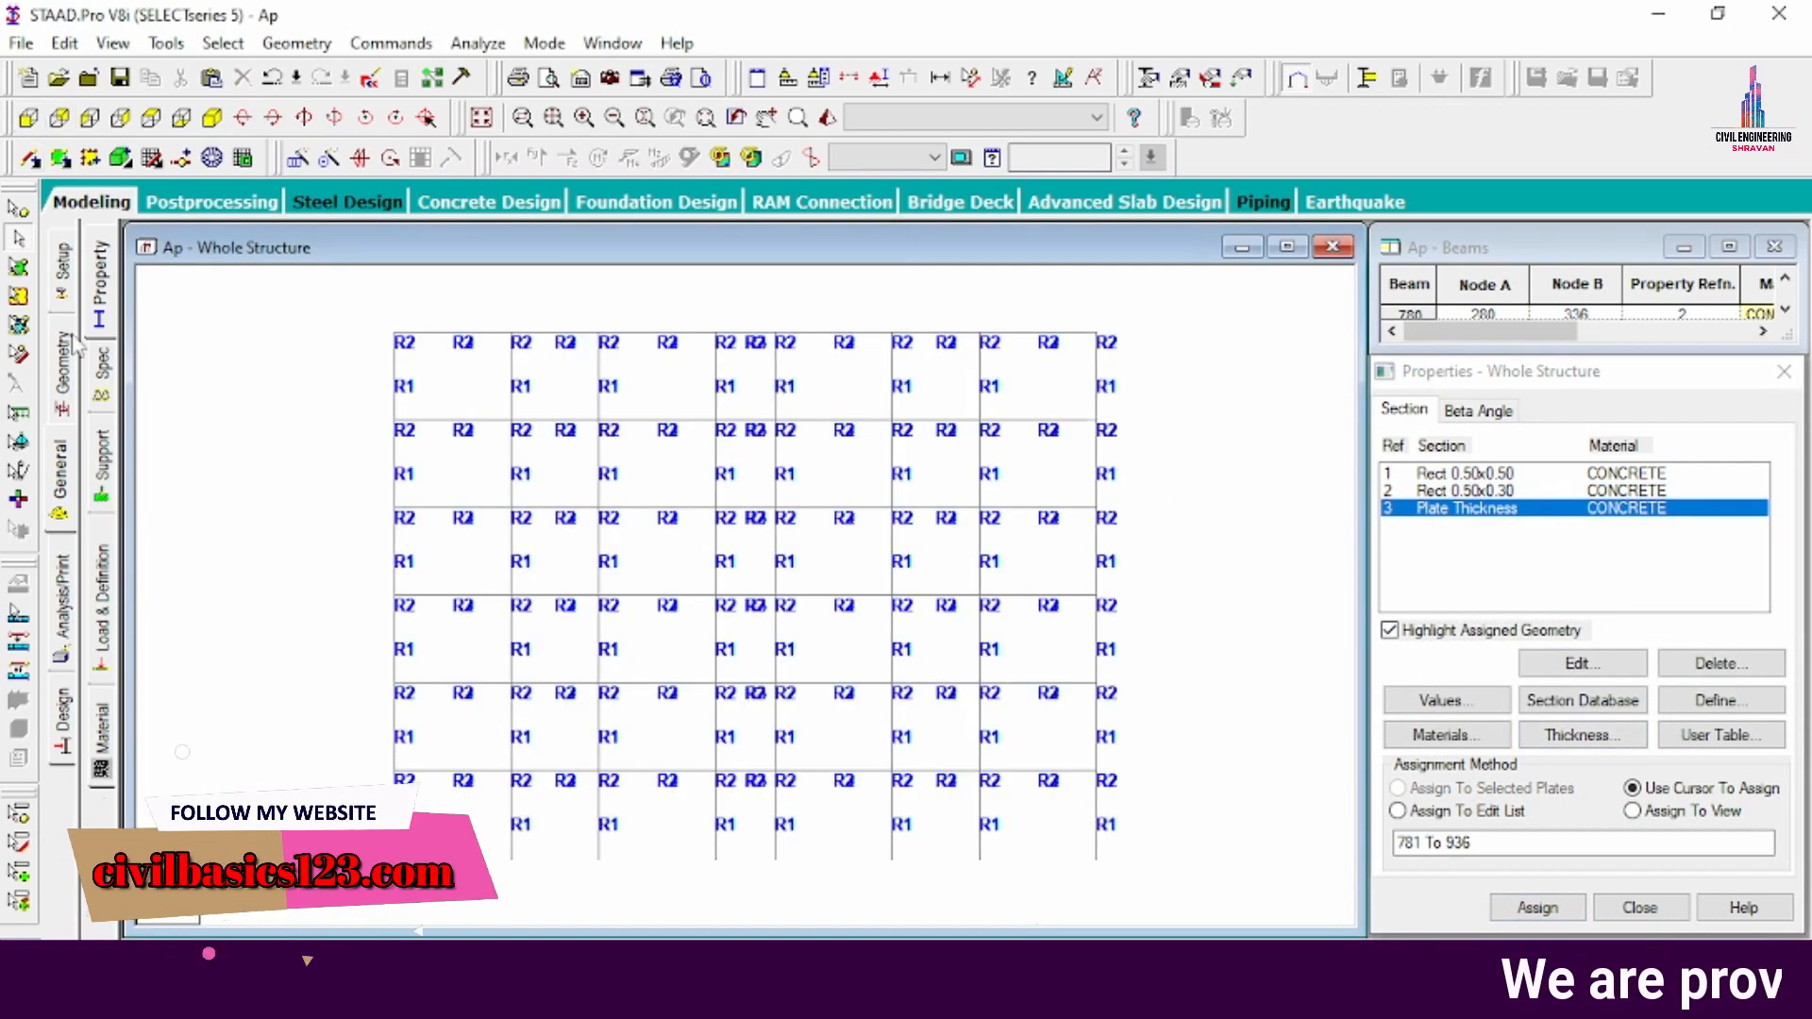
pyautogui.click(102, 472)
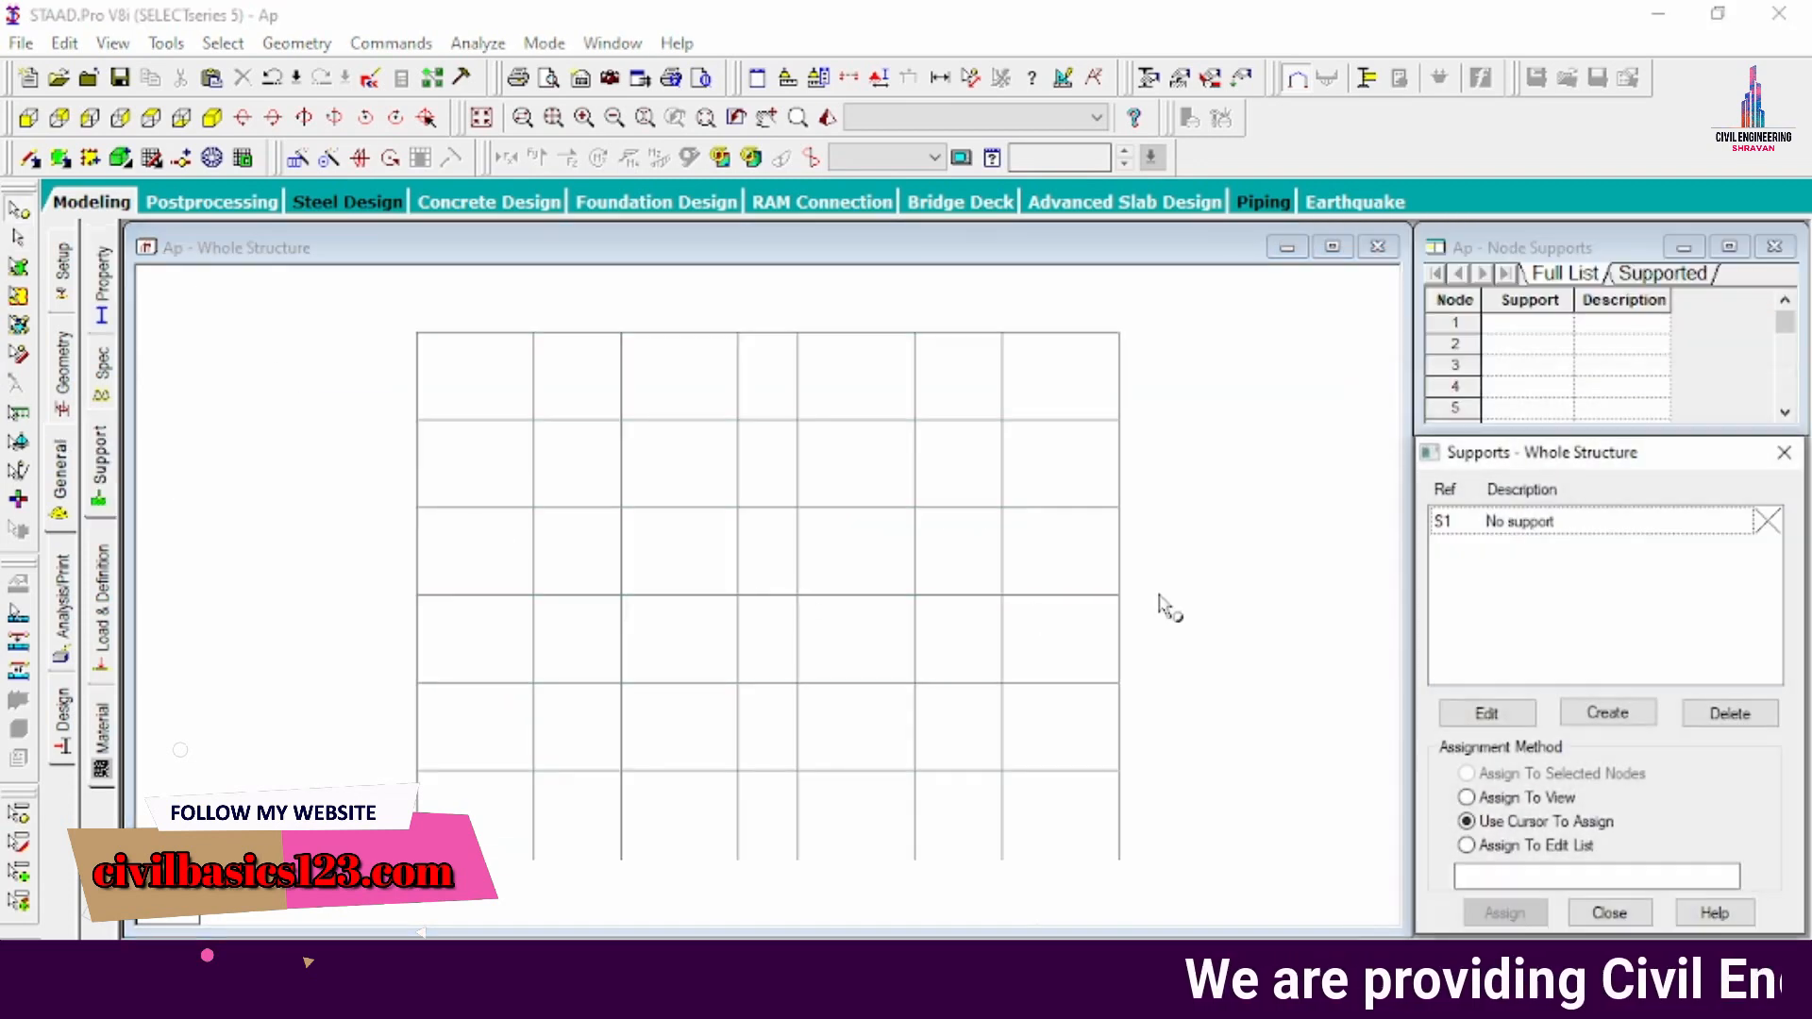
pyautogui.click(1607, 713)
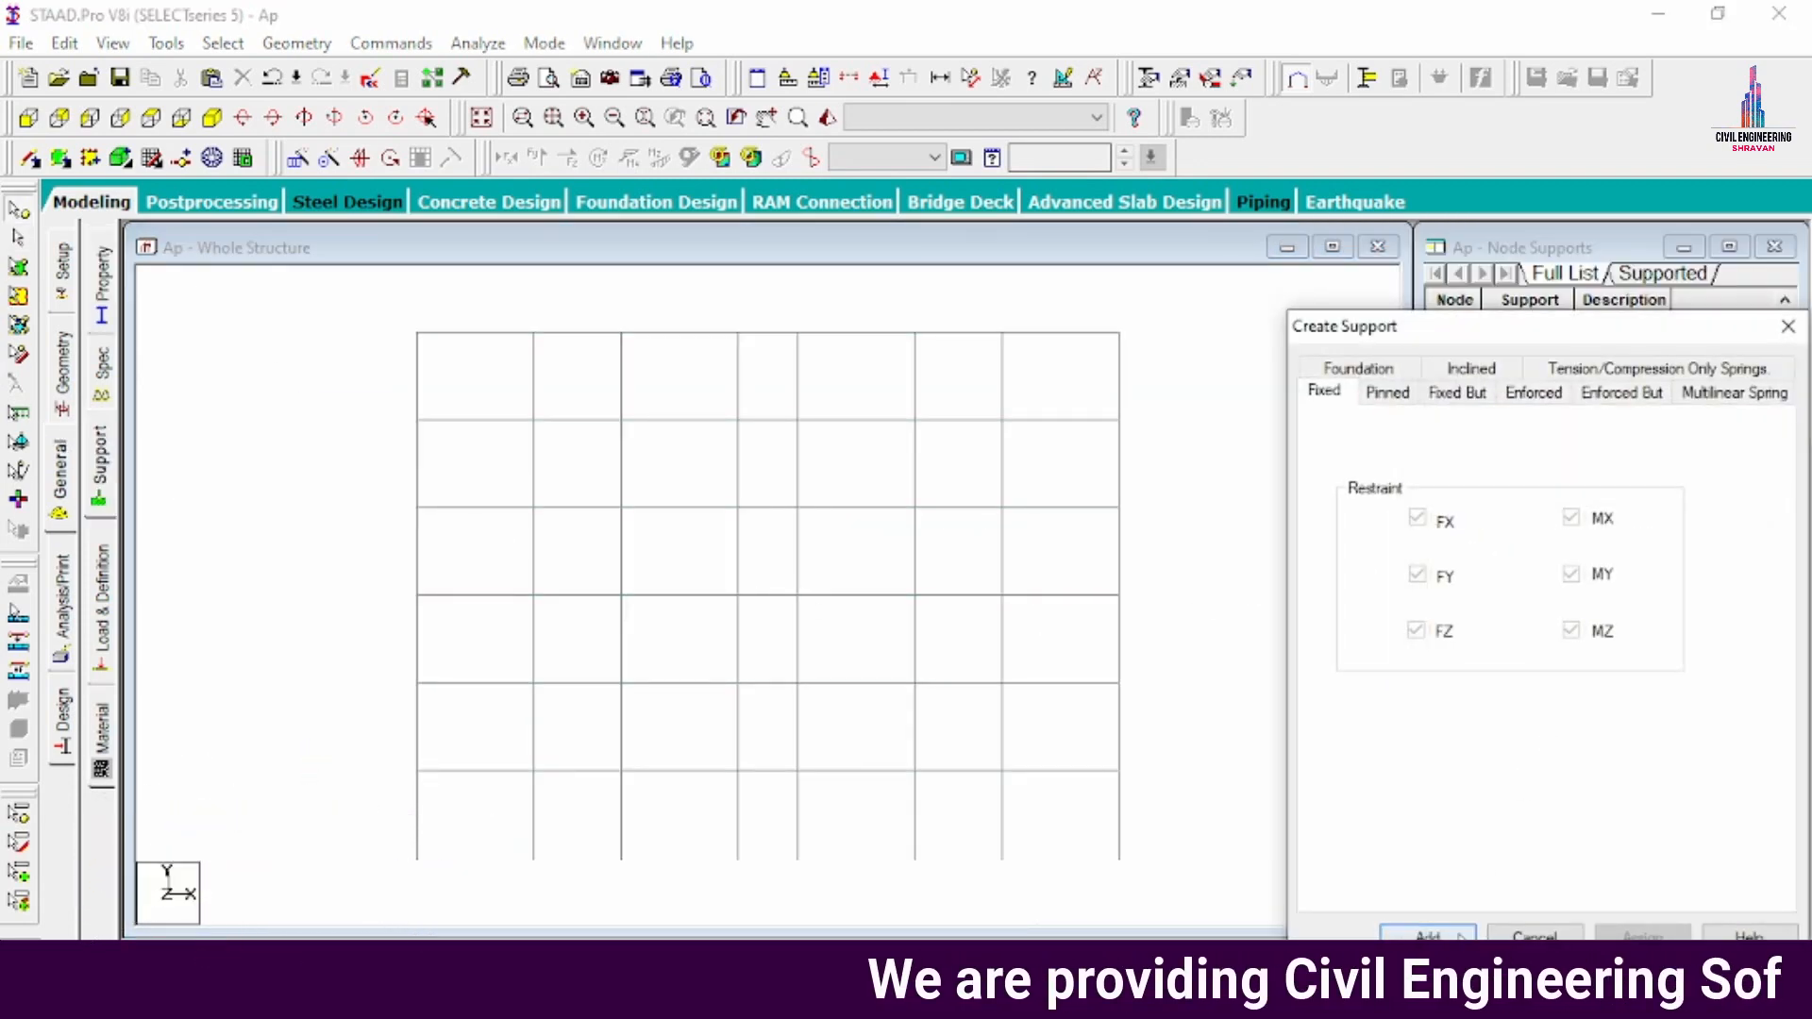
pyautogui.click(1425, 934)
# - Assign the fixed support S2 to all the column base nodes at the bottom of the frame
pyautogui.click(1534, 552)
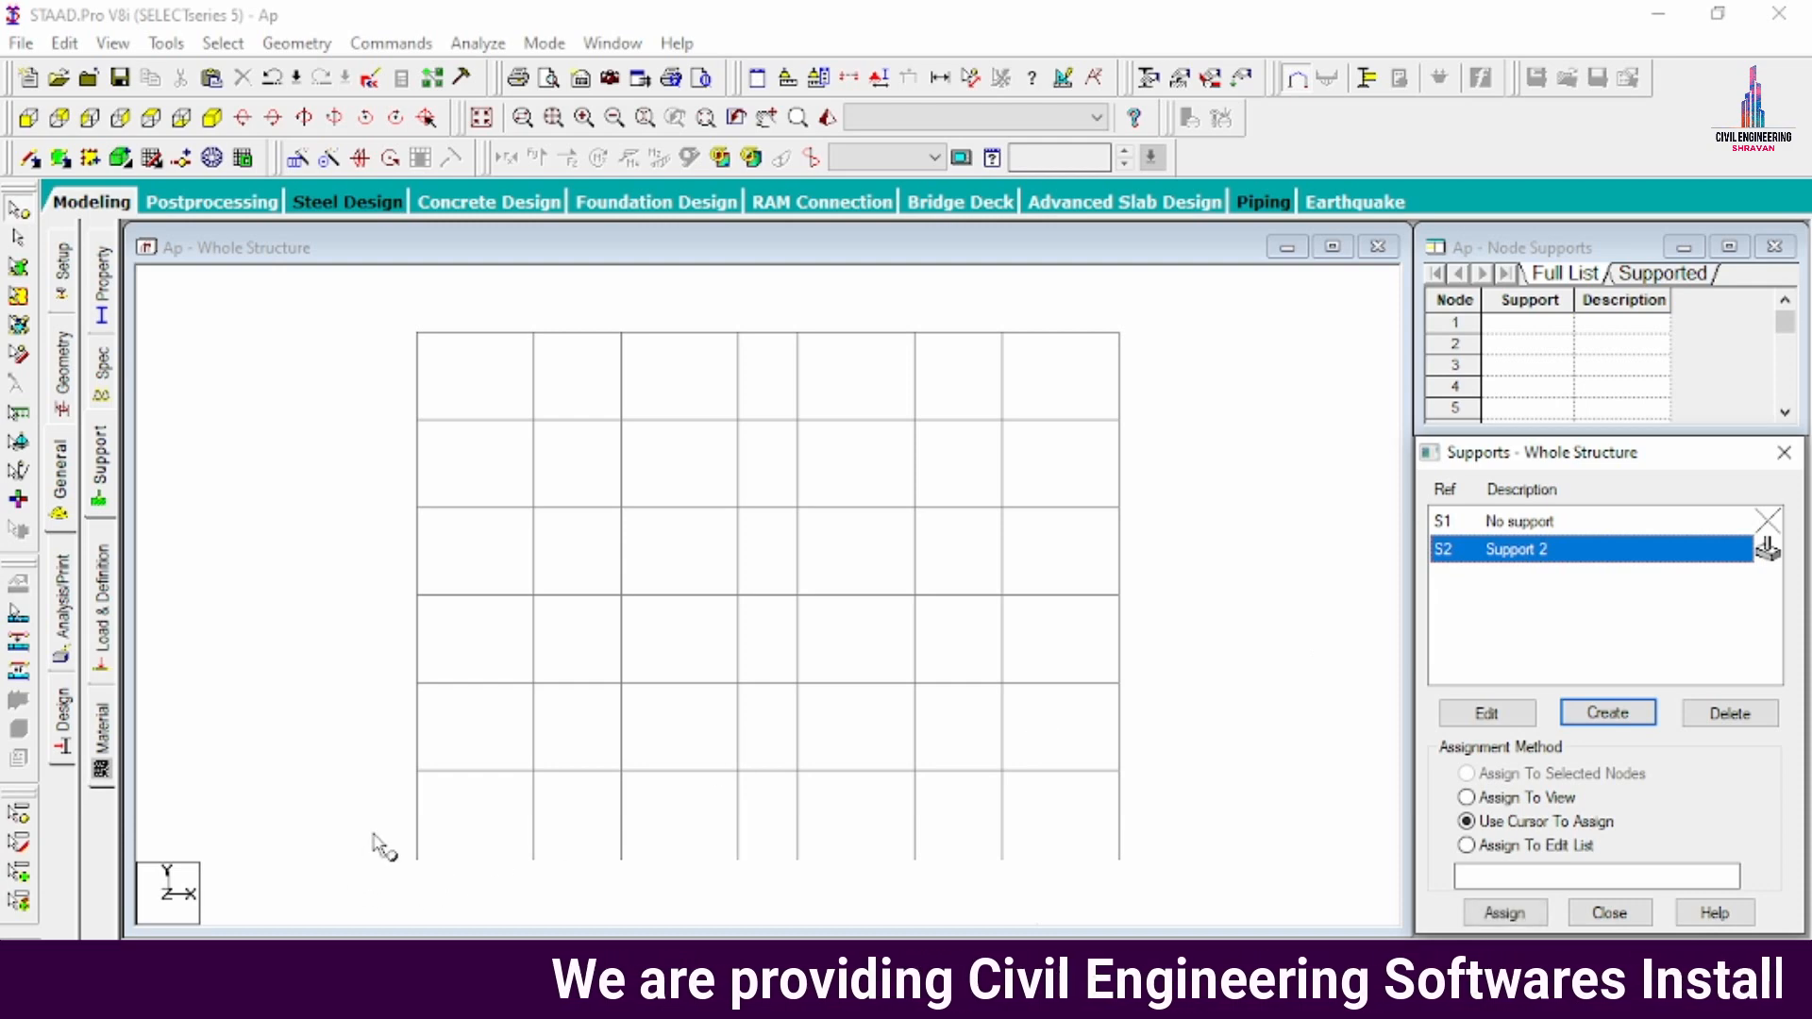
pyautogui.moveTo(375, 832); pyautogui.dragTo(1345, 929)
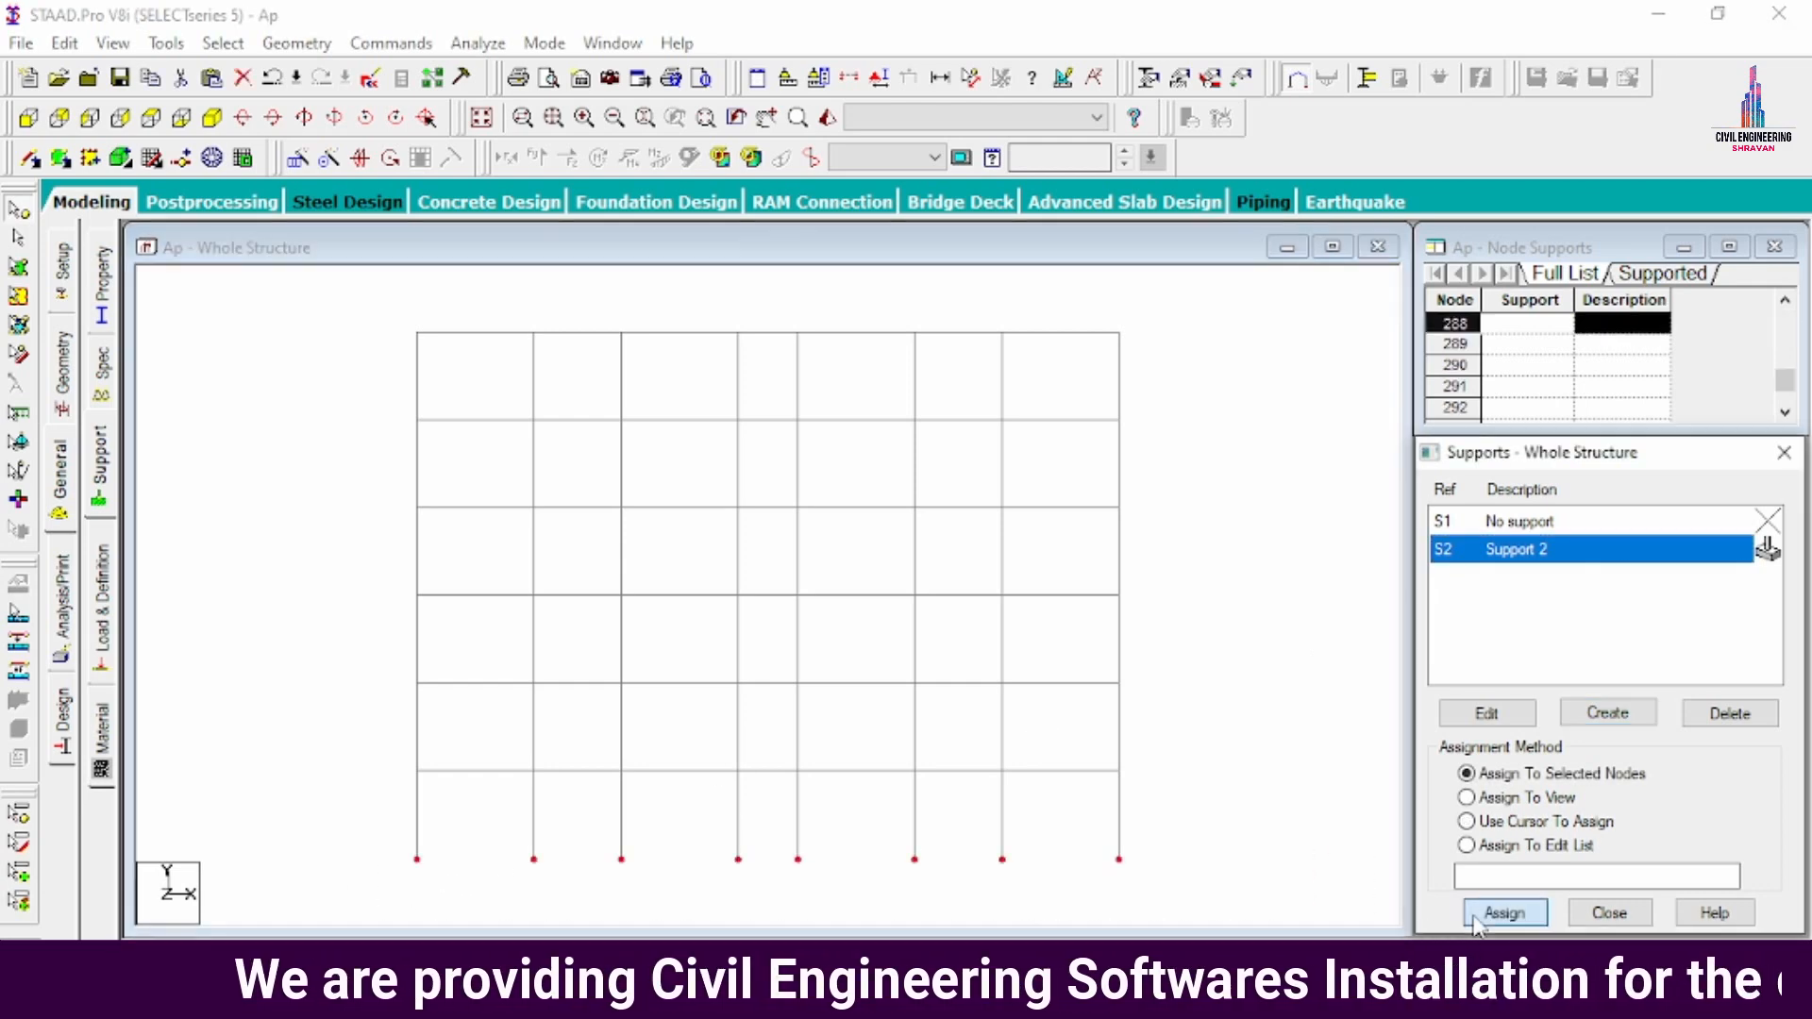
pyautogui.click(1504, 913)
pyautogui.click(1604, 757)
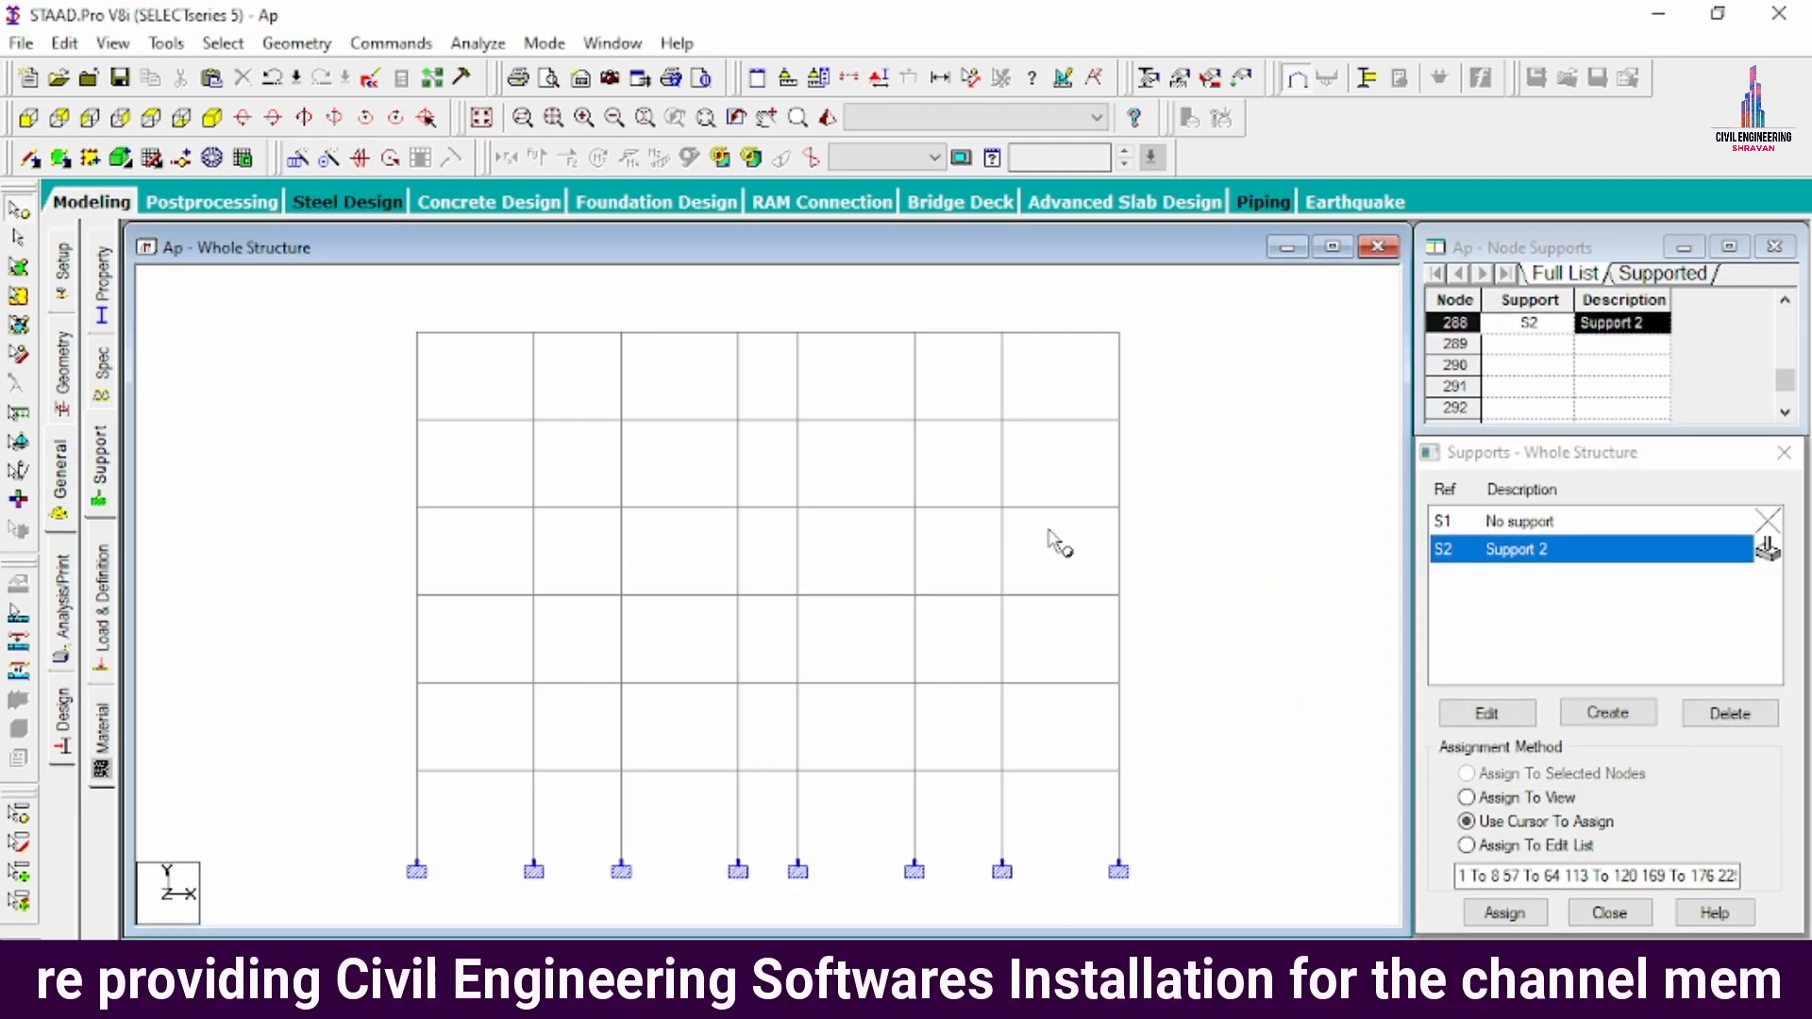
# - Start a new seismic definition using the IS 1893 - 2002/2005 code
pyautogui.click(106, 597)
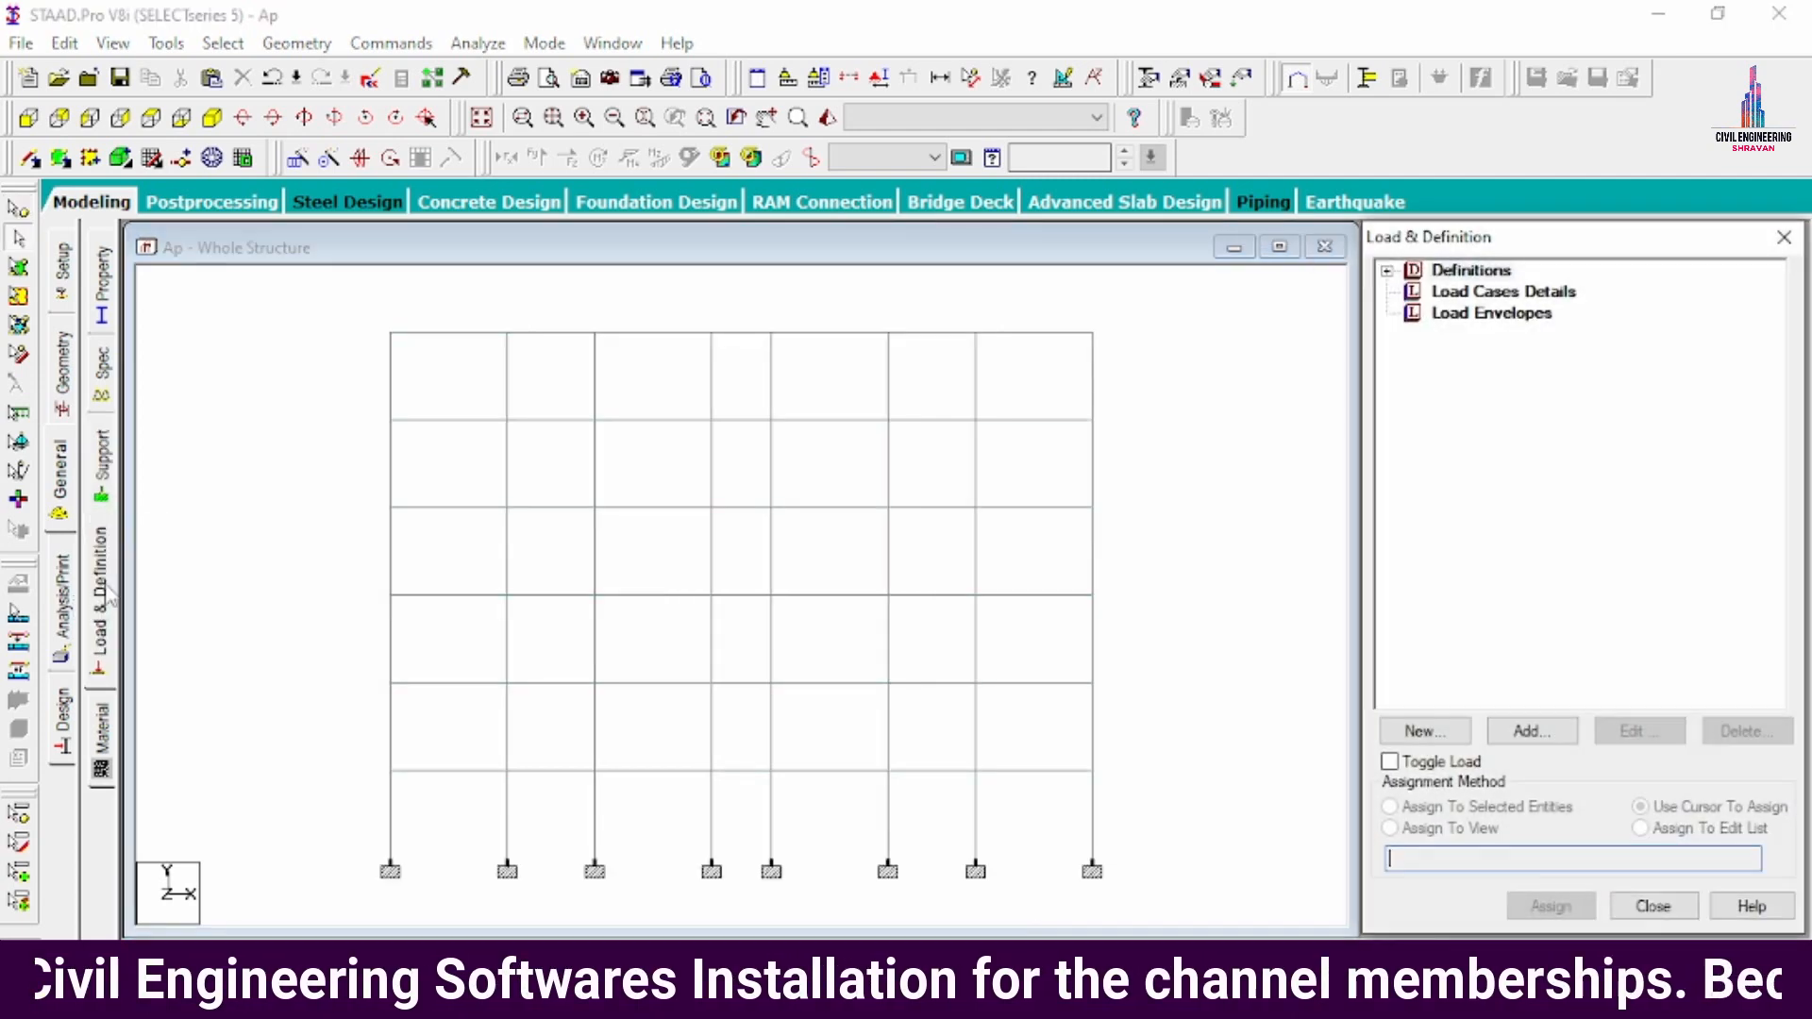
pyautogui.click(1388, 272)
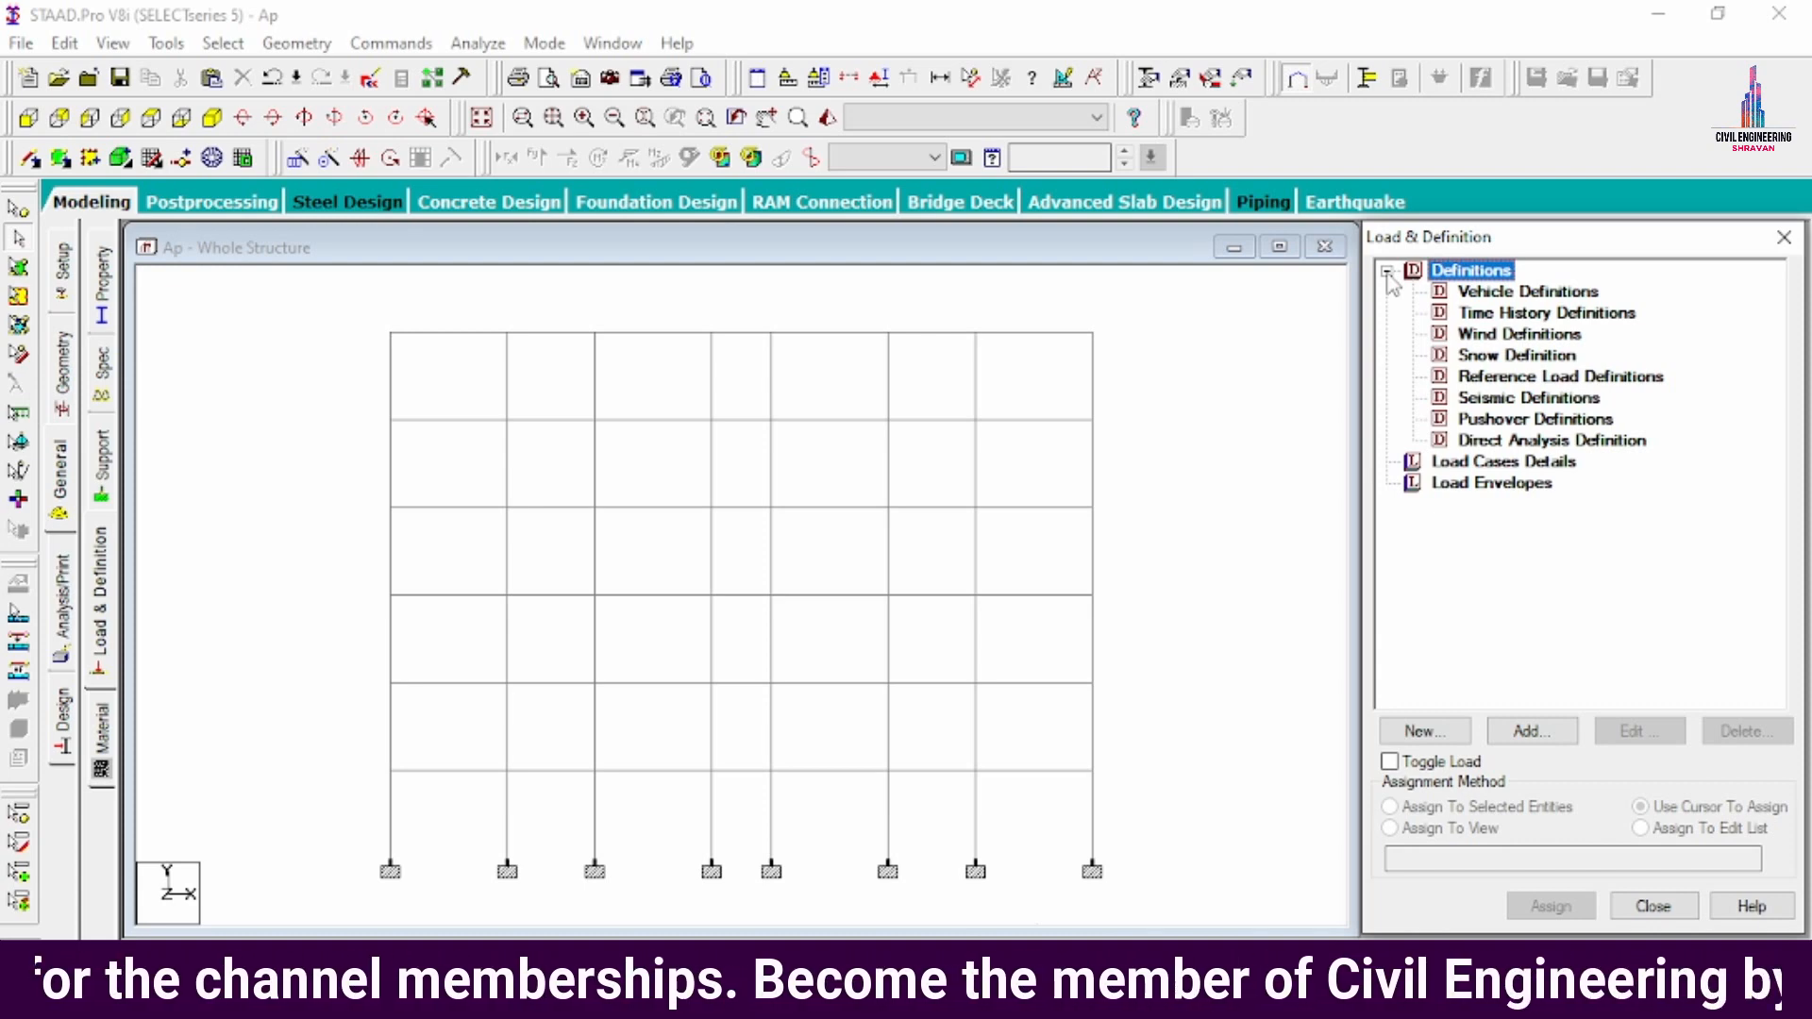
pyautogui.click(1501, 401)
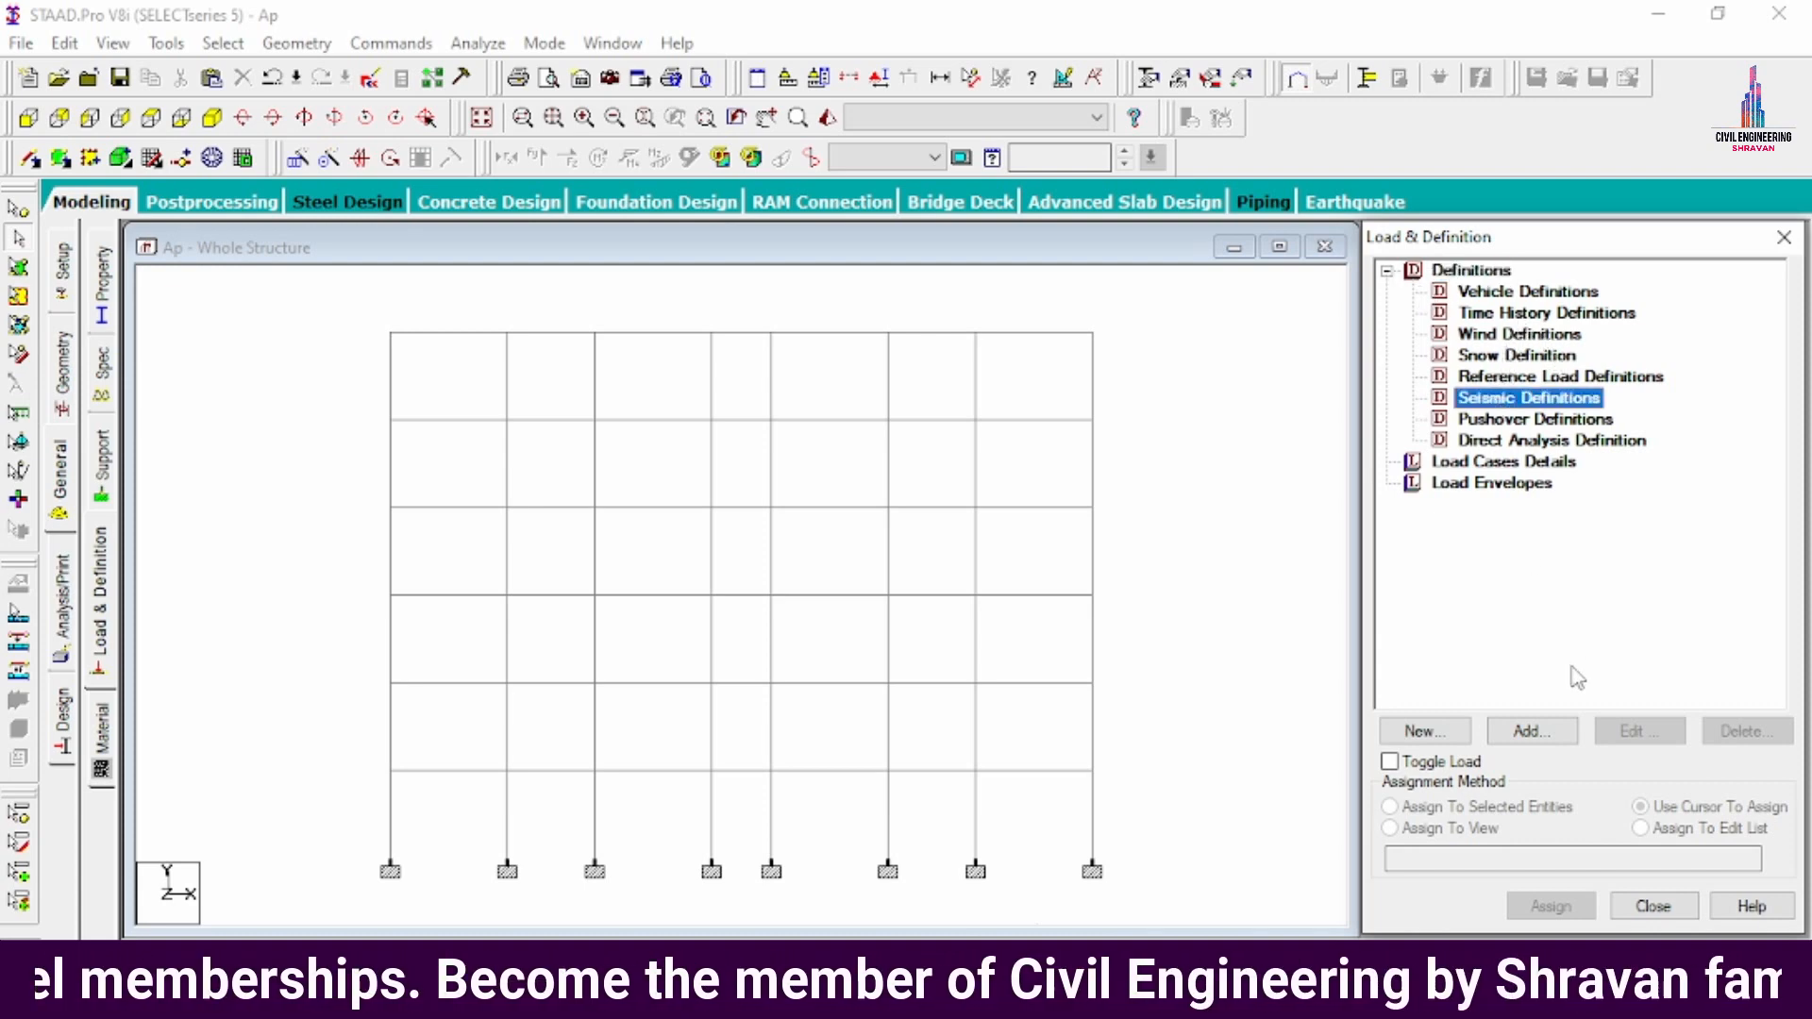
pyautogui.click(1531, 732)
pyautogui.click(959, 272)
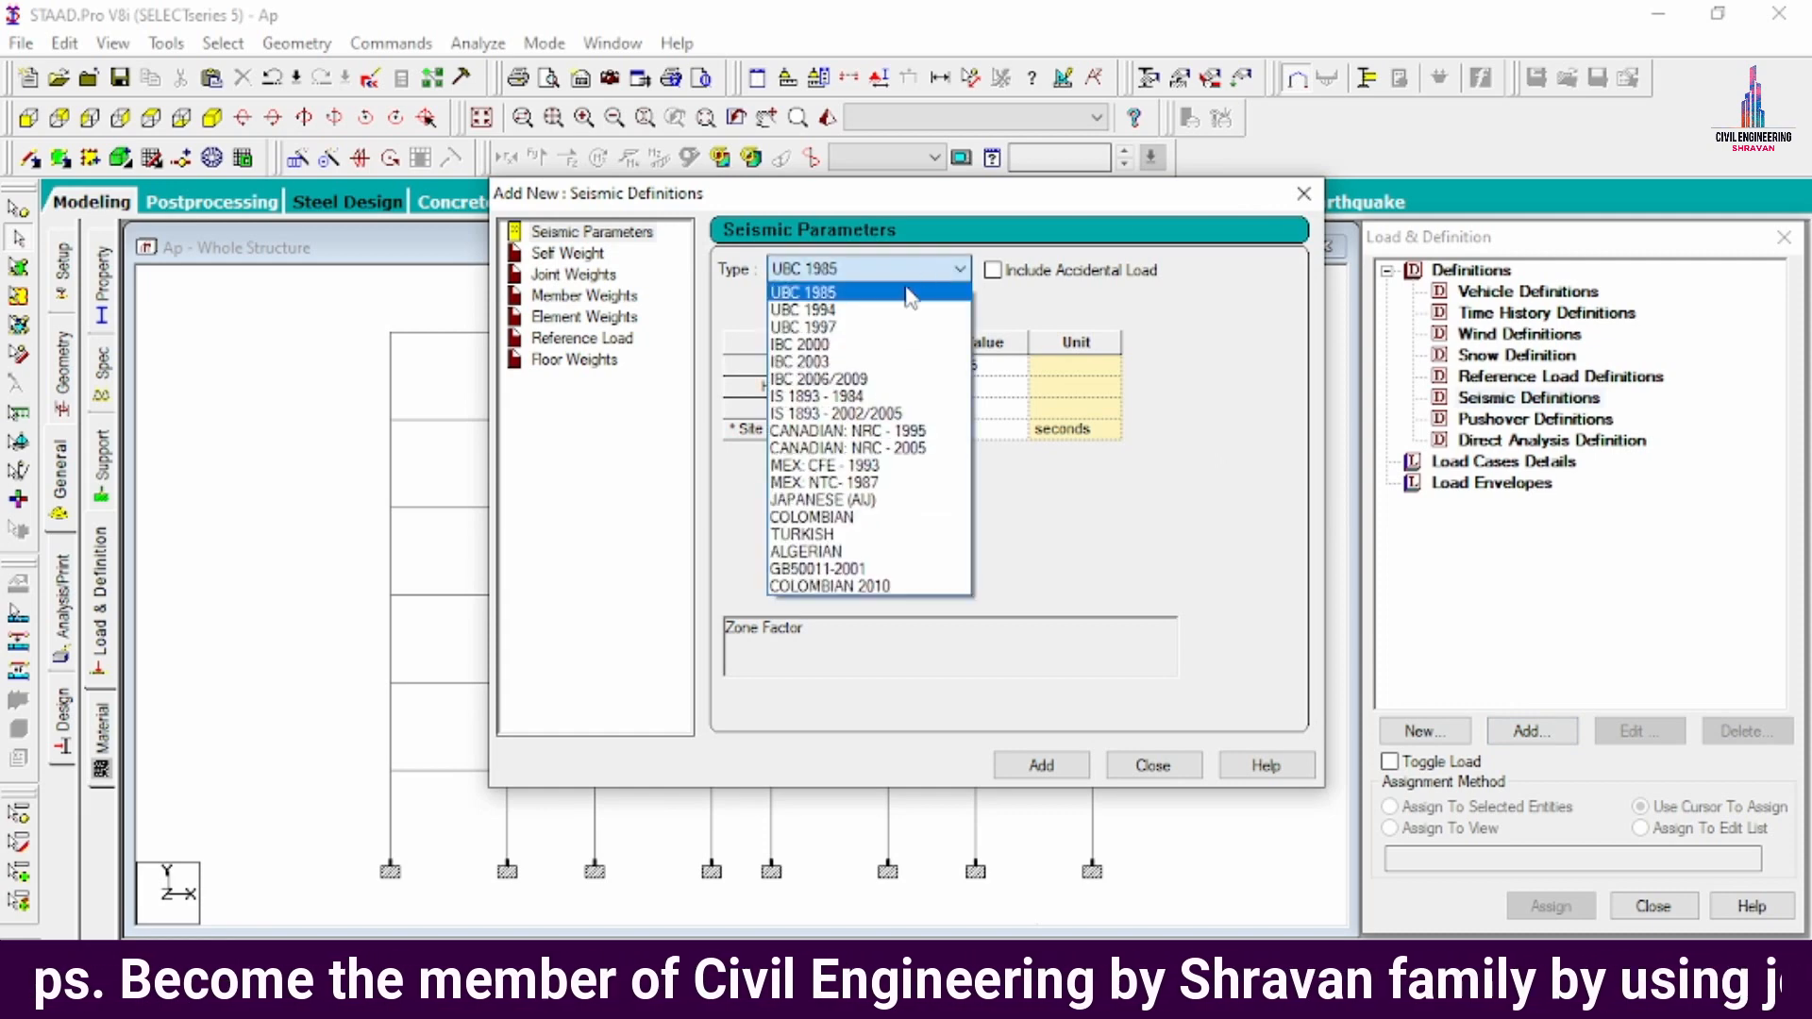
pyautogui.click(868, 421)
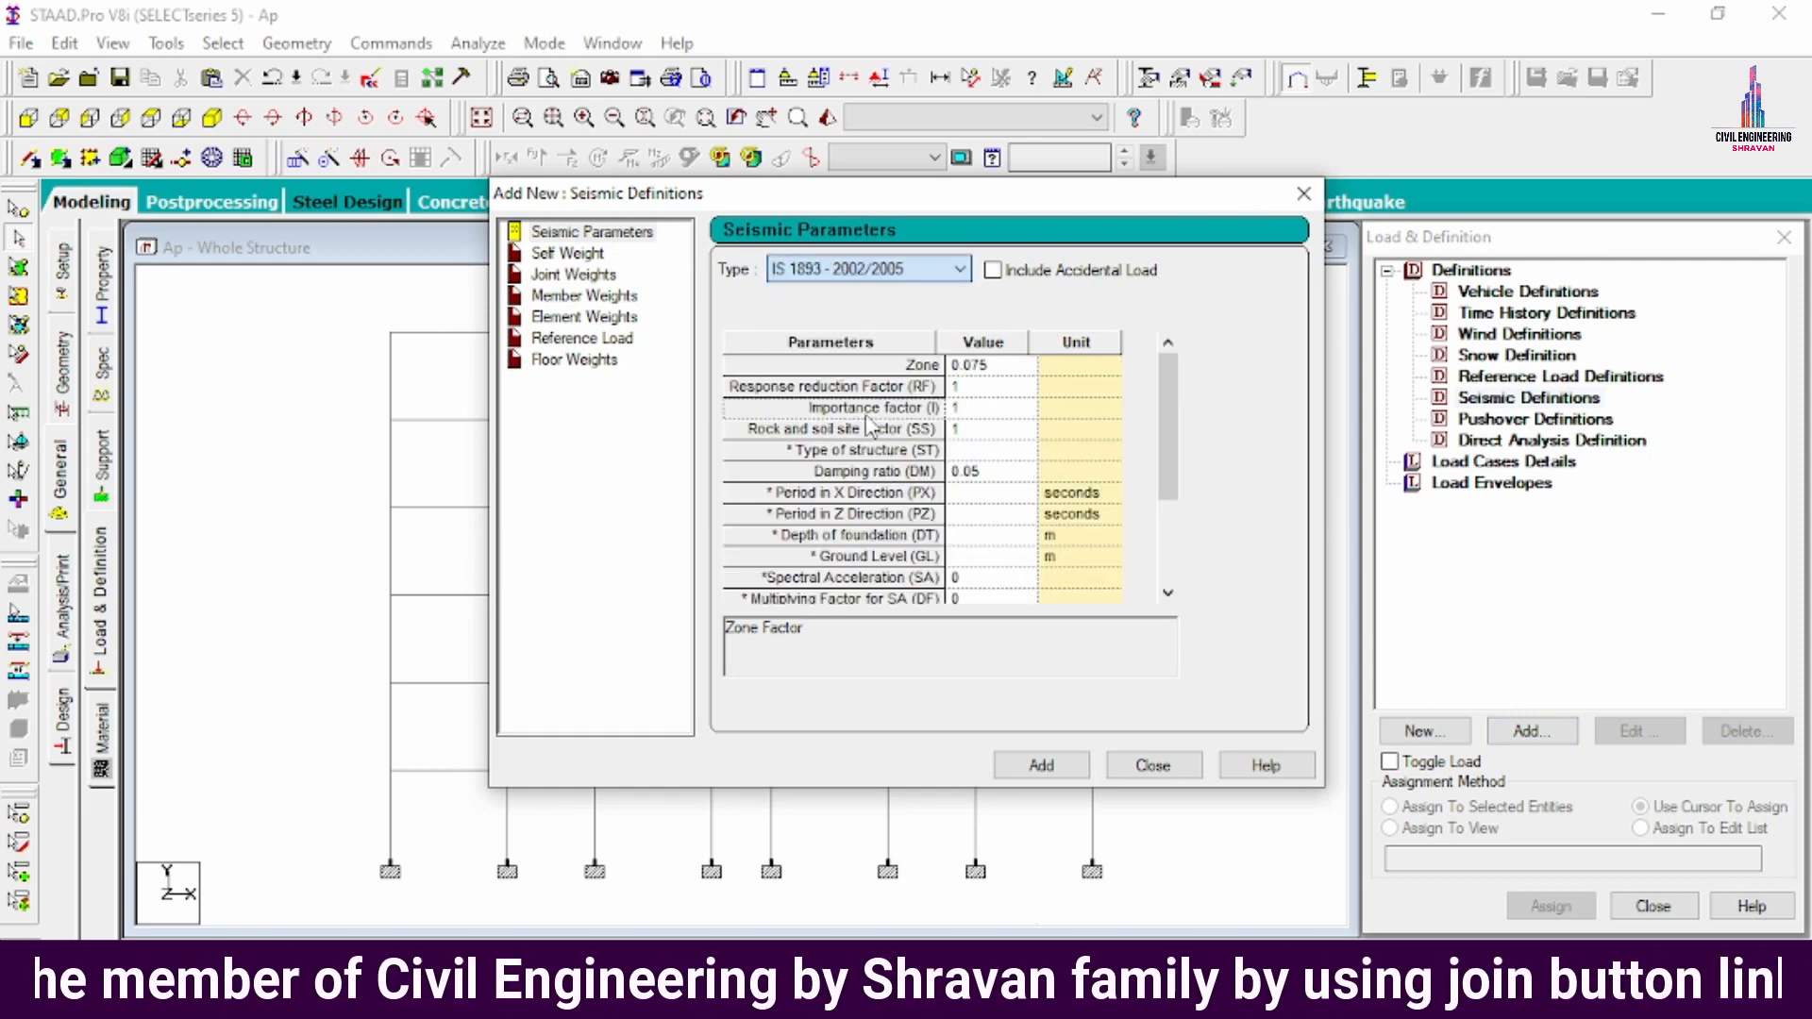
# - Generate the IS 1893 seismic parameters for zone IV with medium soil
pyautogui.click(1067, 309)
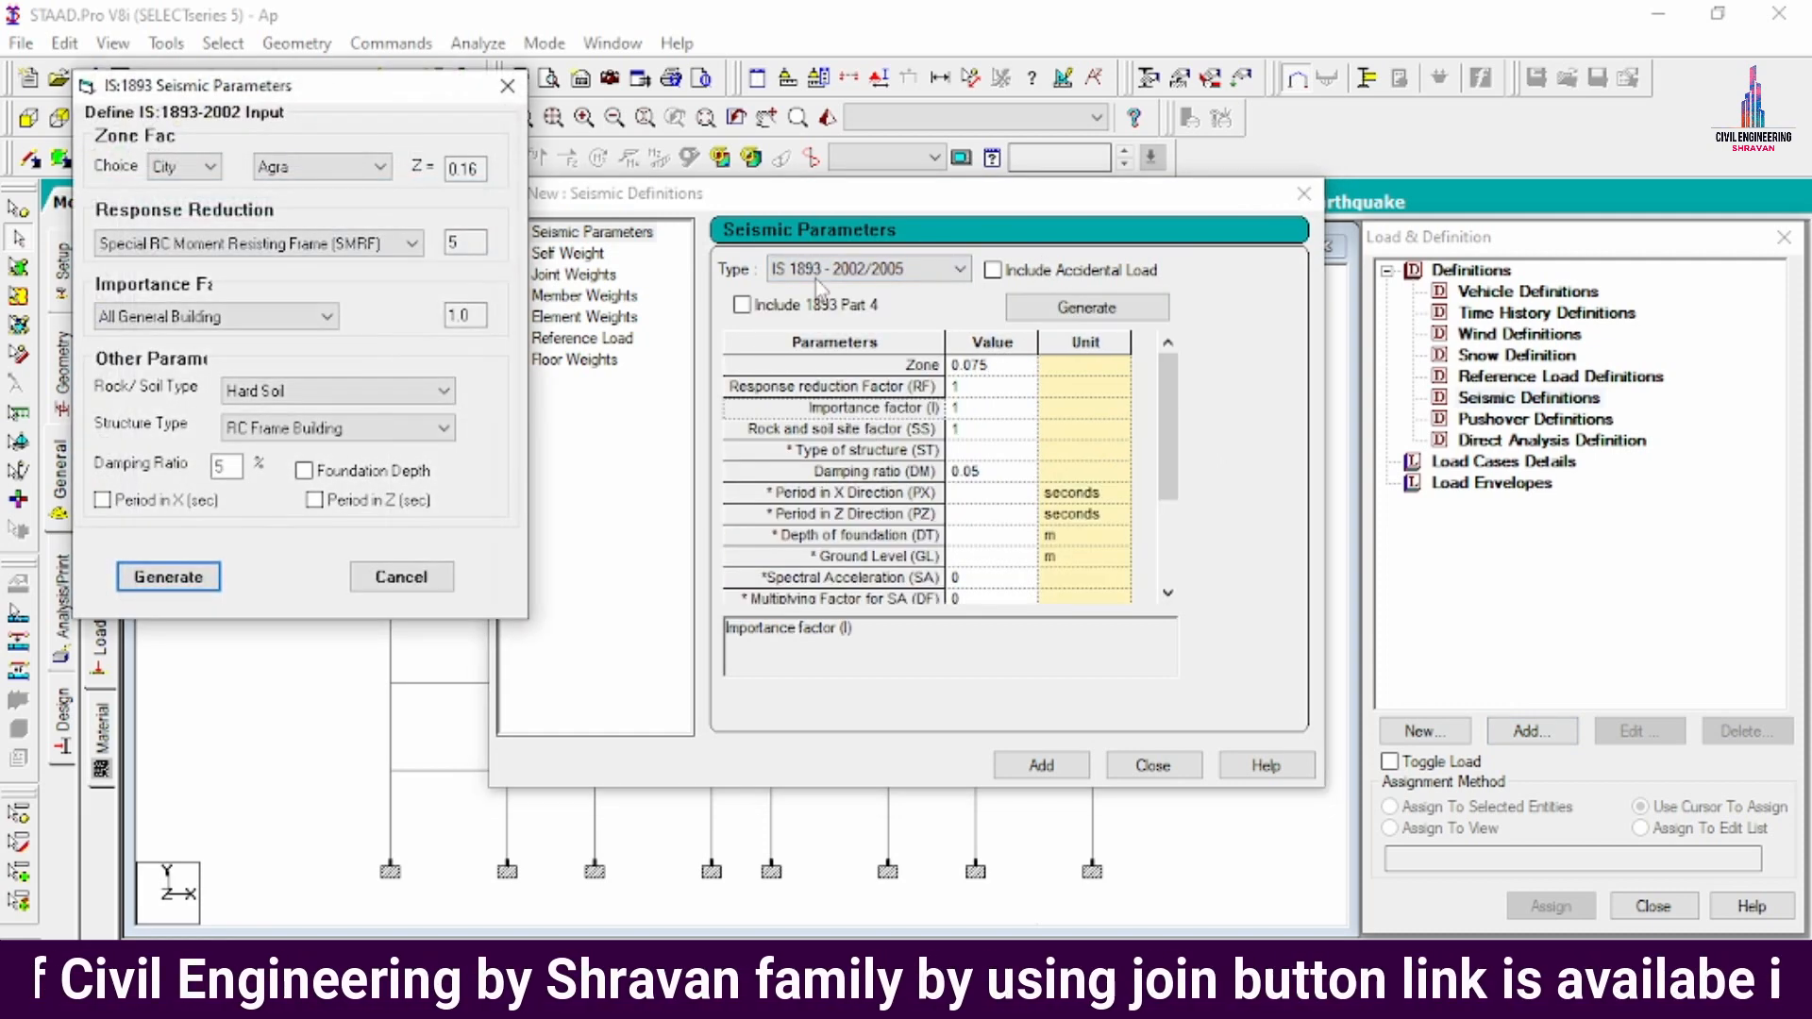
pyautogui.click(209, 167)
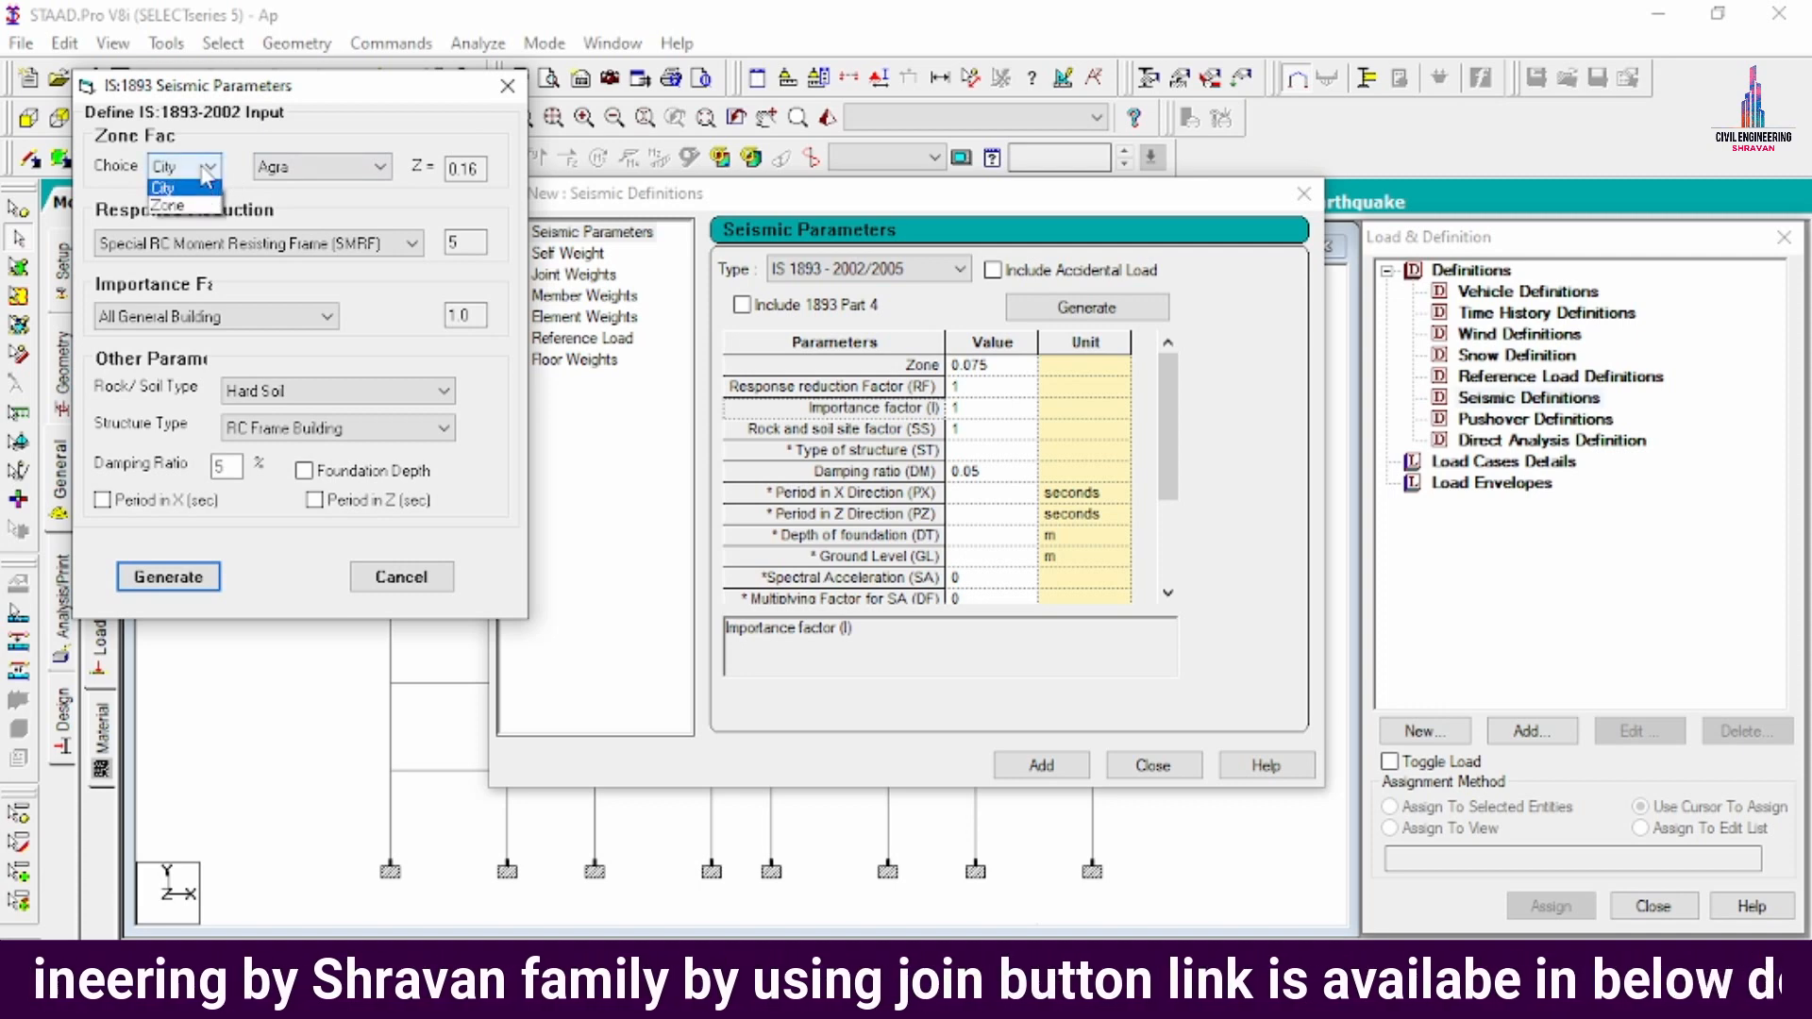
pyautogui.click(180, 194)
pyautogui.click(301, 173)
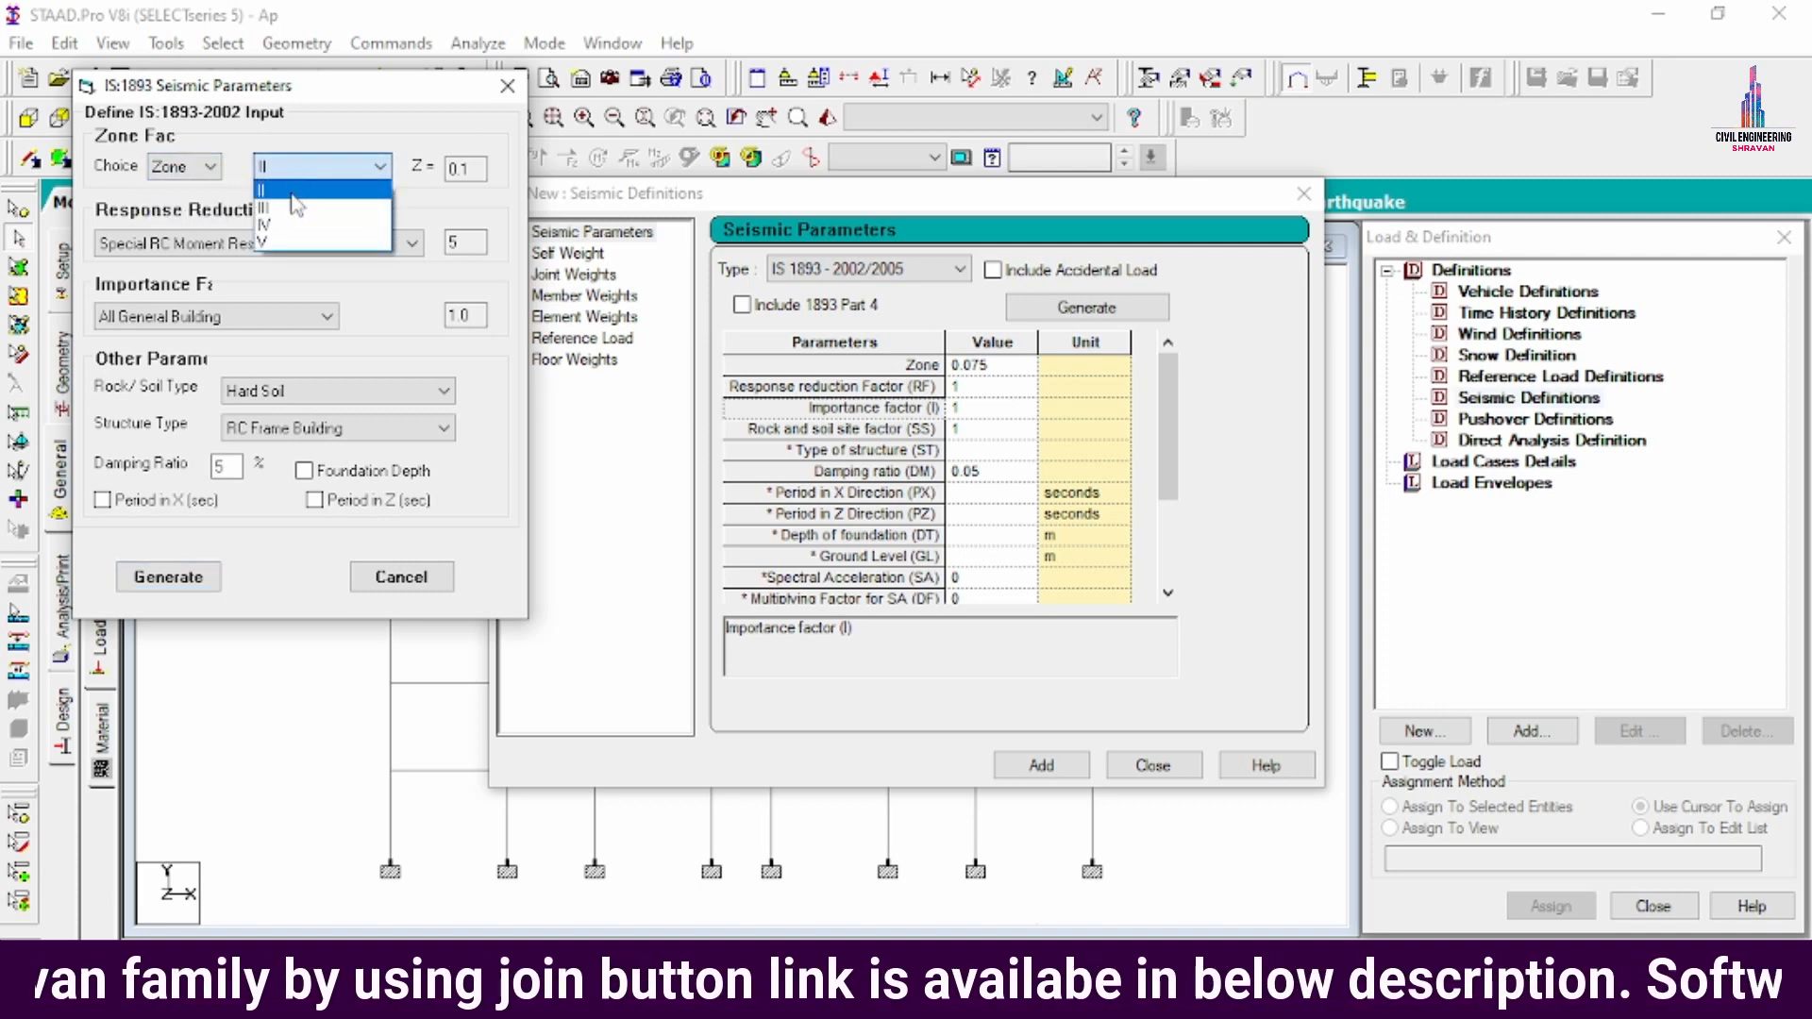
pyautogui.click(280, 227)
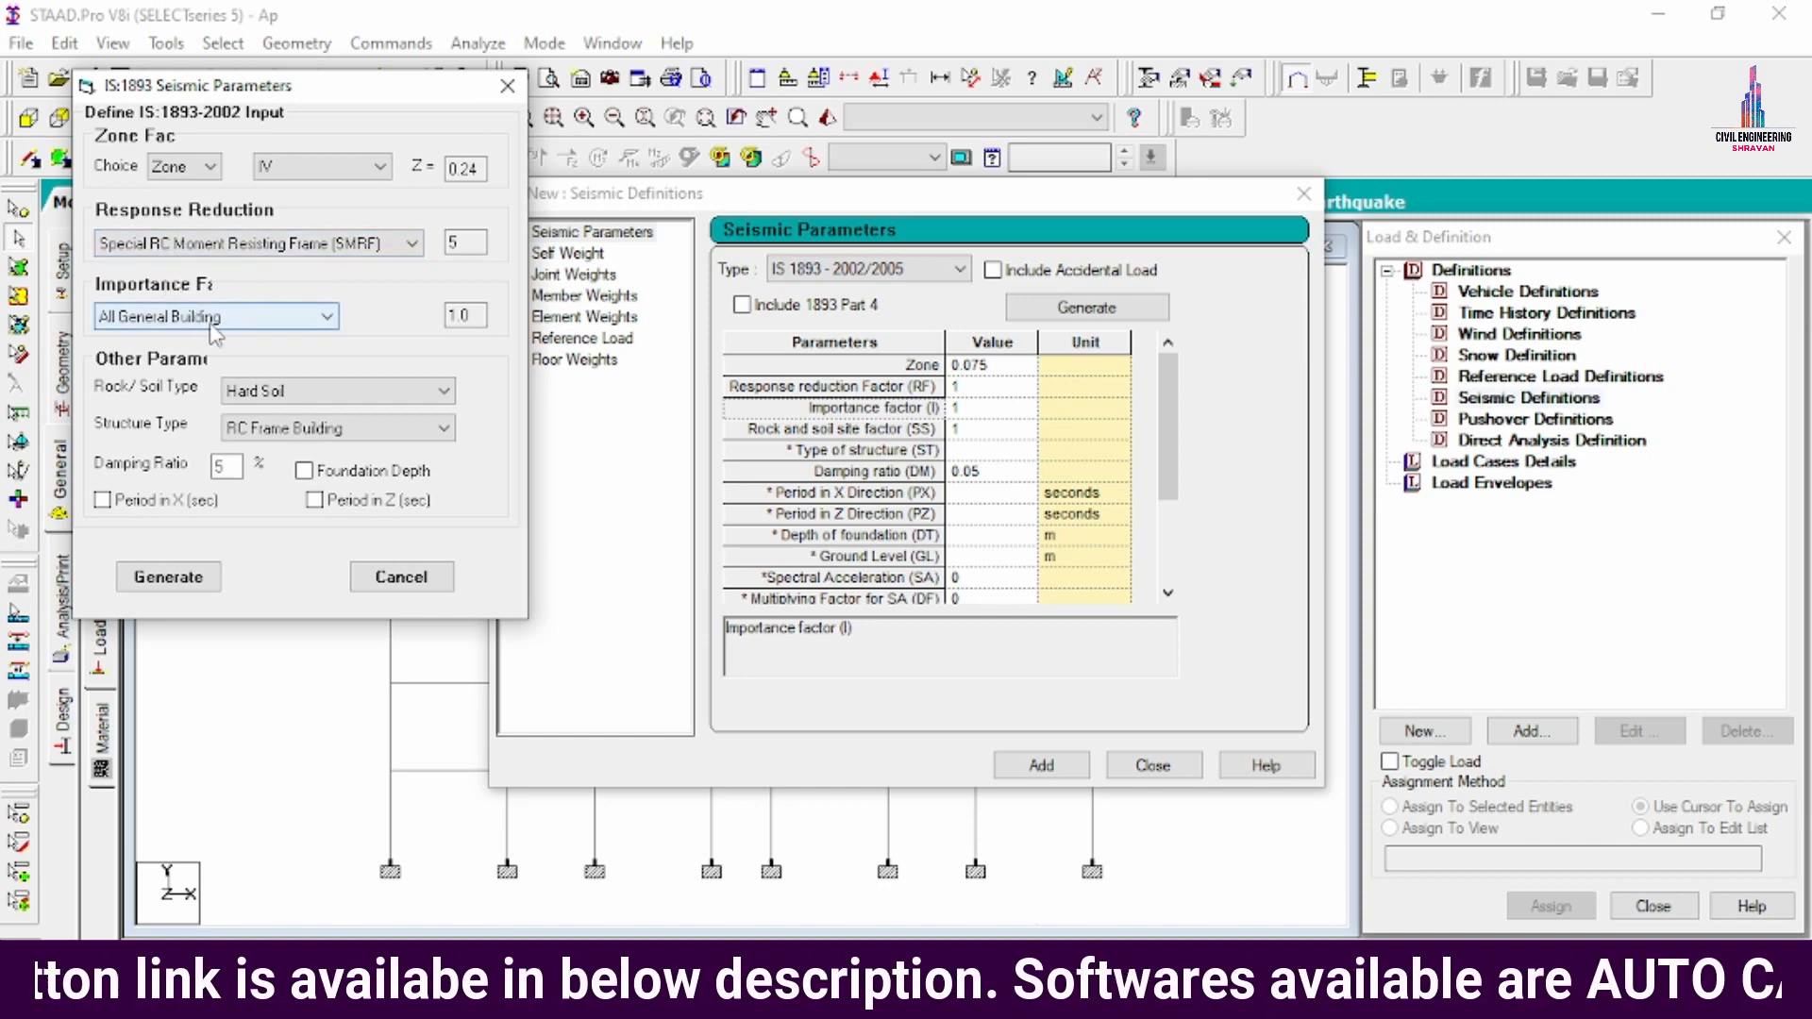
pyautogui.click(330, 391)
pyautogui.click(273, 434)
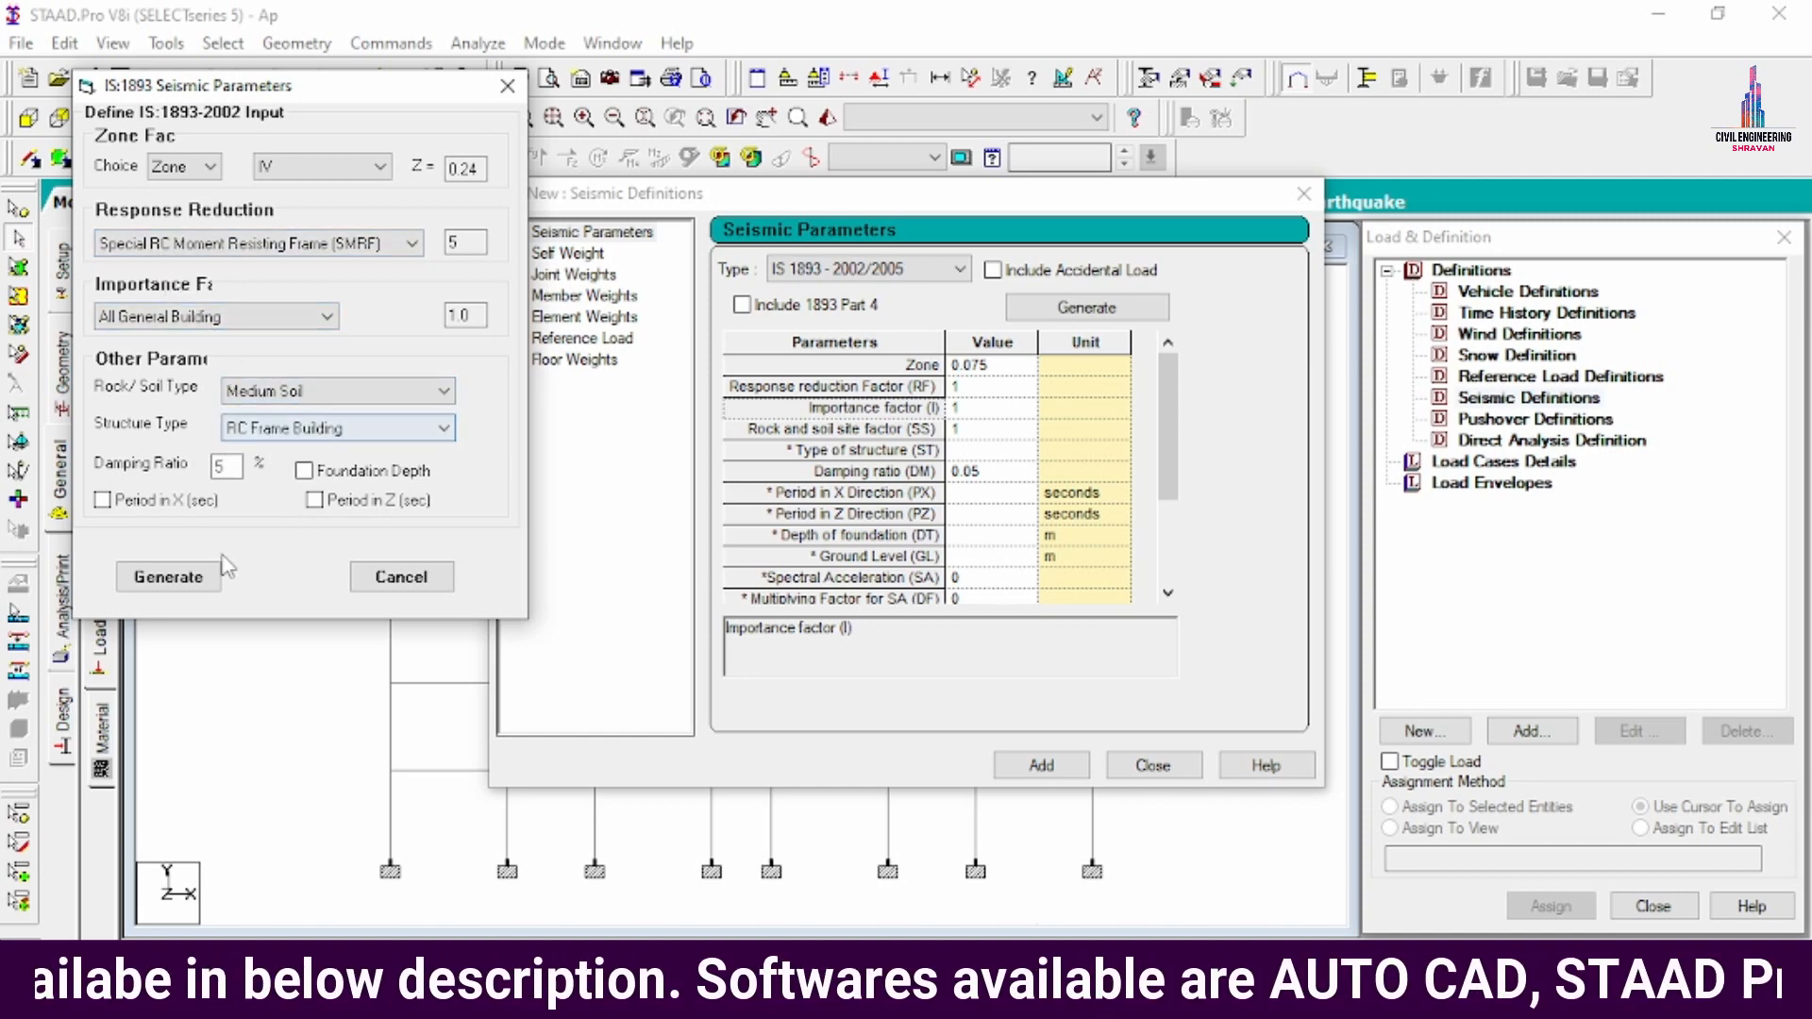
pyautogui.click(202, 579)
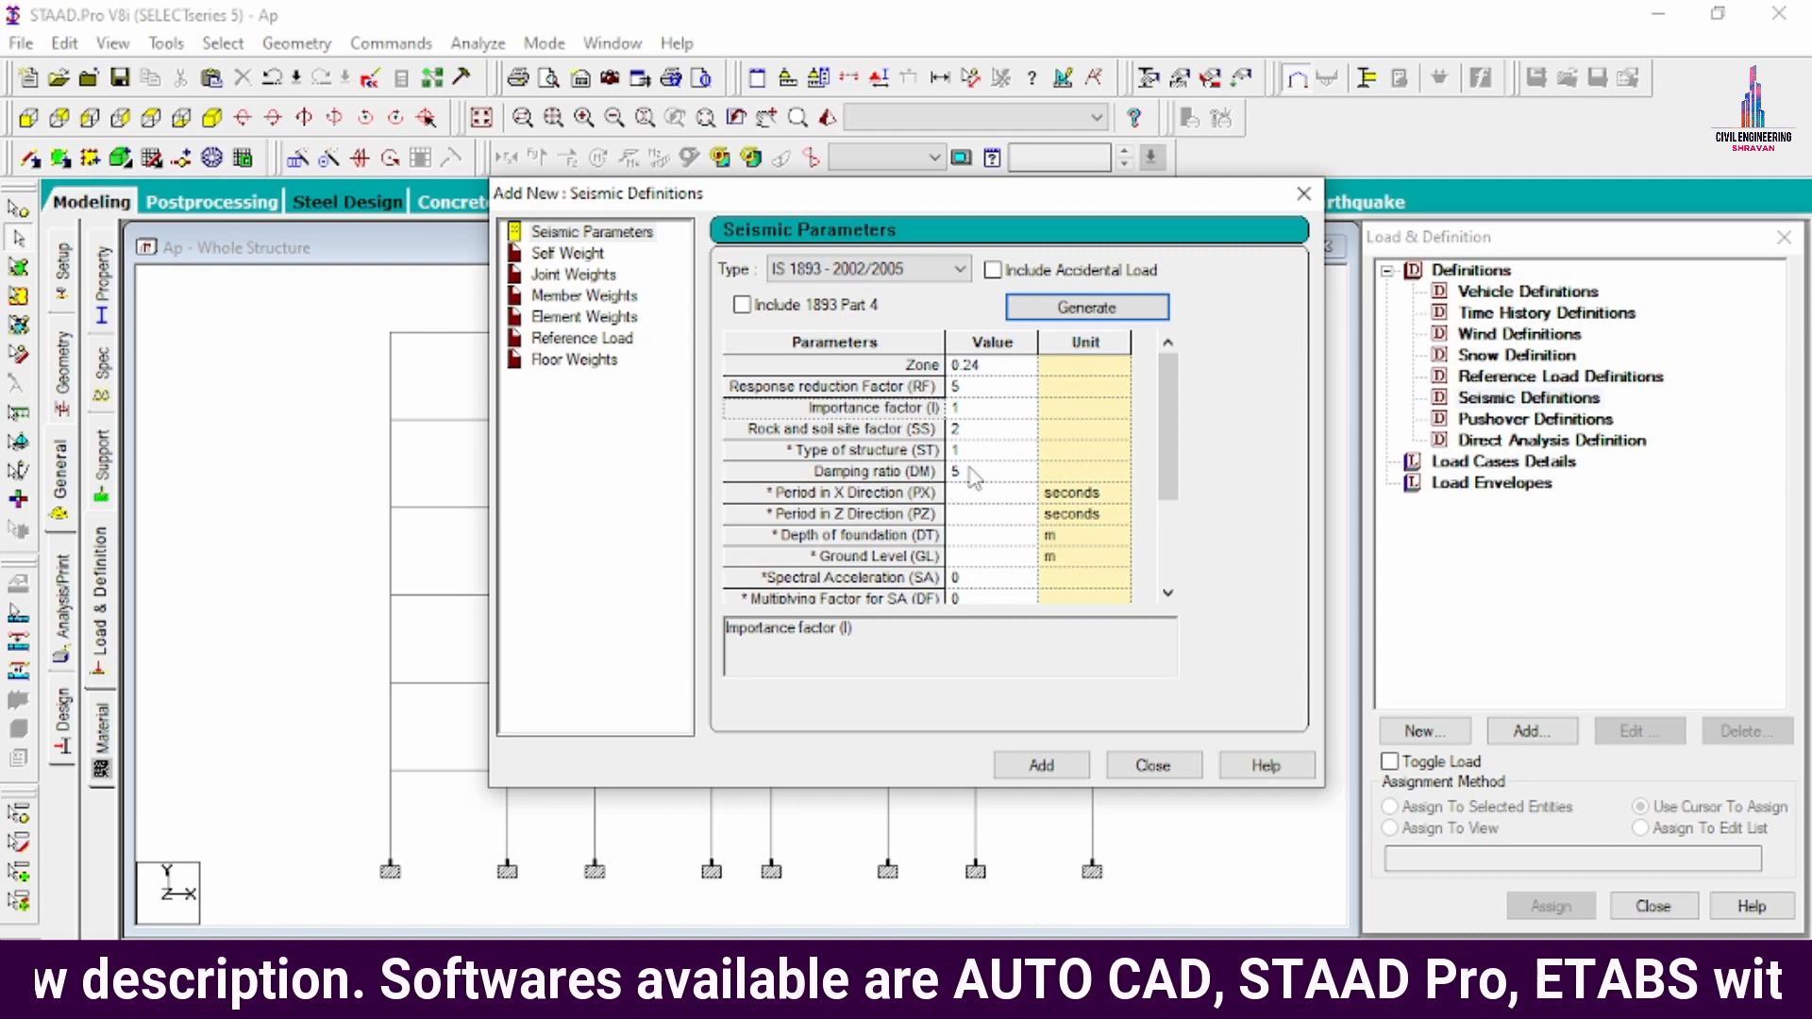
# - Set the damping ratio to 0.05 and add the seismic parameters, plus a self-weight factor of 1
pyautogui.click(996, 475)
pyautogui.click(1009, 471)
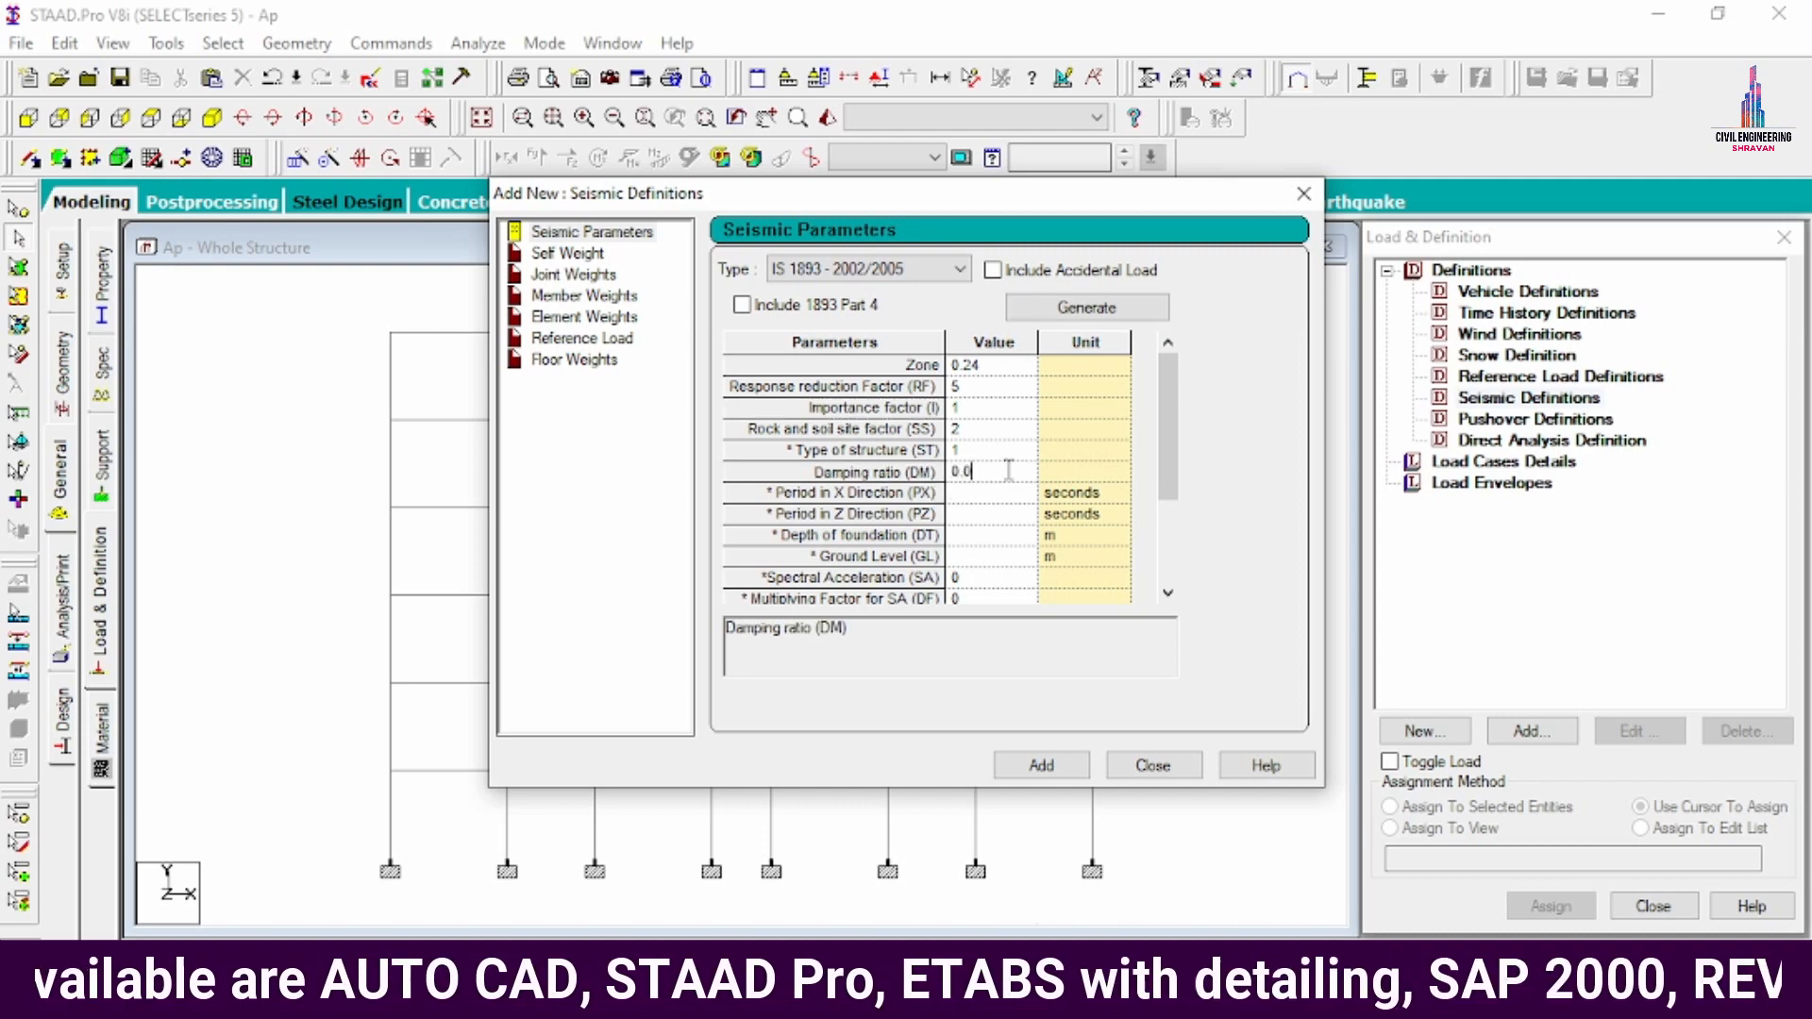
pyautogui.click(1042, 764)
pyautogui.click(1041, 674)
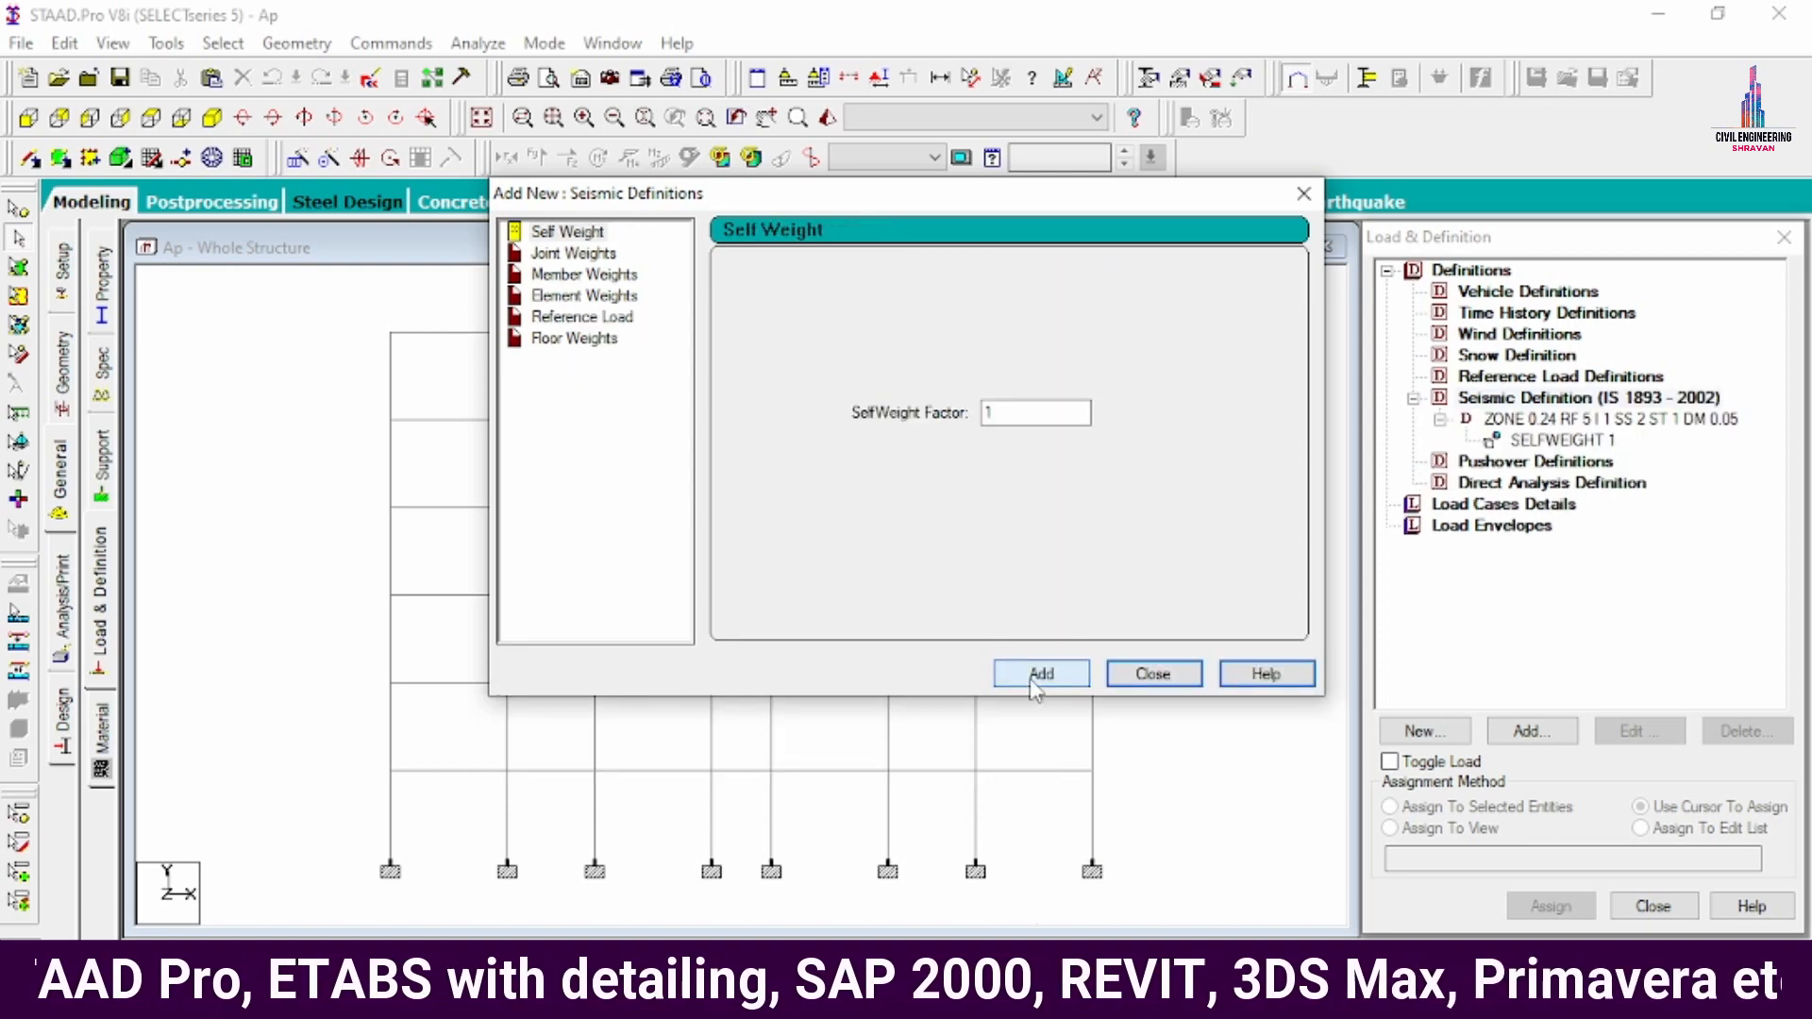
# - Add a uniform (UNI) member weight of 24.3 kN/m to the seismic definition
pyautogui.click(578, 275)
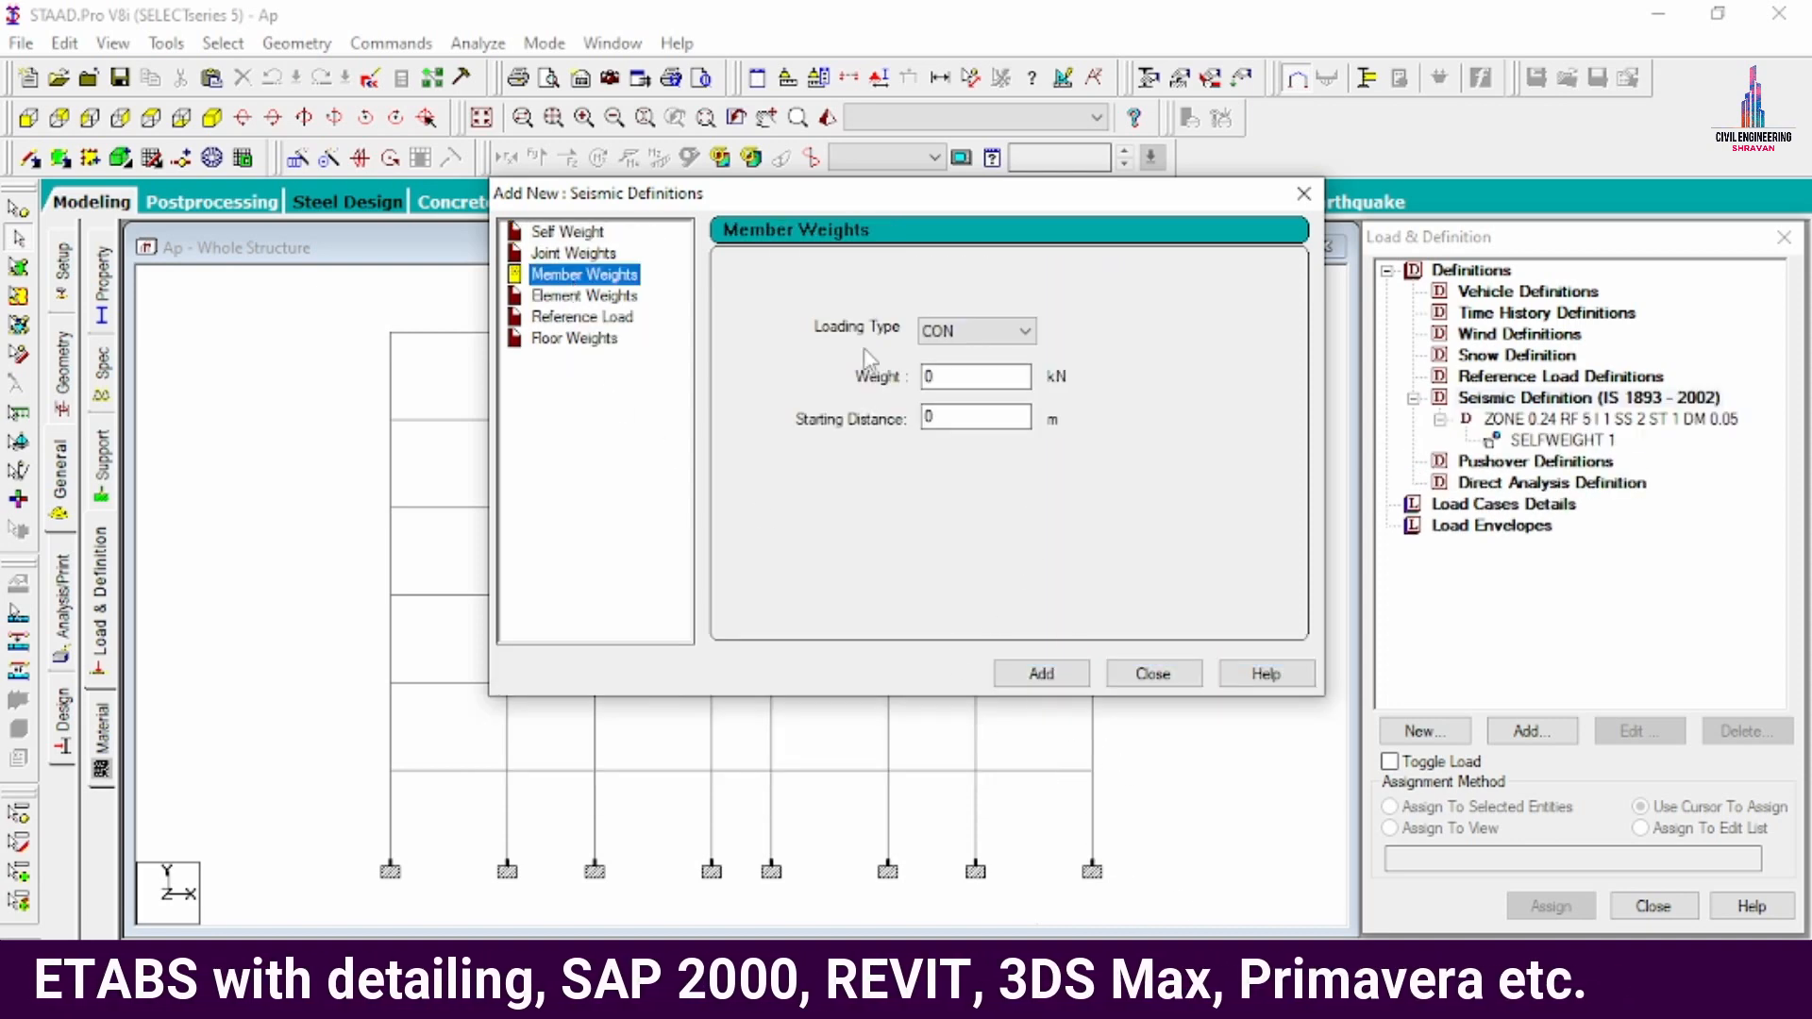
pyautogui.click(1021, 329)
pyautogui.click(982, 368)
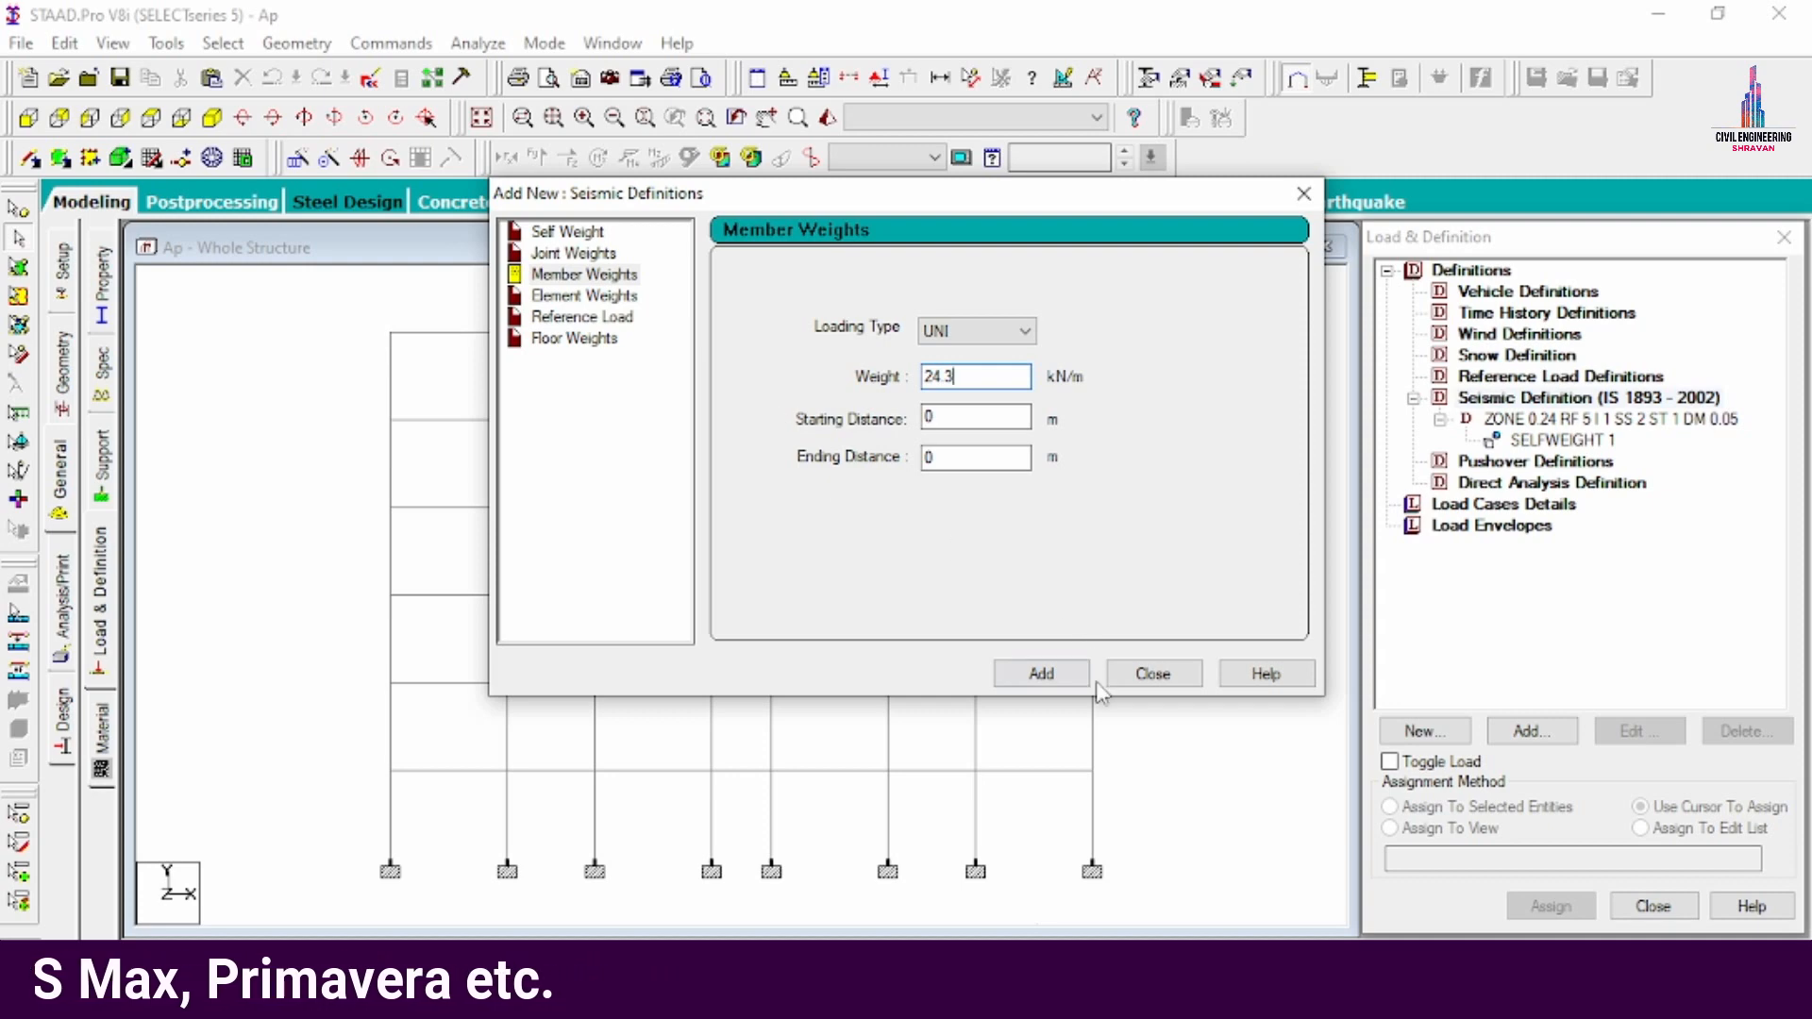
pyautogui.click(1057, 674)
# - Add a floor weight of 2 kN/m2 to the seismic definition over the Y range 3 to 18 m
pyautogui.click(561, 298)
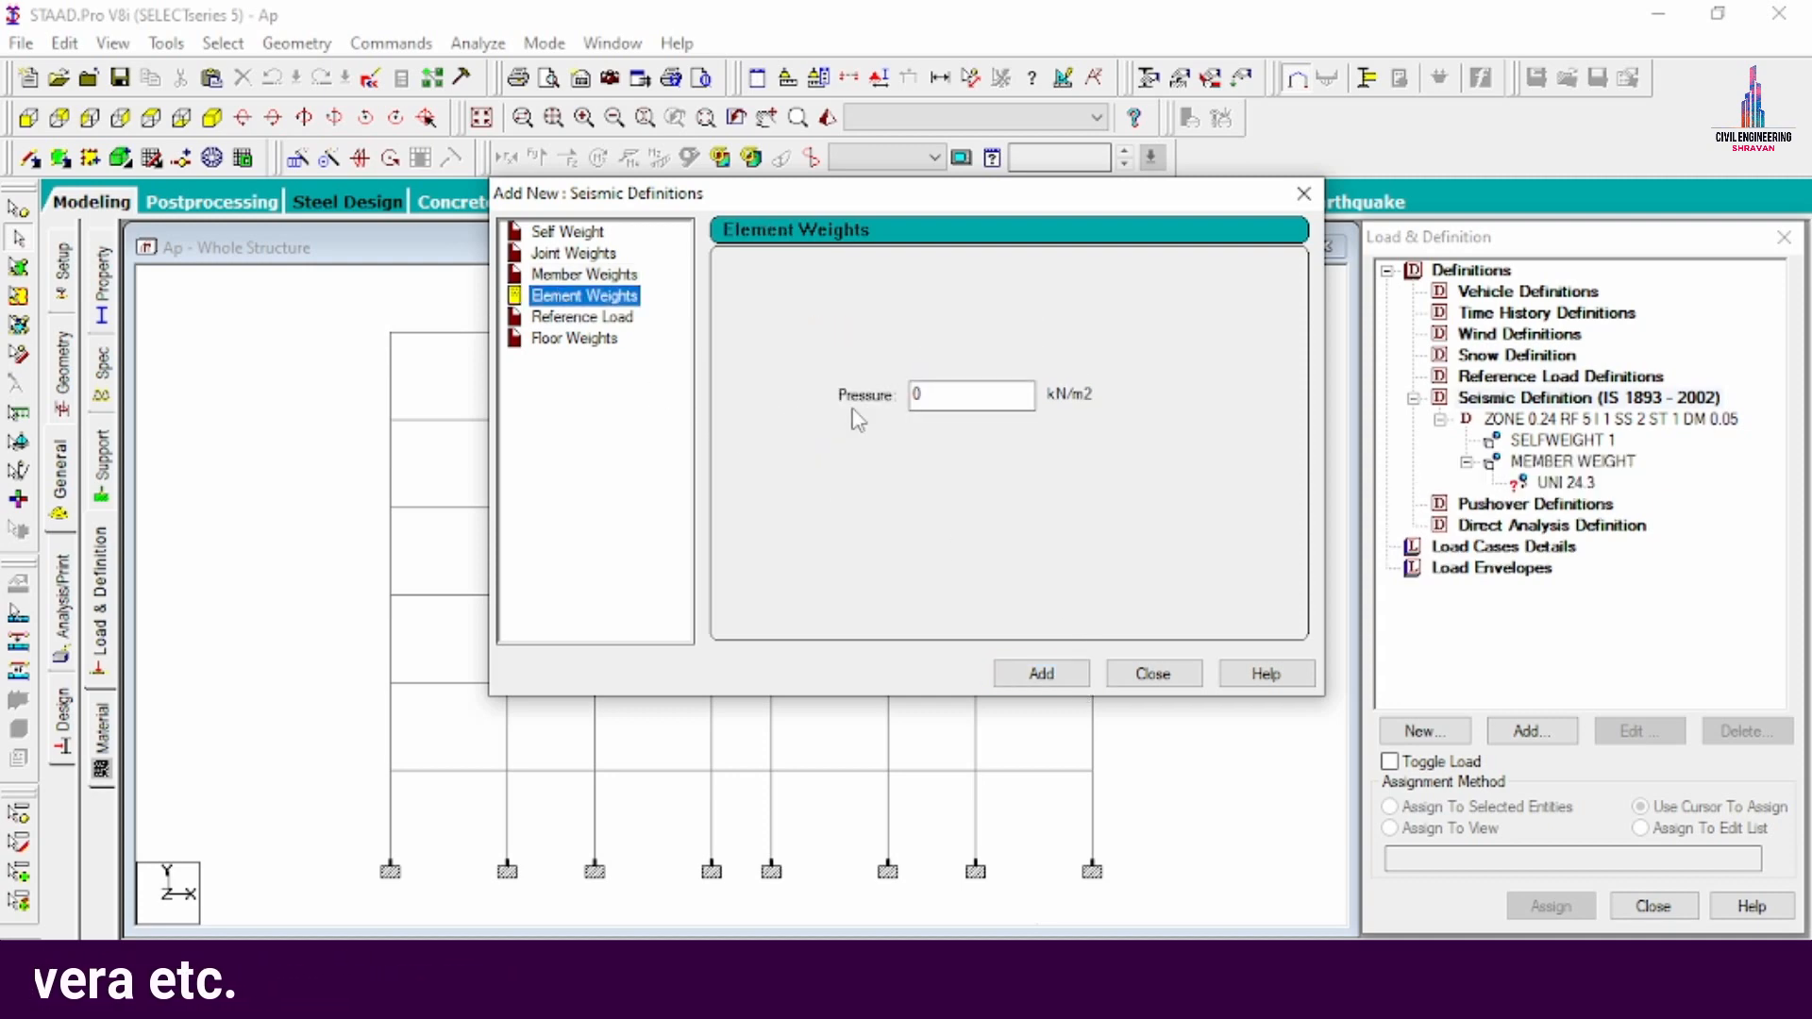
pyautogui.press('Tab')
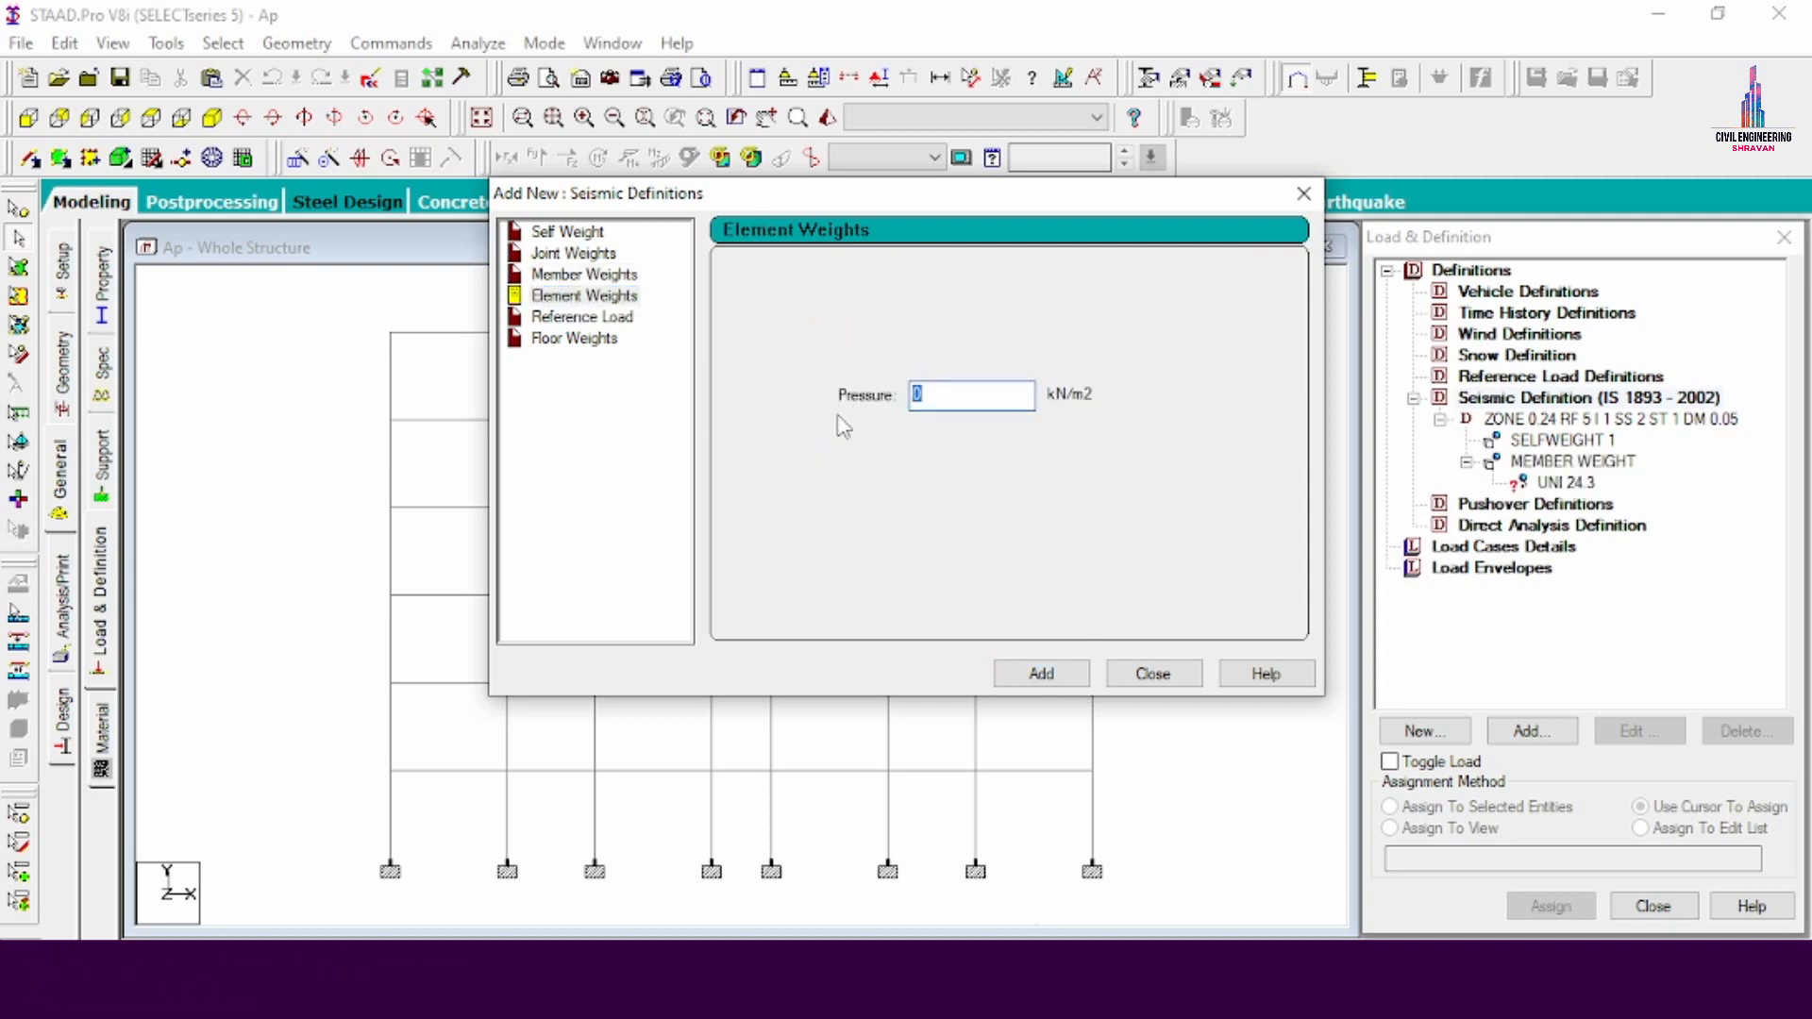
pyautogui.click(572, 339)
pyautogui.press('Tab')
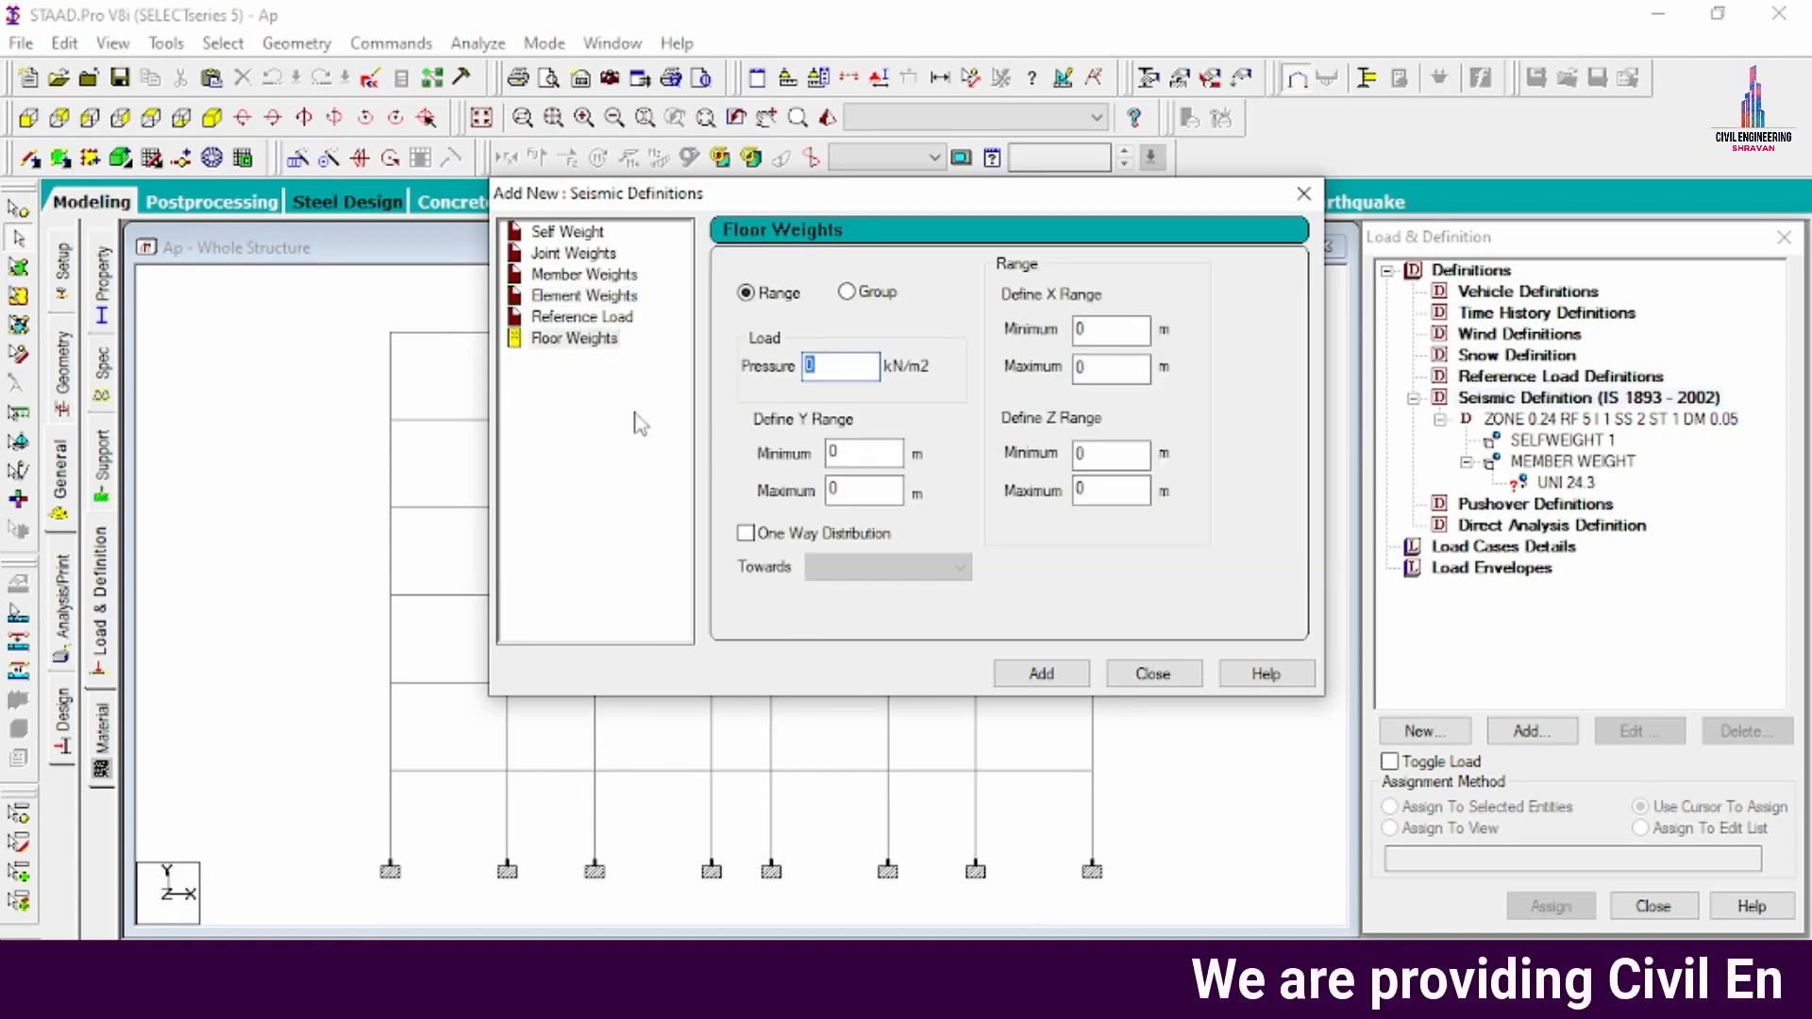
pyautogui.write('2')
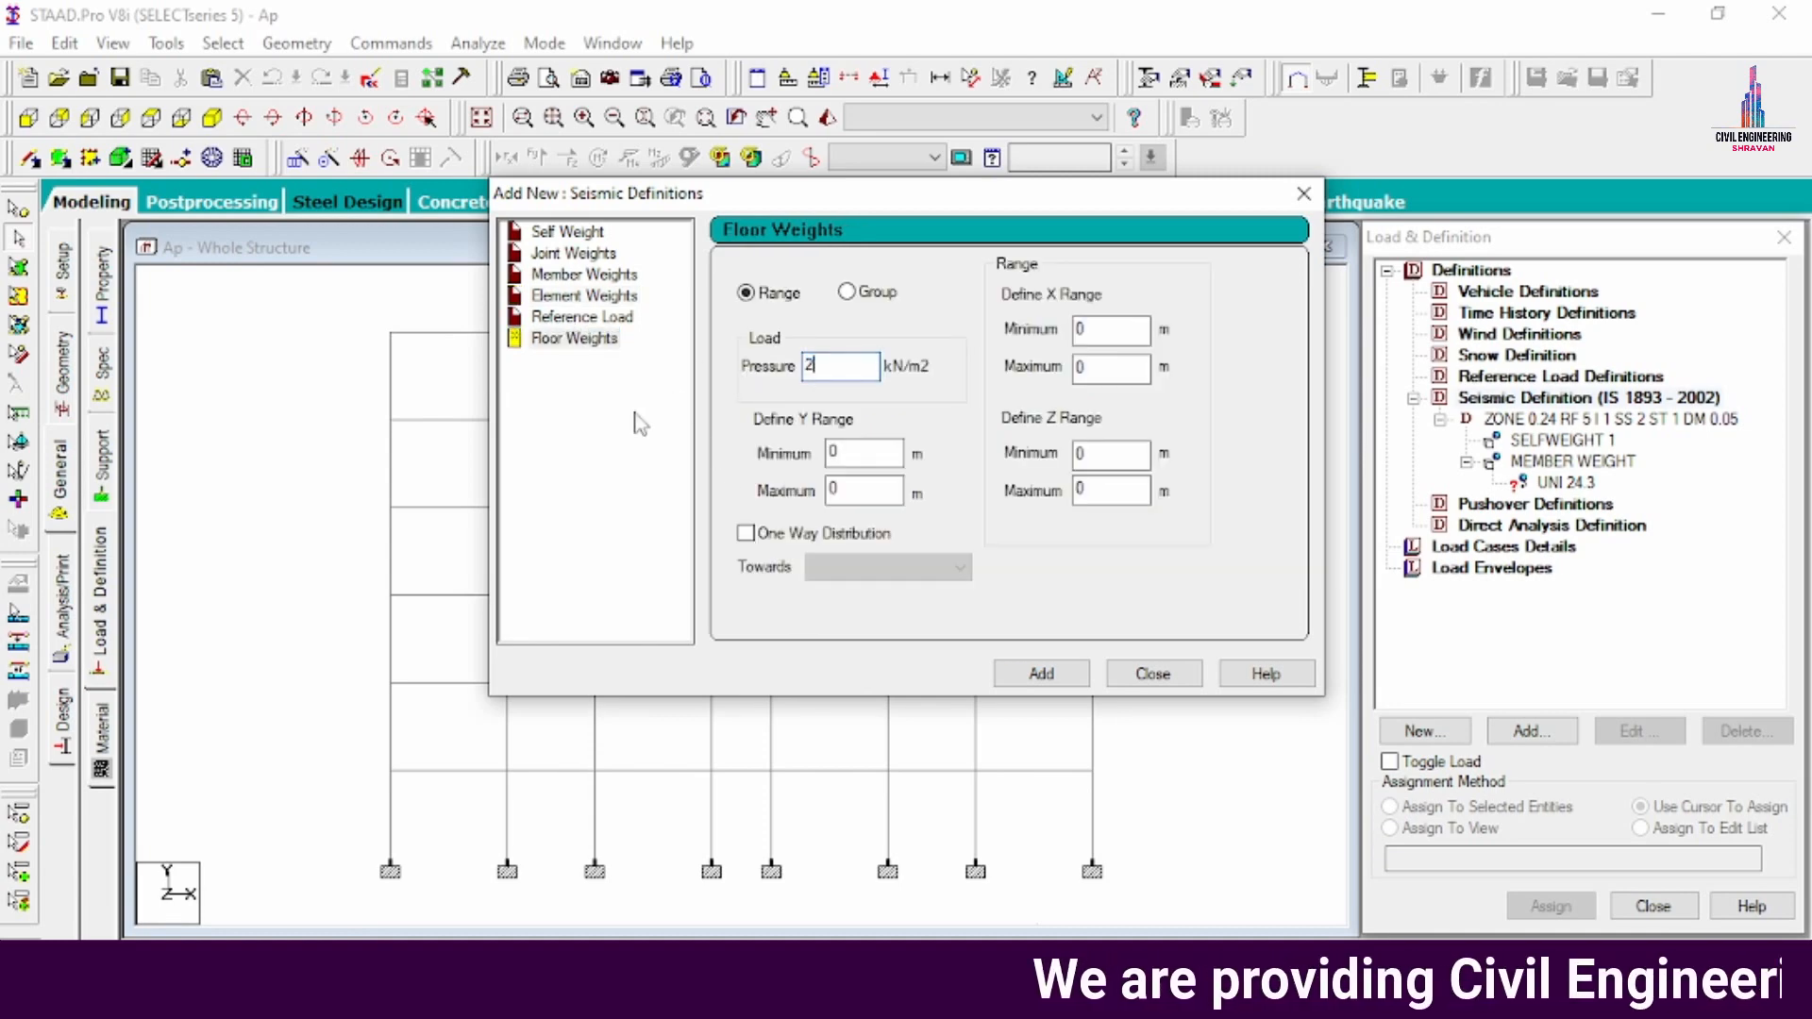
pyautogui.doubleClick(831, 455)
pyautogui.write('3')
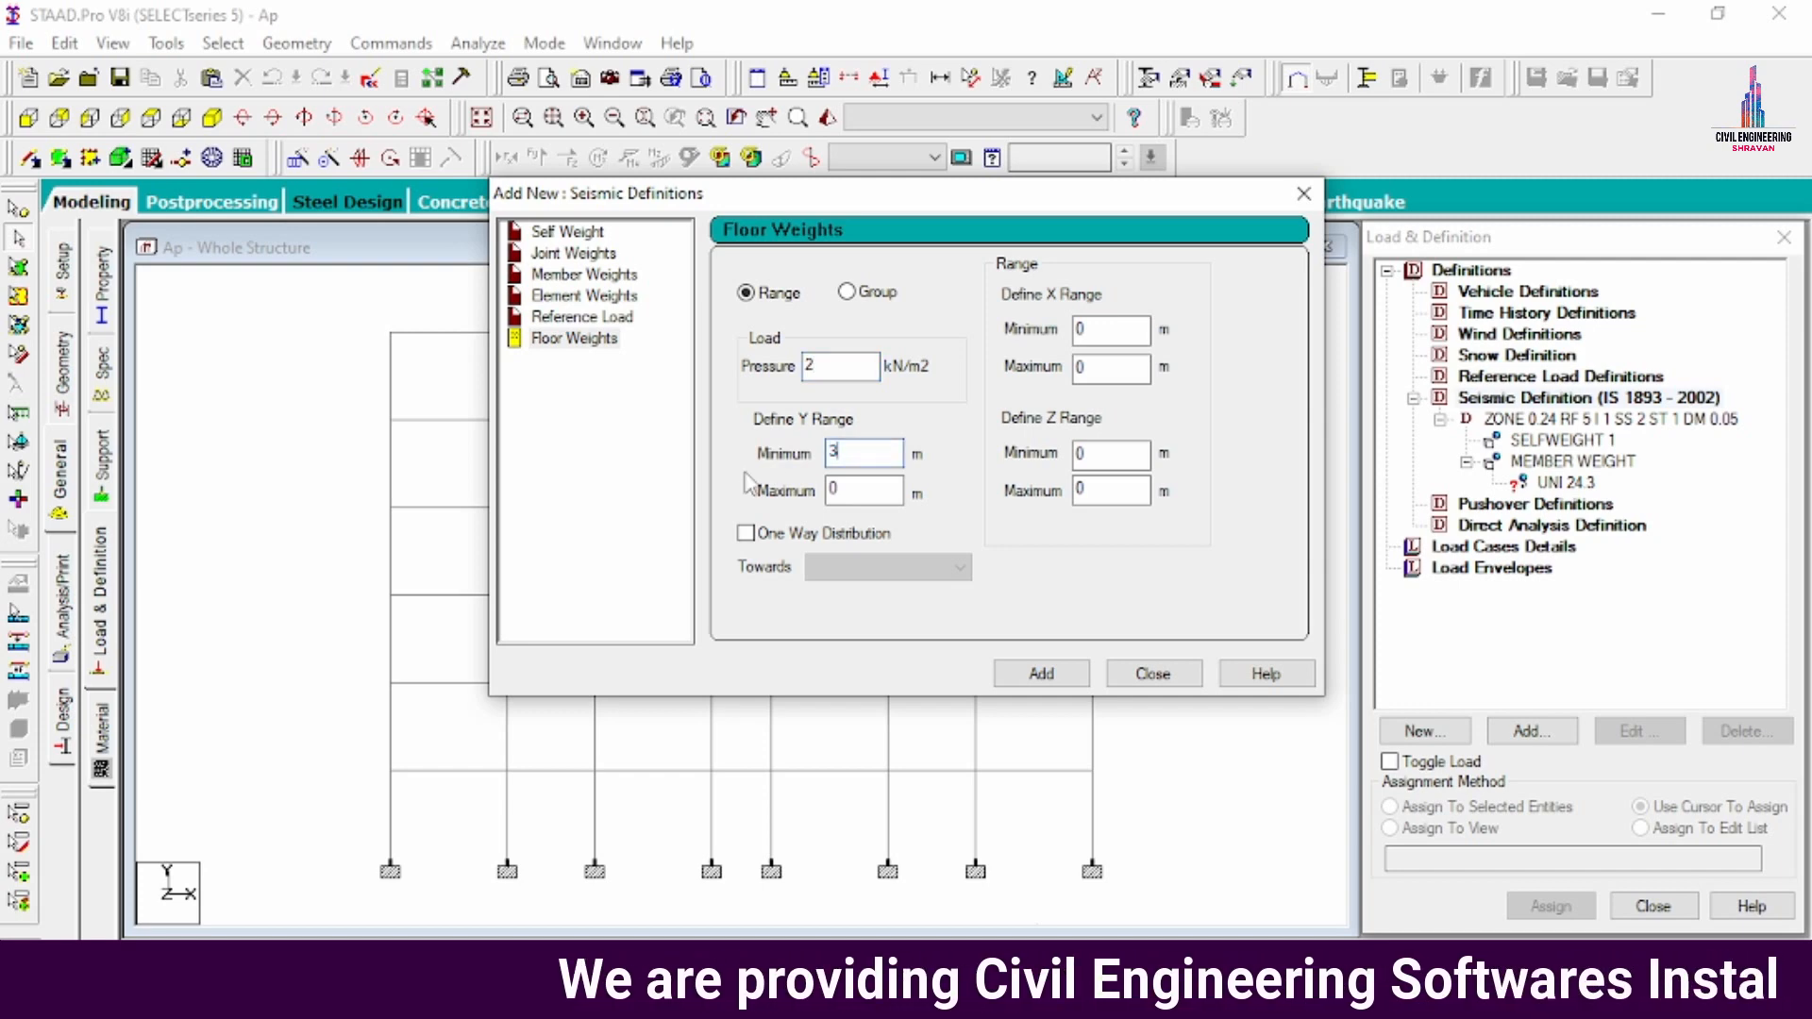
pyautogui.press('Tab')
pyautogui.write('17')
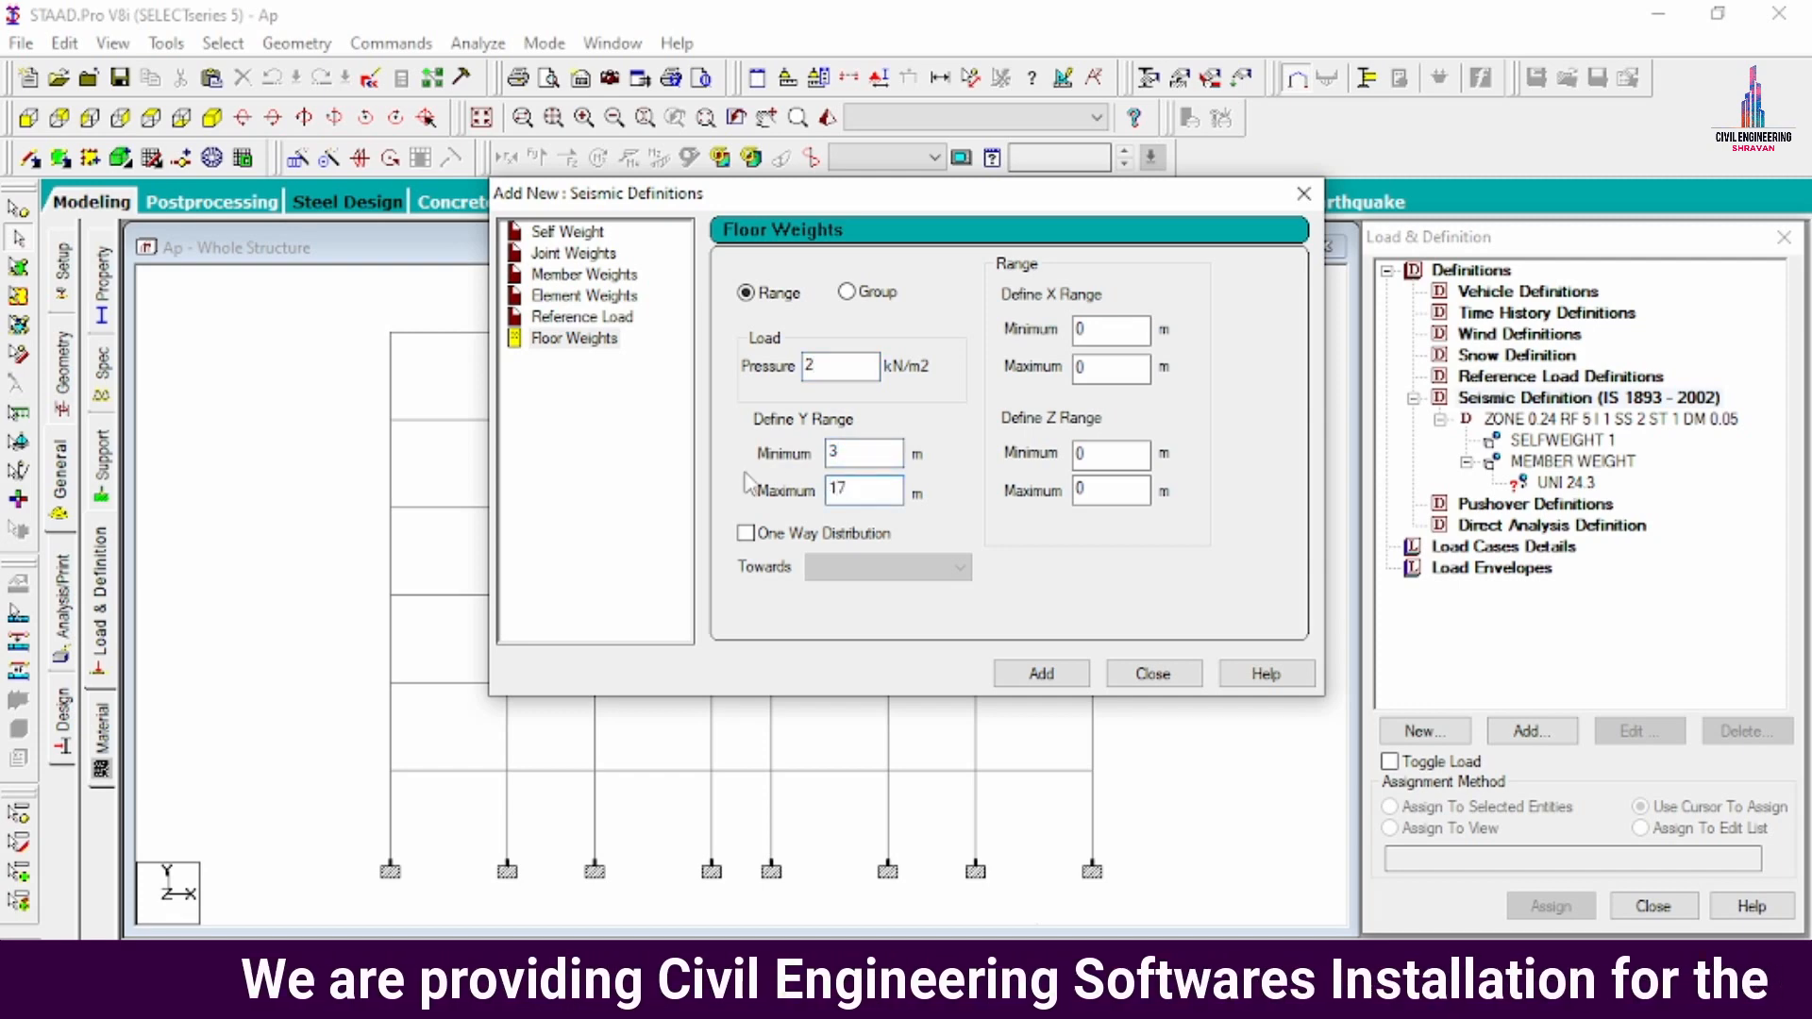
pyautogui.press('BackSpace')
pyautogui.write('8')
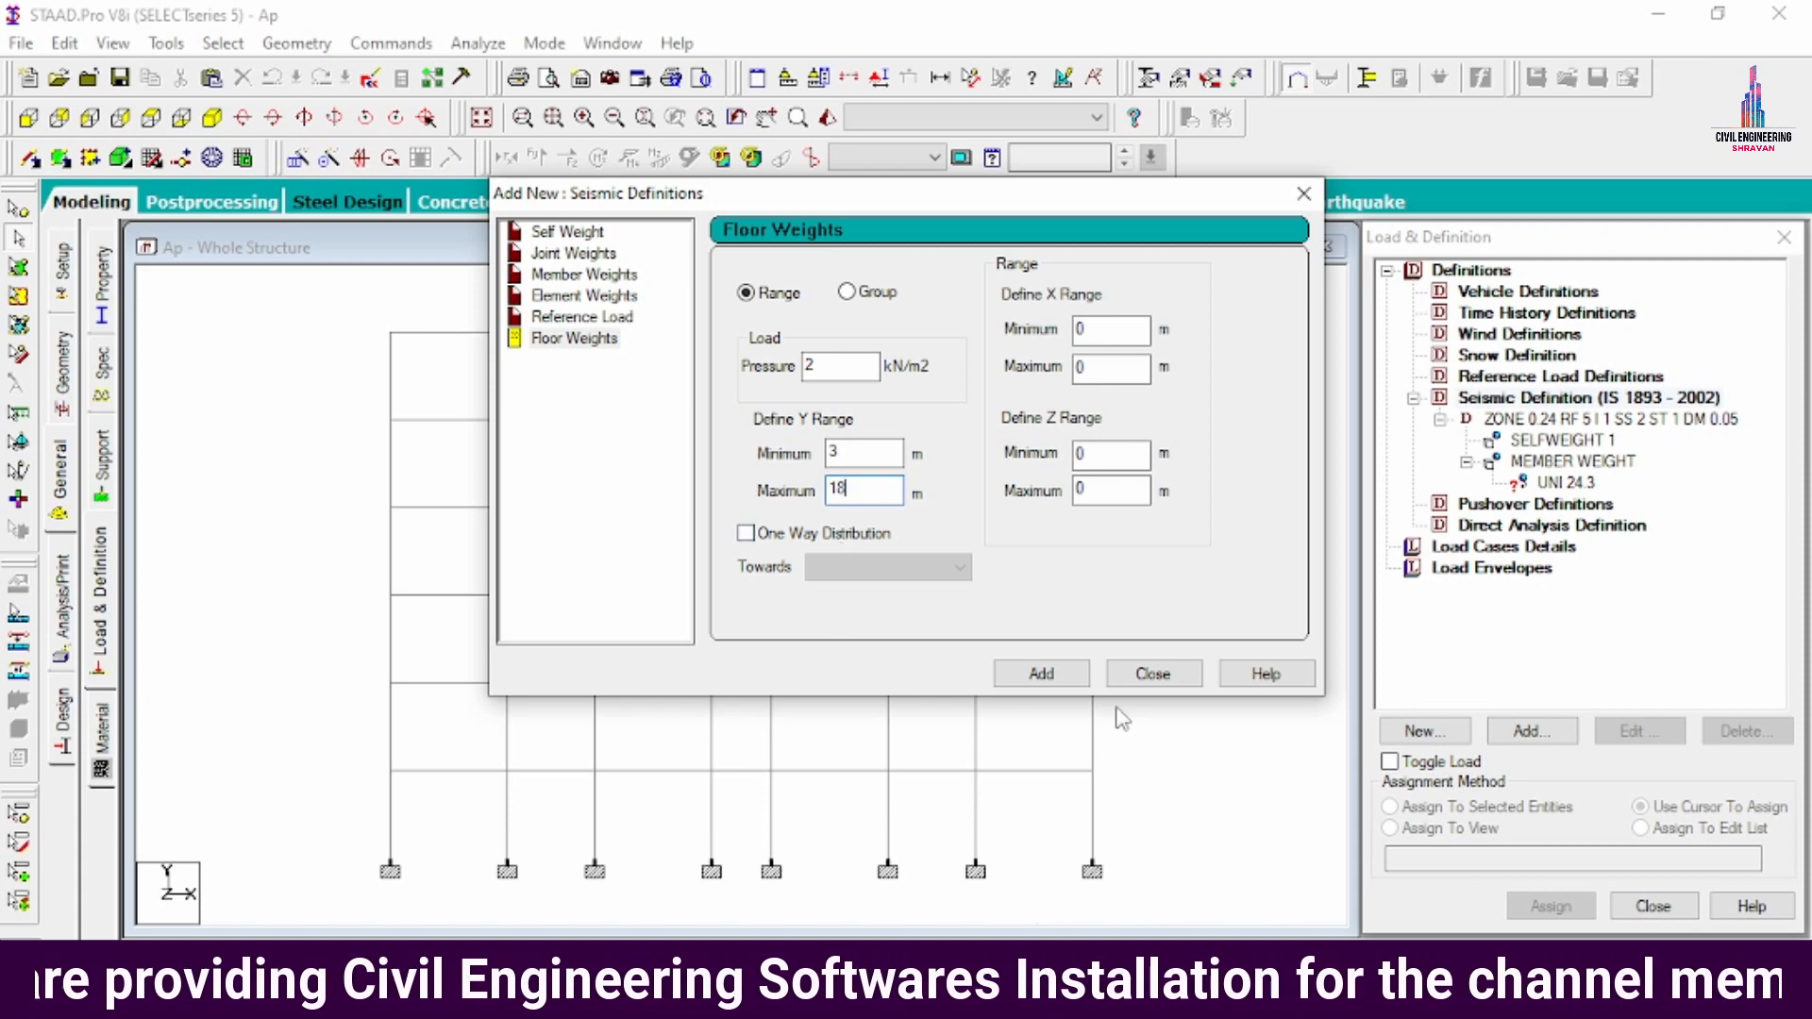
pyautogui.click(1046, 674)
pyautogui.click(1153, 674)
# - Assign the UNI 24.3 member weight to all beams parallel to X and Z
pyautogui.click(1572, 486)
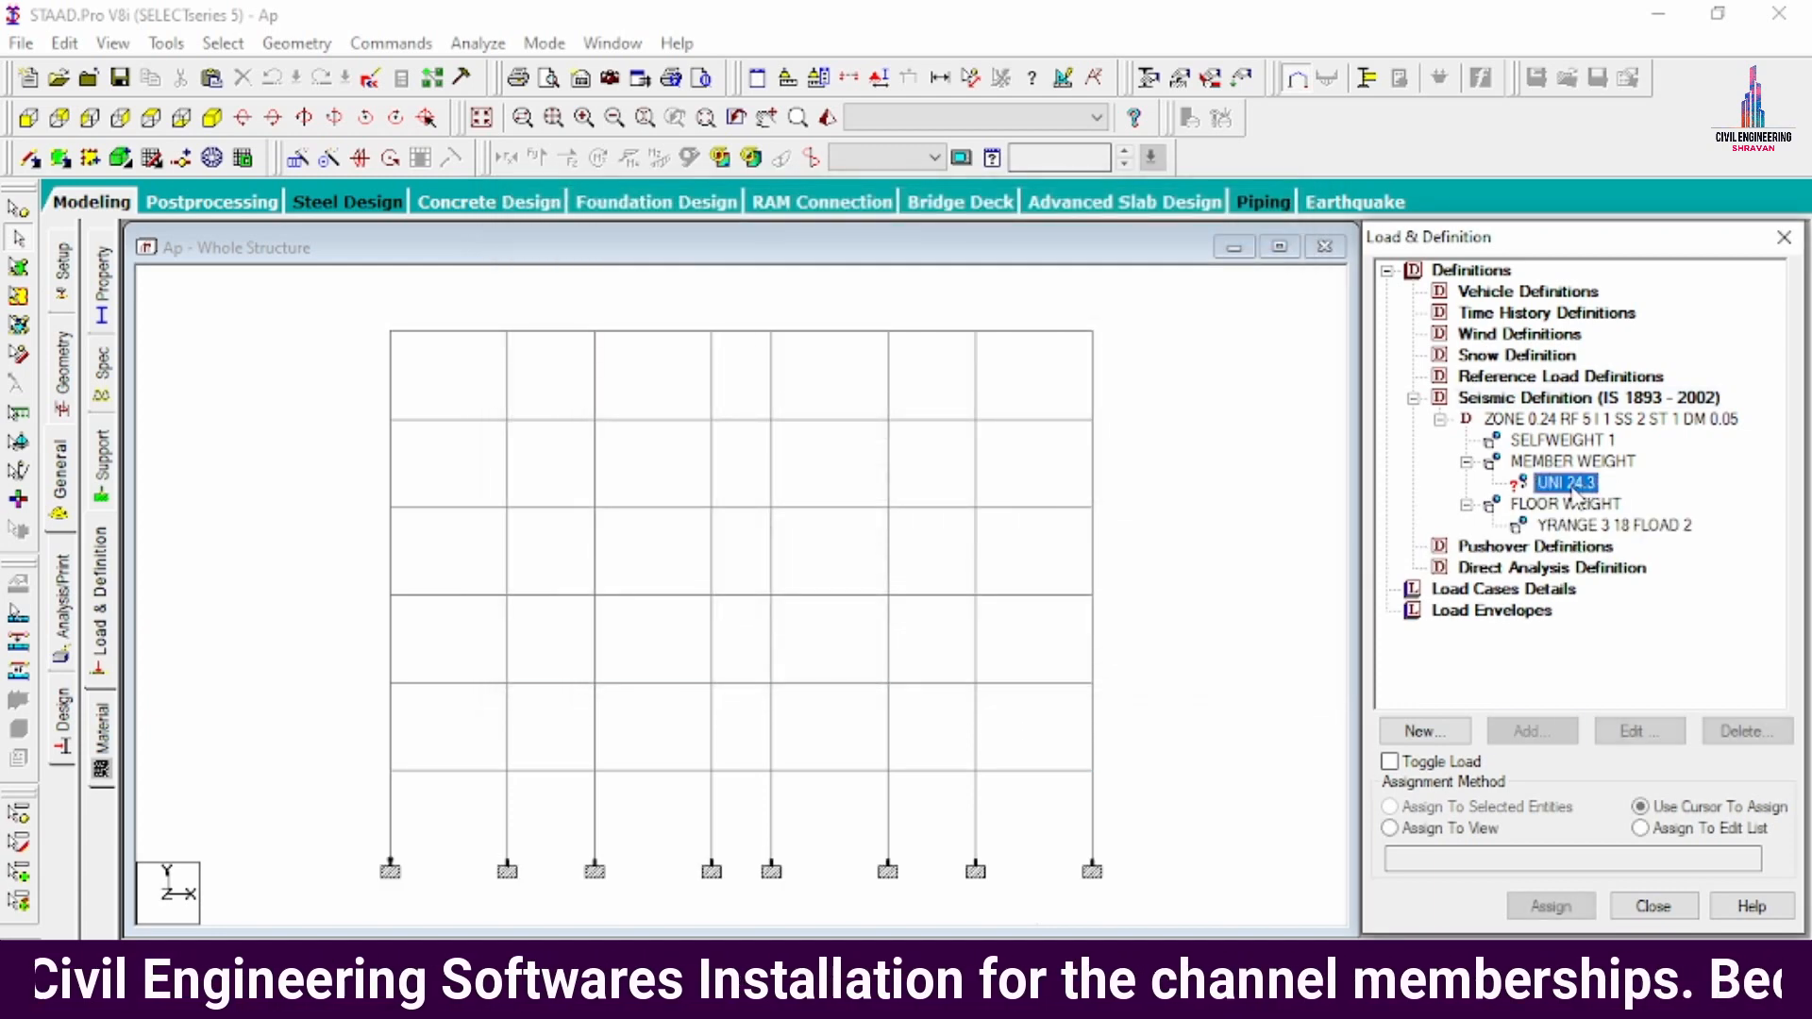
pyautogui.click(223, 44)
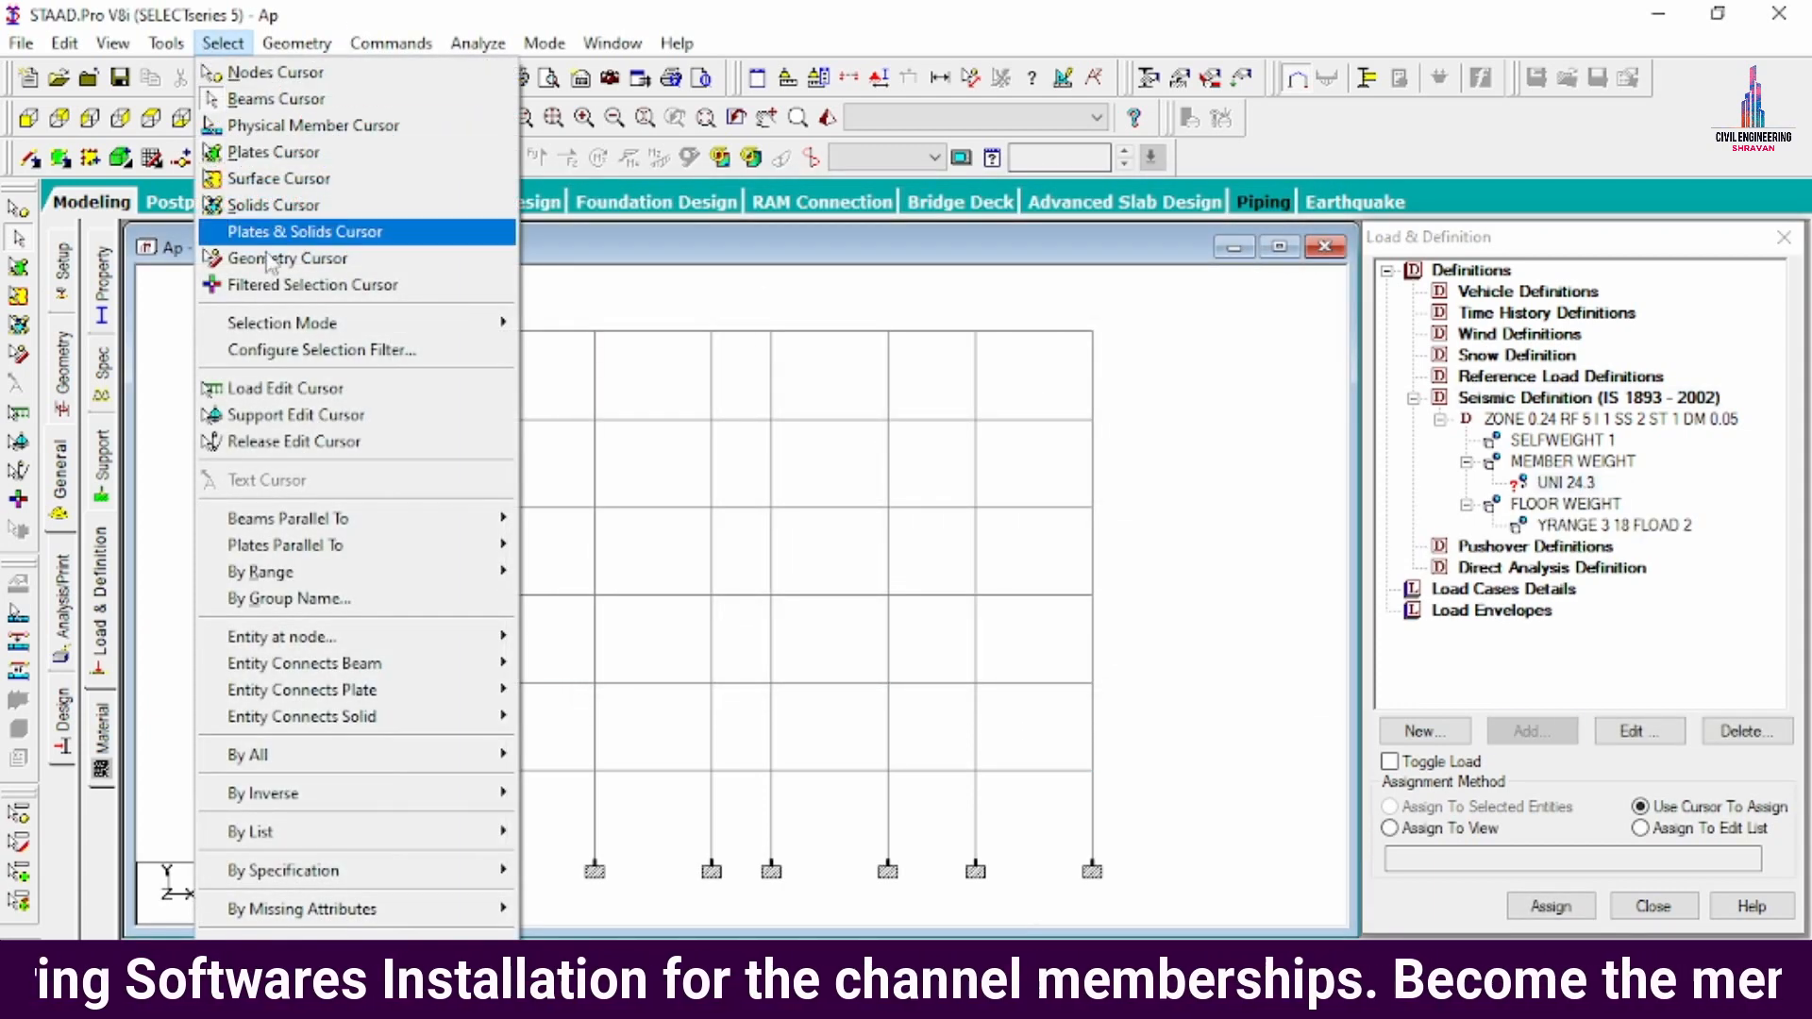
pyautogui.moveTo(302, 521)
pyautogui.click(552, 519)
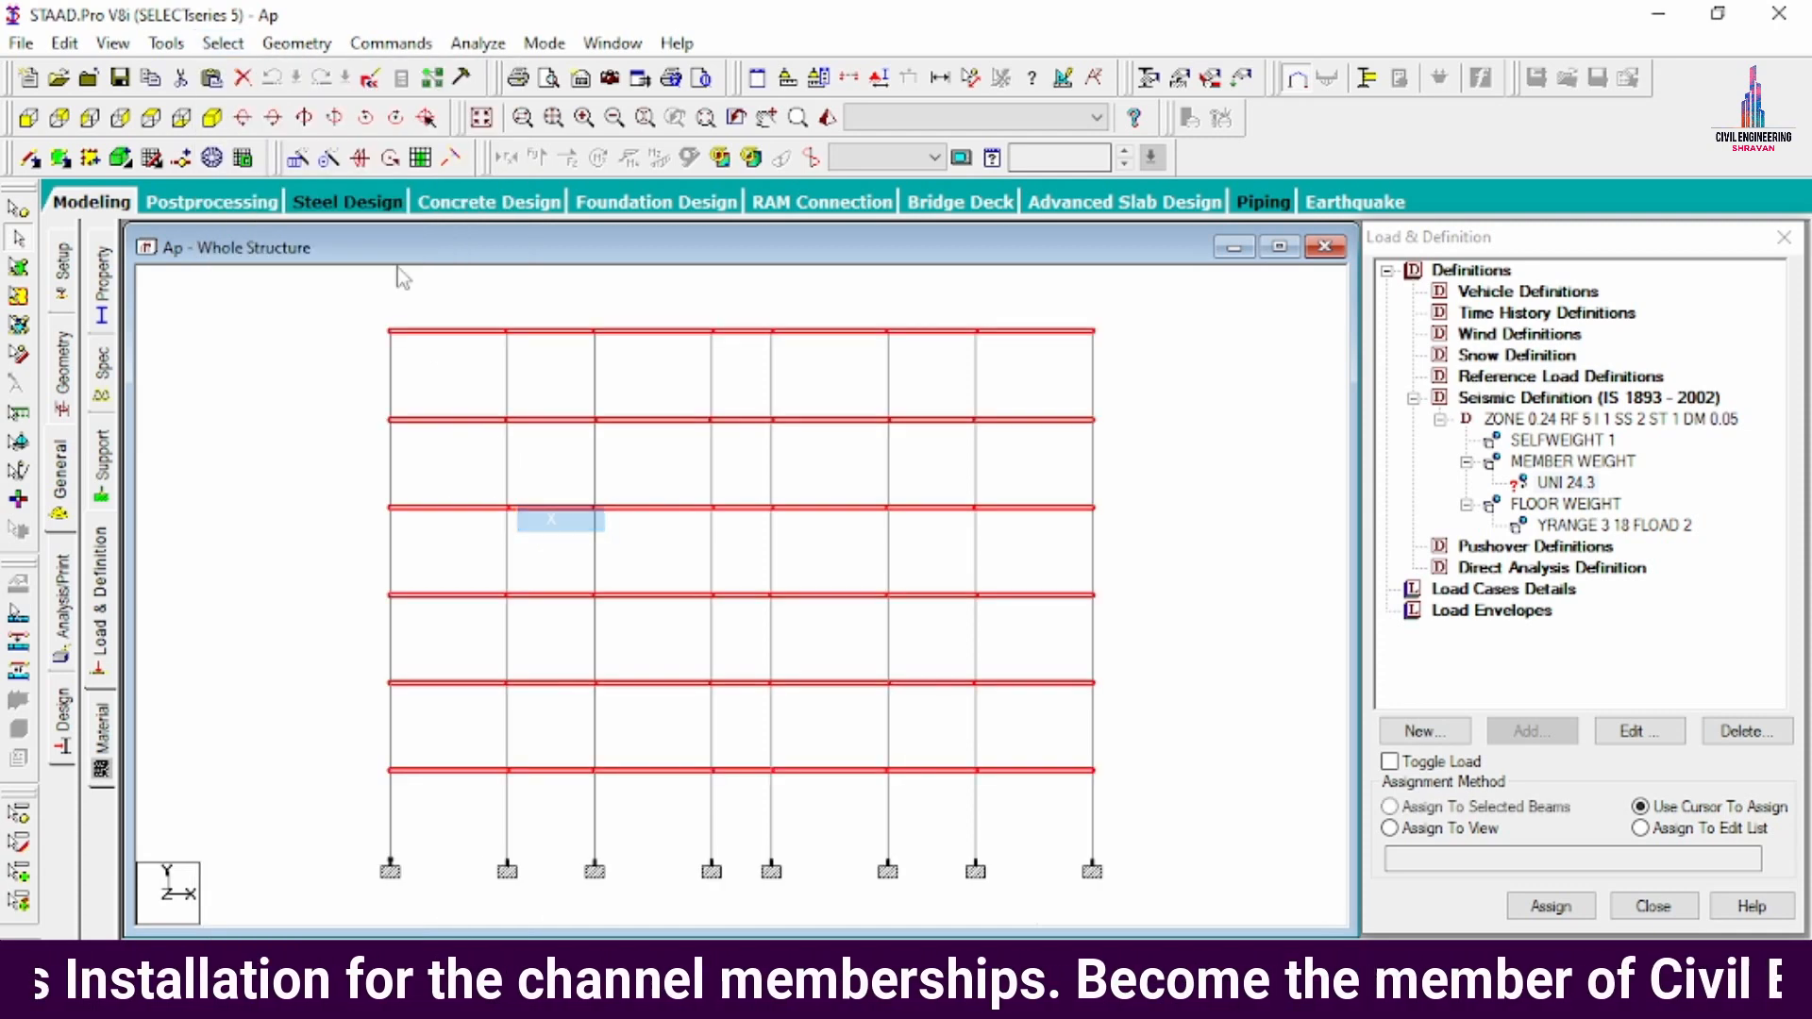
pyautogui.click(223, 44)
pyautogui.moveTo(466, 529)
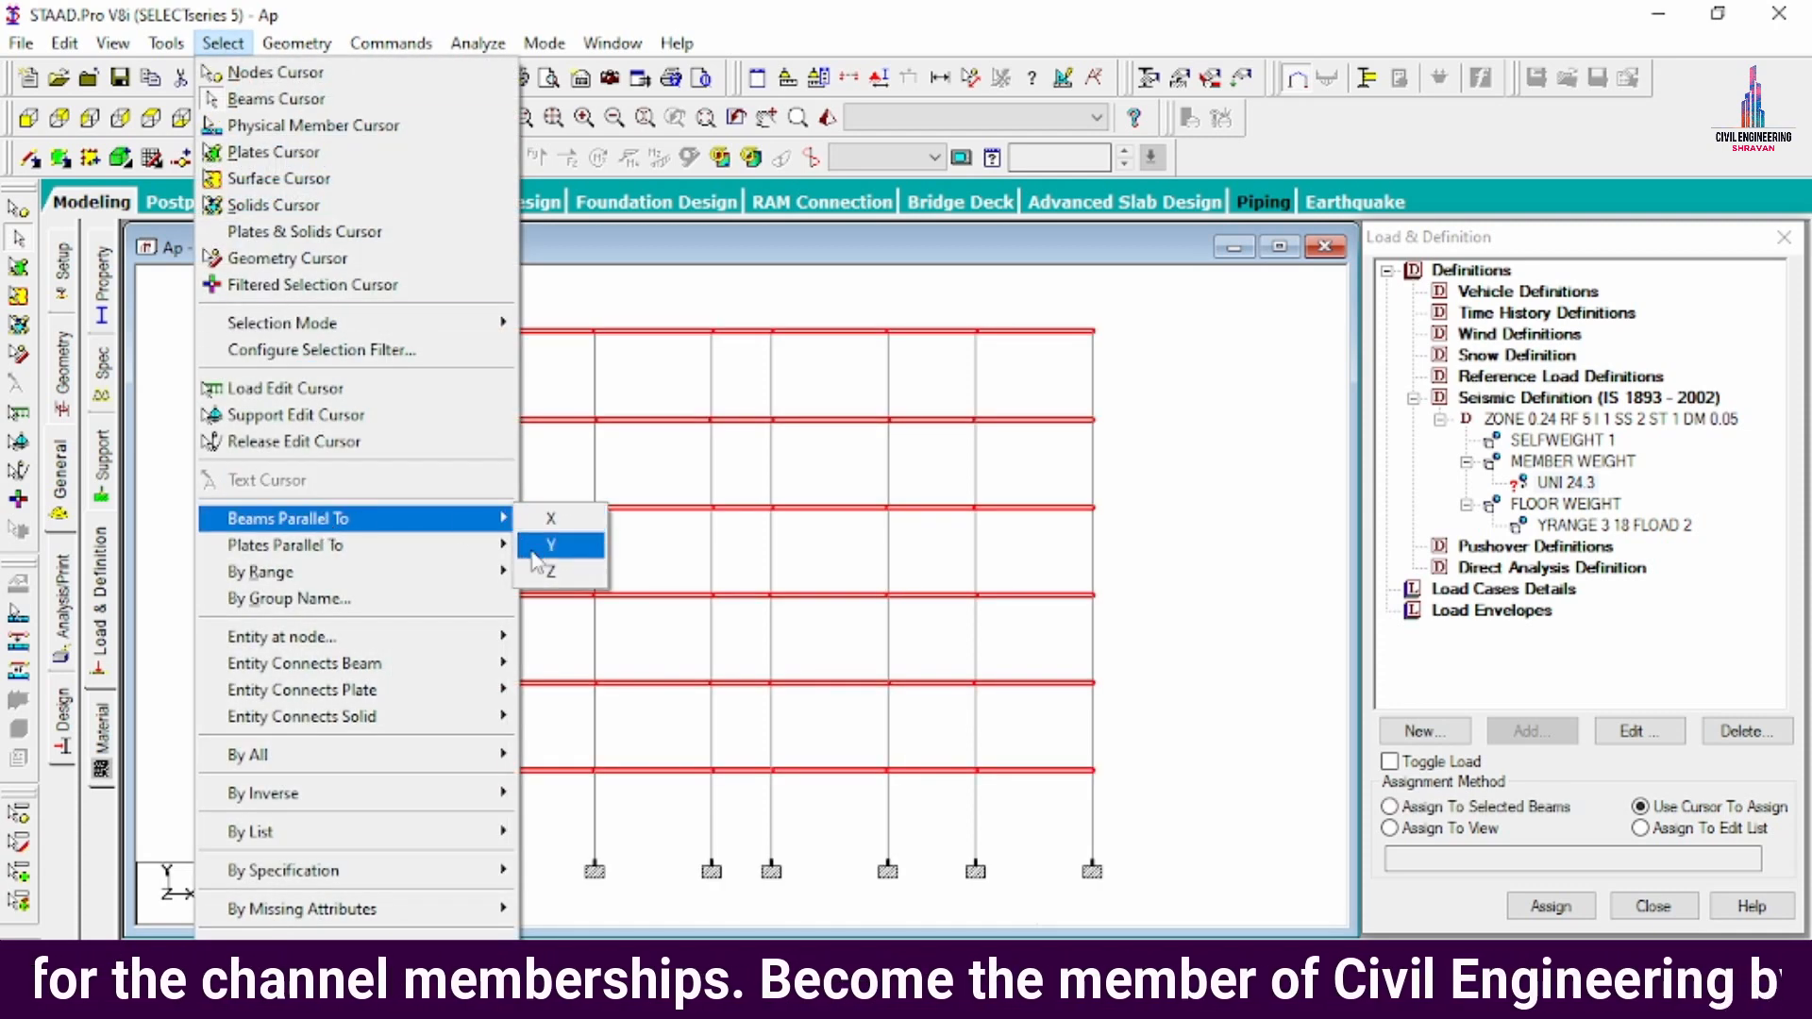
pyautogui.click(544, 569)
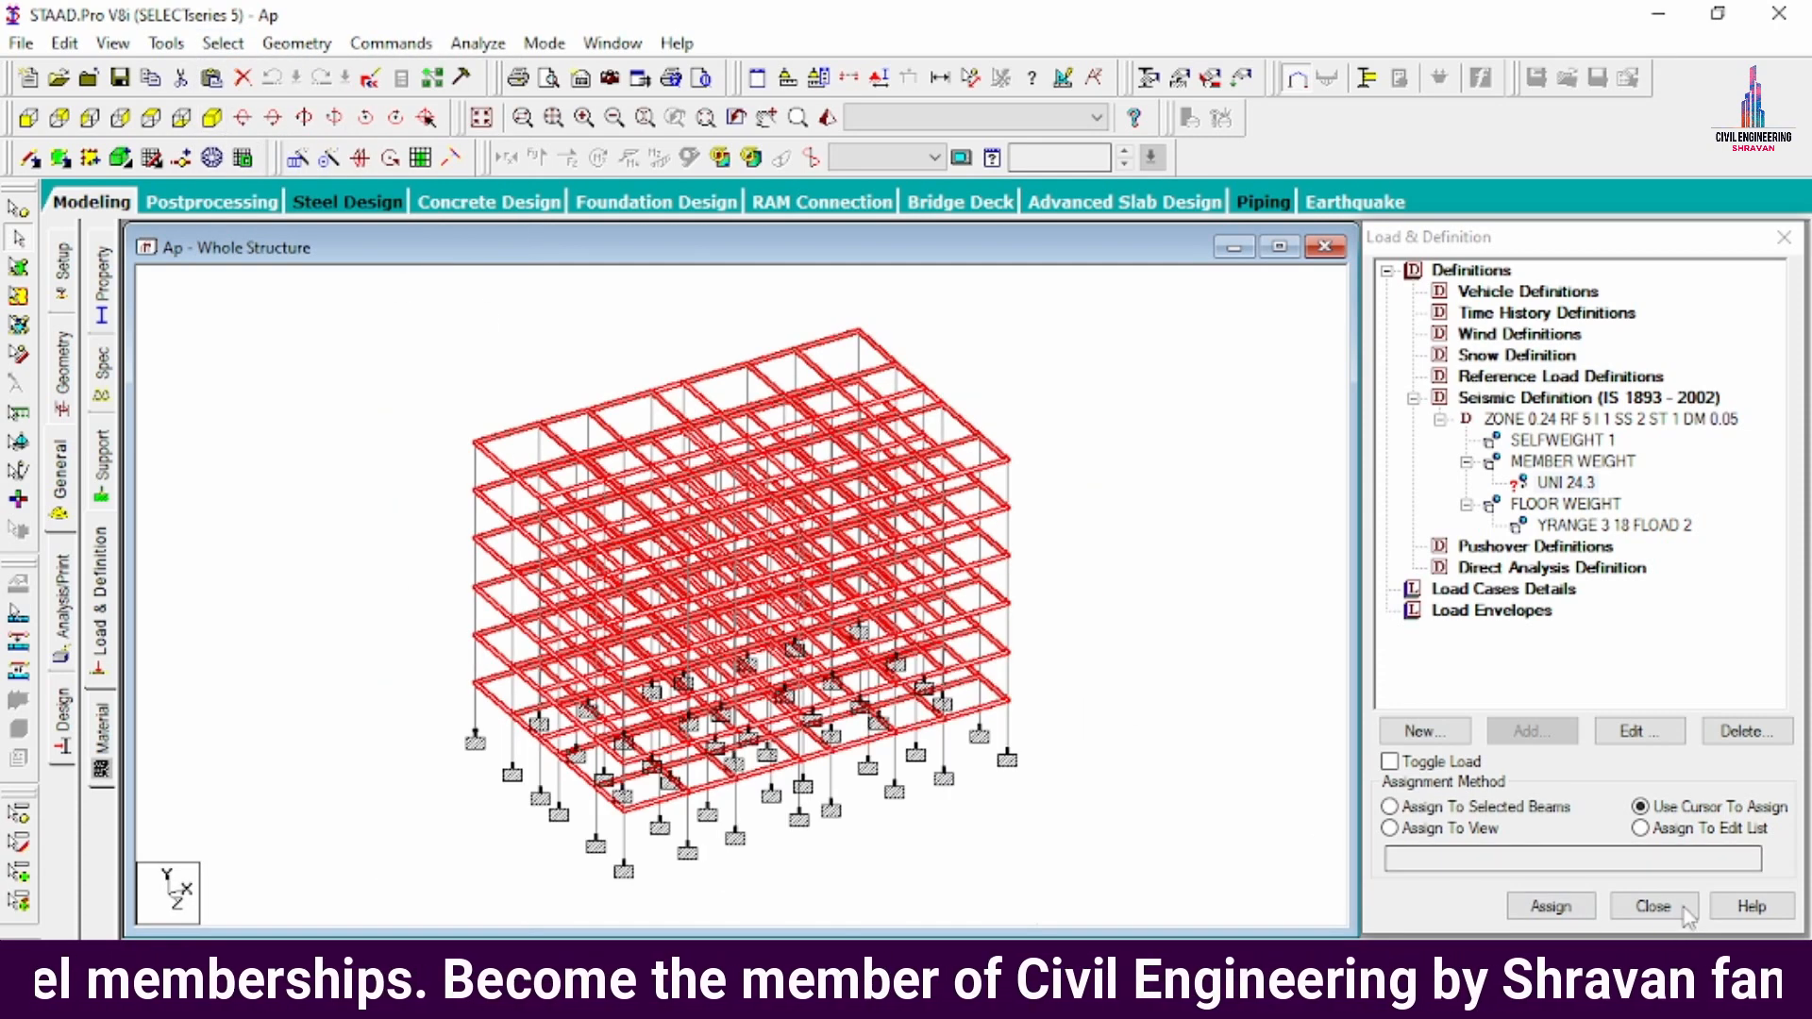
pyautogui.click(1527, 808)
pyautogui.click(1551, 905)
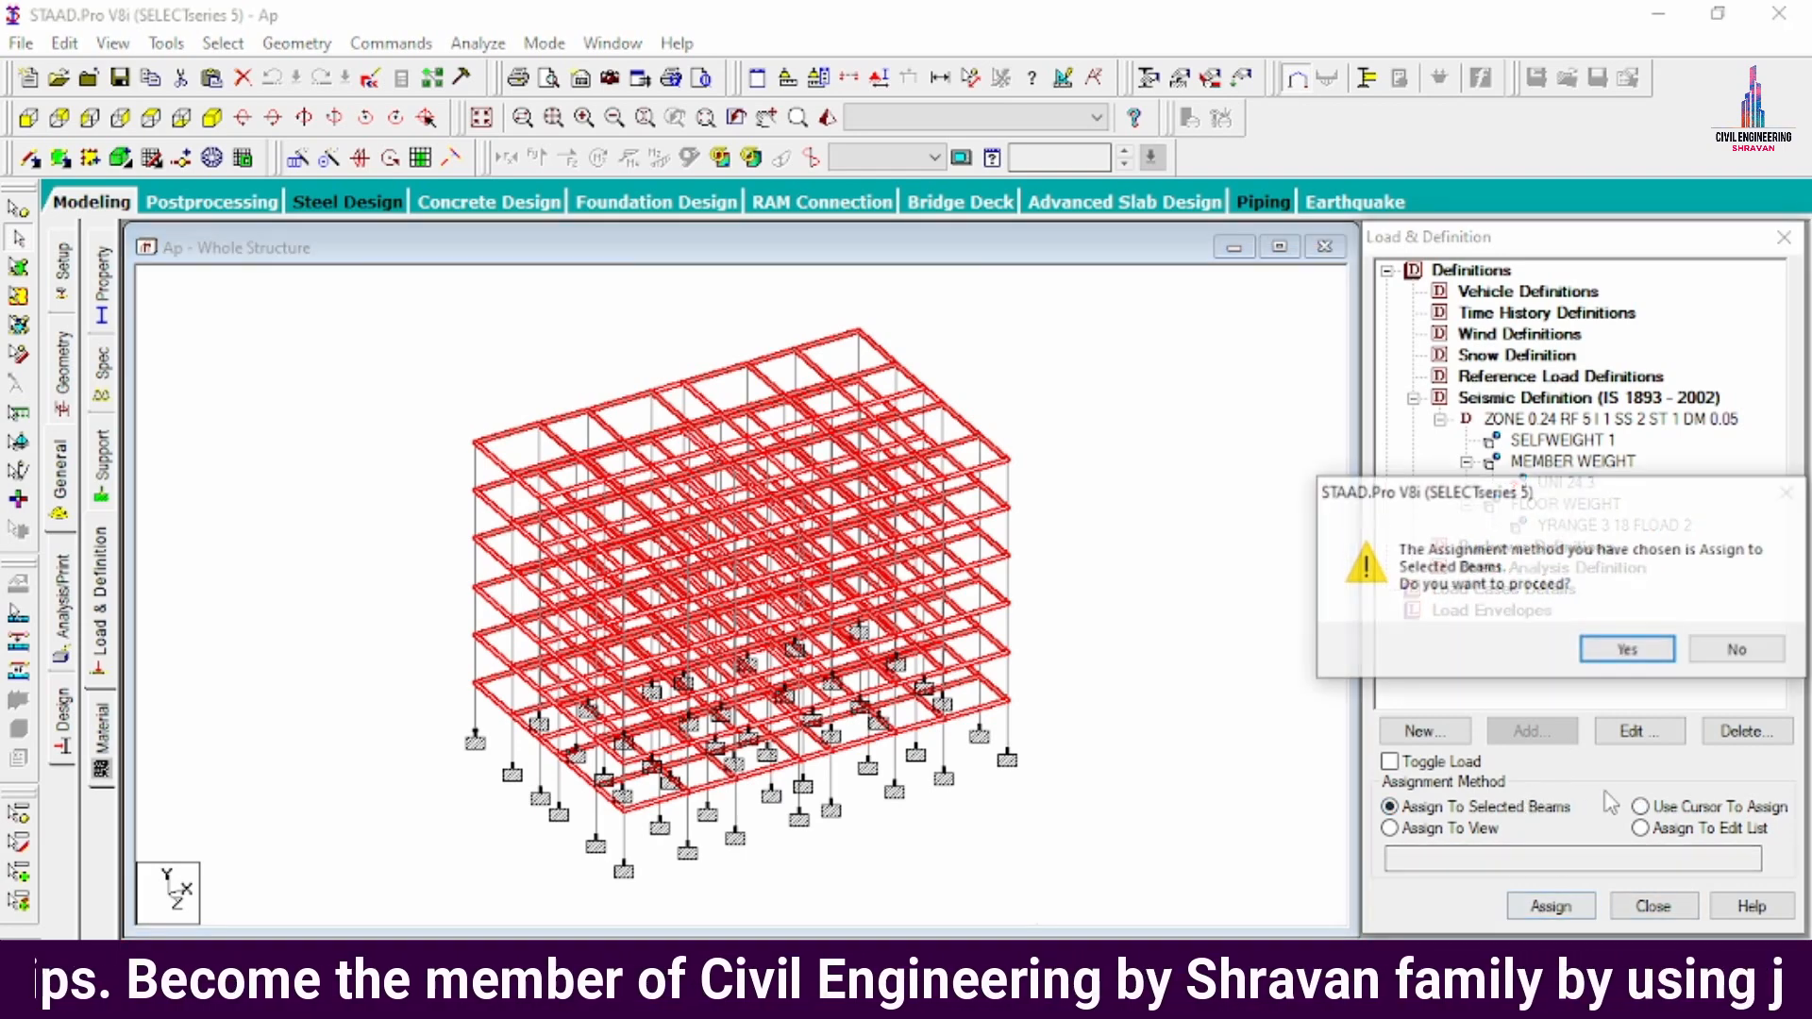
pyautogui.click(1627, 650)
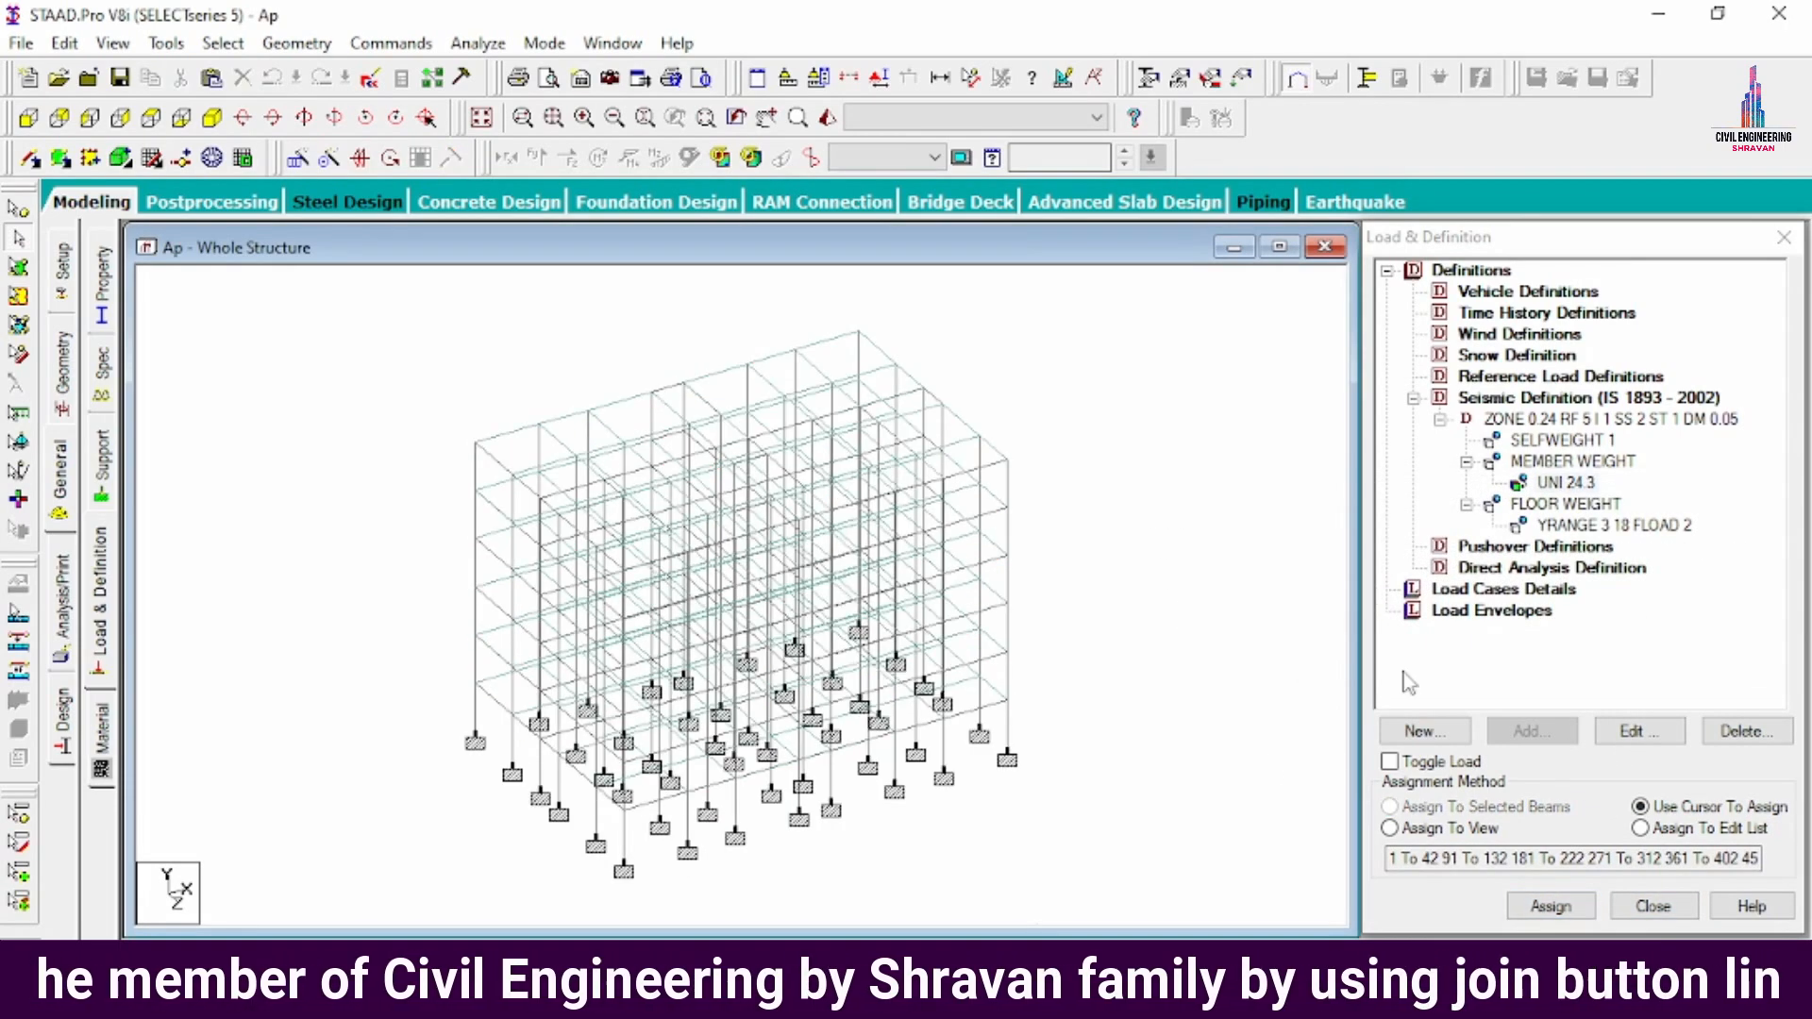
# - Add a wind definition with type number 1 and the comment WIND 1
pyautogui.click(1521, 334)
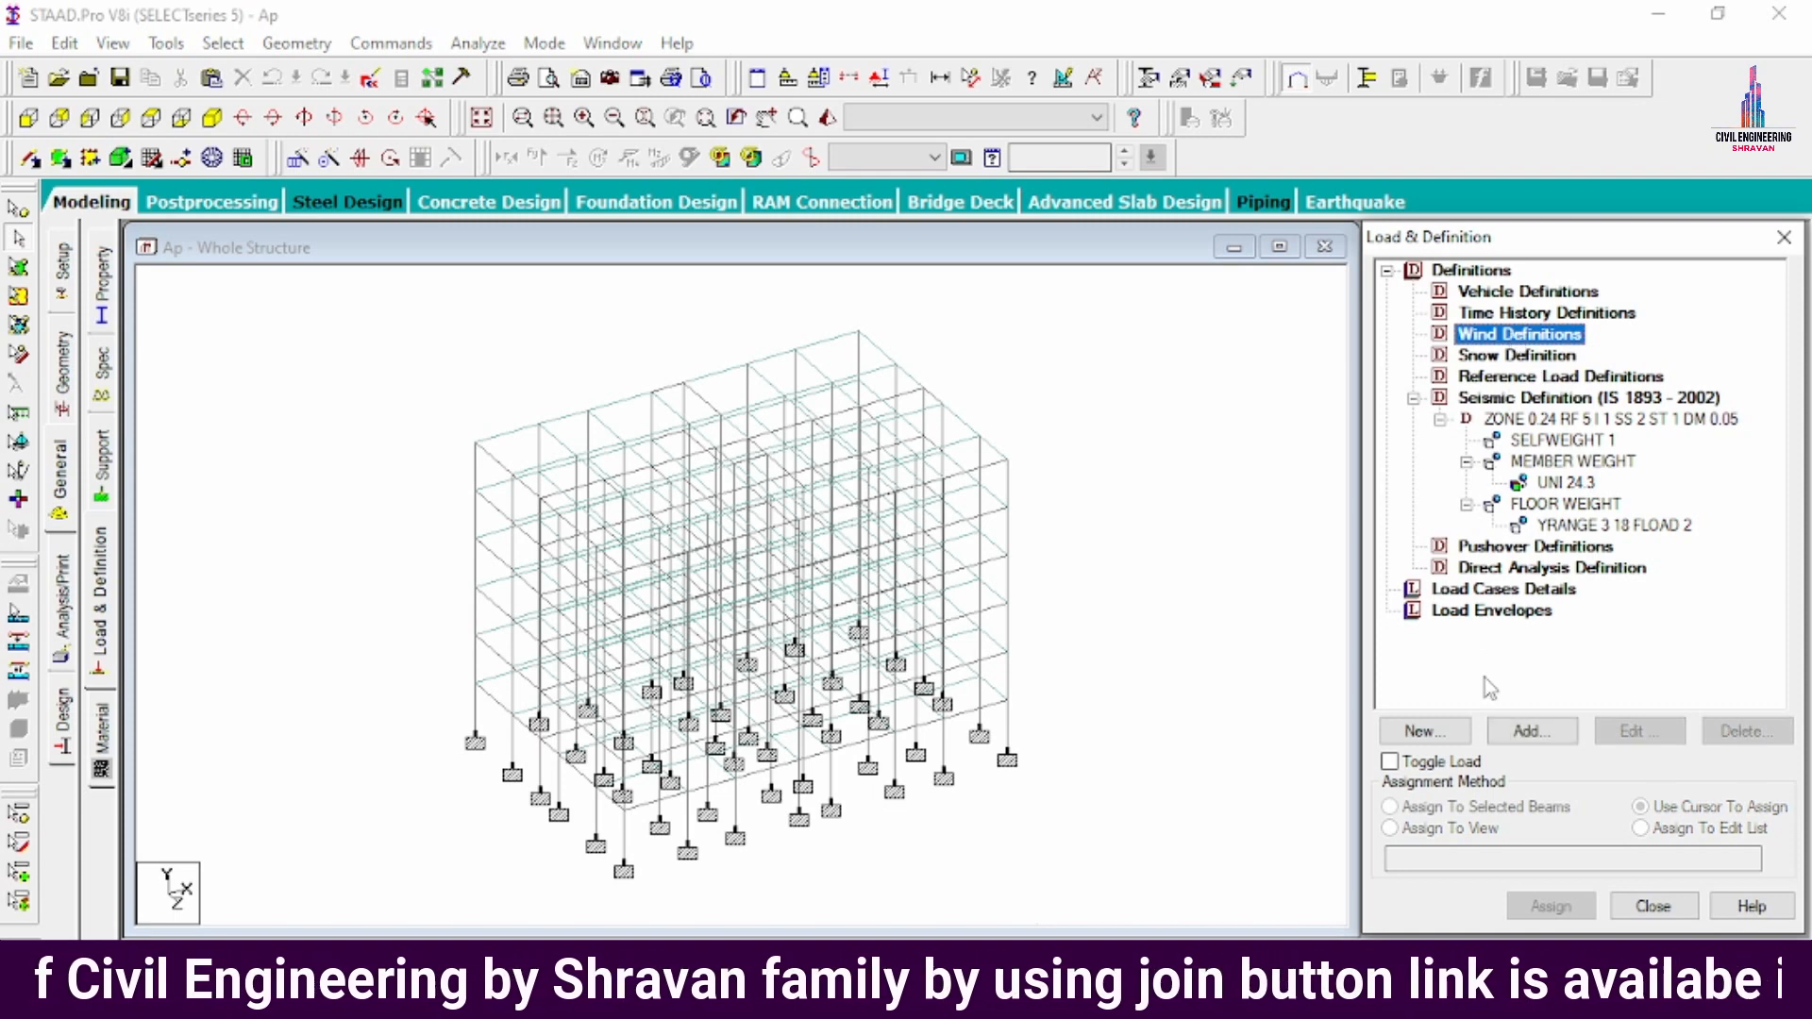
pyautogui.click(1527, 731)
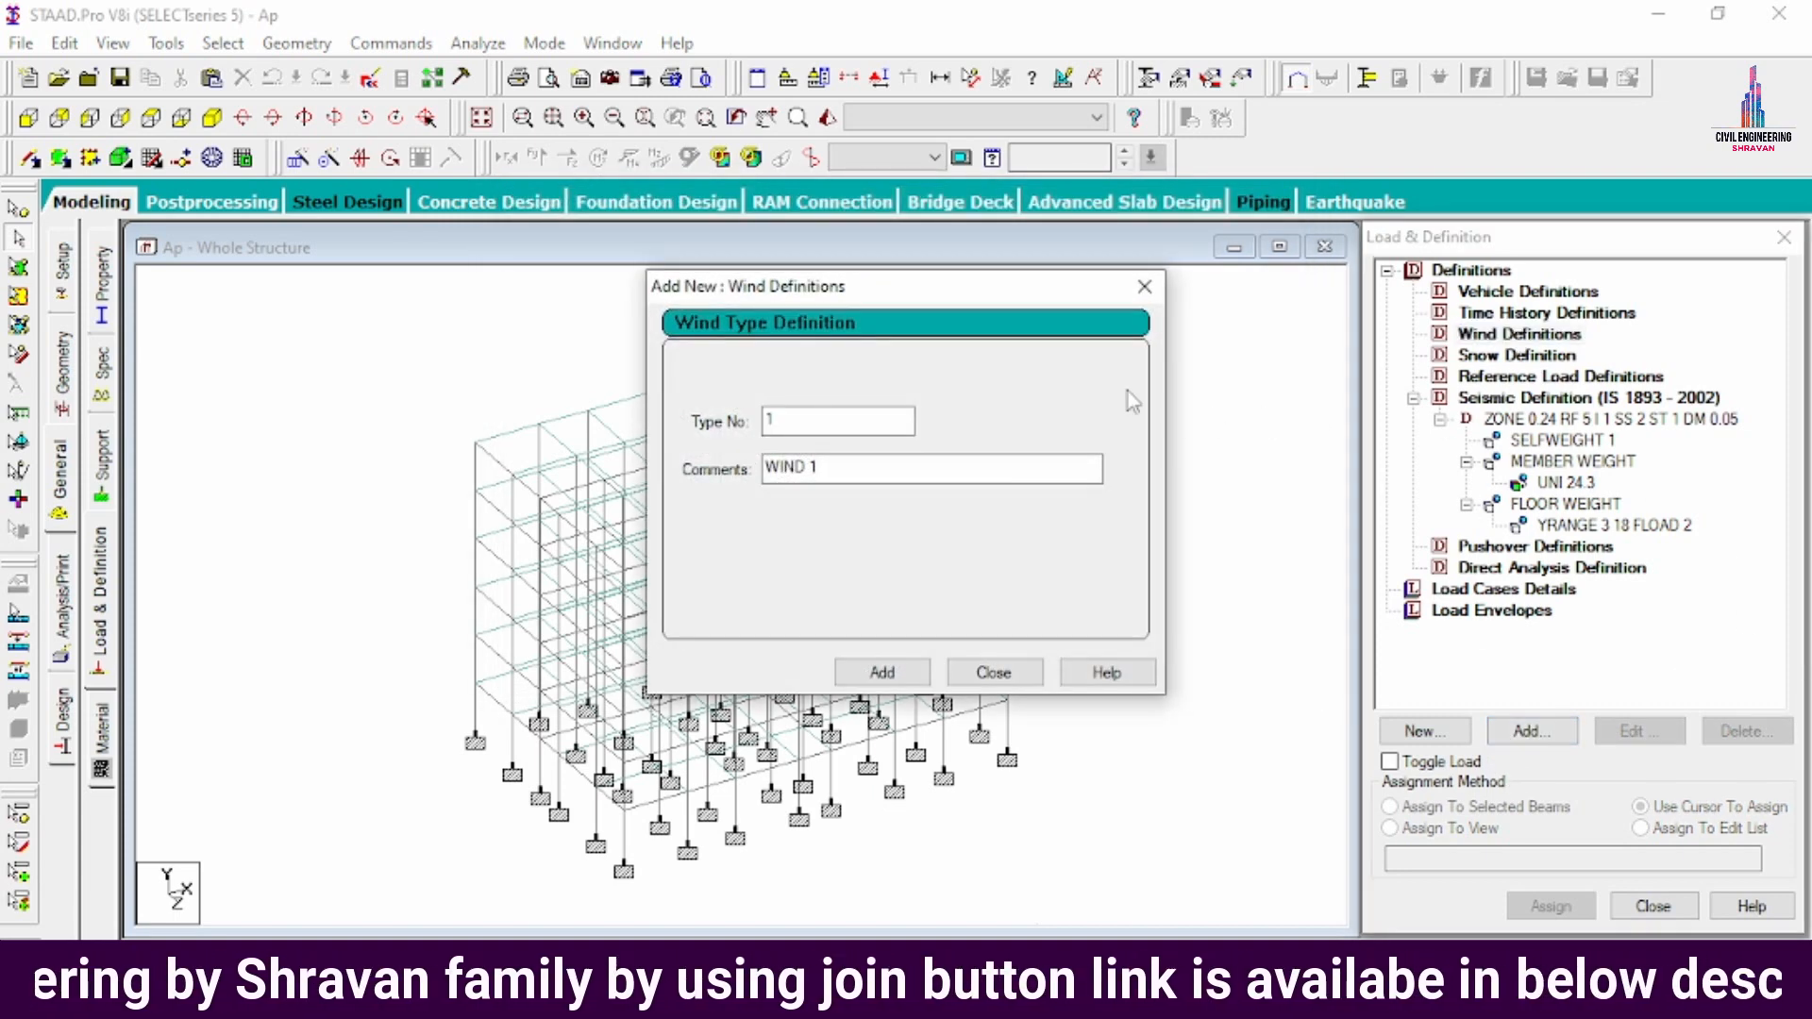
pyautogui.click(883, 672)
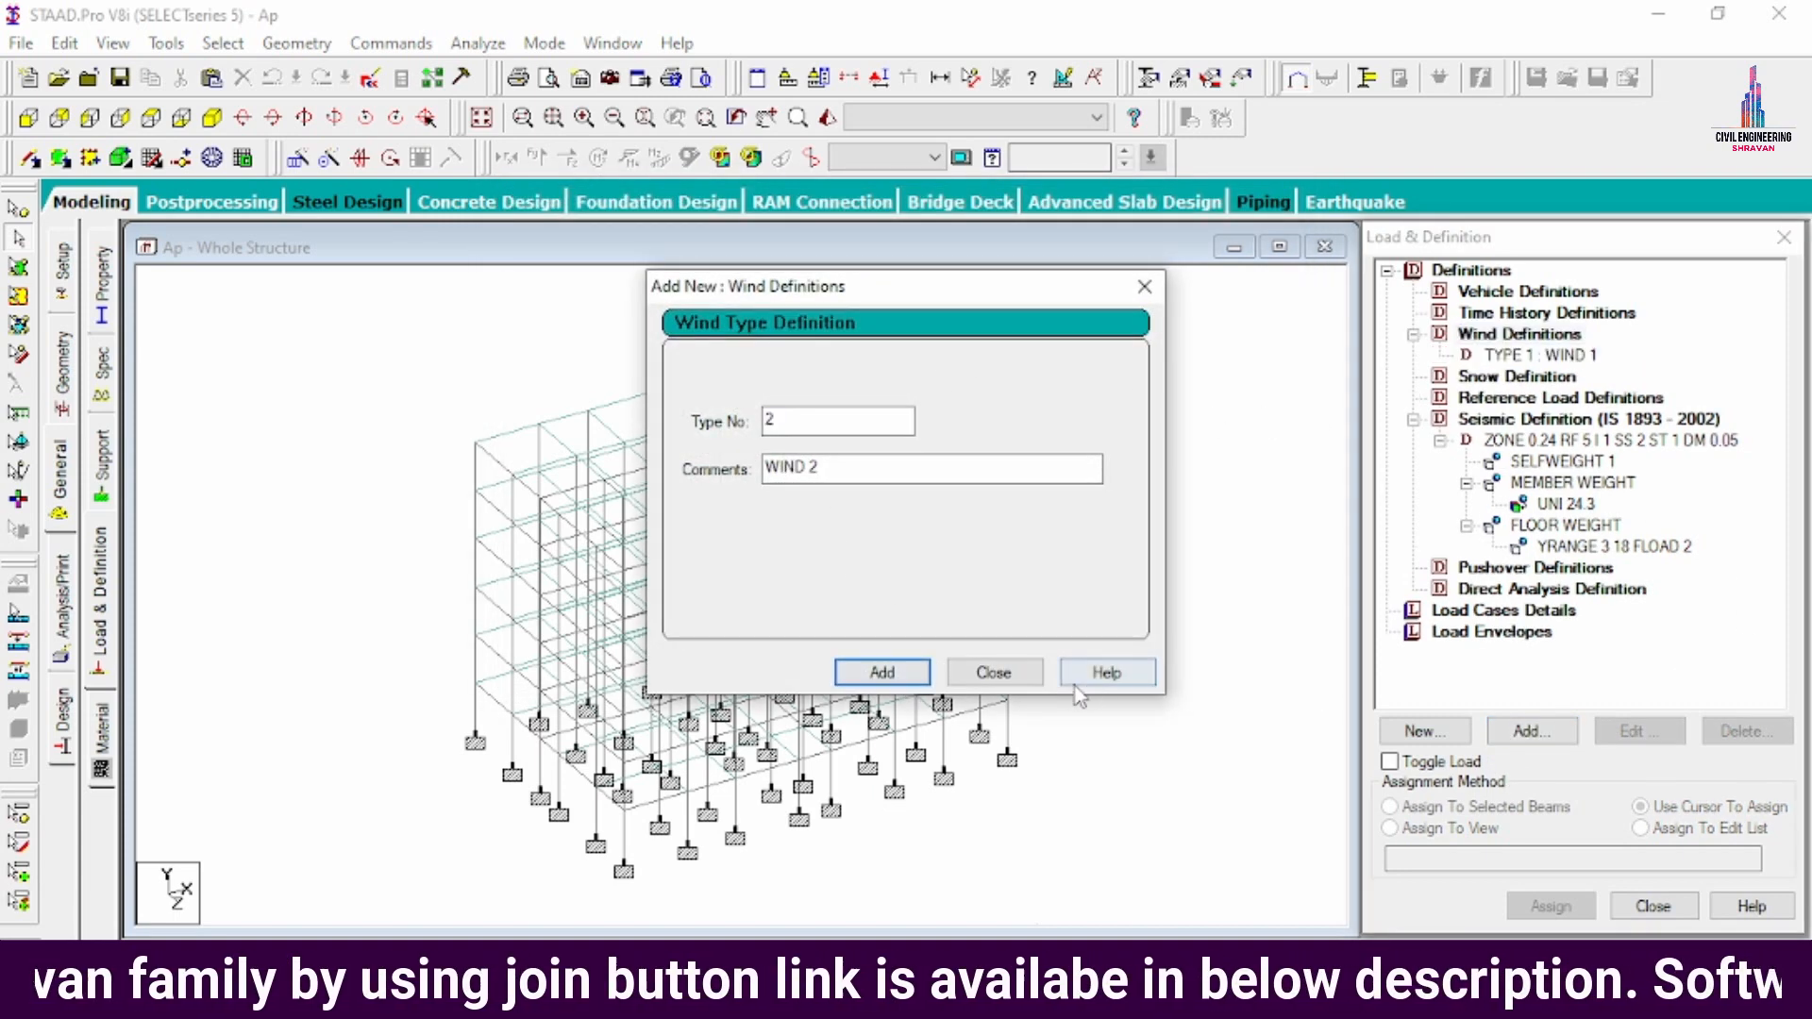
# - Start a custom intensity table for the WIND 1 definition with 1.2 kN/m2 at a height of 18 m
pyautogui.click(994, 672)
pyautogui.click(1492, 357)
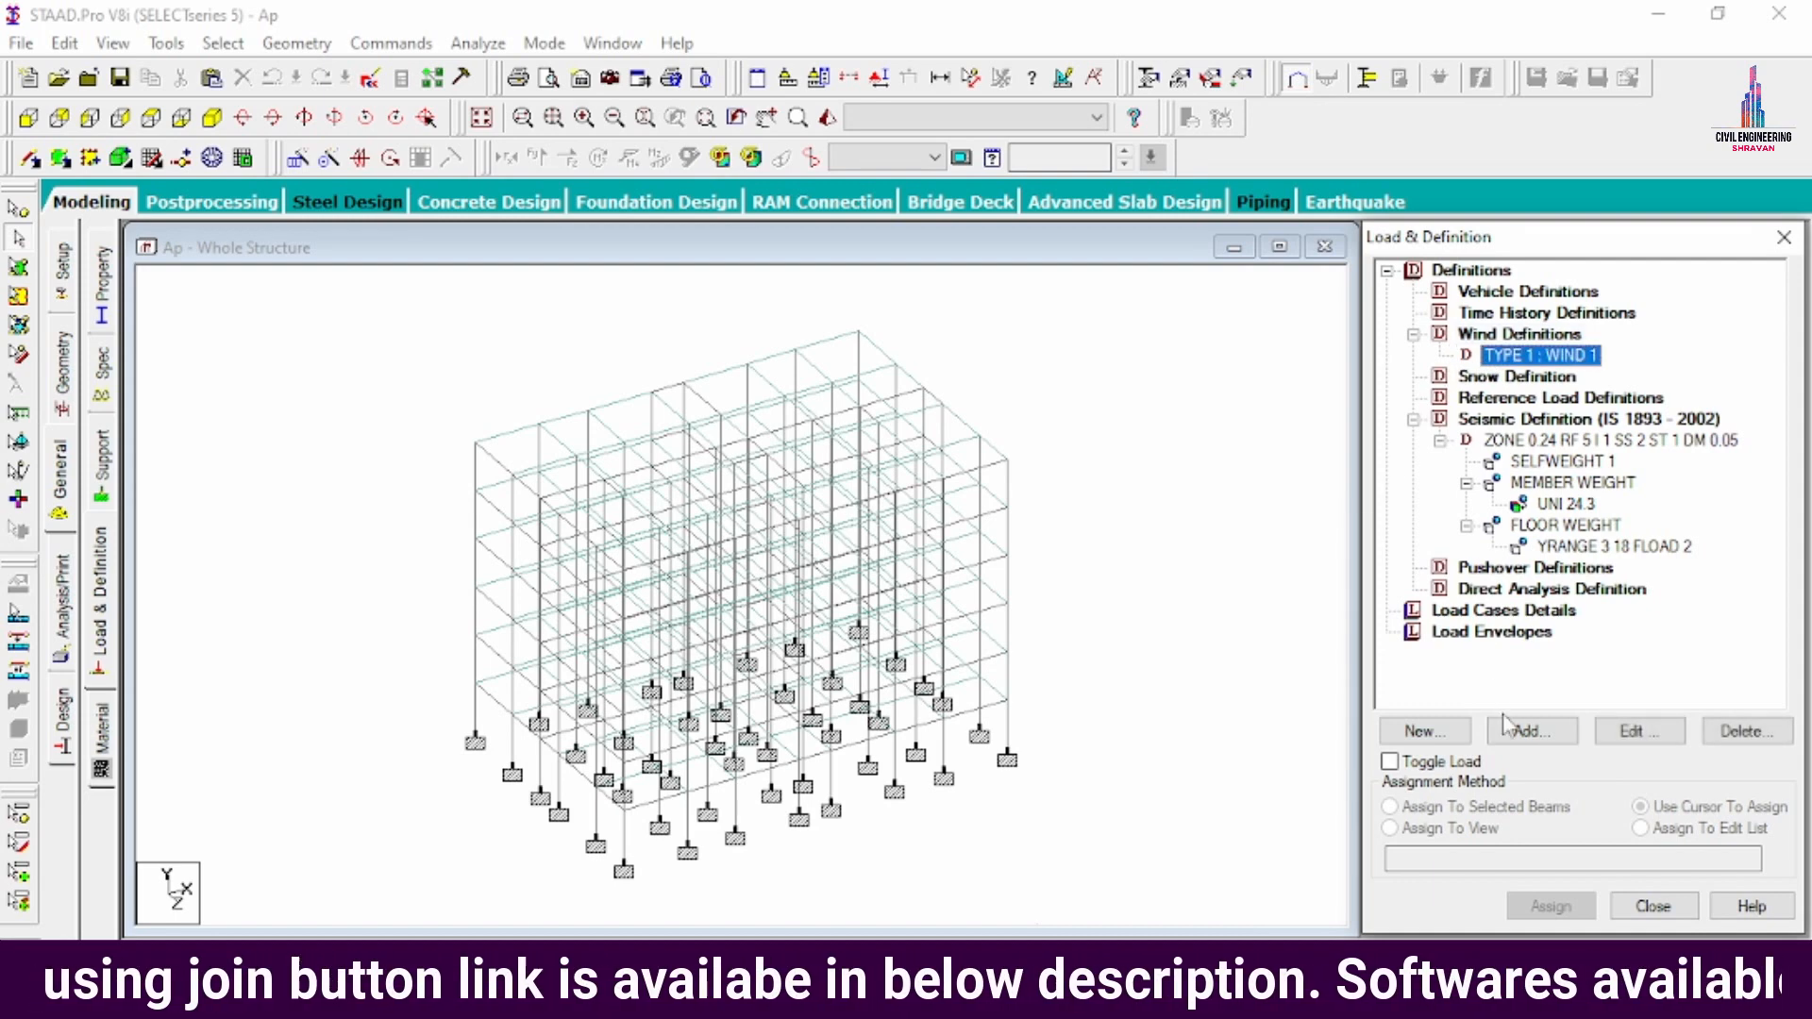
pyautogui.click(1520, 735)
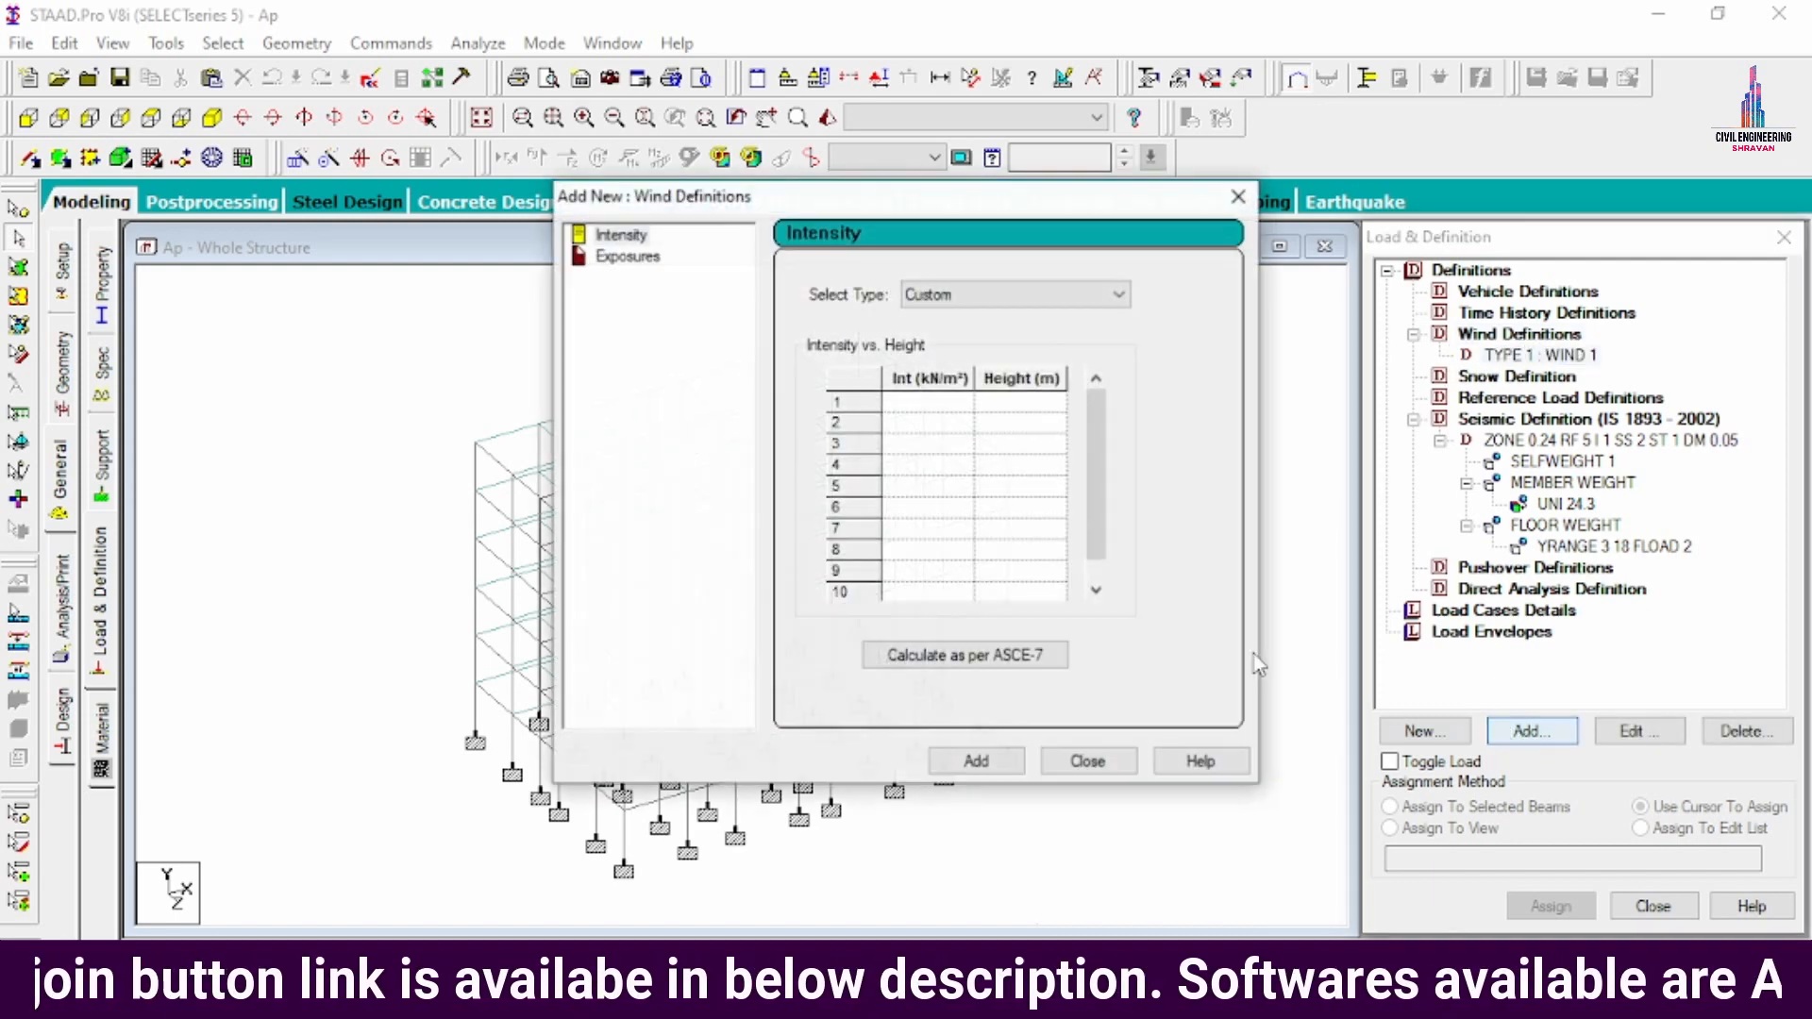
pyautogui.click(913, 410)
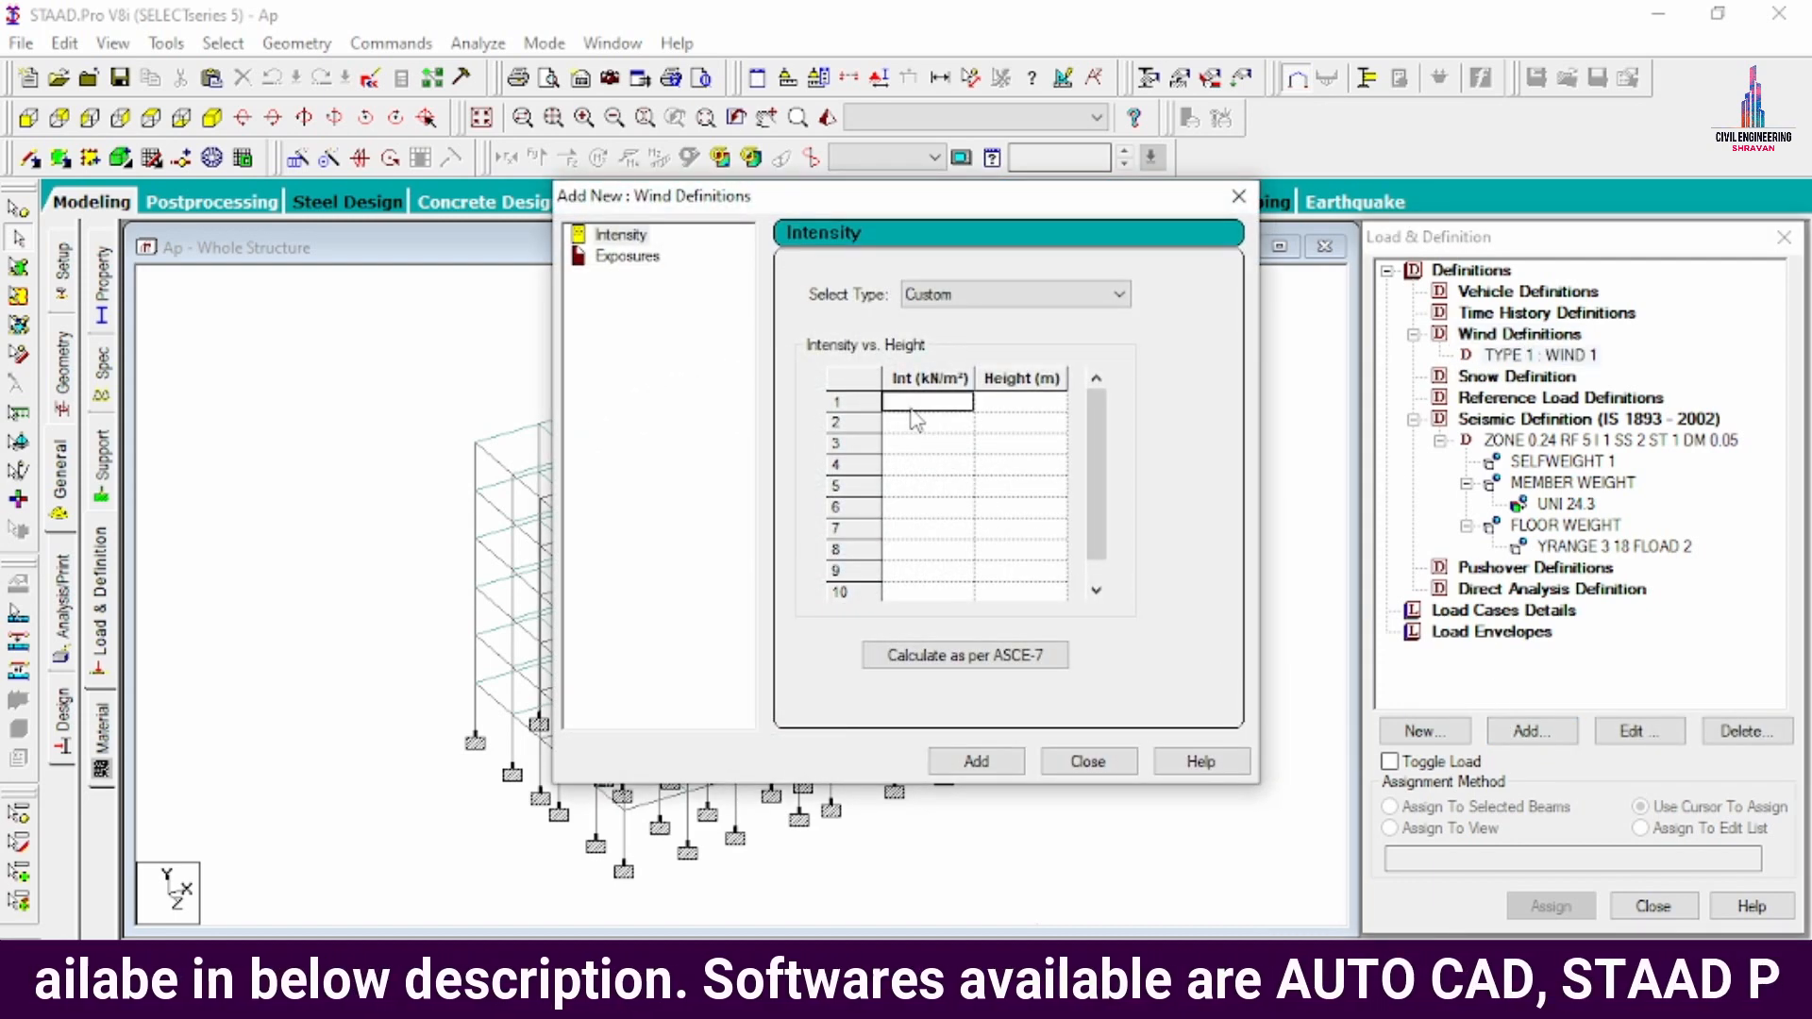
pyautogui.write('1.2')
pyautogui.press('Tab')
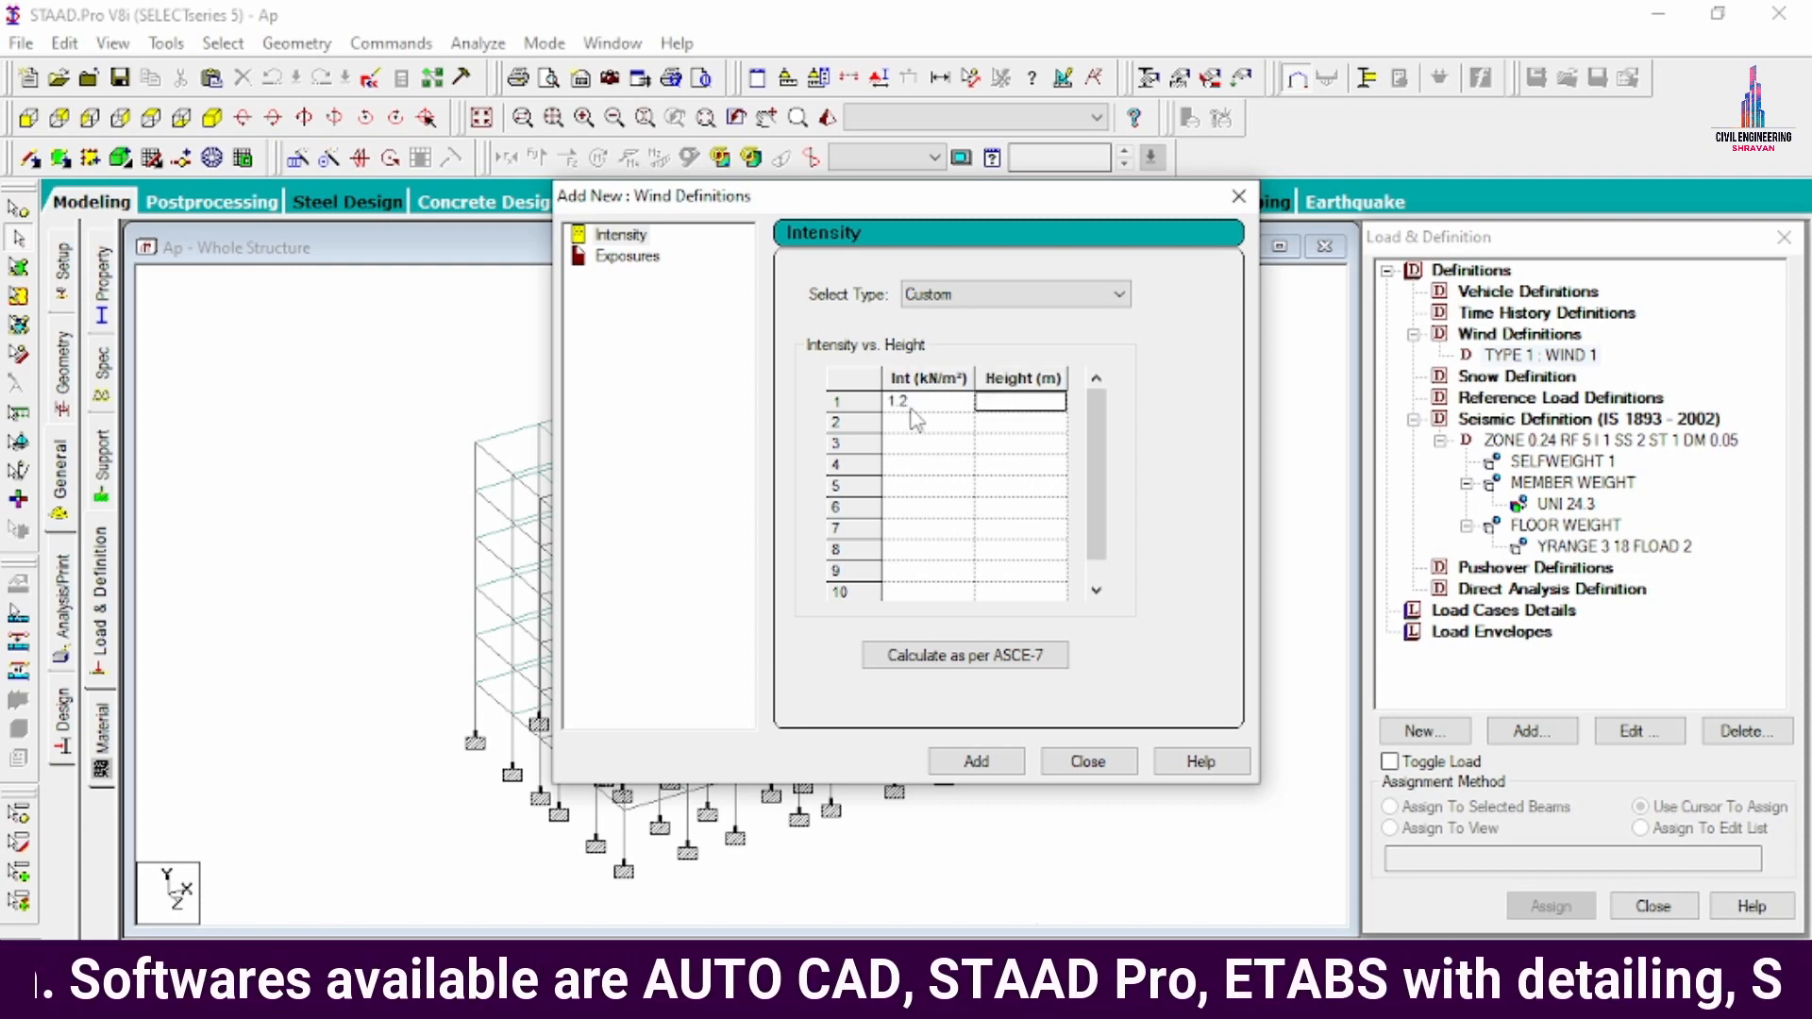
pyautogui.write('18')
pyautogui.press('Tab')
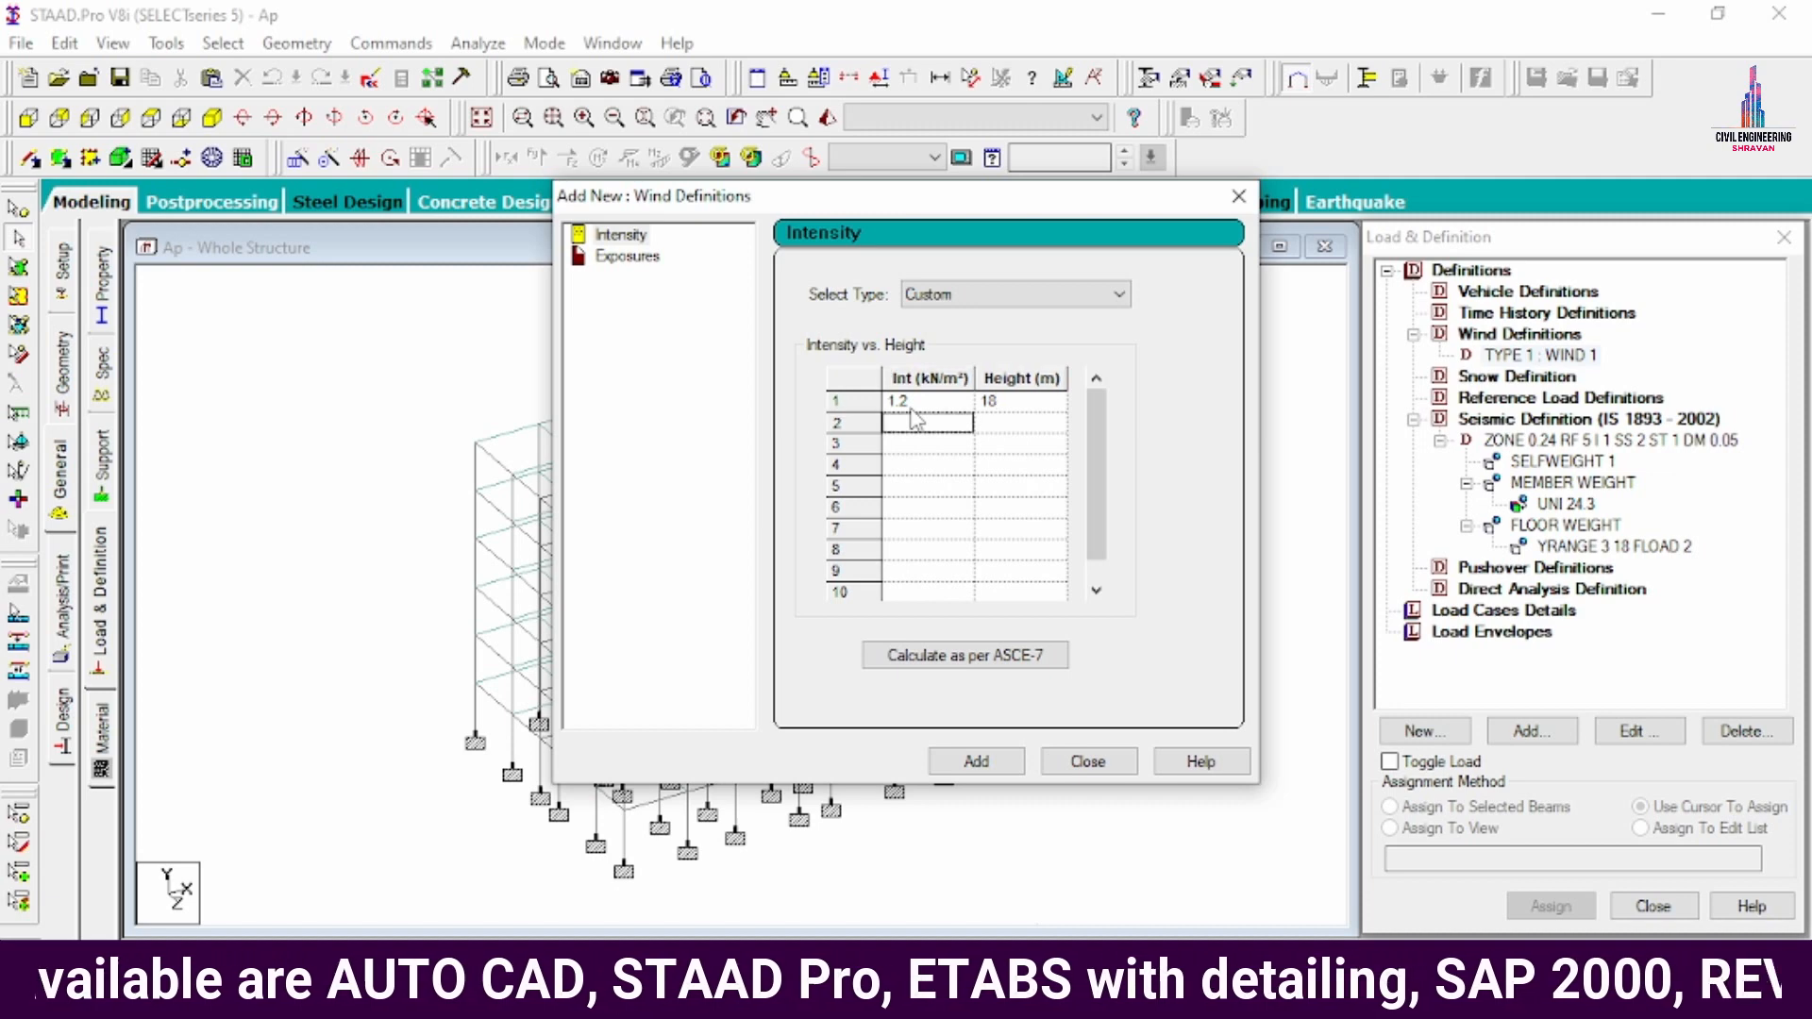
# - Enter intensities of 0.9 kN/m2 at 12 m and 0.6 kN/m2 at 9 m, and add the table to WIND 1
pyautogui.write('0')
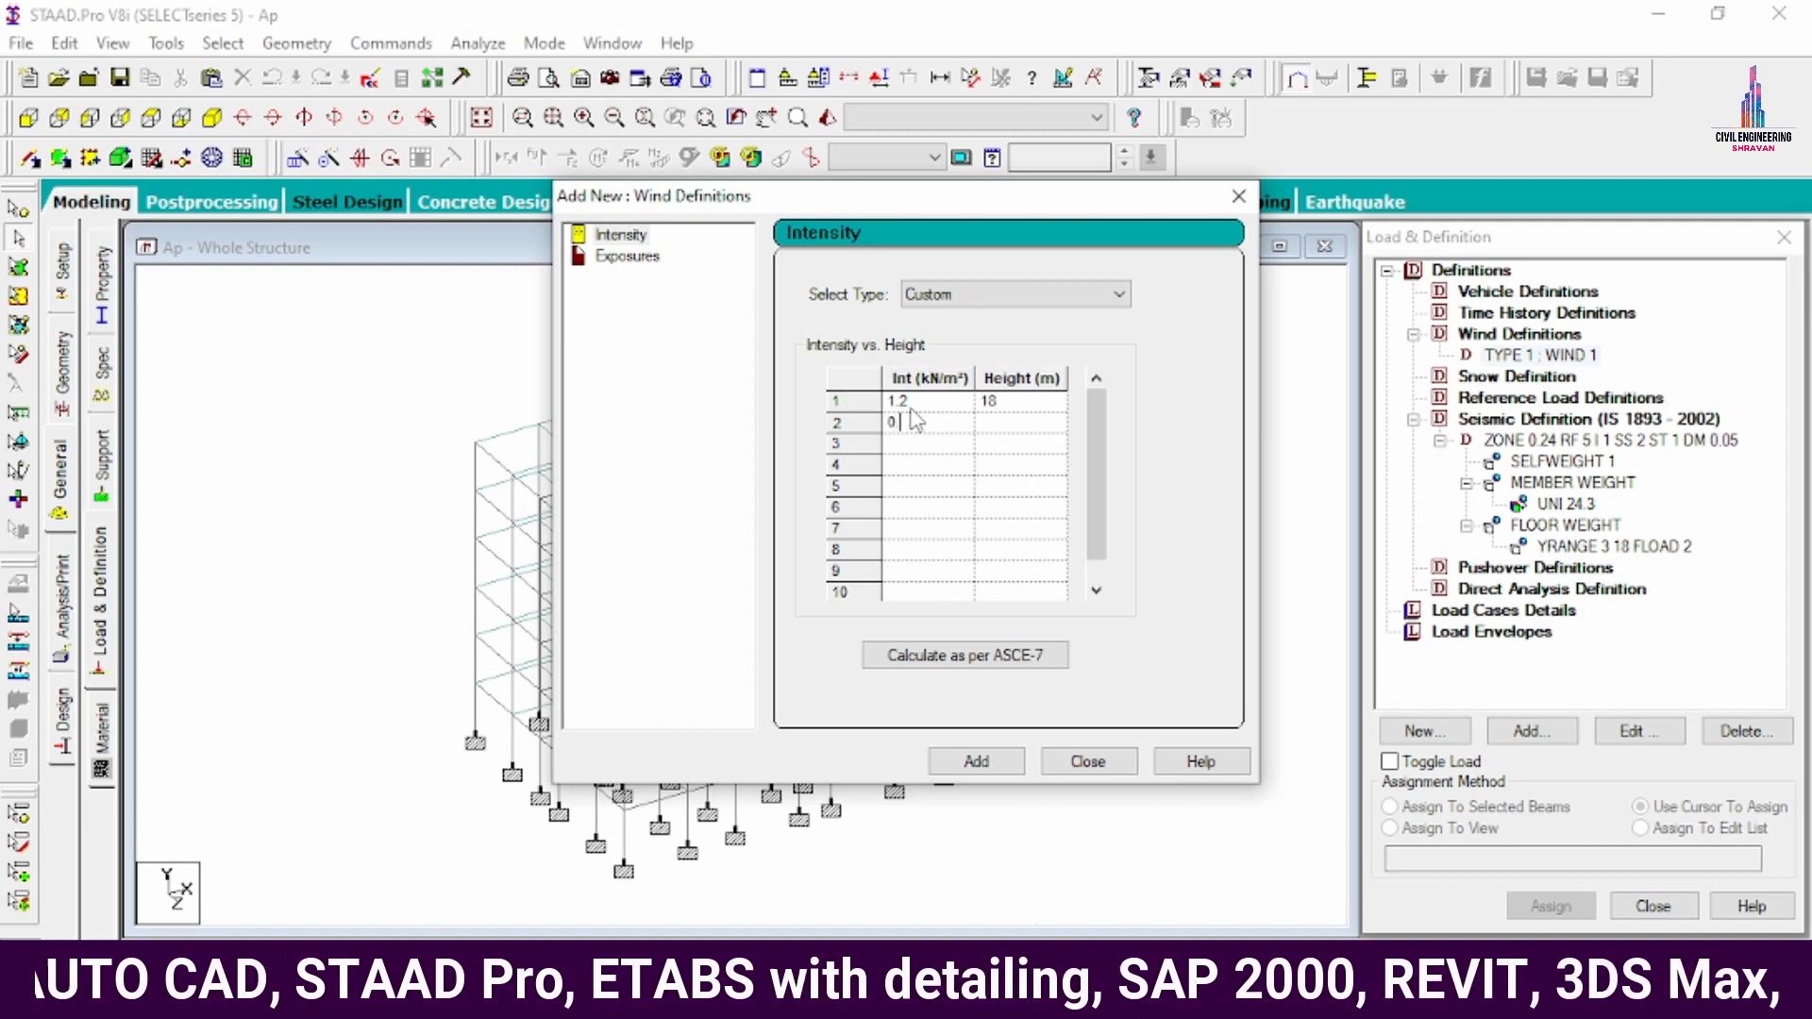
pyautogui.write('.9')
pyautogui.press('Tab')
pyautogui.write('1')
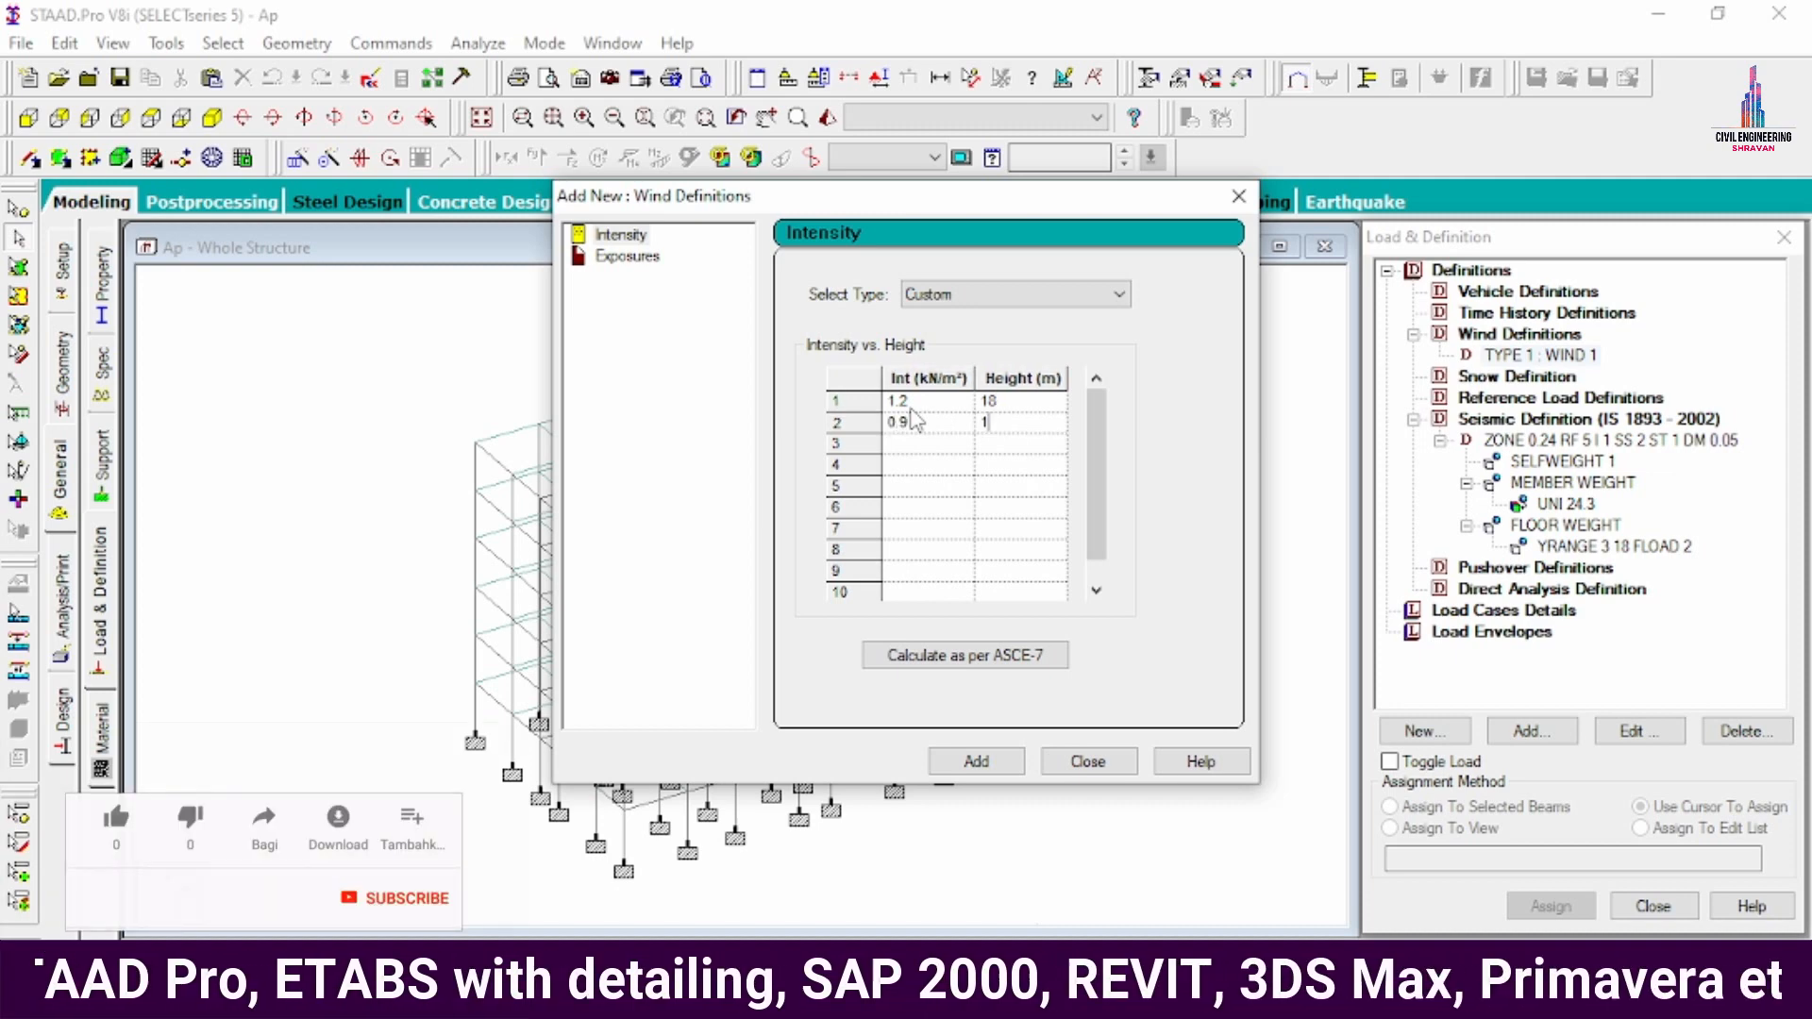
pyautogui.write('2')
pyautogui.press('Tab')
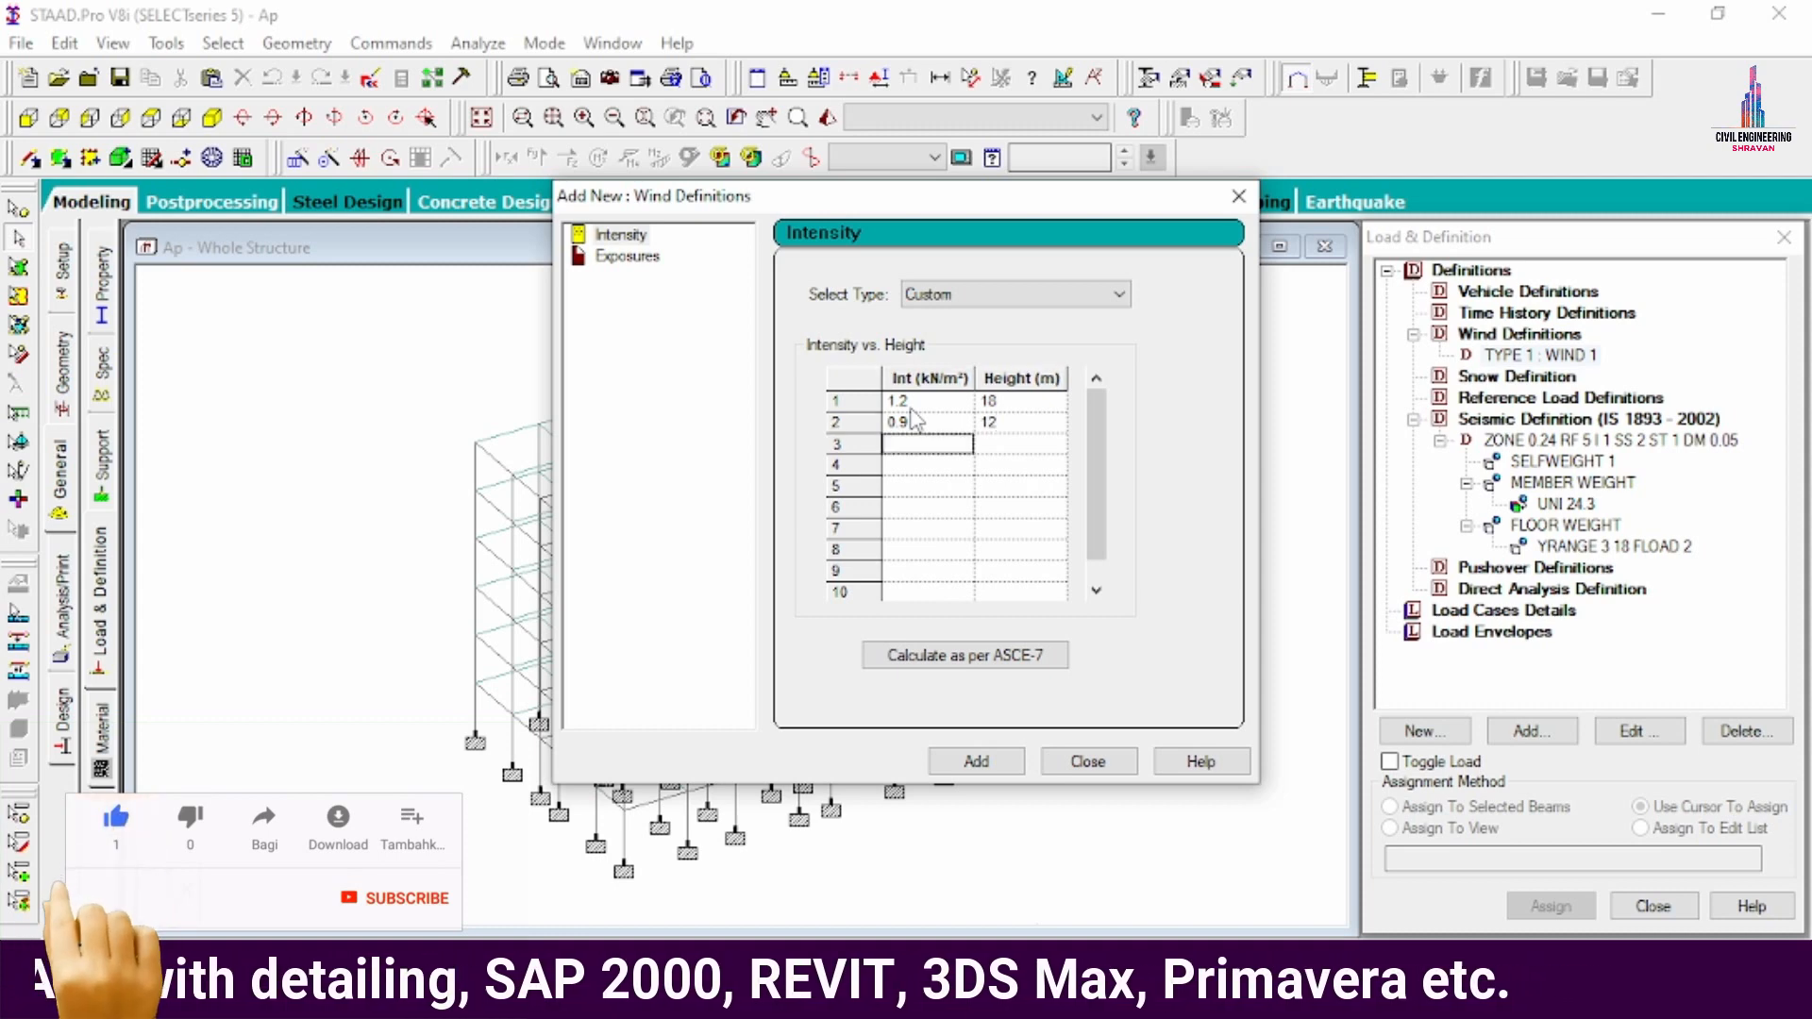
pyautogui.write('0')
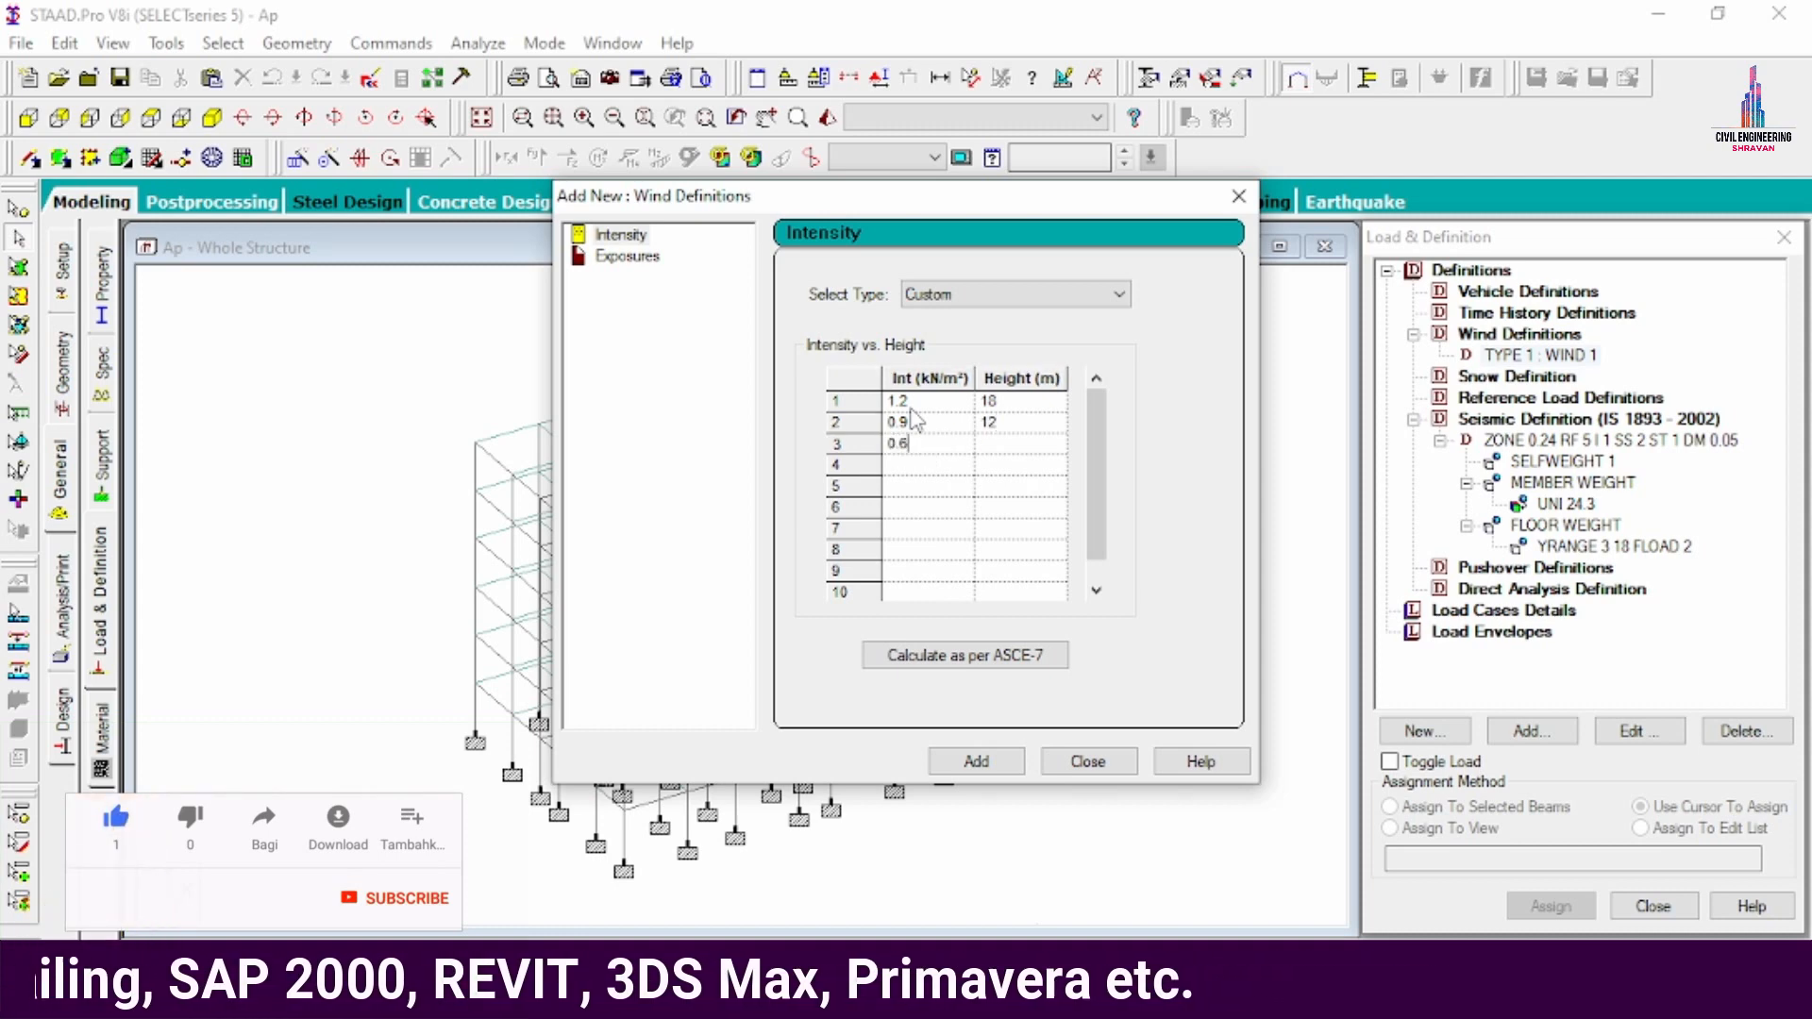
pyautogui.write('.6')
pyautogui.press('Tab')
pyautogui.write('9')
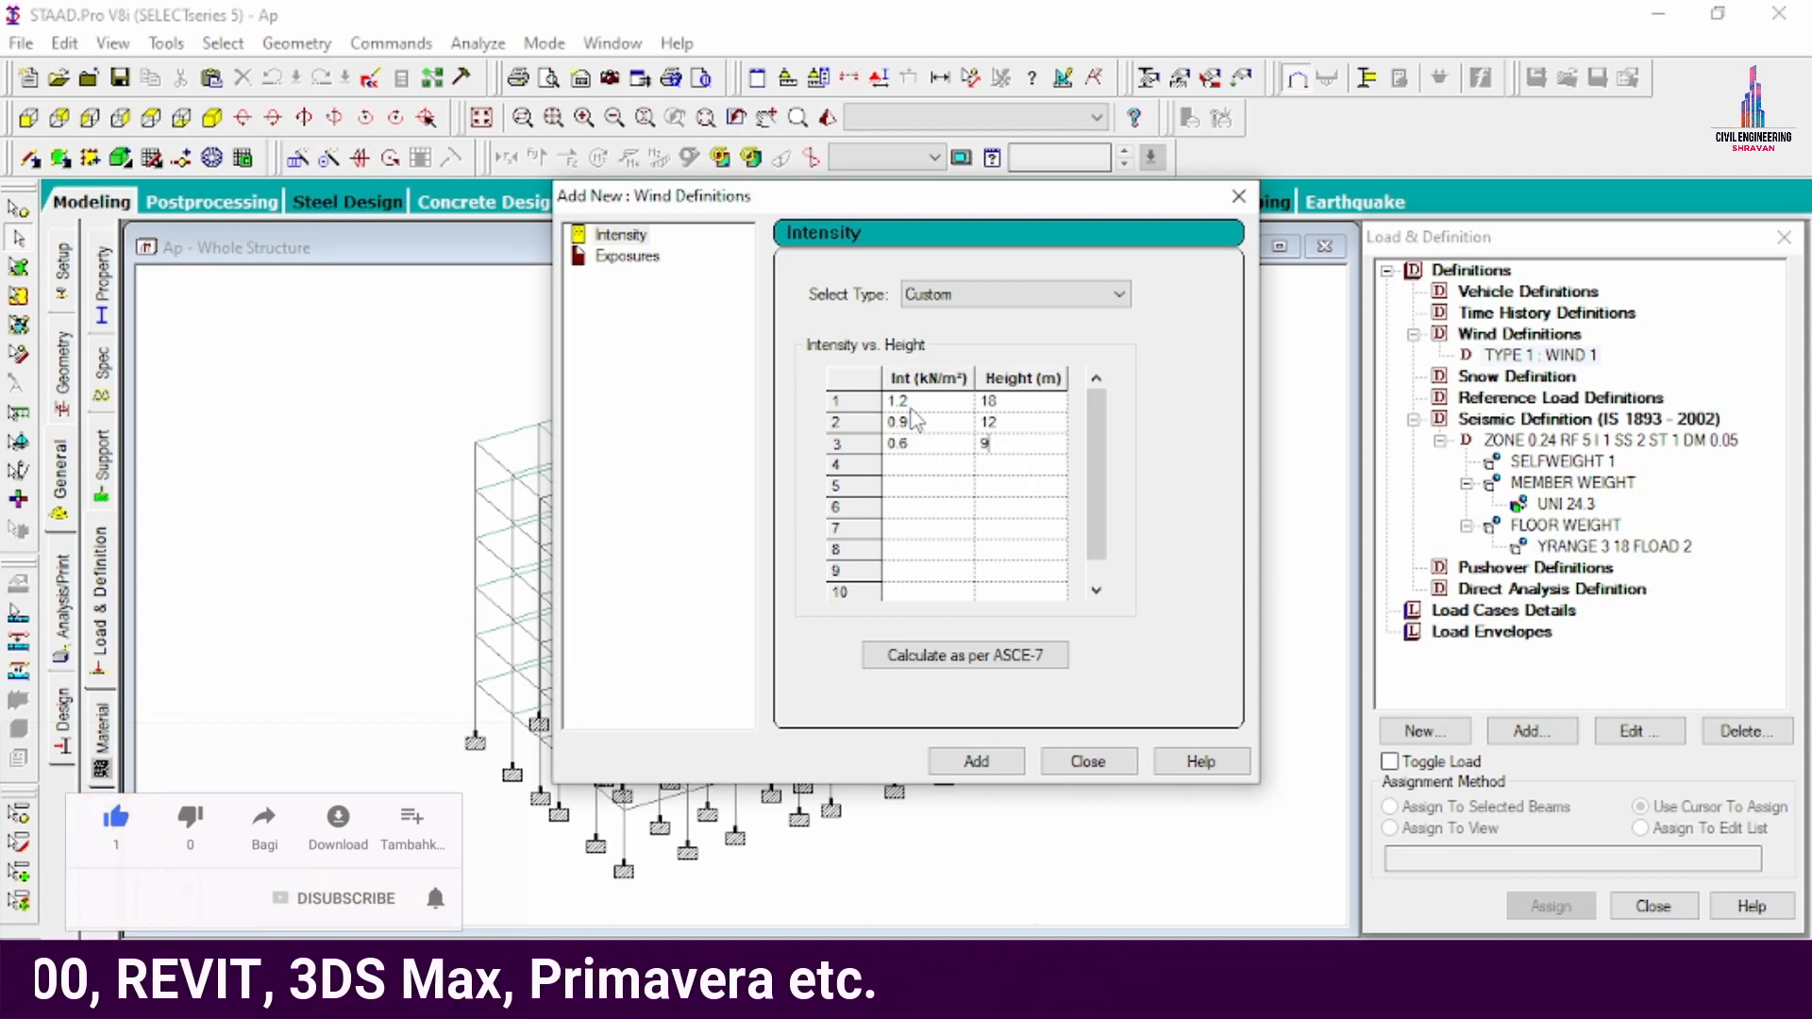
pyautogui.click(976, 761)
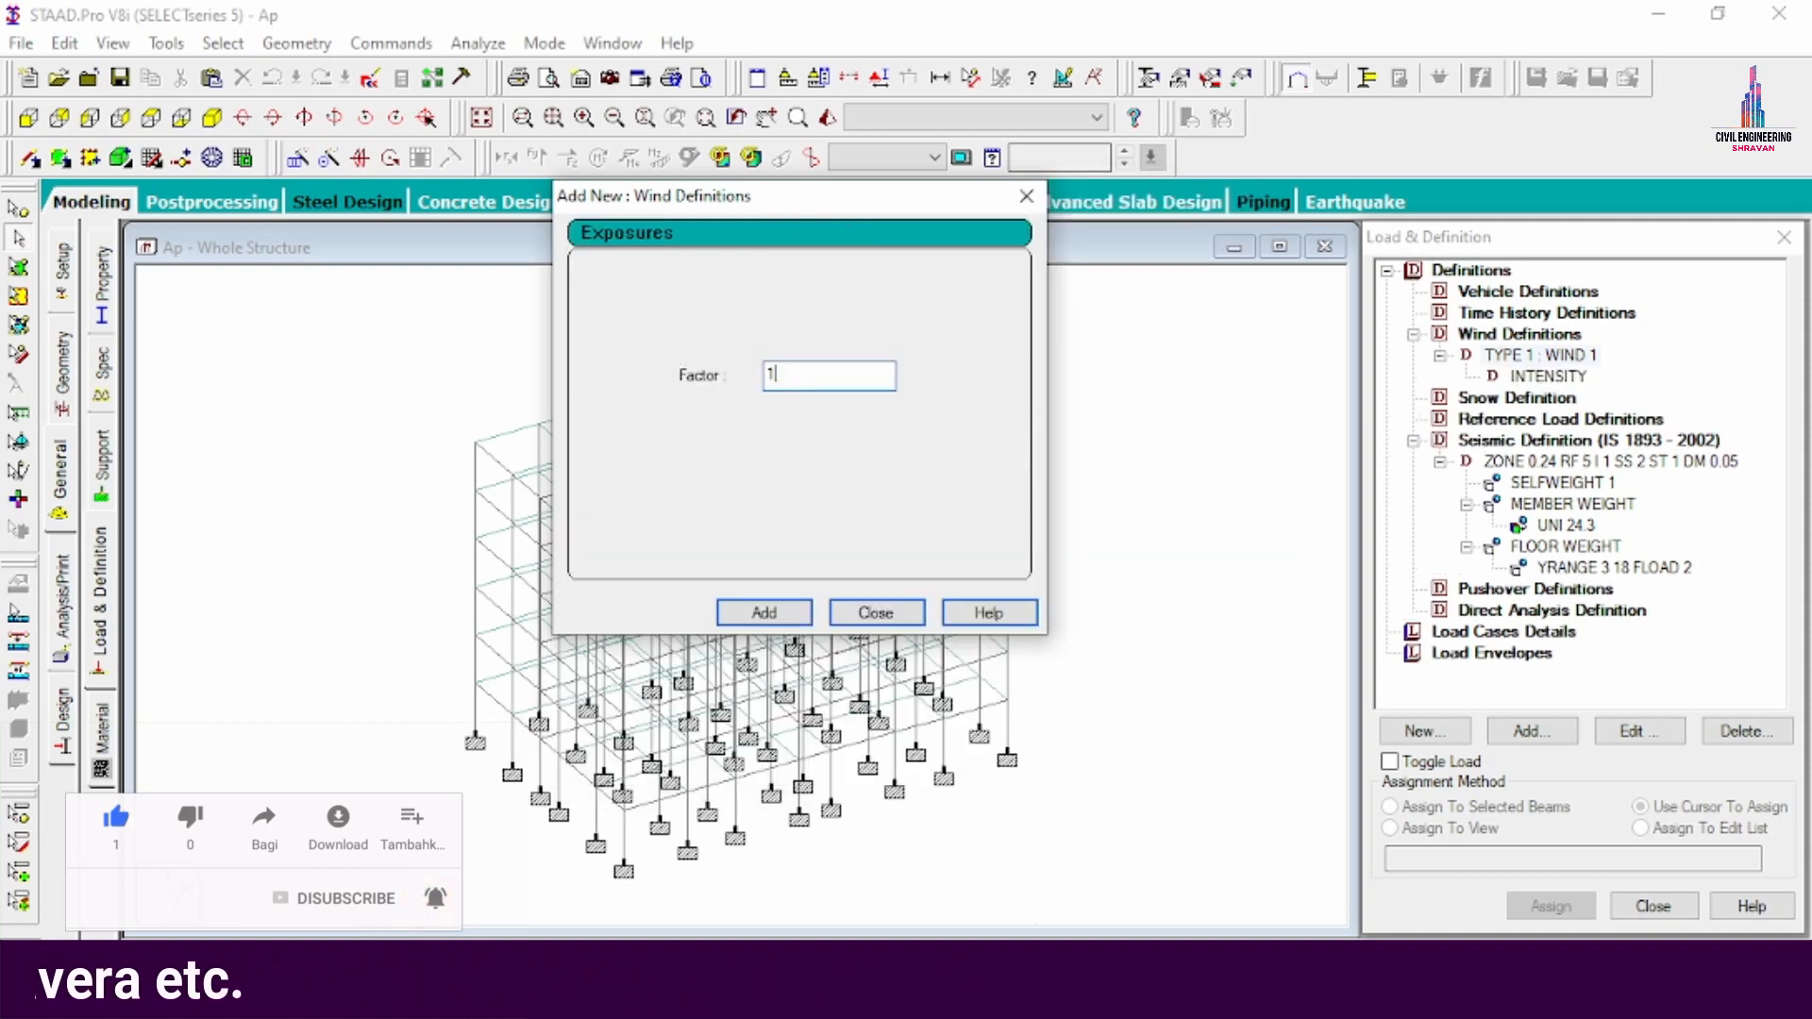
# - Add an exposure factor of 1 to WIND 1 and assign it to the entire view
pyautogui.press('Return')
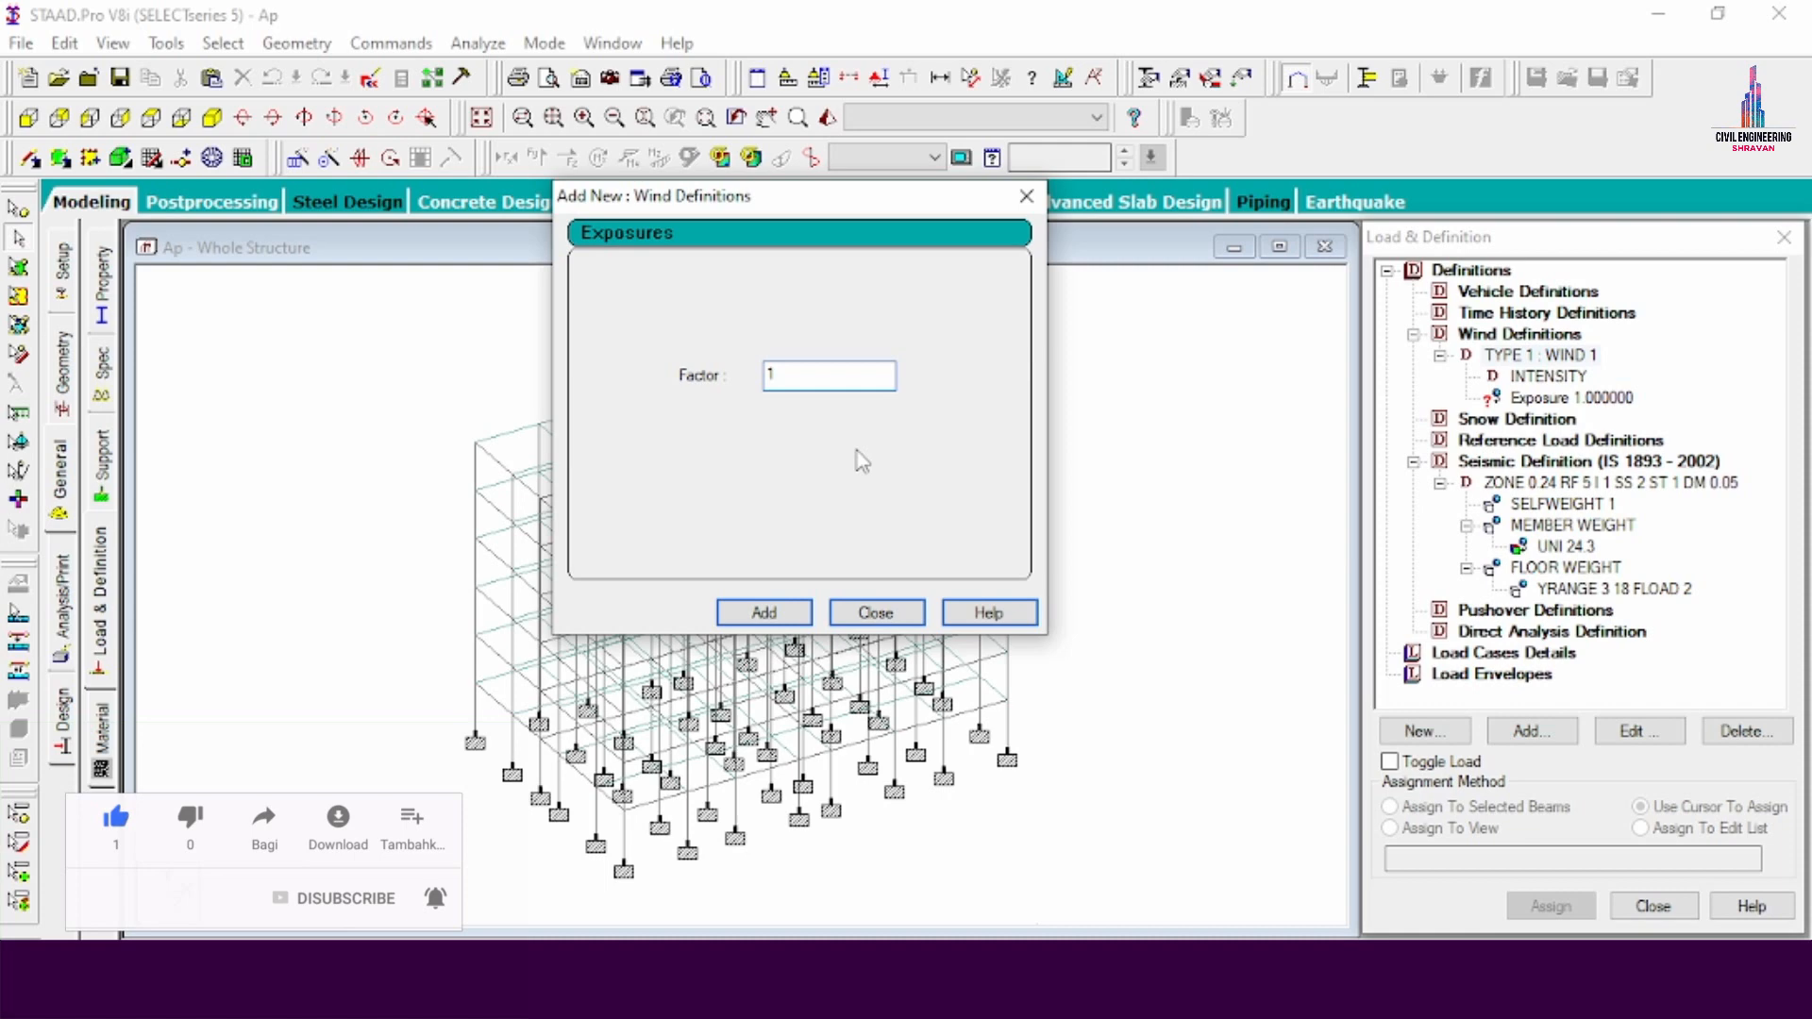
pyautogui.click(876, 613)
pyautogui.click(1569, 397)
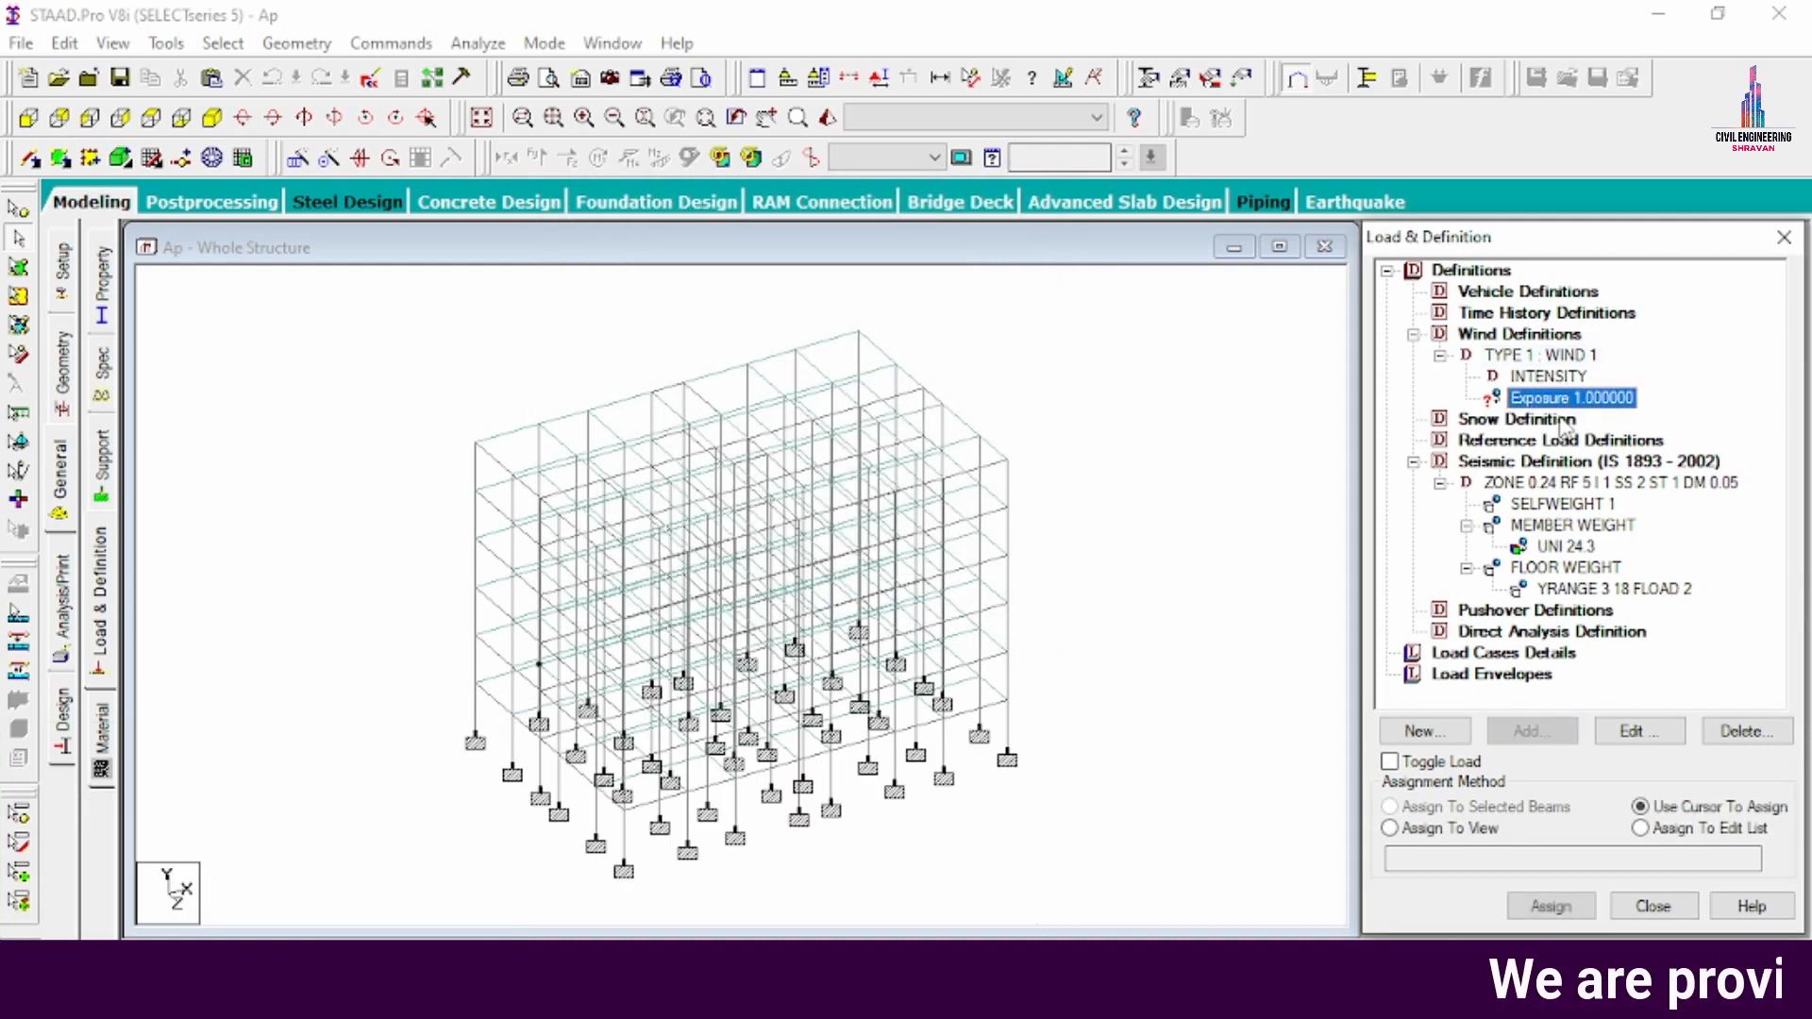
pyautogui.click(1459, 829)
pyautogui.click(1550, 904)
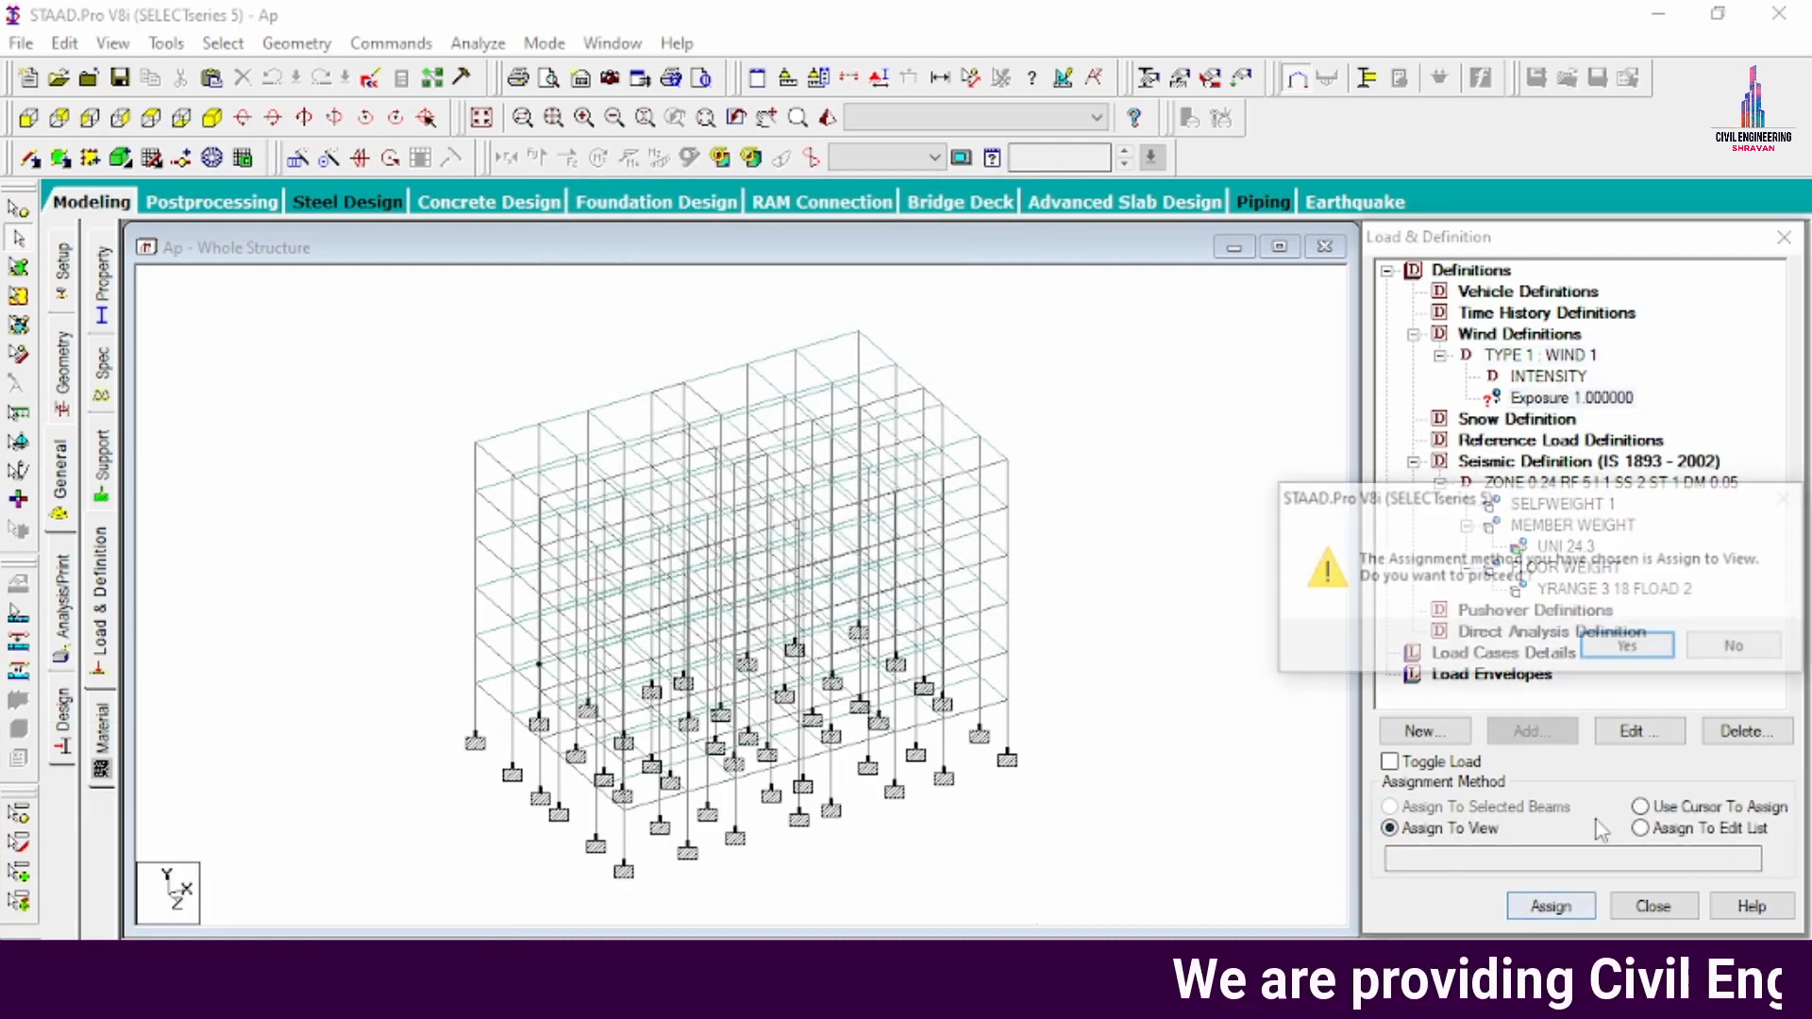
pyautogui.click(1614, 657)
pyautogui.click(1282, 762)
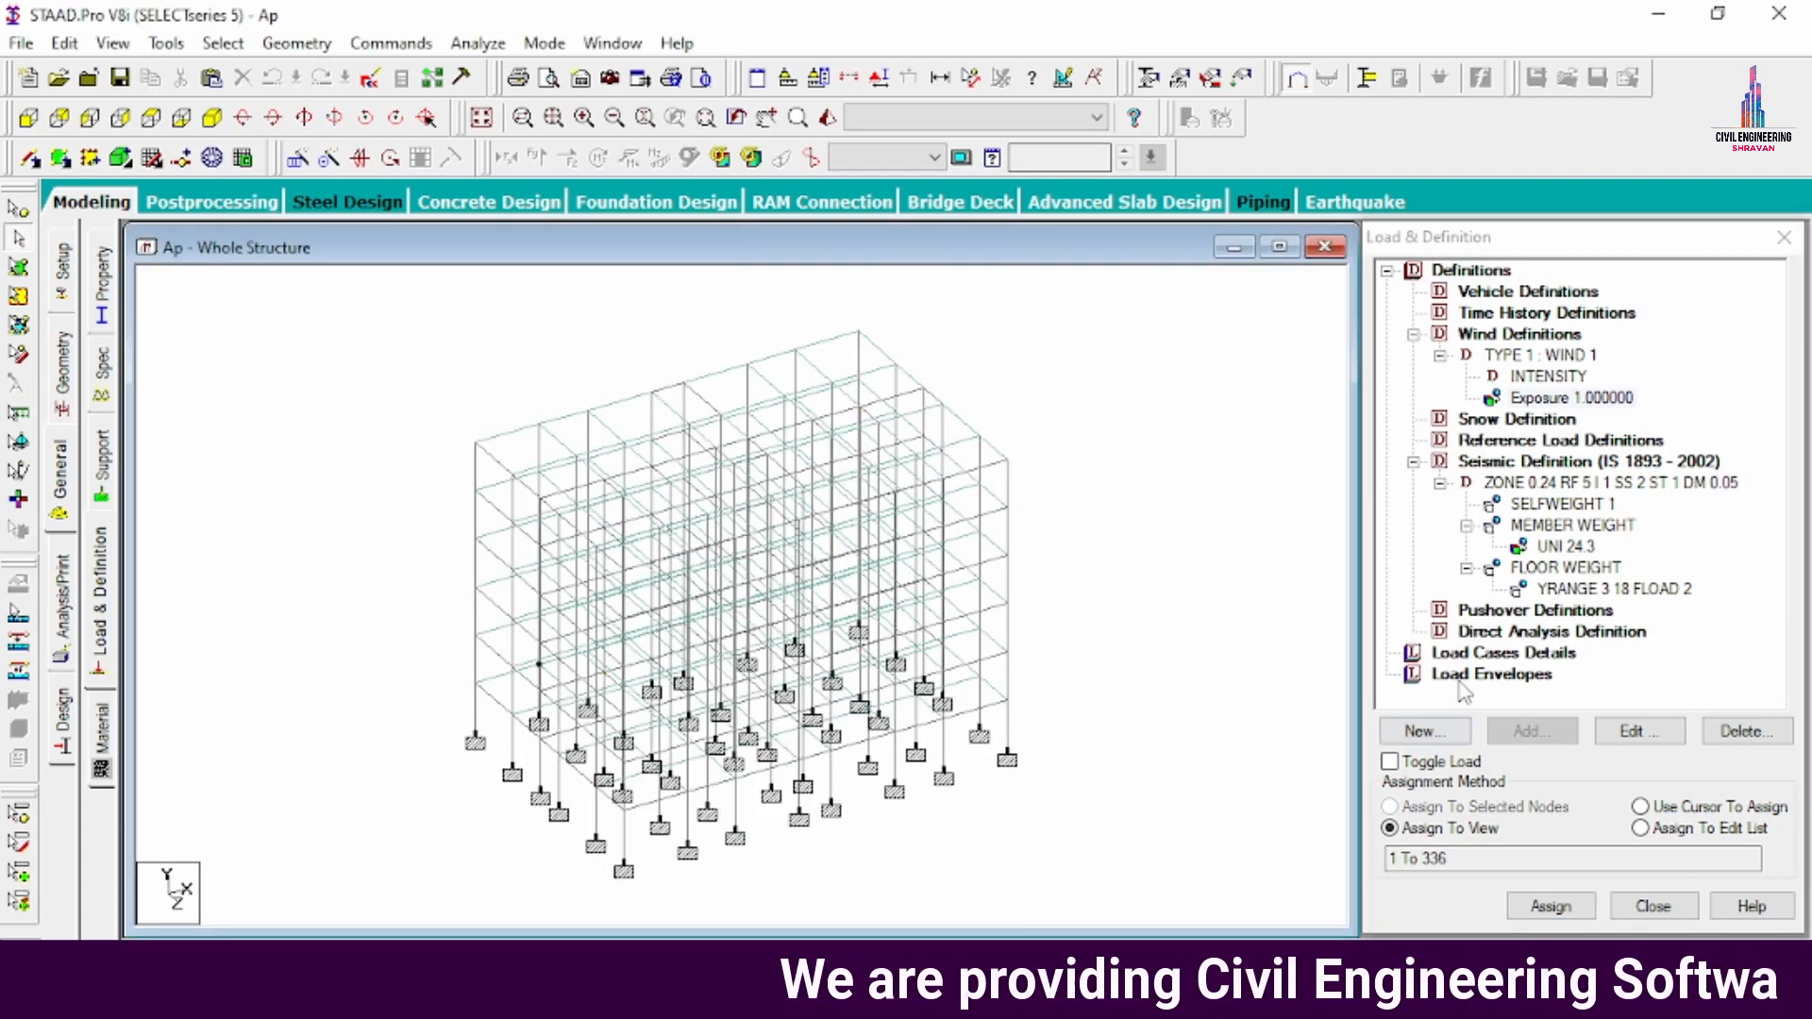
# - Create primary load cases 1 and 2 with the Seismic loading type, titled EQX and EQZ
pyautogui.click(1492, 653)
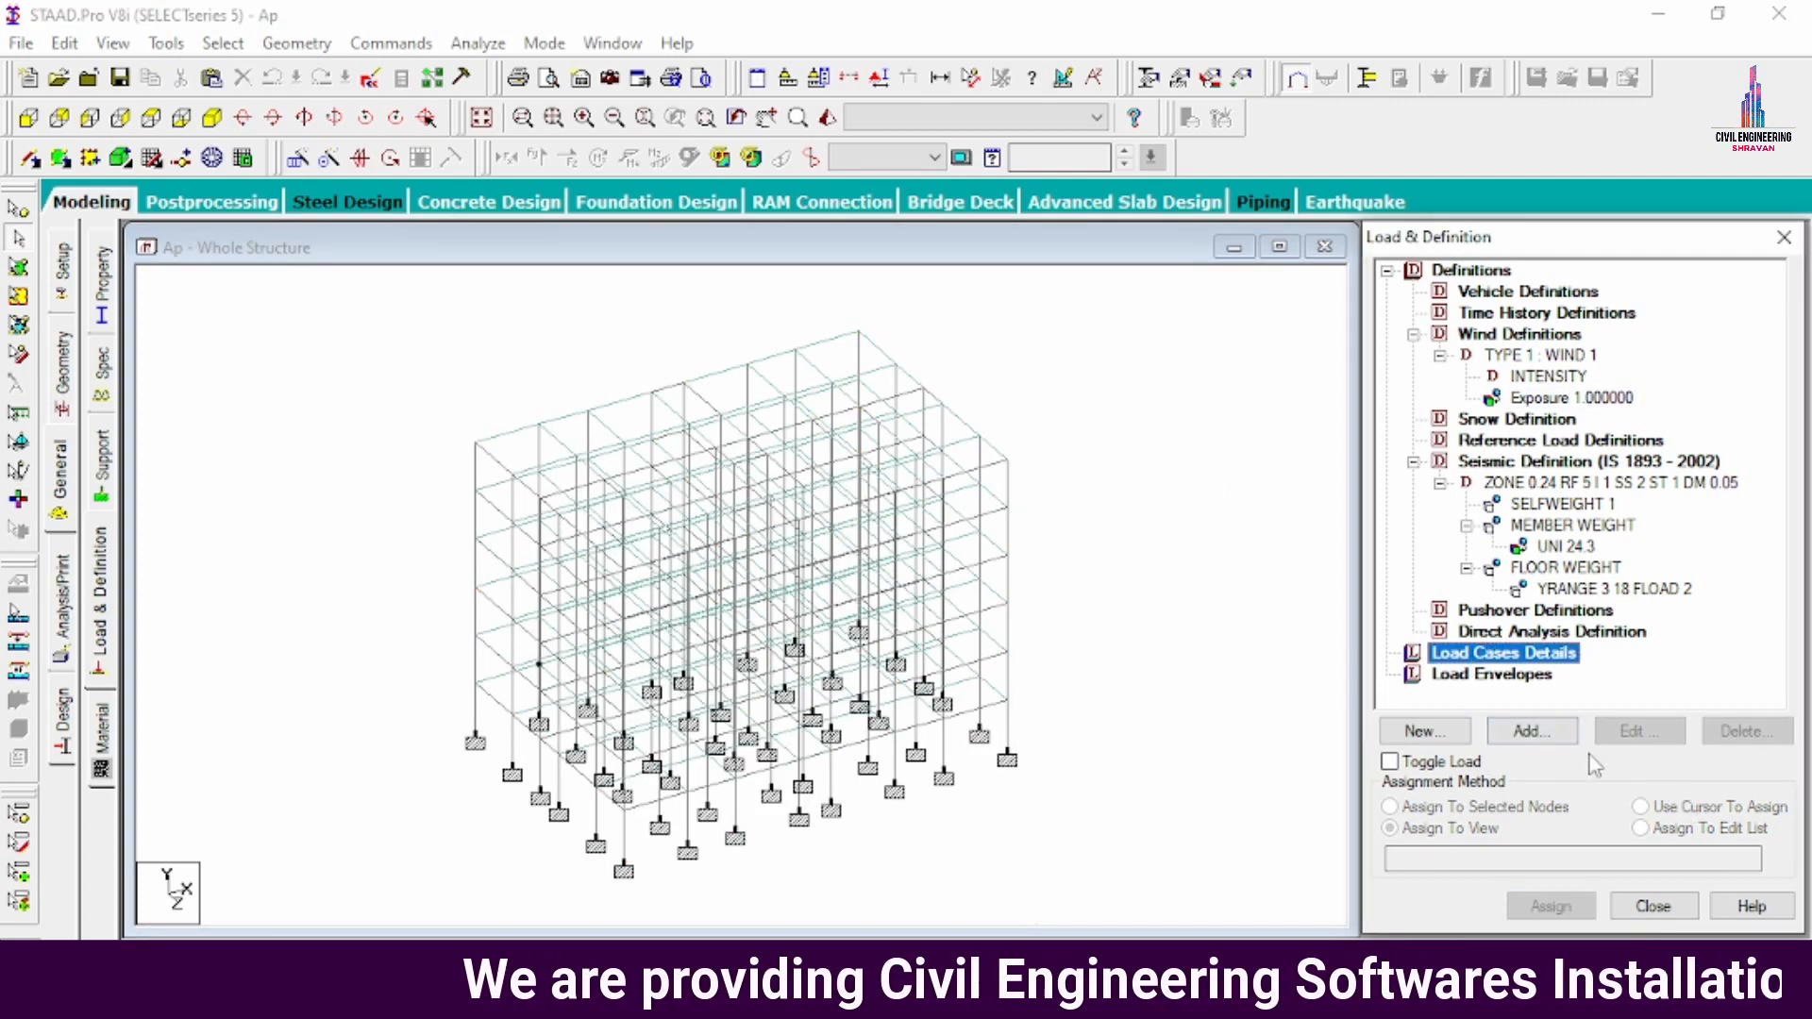
pyautogui.click(1531, 732)
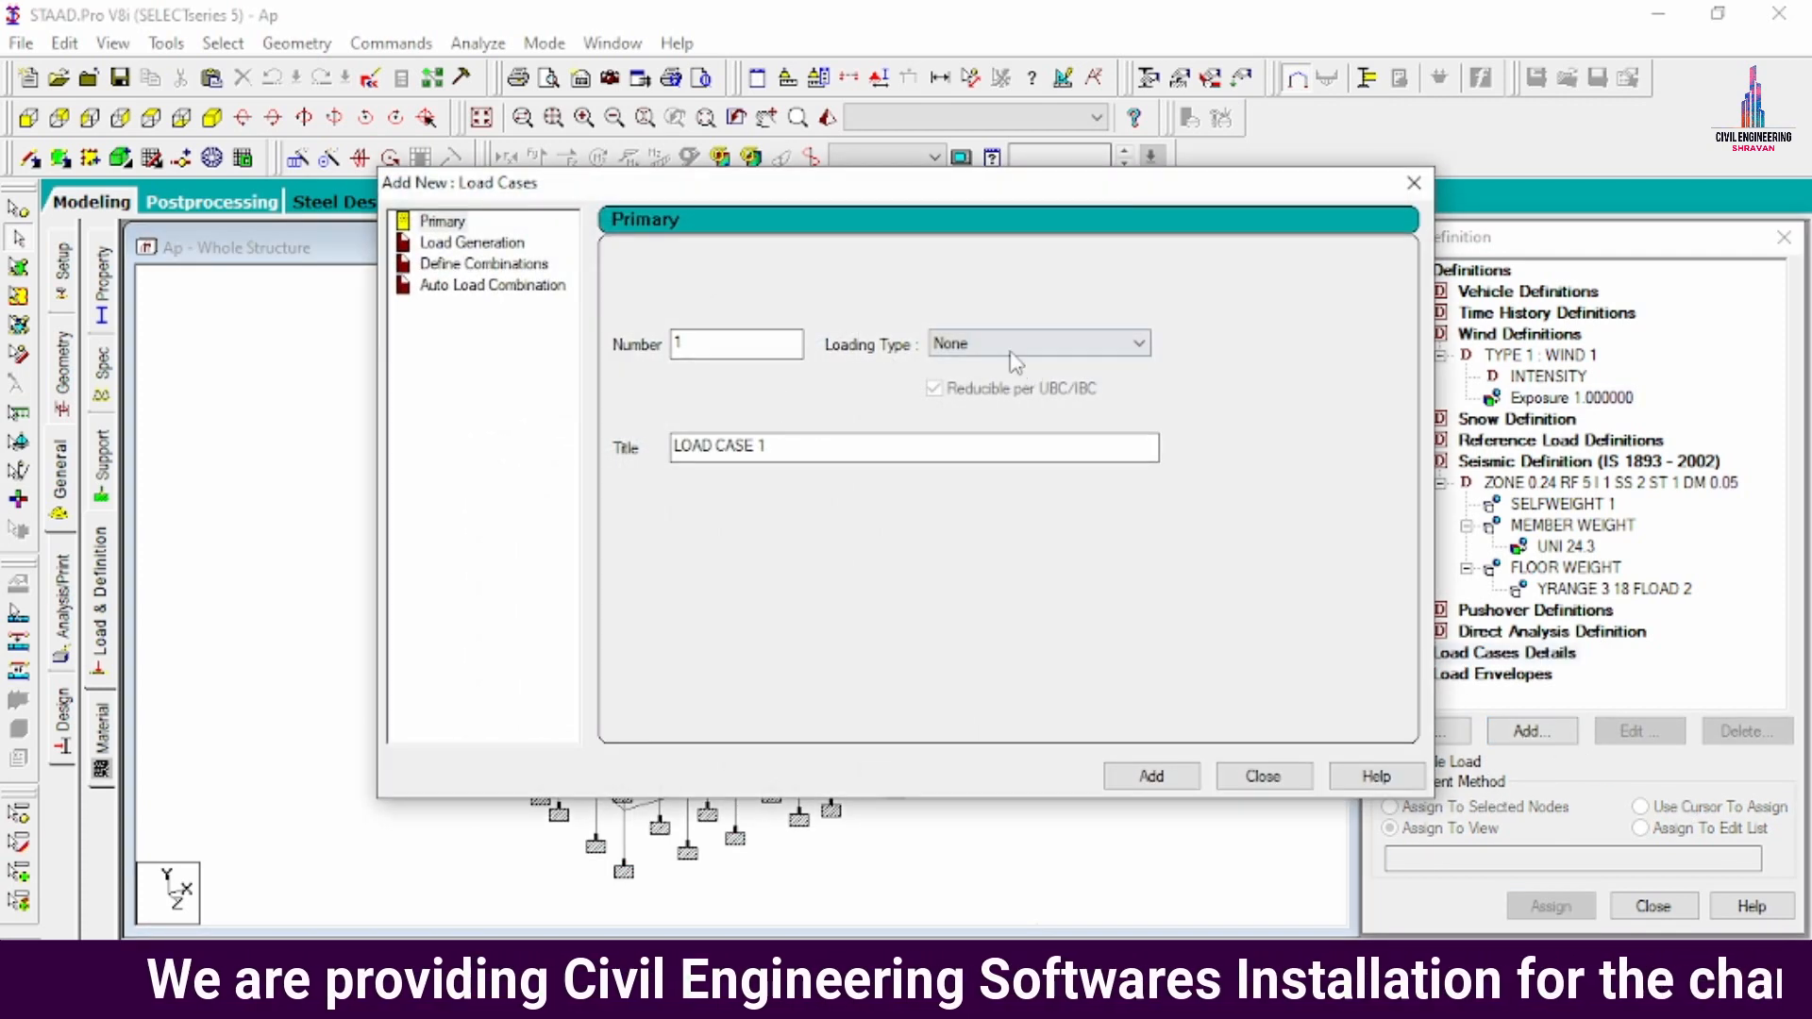
pyautogui.click(1014, 362)
pyautogui.click(1033, 437)
pyautogui.press('Tab')
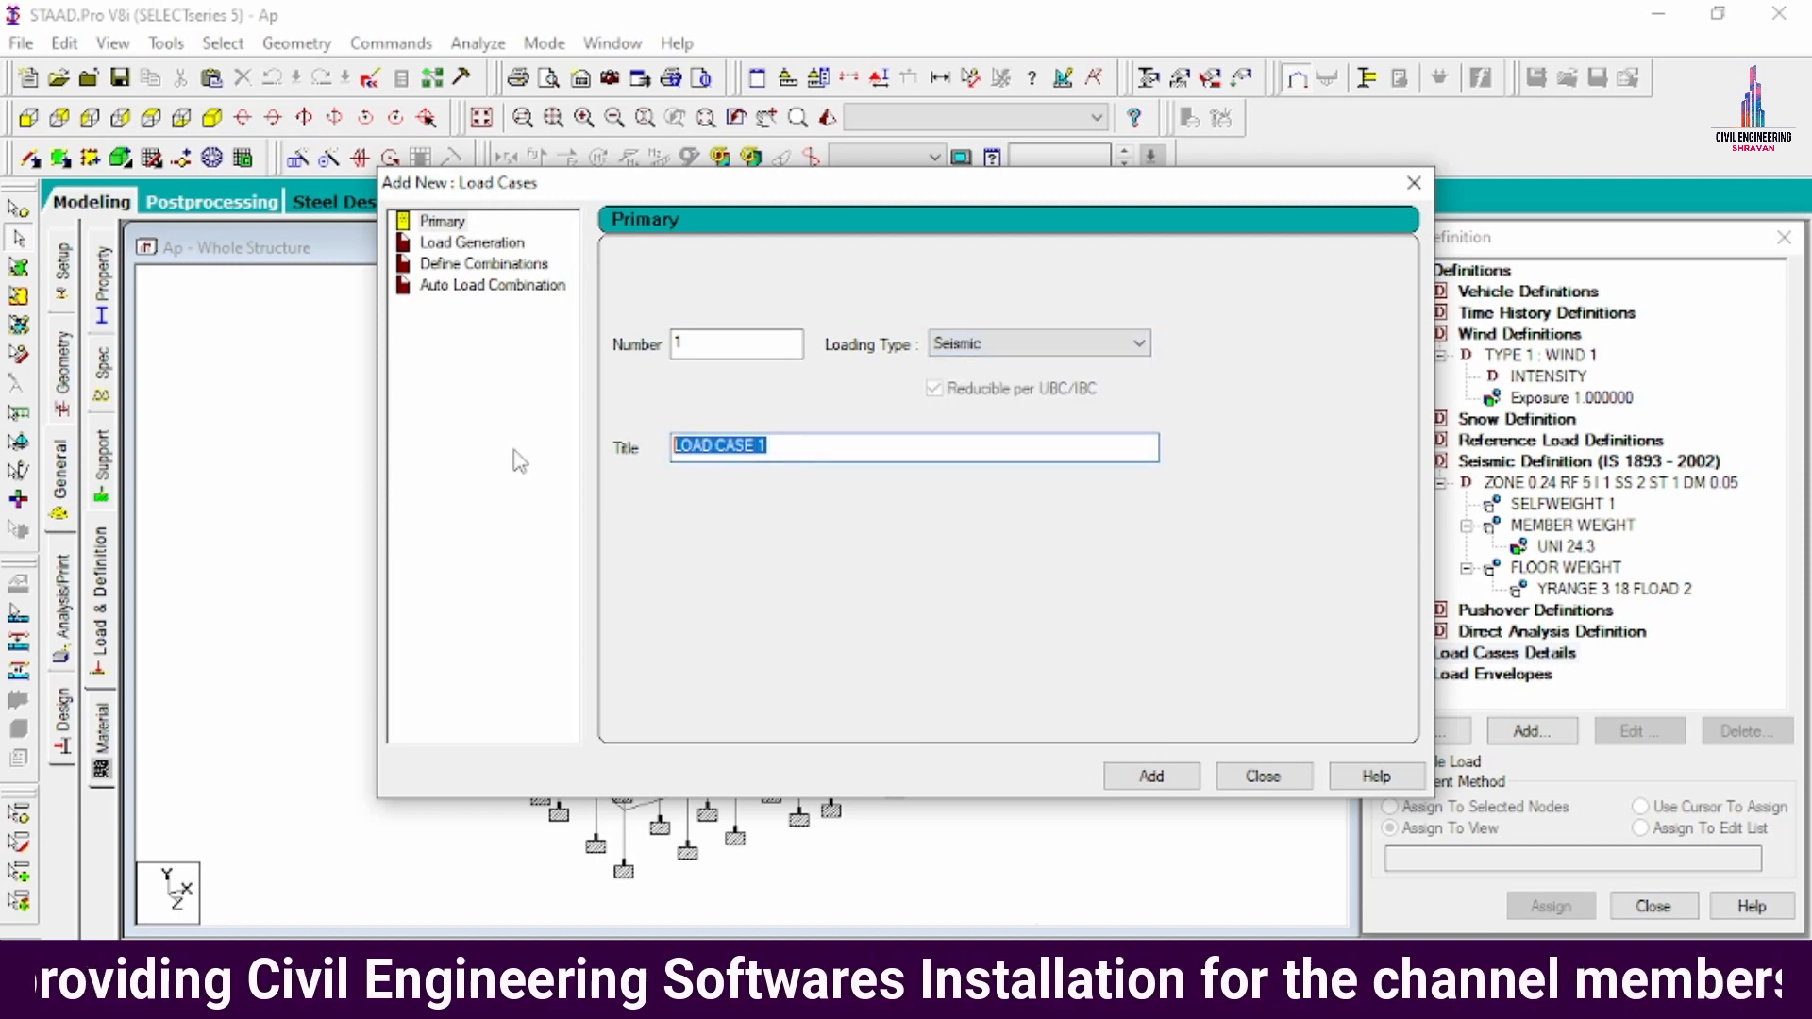
pyautogui.write('EQX')
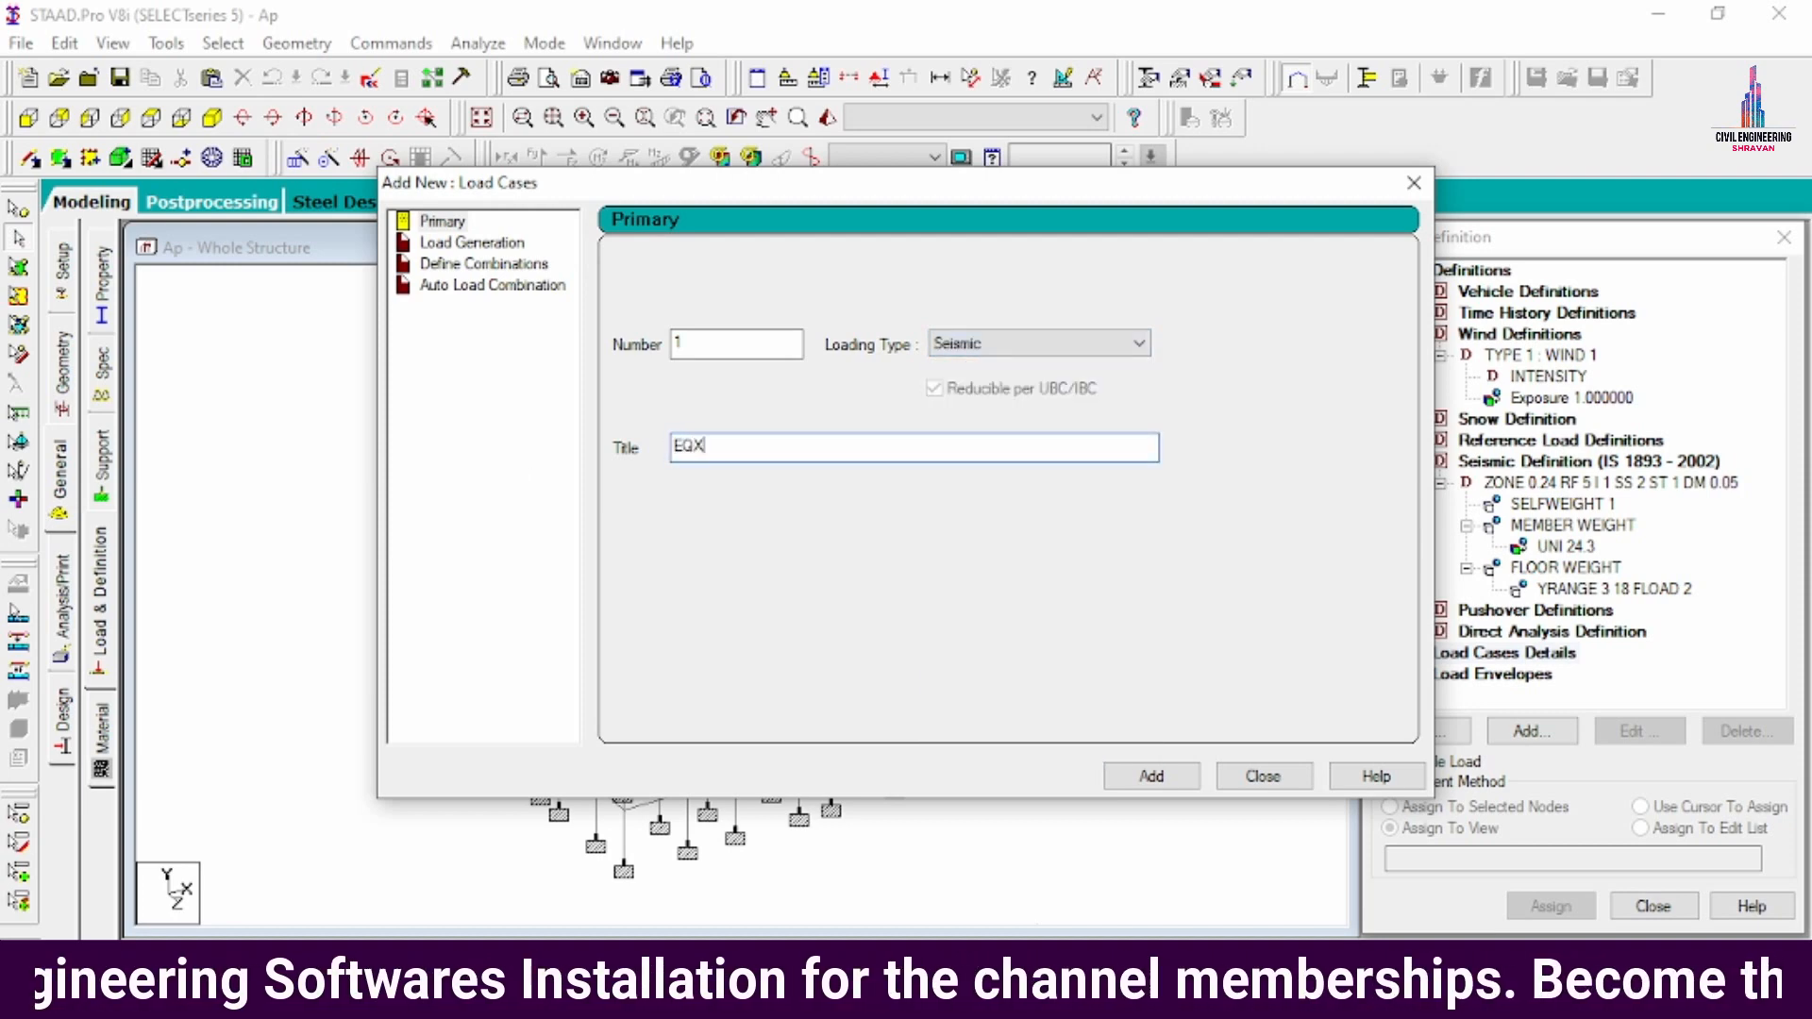
pyautogui.press('Return')
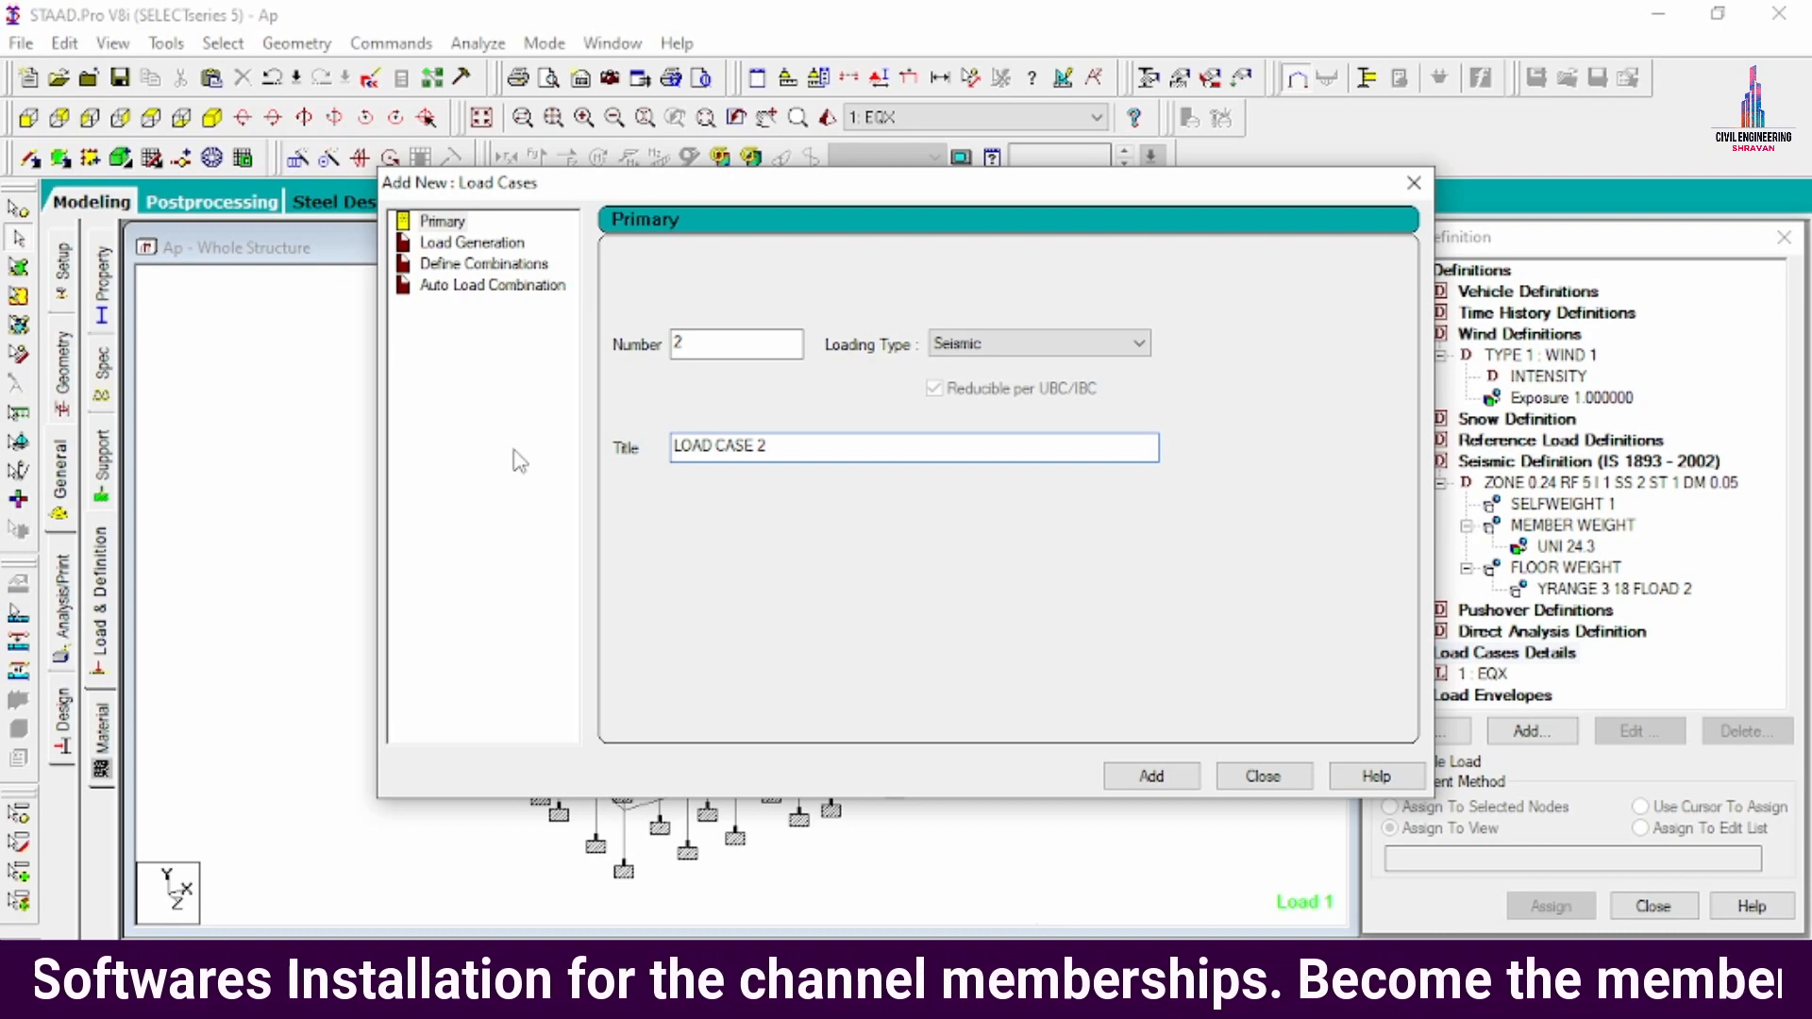
pyautogui.write('EQZ')
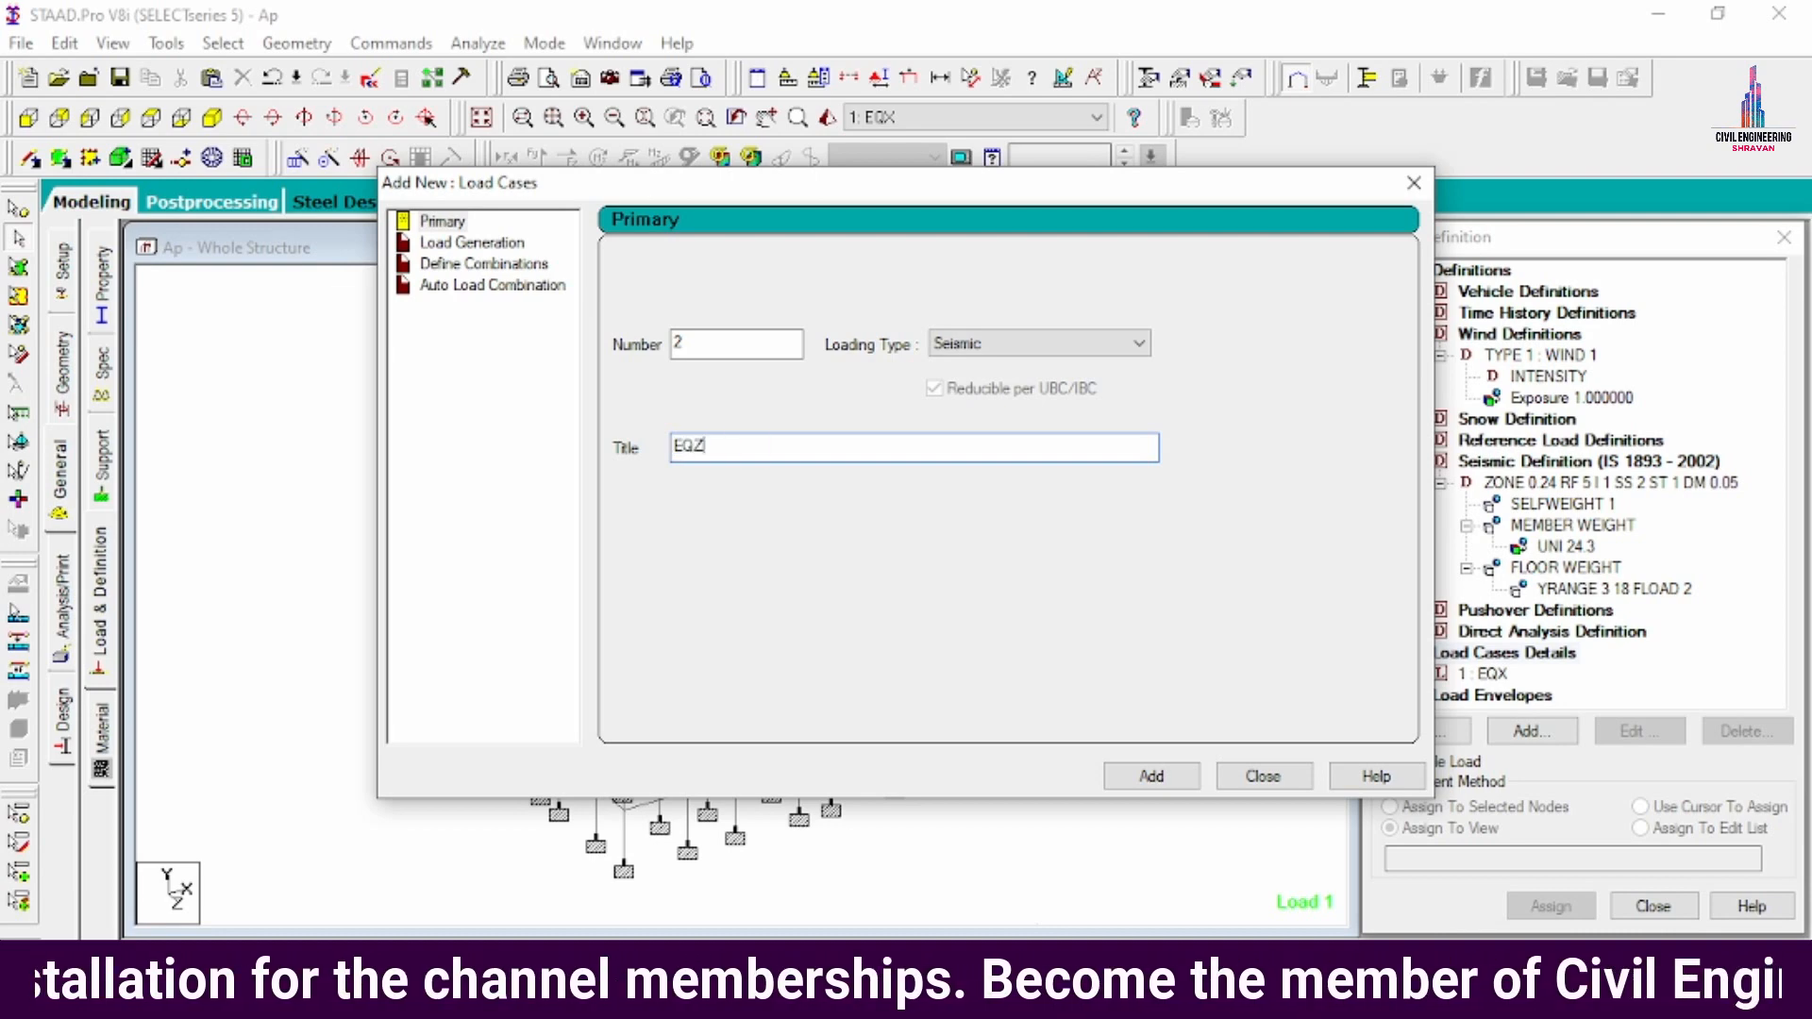
pyautogui.press('Return')
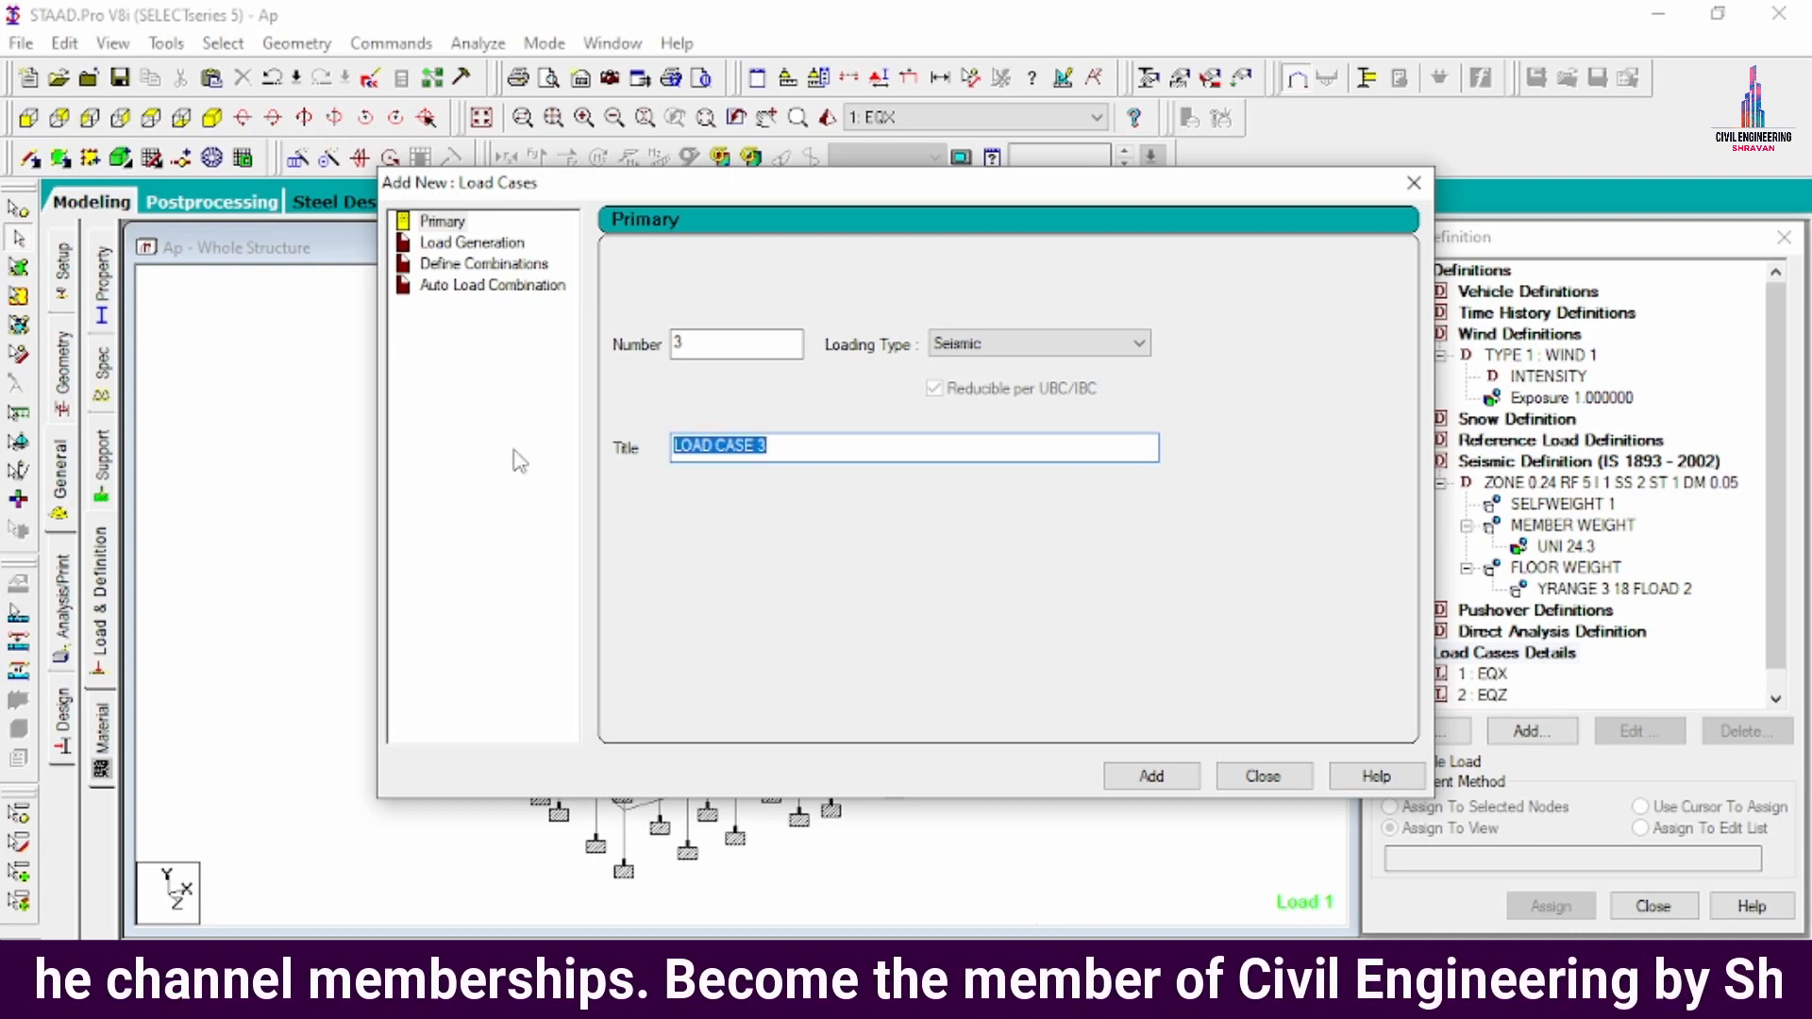
# - Create primary load cases 3 and 4 with the Wind loading type, titled WX and WZ
pyautogui.press('BackSpace')
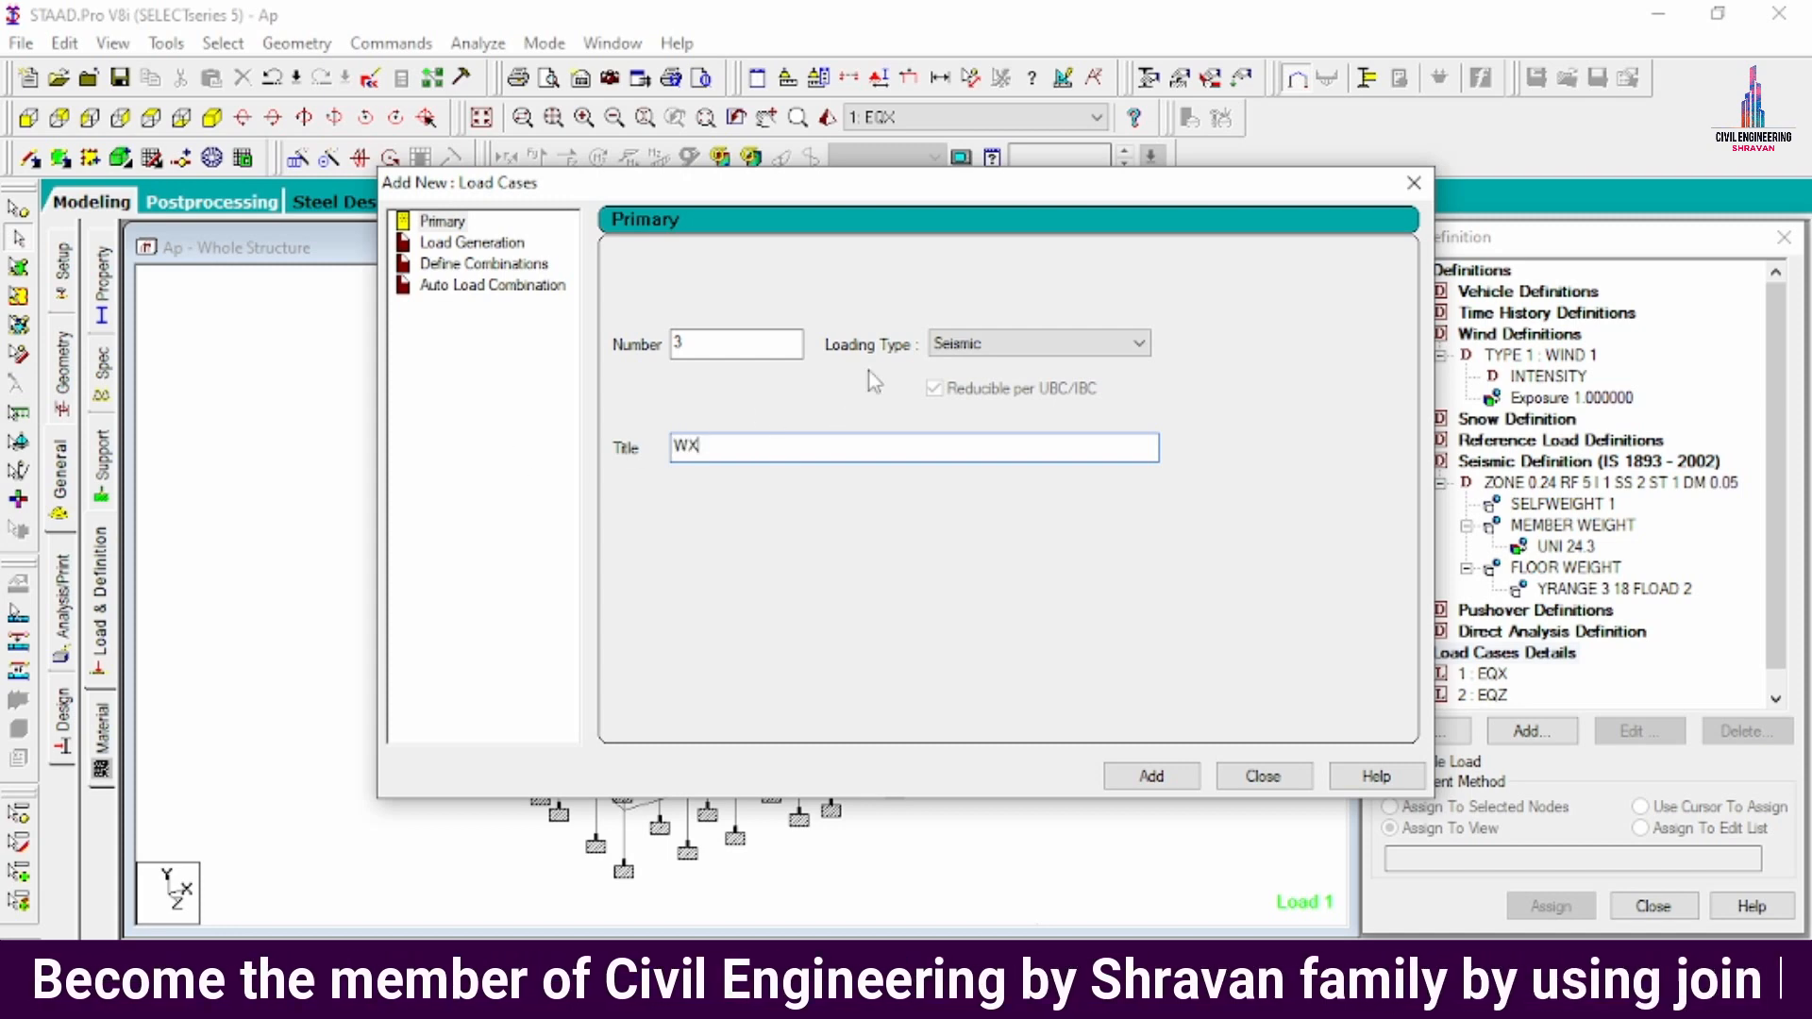
pyautogui.click(944, 346)
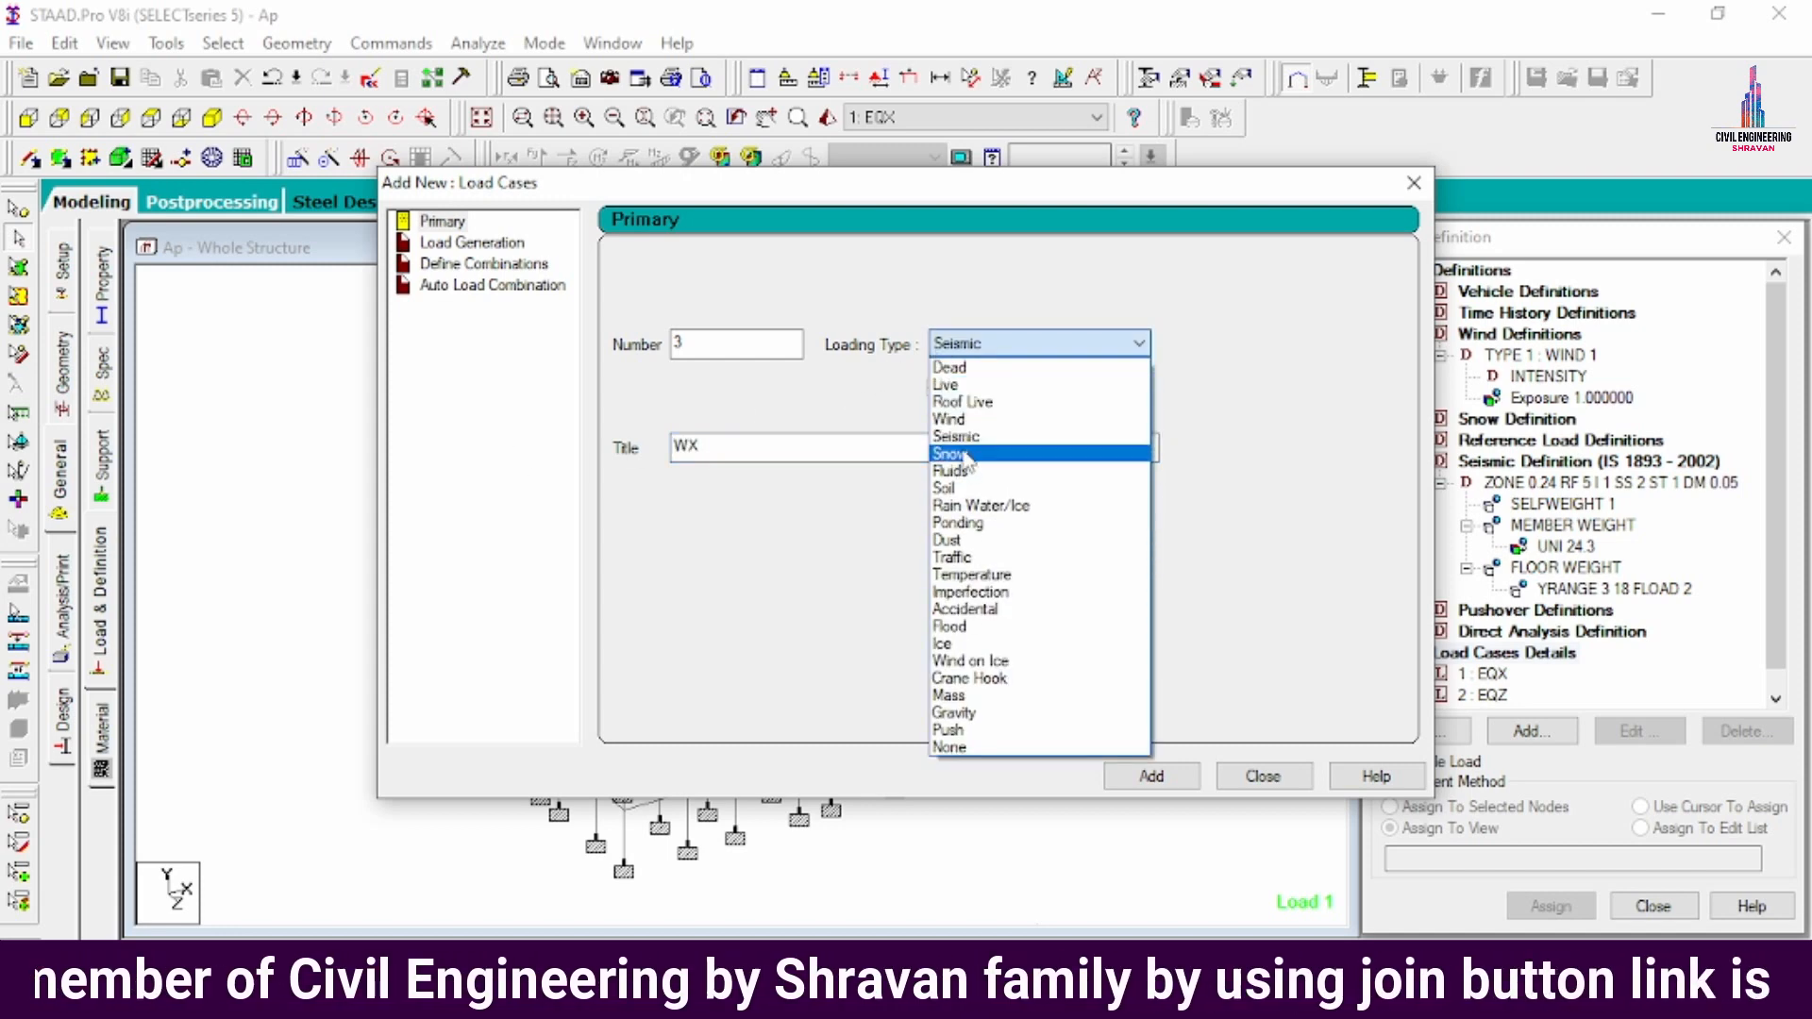
pyautogui.click(949, 419)
pyautogui.click(1152, 776)
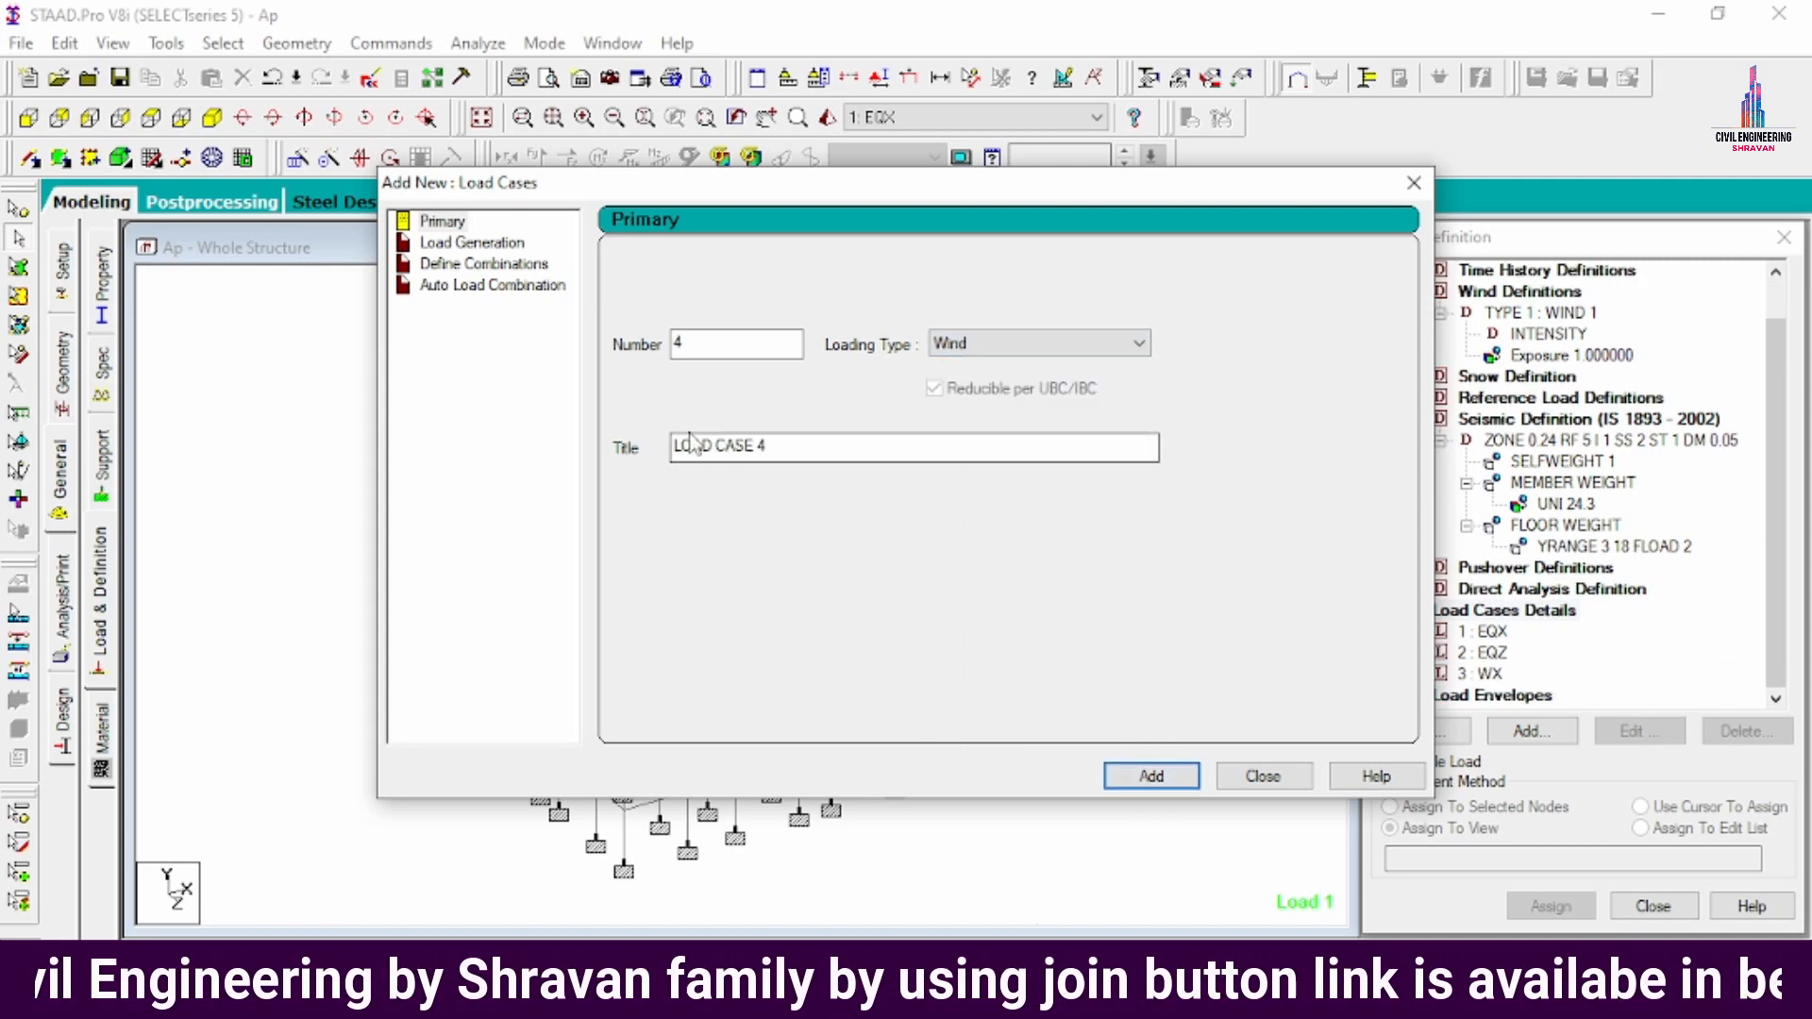
pyautogui.moveTo(770, 446); pyautogui.dragTo(597, 470)
pyautogui.write('W')
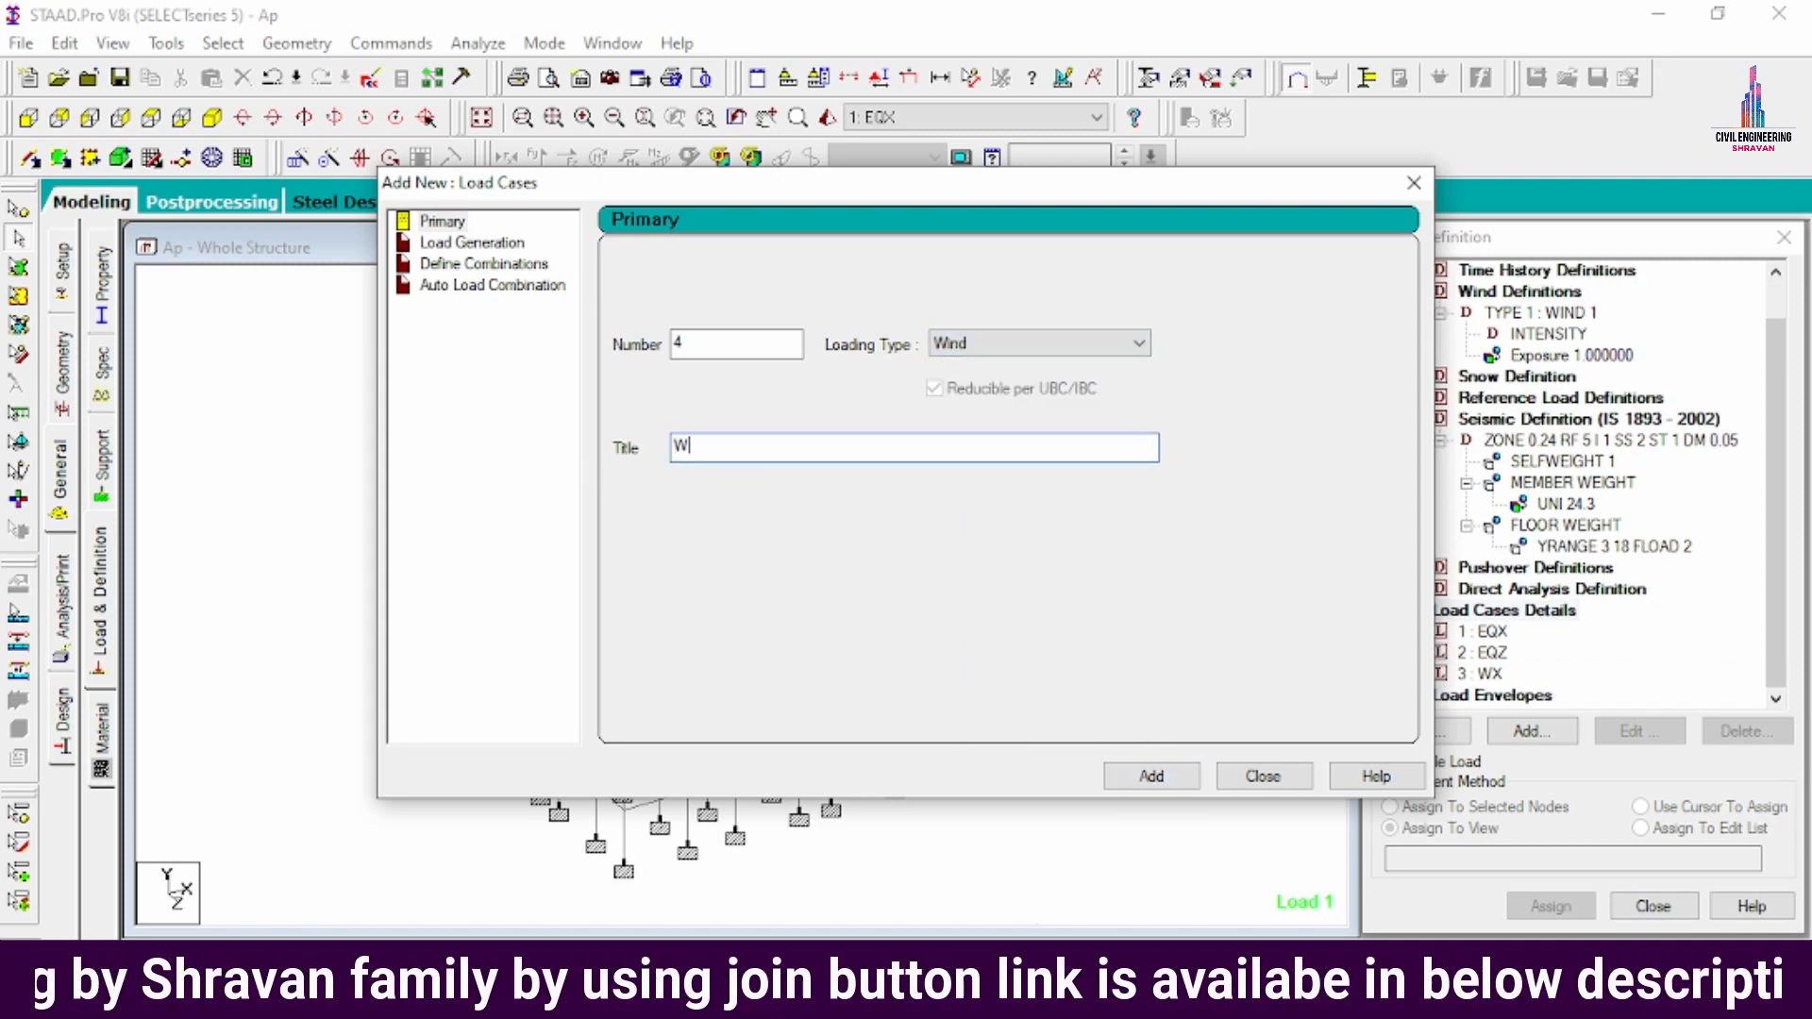
pyautogui.write('Z')
pyautogui.press('Return')
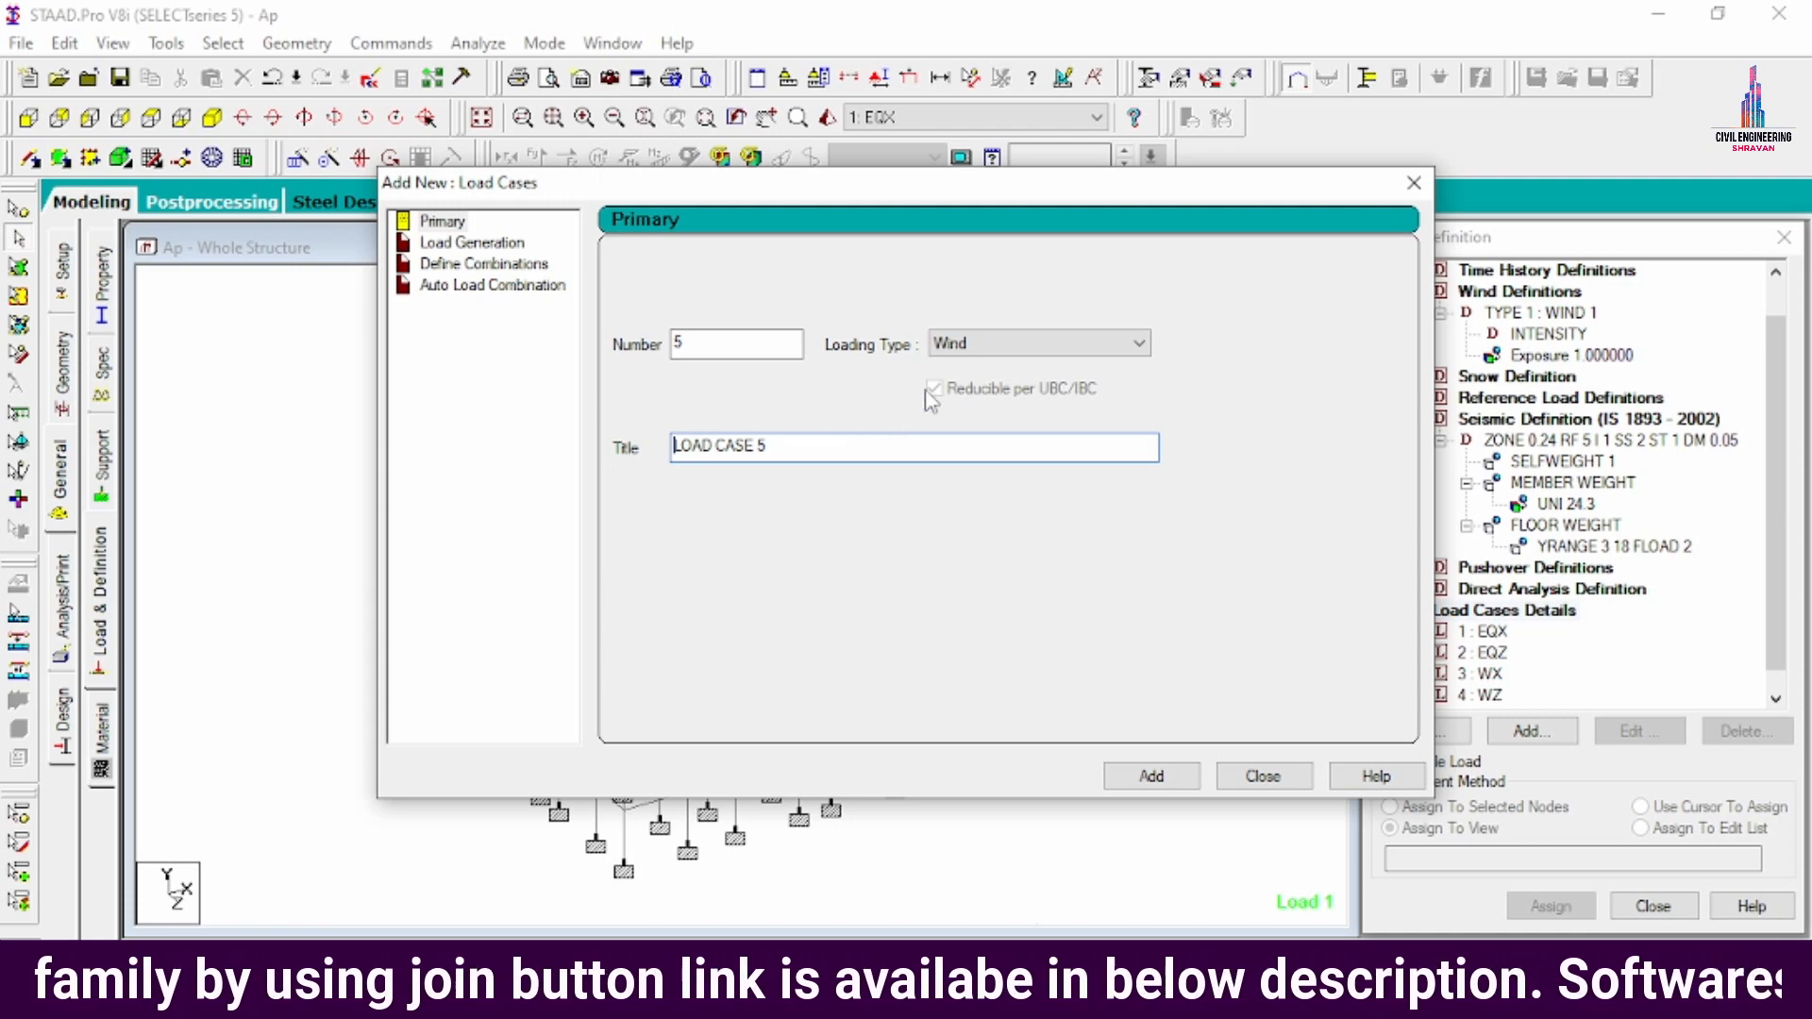
# - Create load case 5 titled DL with the Dead loading type and load case 6 titled LL with the Live type
pyautogui.click(961, 346)
pyautogui.click(964, 367)
pyautogui.moveTo(778, 451); pyautogui.dragTo(751, 452)
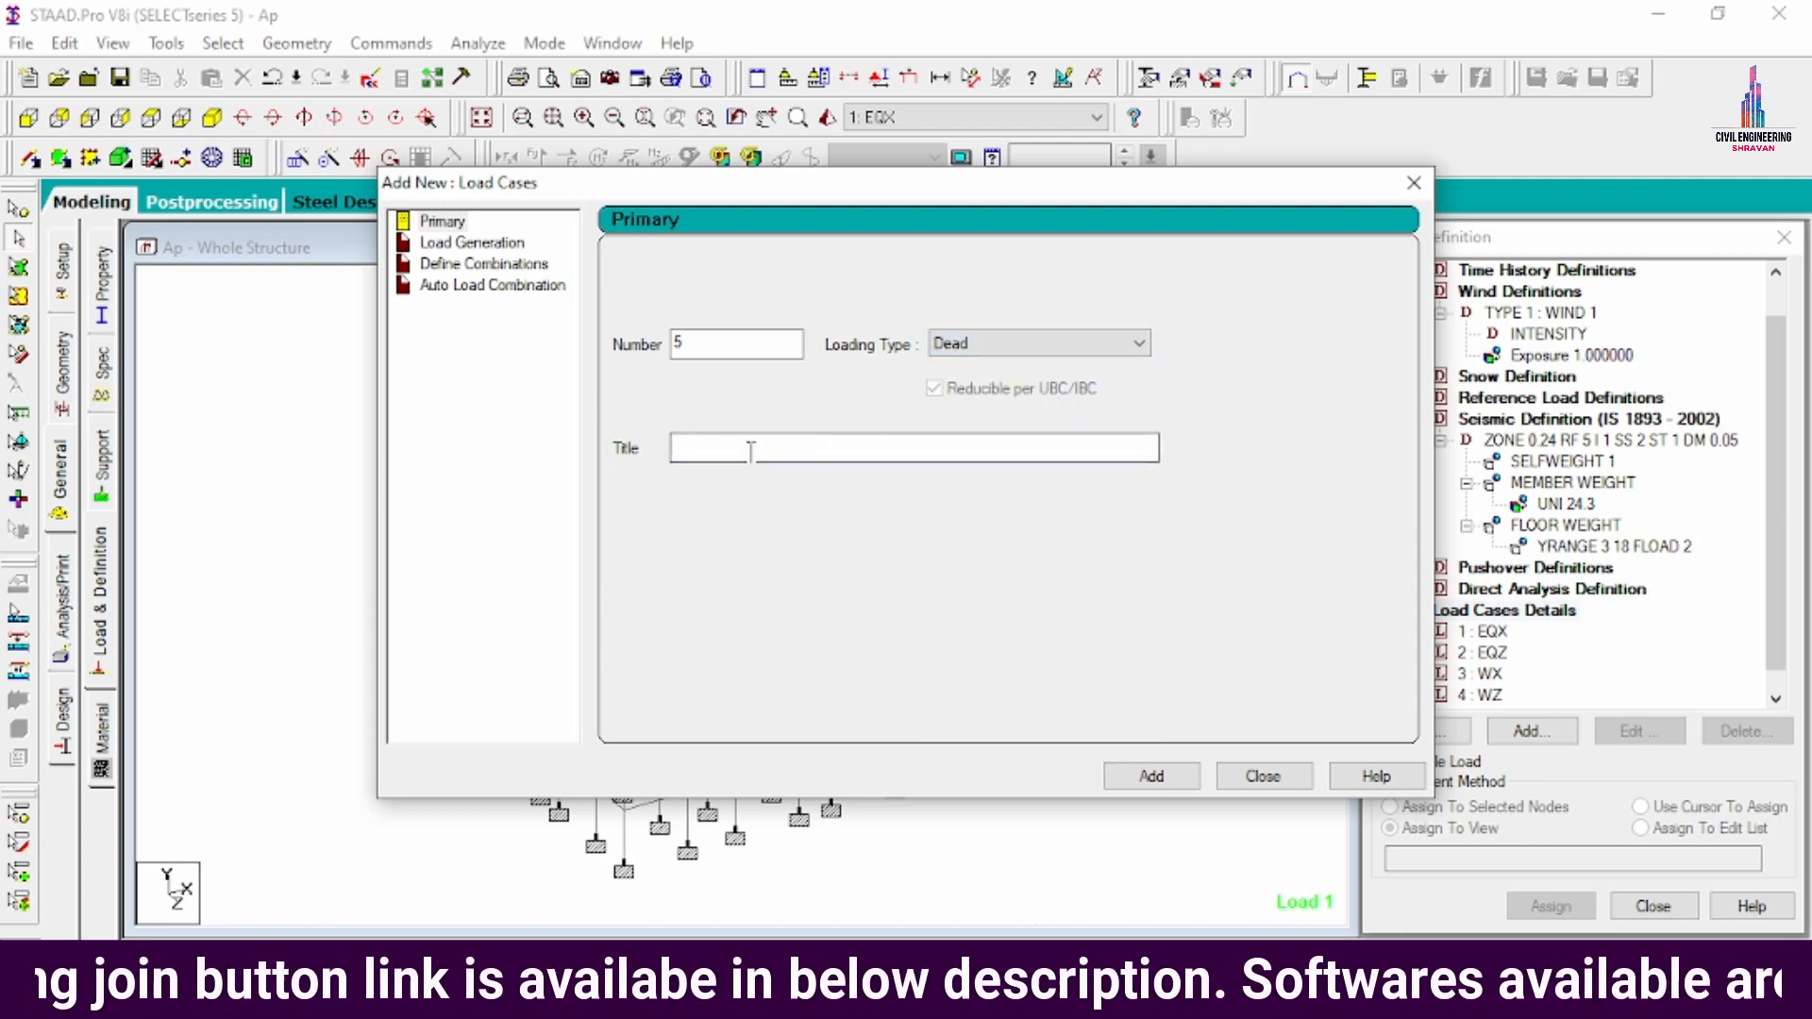
pyautogui.write('DL')
pyautogui.press('Return')
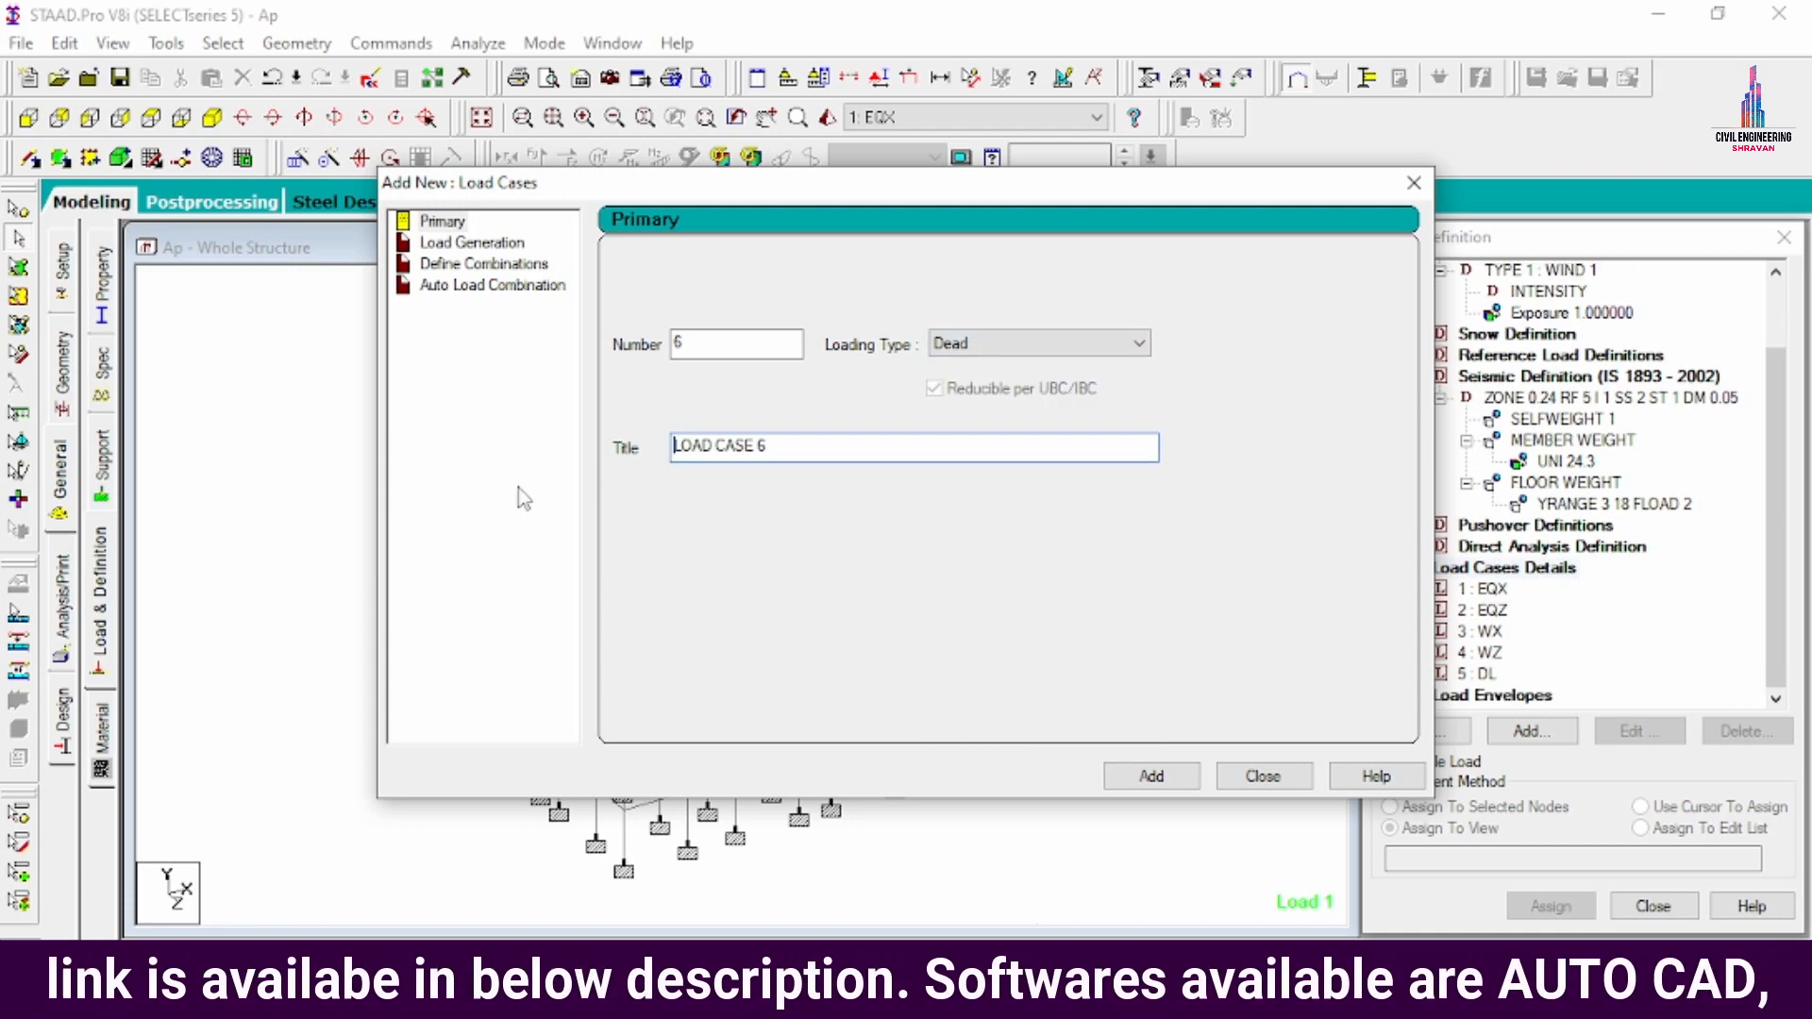
pyautogui.click(963, 343)
pyautogui.click(963, 383)
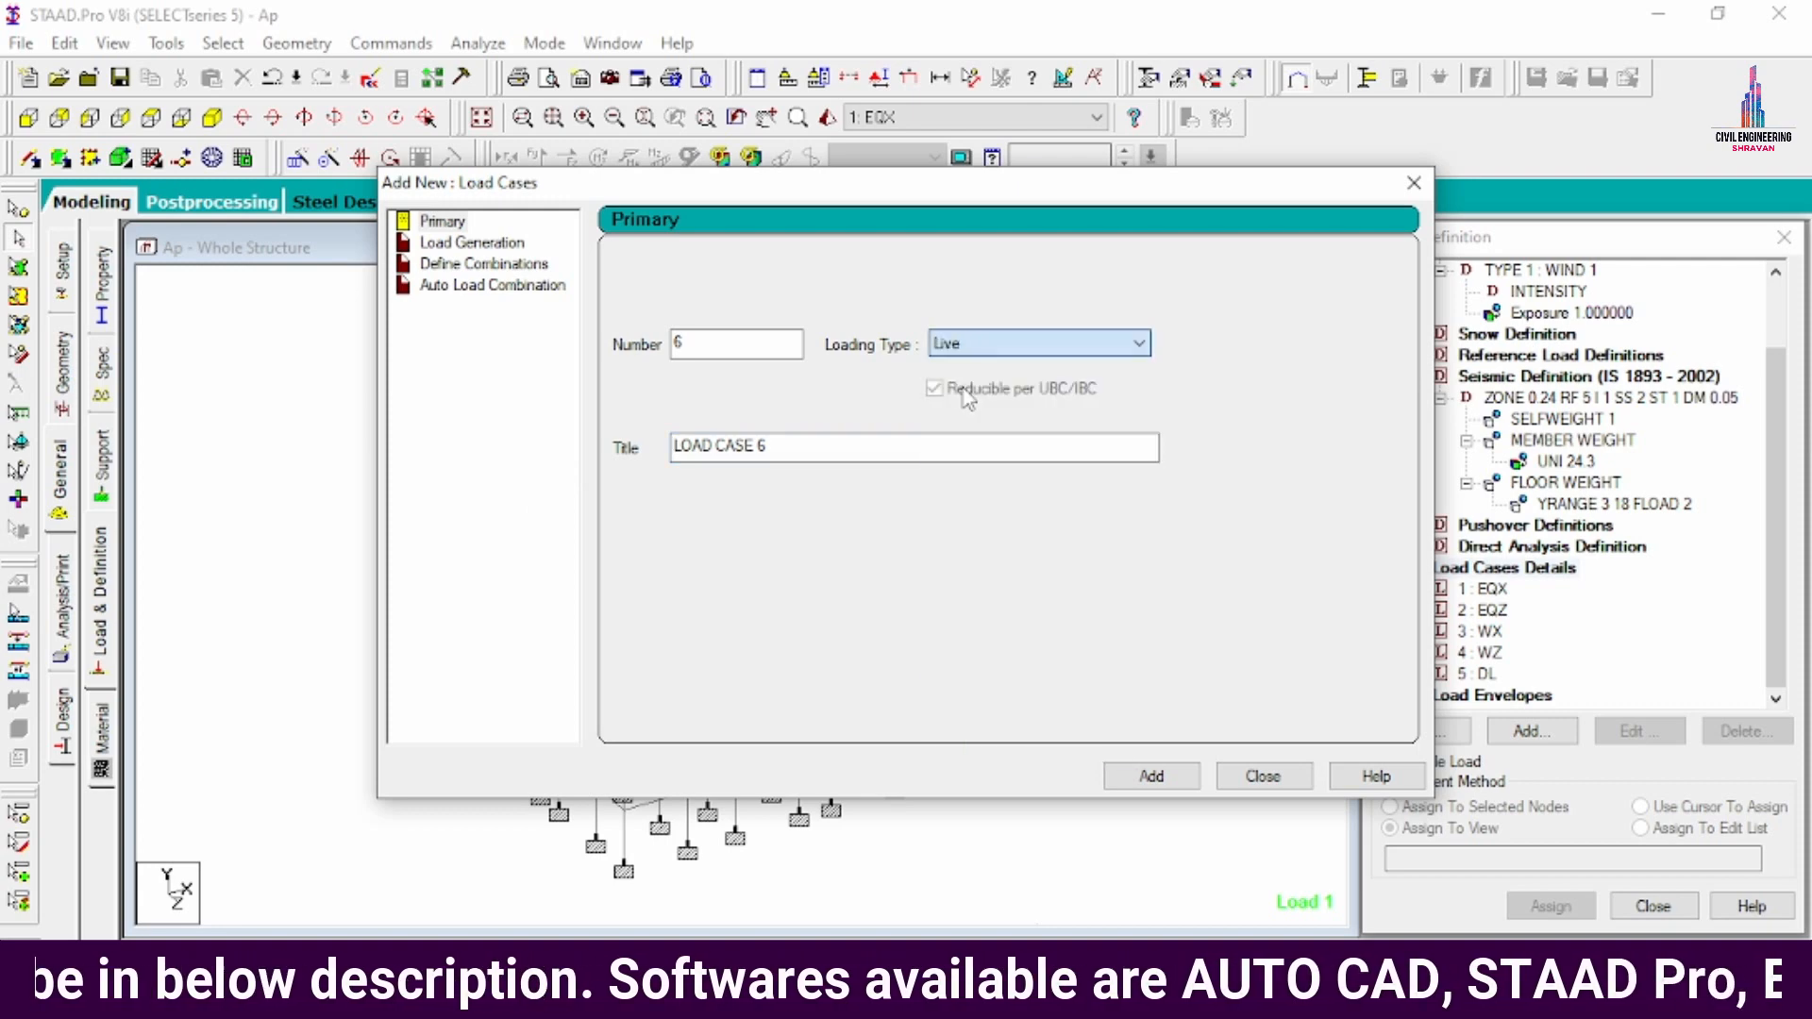
pyautogui.moveTo(923, 447); pyautogui.dragTo(279, 405)
pyautogui.write('LL')
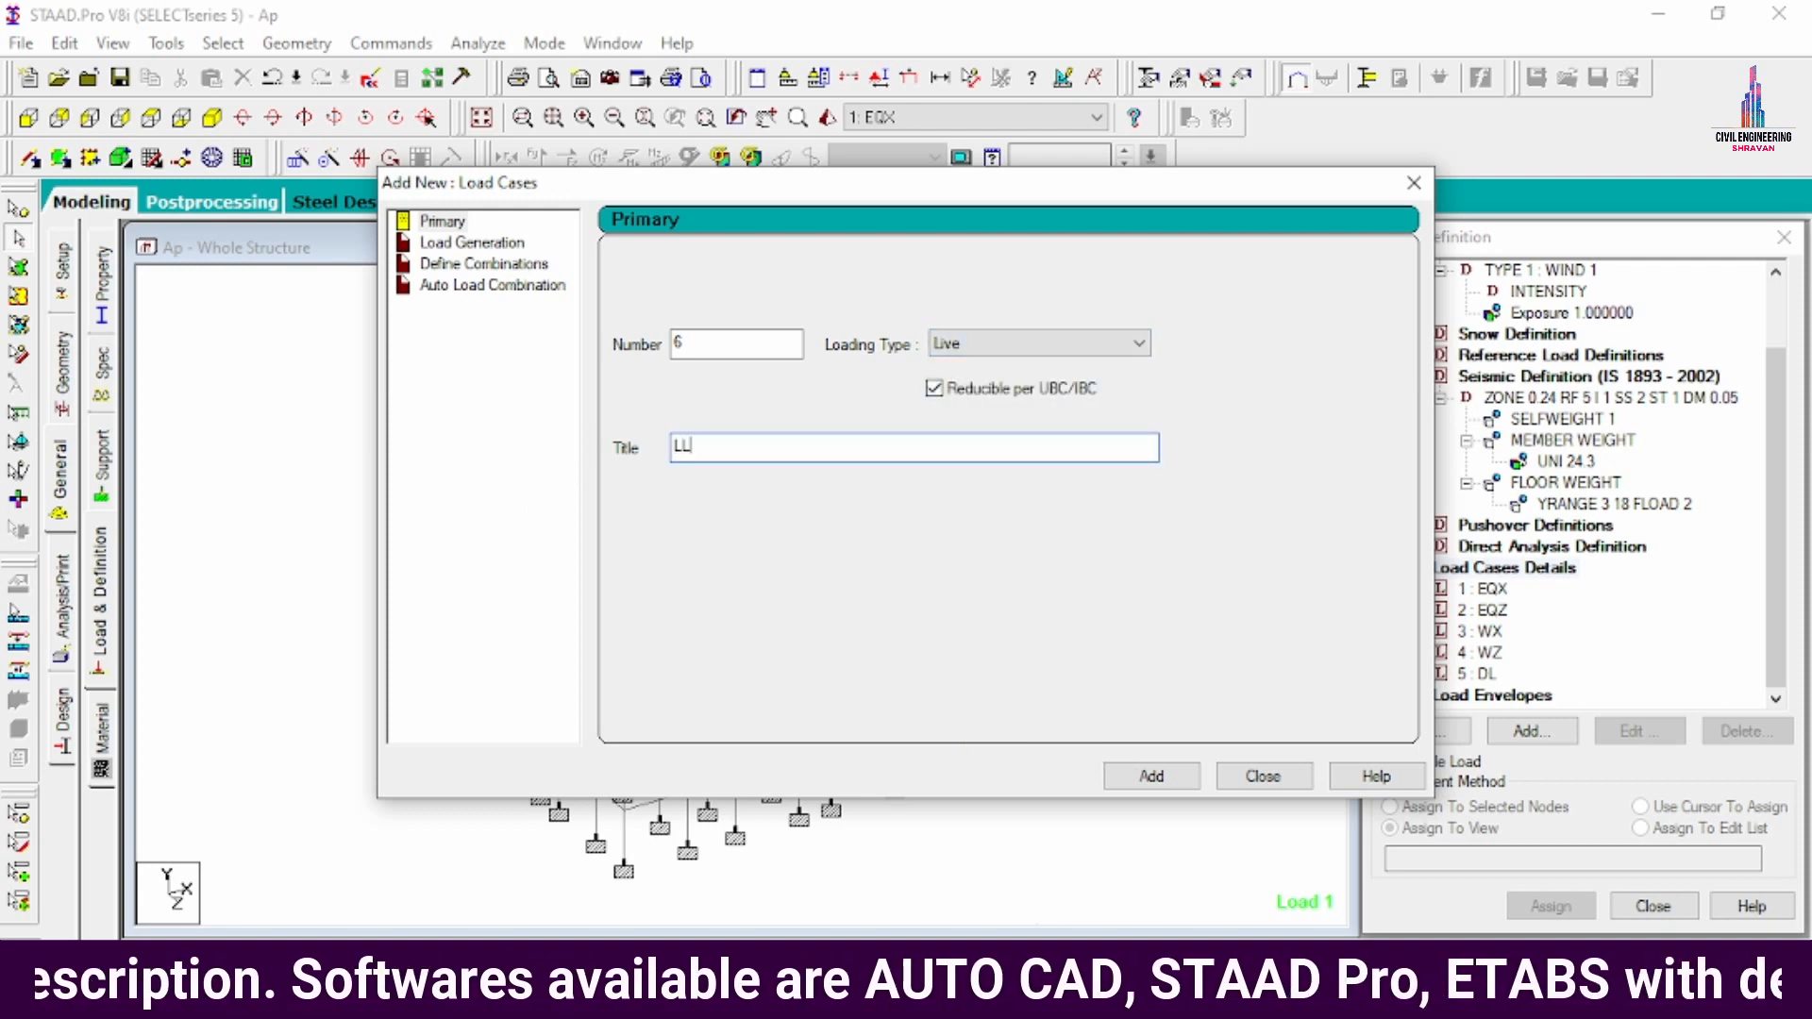
pyautogui.press('Return')
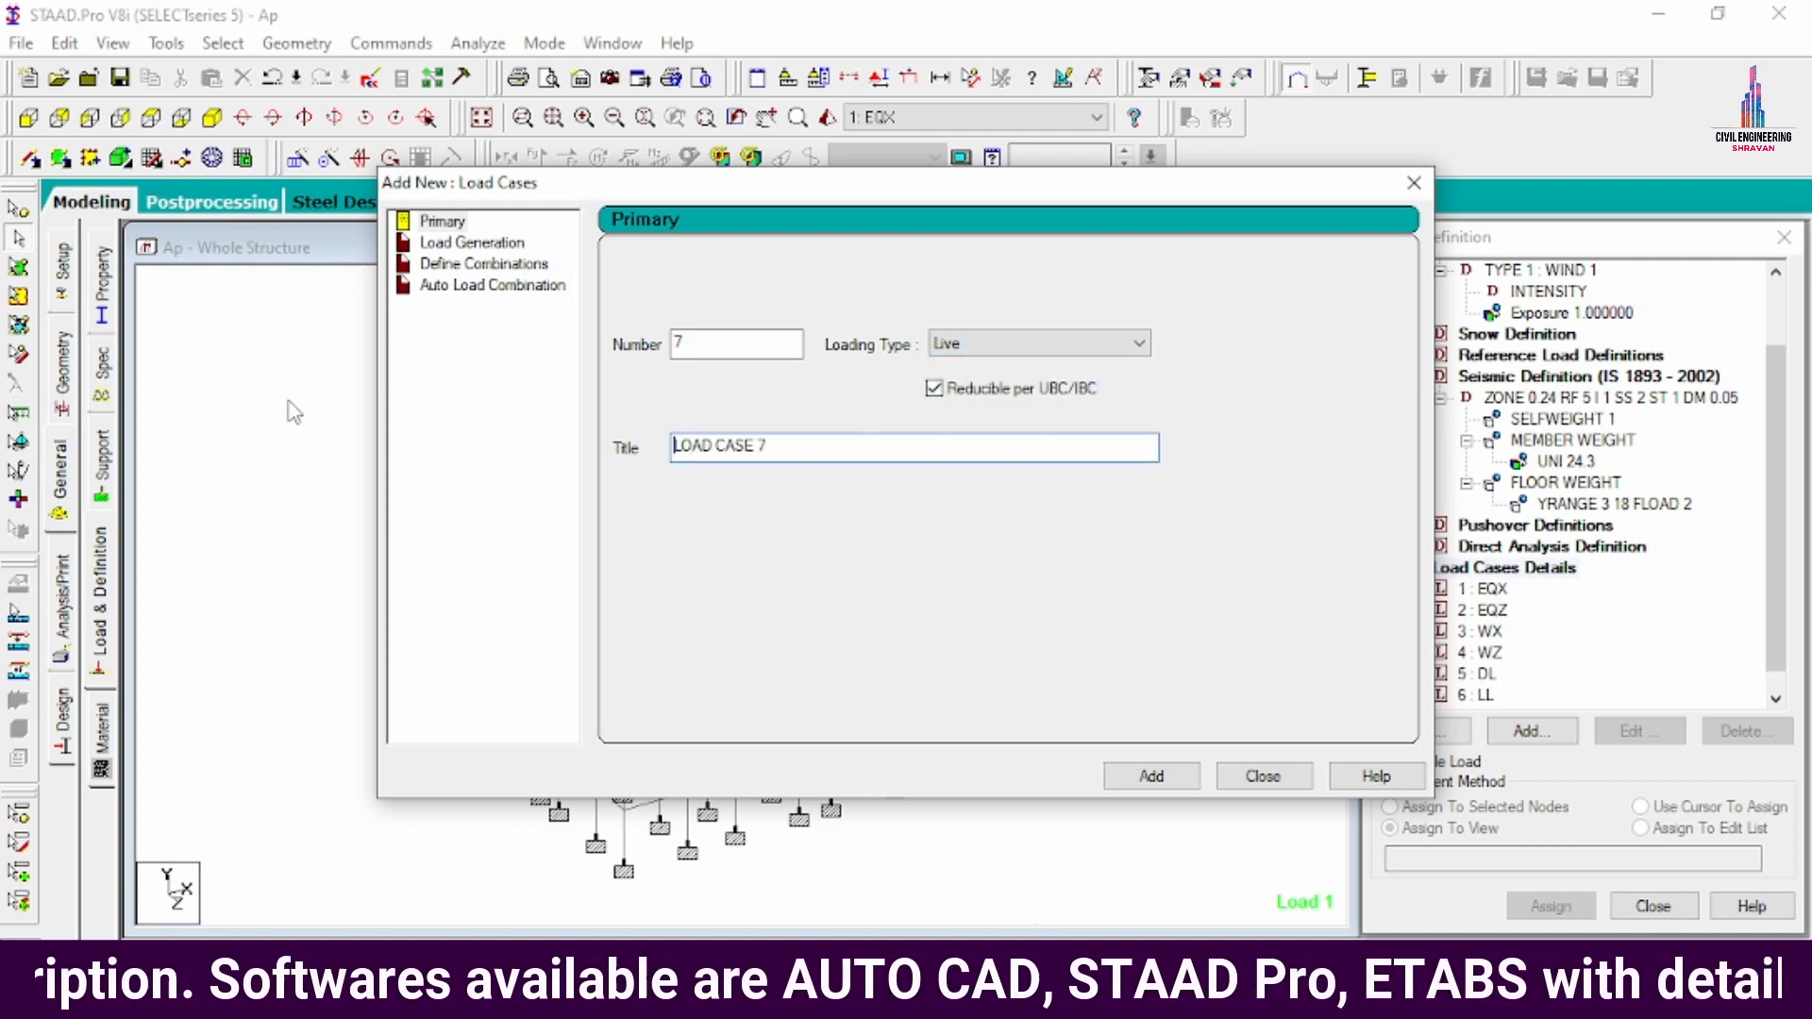
pyautogui.click(1250, 774)
# - Add a seismic load in the X direction with factor 1 to load case EQX
pyautogui.click(1482, 588)
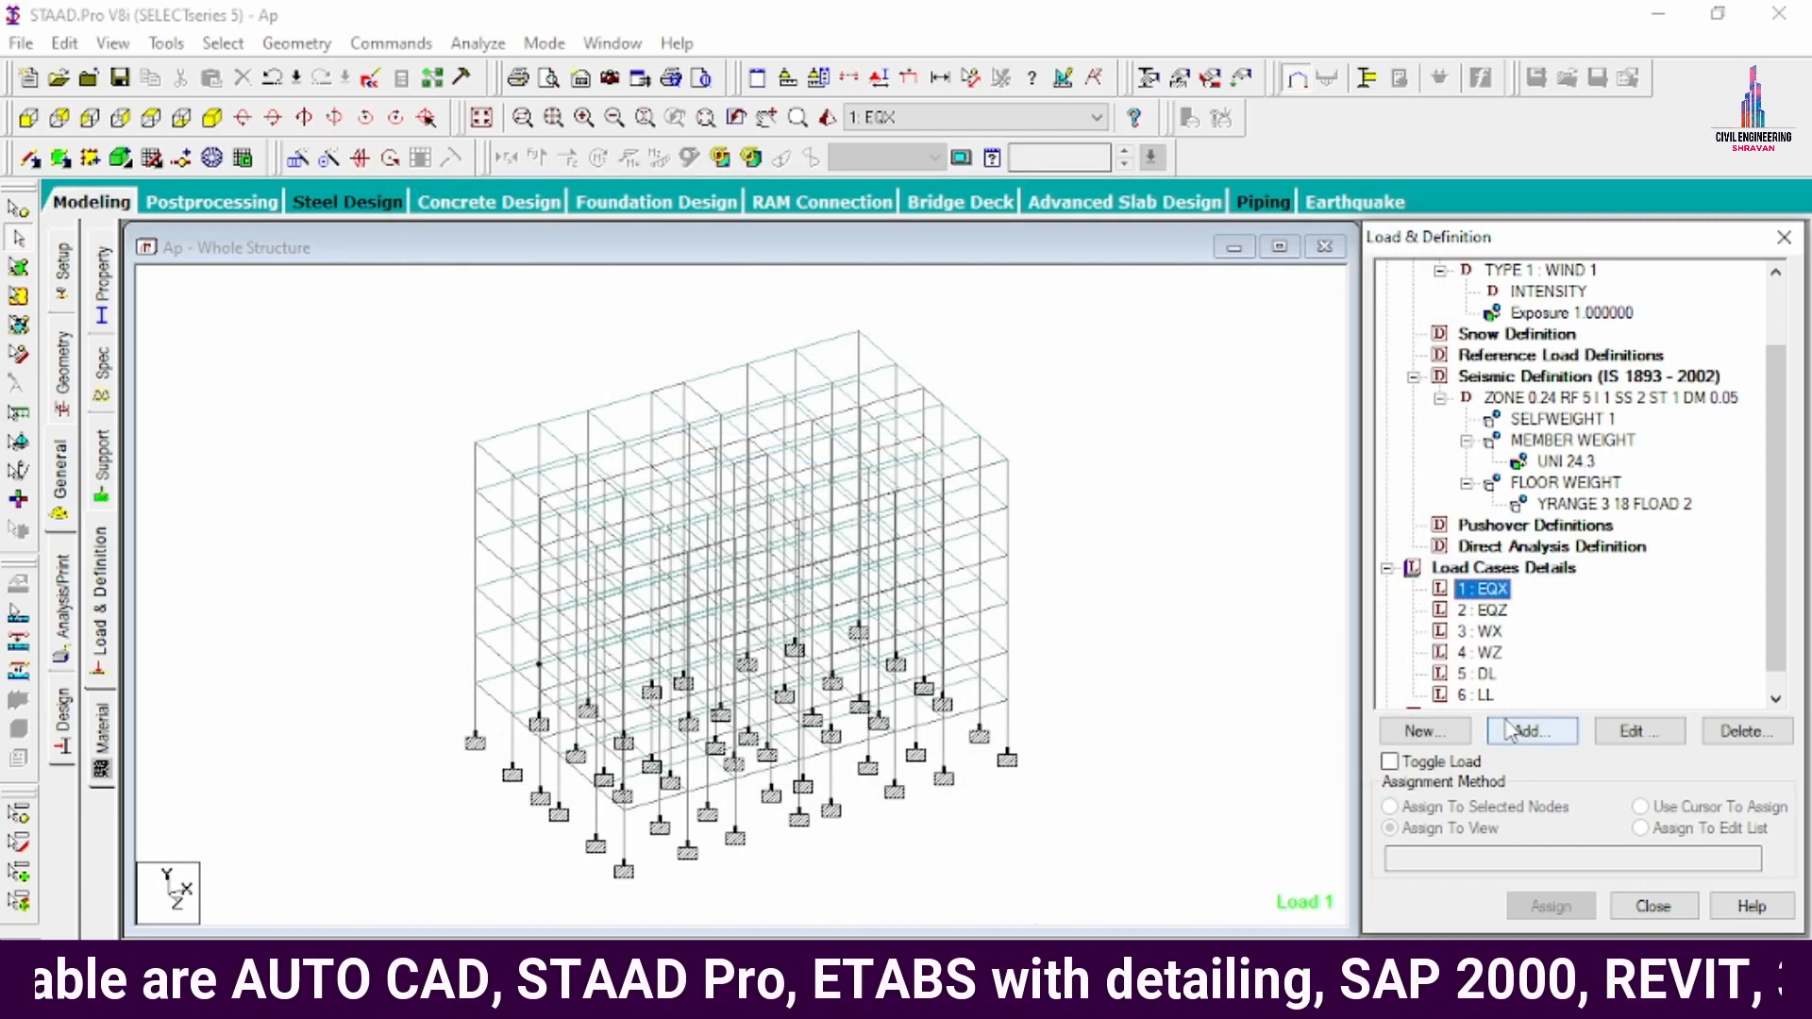
pyautogui.click(1510, 732)
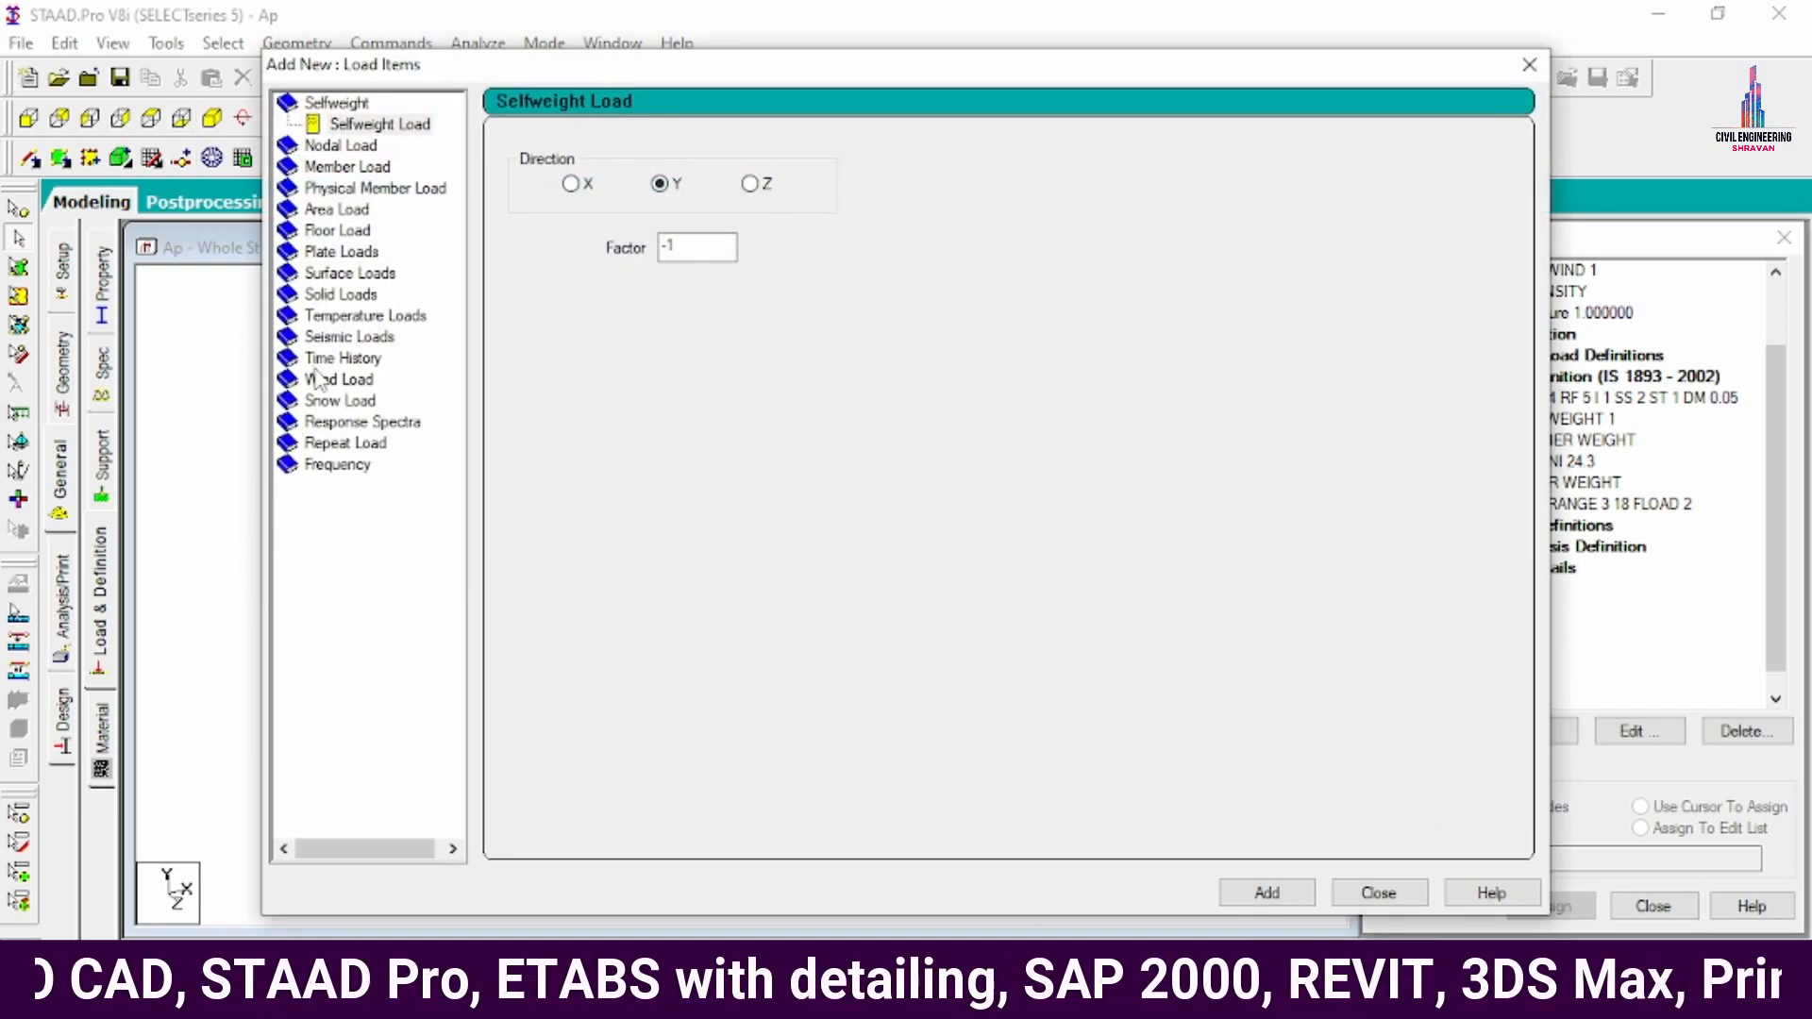
pyautogui.click(349, 337)
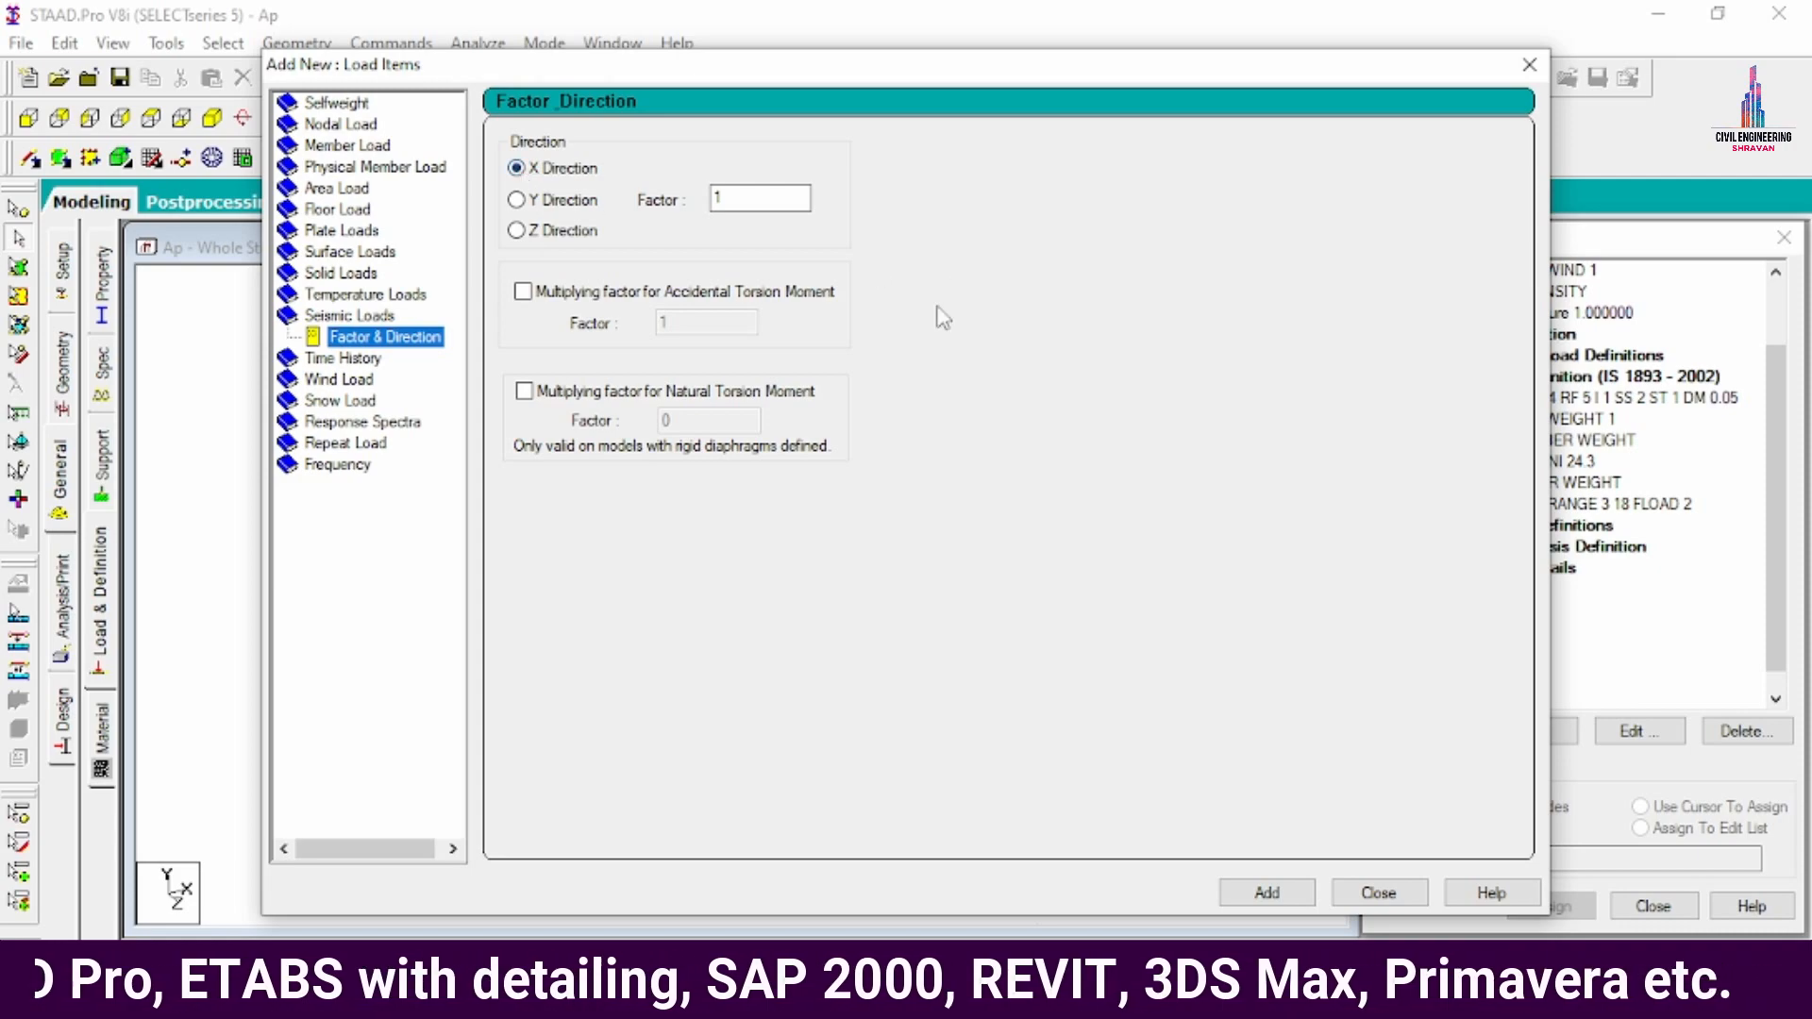
pyautogui.click(1267, 893)
pyautogui.click(1378, 893)
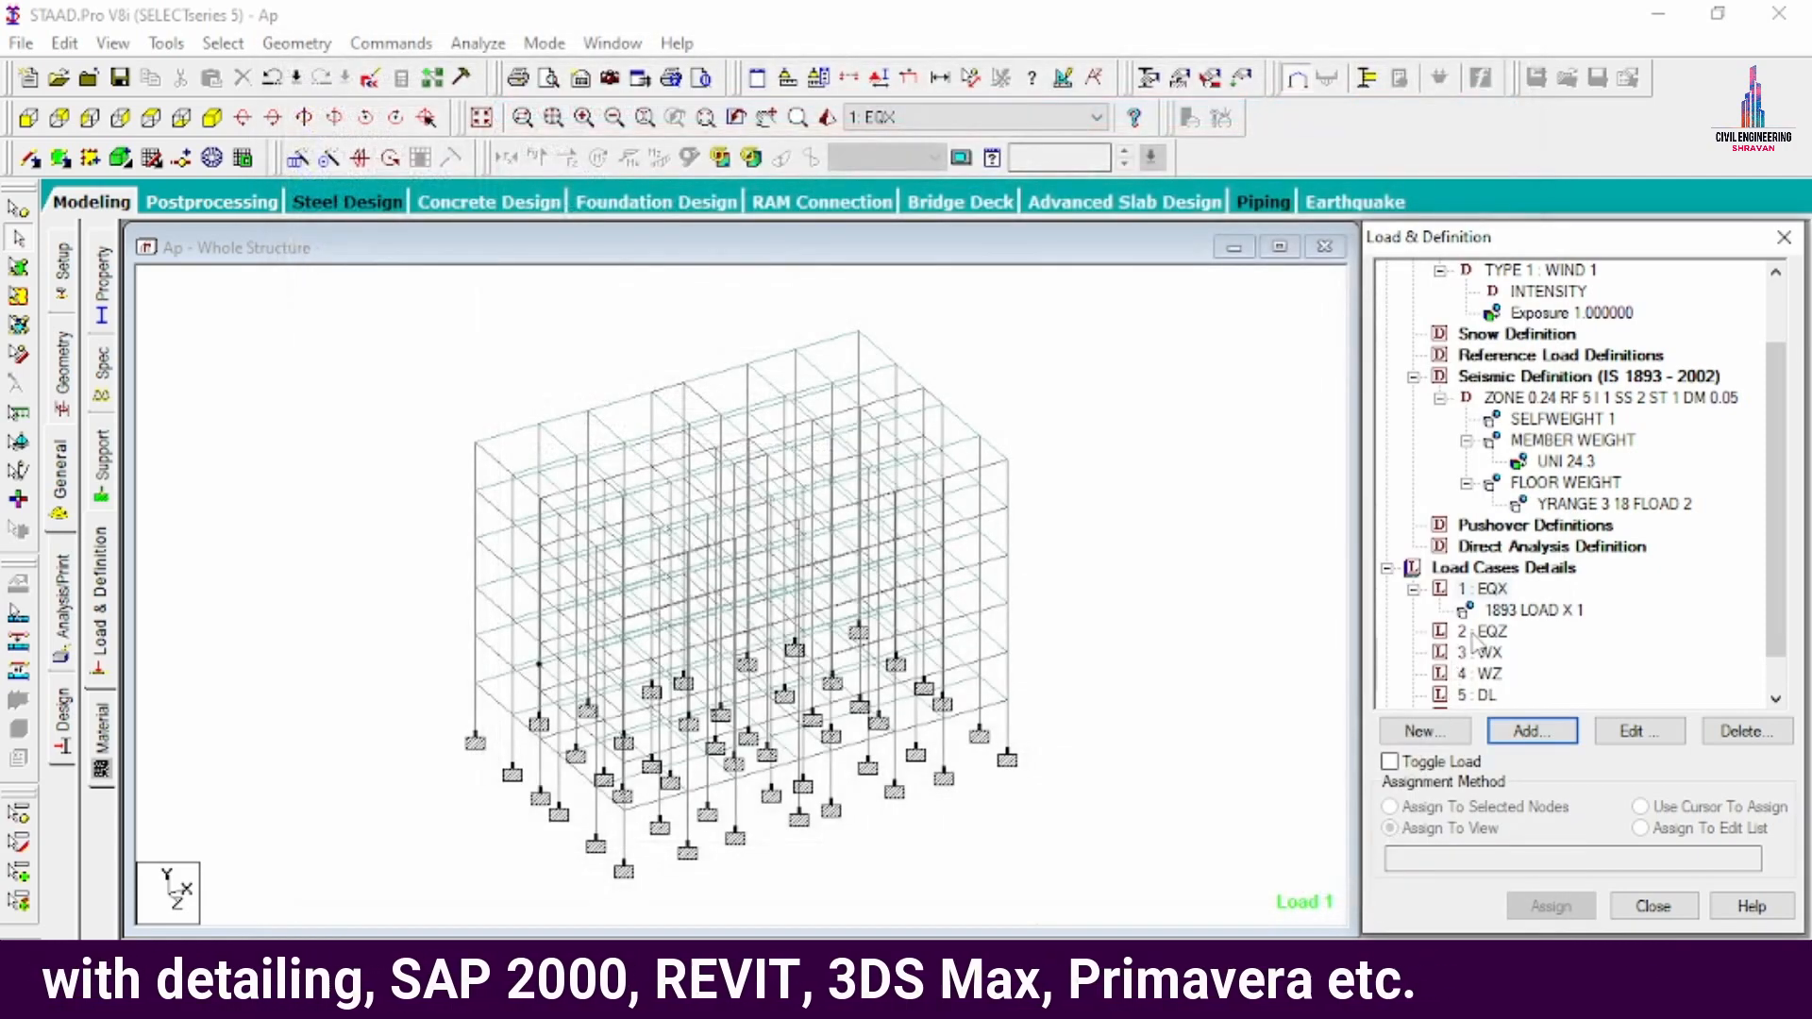
# - Add a seismic load in the Z direction with factor 1 to load case EQZ
pyautogui.click(1478, 632)
pyautogui.click(1556, 736)
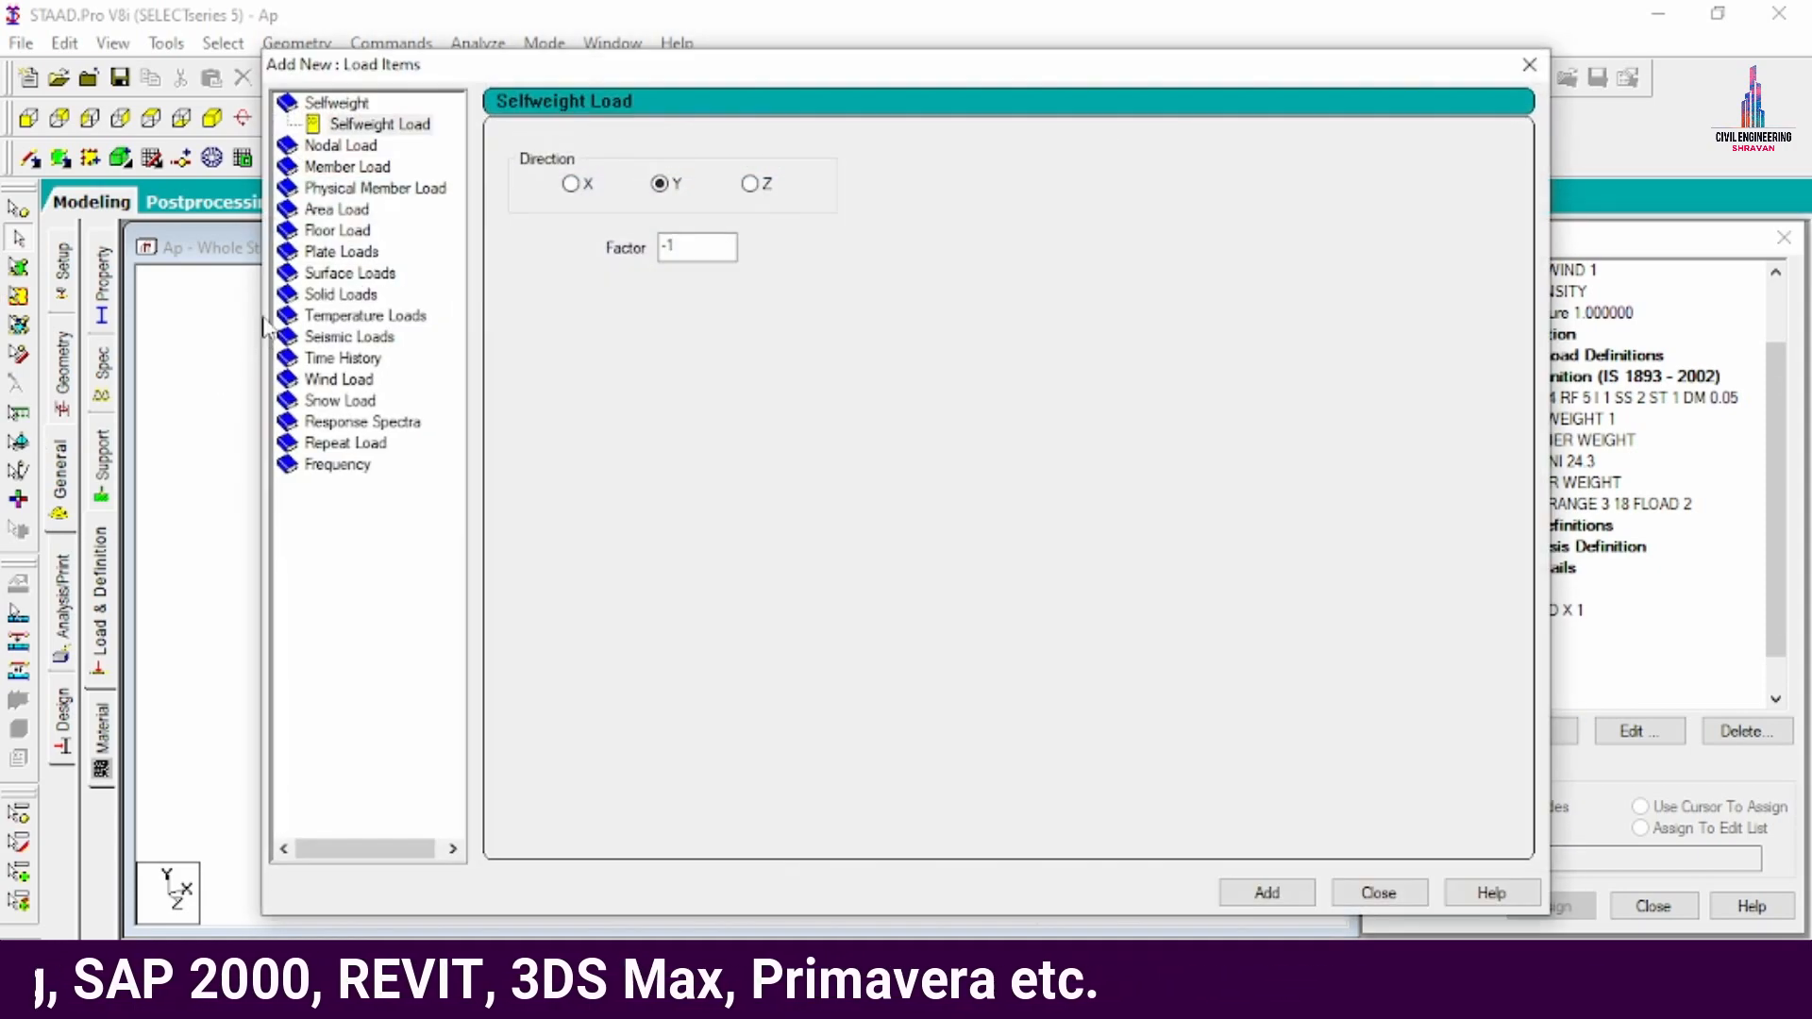
pyautogui.click(338, 337)
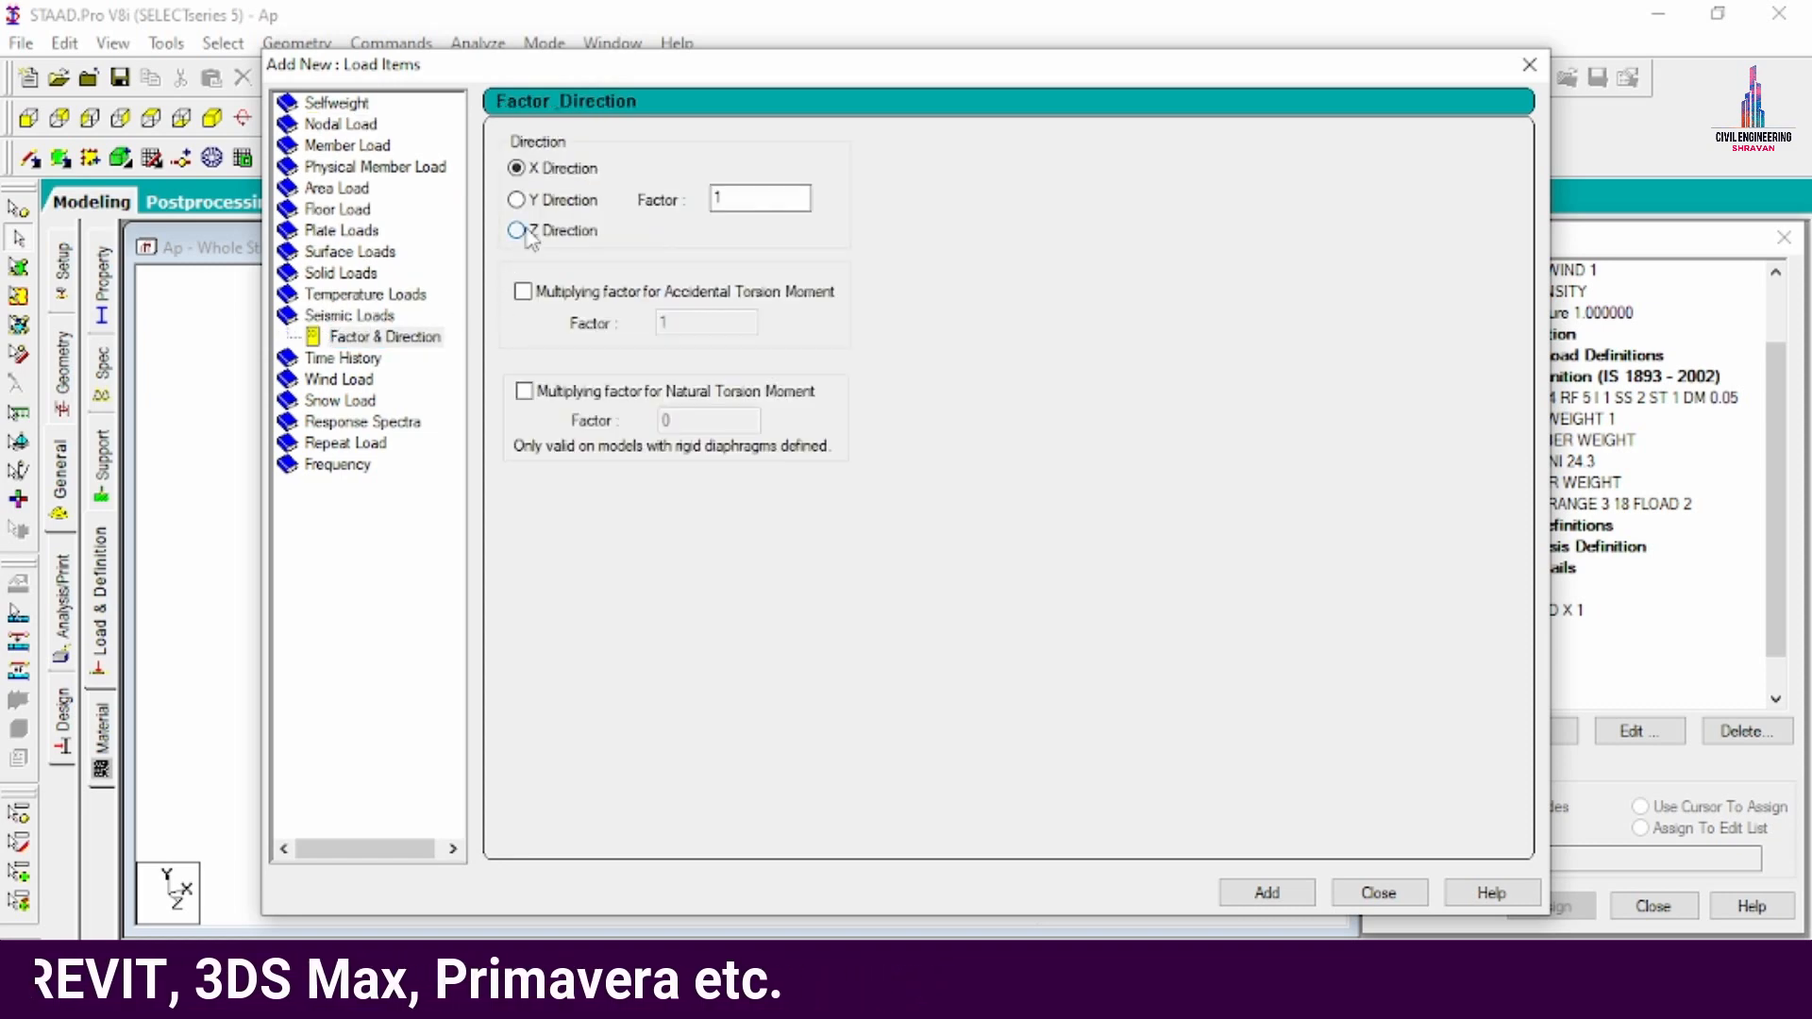
pyautogui.click(1267, 893)
pyautogui.click(1378, 893)
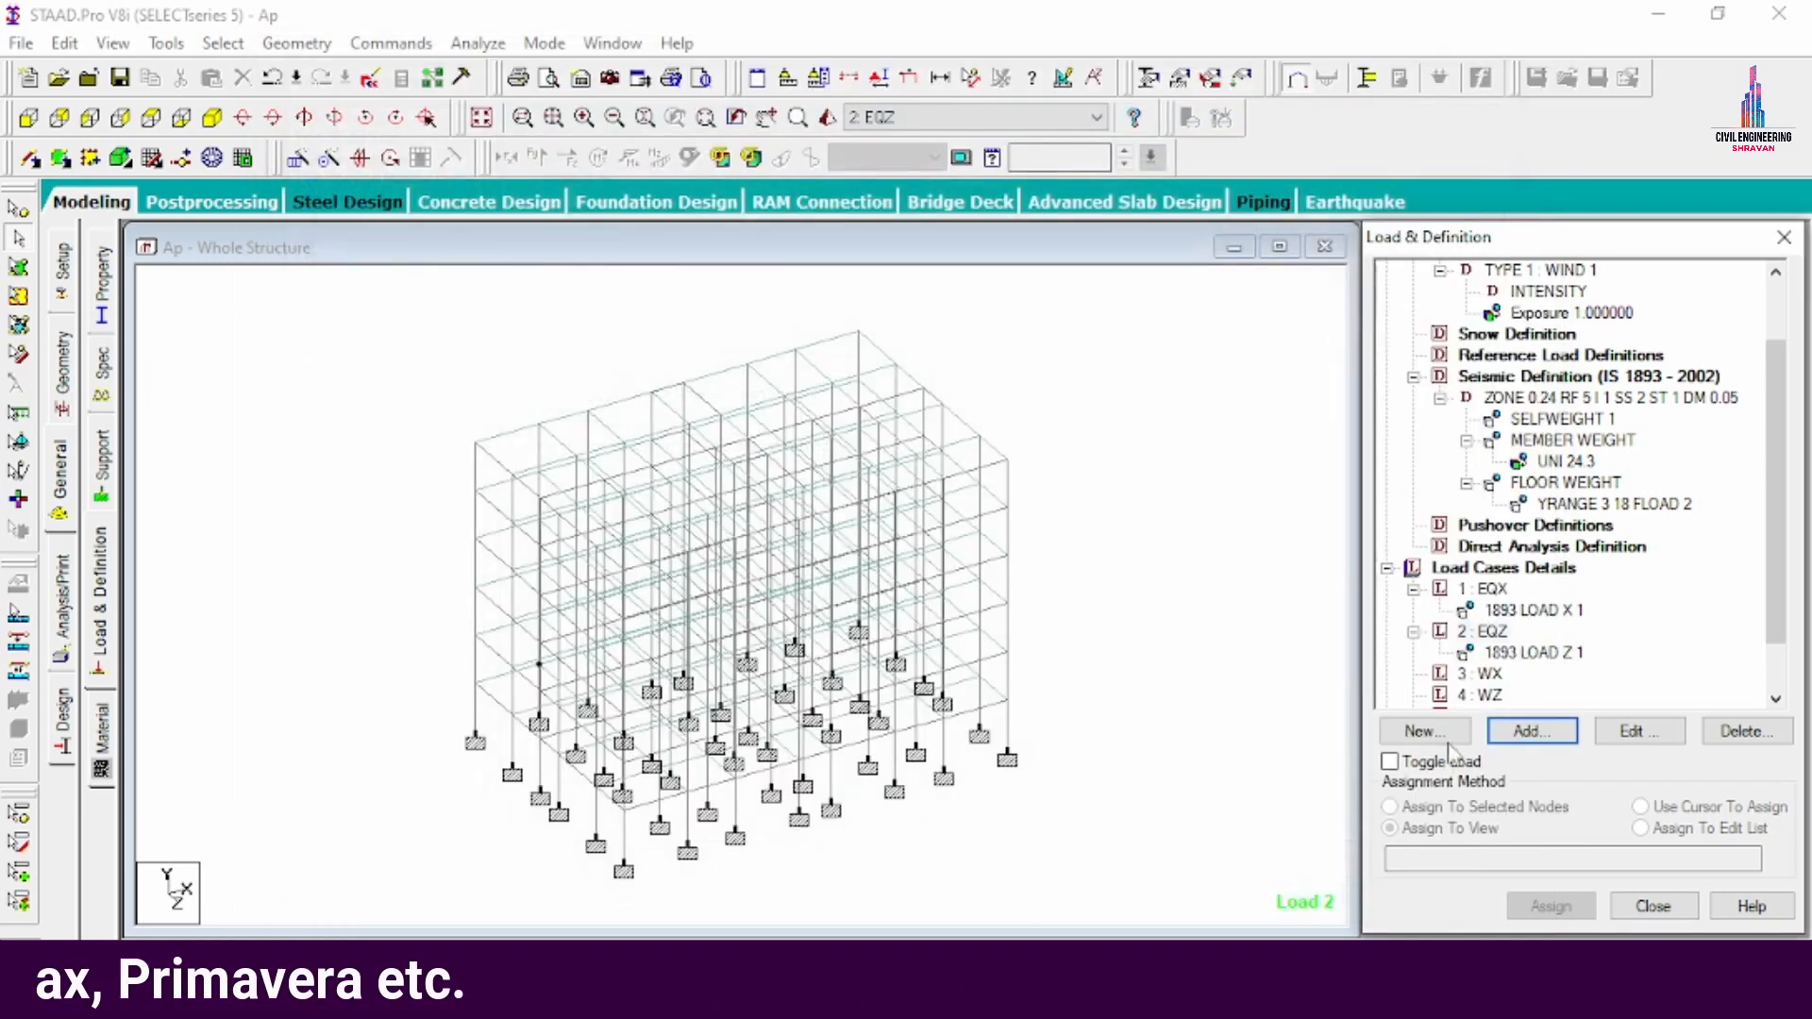
# - Add two type 1 wind loads on the X windward face to load case WX, with factors 1 and -1
pyautogui.click(1490, 673)
pyautogui.click(1531, 730)
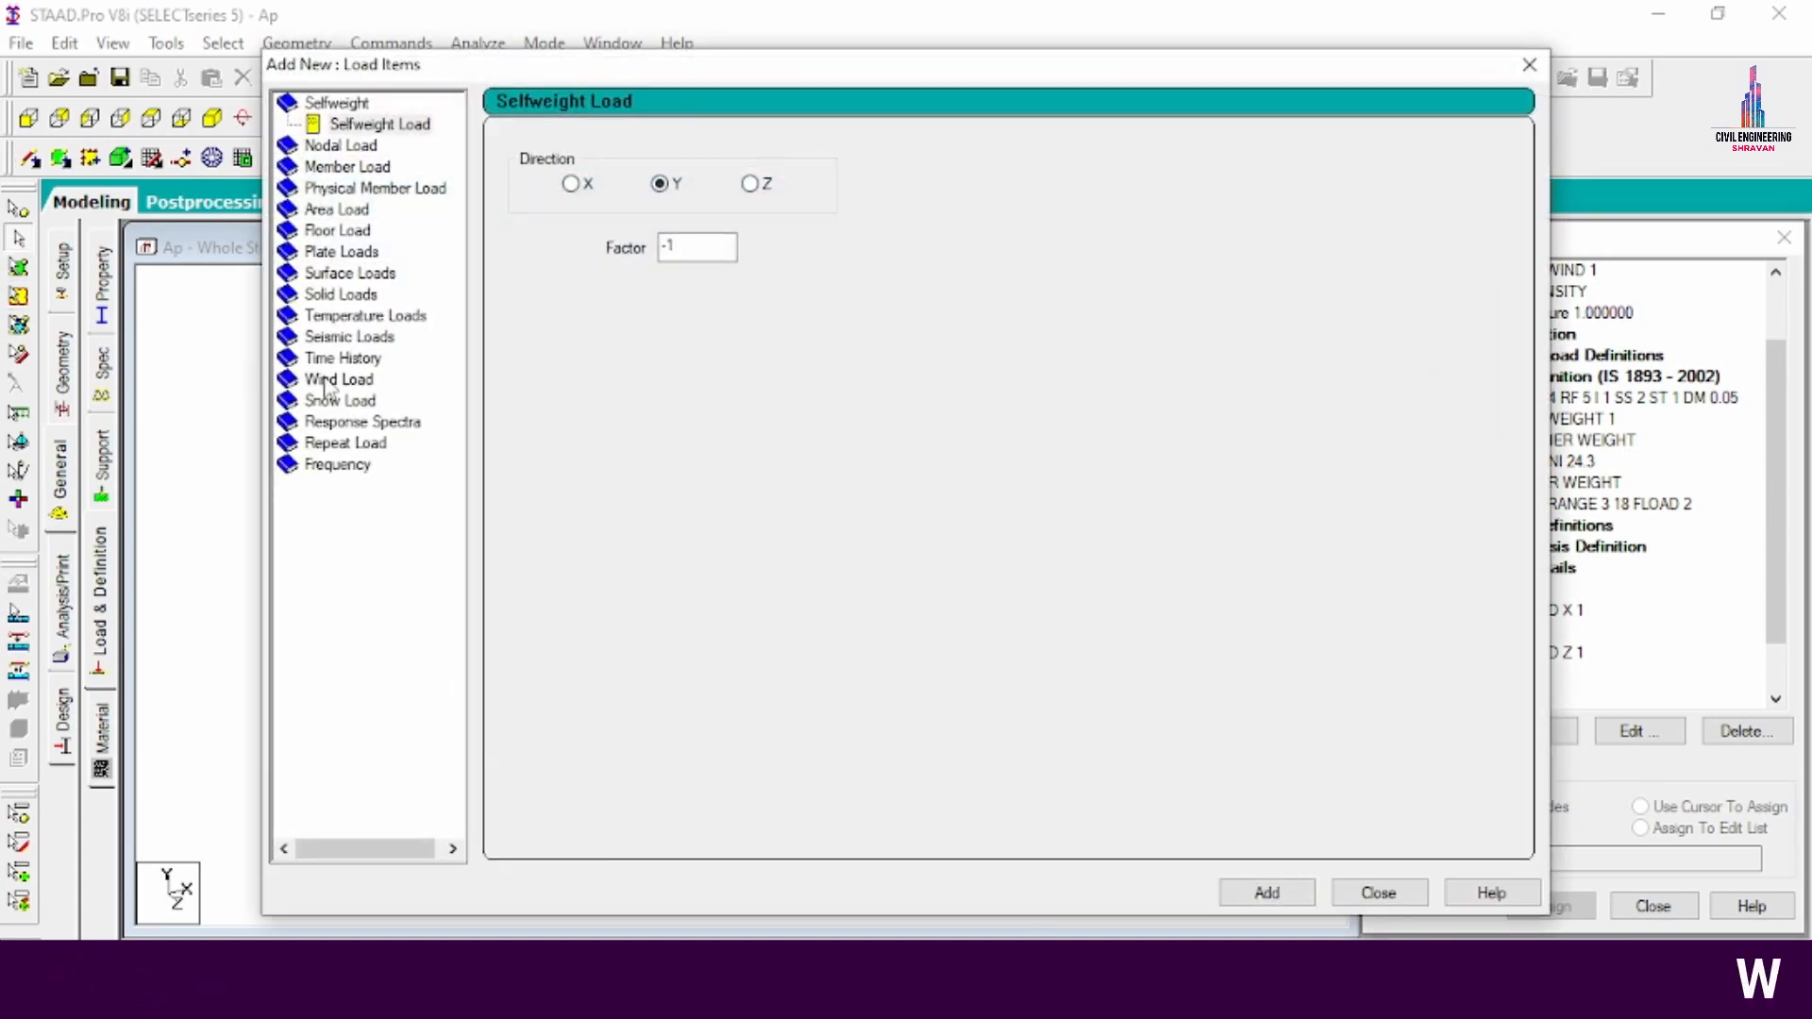
pyautogui.click(325, 379)
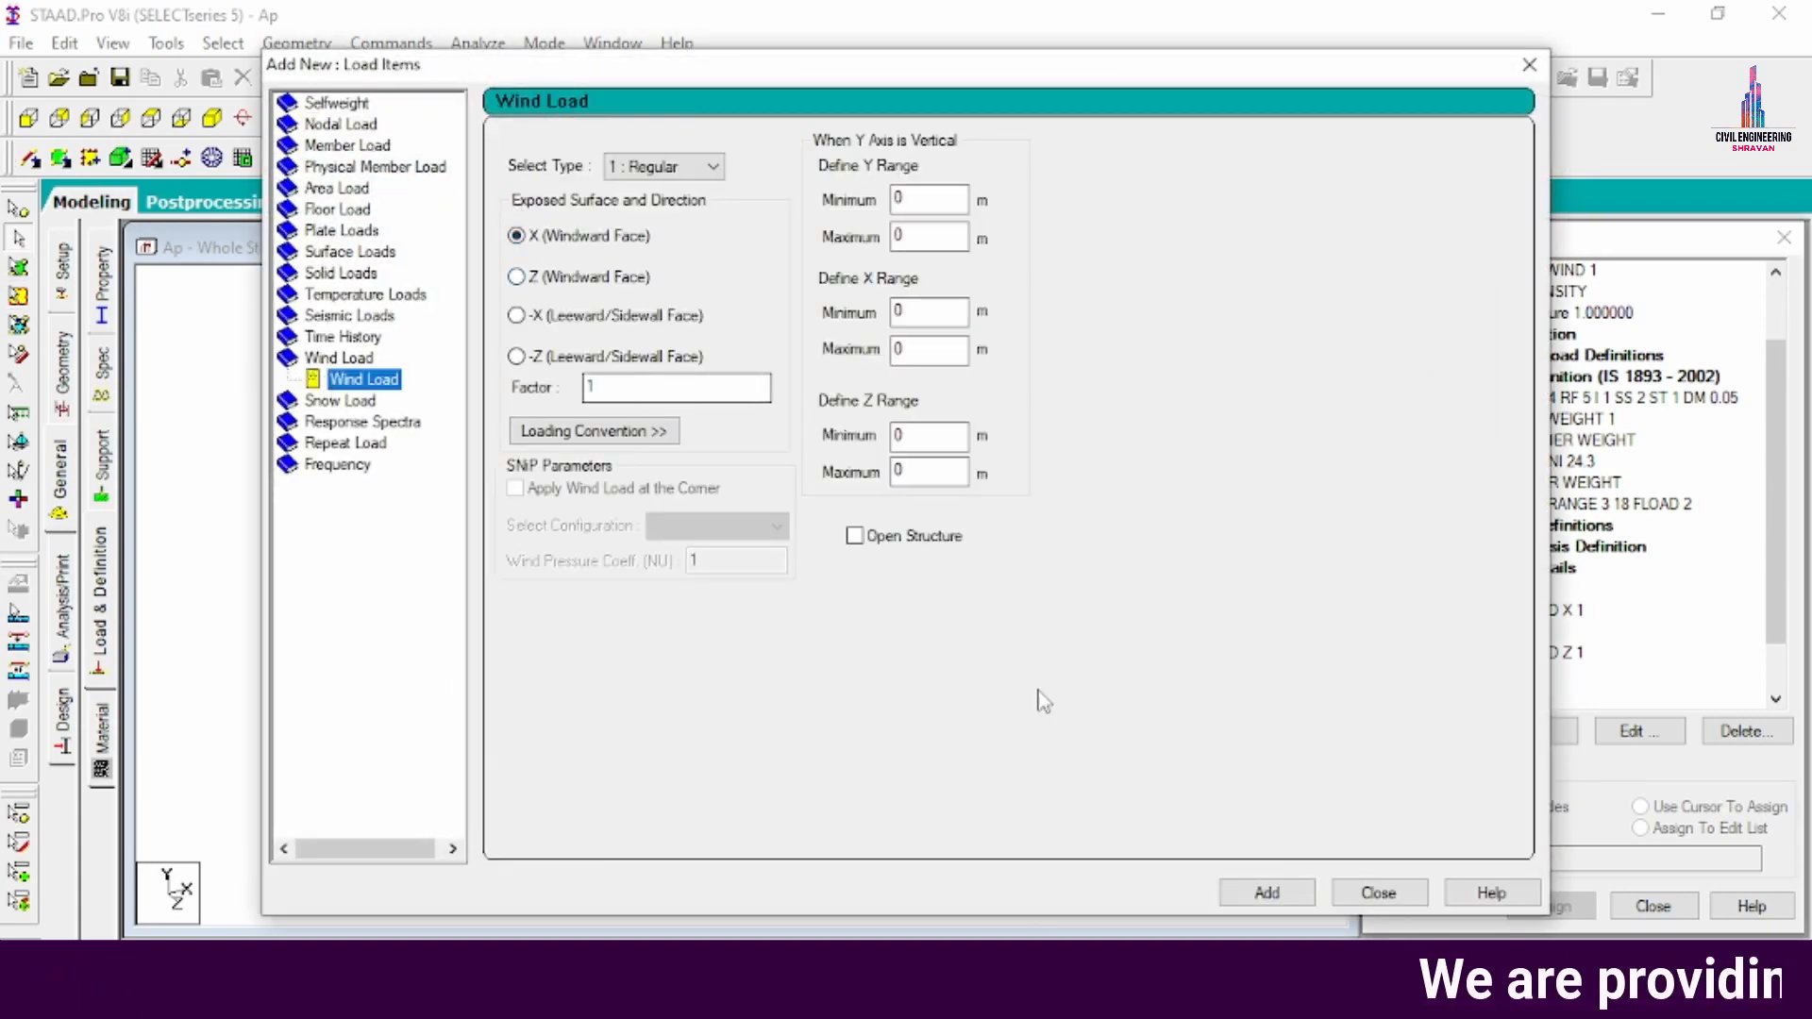
pyautogui.click(1265, 892)
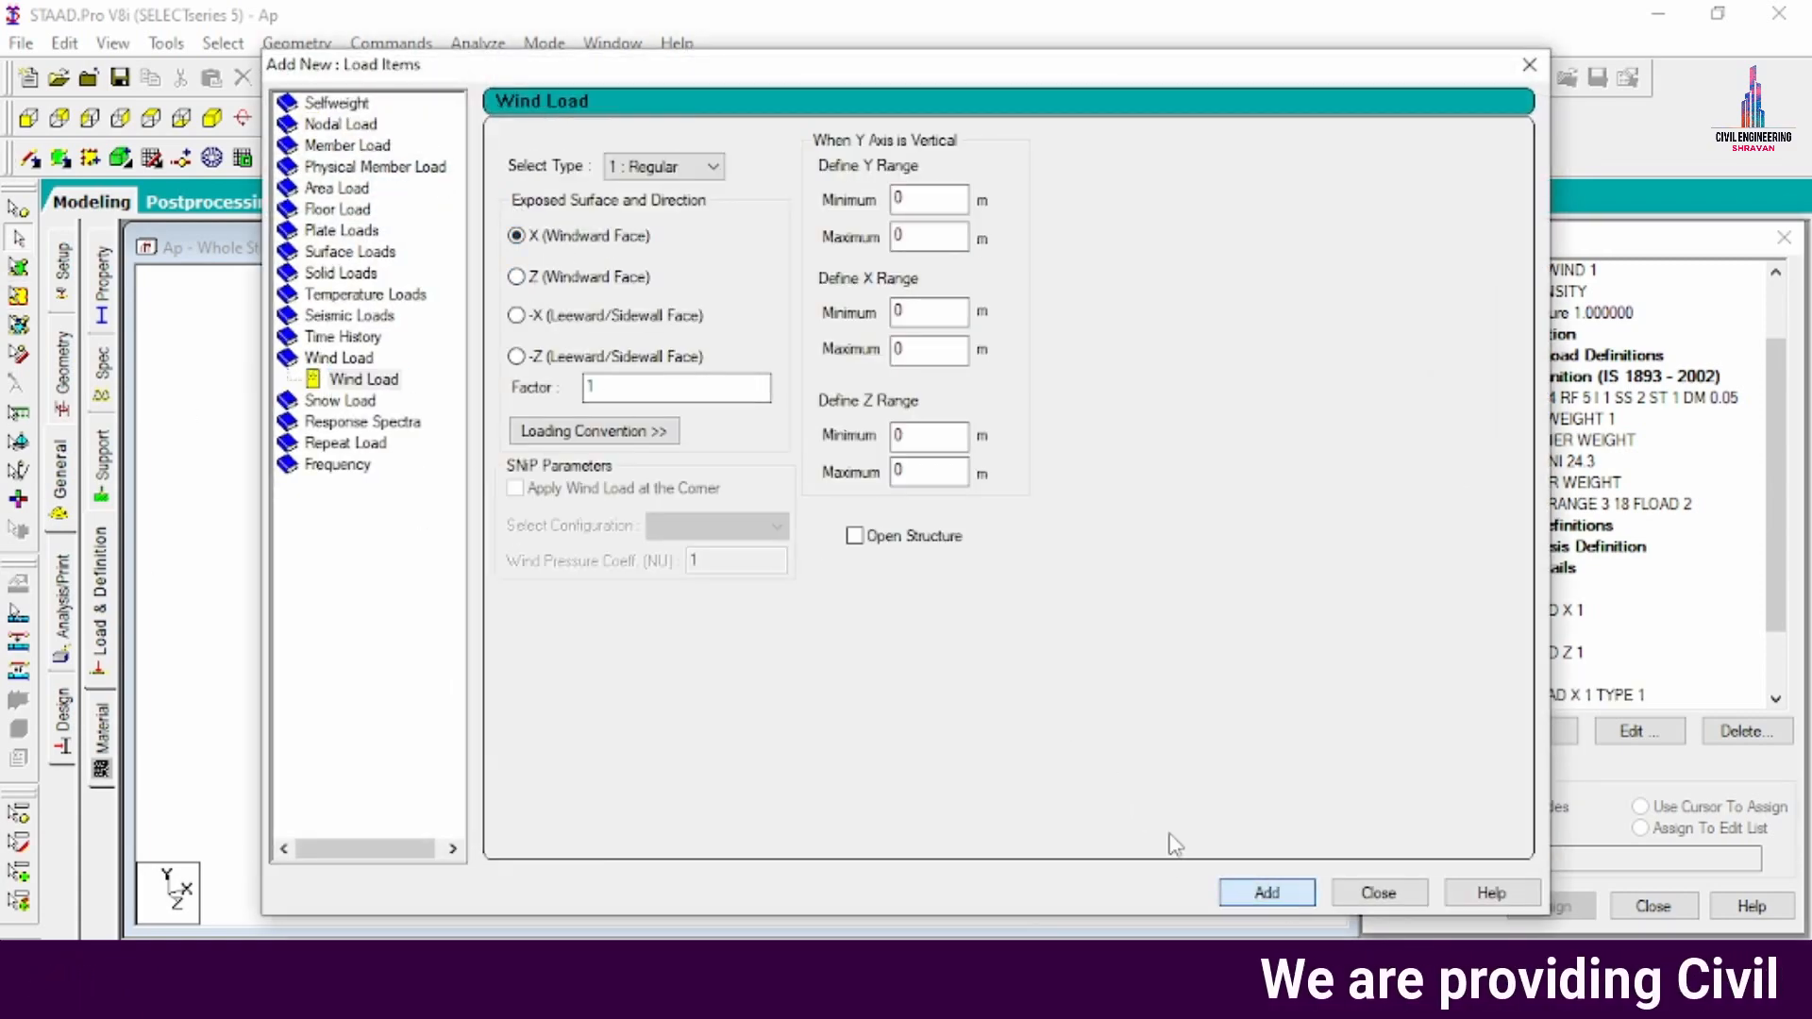
pyautogui.click(600, 390)
pyautogui.press('BackSpace')
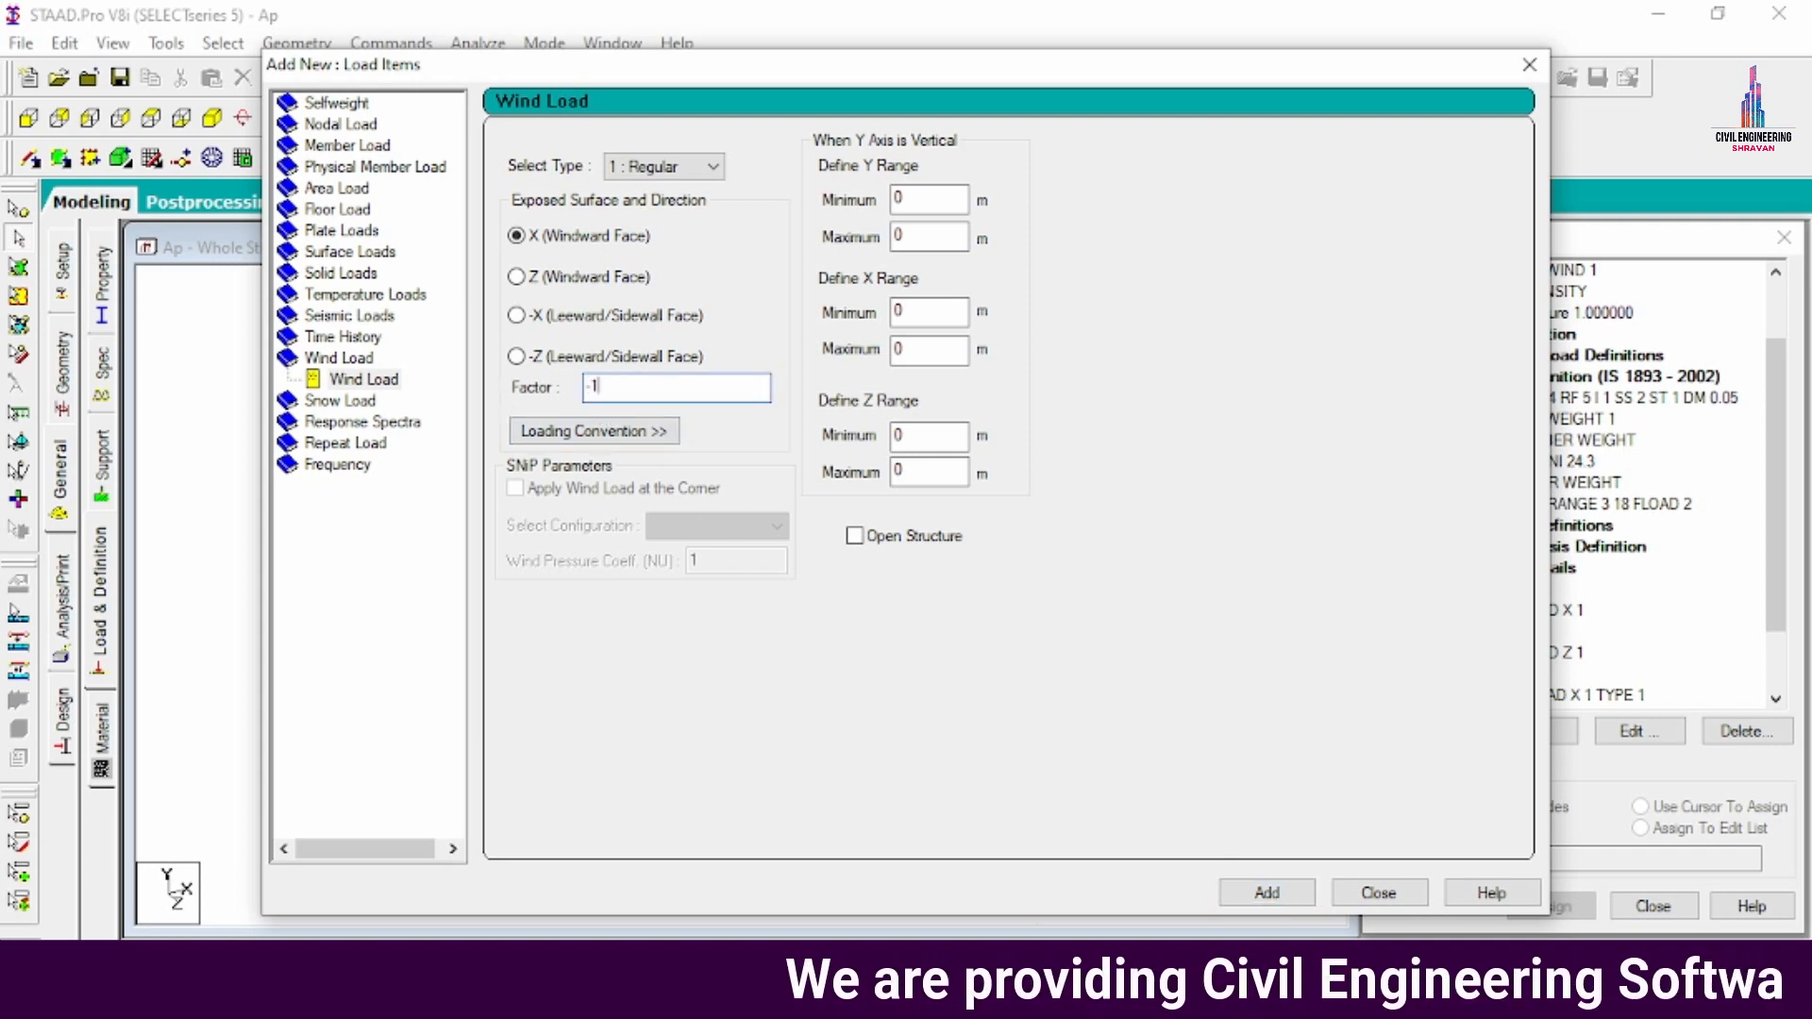
pyautogui.press('Return')
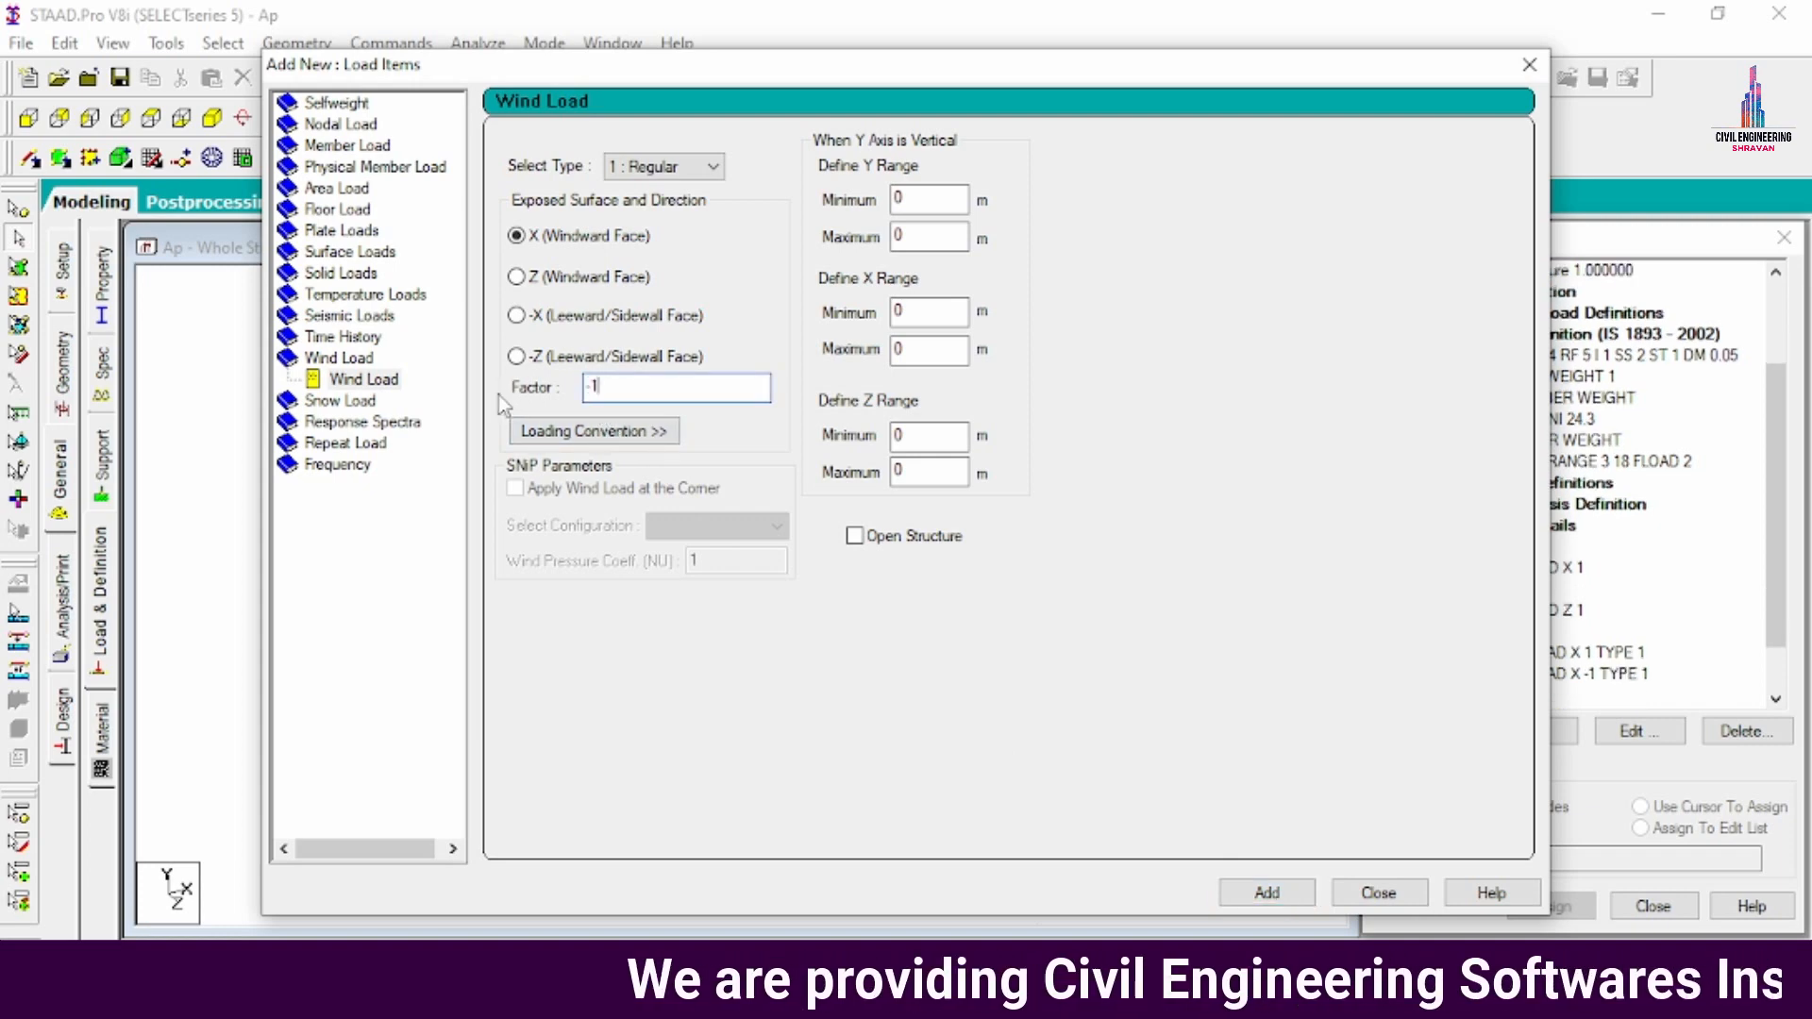
pyautogui.click(1374, 897)
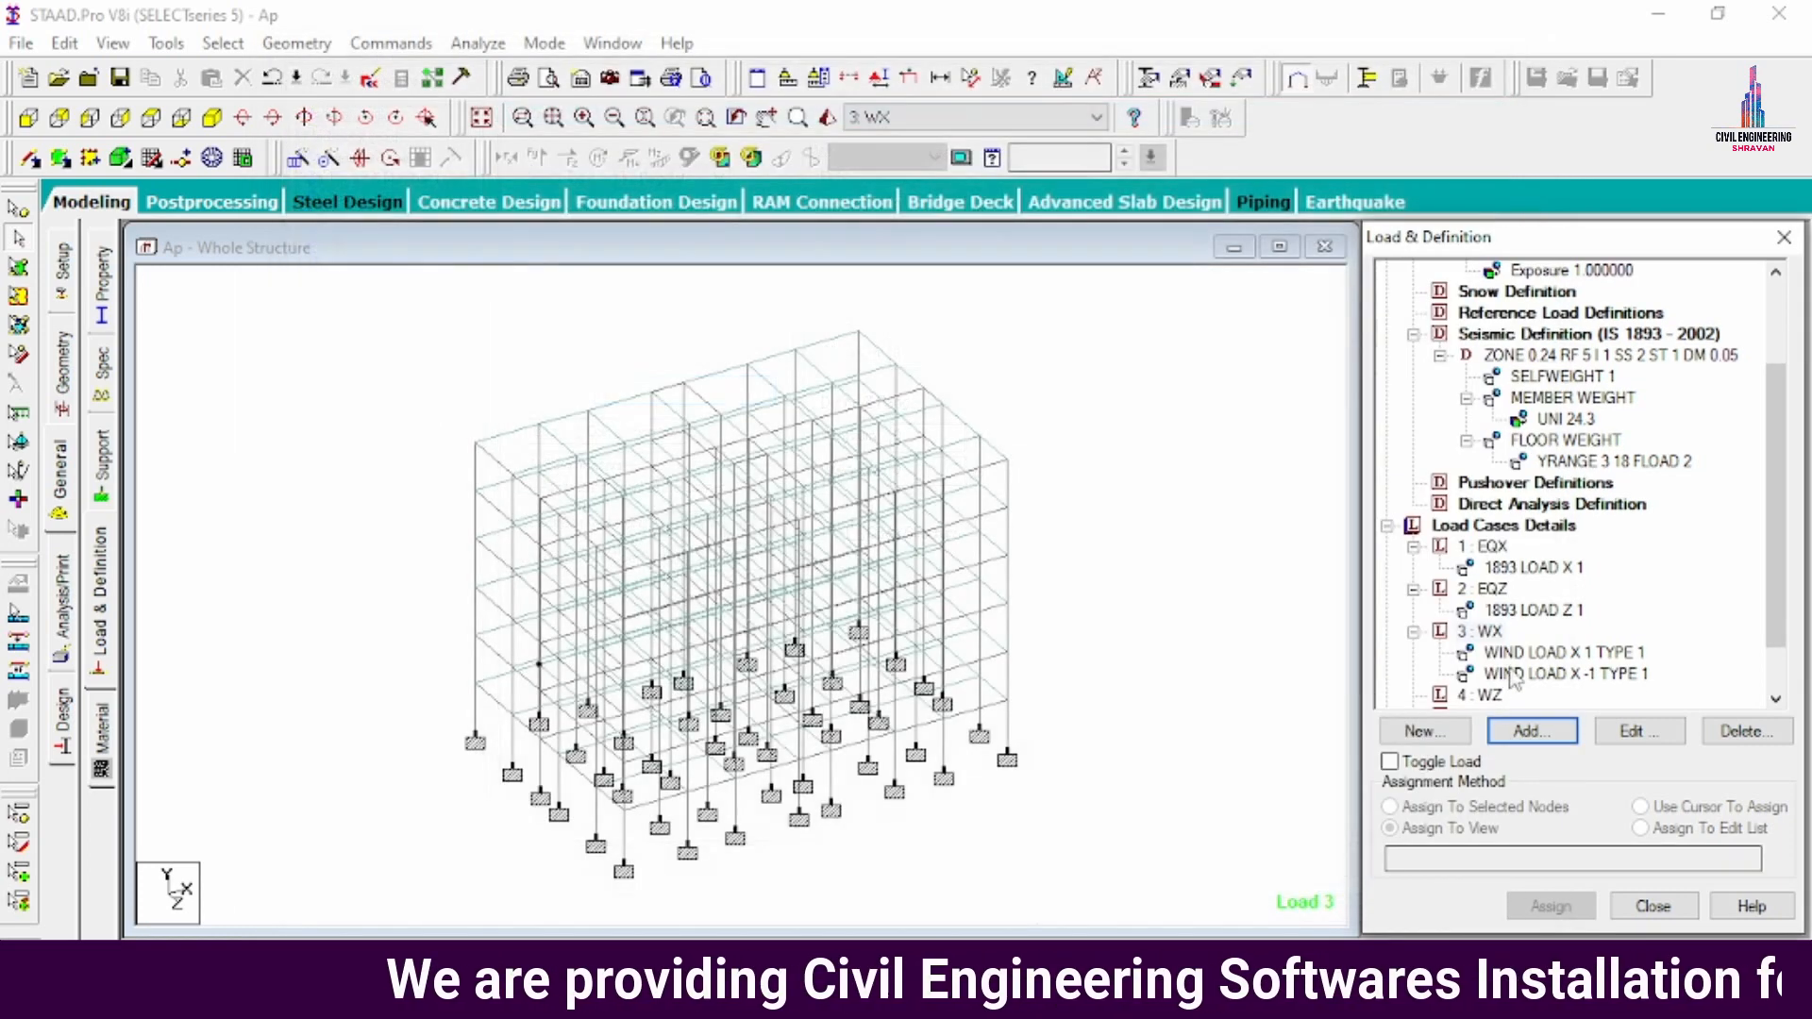
# - Add two type 1 wind loads on the Z windward face to load case WZ, with factors 1 and -1
pyautogui.click(1531, 731)
pyautogui.click(311, 380)
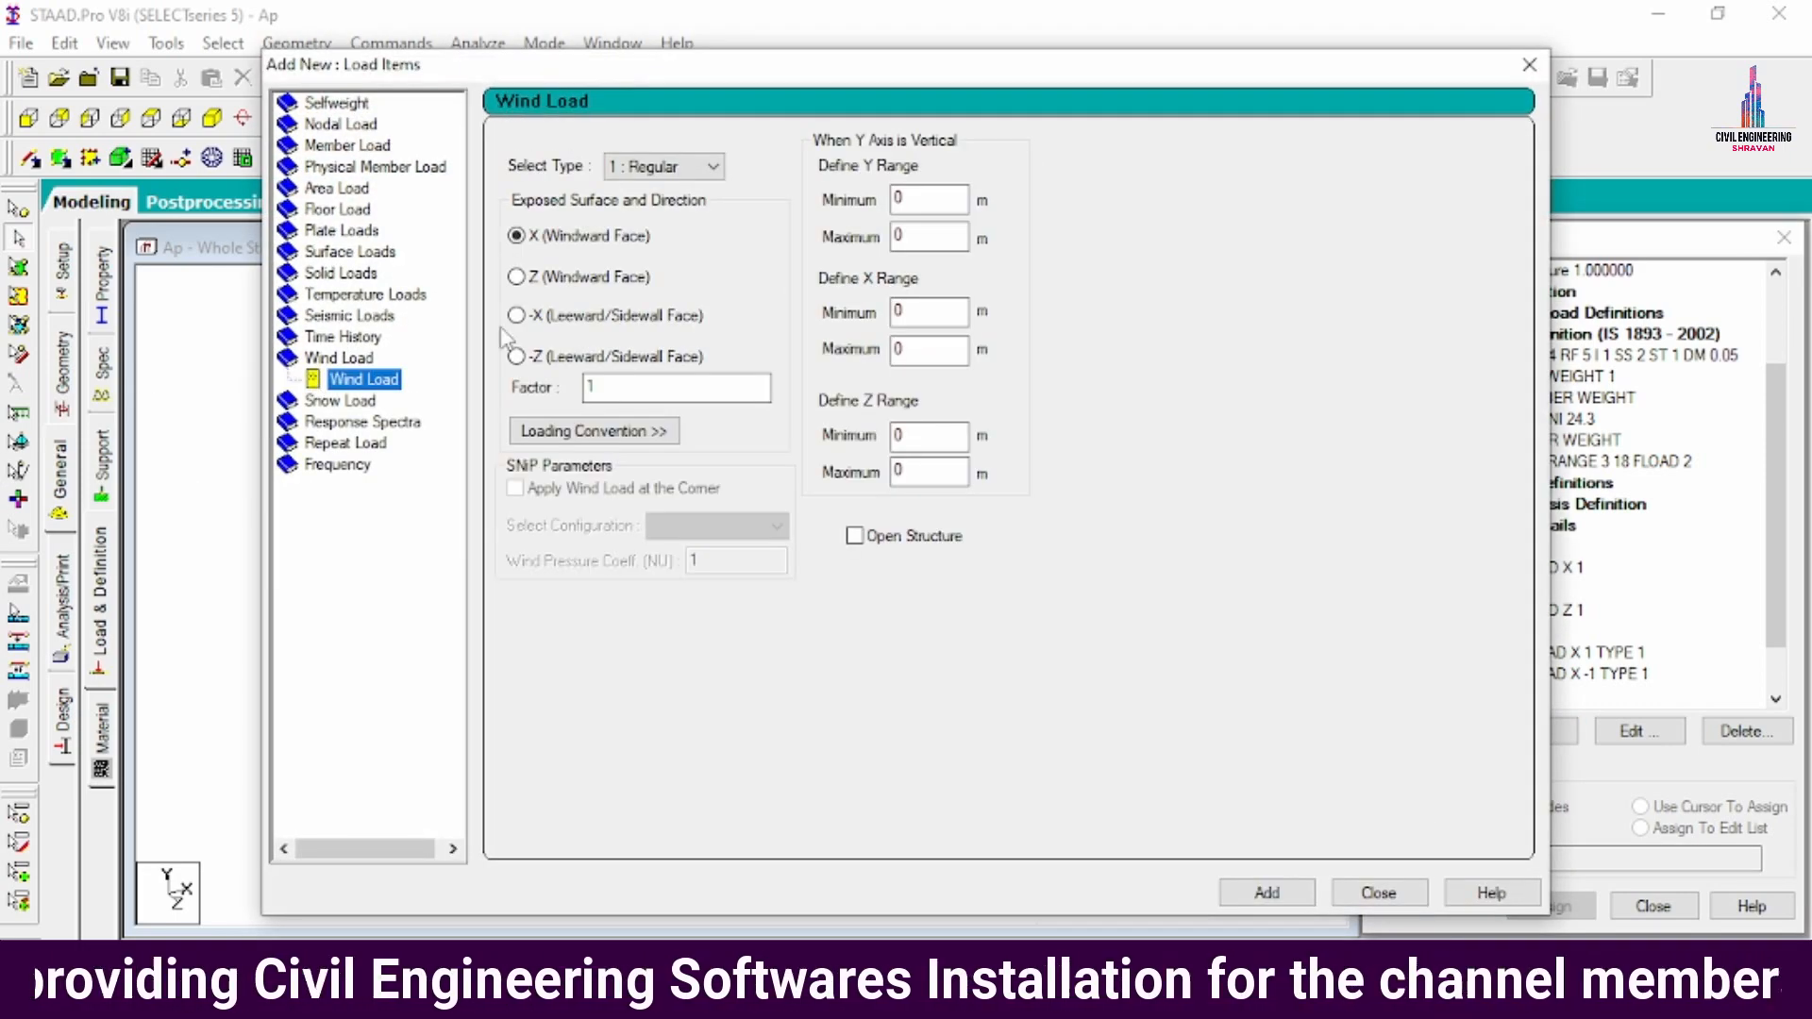
pyautogui.click(537, 289)
pyautogui.click(1265, 894)
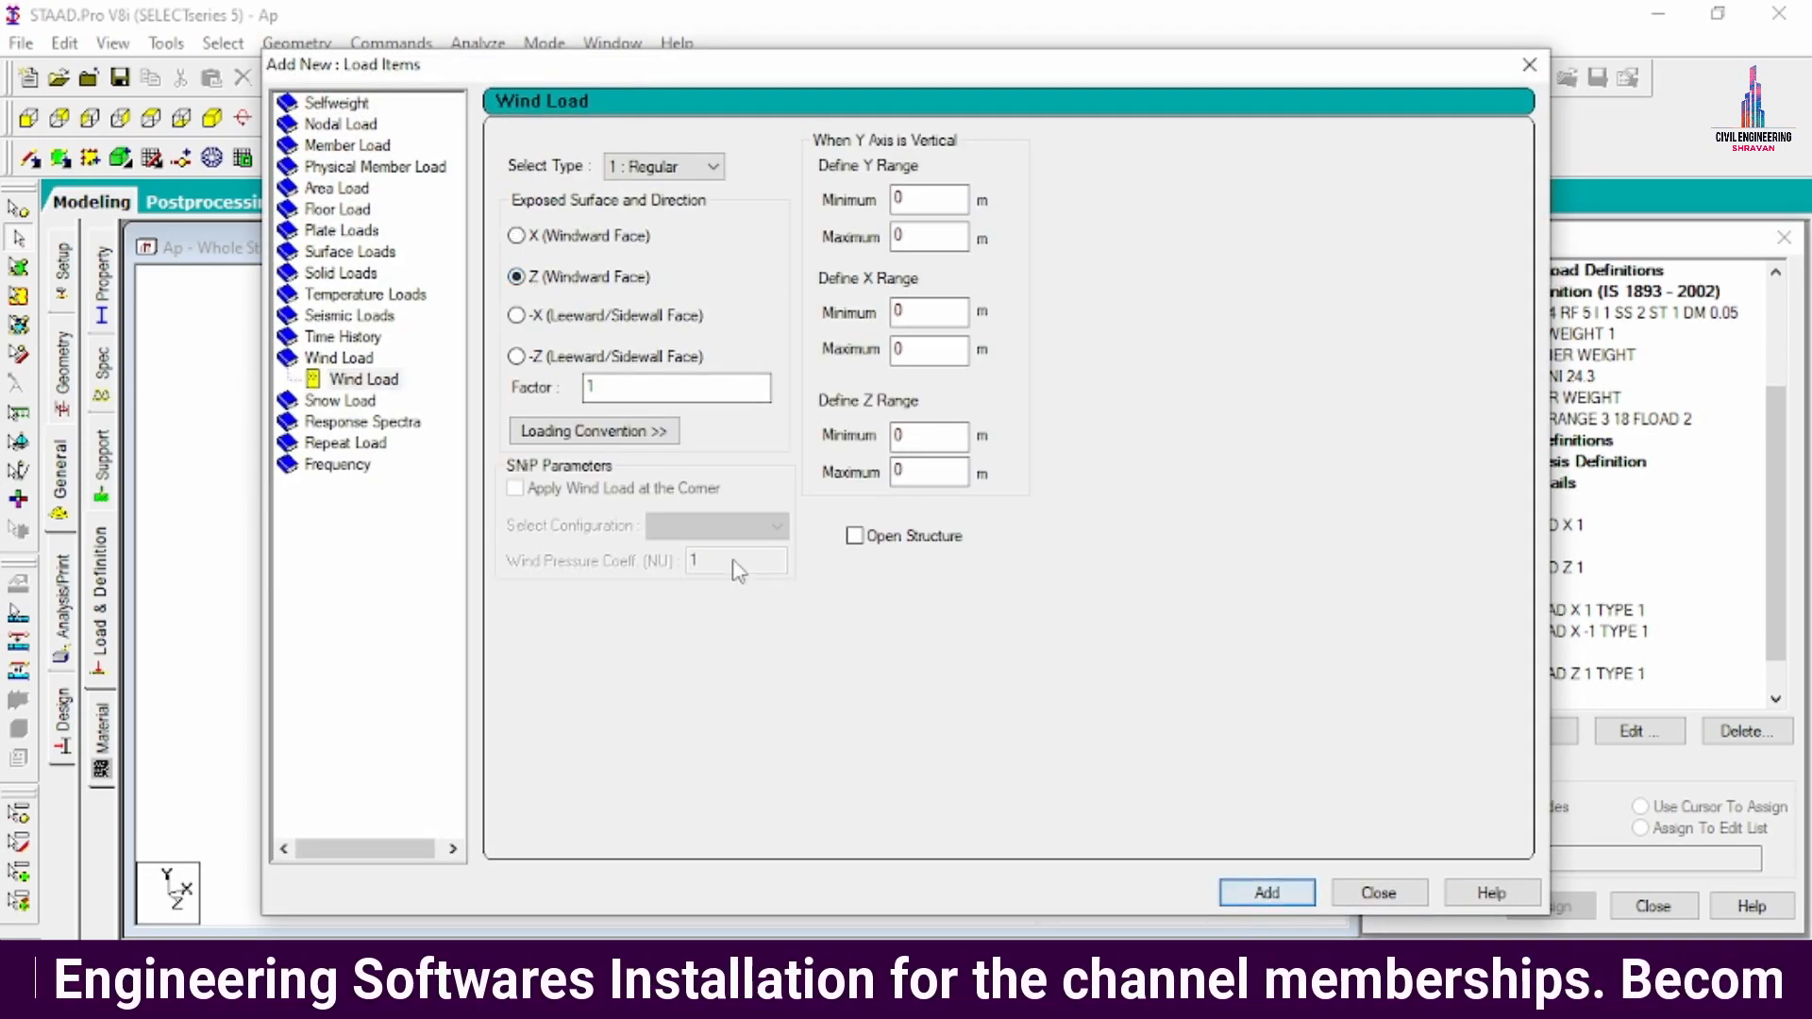
pyautogui.doubleClick(616, 394)
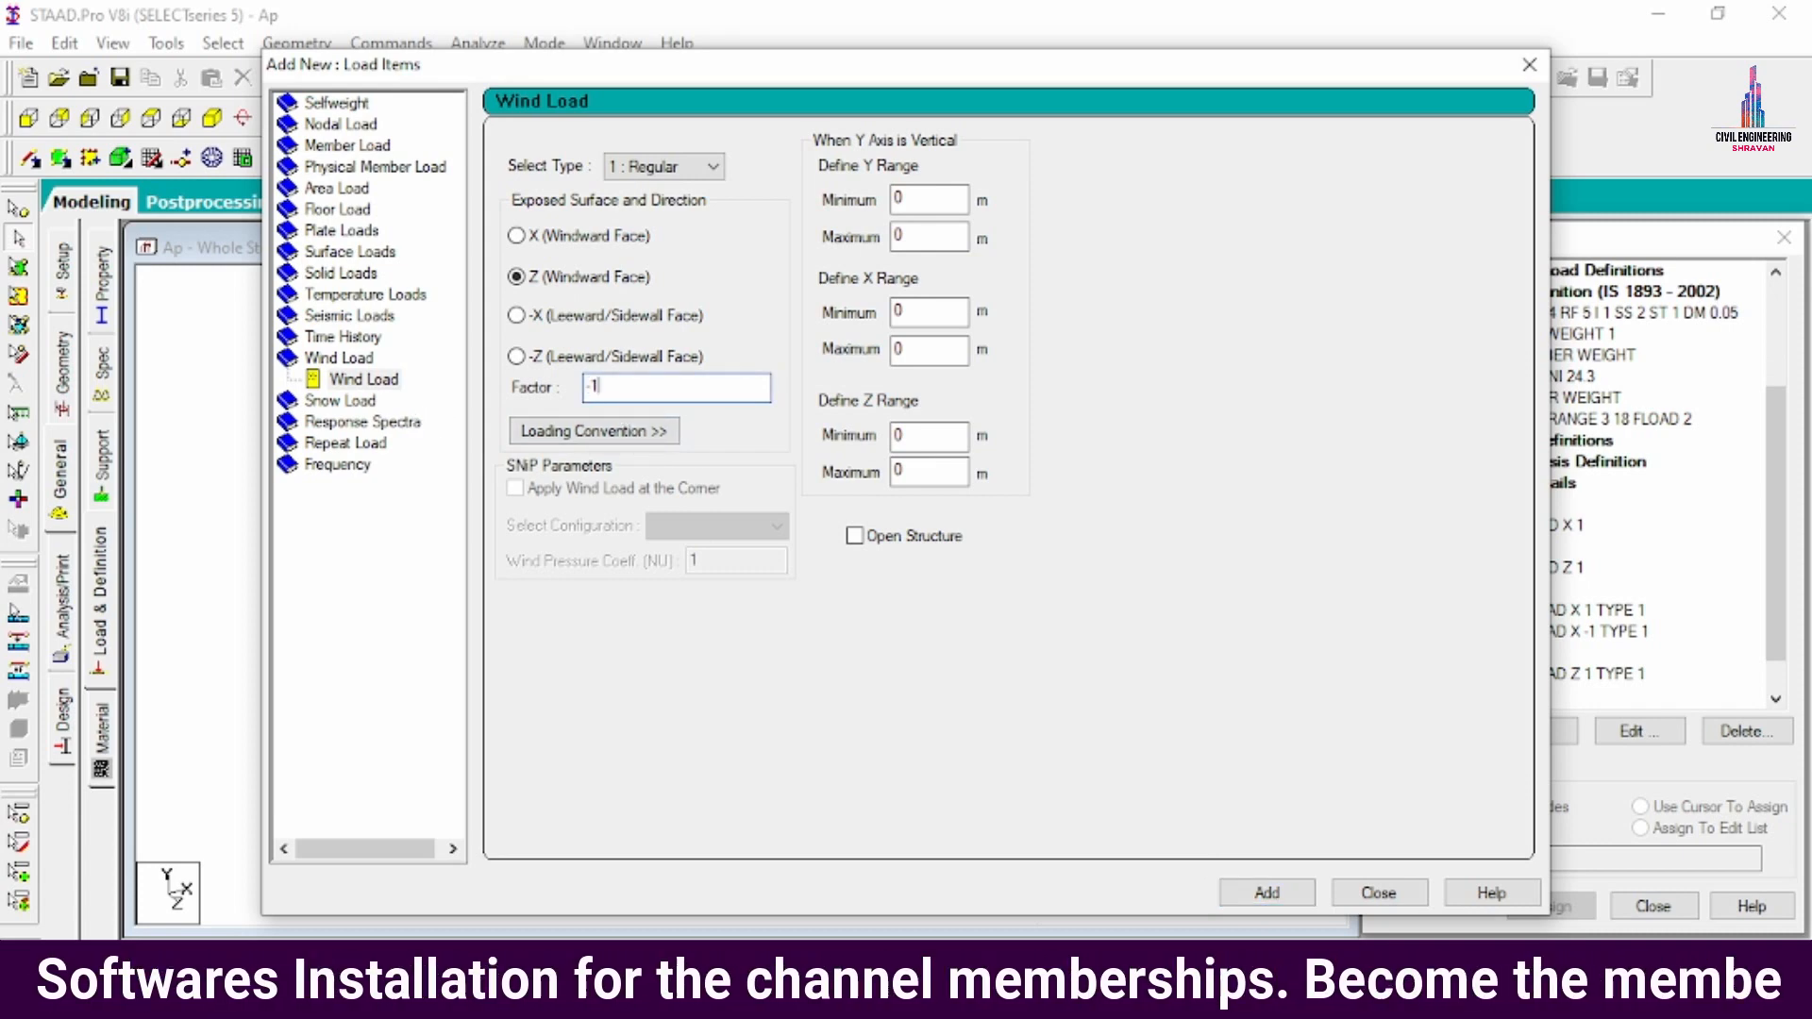
pyautogui.press('Return')
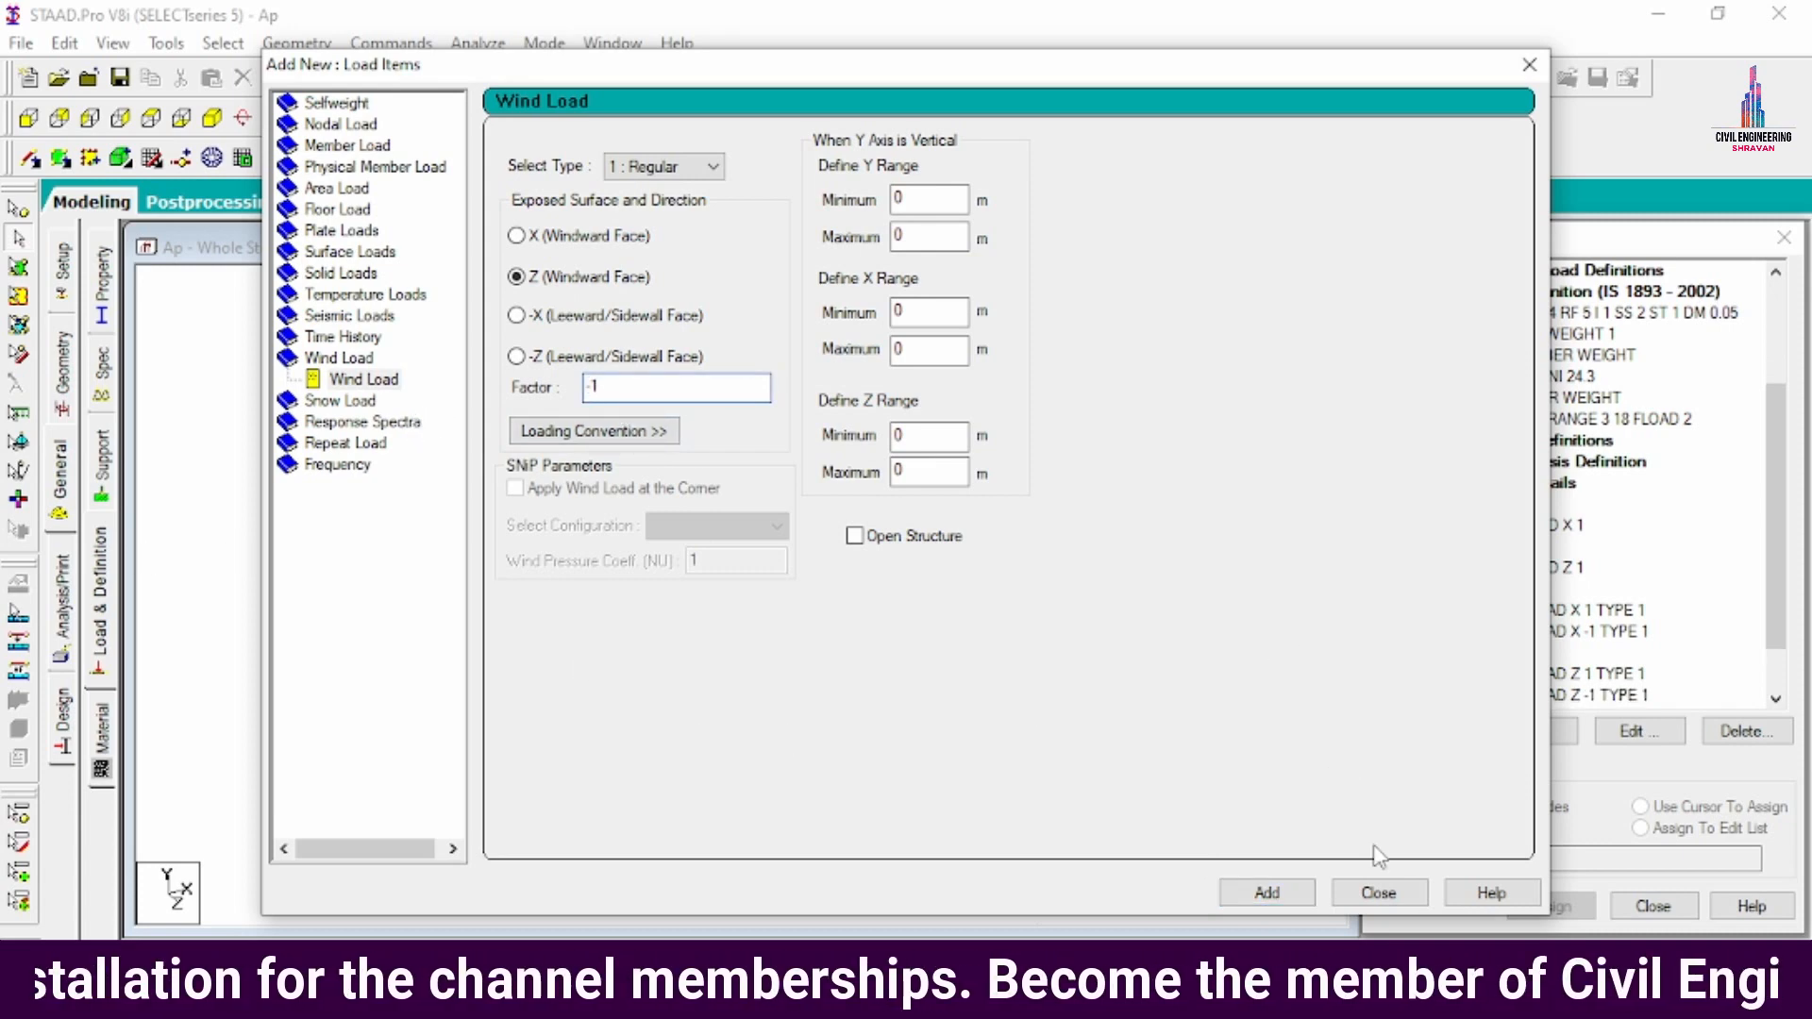
pyautogui.click(1378, 892)
# - Add a selfweight load in the Y direction with factor -1 to load case DL
pyautogui.scroll(-2, 1508, 630)
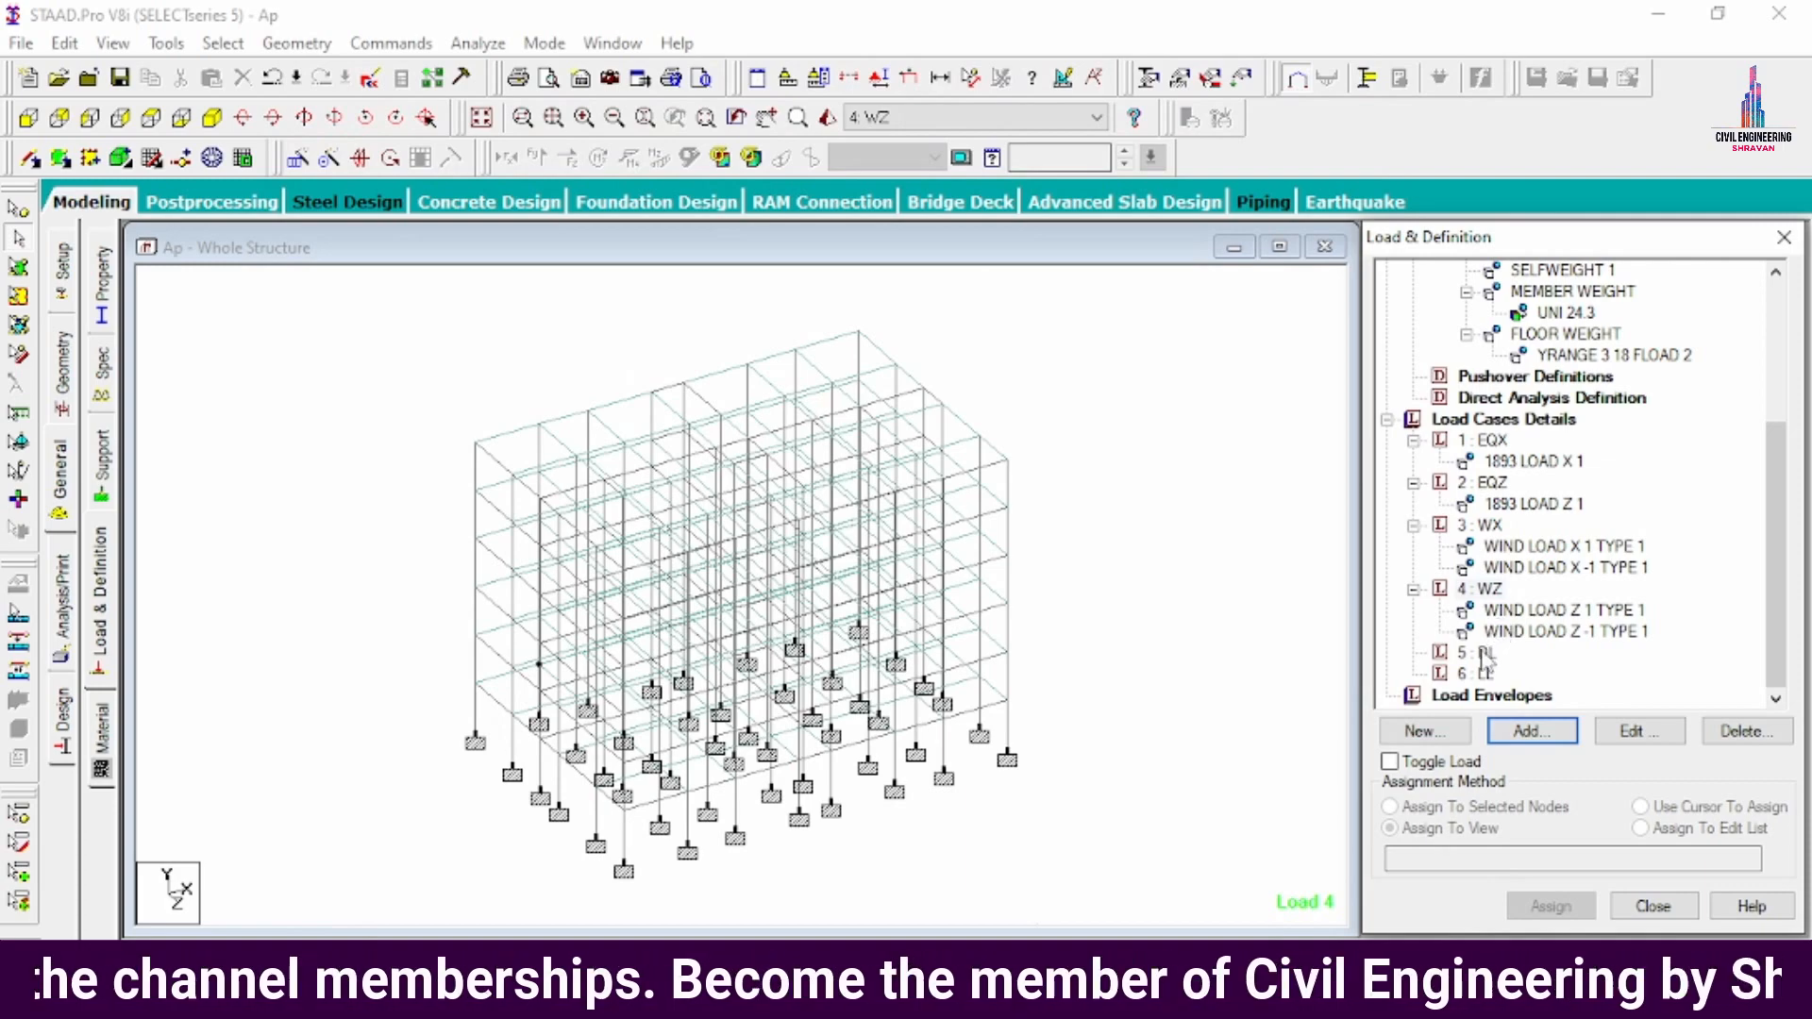
pyautogui.click(1484, 653)
pyautogui.press('Return')
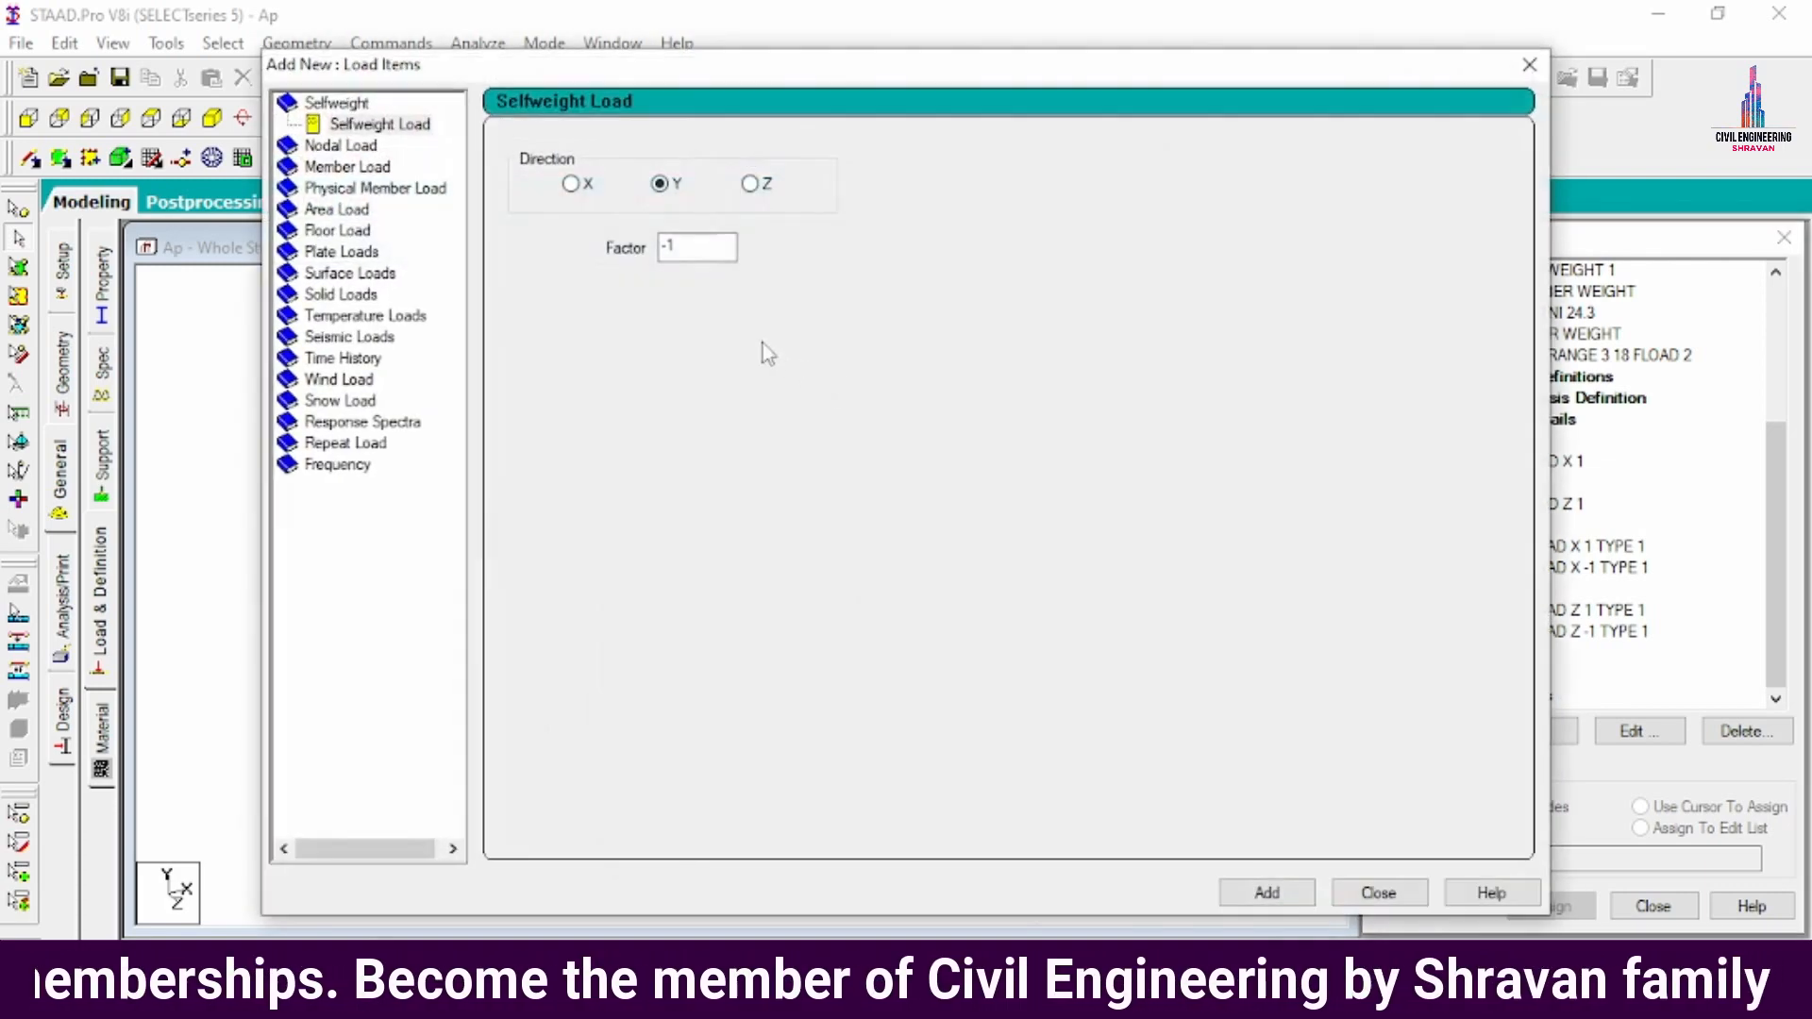
pyautogui.click(1275, 892)
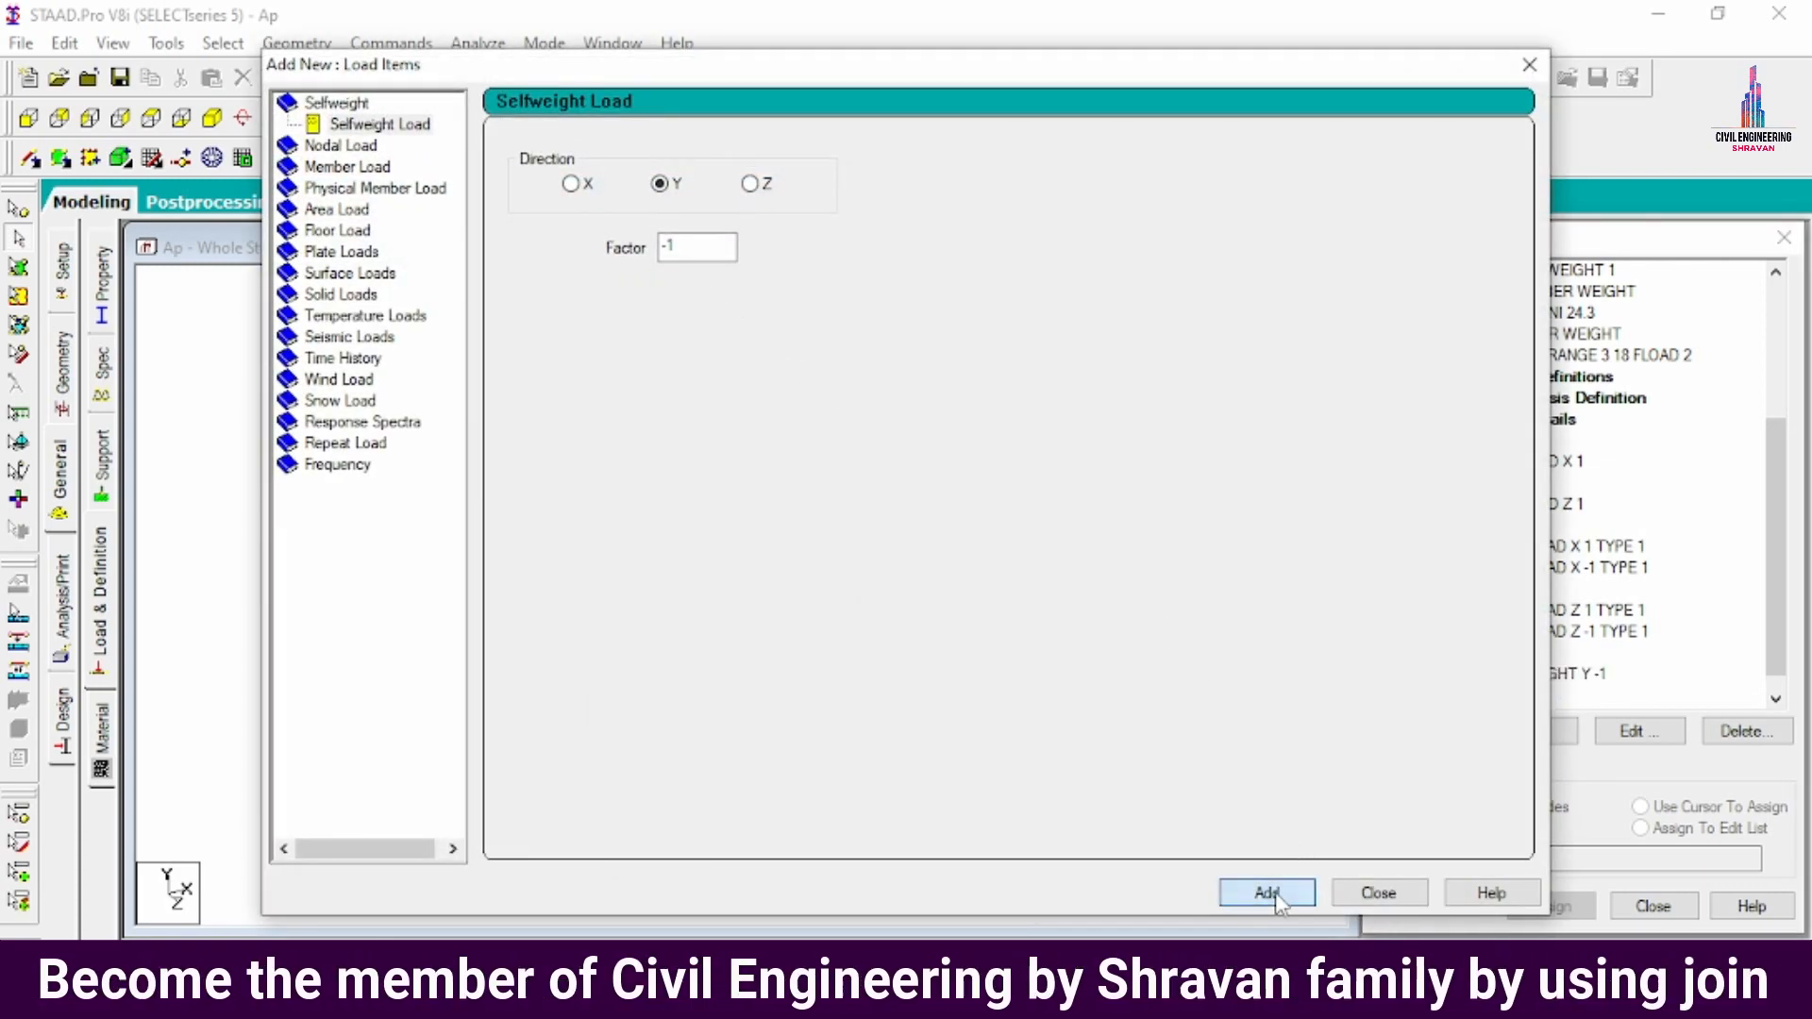
# - Add a uniform member force of -24.3 kN/m in the GY direction to load case DL
pyautogui.click(345, 168)
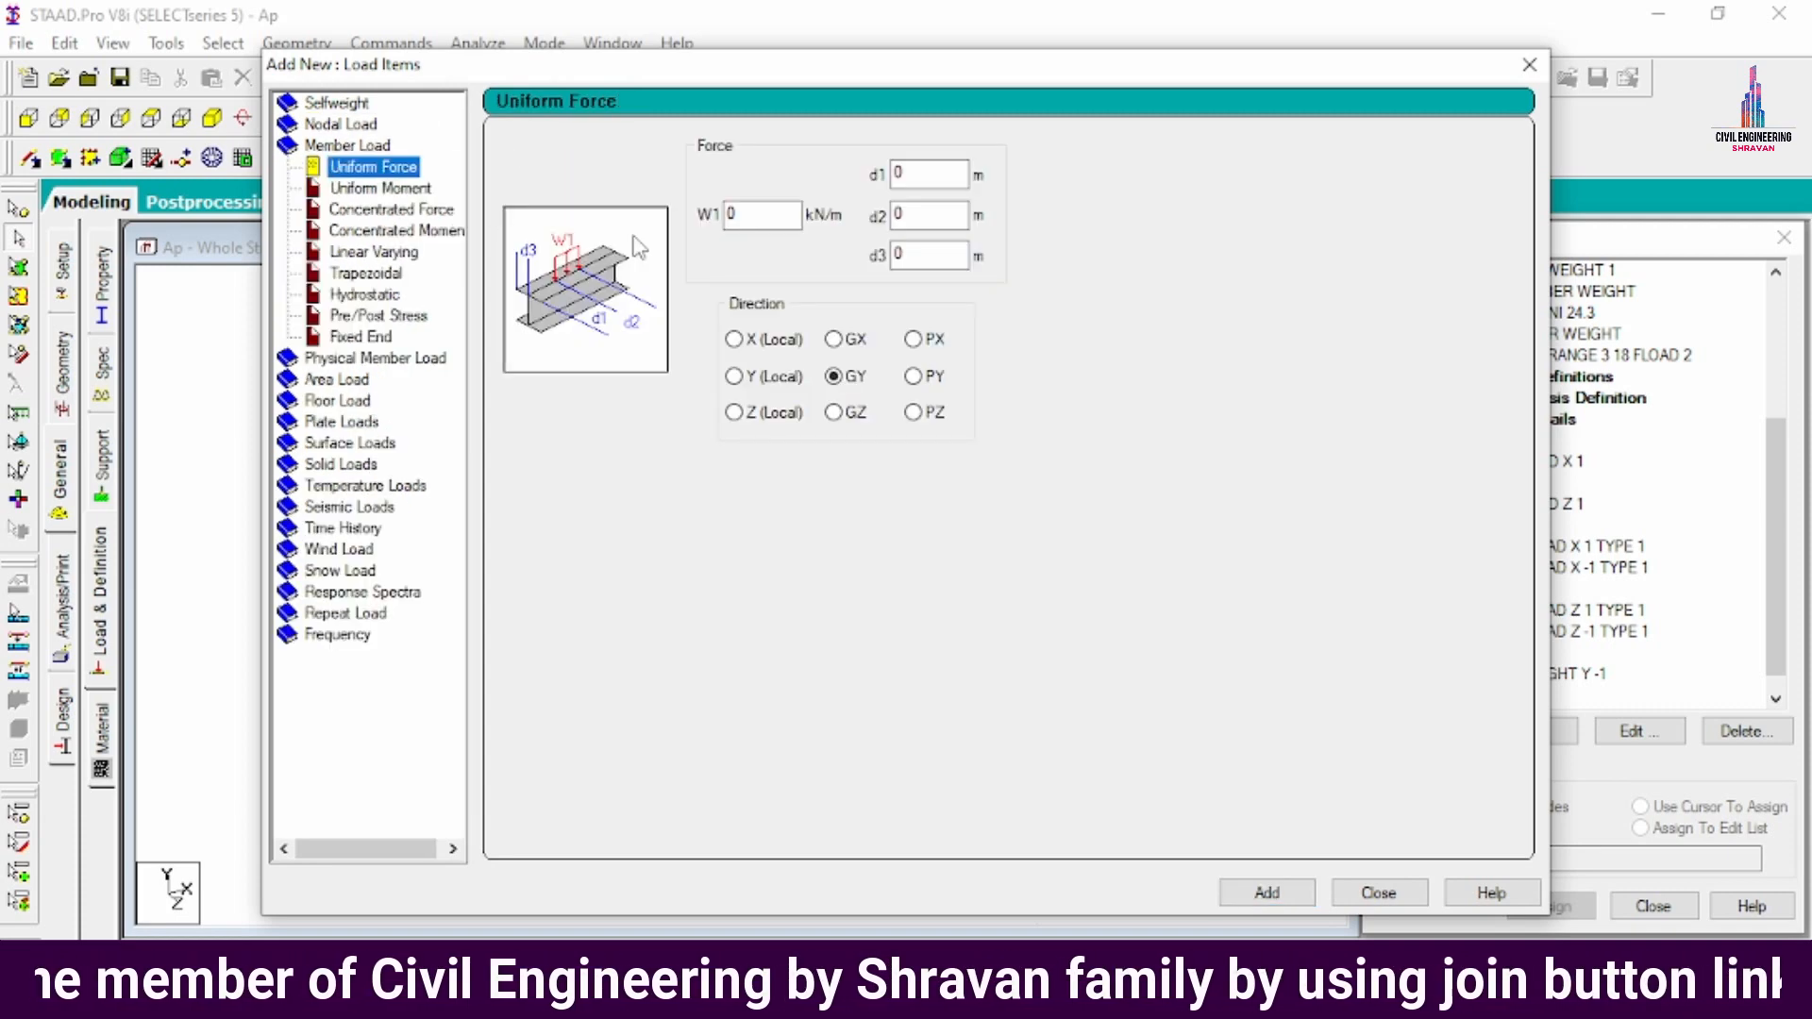
pyautogui.doubleClick(764, 211)
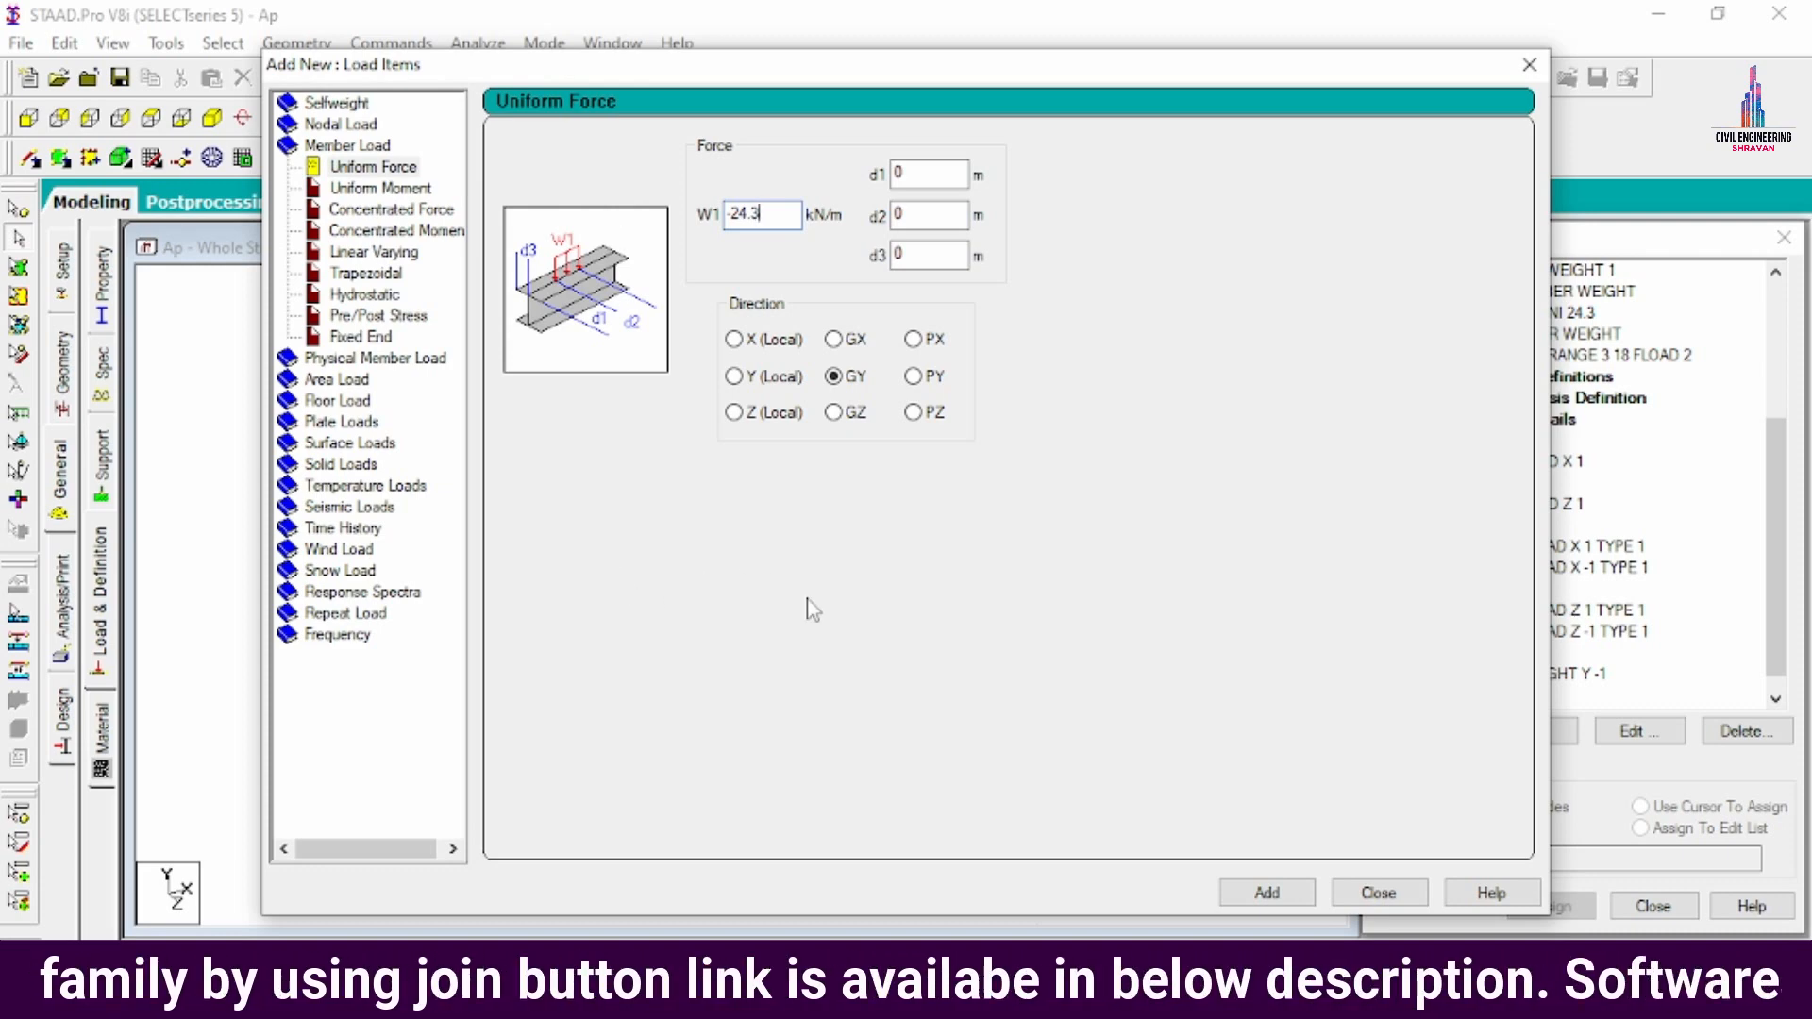
pyautogui.click(1269, 893)
pyautogui.click(1378, 893)
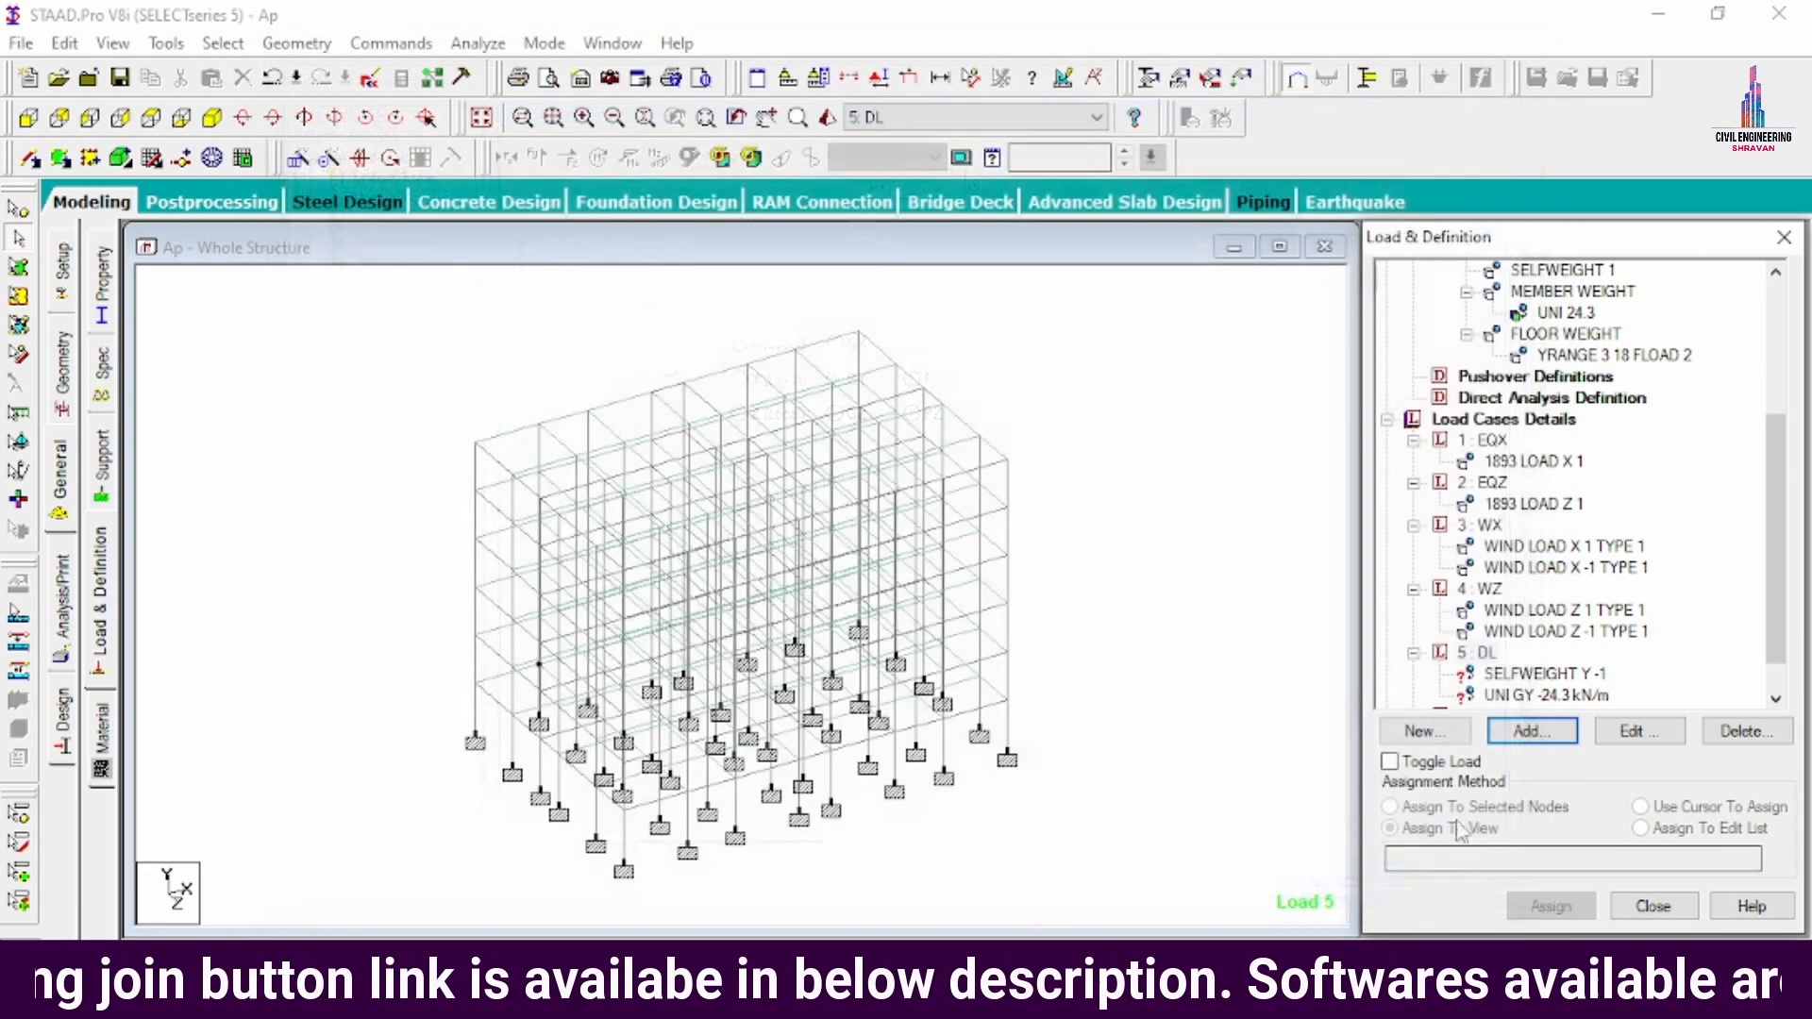
# - Add a floor load of -2 kN/m2 in global Y to load case DL, with a Y range of 3 to 18 m
pyautogui.click(1474, 659)
pyautogui.click(1508, 733)
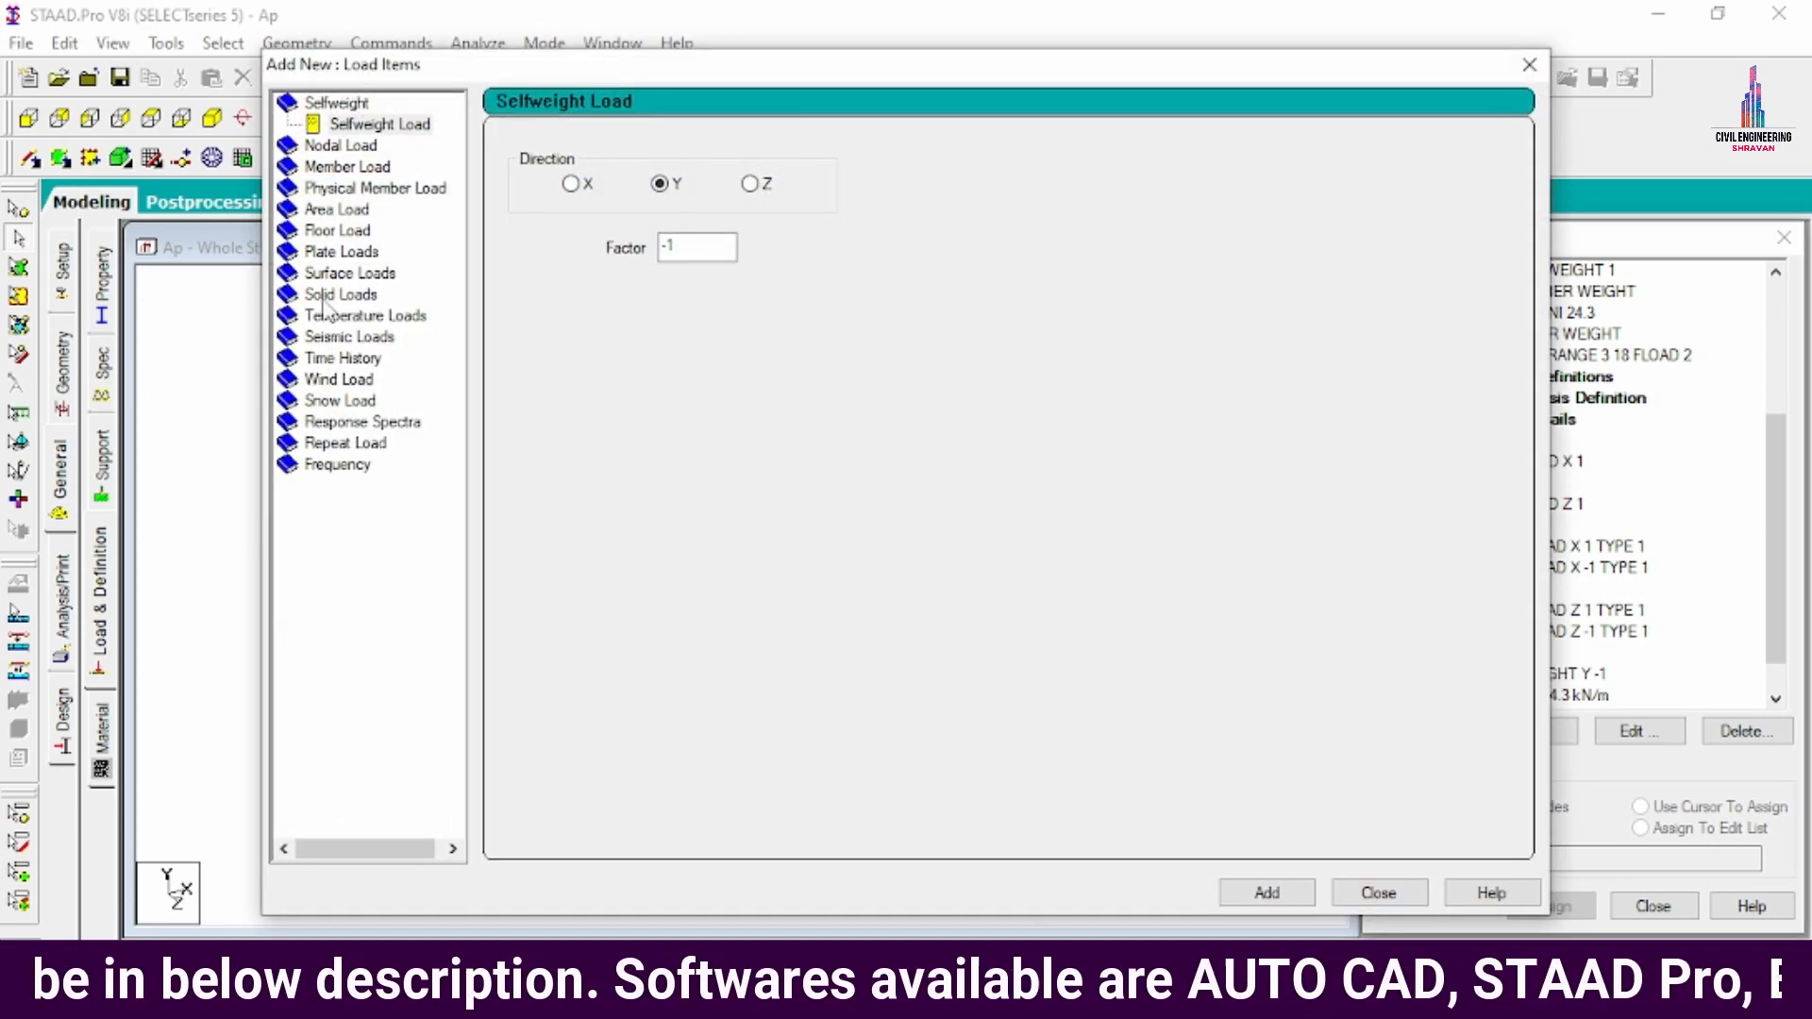
pyautogui.click(333, 231)
pyautogui.doubleClick(616, 271)
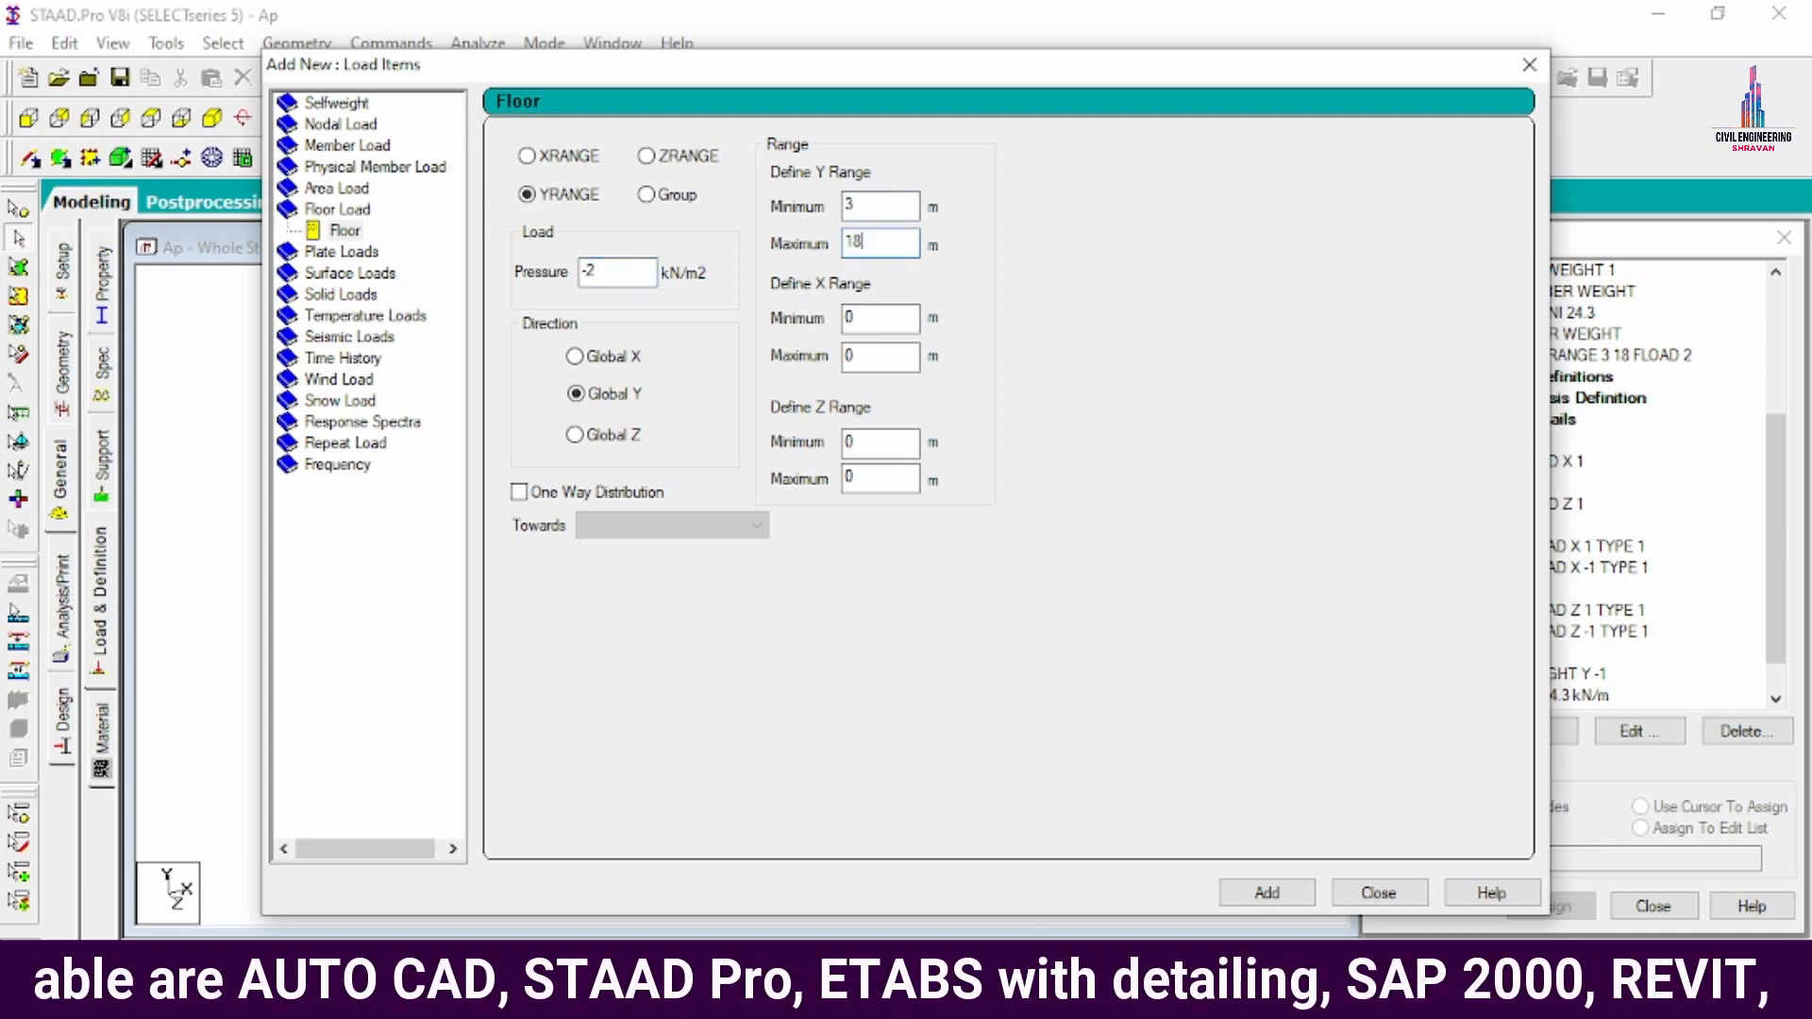
pyautogui.press('Return')
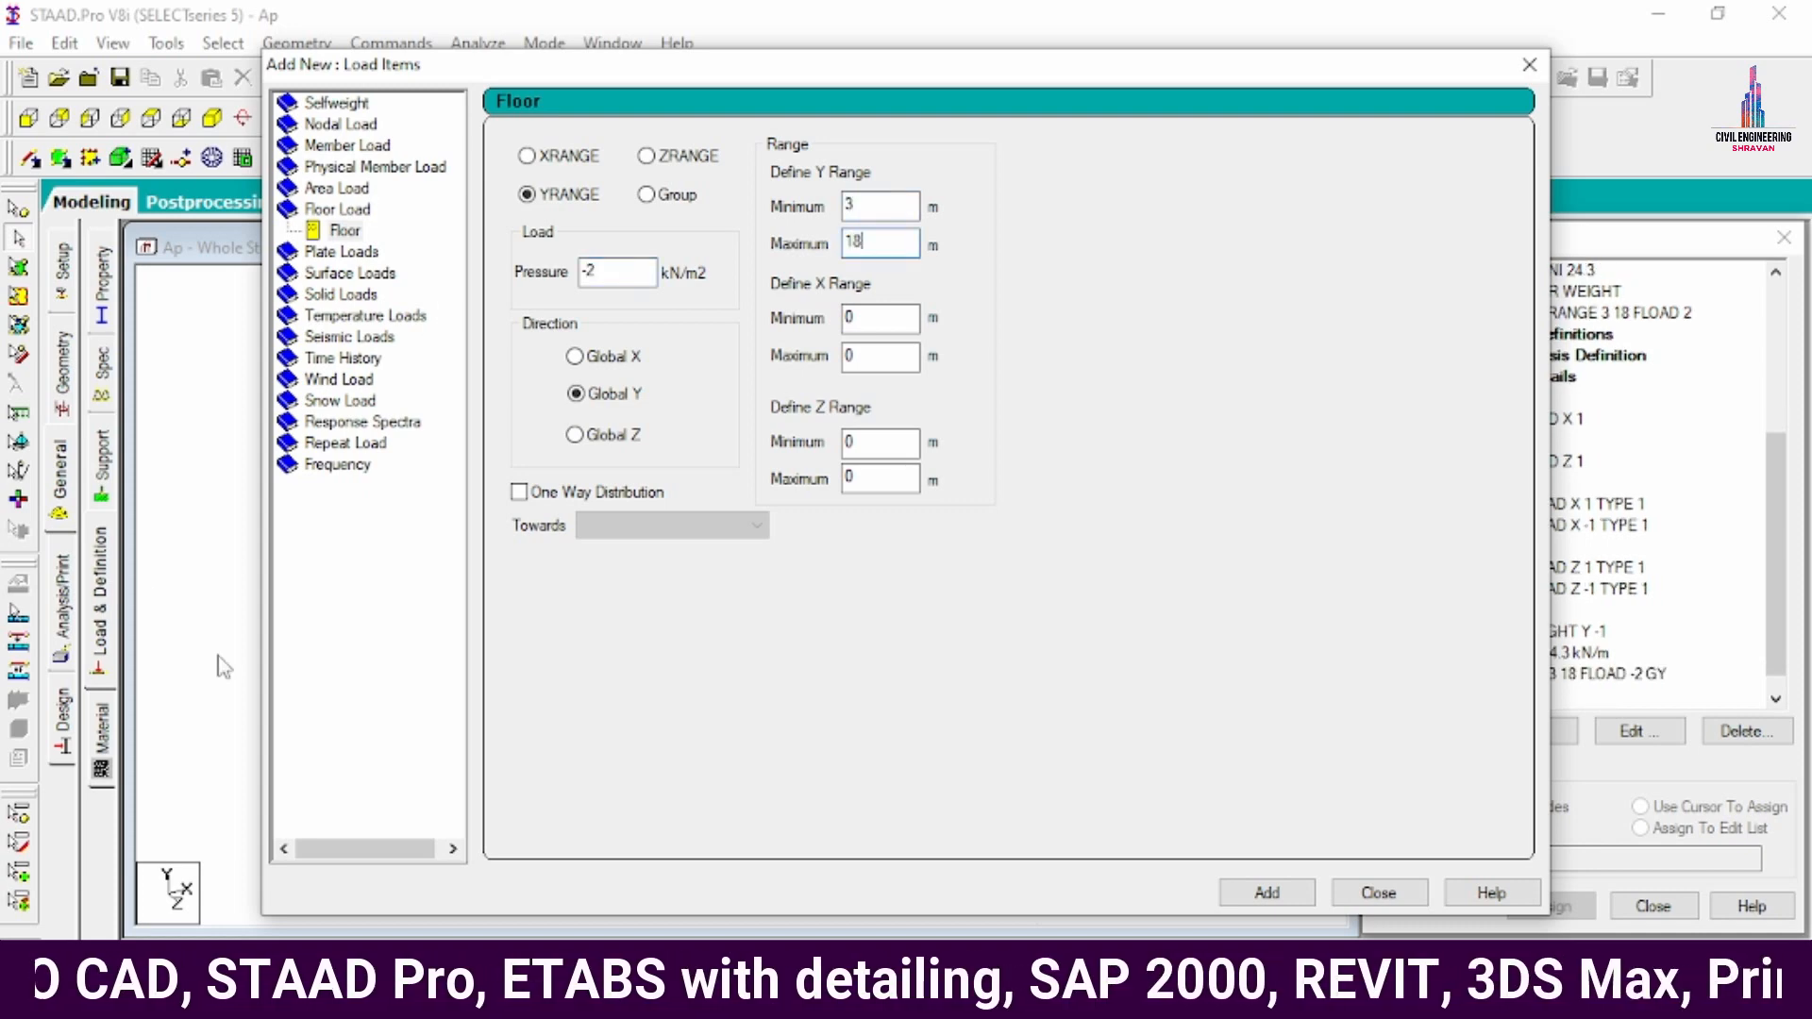
pyautogui.click(1379, 891)
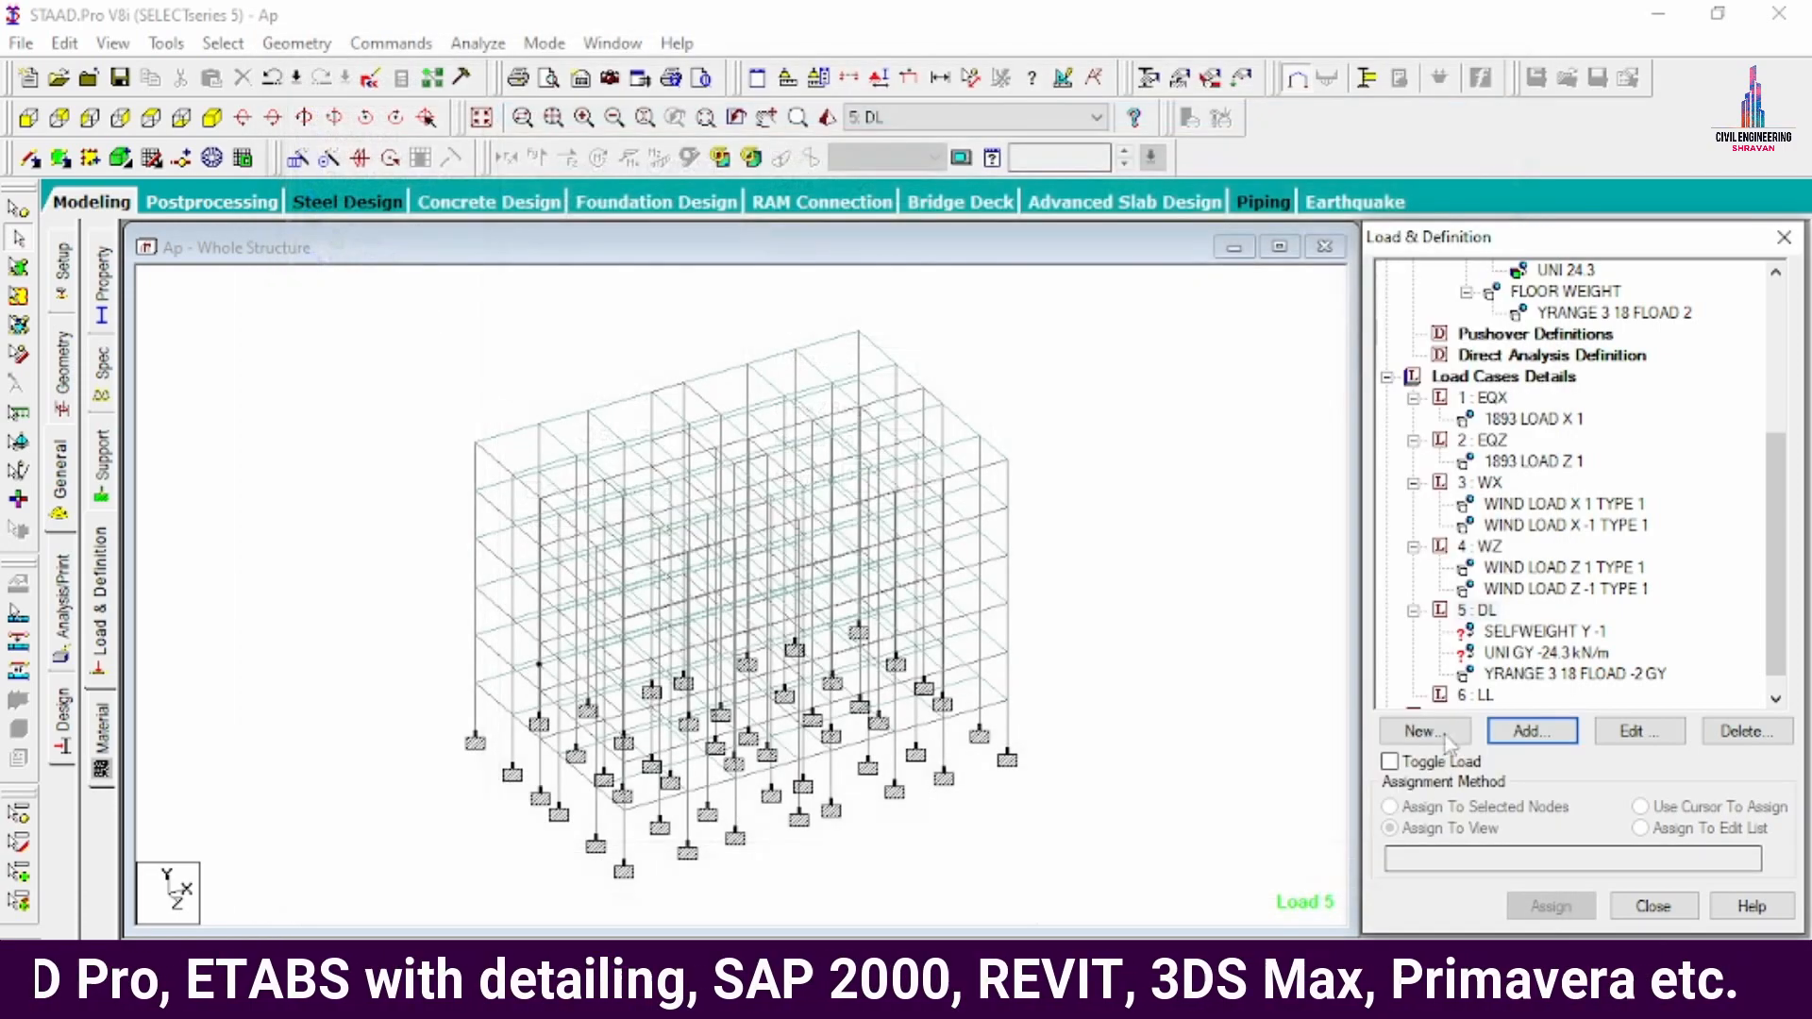
# - Add a floor load of -3 kN/m2 in global Y to load case LL, with a Y range of 3 to 18 m
pyautogui.click(1468, 699)
pyautogui.click(1542, 733)
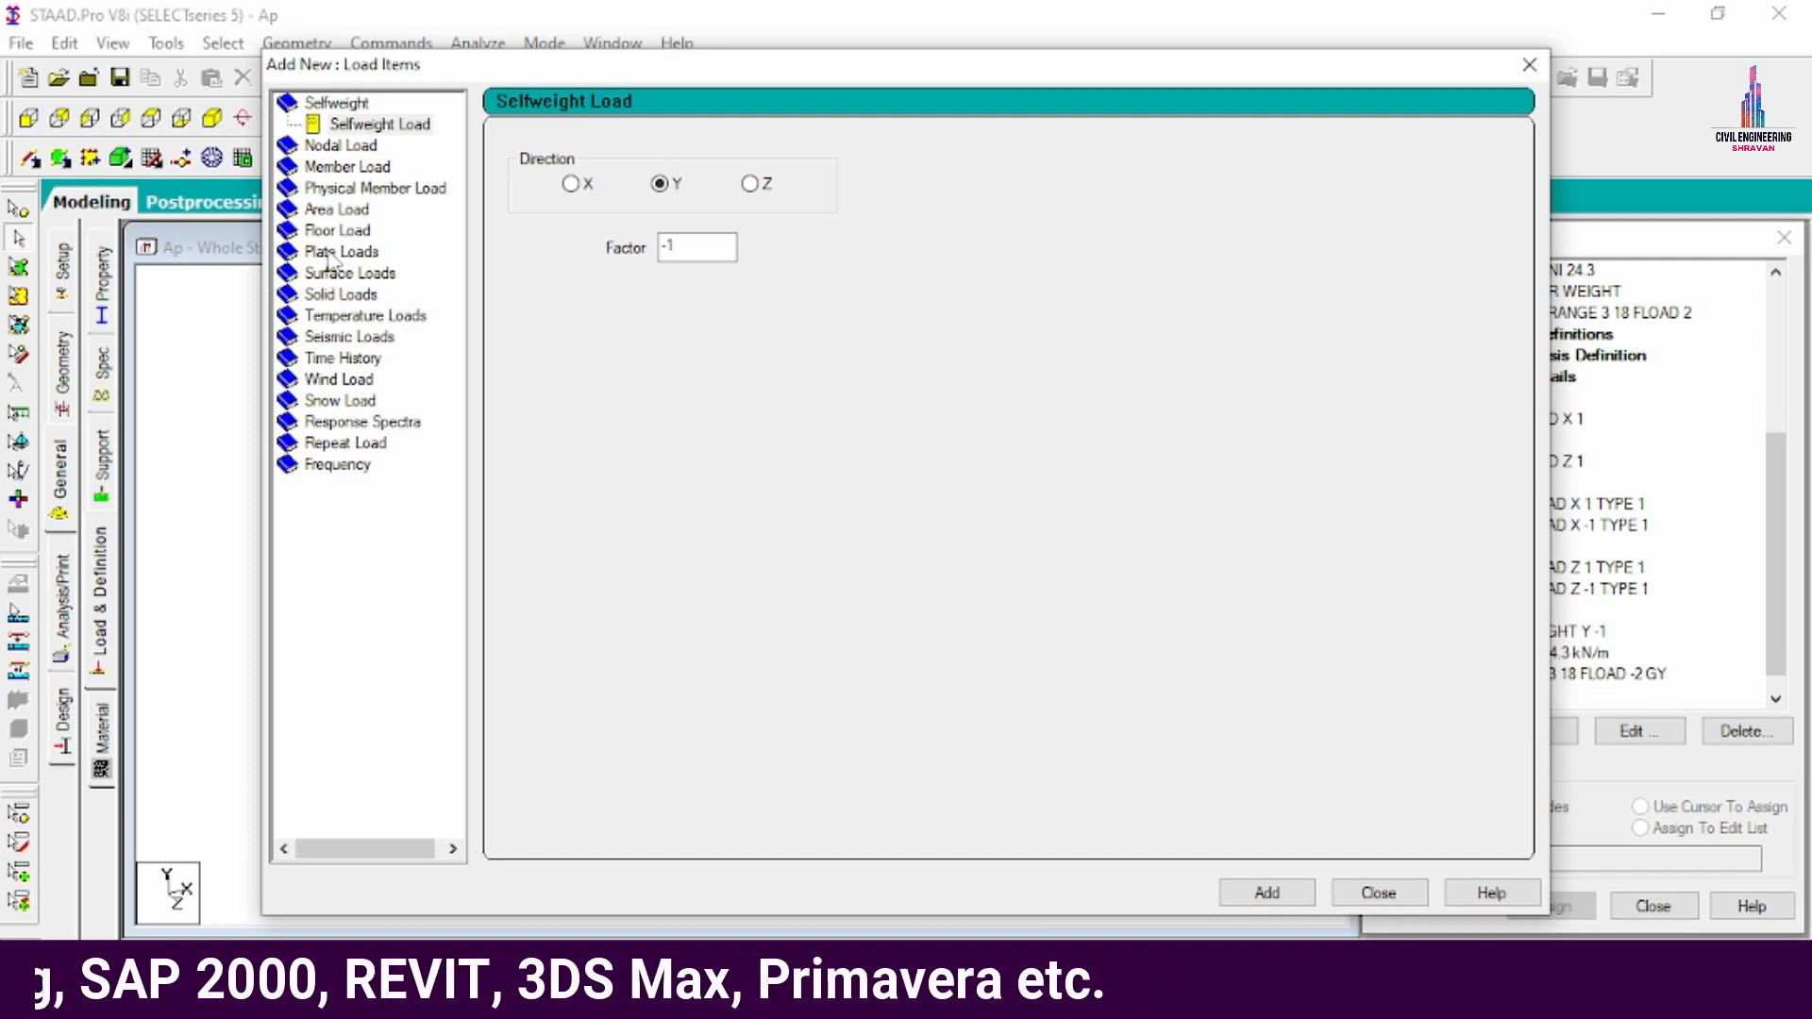
pyautogui.click(361, 232)
pyautogui.doubleClick(622, 267)
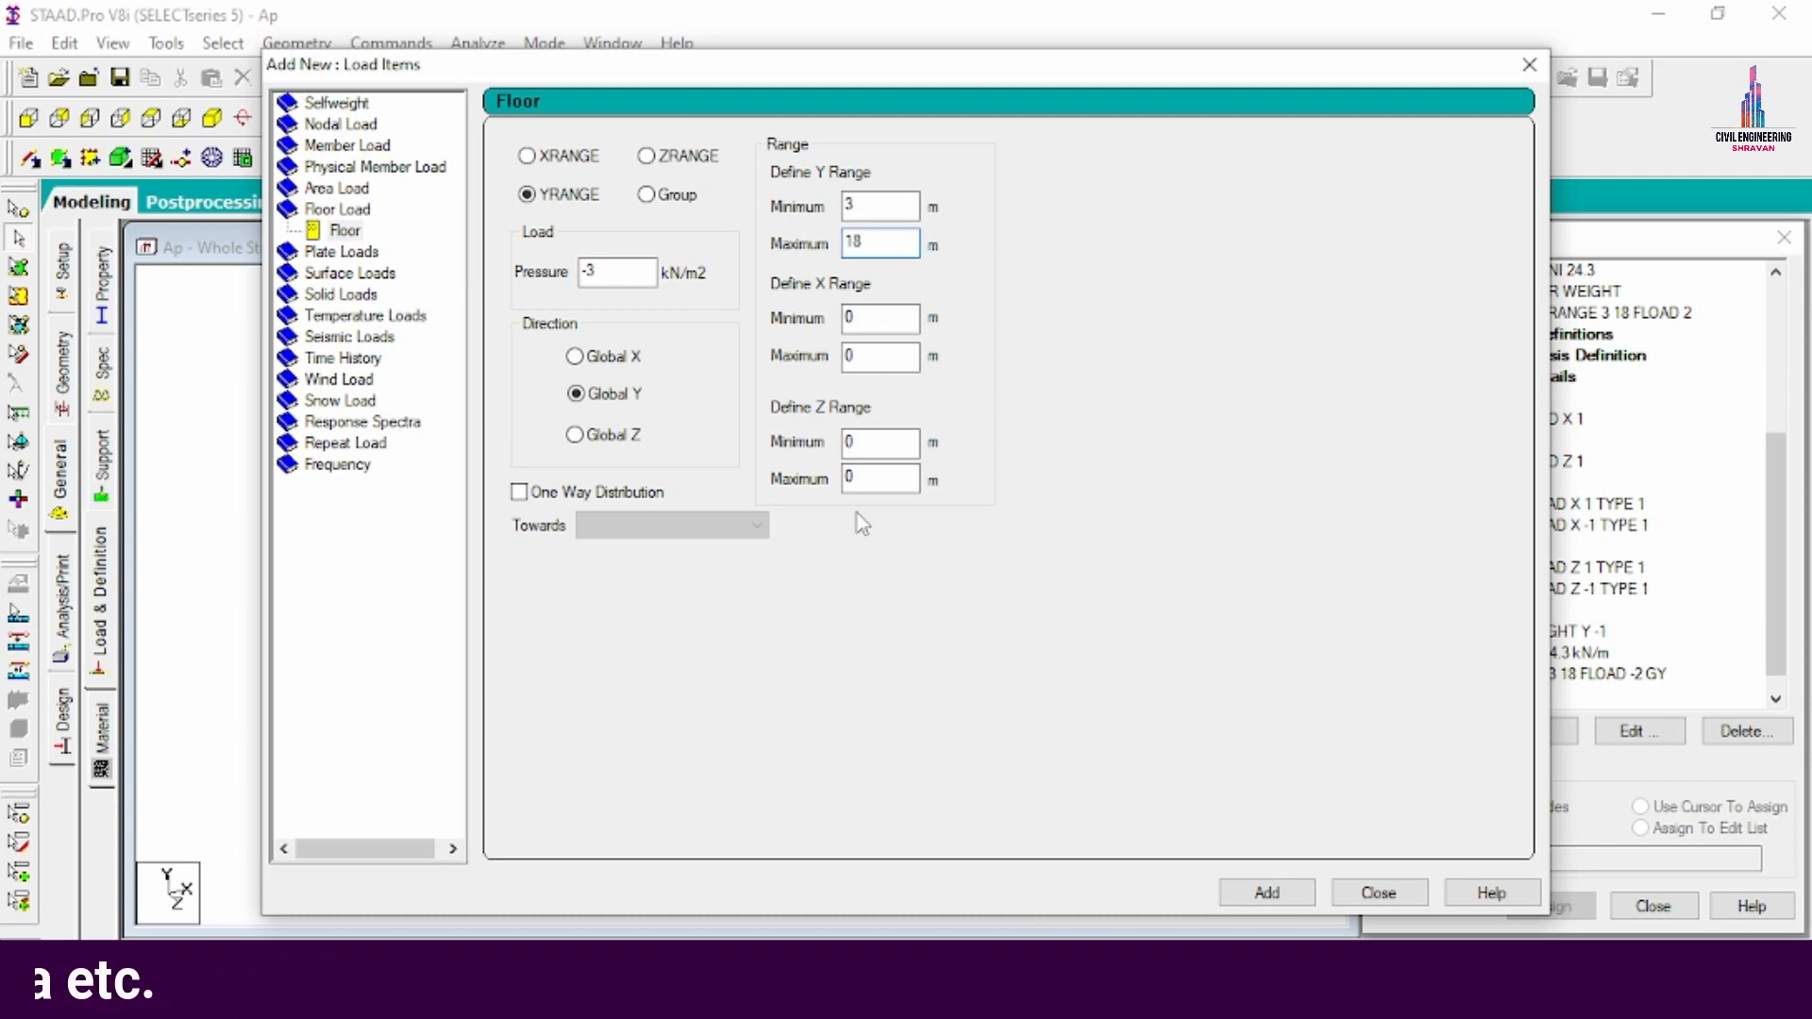
pyautogui.click(1266, 892)
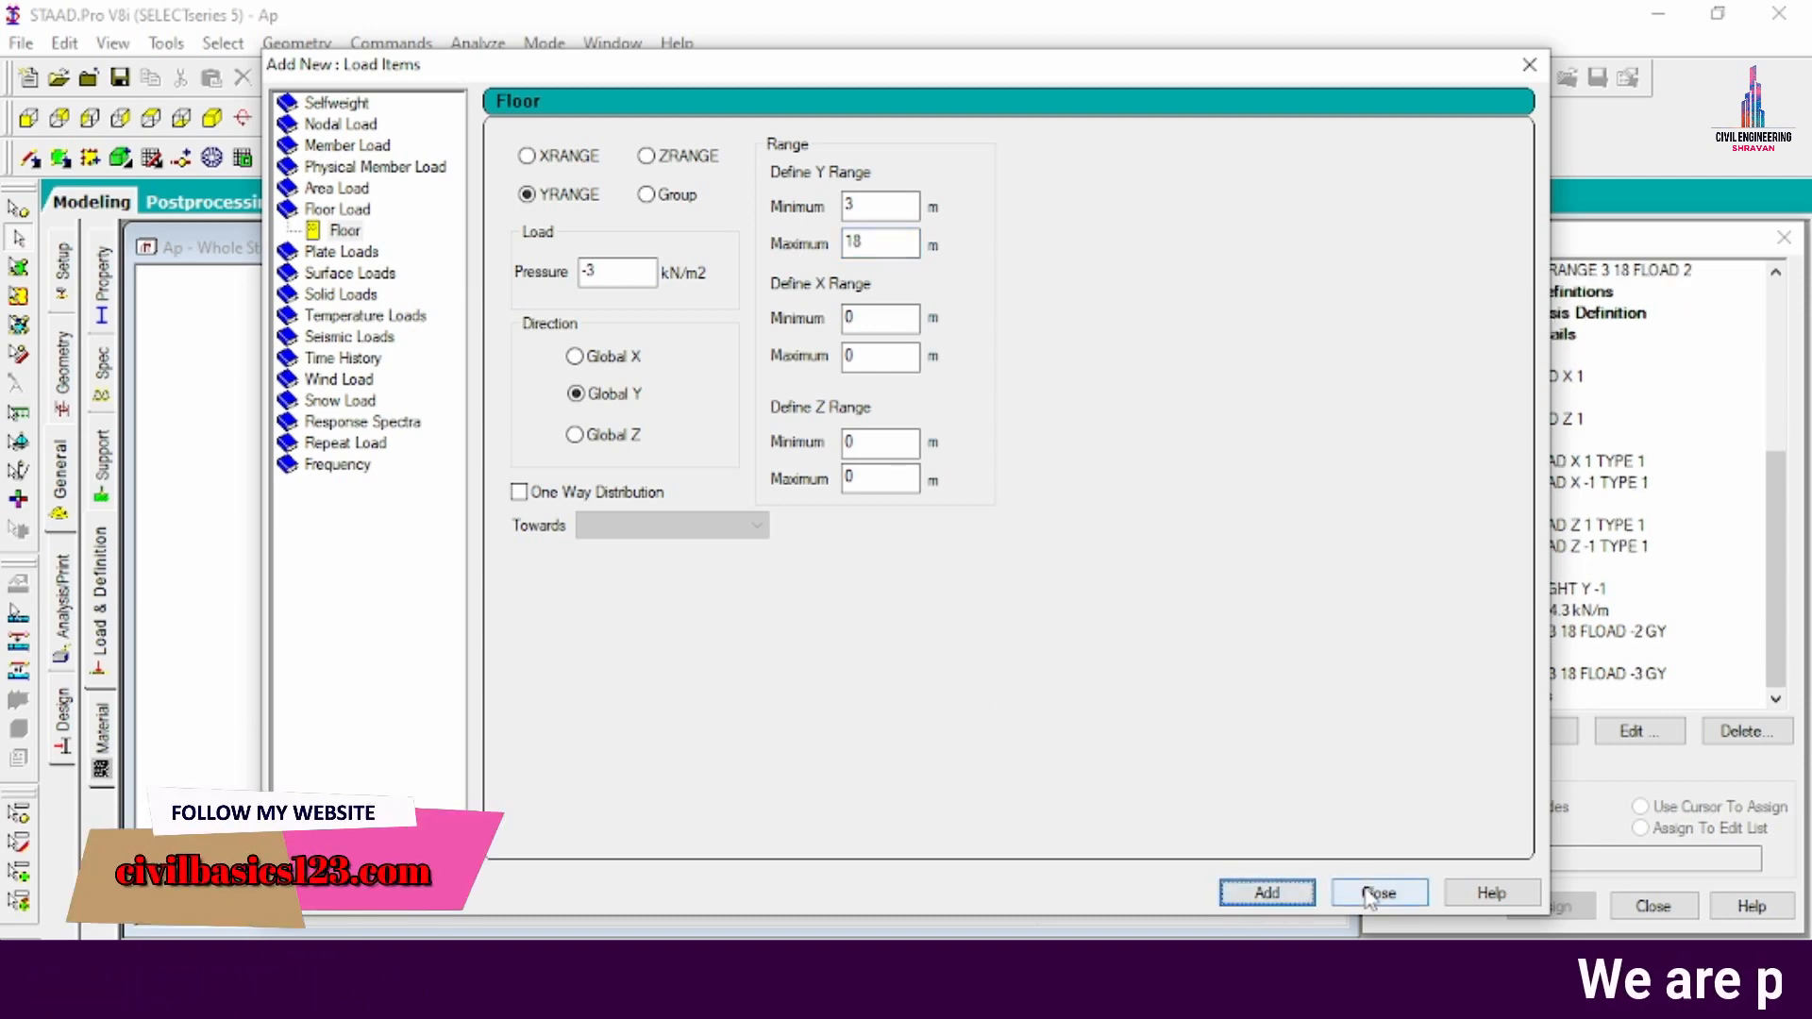
pyautogui.click(1376, 893)
# - Assign the selfweight load of case DL to the entire view
pyautogui.click(1544, 589)
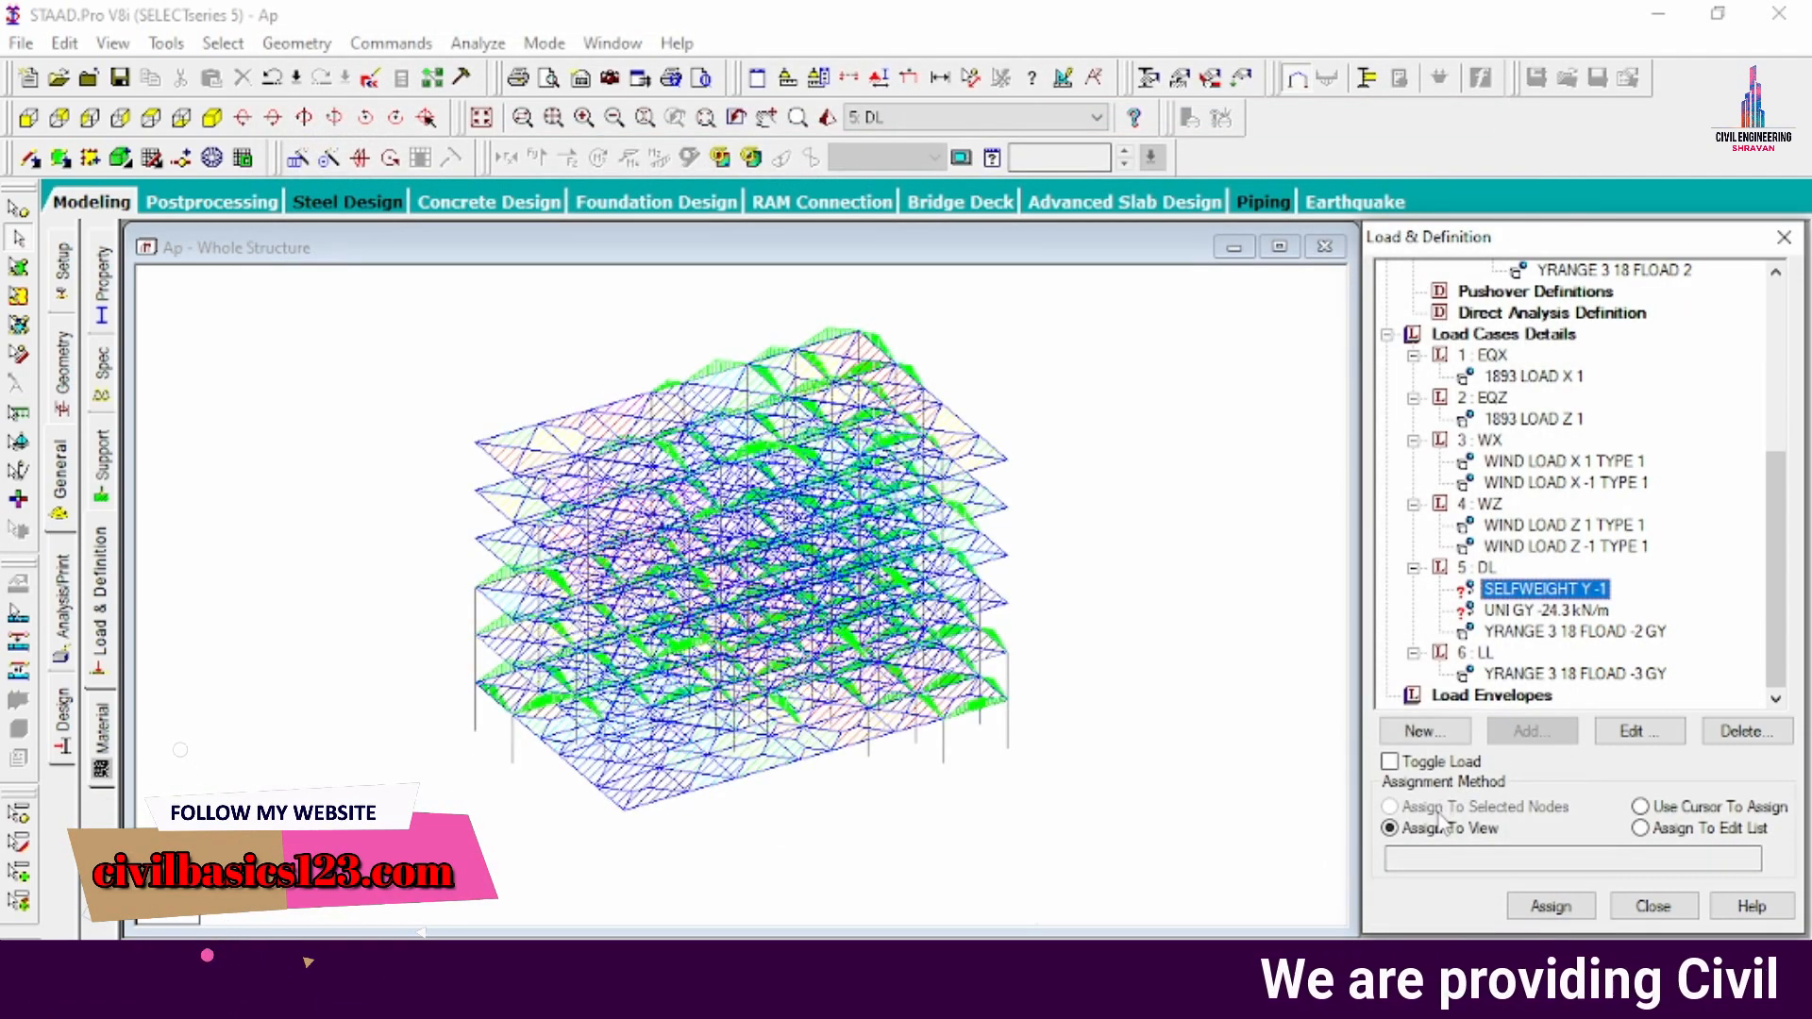
pyautogui.click(1550, 906)
pyautogui.click(1610, 643)
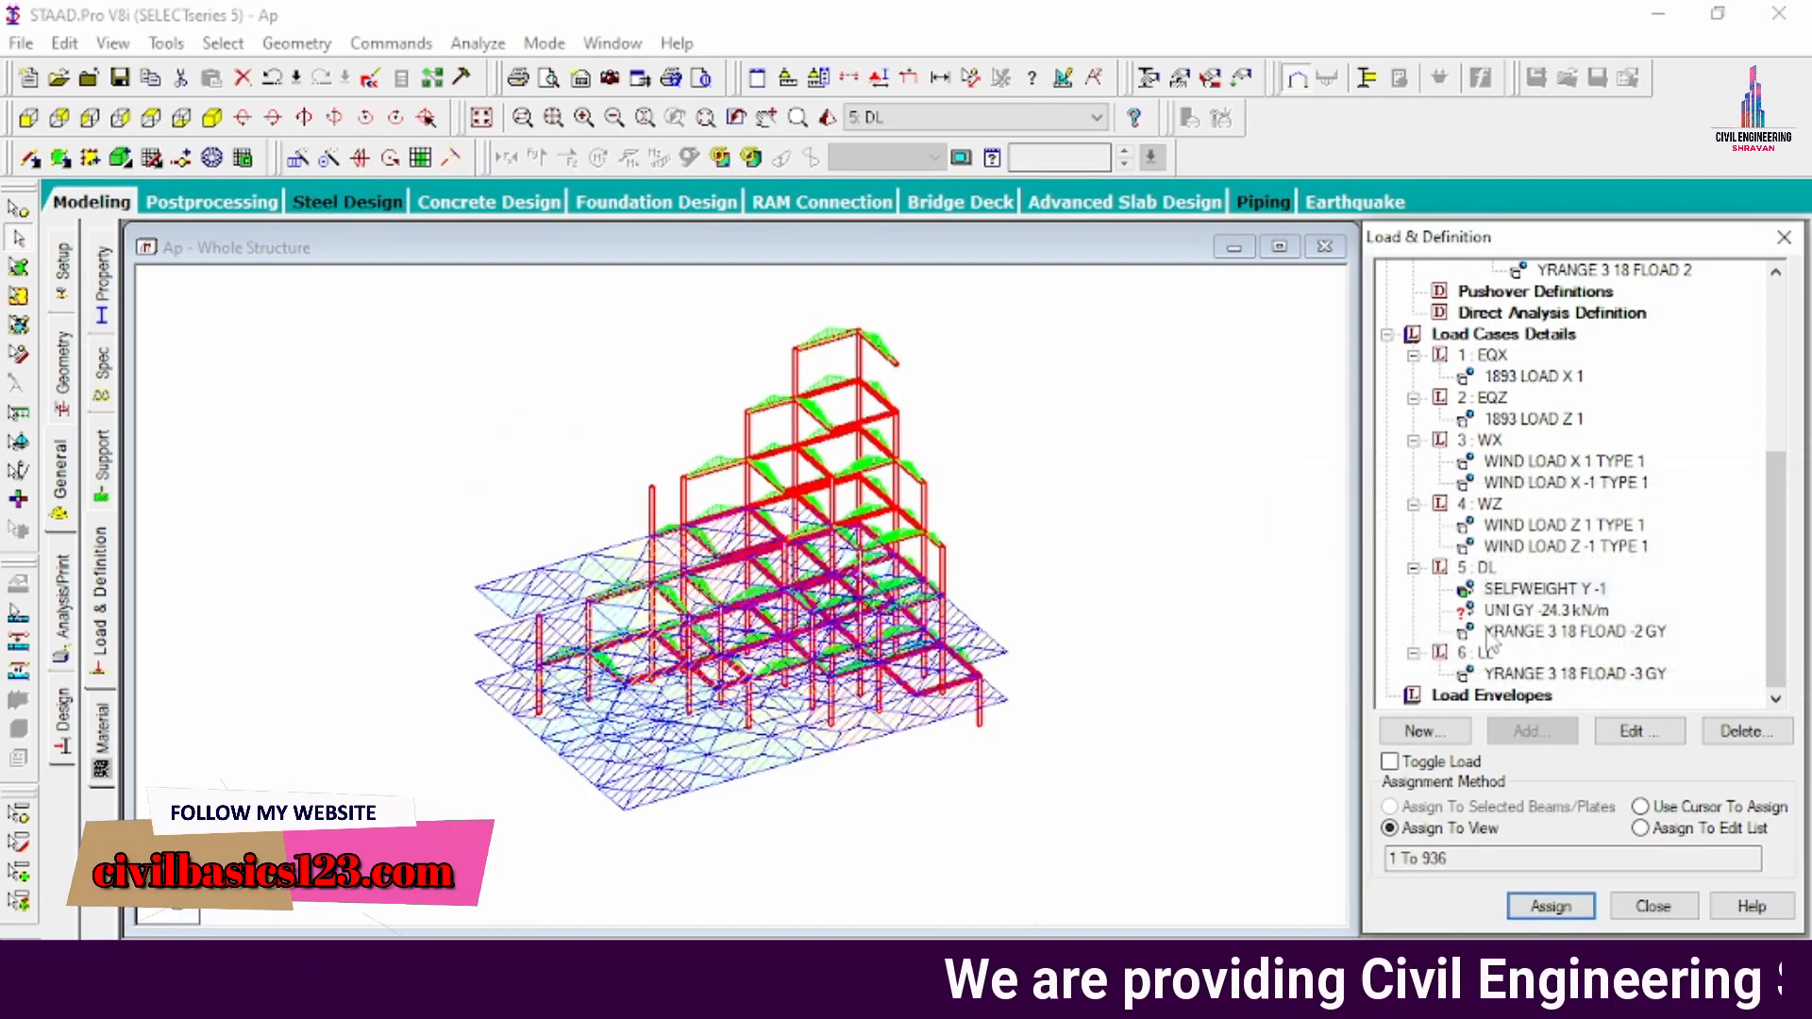
# - Assign the -24.3 kN/m GY uniform load of case DL to all beams parallel to X and Z
pyautogui.click(1544, 611)
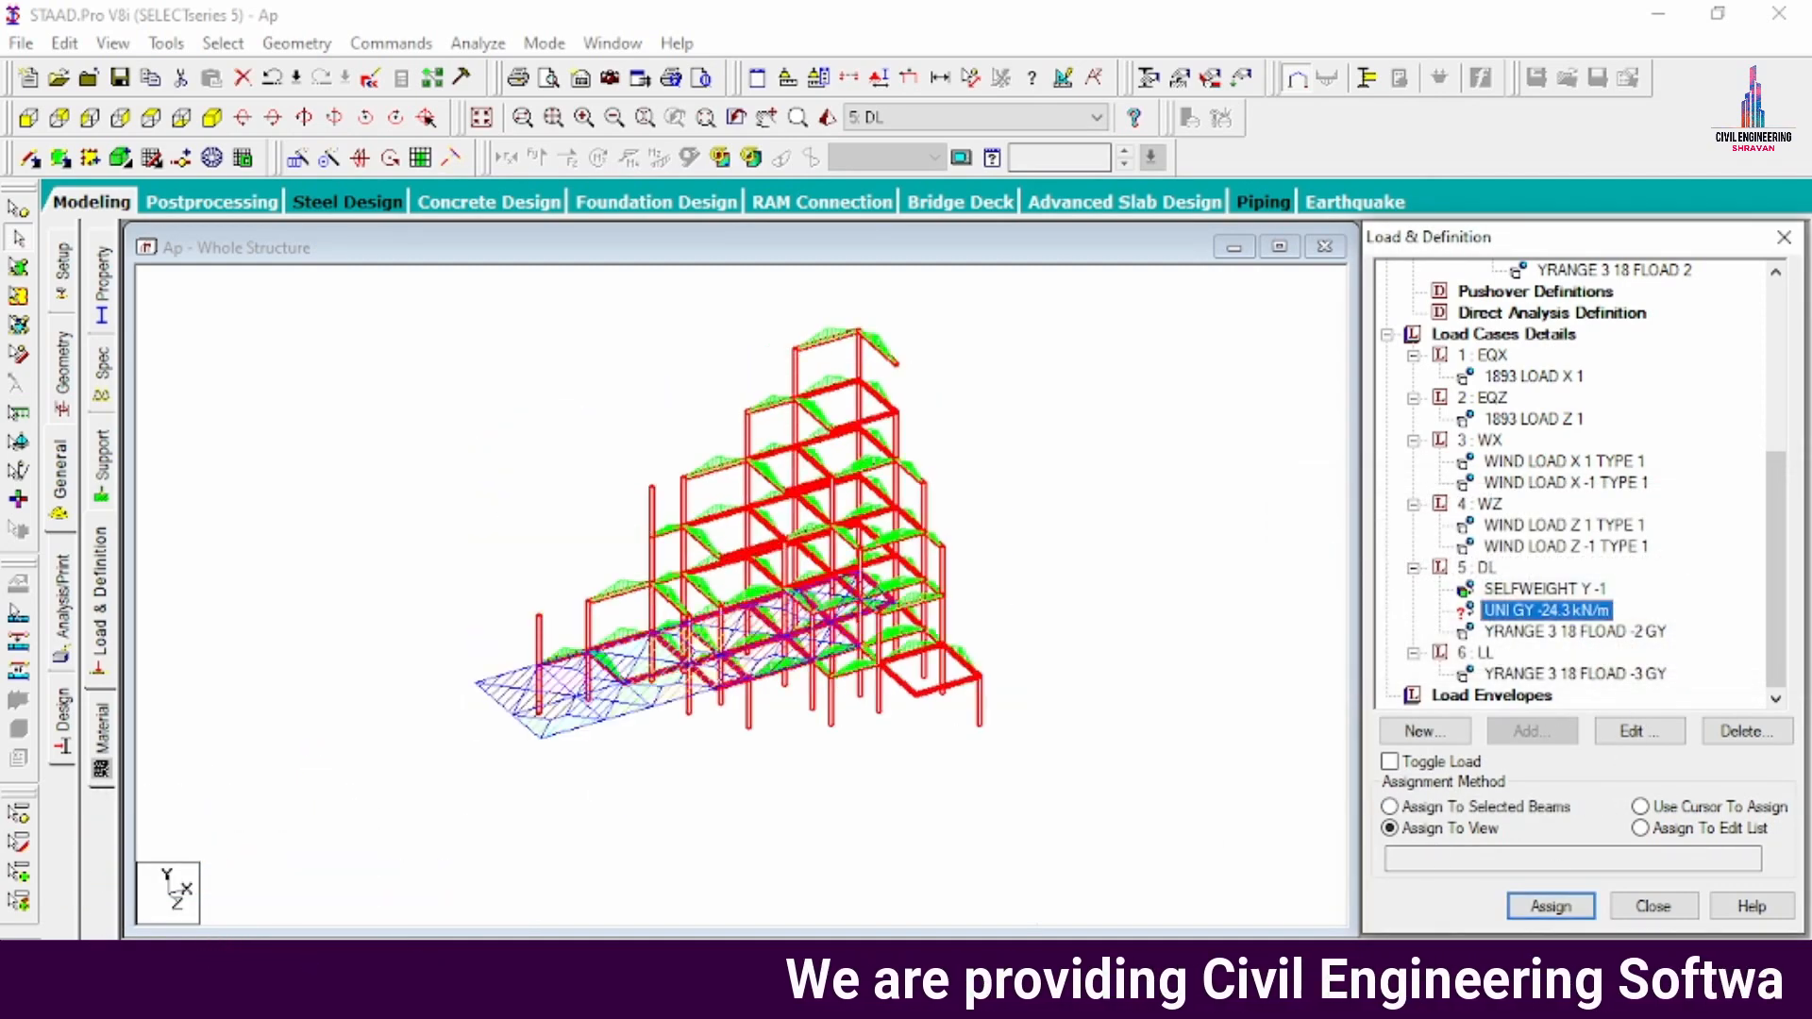
pyautogui.click(1112, 459)
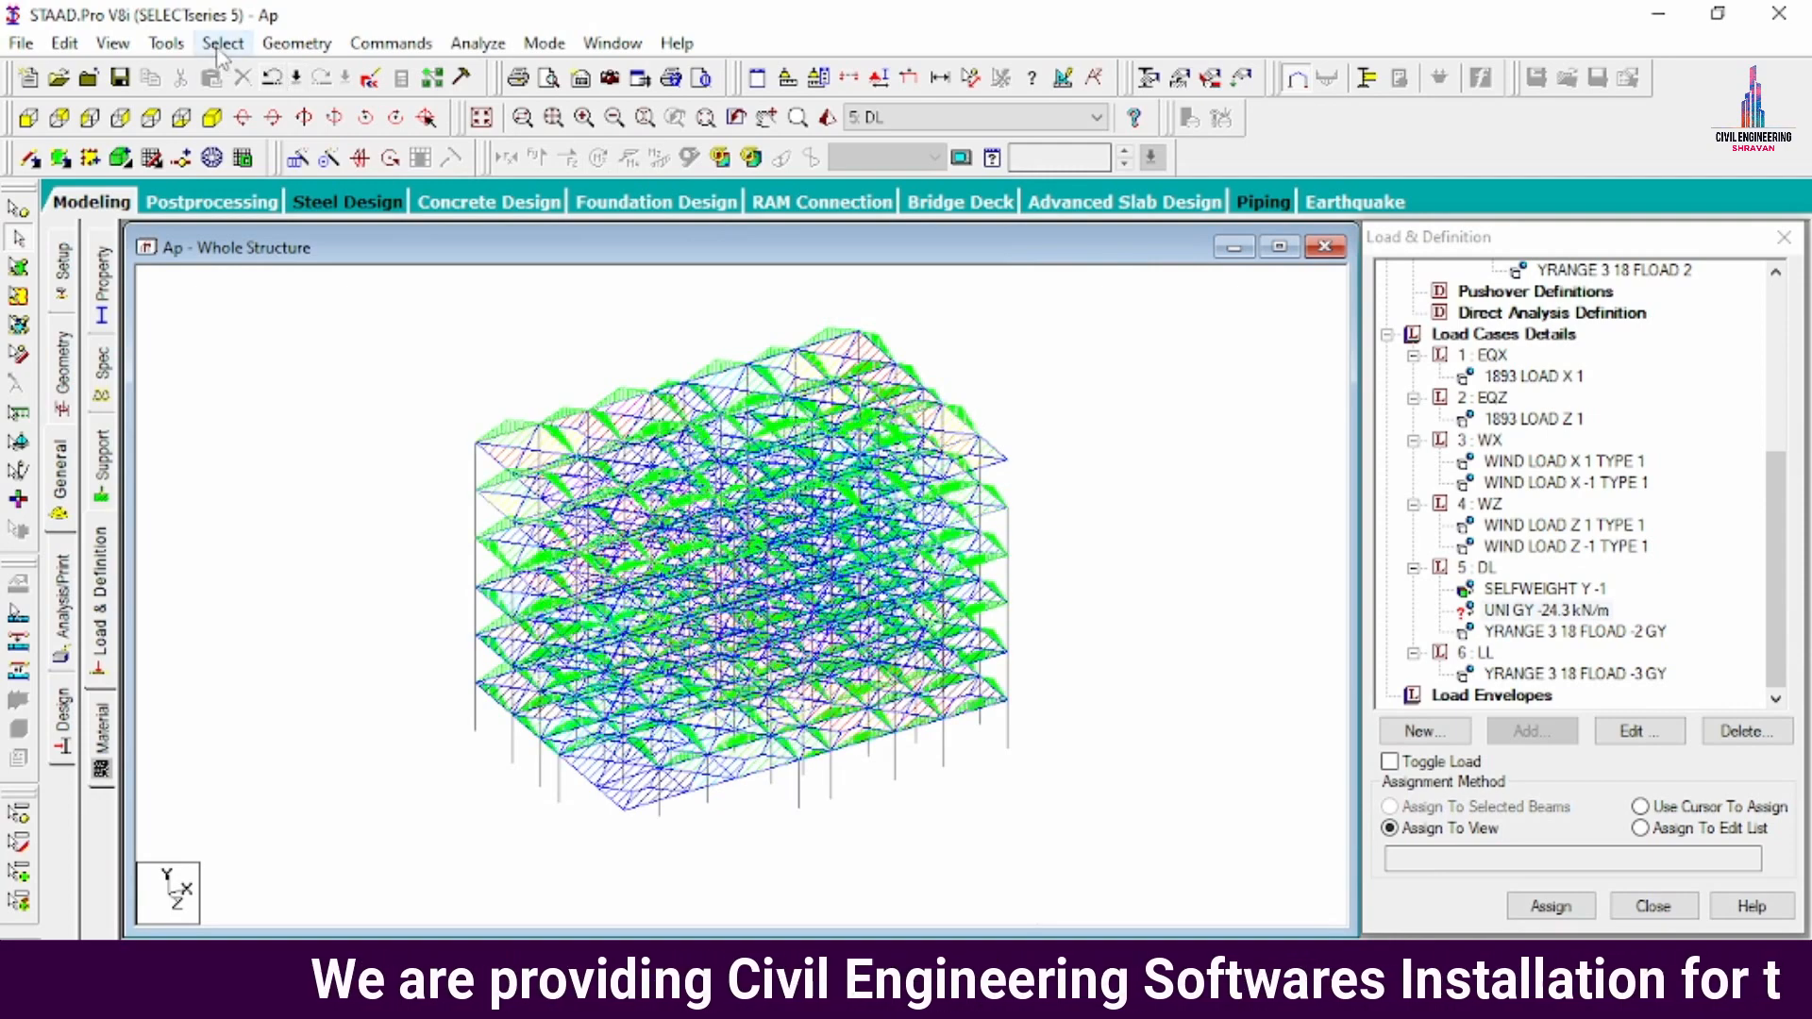
pyautogui.click(222, 45)
pyautogui.click(535, 522)
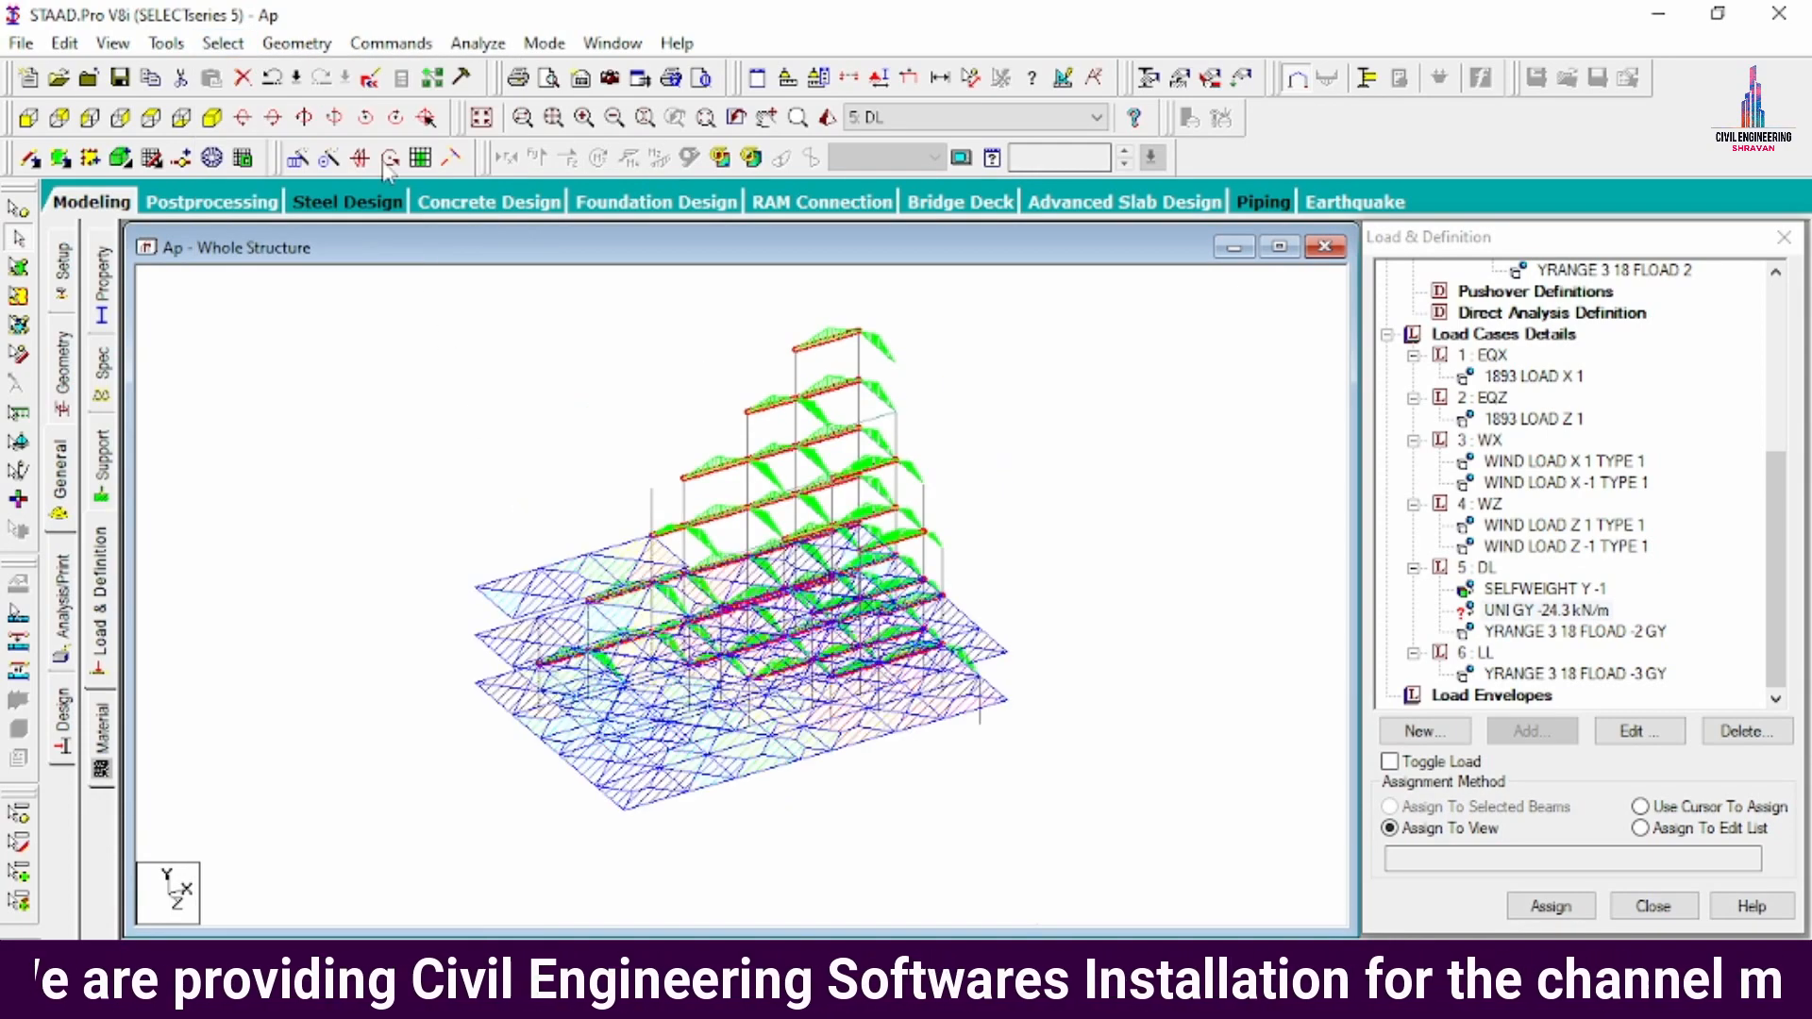
pyautogui.click(224, 44)
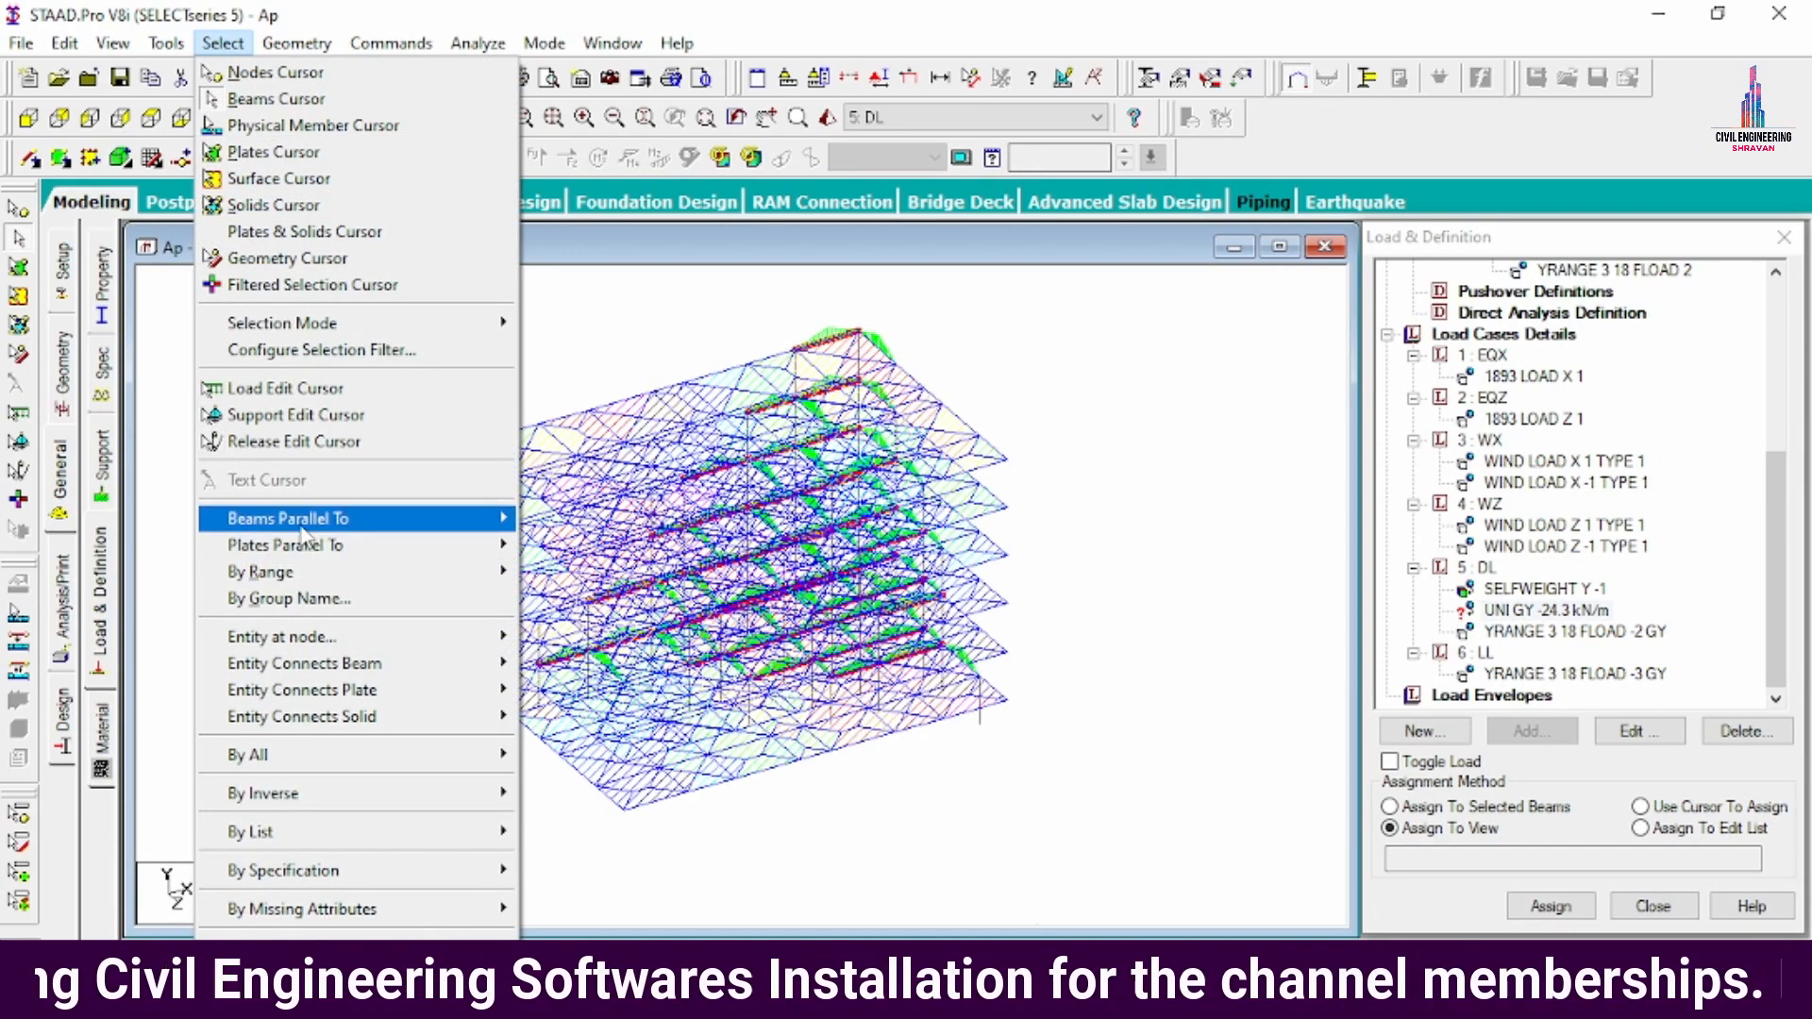
pyautogui.click(558, 577)
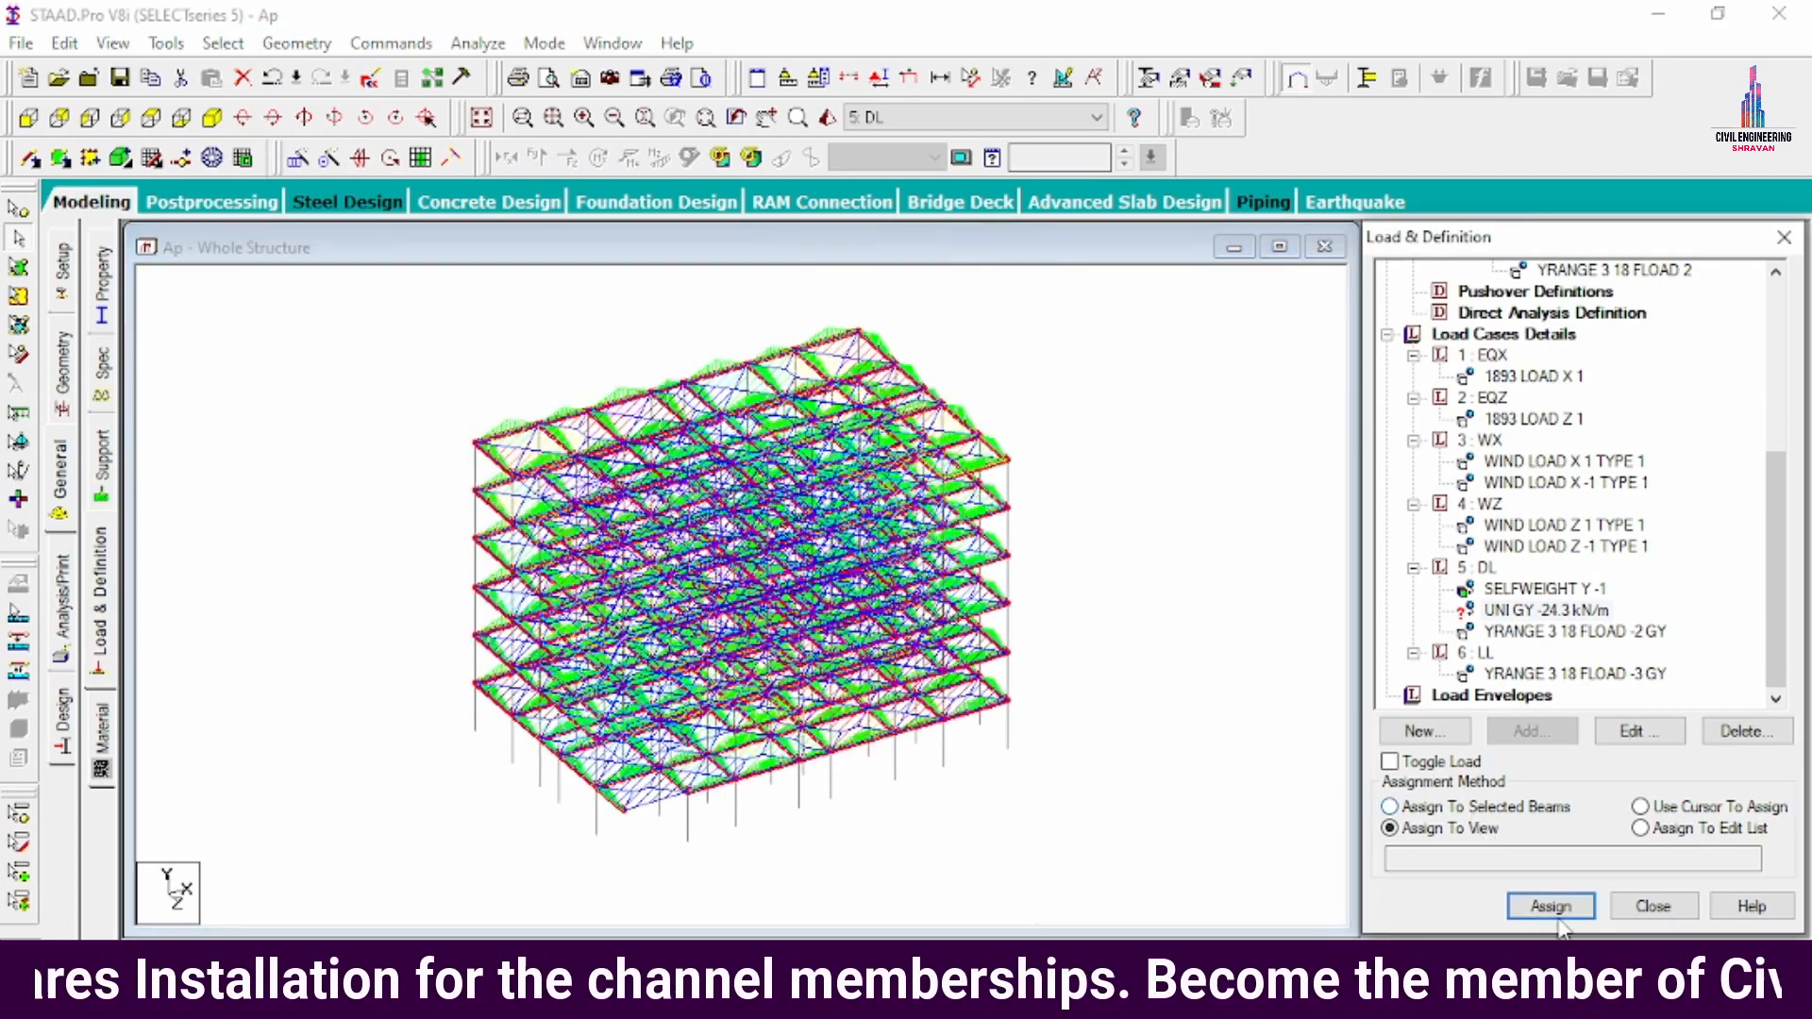
pyautogui.click(1390, 807)
pyautogui.click(1544, 909)
pyautogui.click(1620, 650)
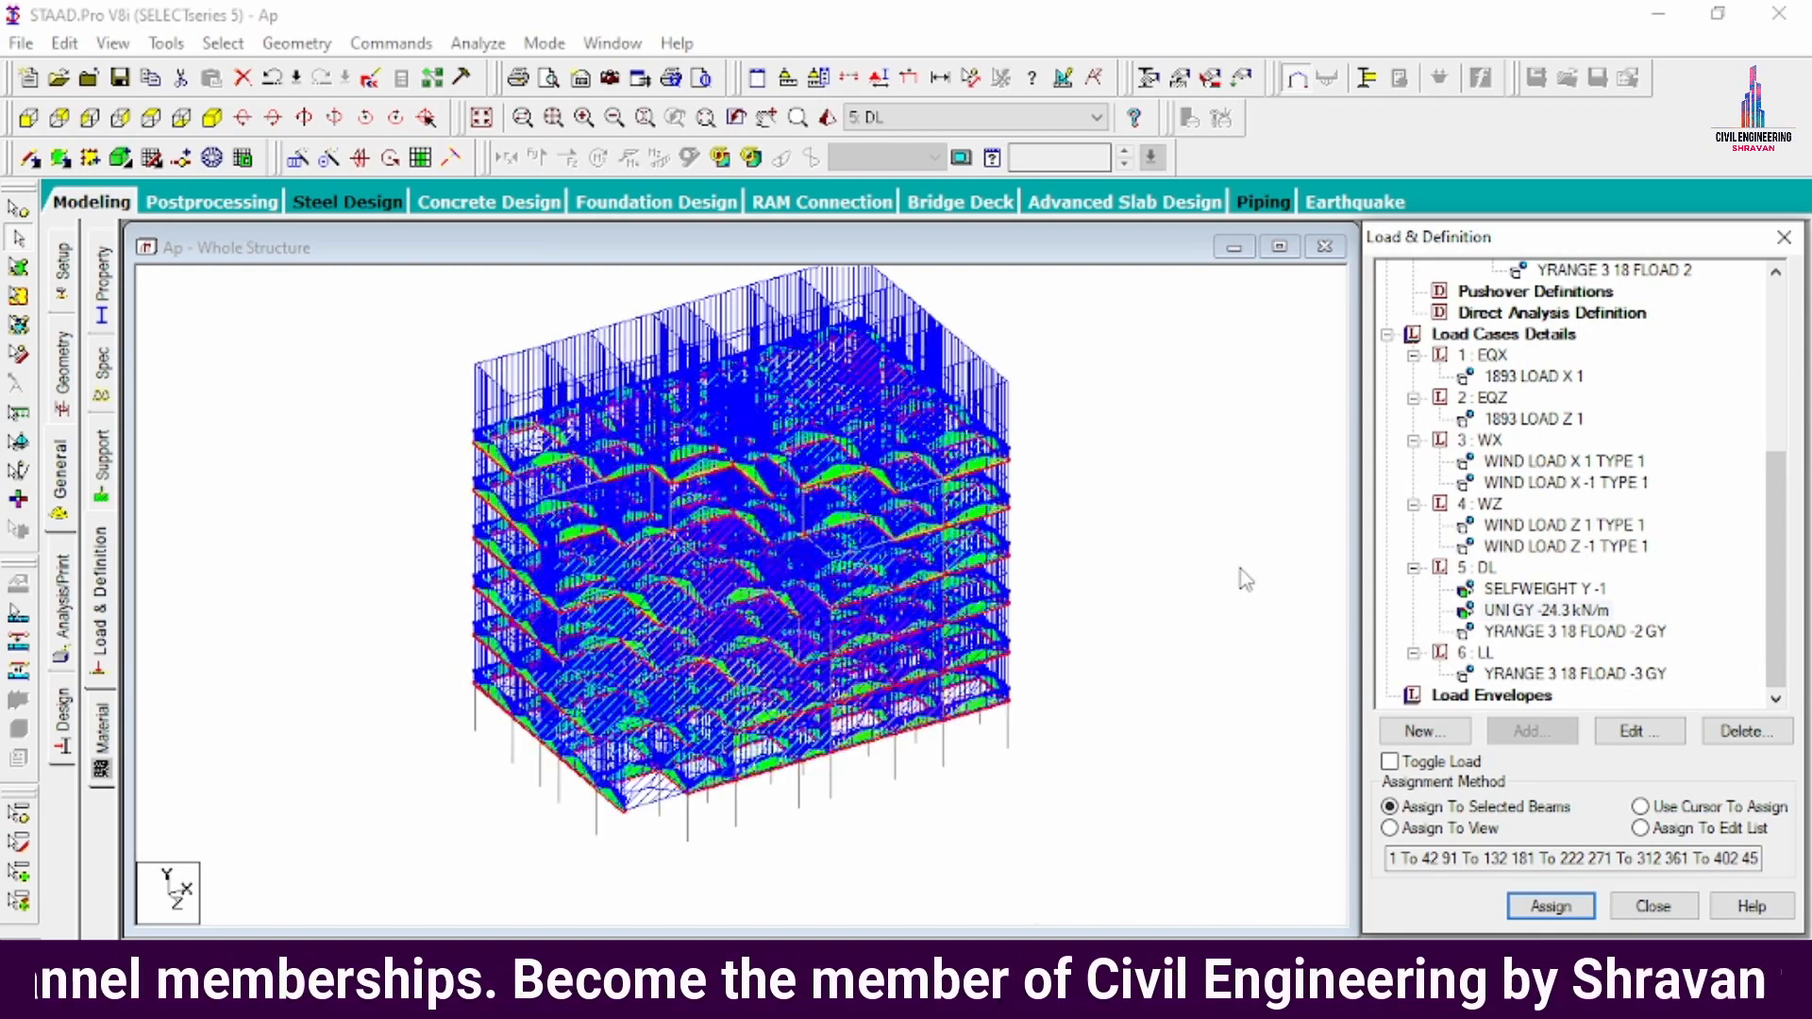
pyautogui.click(1241, 568)
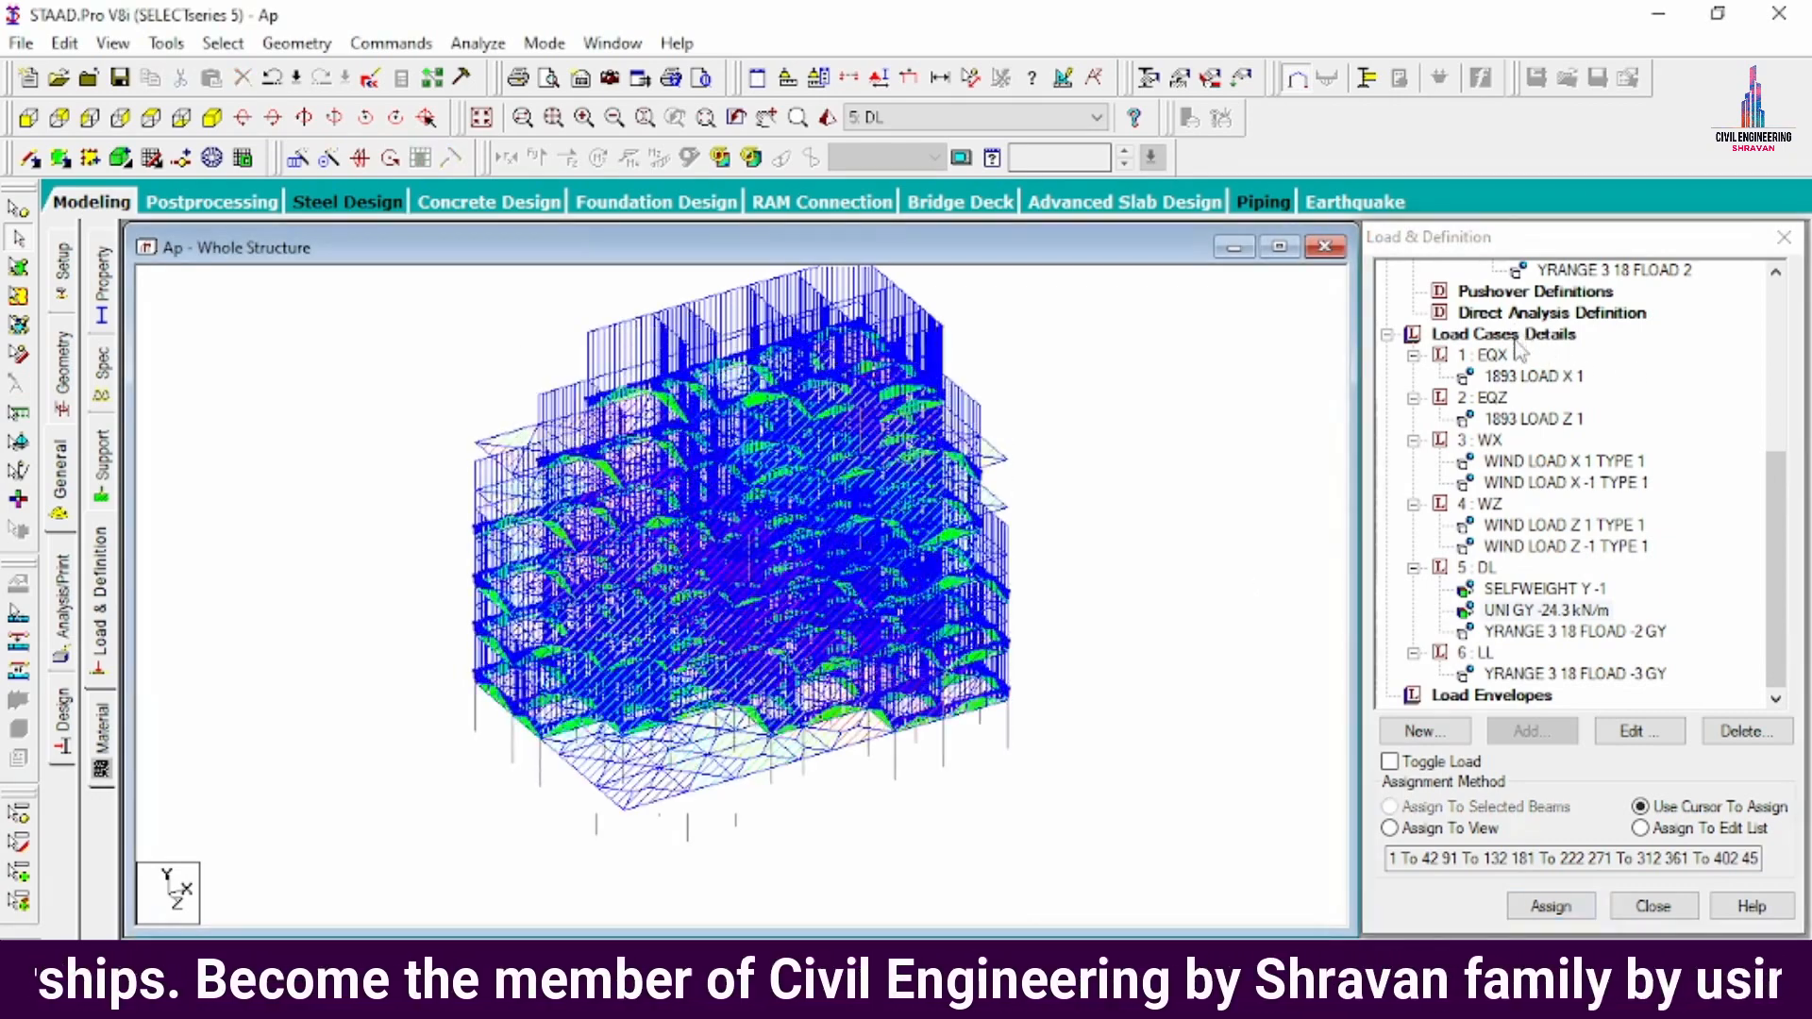
# - Generate and add automatic load combinations using the Indian Code with the Genral_Structures category
pyautogui.click(1515, 338)
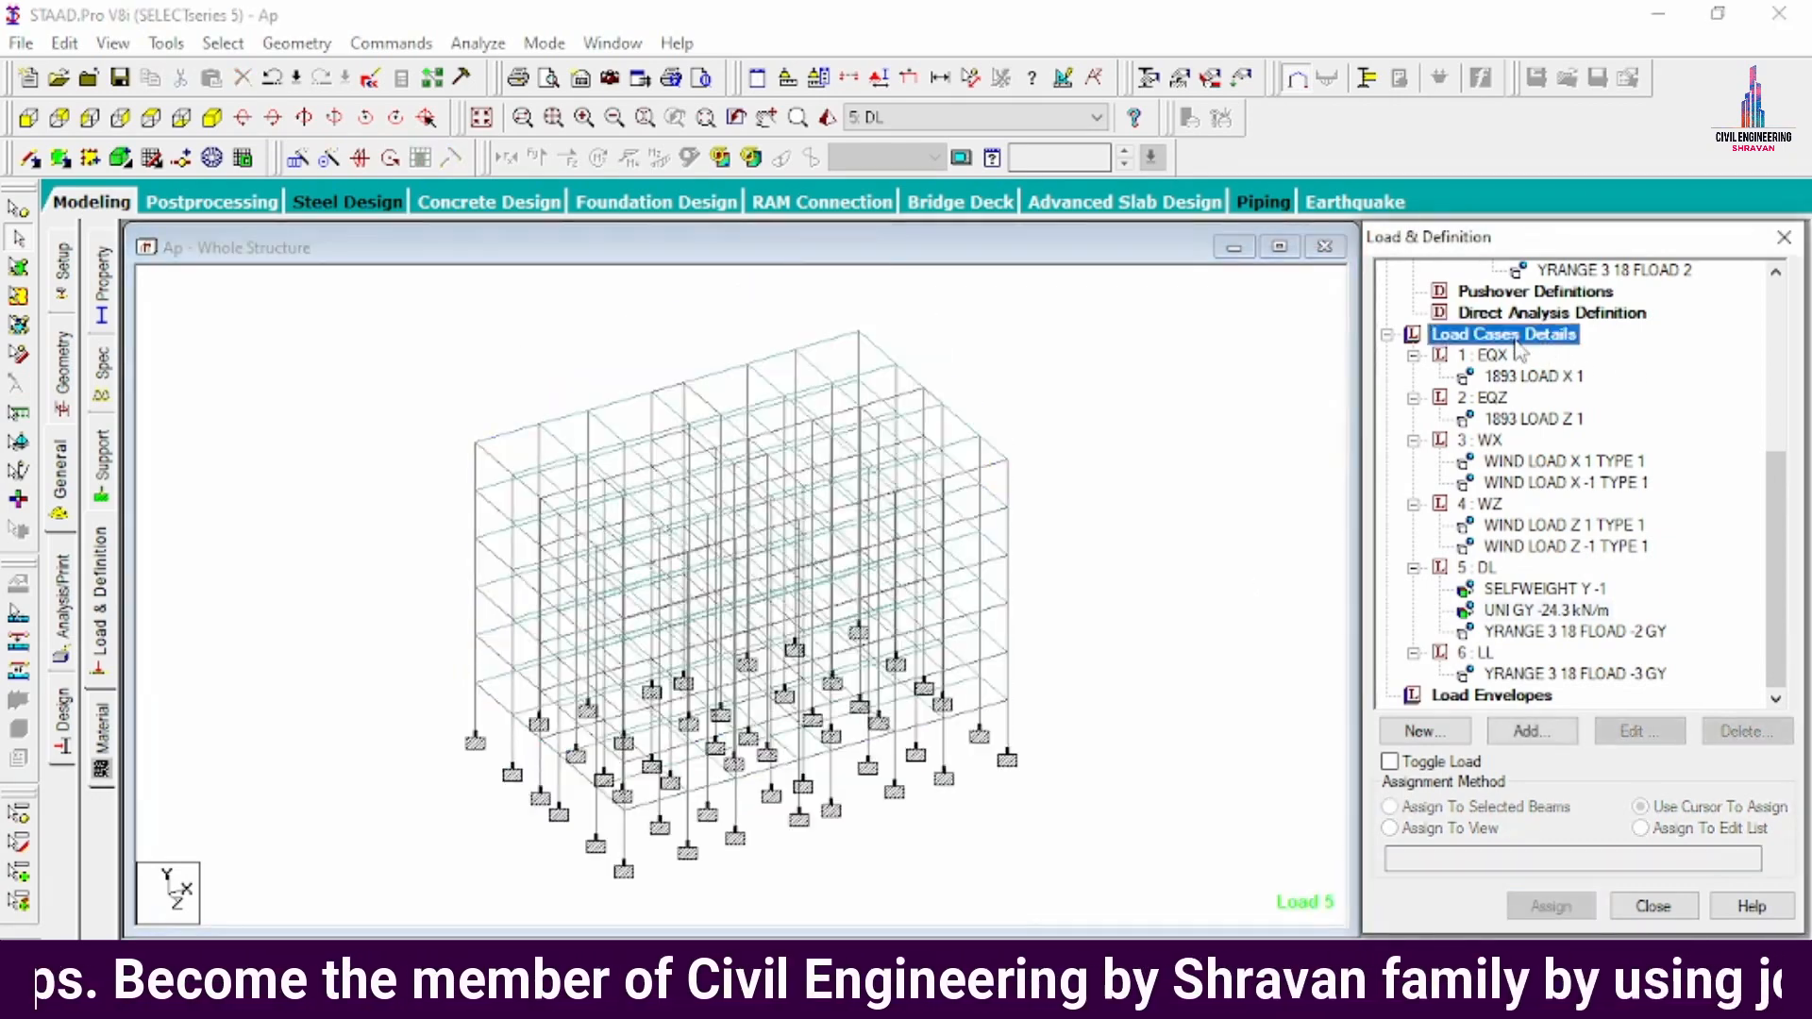
pyautogui.click(1514, 739)
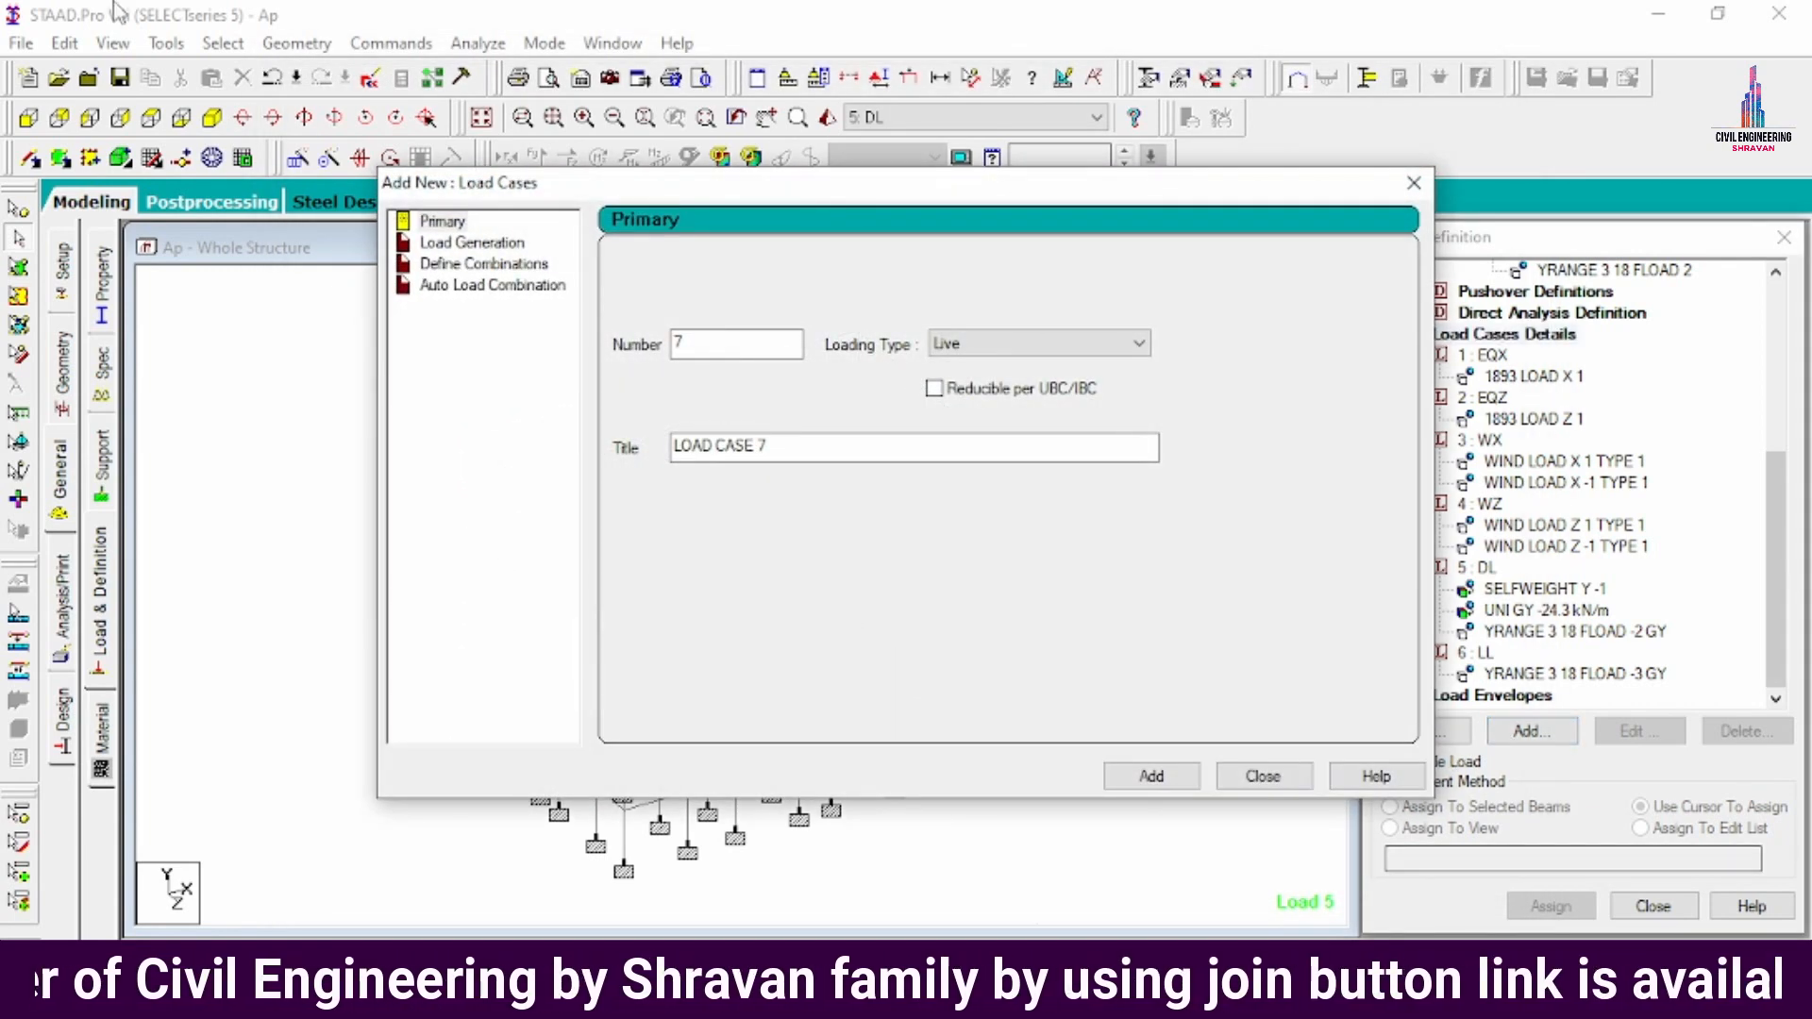
pyautogui.click(449, 288)
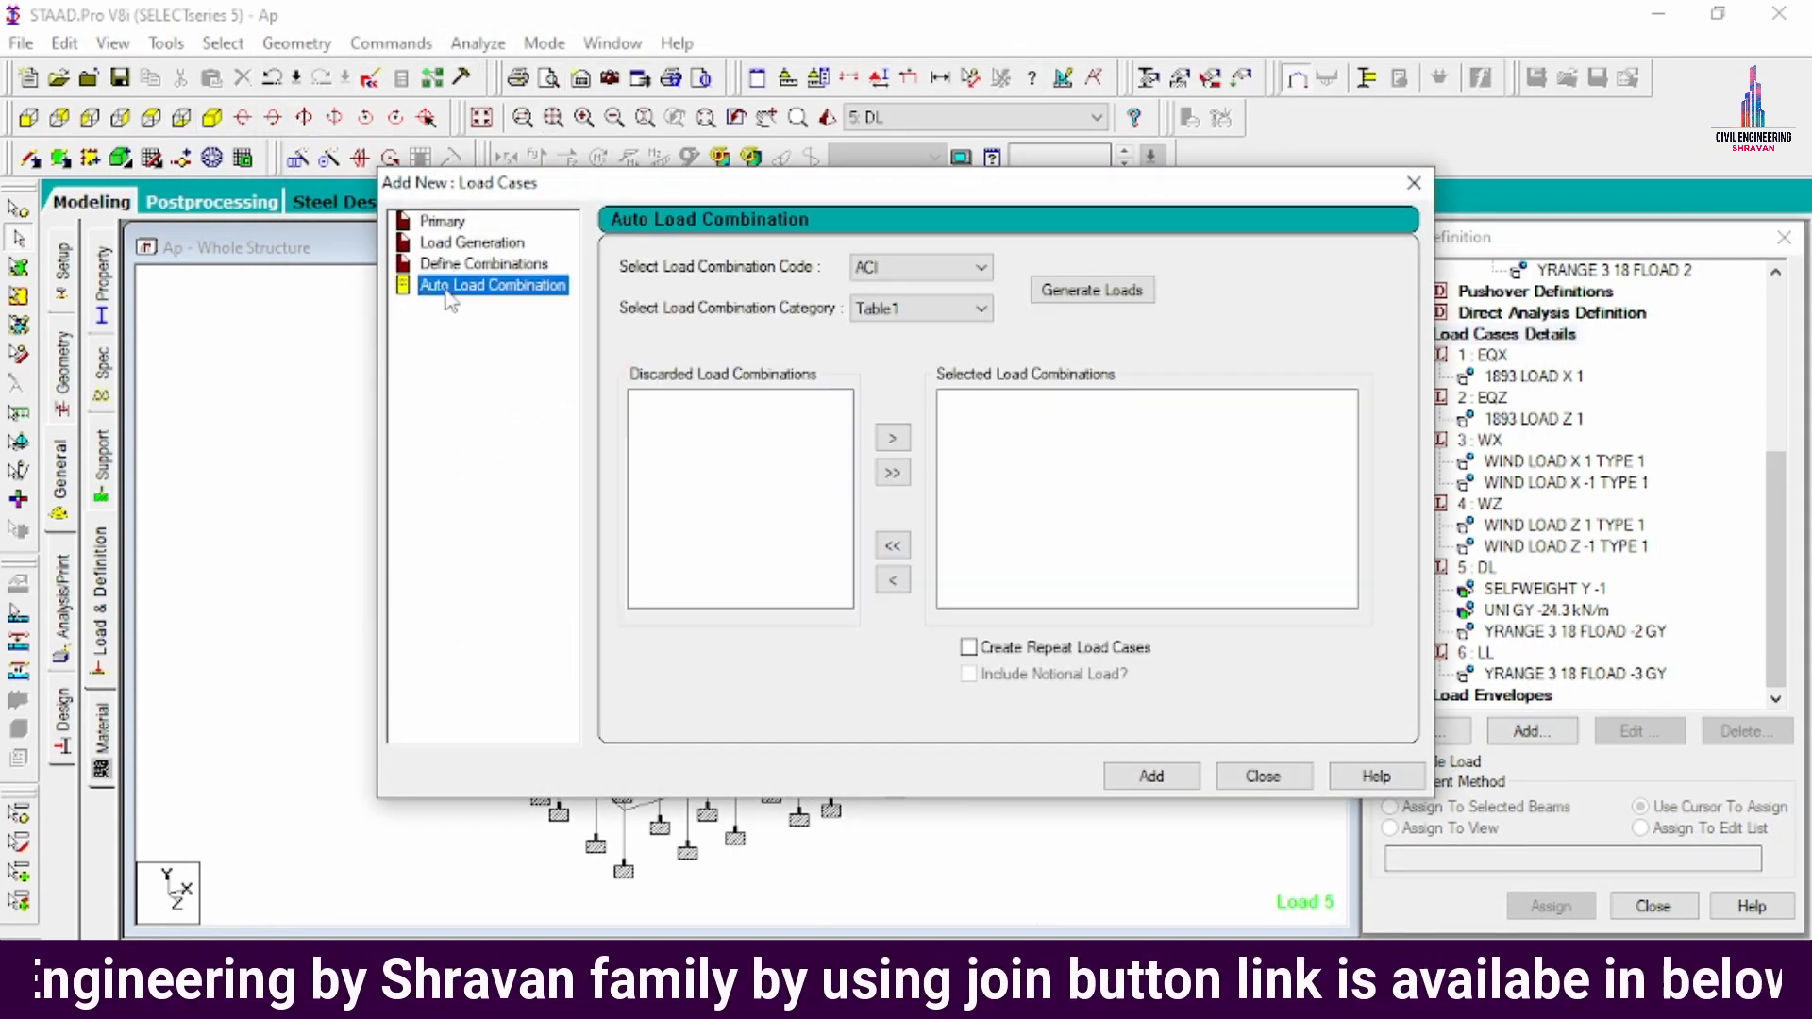
pyautogui.click(893, 274)
pyautogui.click(906, 395)
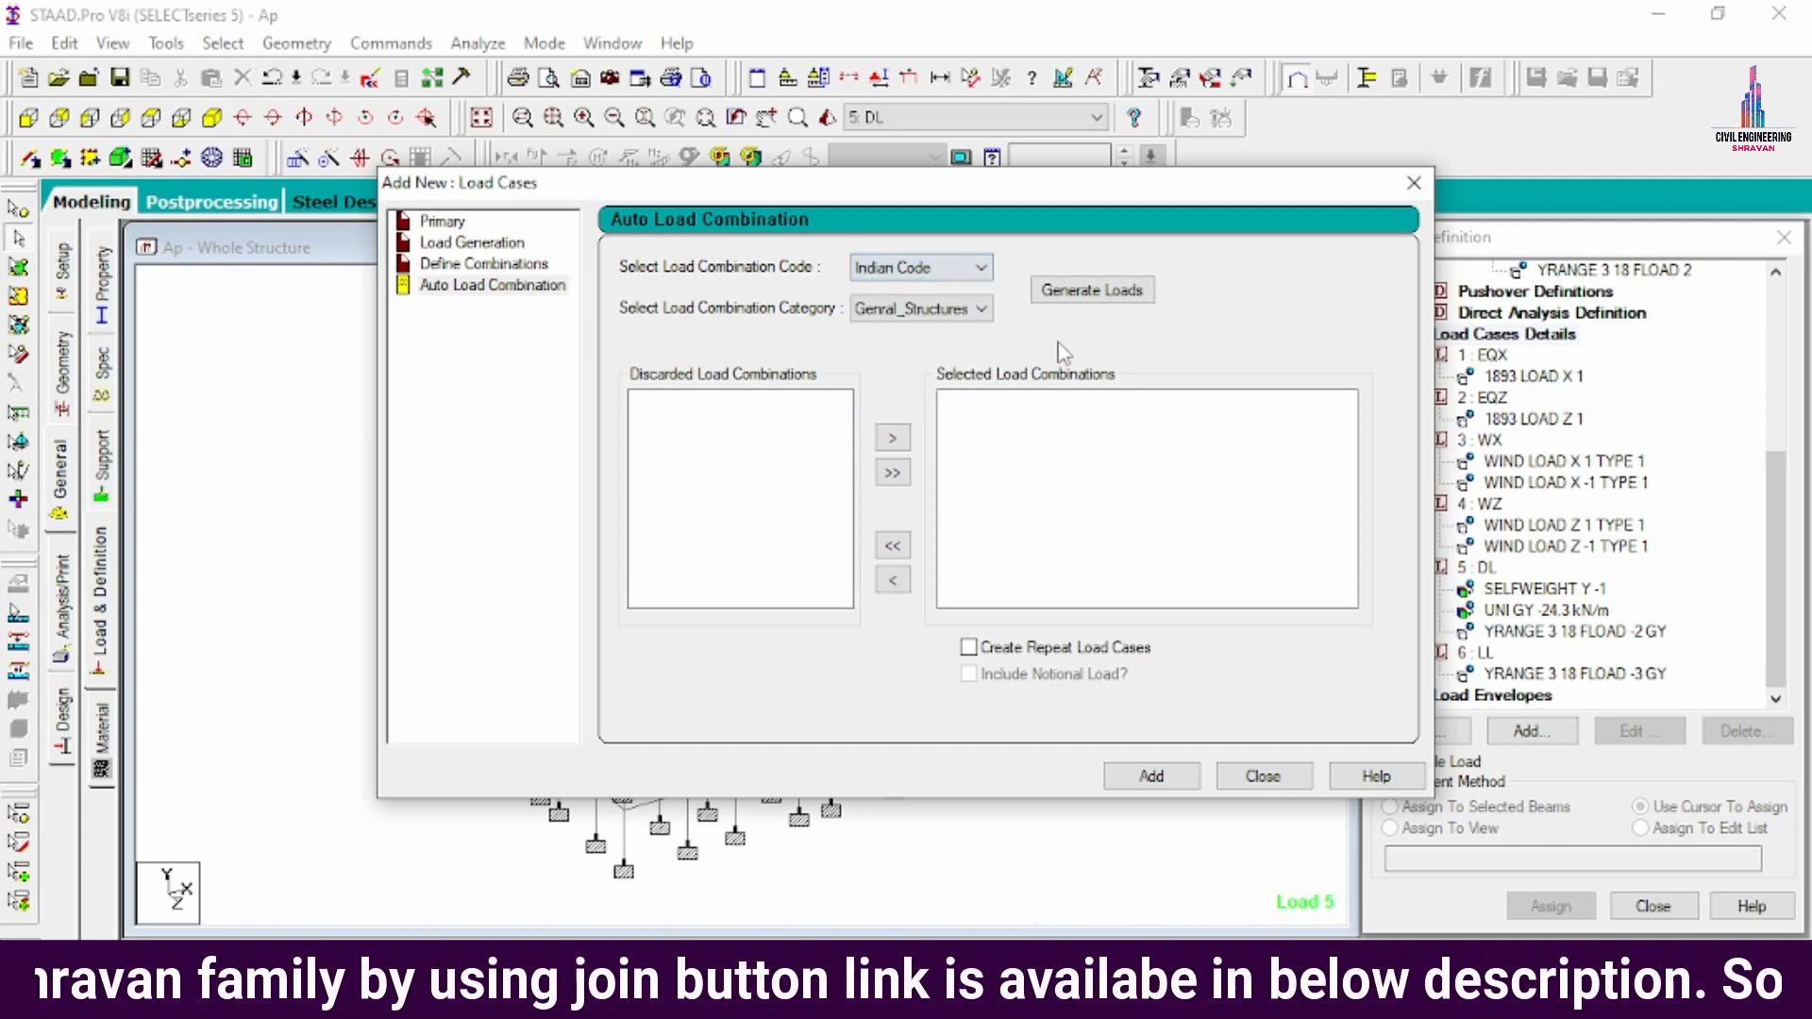
pyautogui.click(1117, 295)
pyautogui.click(1147, 779)
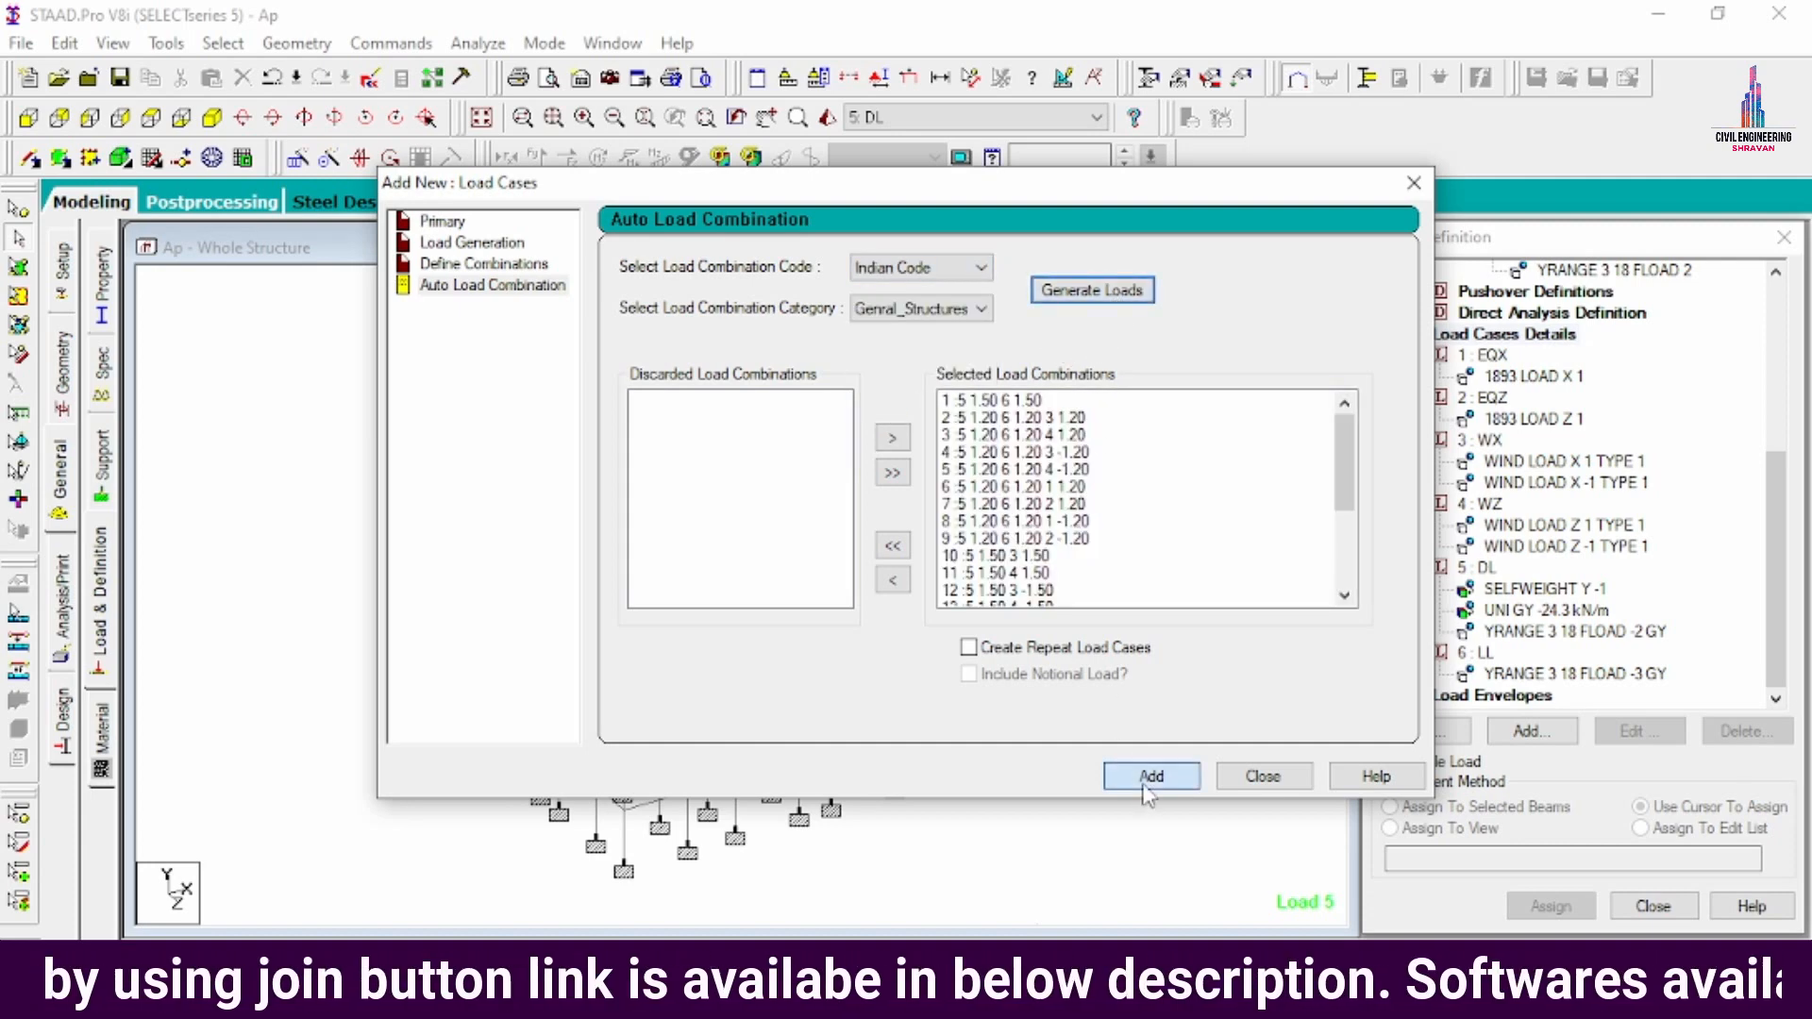
pyautogui.click(1265, 777)
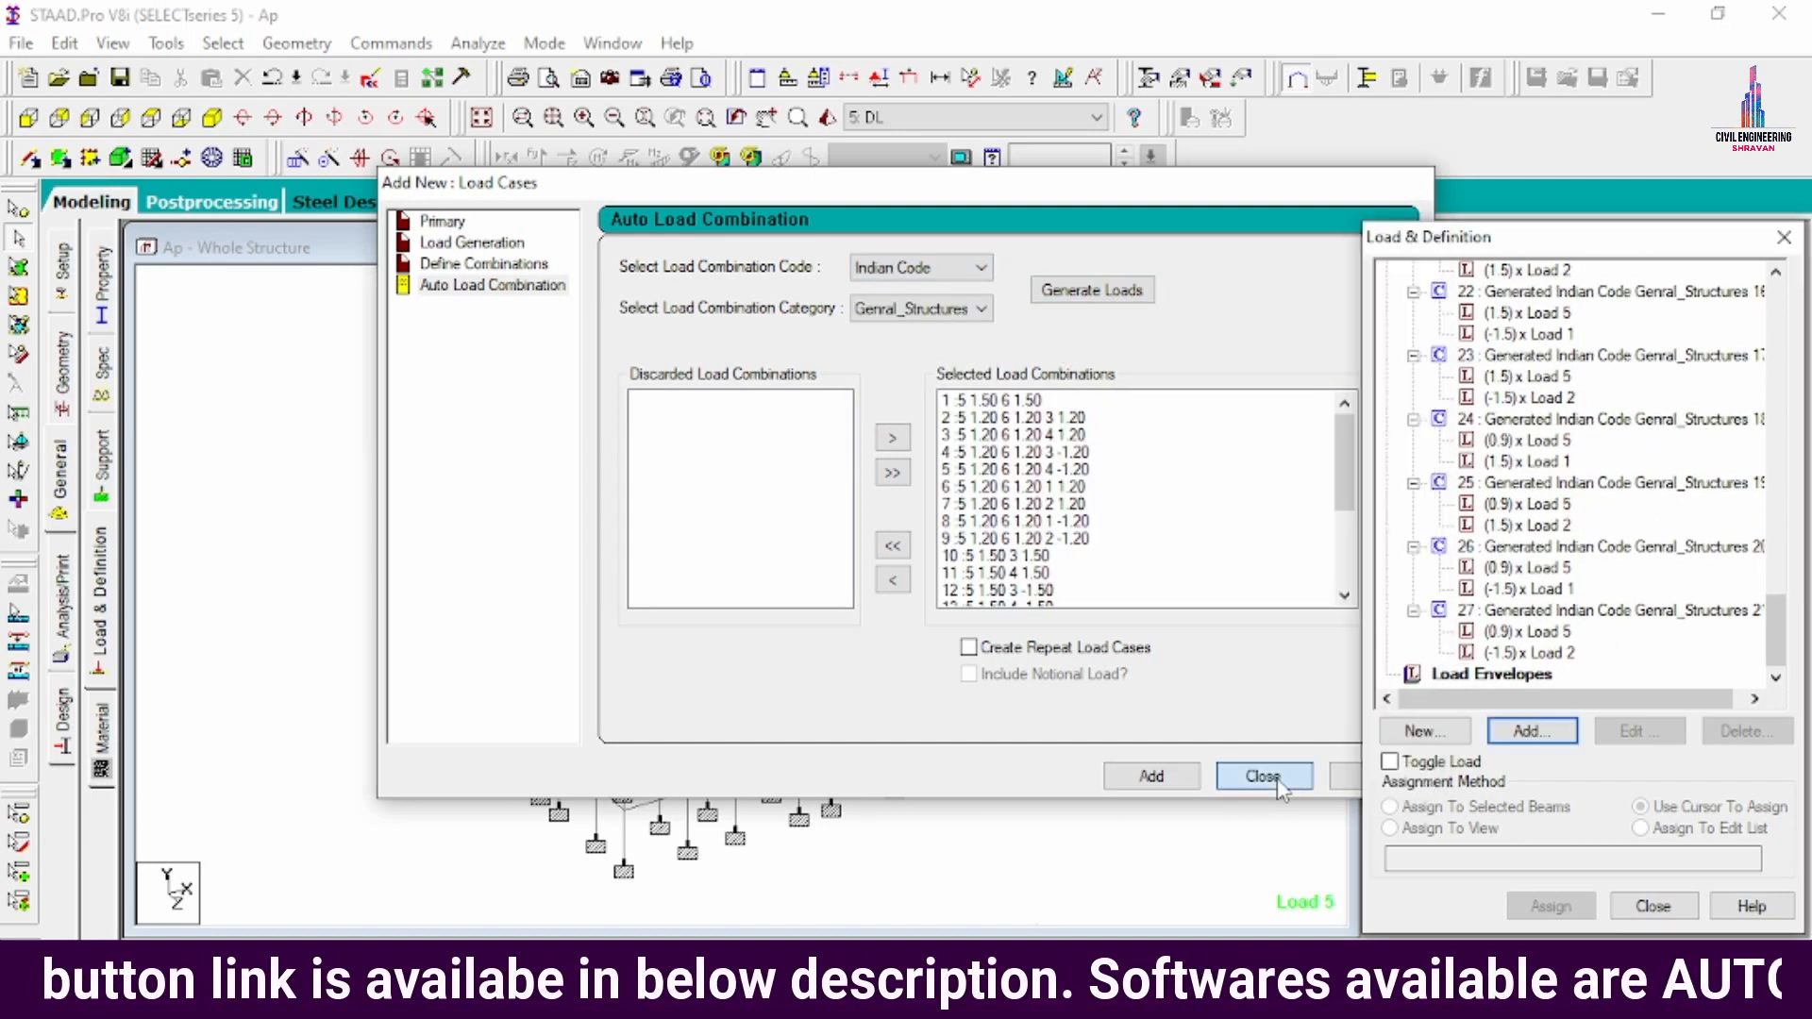
# - Add a Perform Analysis command with No Print, and save and analyze the structure
pyautogui.click(62, 600)
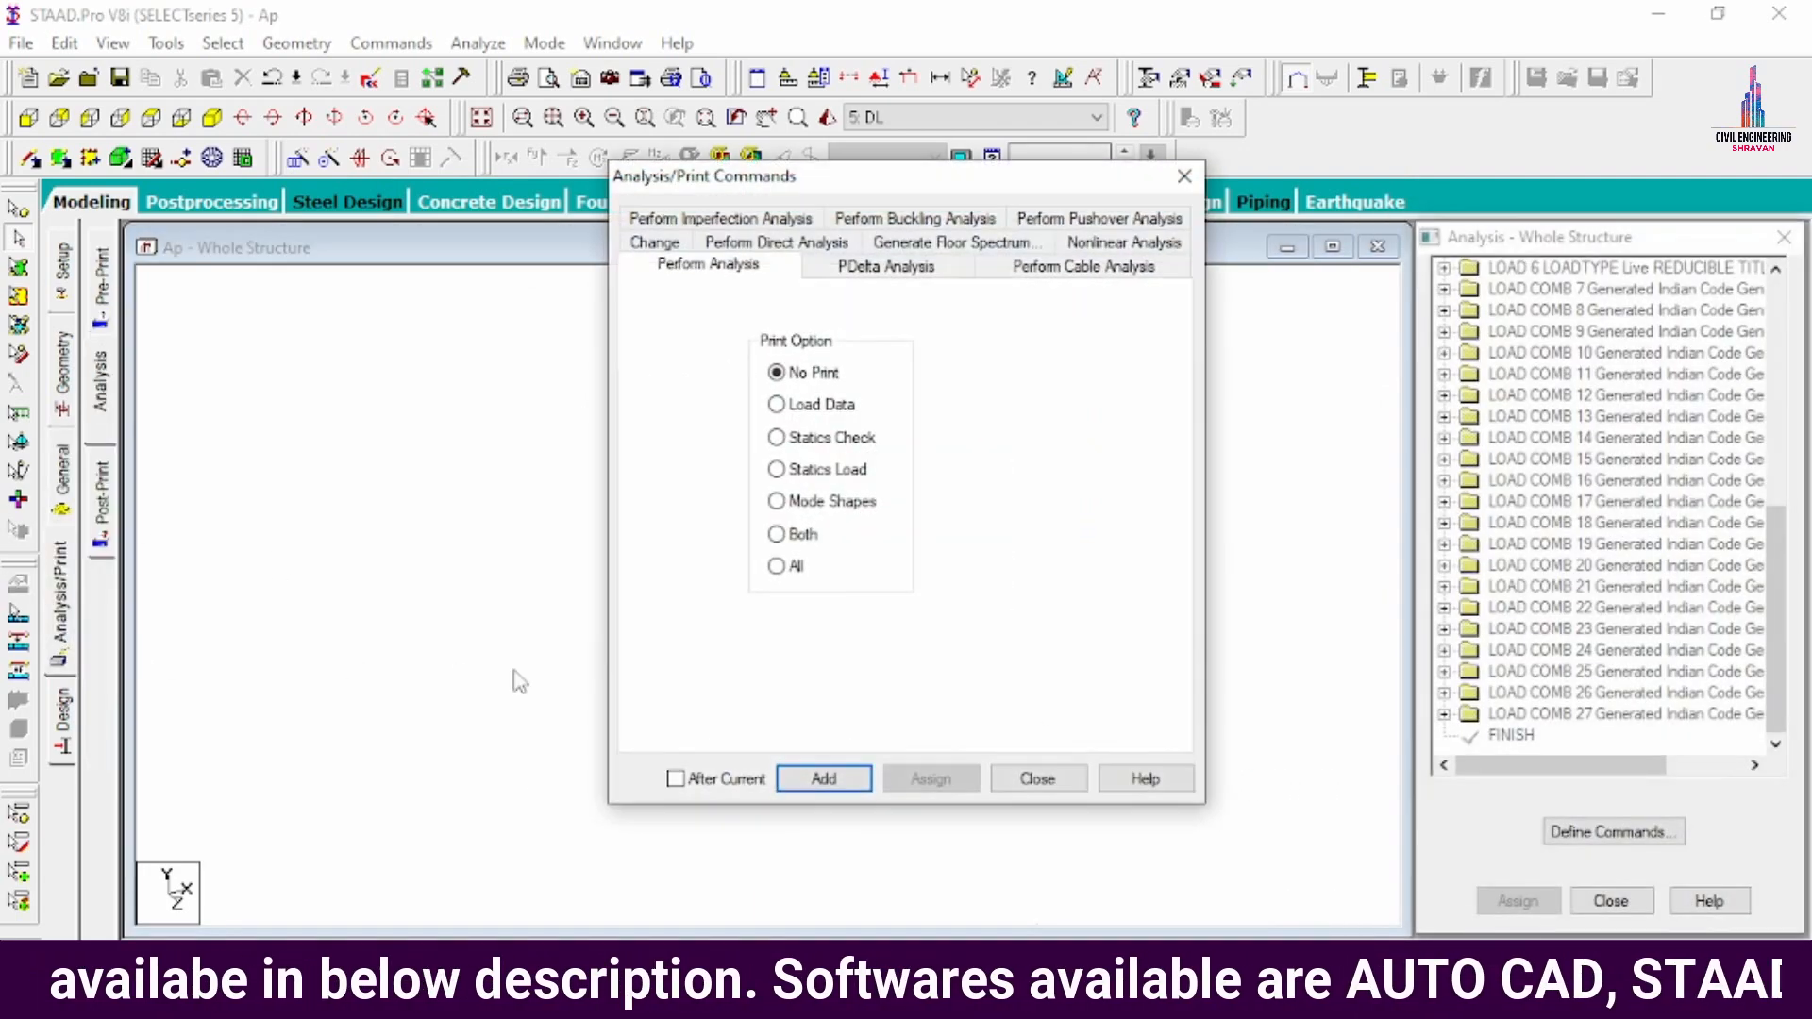
pyautogui.click(823, 781)
pyautogui.click(1037, 779)
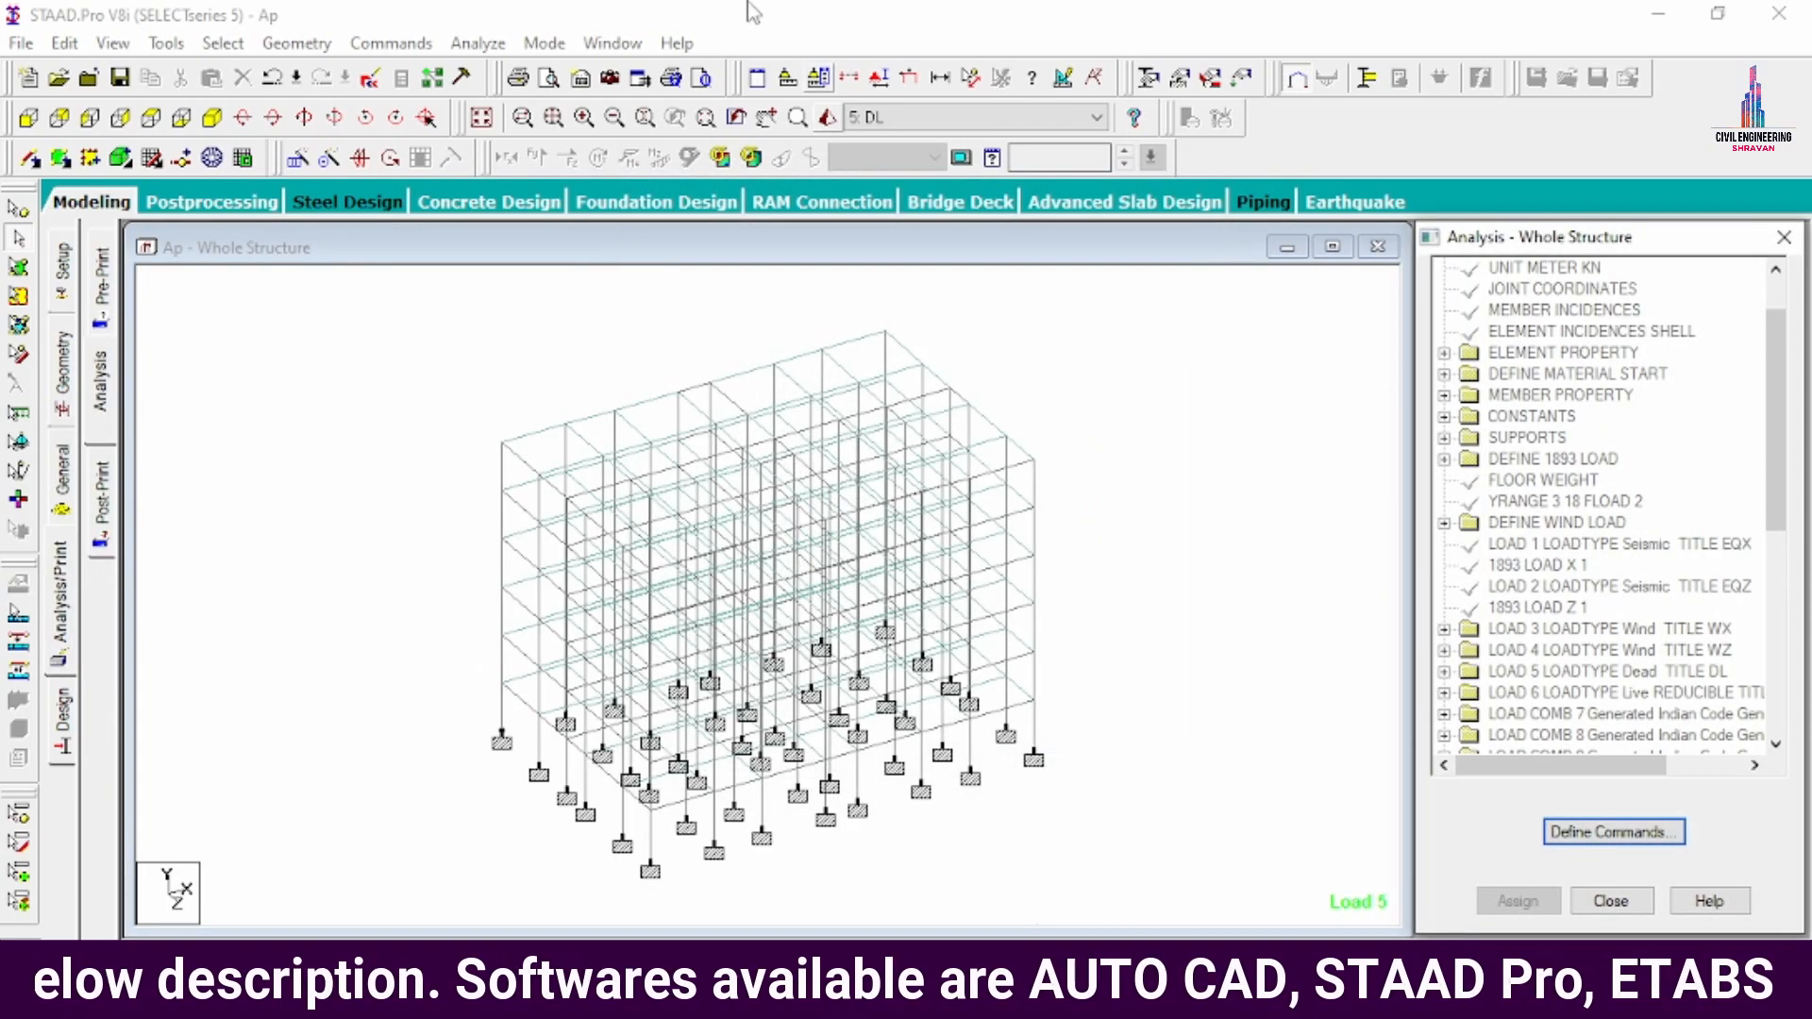
pyautogui.click(478, 44)
pyautogui.click(514, 58)
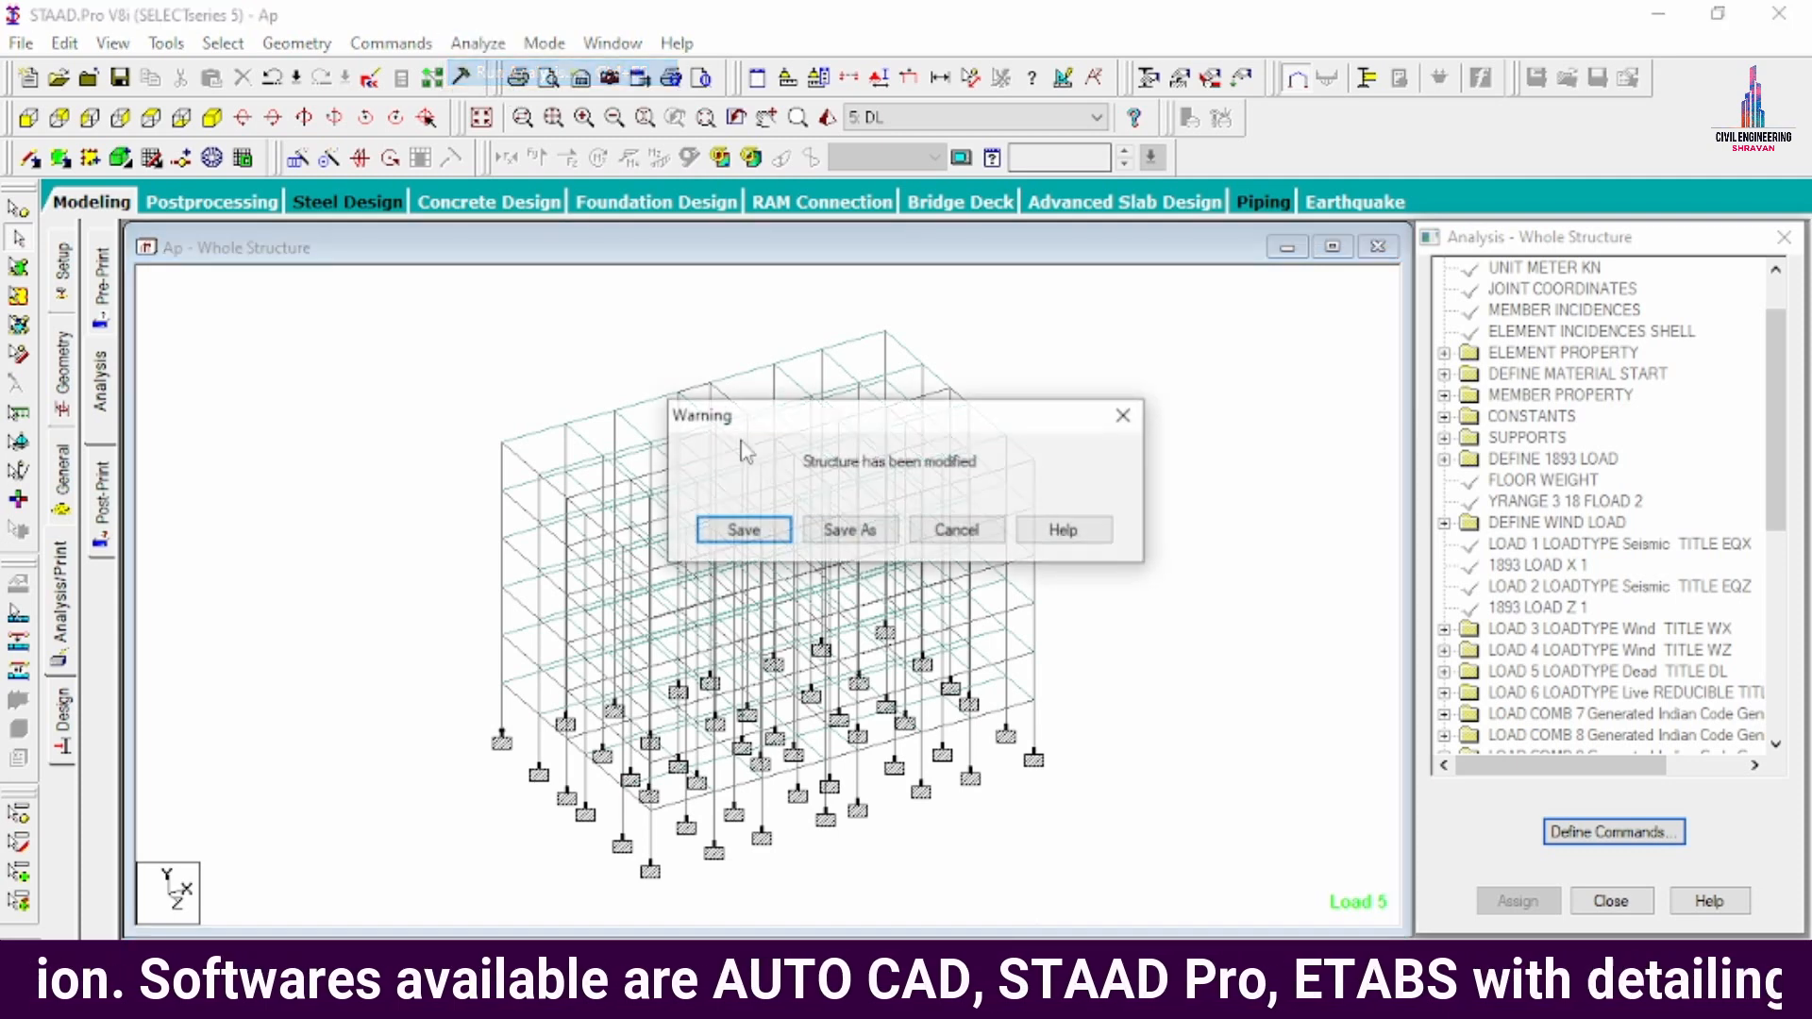
pyautogui.click(744, 531)
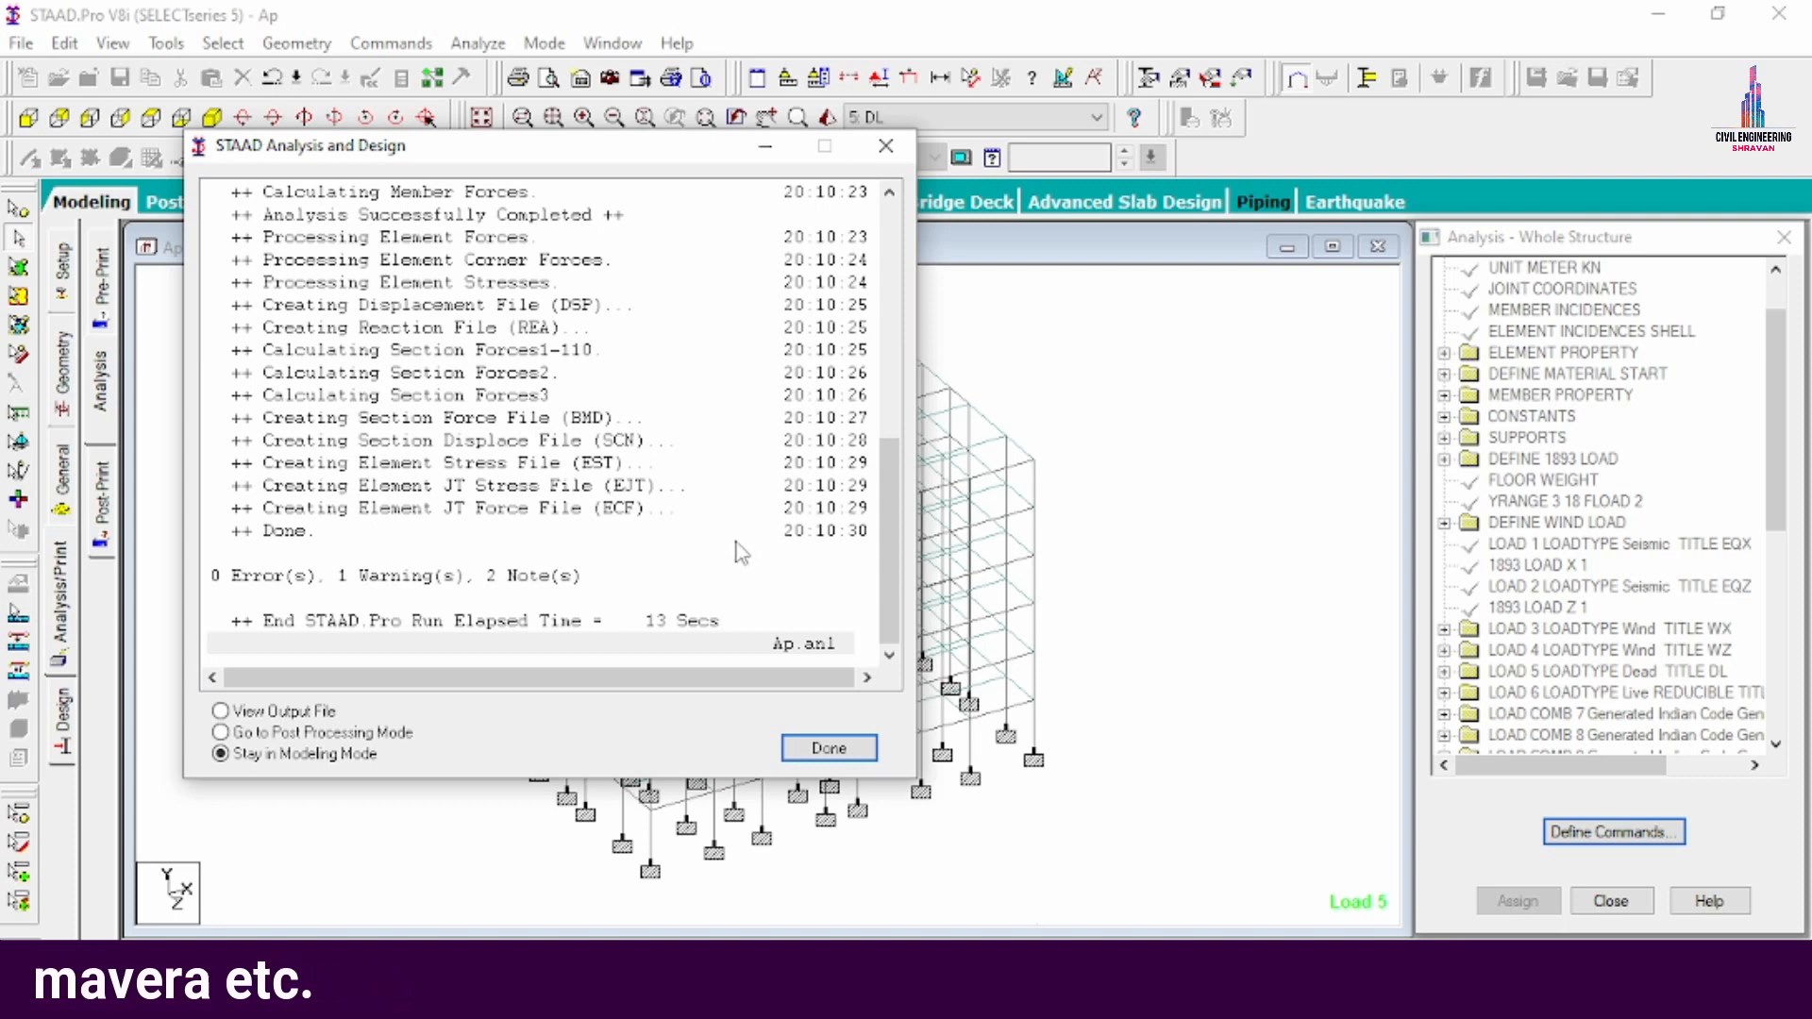
# - Go to post-processing mode and apply the results setup with all load cases selected
pyautogui.click(268, 734)
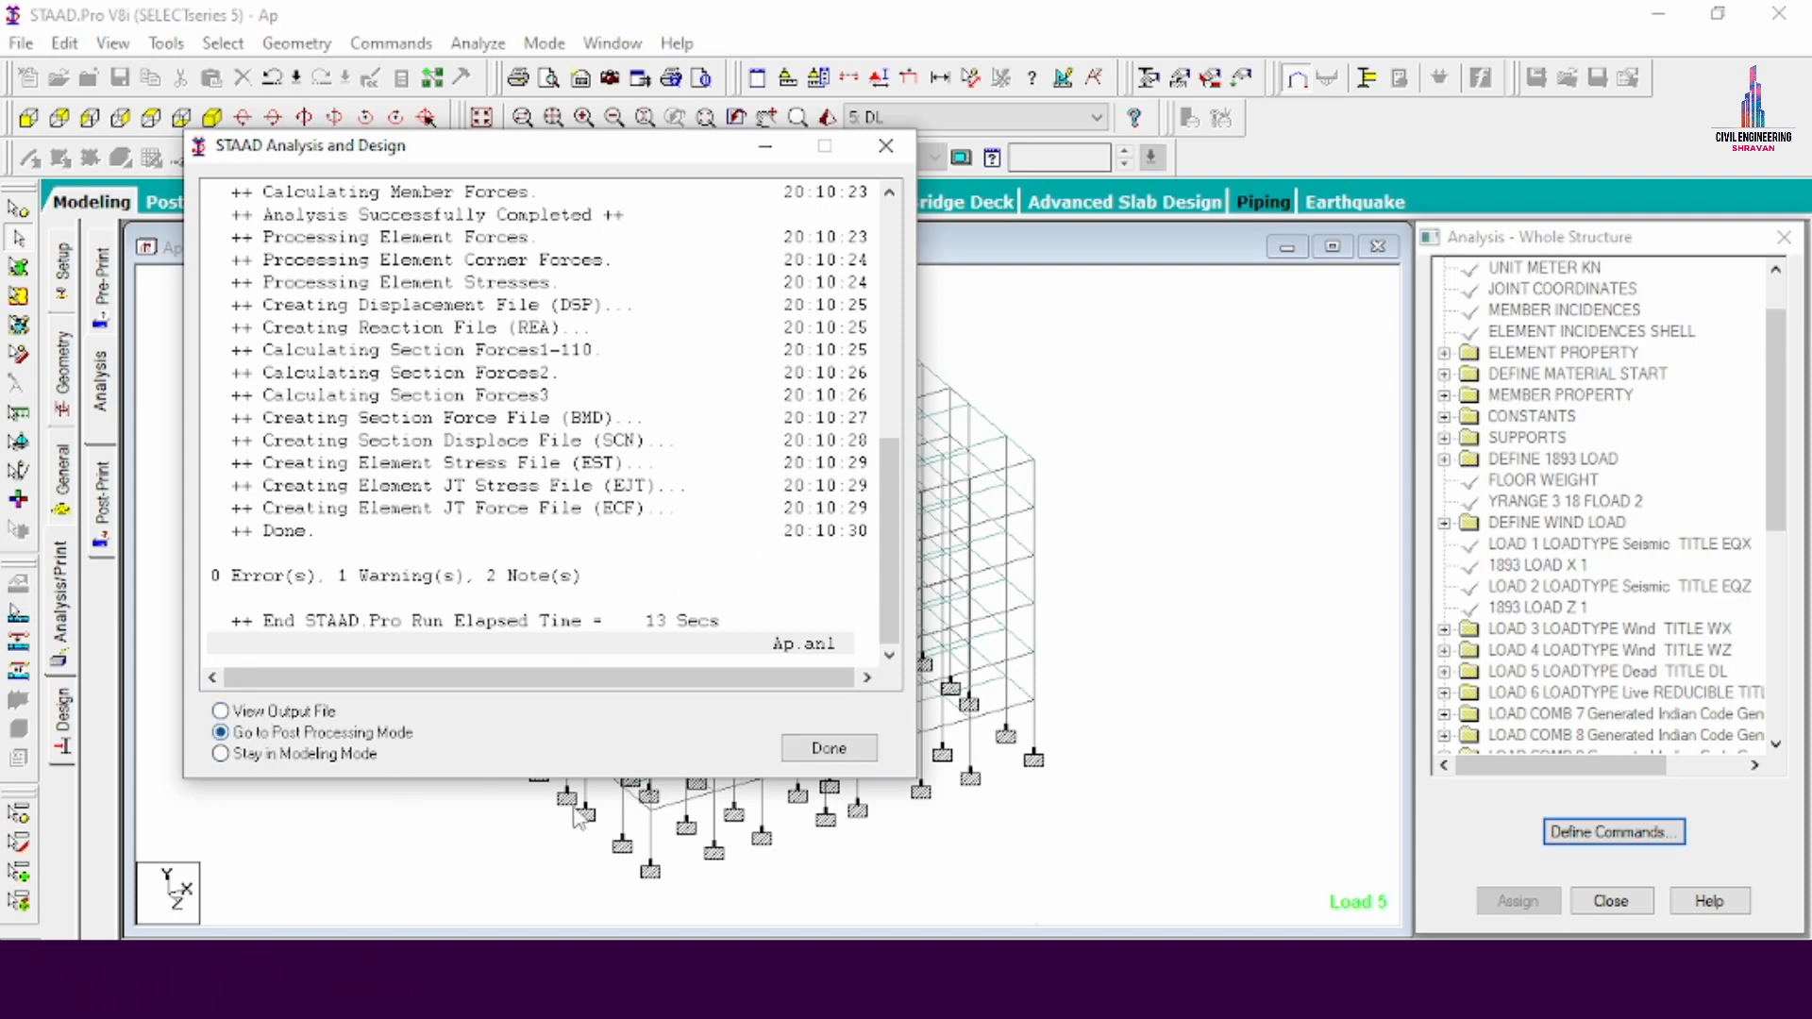
pyautogui.click(812, 753)
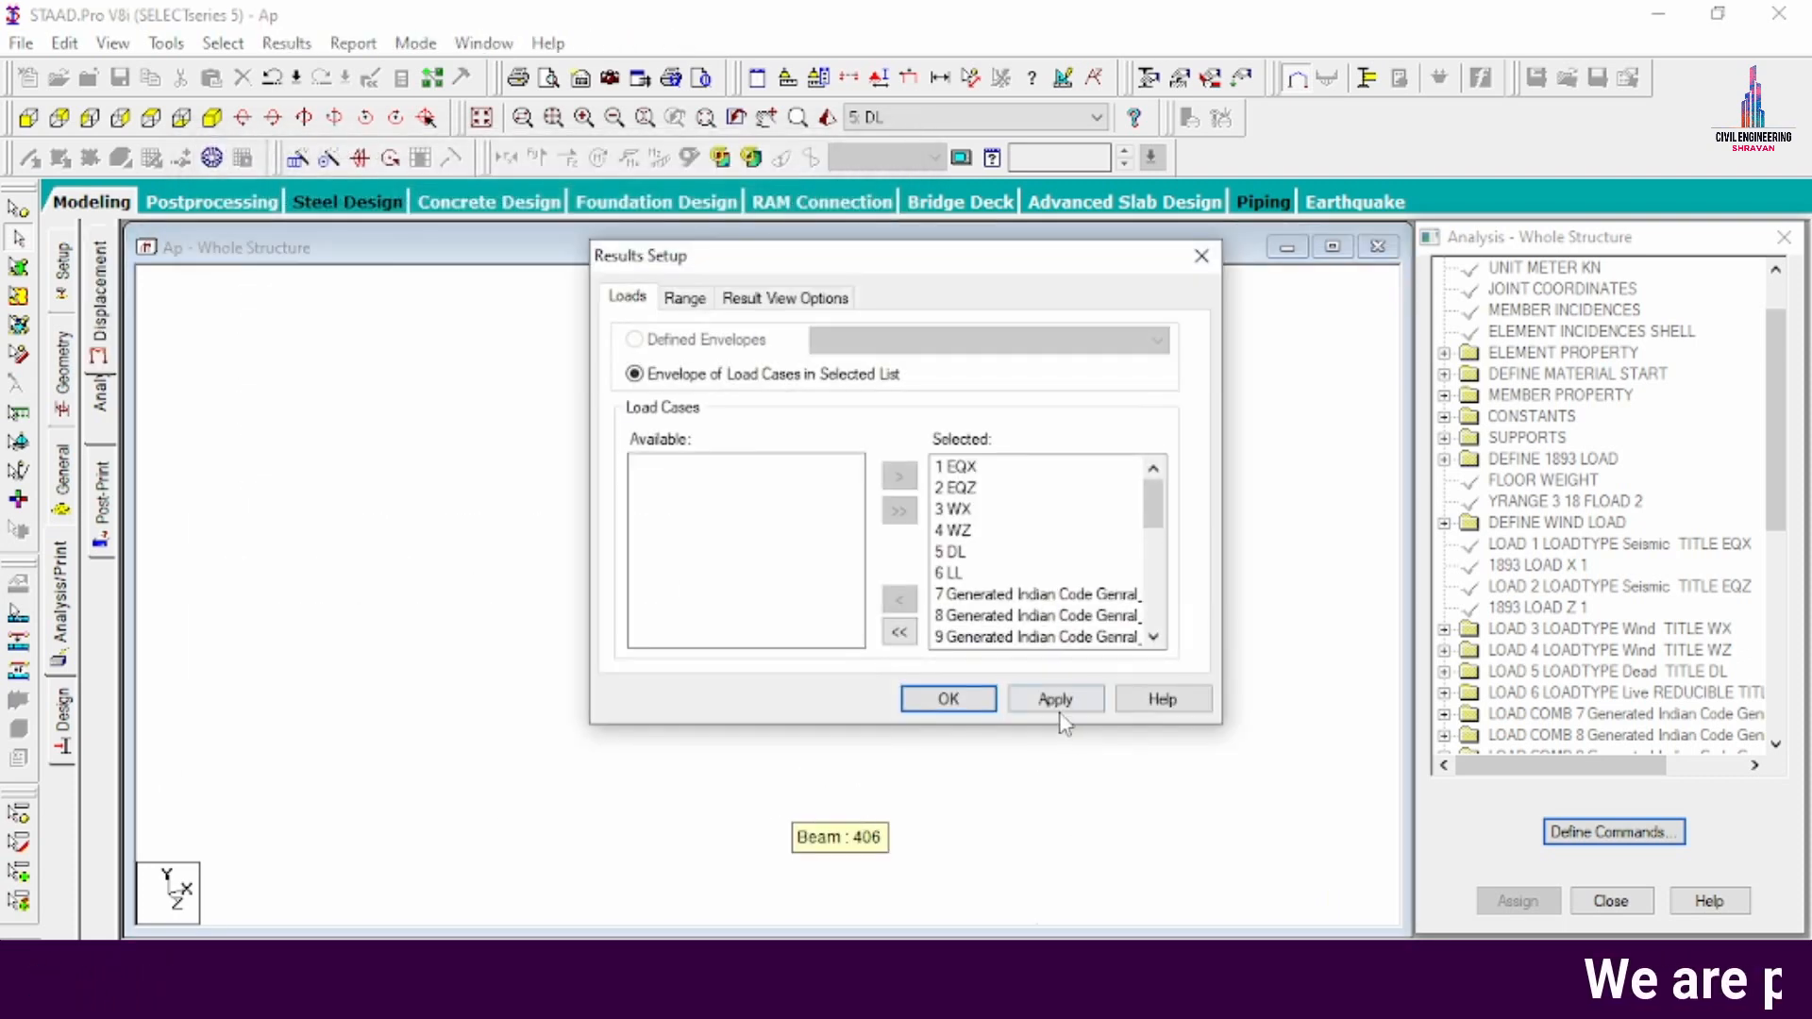
pyautogui.click(1057, 704)
pyautogui.click(946, 698)
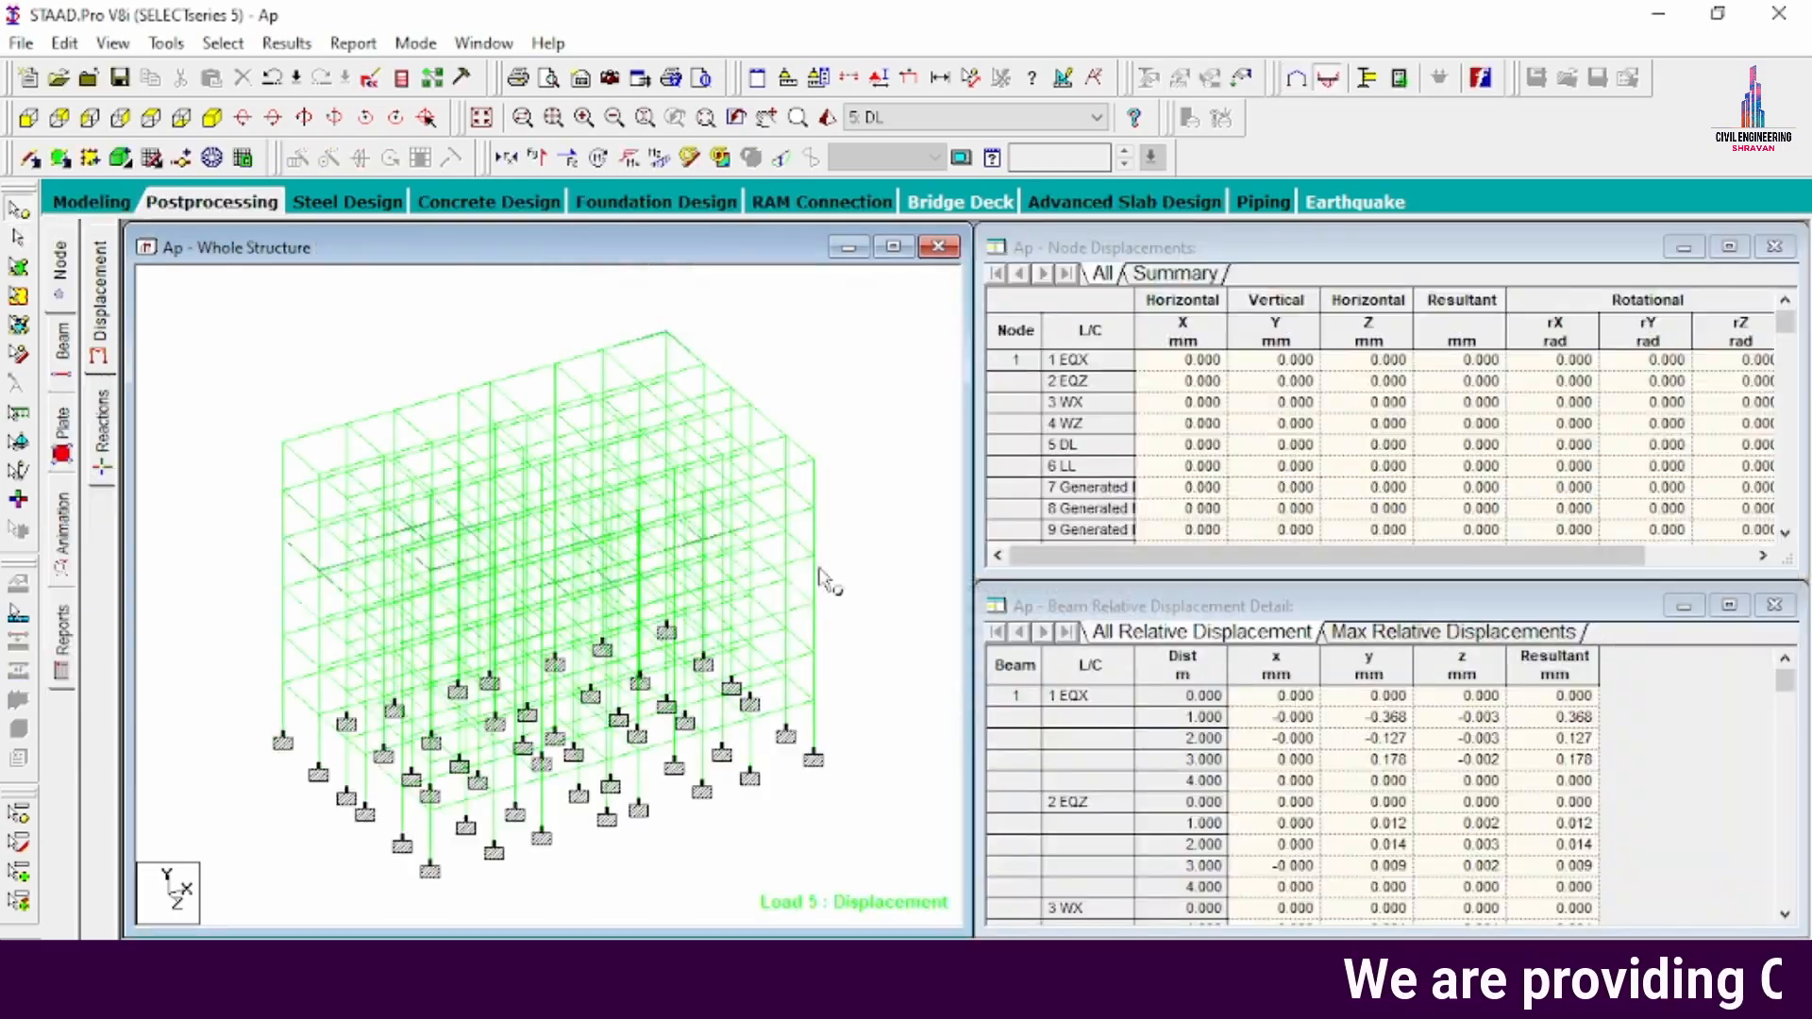
# - Maximize the structure view, hide the displacement display, and inspect the Shear Y diagram for load case DL
pyautogui.click(893, 246)
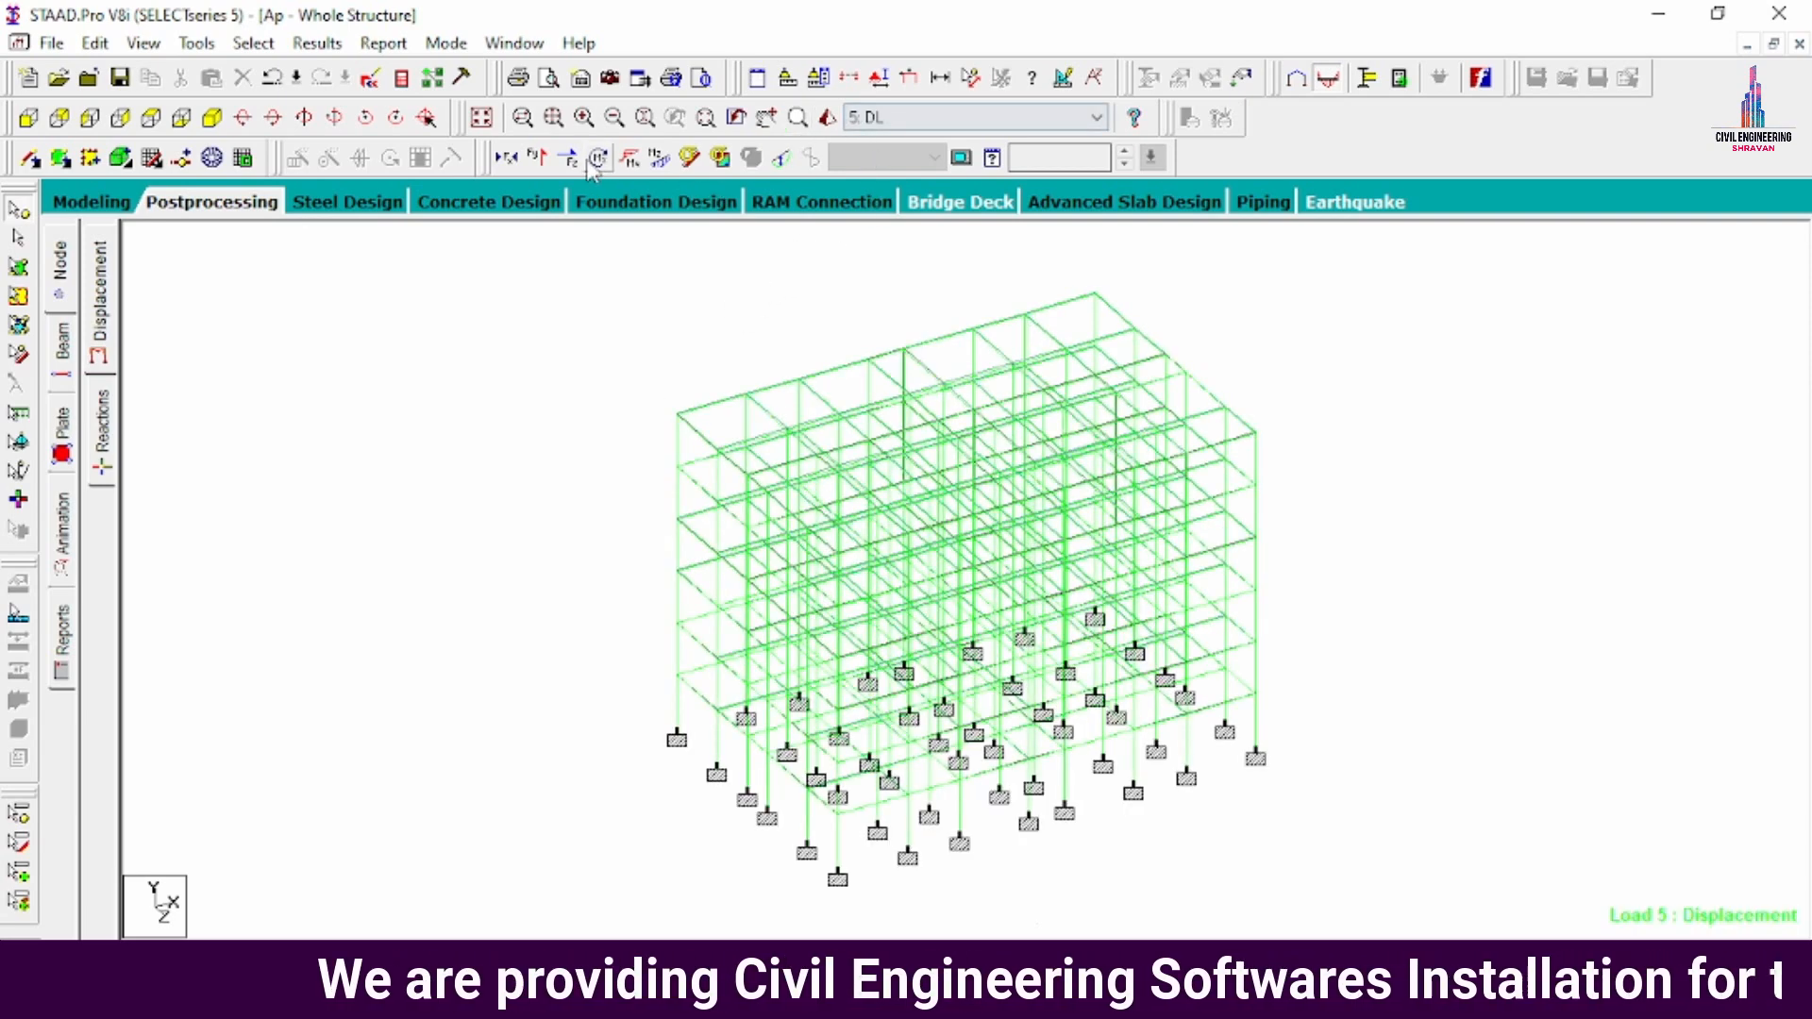
pyautogui.click(782, 162)
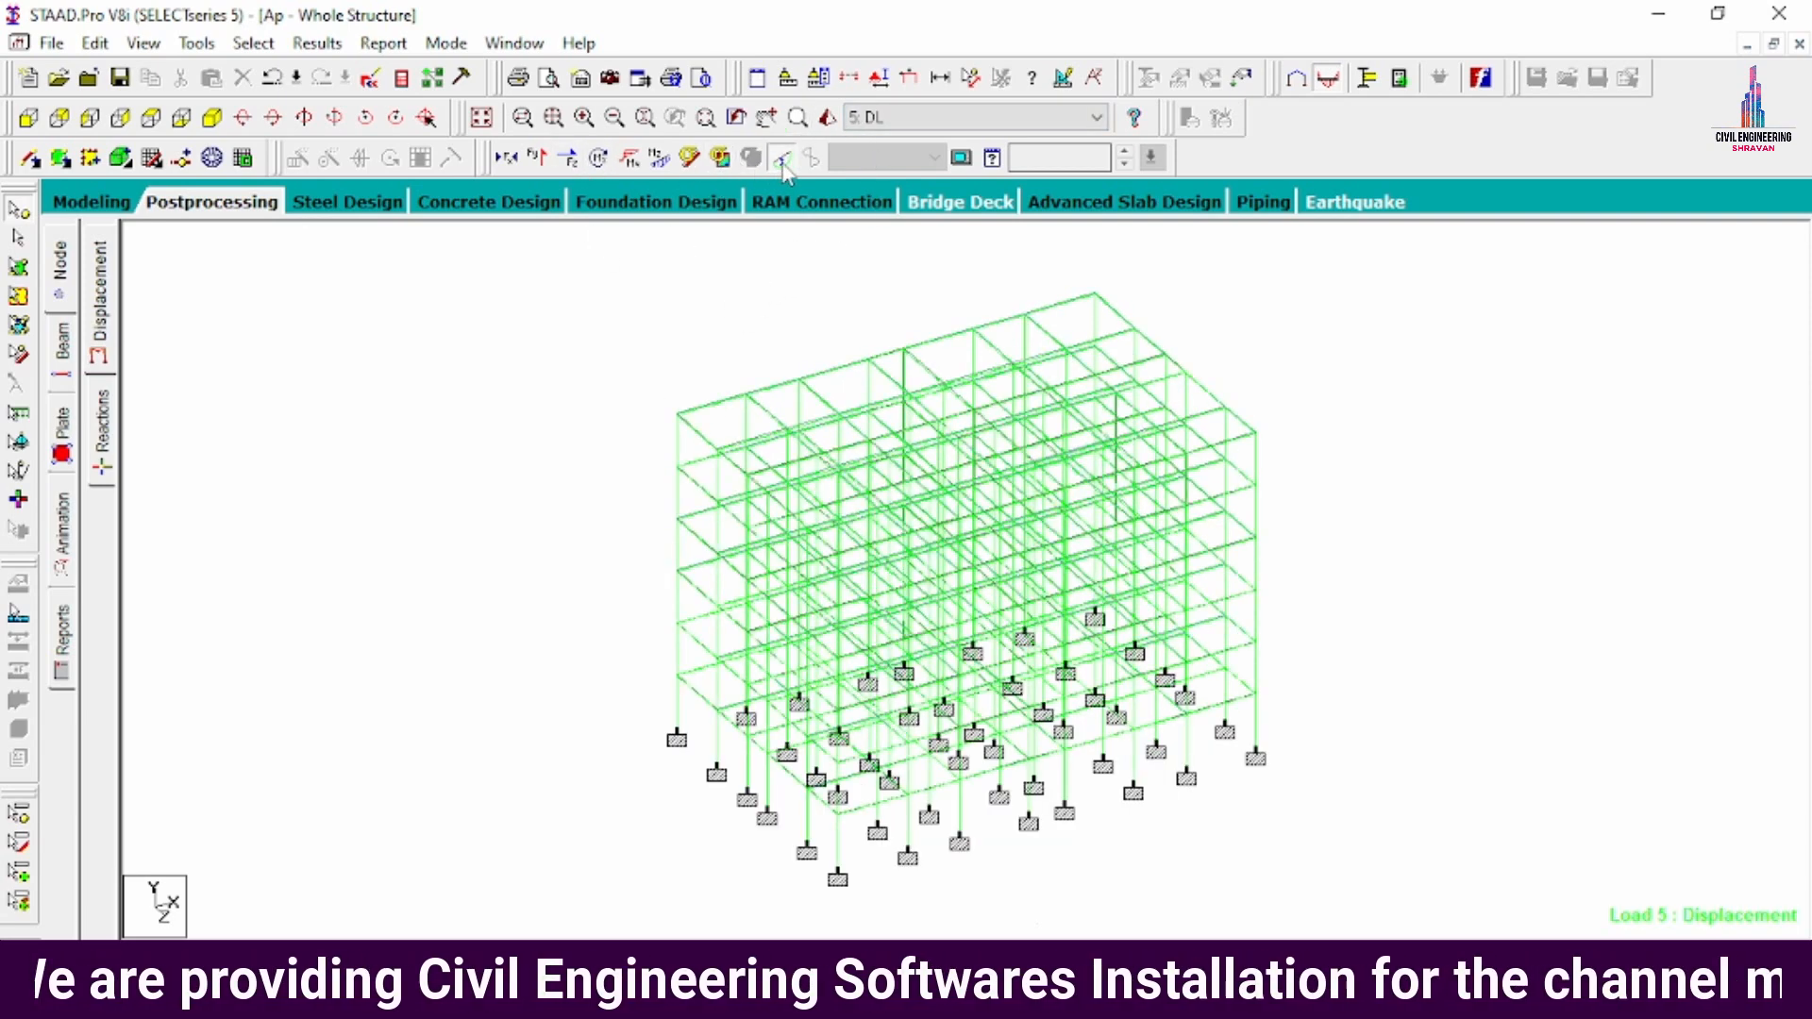
pyautogui.click(781, 162)
pyautogui.click(538, 159)
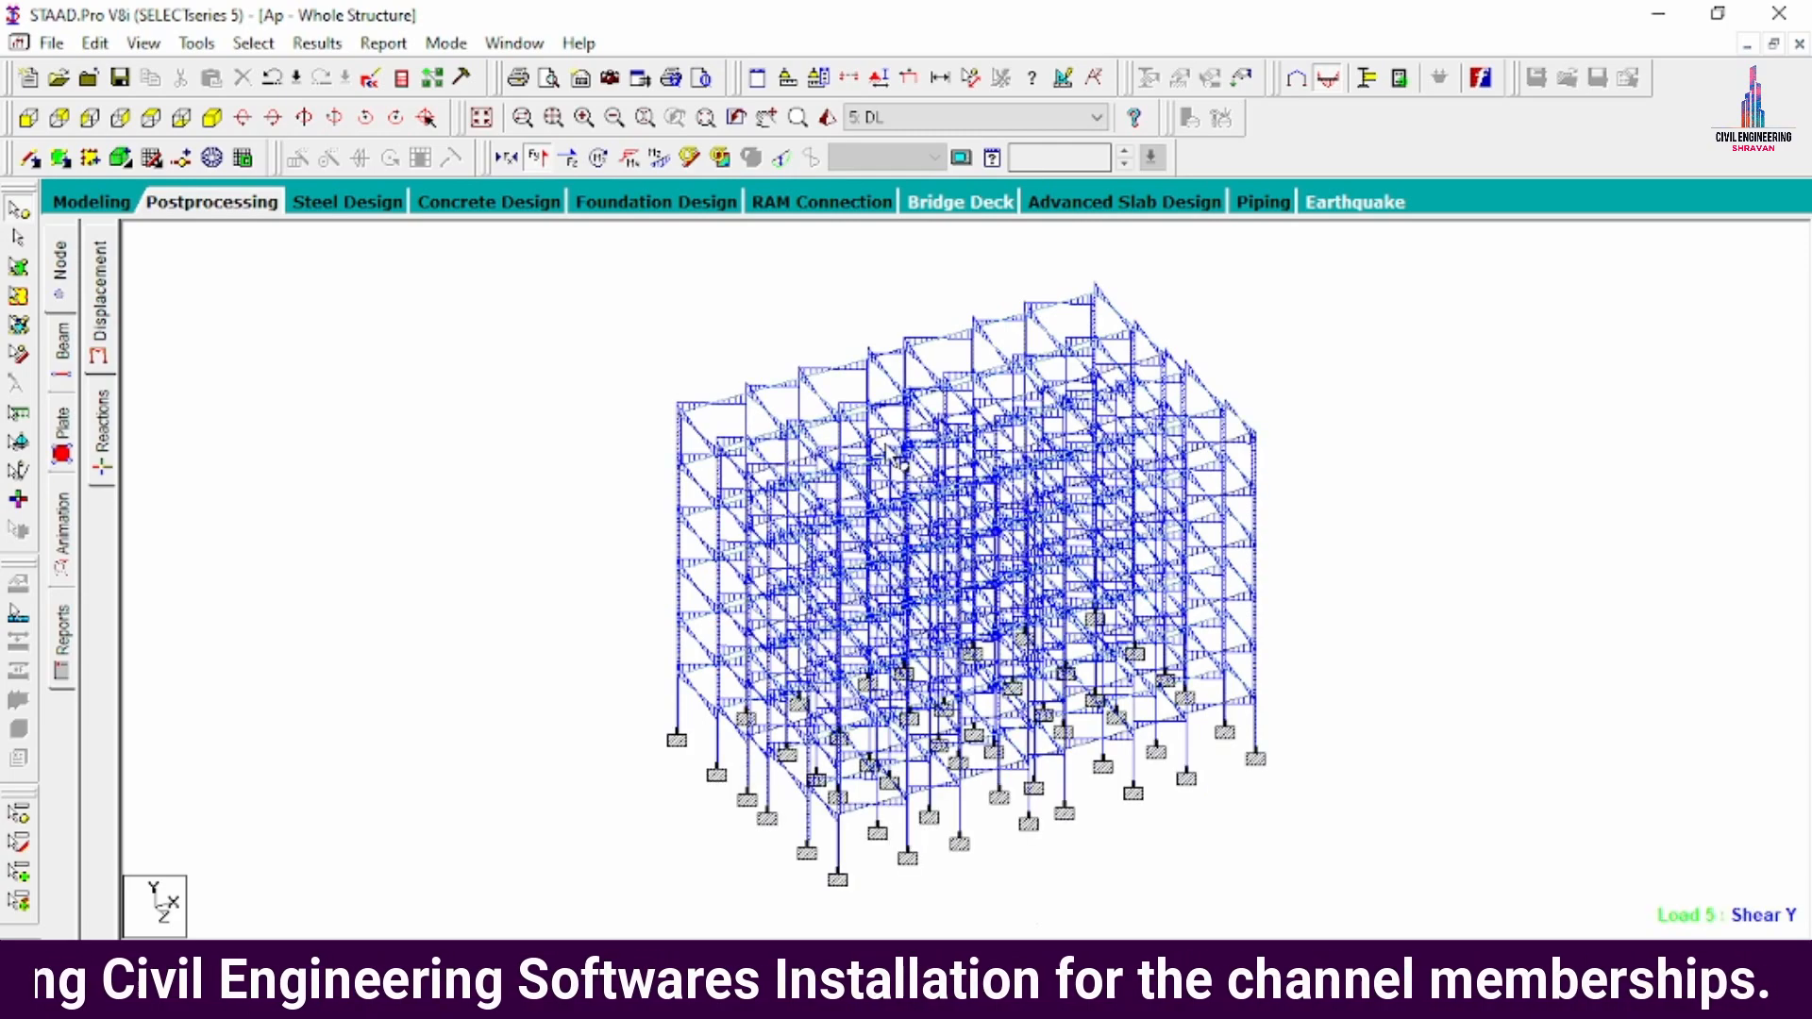
pyautogui.scroll(3, 585, 385)
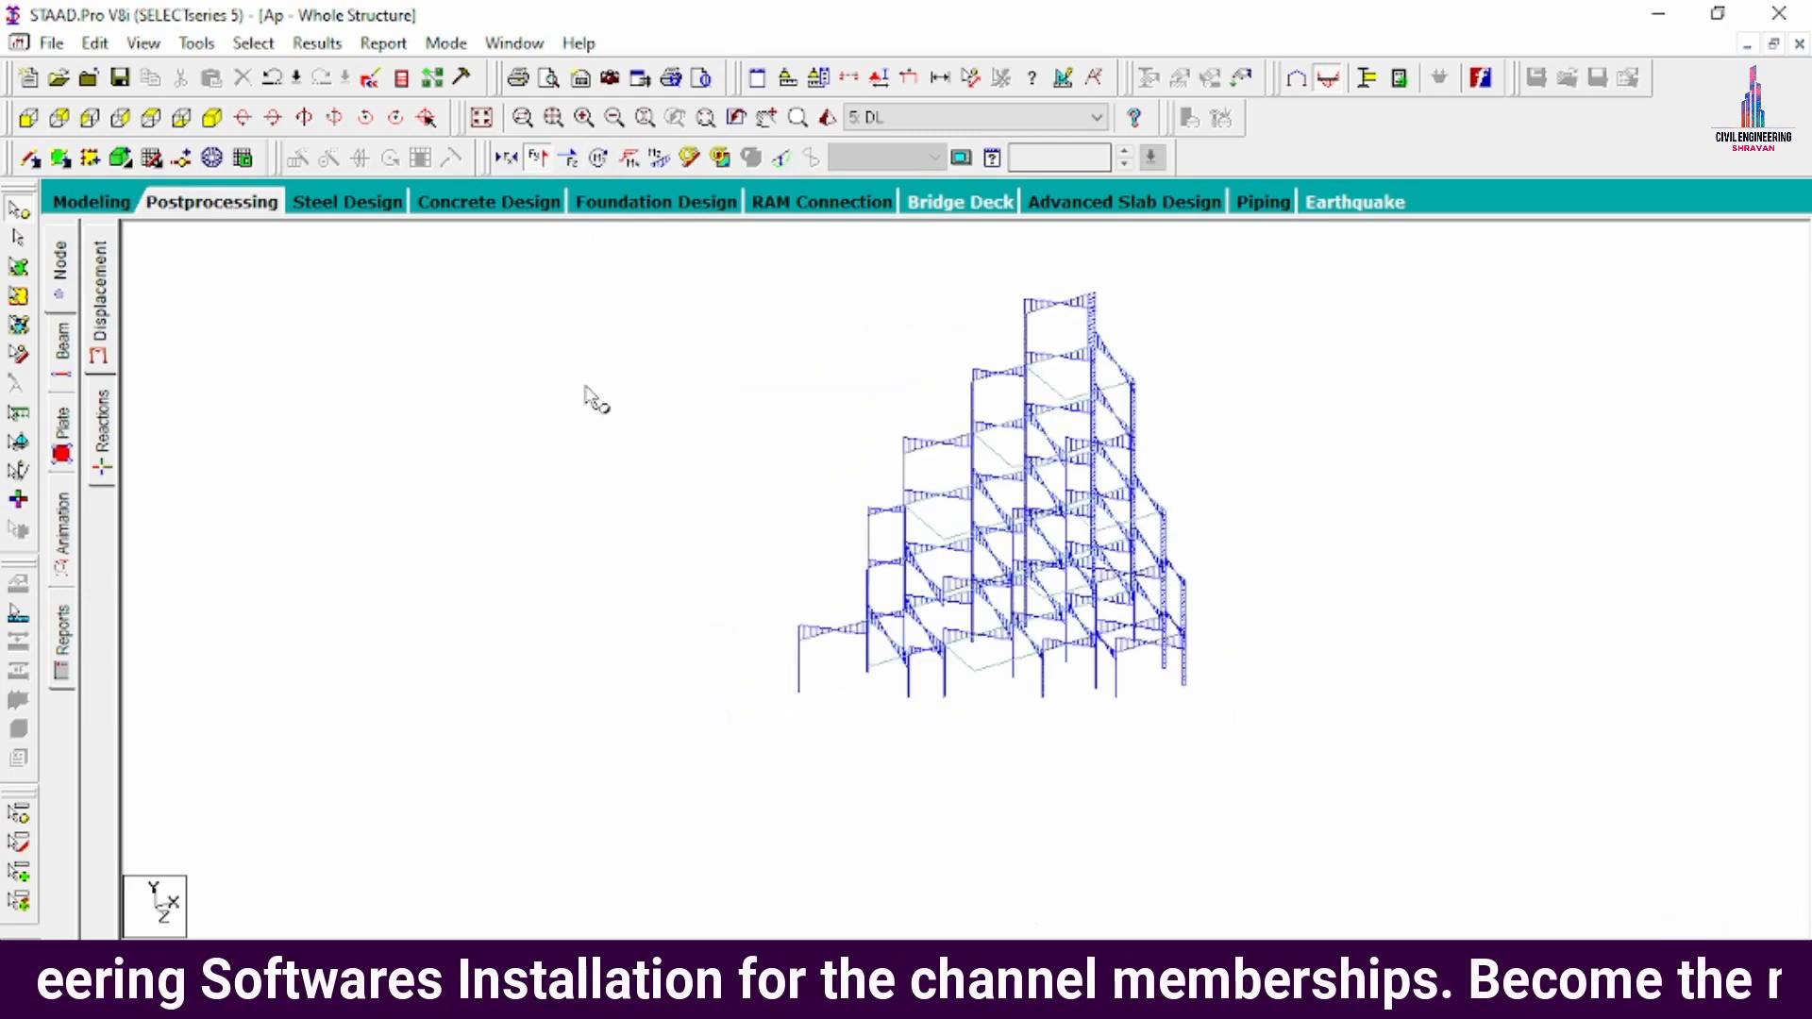
pyautogui.click(538, 158)
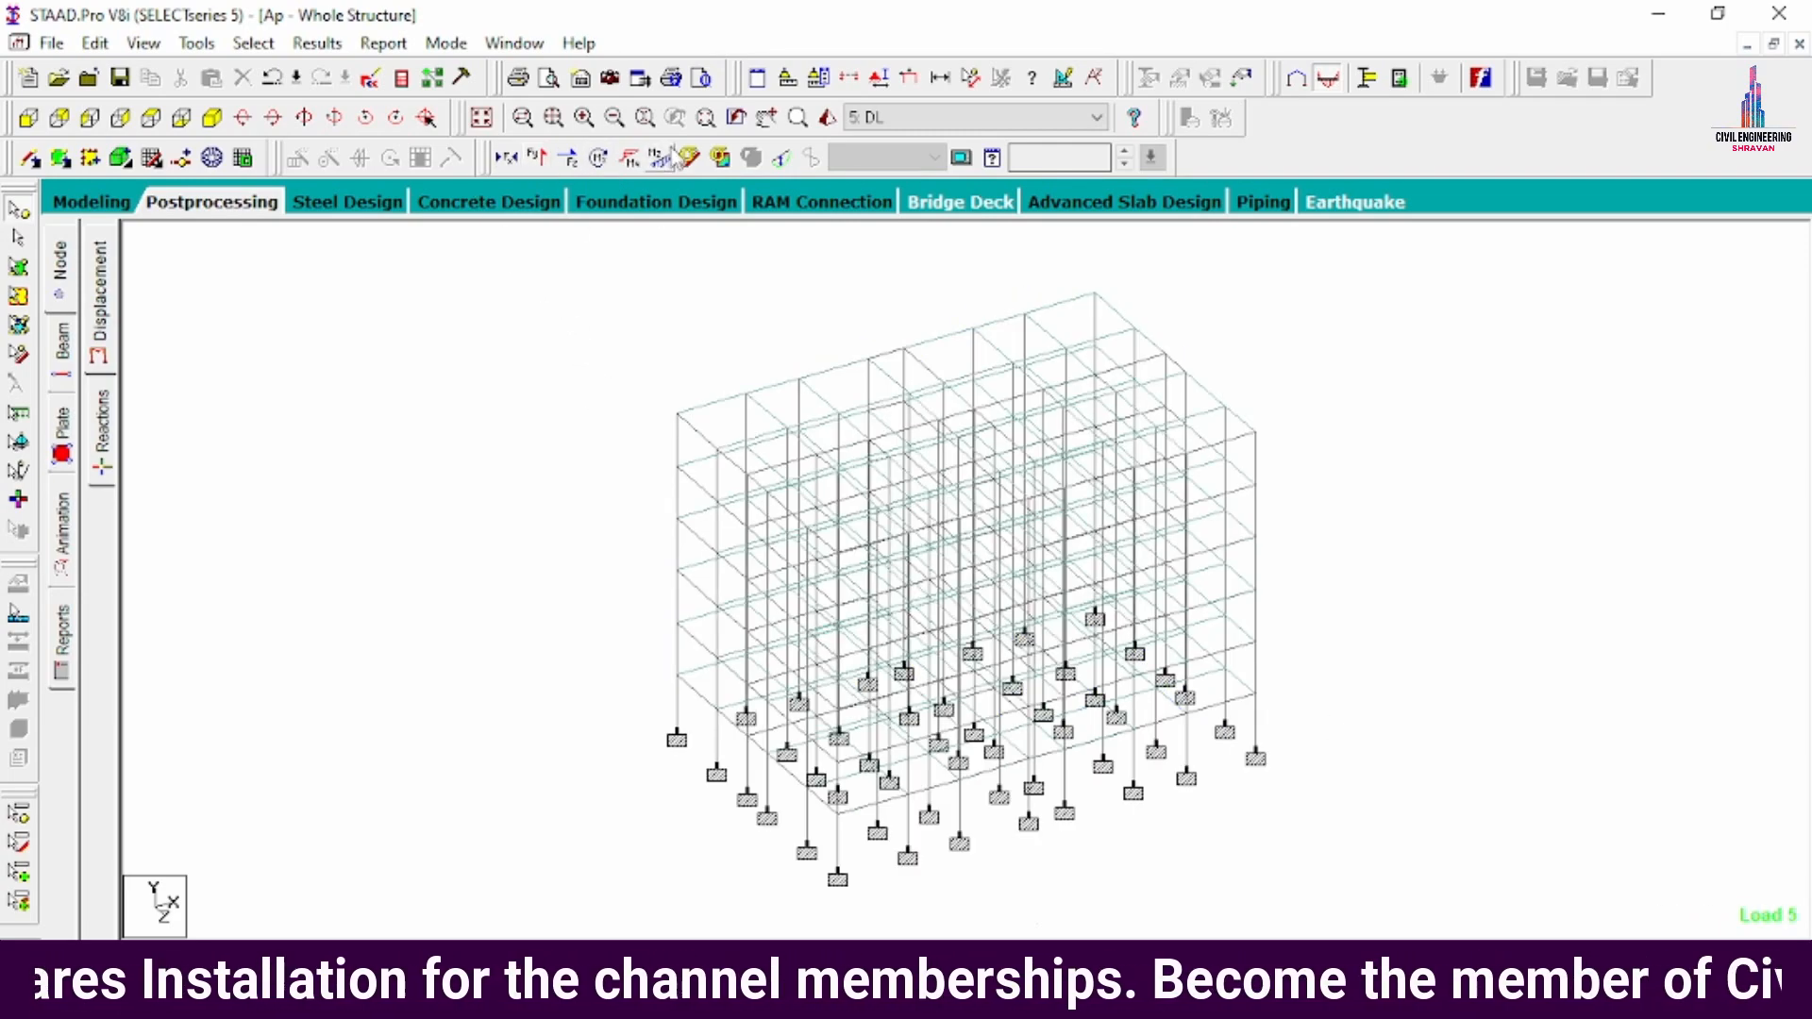
# - Inspect the bending moment Z diagram of the whole frame for load case DL
pyautogui.click(660, 157)
pyautogui.scroll(2, 814, 476)
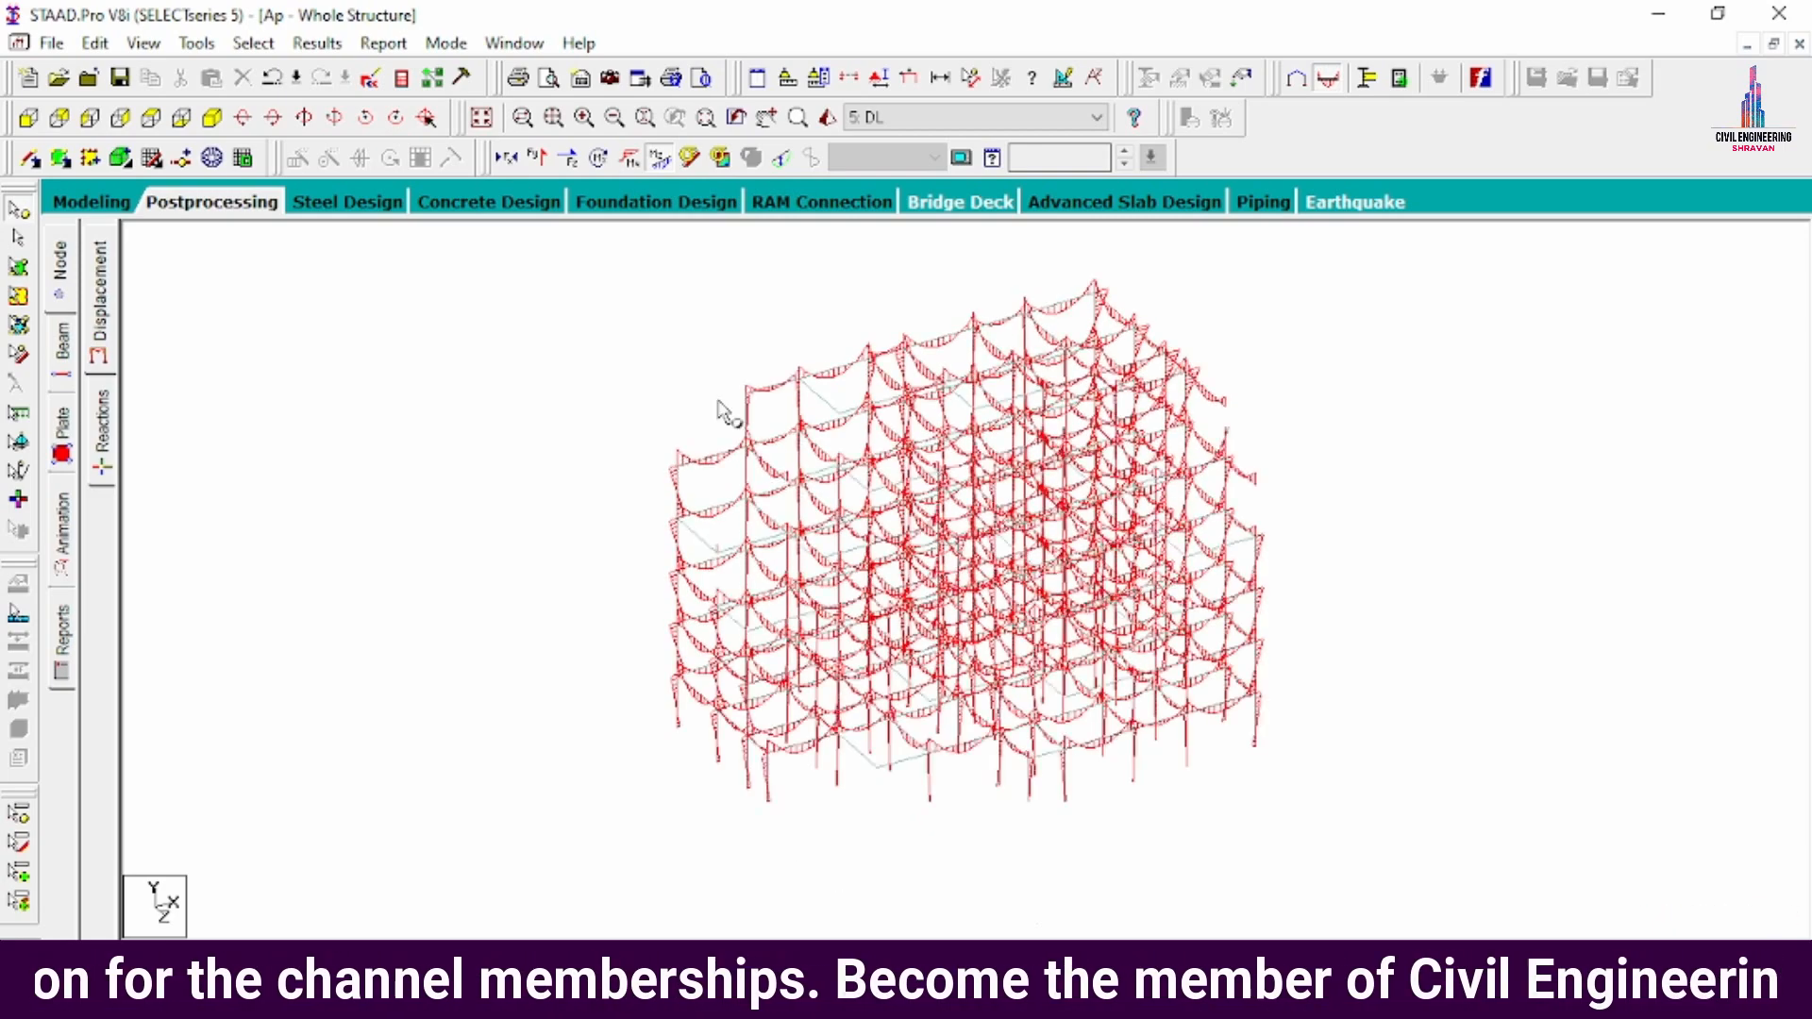
pyautogui.click(660, 158)
# - Display the Max Absolute plate stress contour for load case DL with normal fill
pyautogui.click(61, 430)
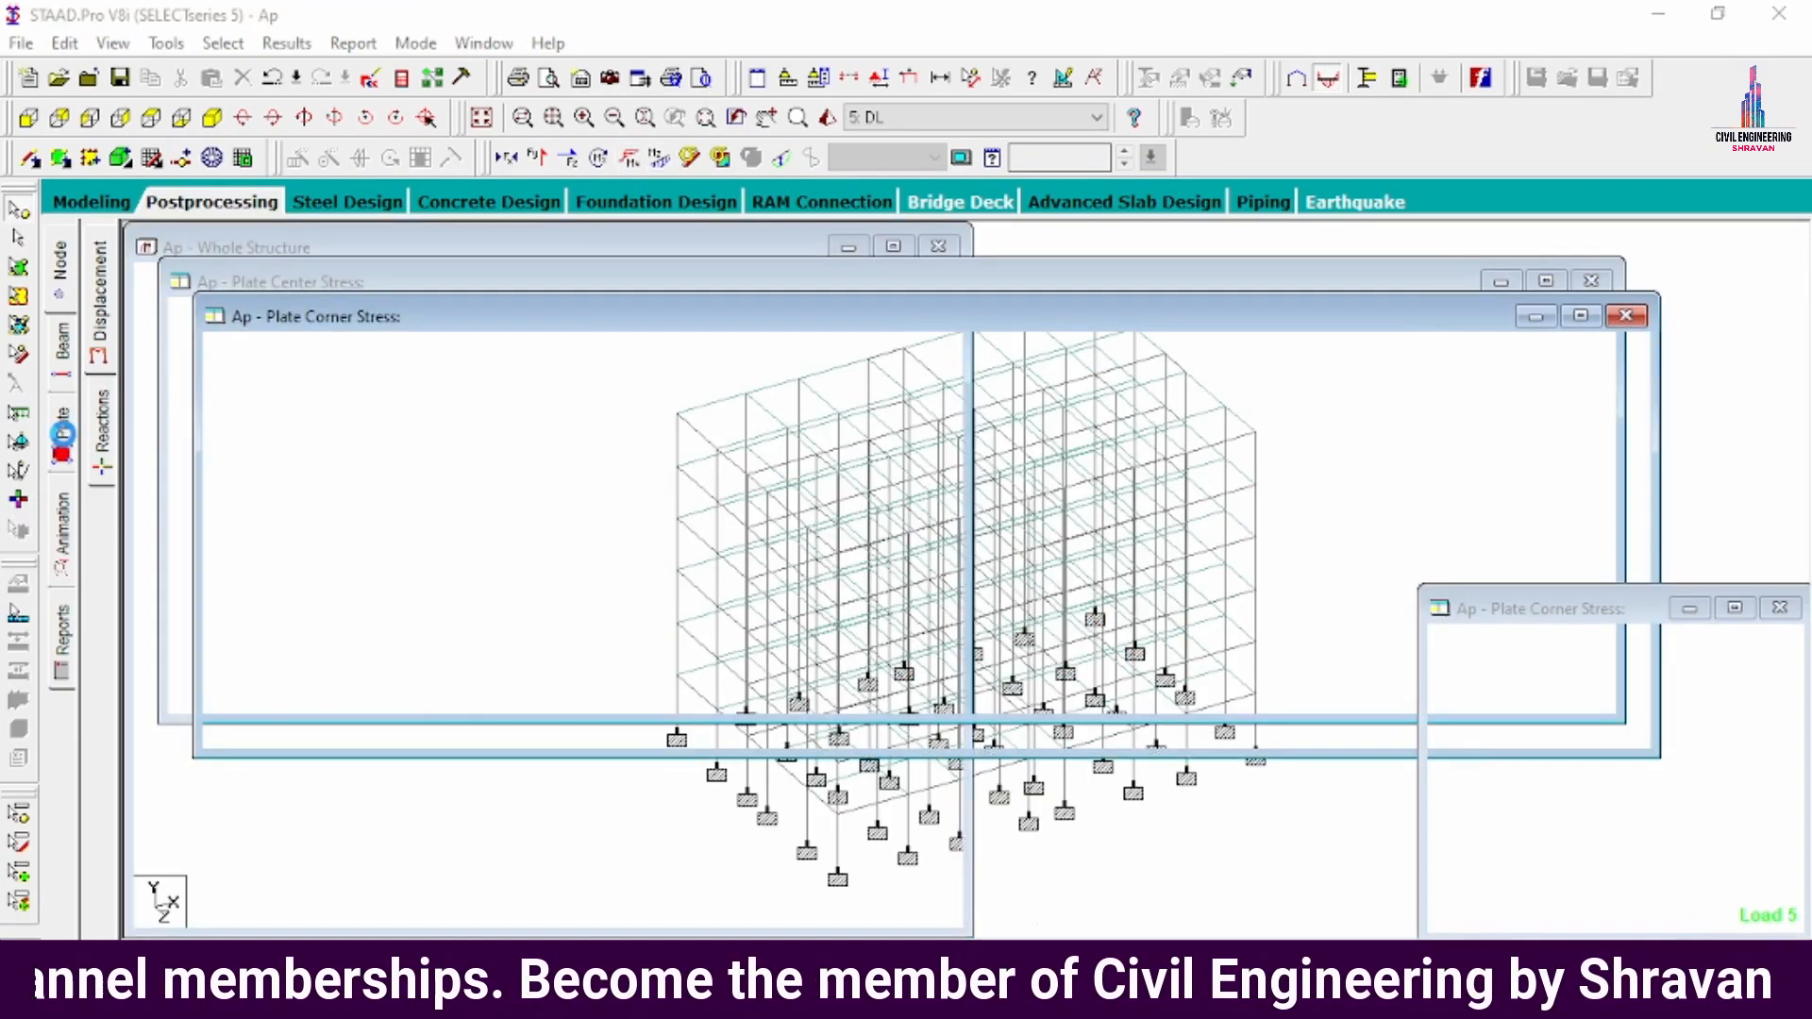
pyautogui.click(731, 236)
pyautogui.click(759, 283)
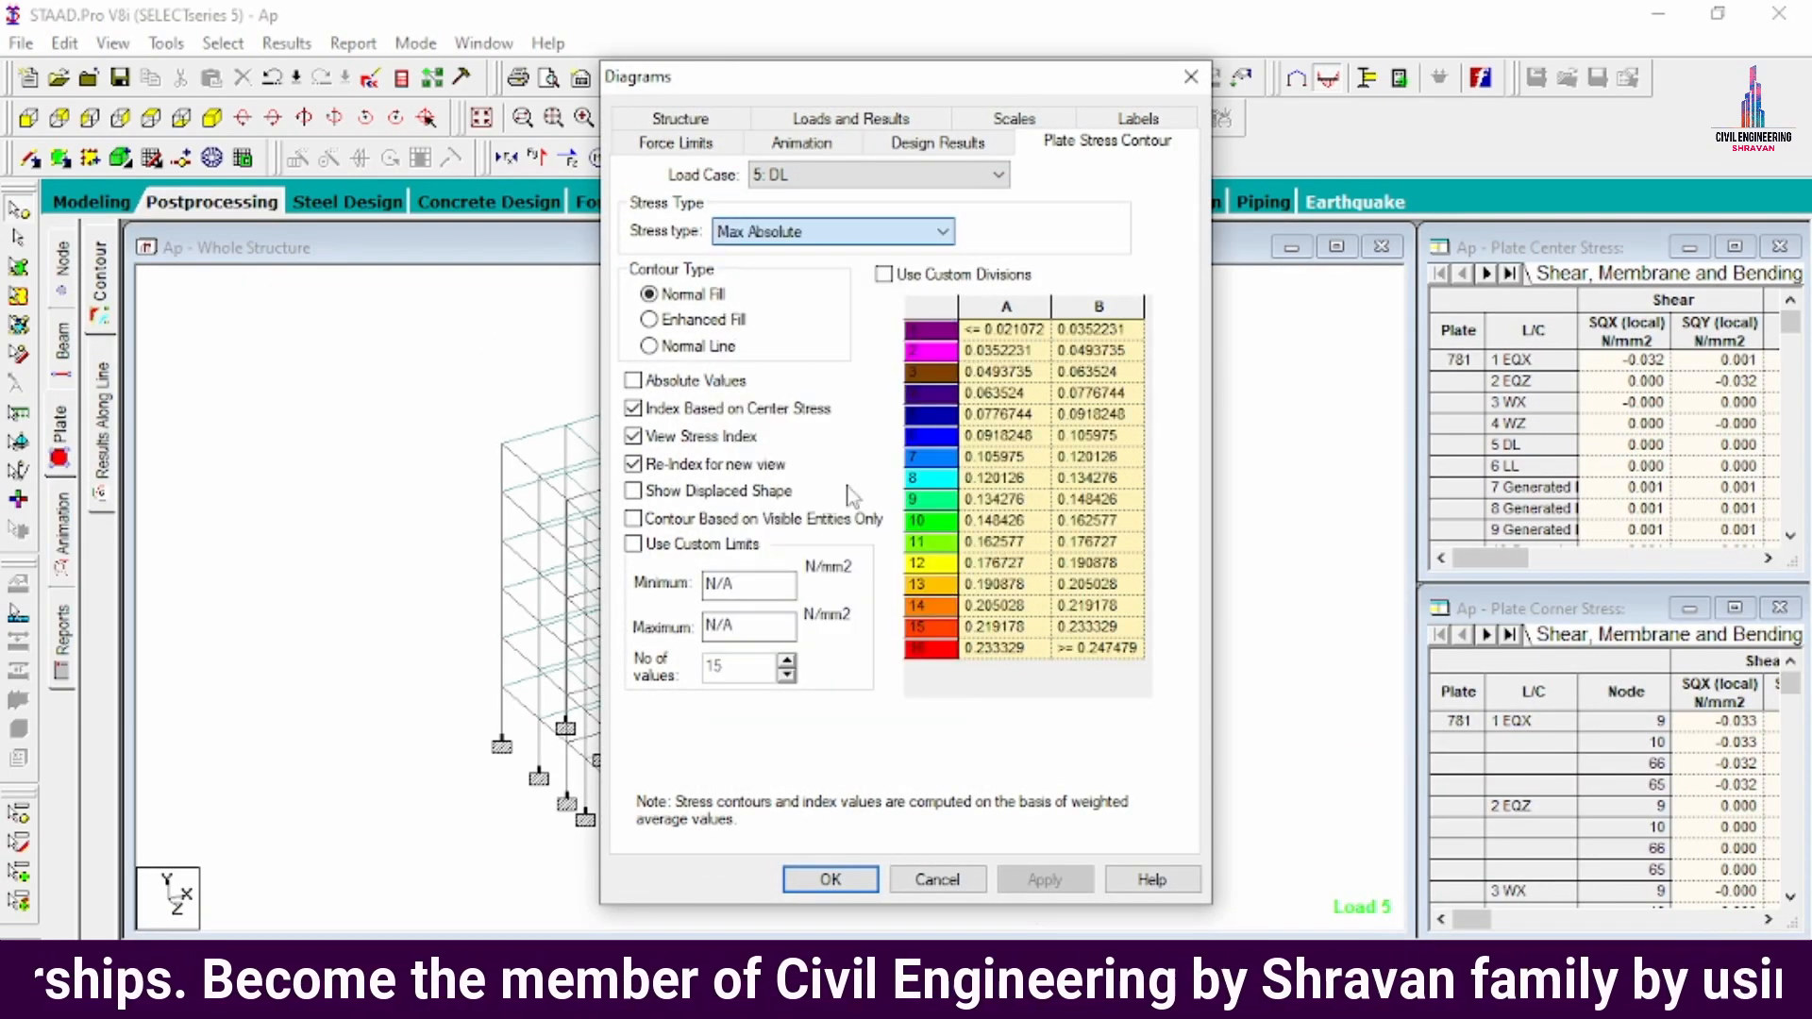
pyautogui.click(1038, 880)
pyautogui.click(830, 880)
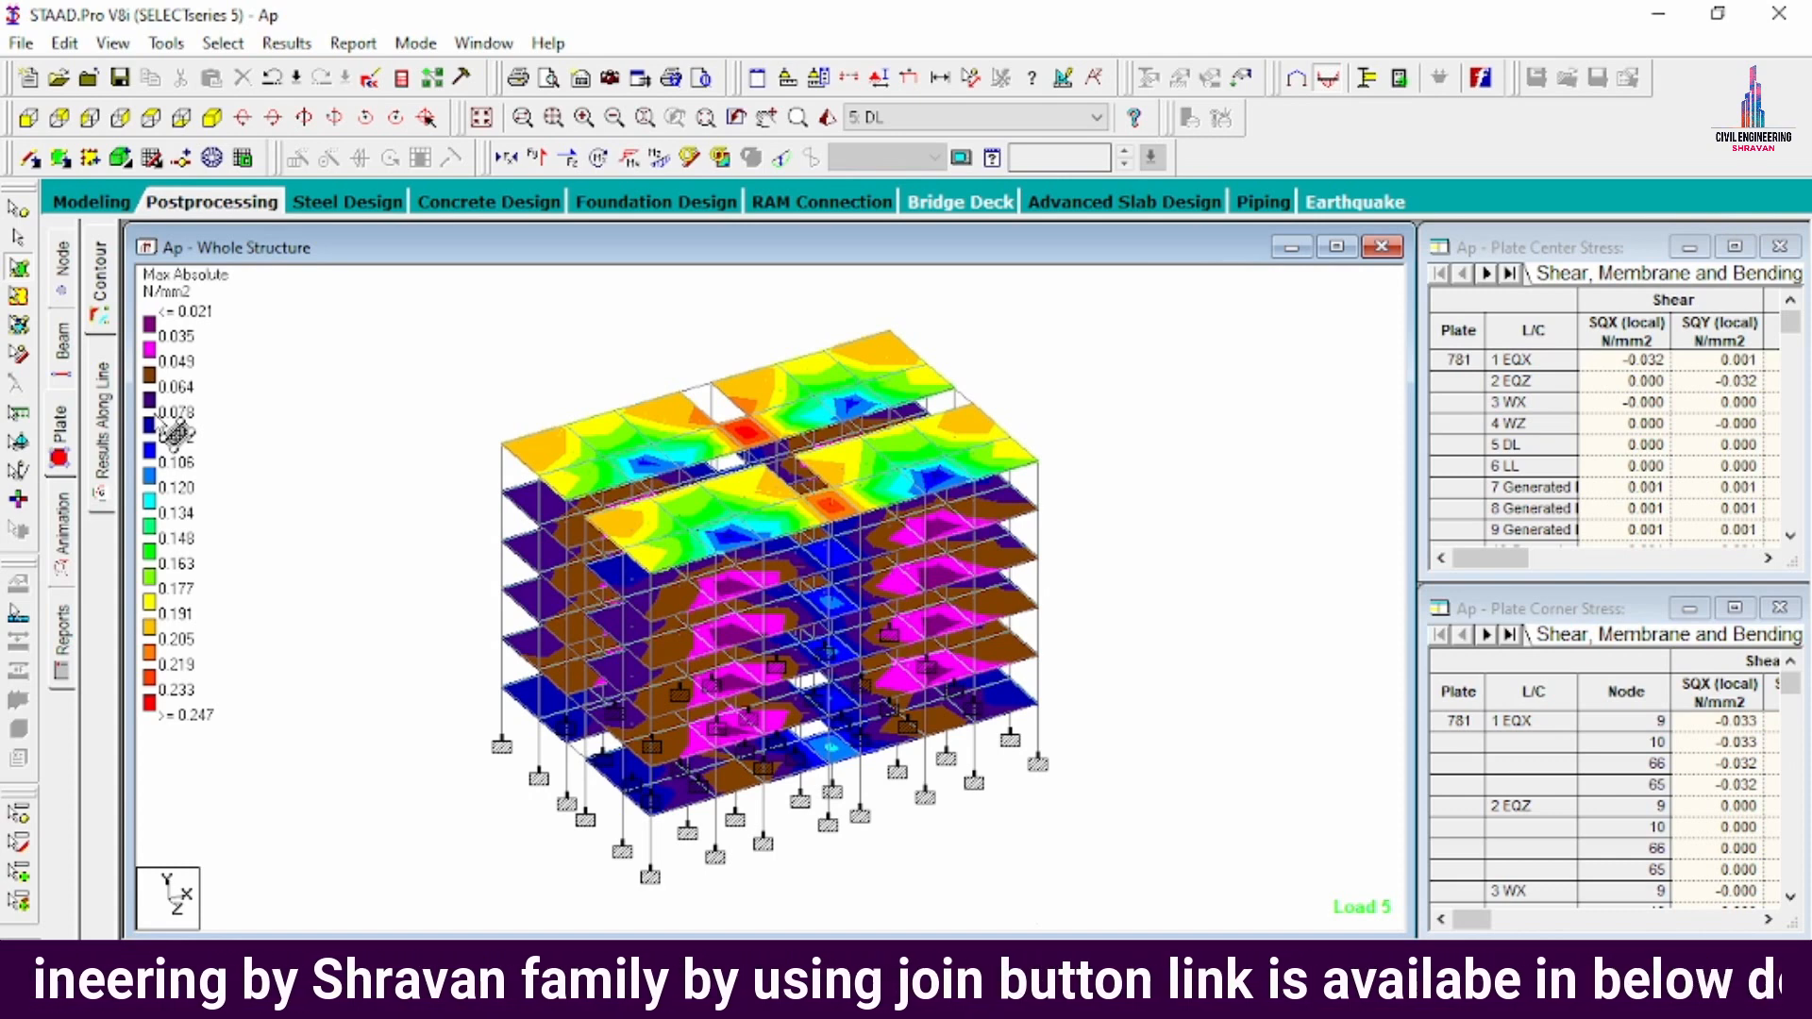
# - Return to modeling mode, open the concrete design settings and set the current code to IS456
pyautogui.click(92, 202)
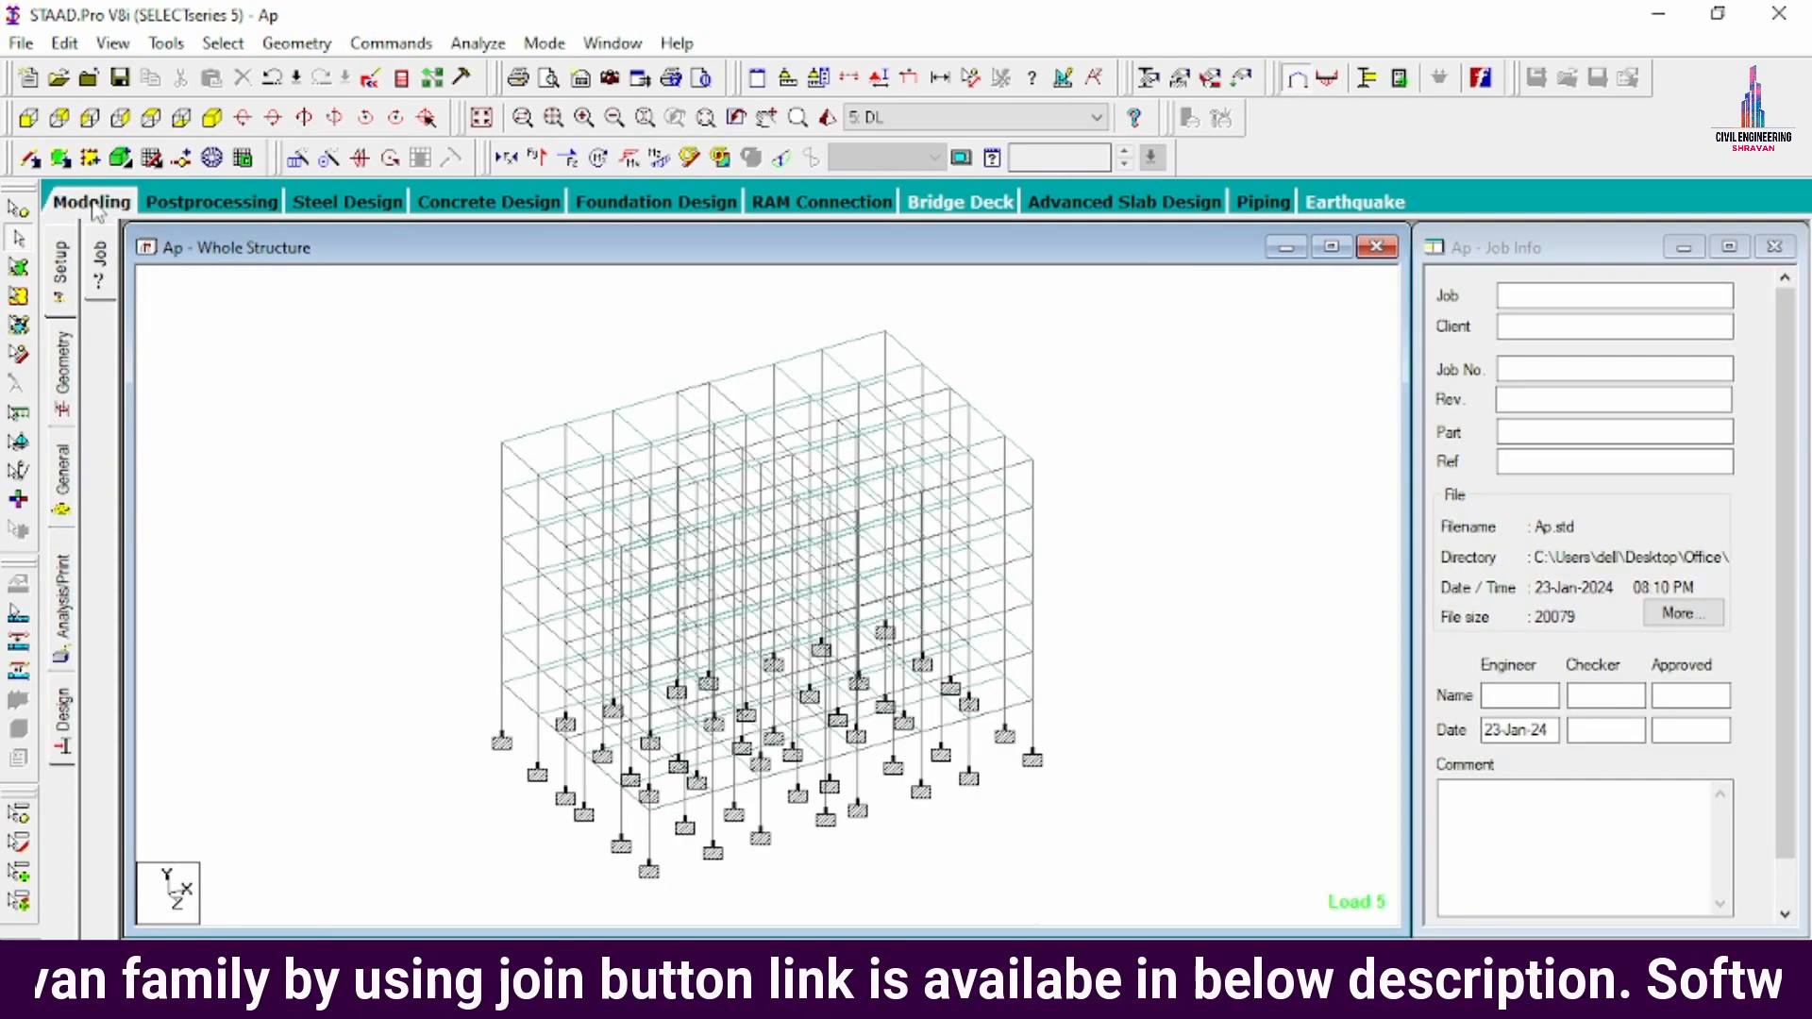
pyautogui.click(62, 727)
pyautogui.click(104, 364)
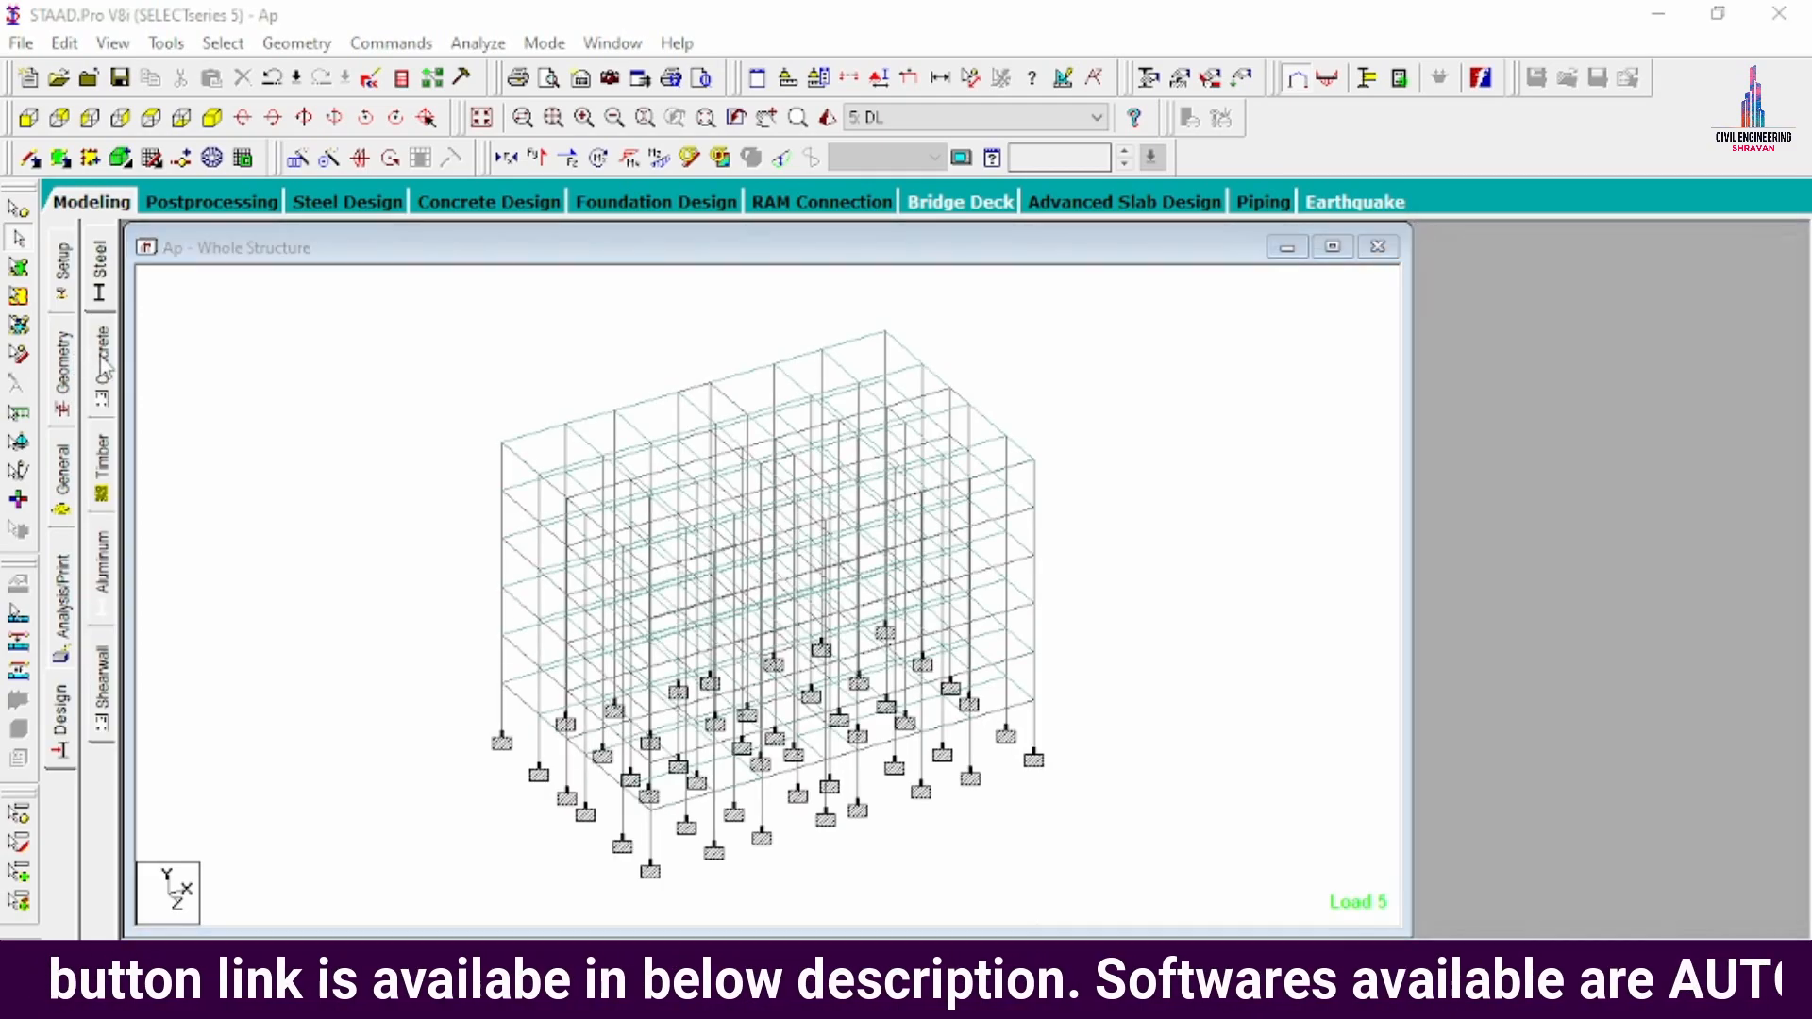
pyautogui.click(1689, 271)
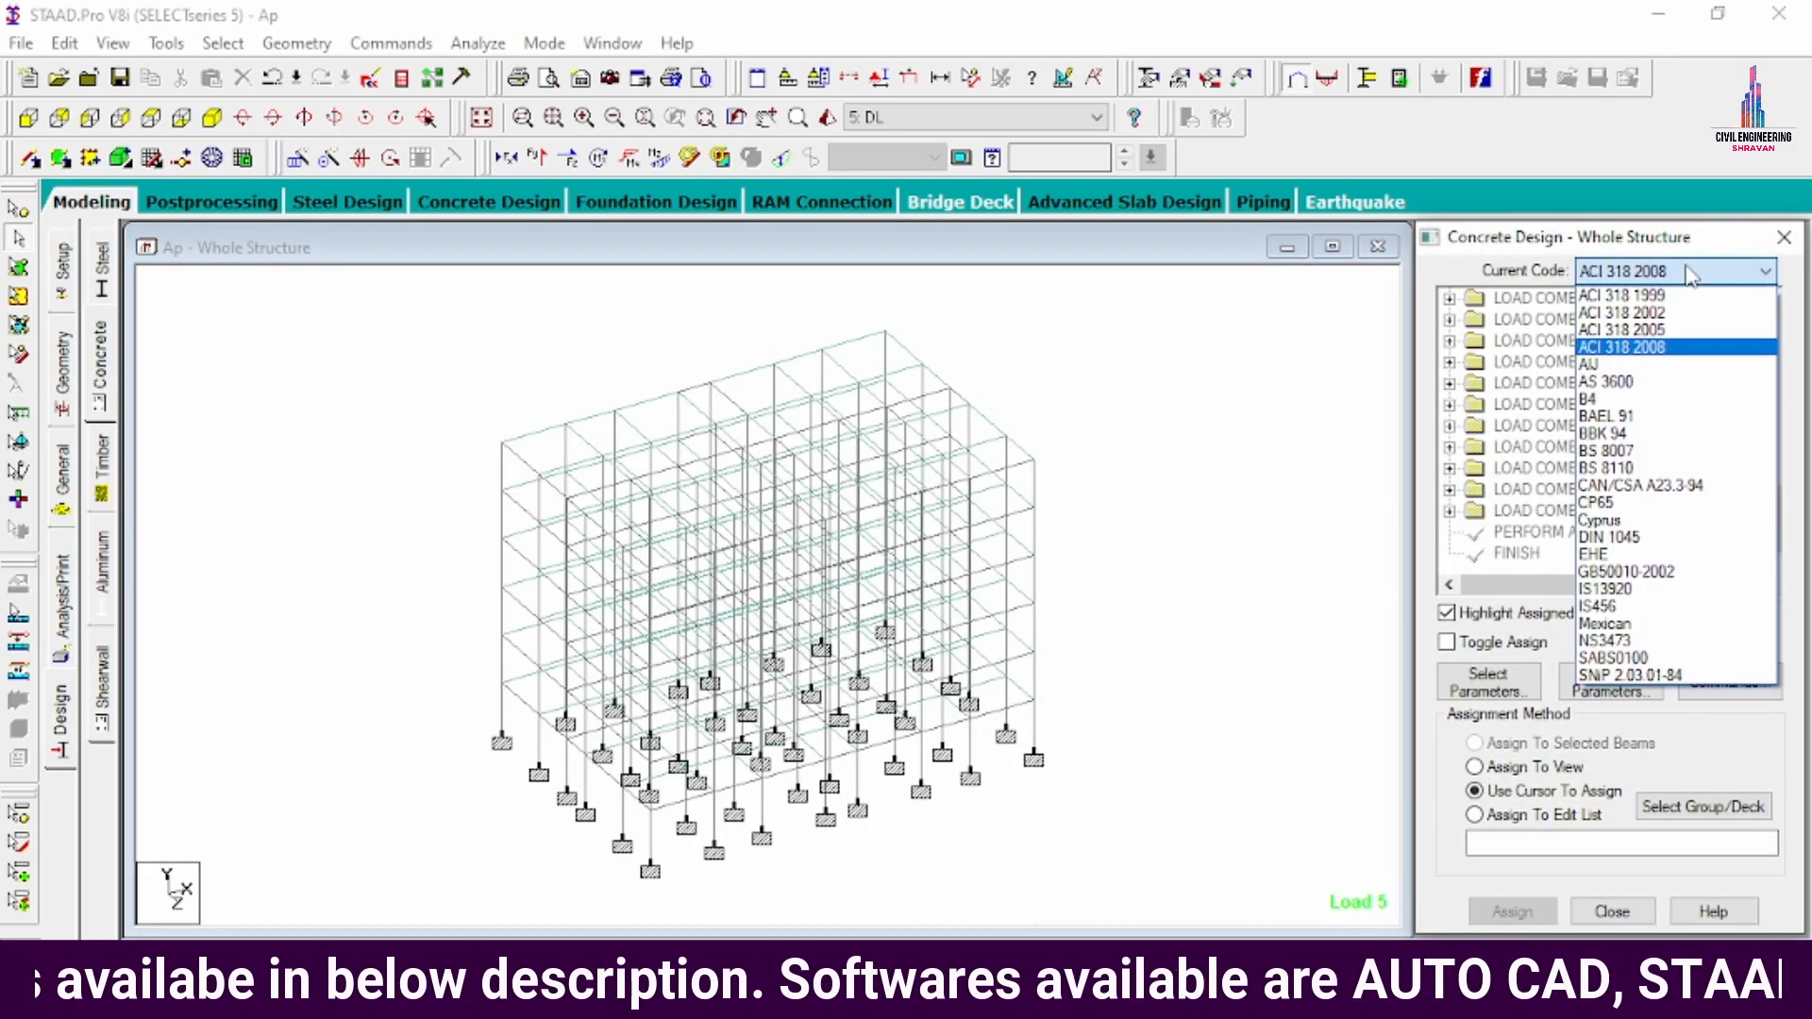
pyautogui.click(1644, 609)
# - Limit the selected design parameters to Fc, Fymain, Fysec, Maxmain and Maxsec
pyautogui.click(1507, 686)
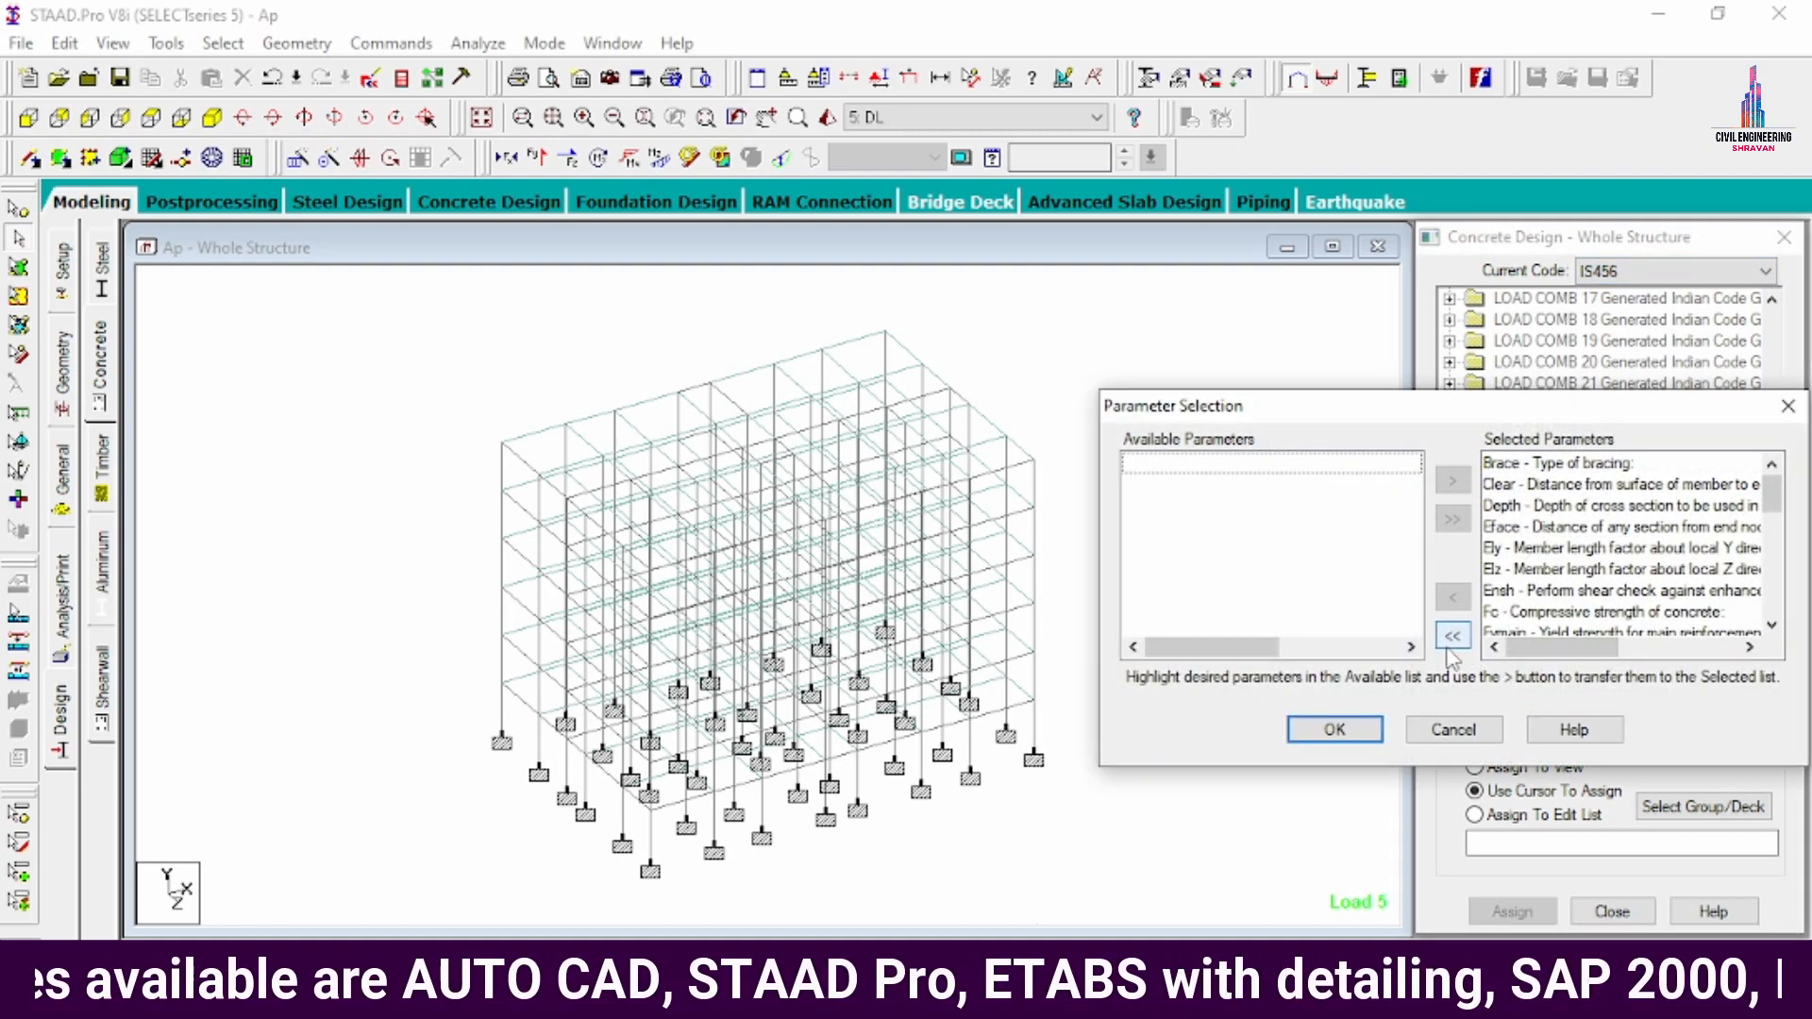
pyautogui.click(1452, 638)
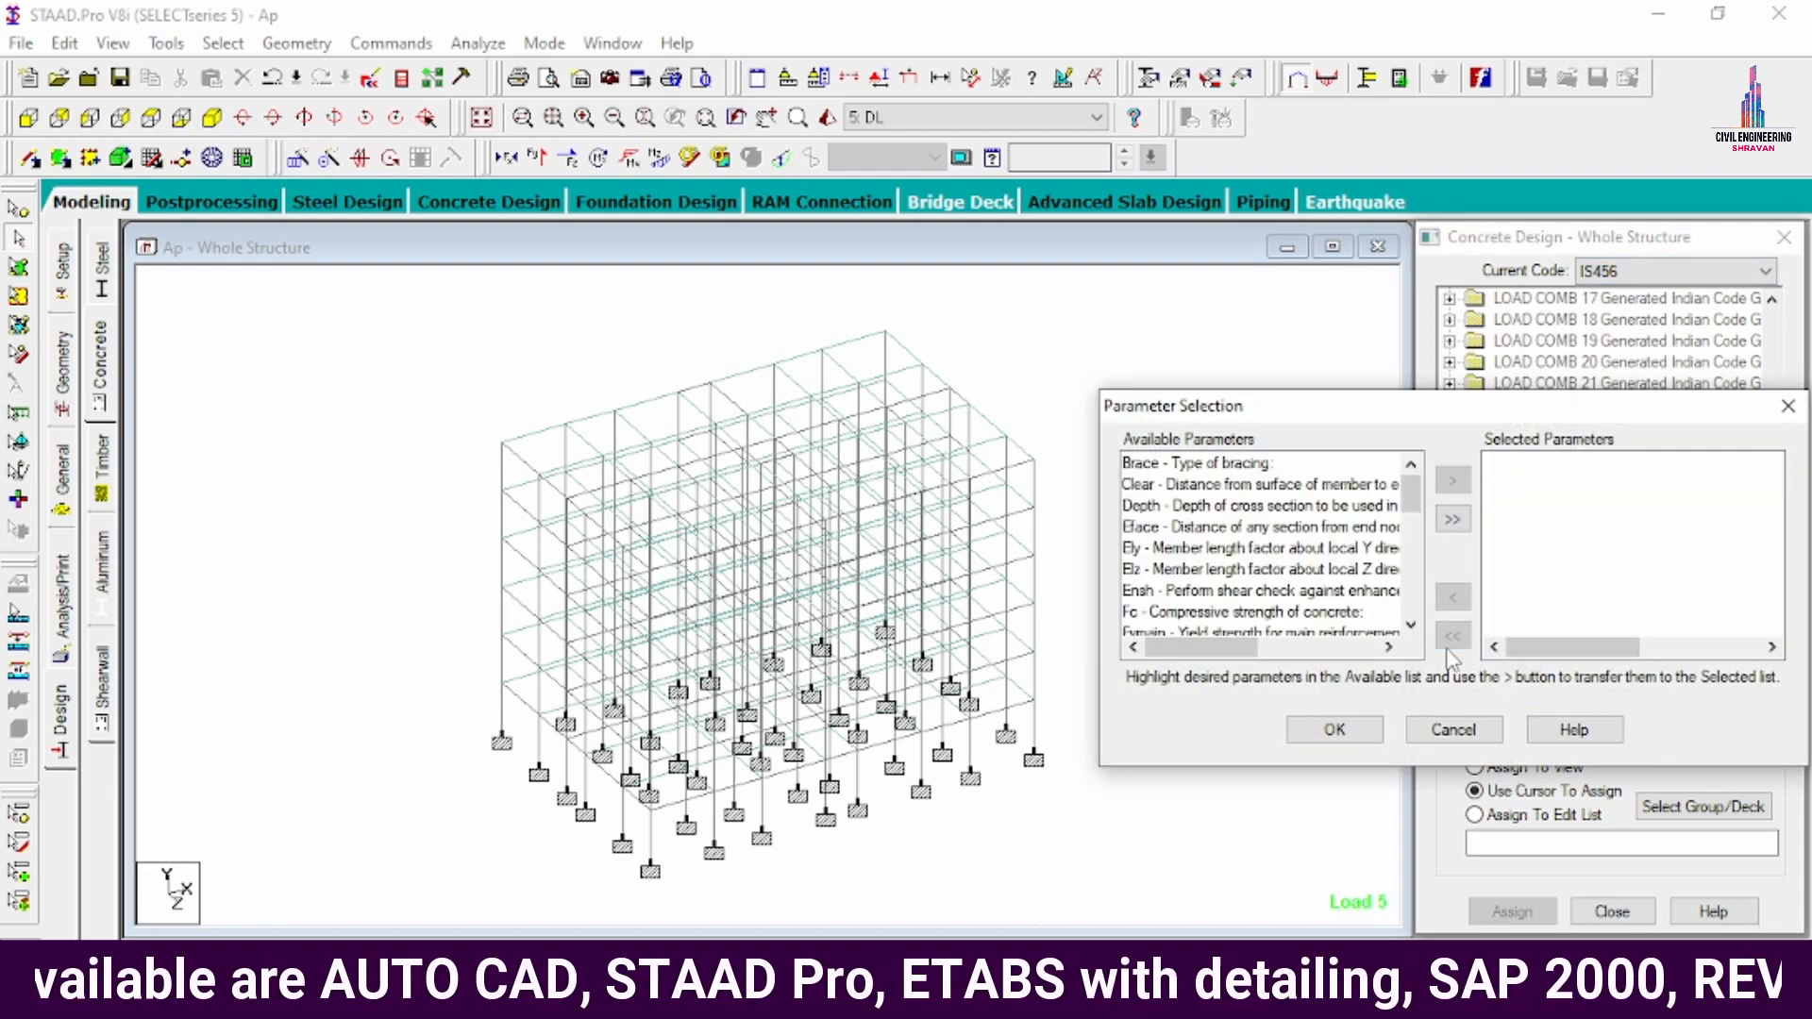
pyautogui.doubleClick(1184, 611)
pyautogui.doubleClick(1185, 614)
pyautogui.doubleClick(1187, 615)
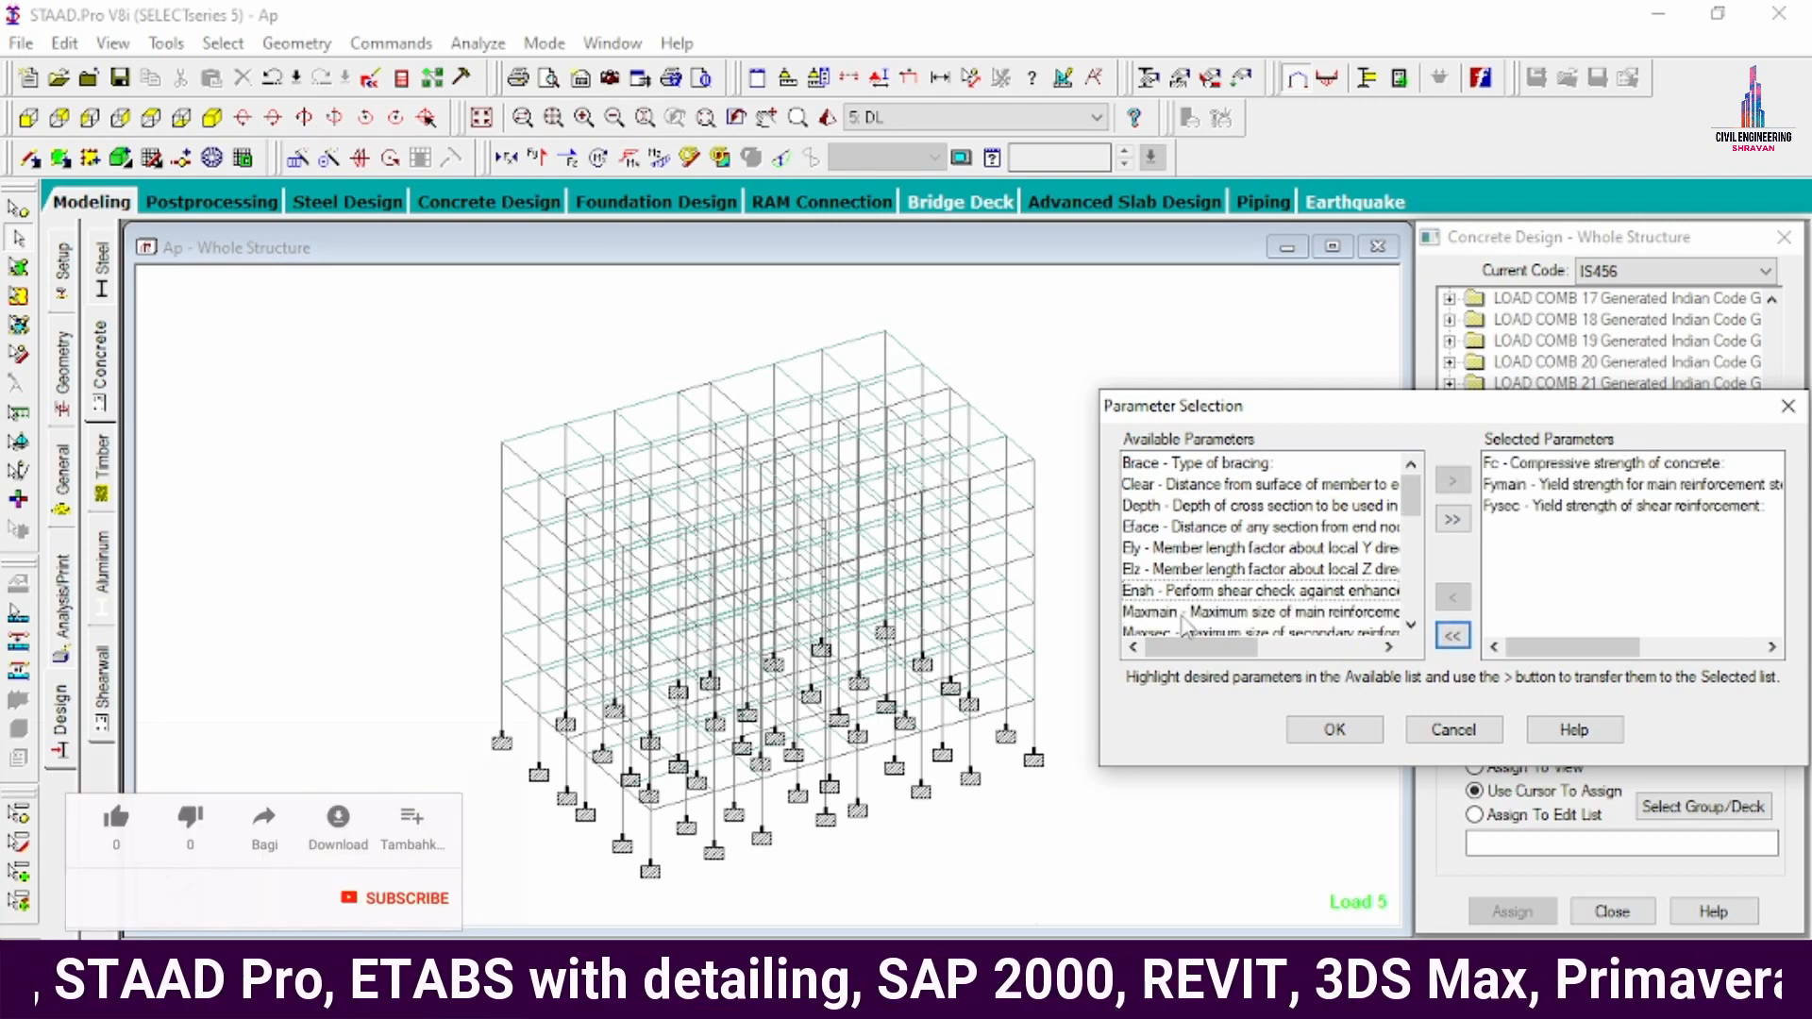
pyautogui.doubleClick(1186, 618)
pyautogui.doubleClick(1186, 618)
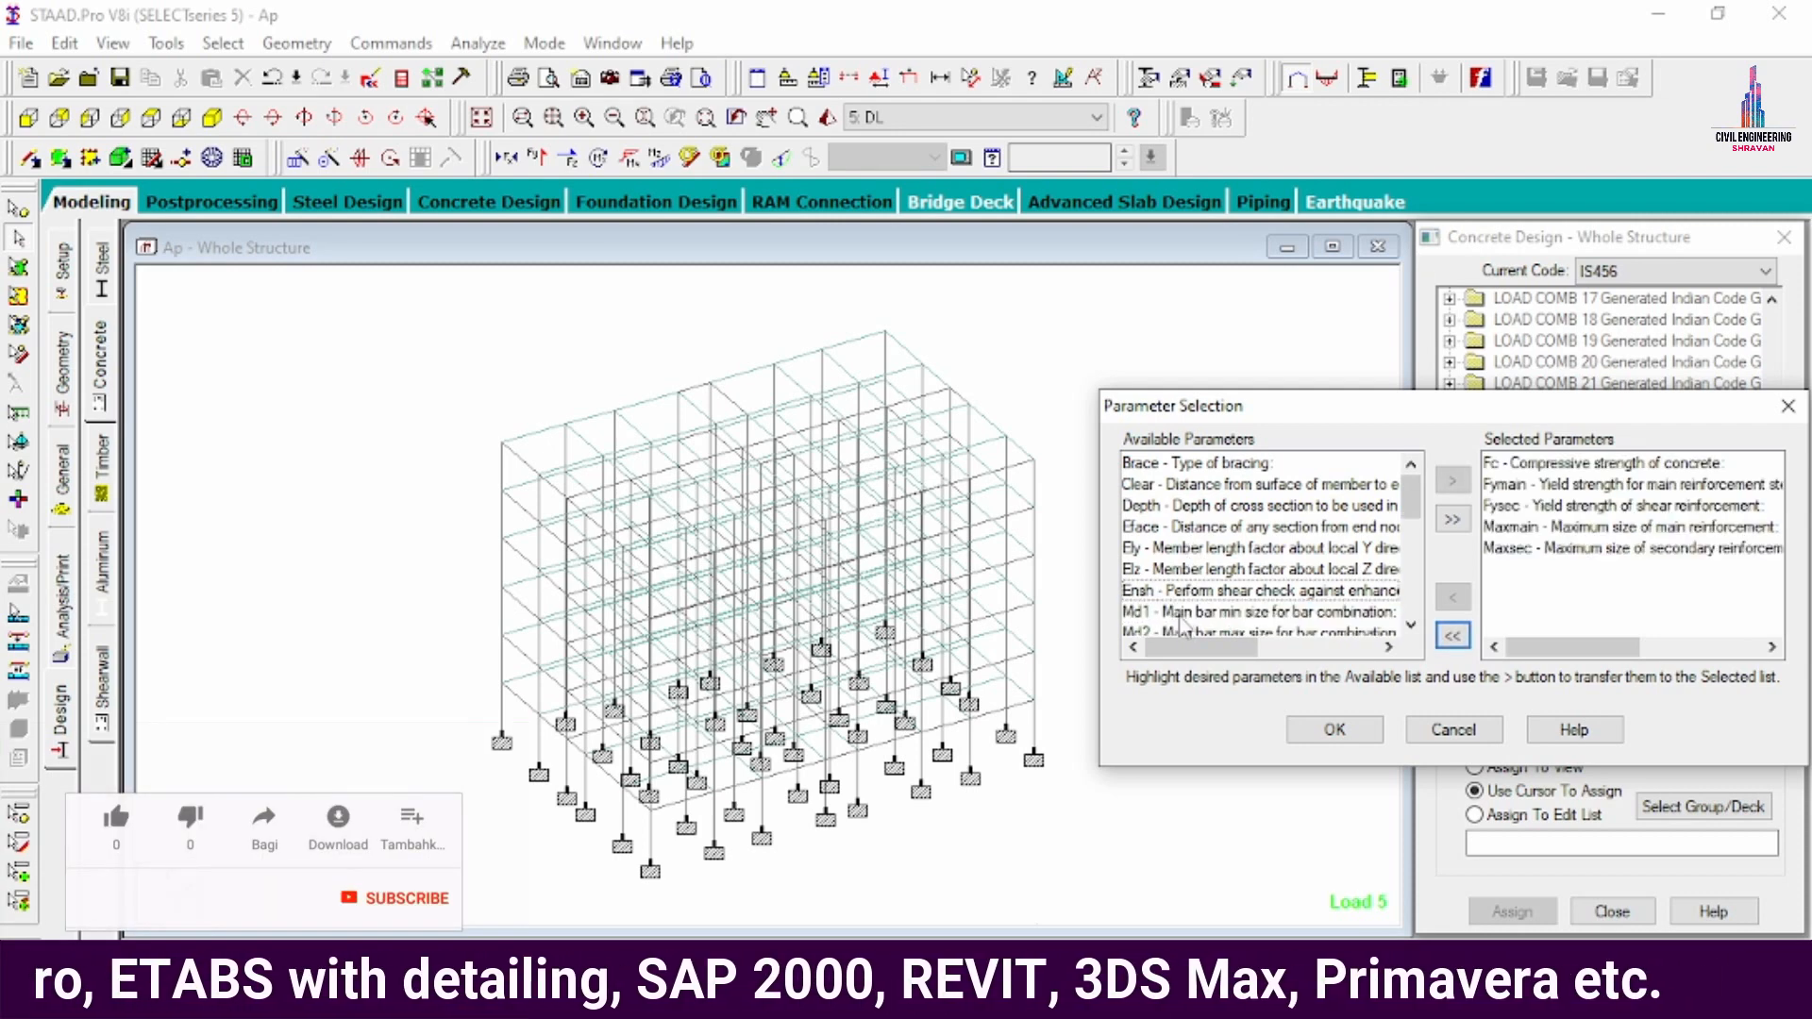
pyautogui.click(1360, 729)
# - Define the concrete compressive strength FC as 30000 kN/m2 and the main reinforcement yield strength FYMAIN as 500000 kN/m2
pyautogui.click(1610, 682)
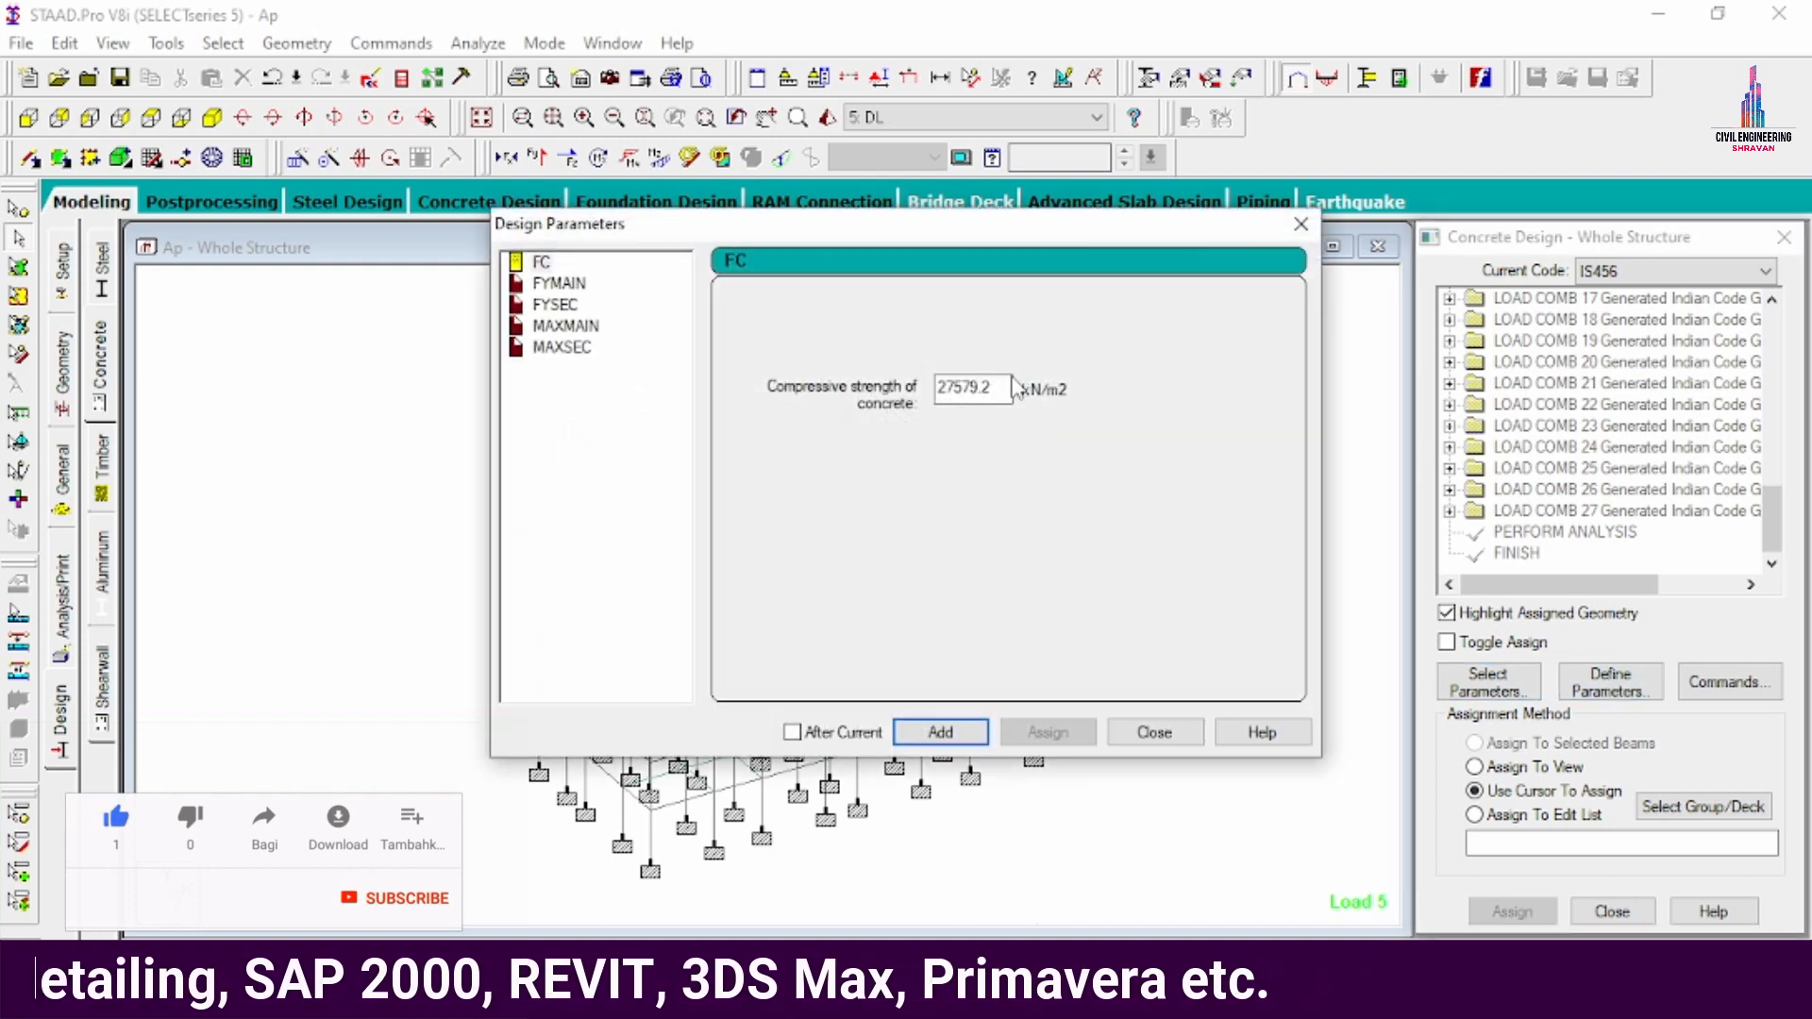
pyautogui.moveTo(997, 384); pyautogui.dragTo(888, 381)
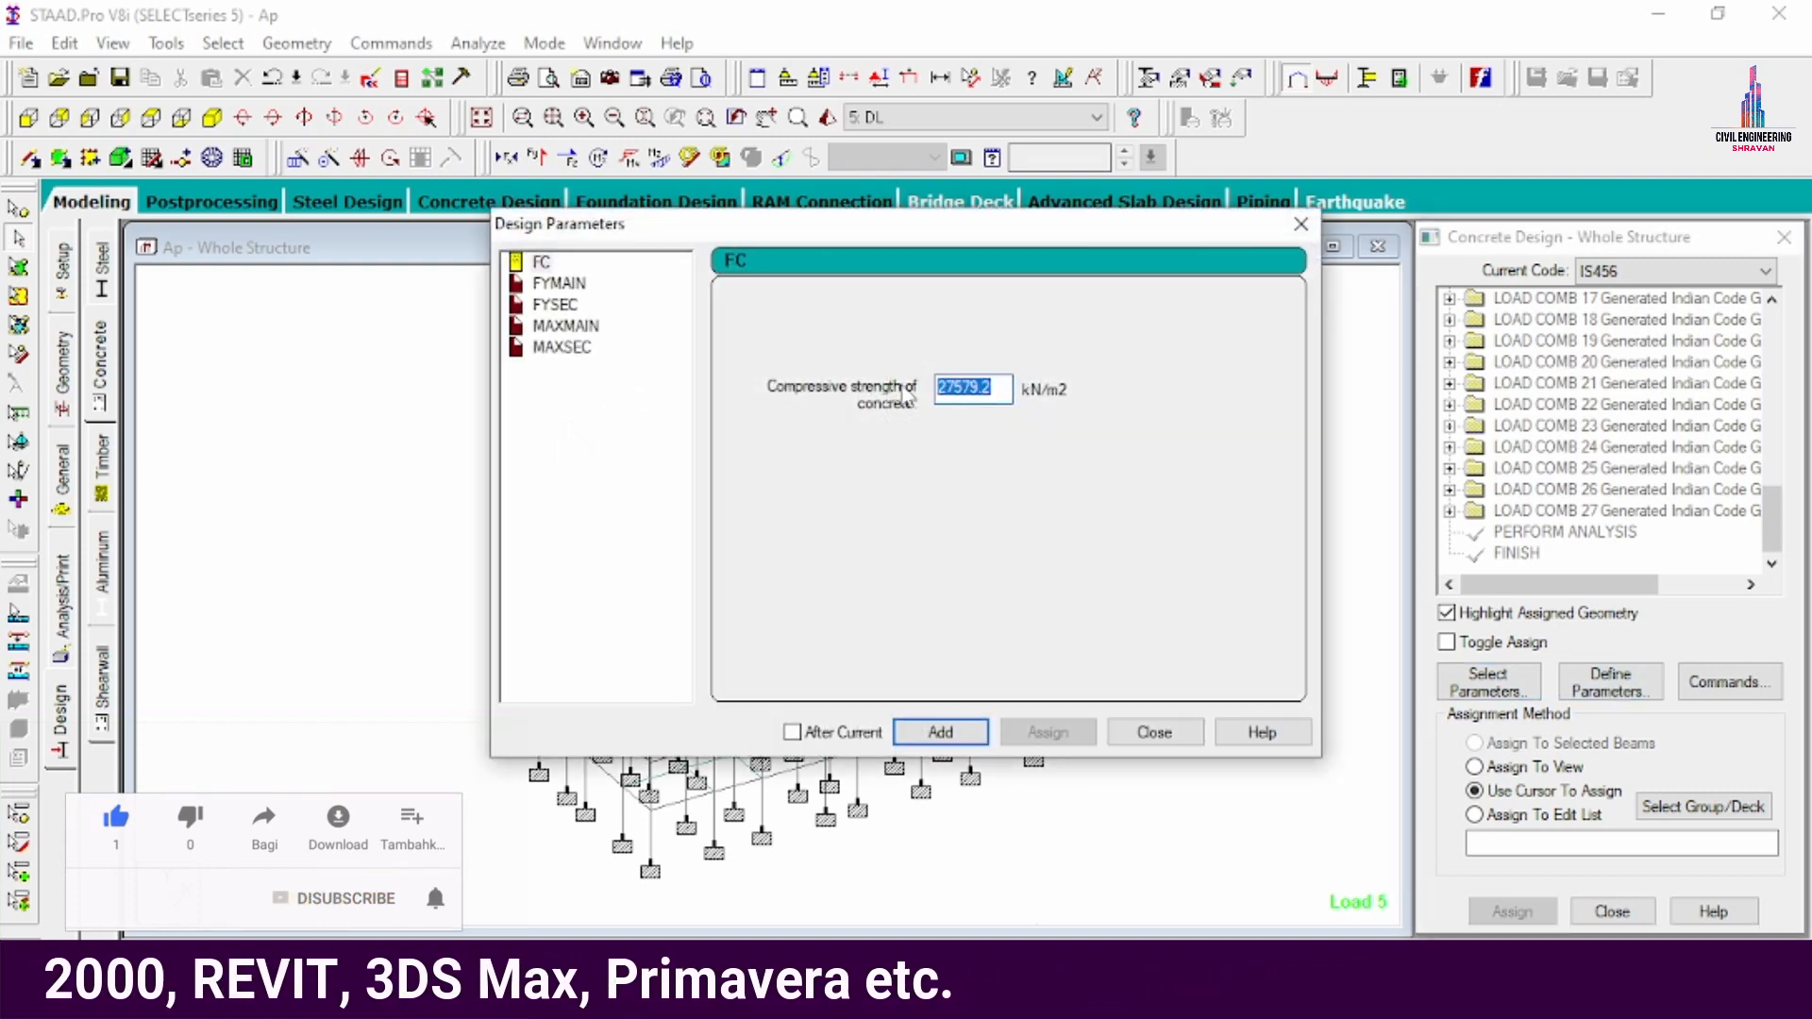
pyautogui.write('30000')
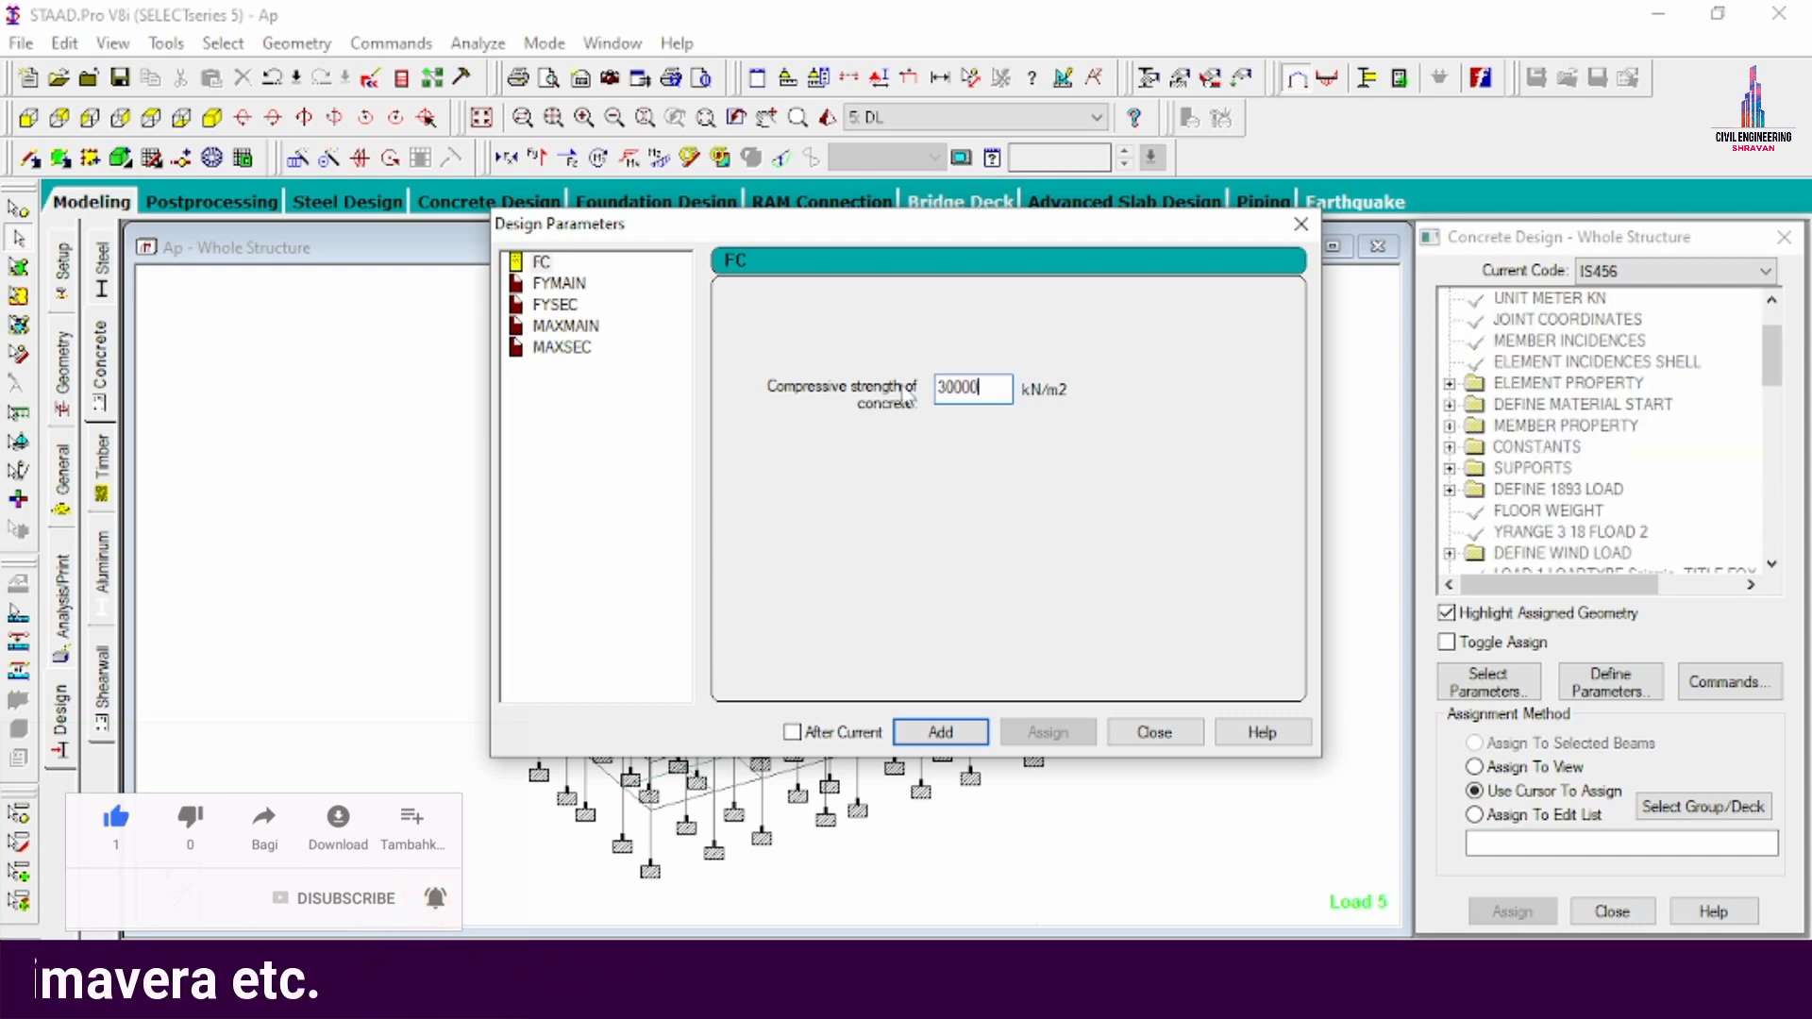
pyautogui.click(557, 284)
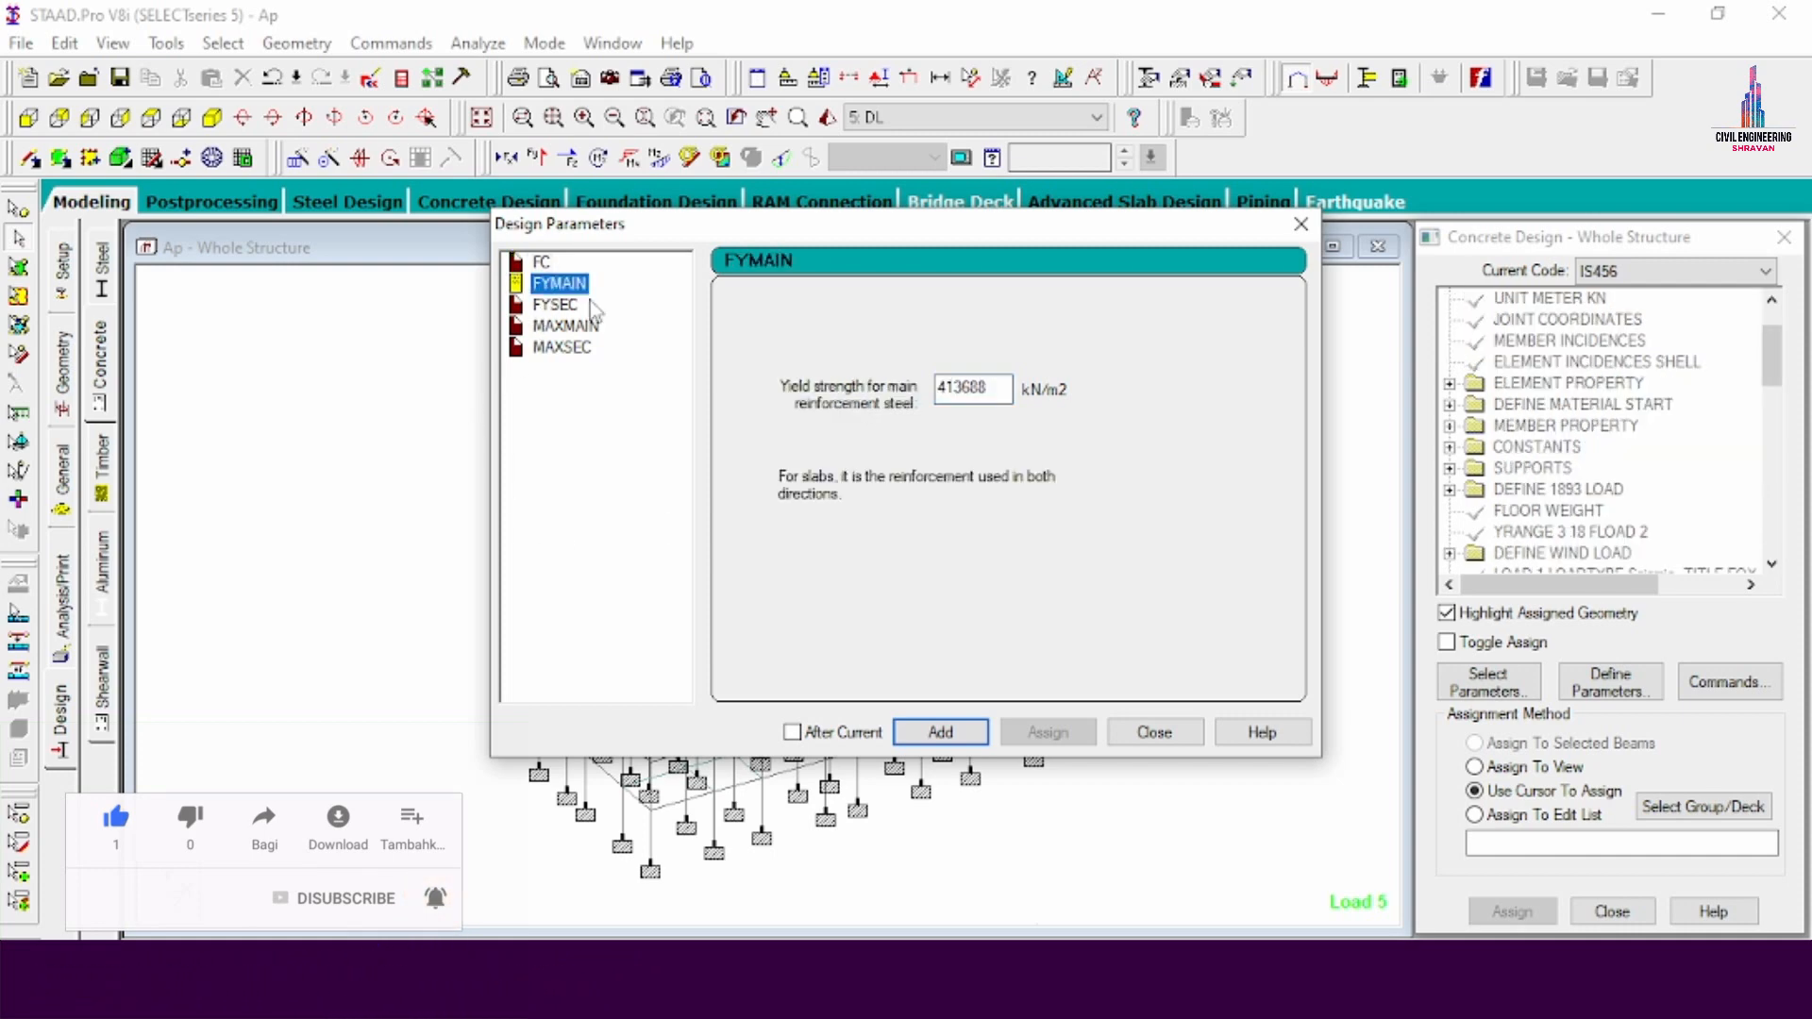
pyautogui.doubleClick(999, 384)
pyautogui.write('5000000')
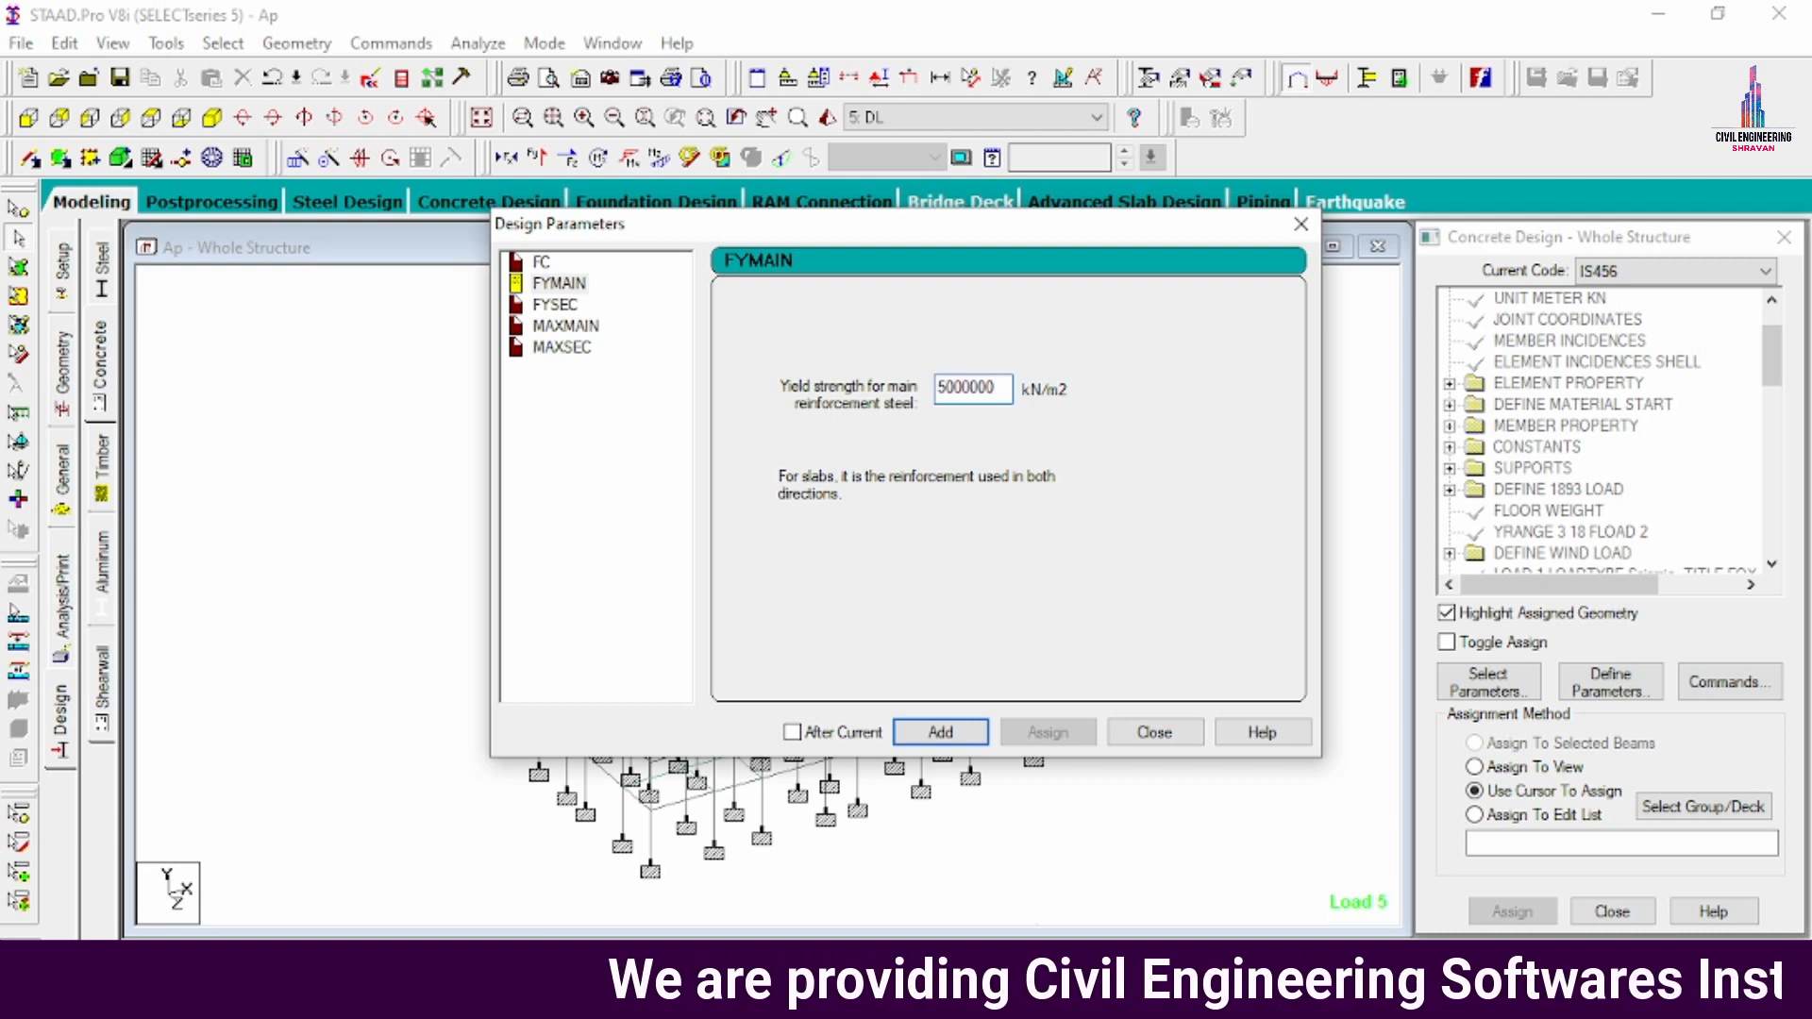
pyautogui.press('BackSpace')
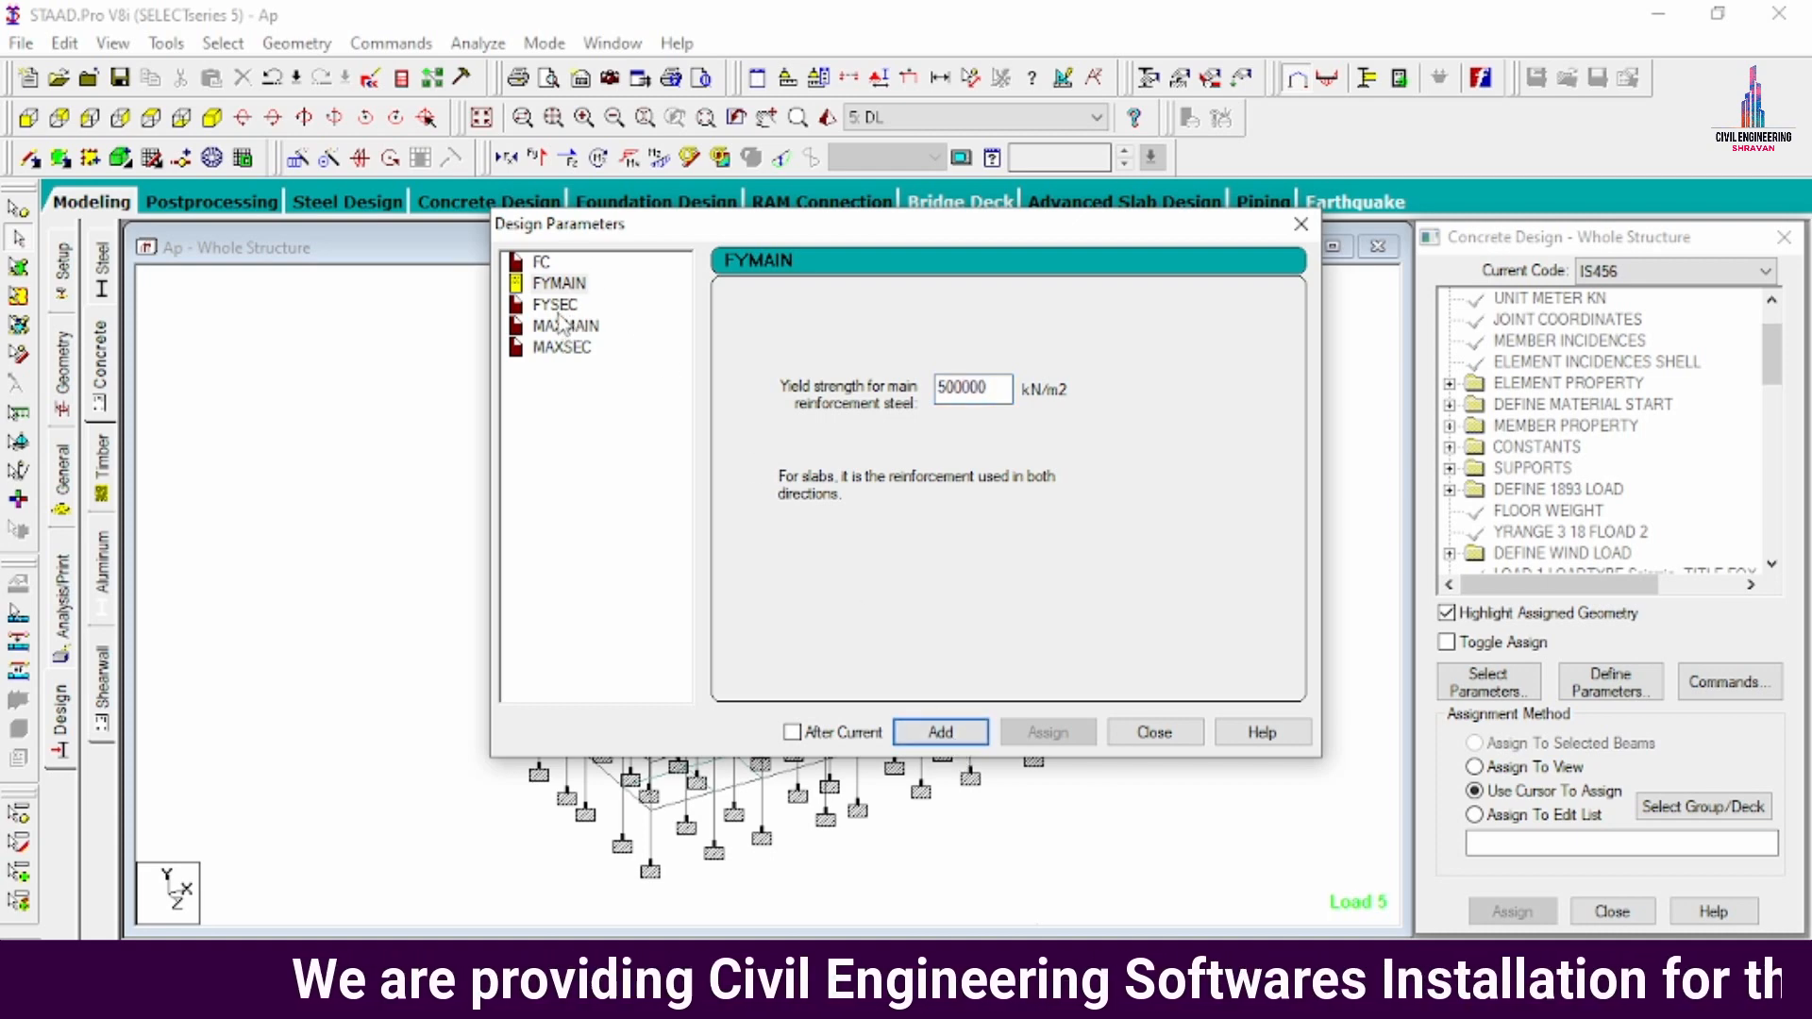
# - Add the FYSEC parameter with a shear reinforcement yield strength of 500000 kN/m2
pyautogui.click(555, 304)
pyautogui.press('Tab')
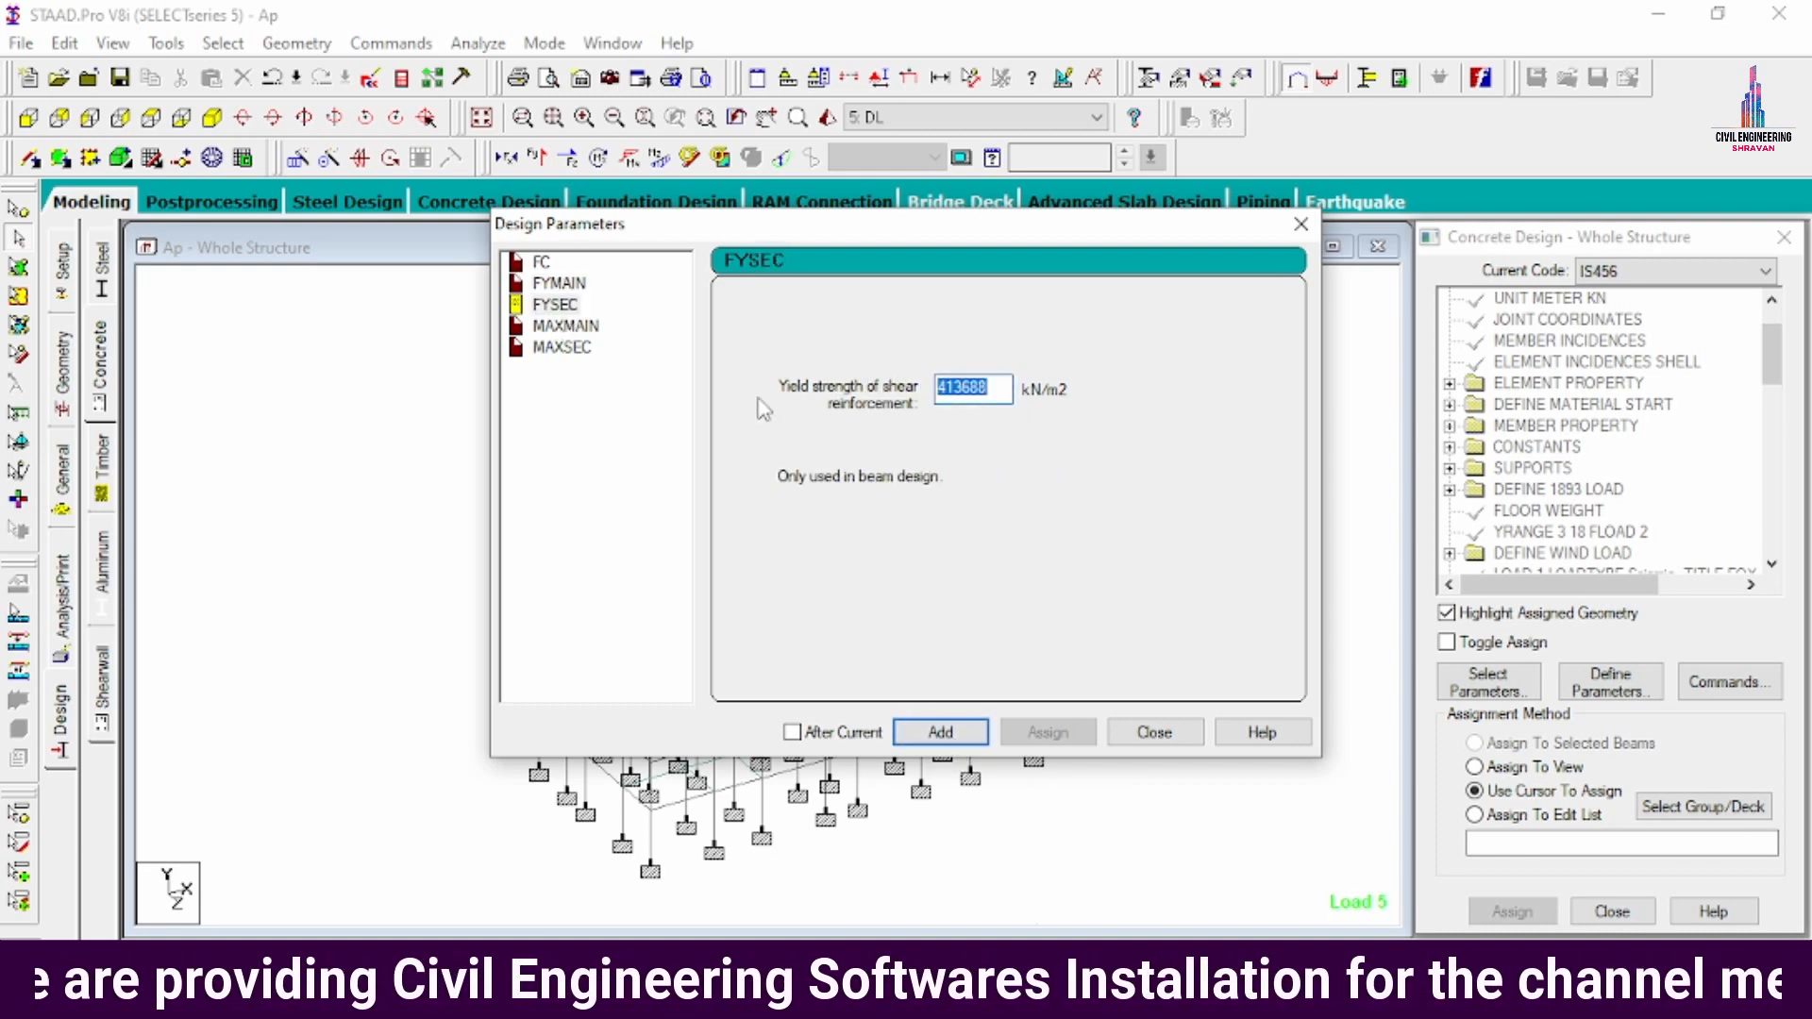
pyautogui.write('500000')
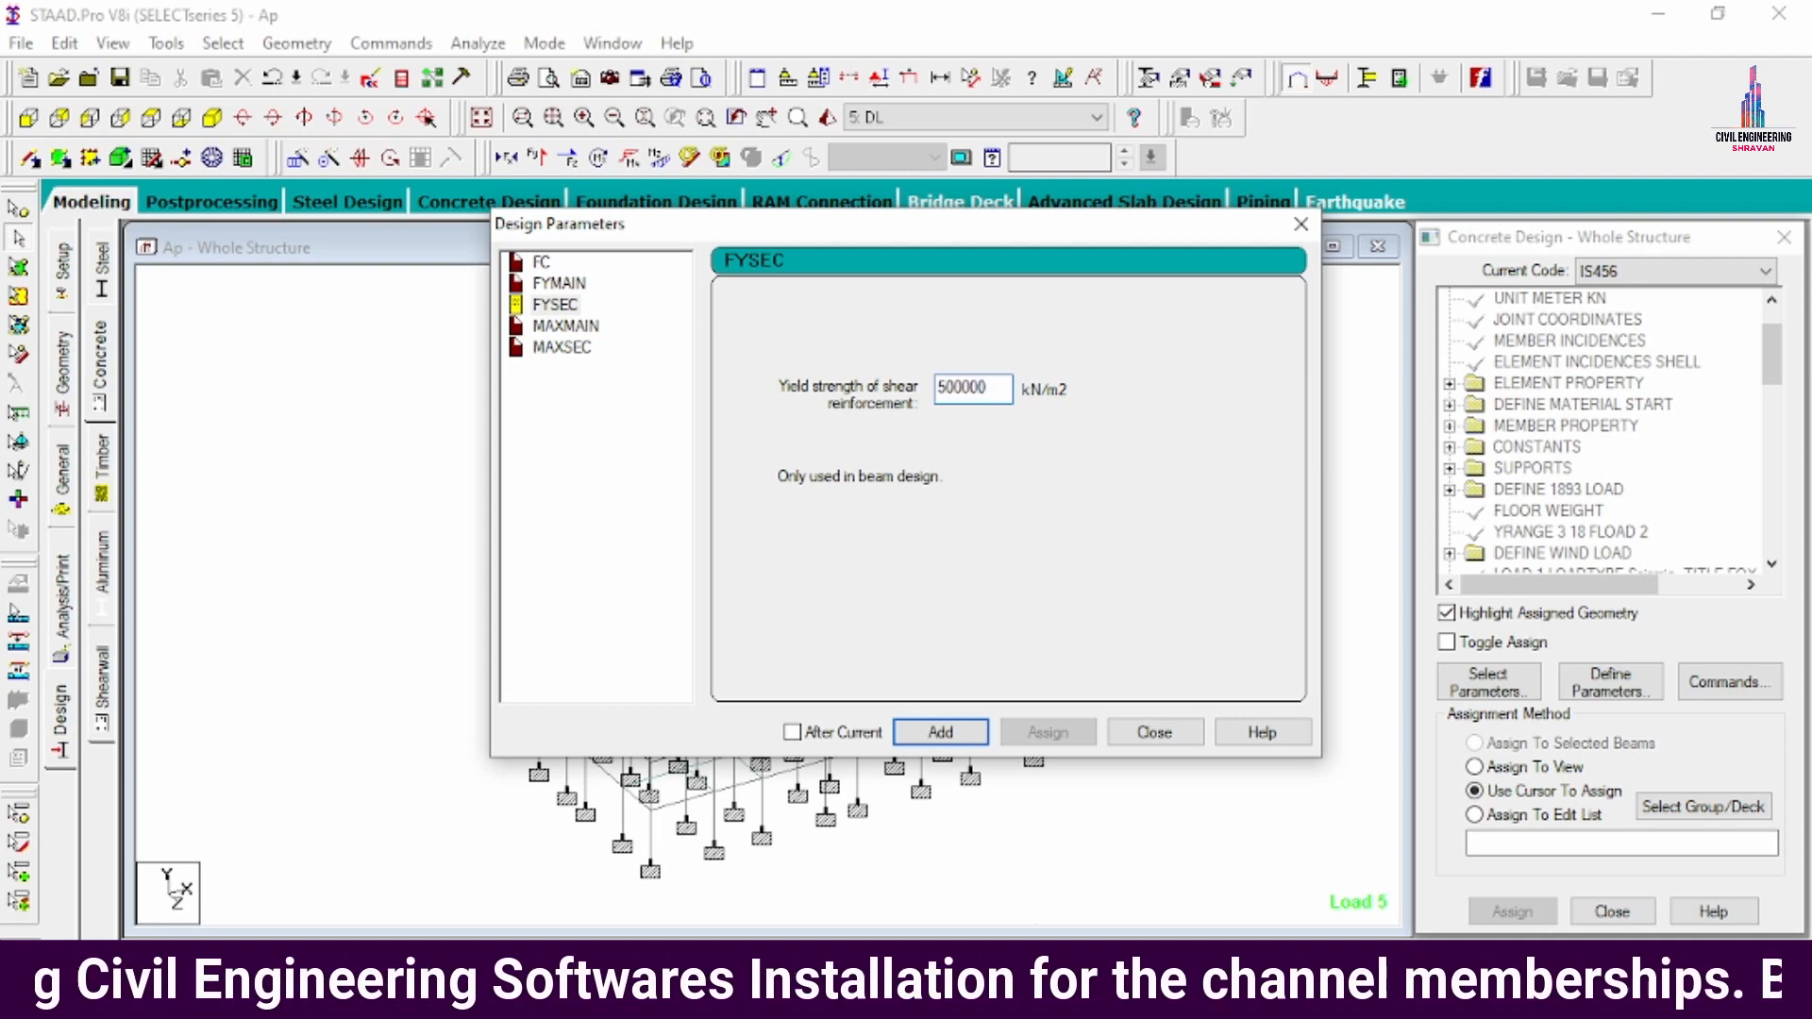
pyautogui.click(940, 732)
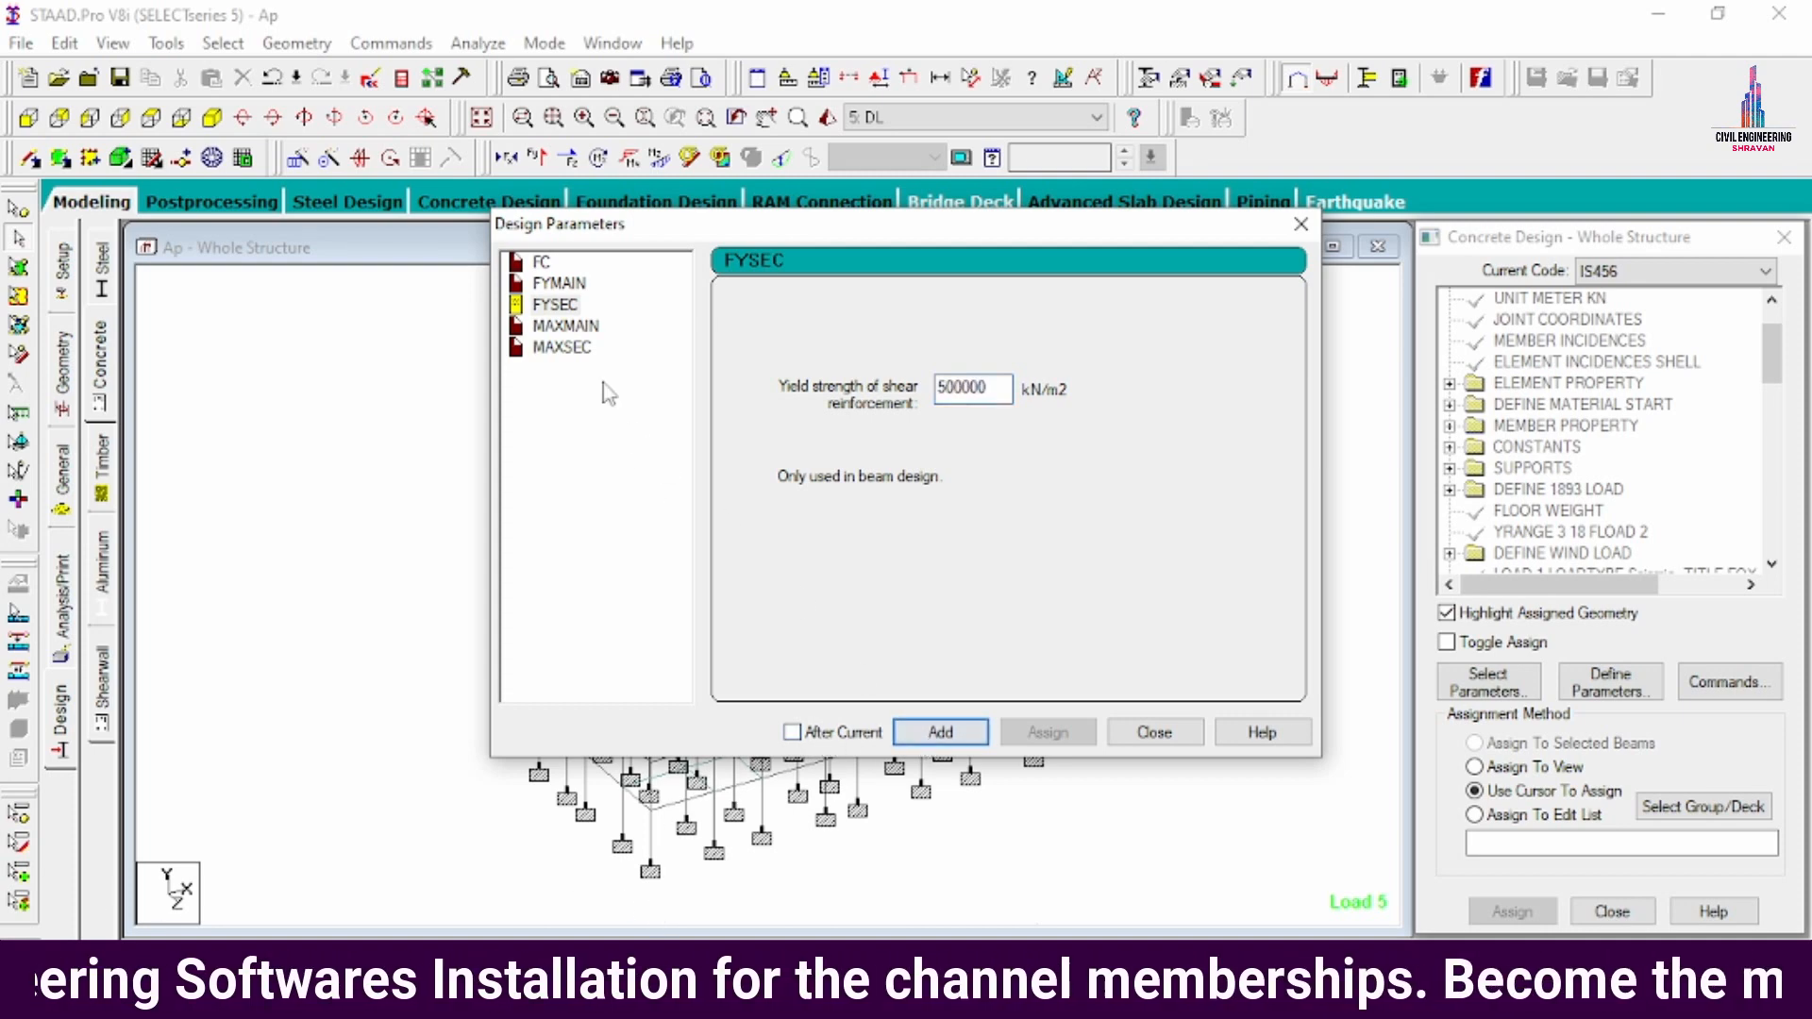
# - Add maximum reinforcement sizes of 20 mm for MAXMAIN and 12 mm for MAXSEC, and finish defining the parameters
pyautogui.click(568, 328)
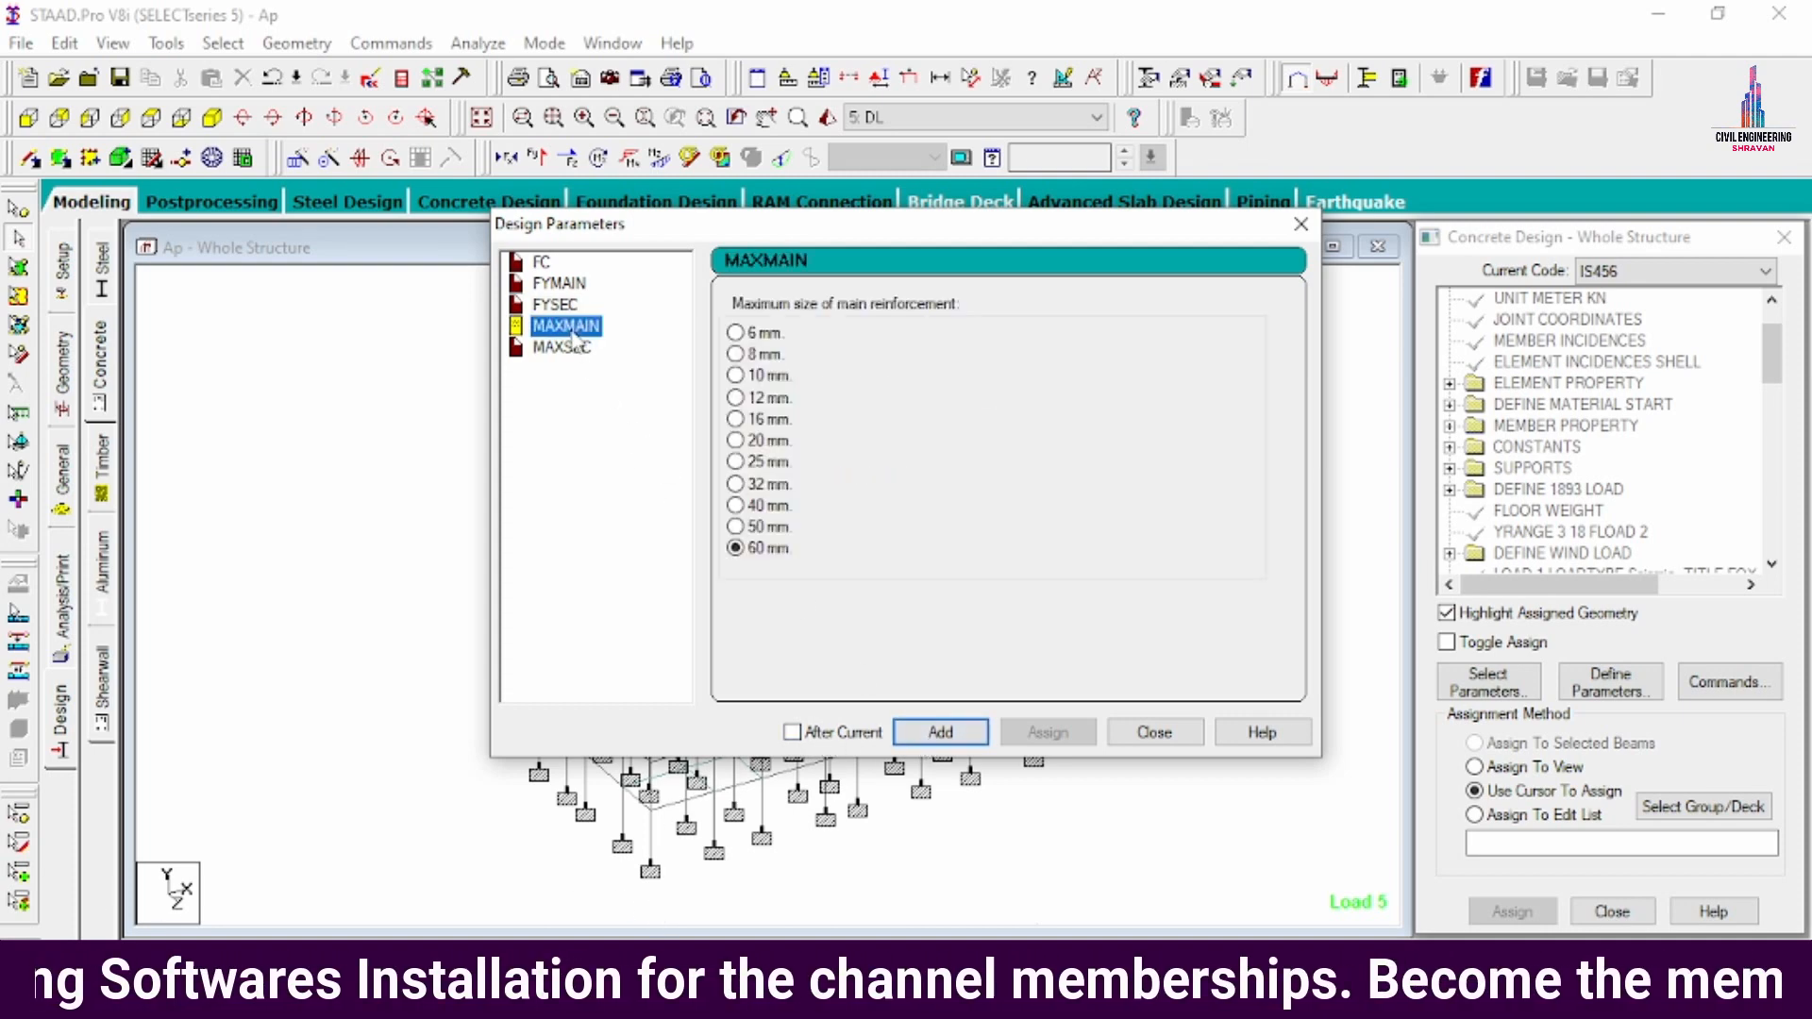
pyautogui.click(961, 732)
pyautogui.click(567, 347)
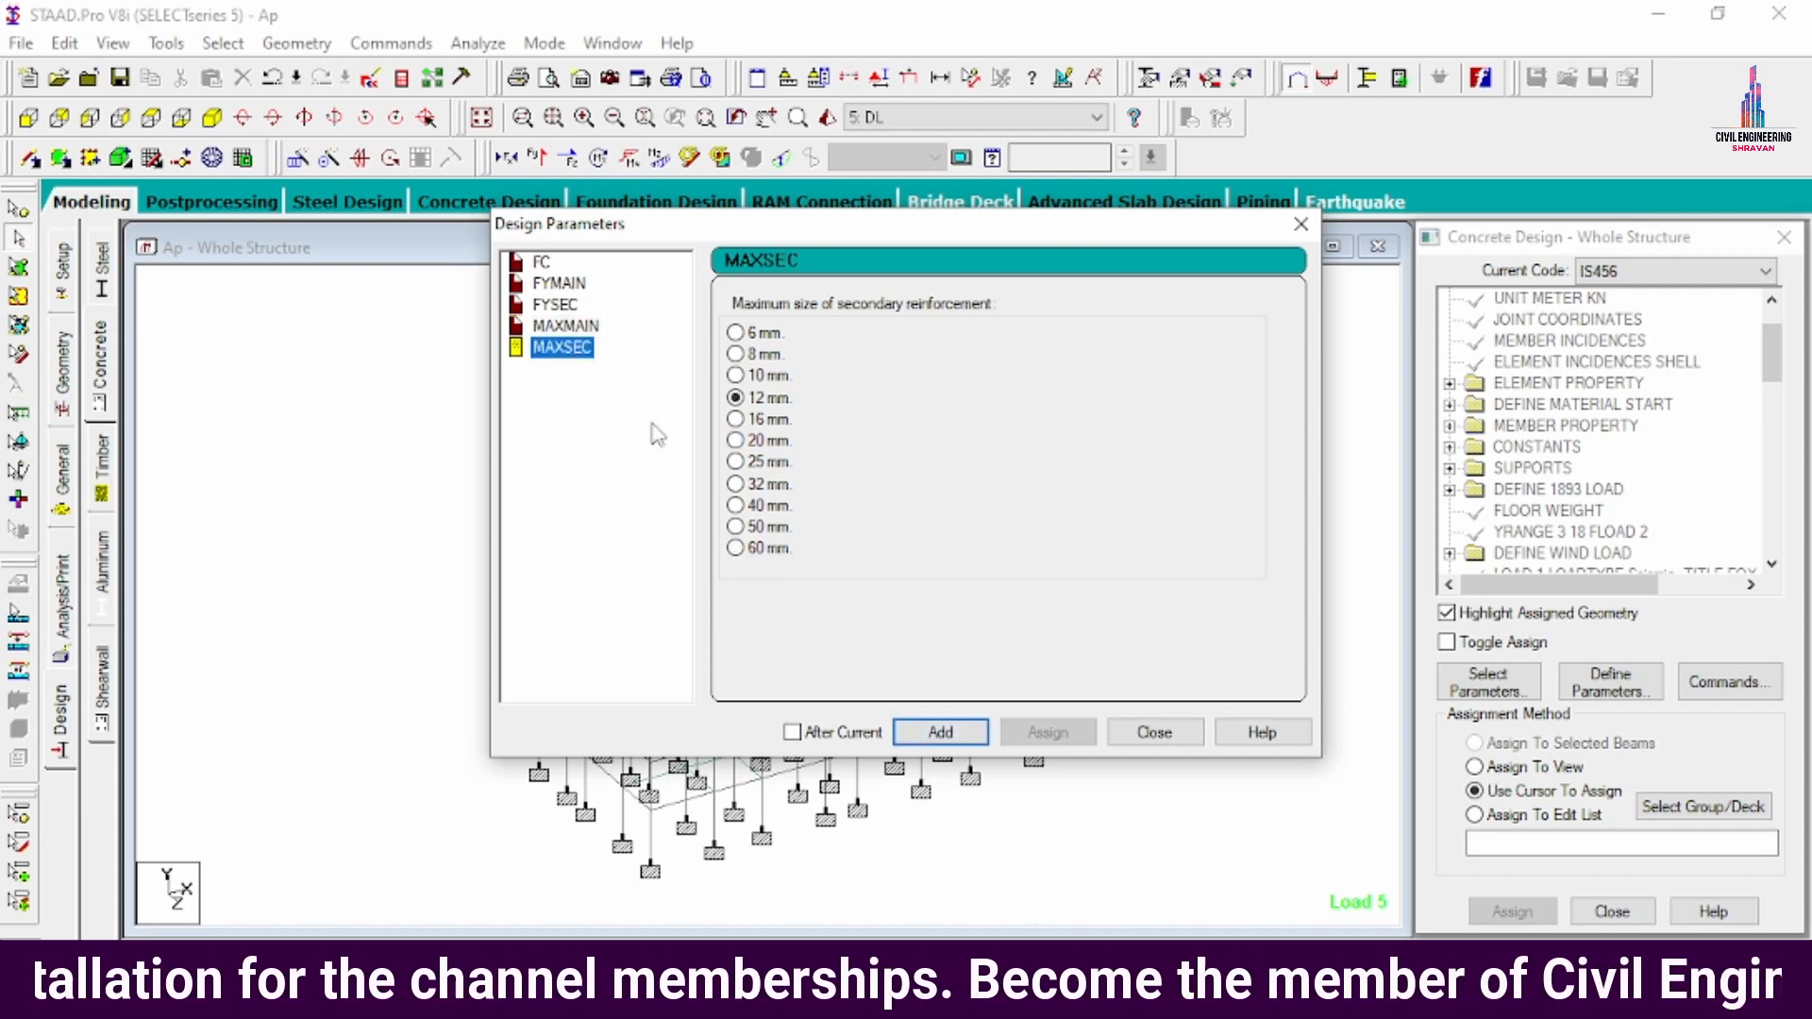
pyautogui.click(940, 734)
pyautogui.click(1154, 732)
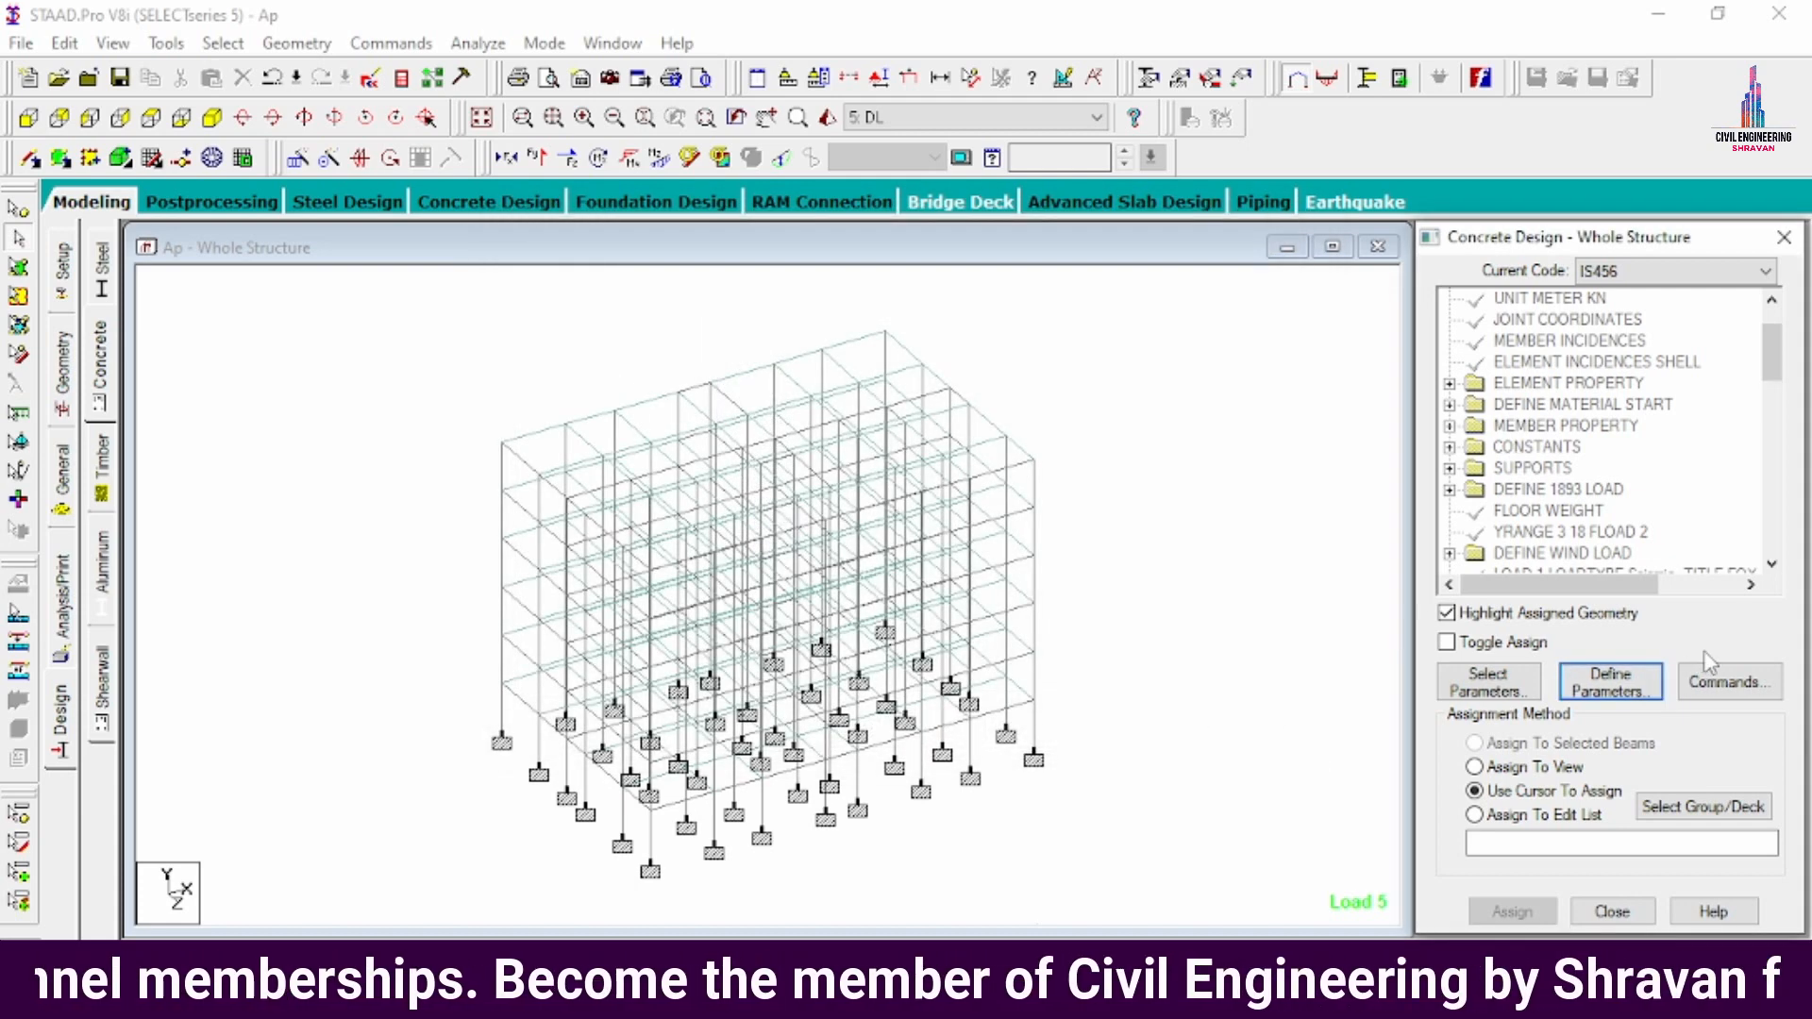
# - Add the DESIGN BEAM, DESIGN COLUMN, DESIGN SLAB/ELEMENT and TAKE OFF commands to the concrete design
pyautogui.click(1721, 679)
pyautogui.click(1108, 387)
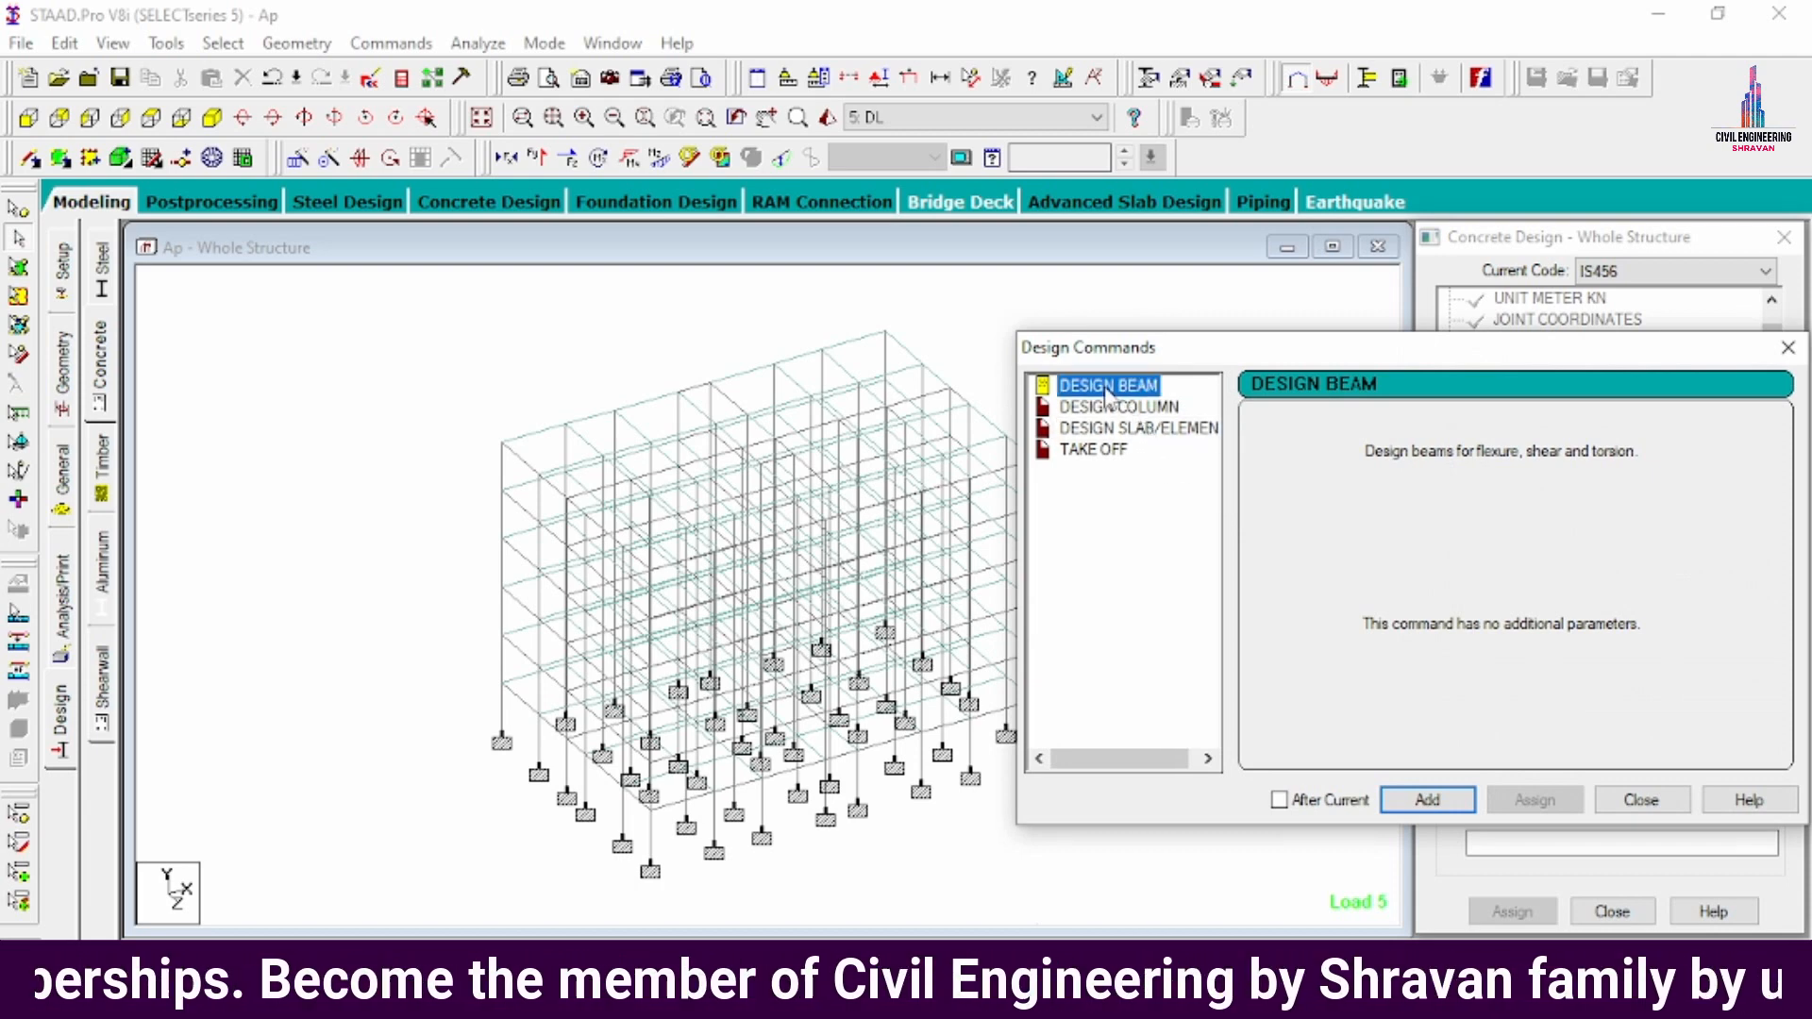
pyautogui.click(1425, 797)
pyautogui.click(1121, 407)
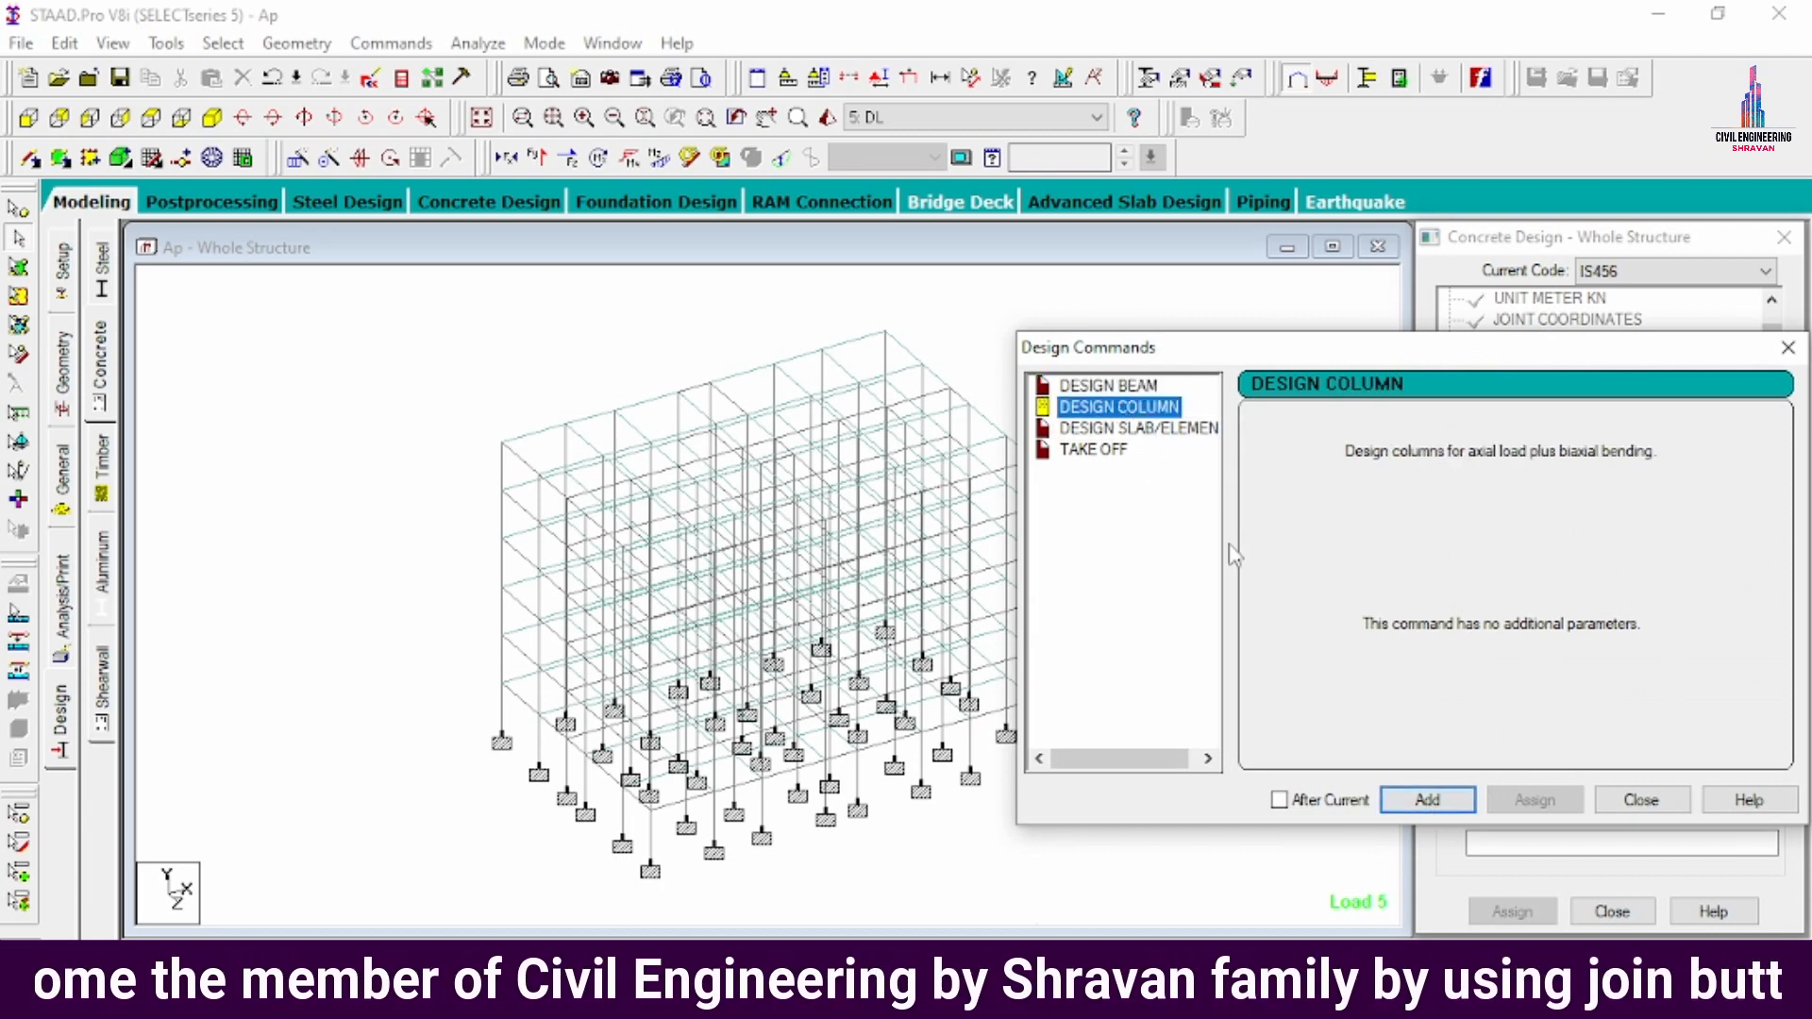
pyautogui.click(1452, 798)
pyautogui.click(1131, 432)
pyautogui.click(1417, 795)
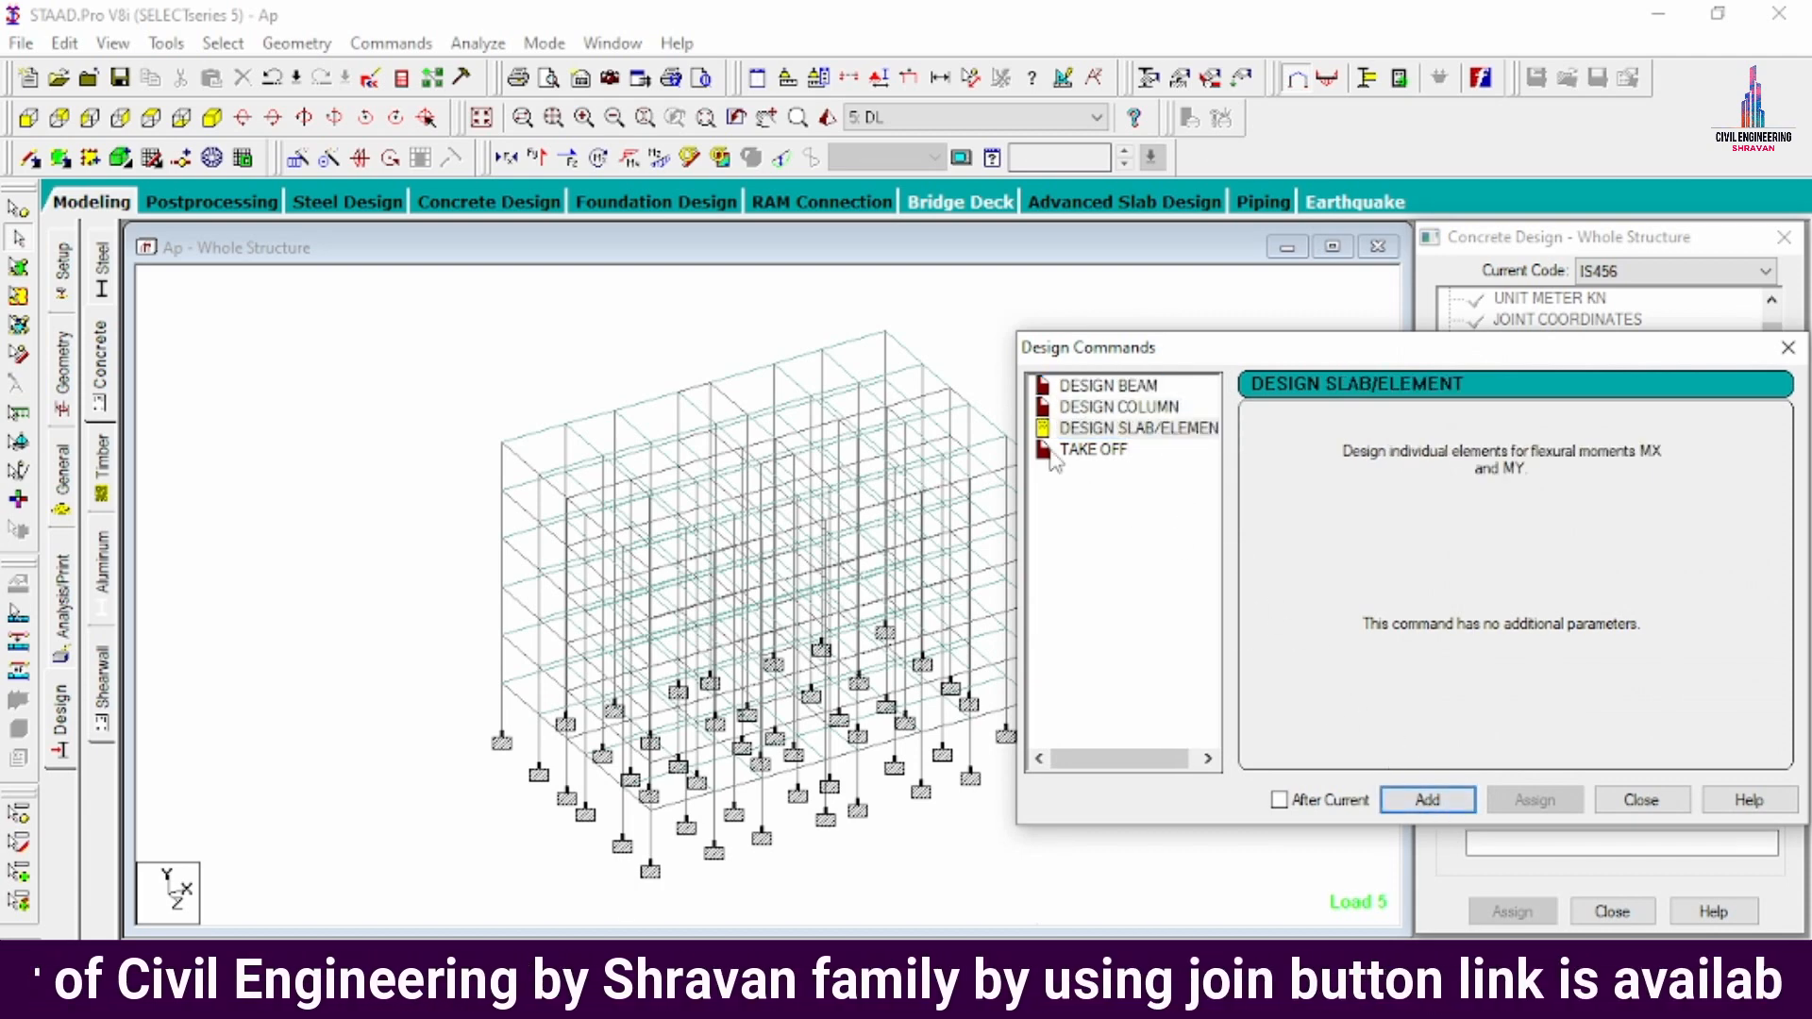
pyautogui.click(1086, 450)
pyautogui.click(1427, 799)
pyautogui.click(1640, 799)
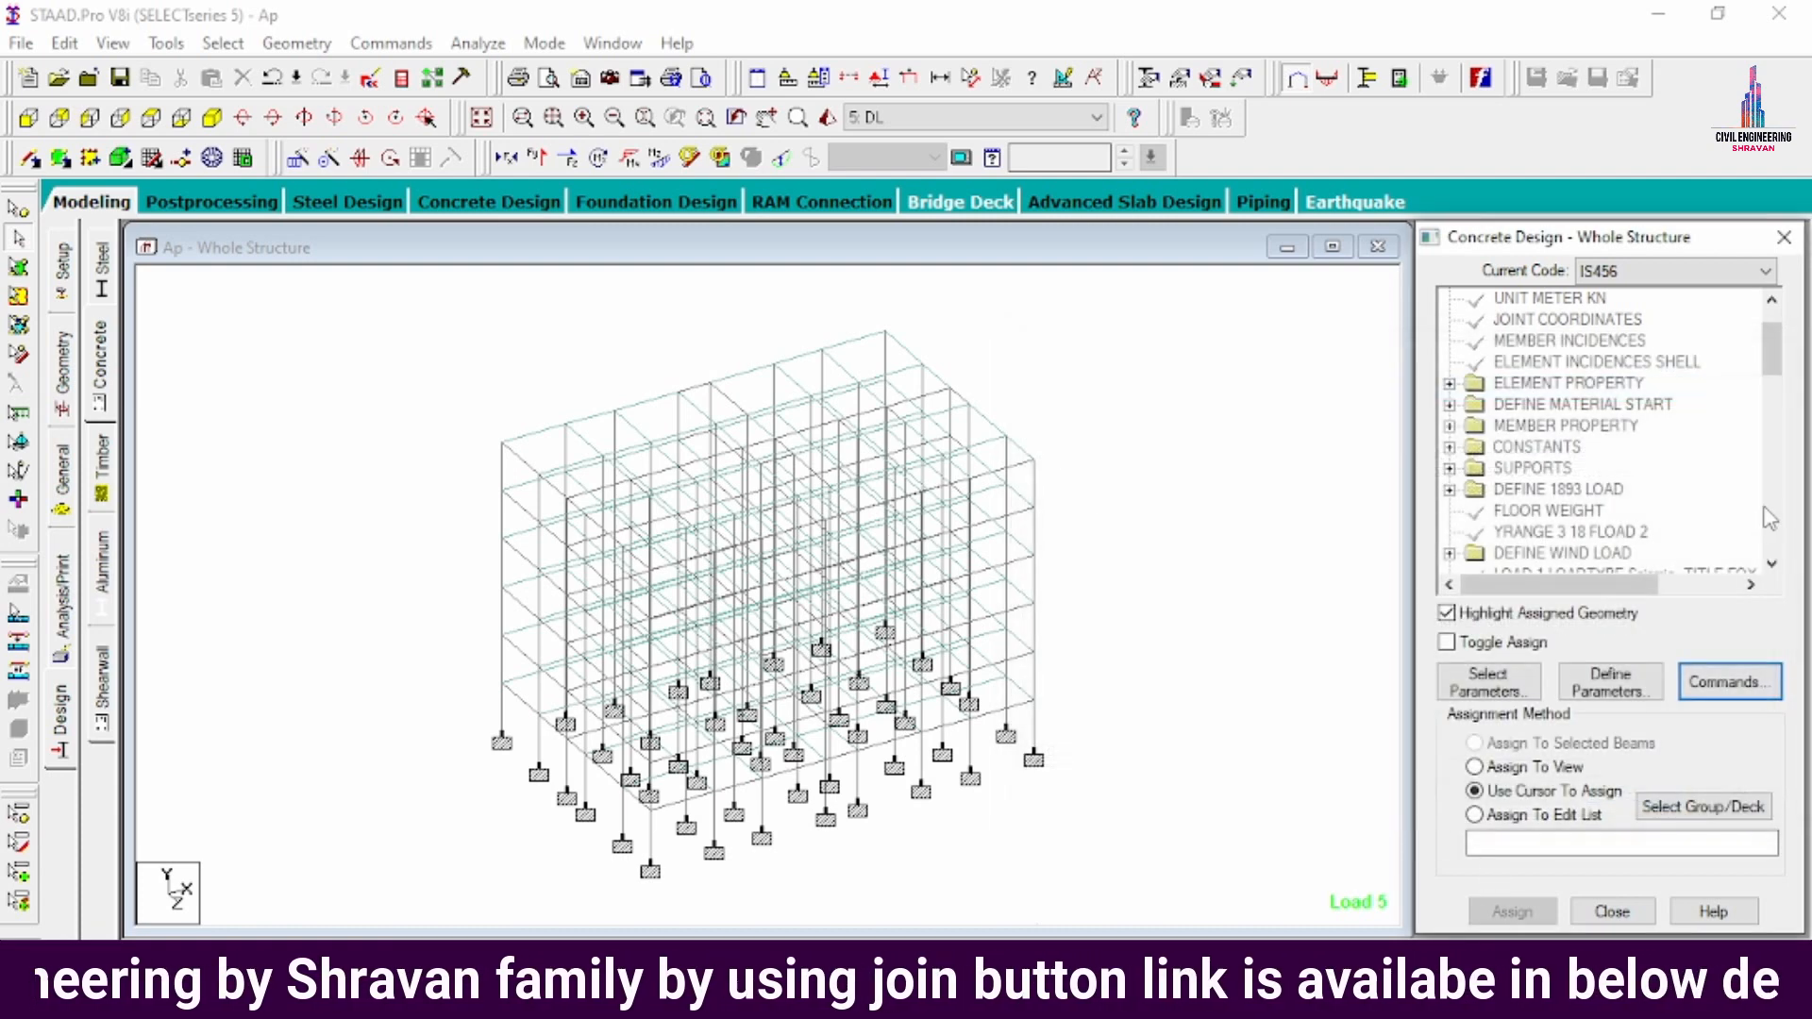
# - Assign the FC 30000 parameter to the whole structure using the Assign To View method
pyautogui.click(1772, 411)
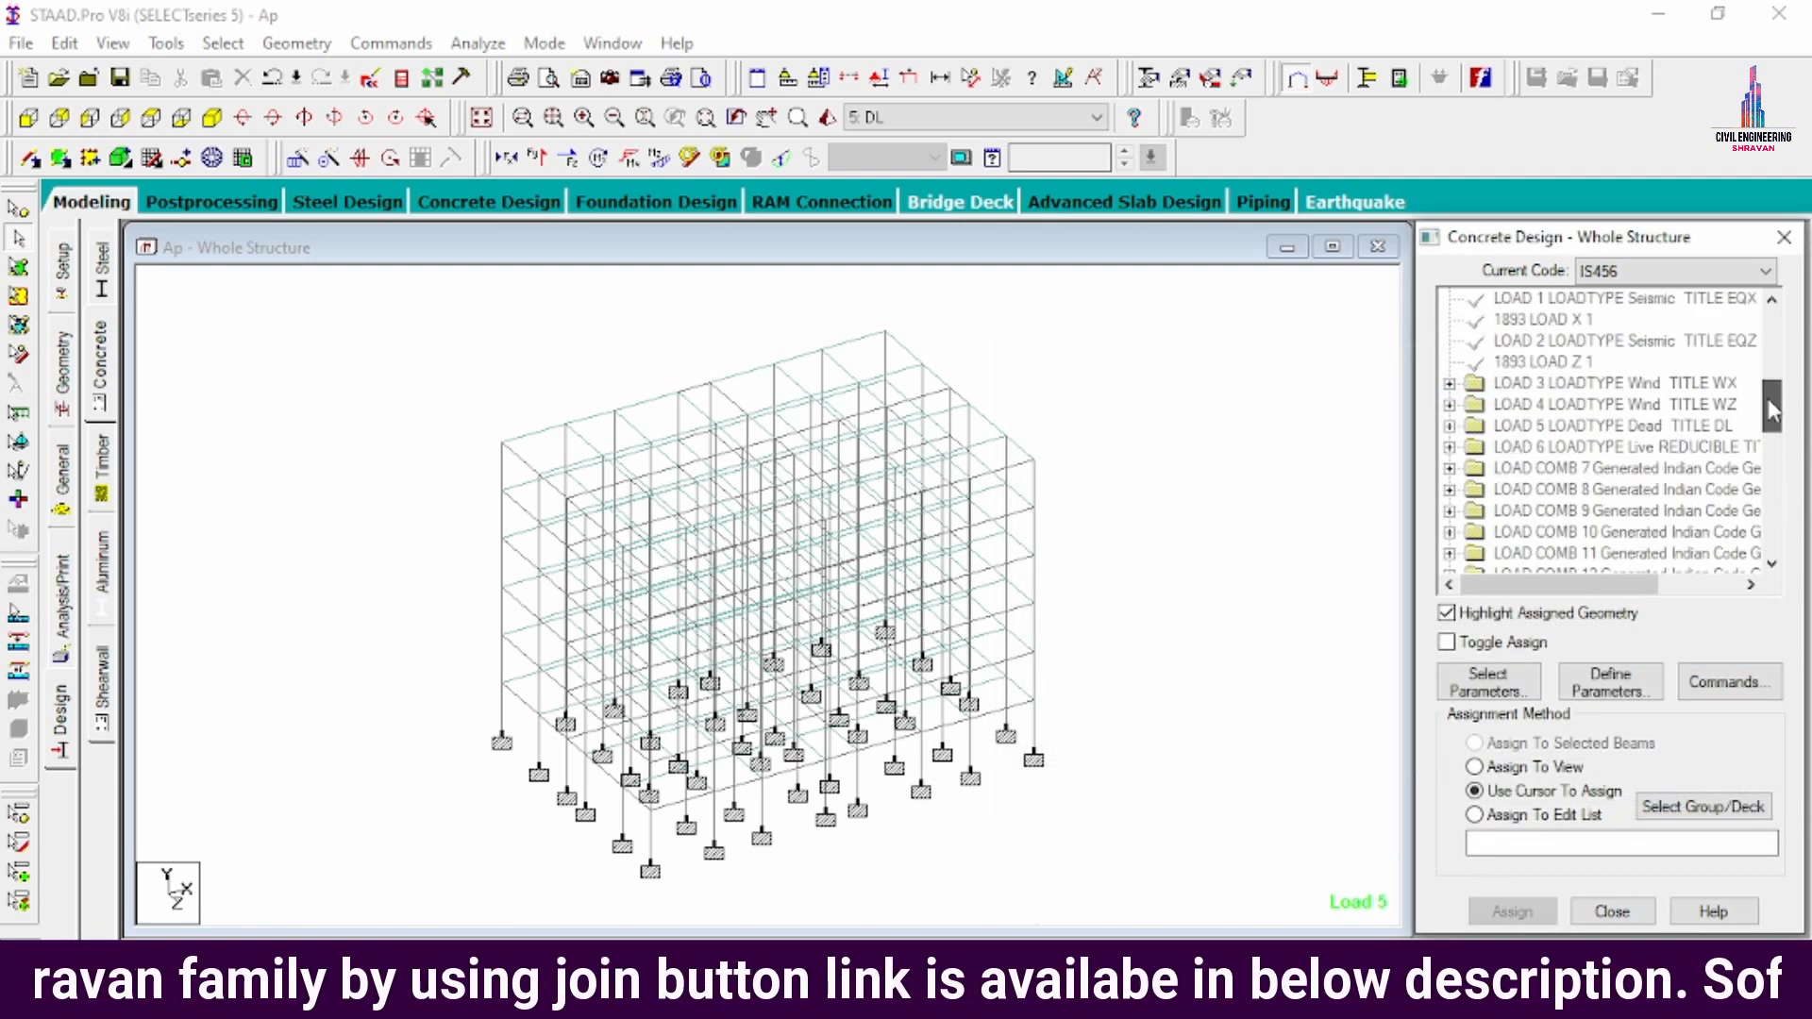
pyautogui.moveTo(1772, 411); pyautogui.dragTo(1773, 524)
pyautogui.click(1551, 339)
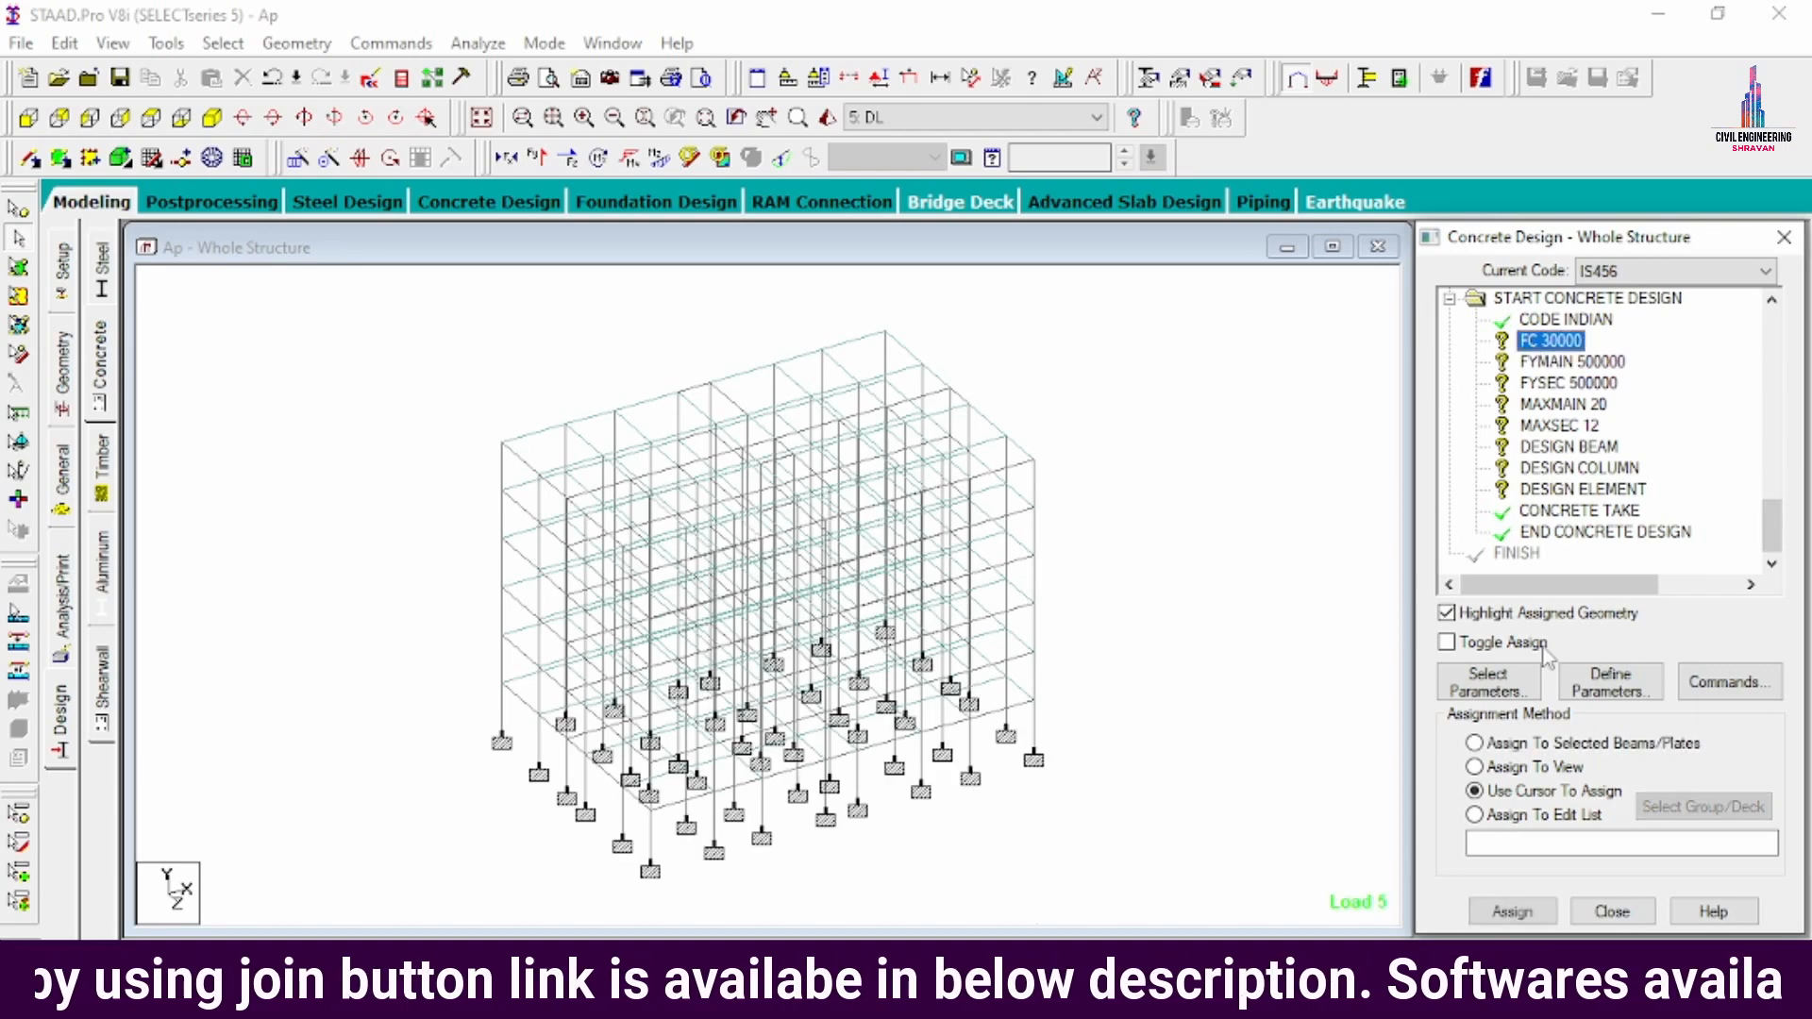
pyautogui.click(1474, 766)
pyautogui.click(1512, 912)
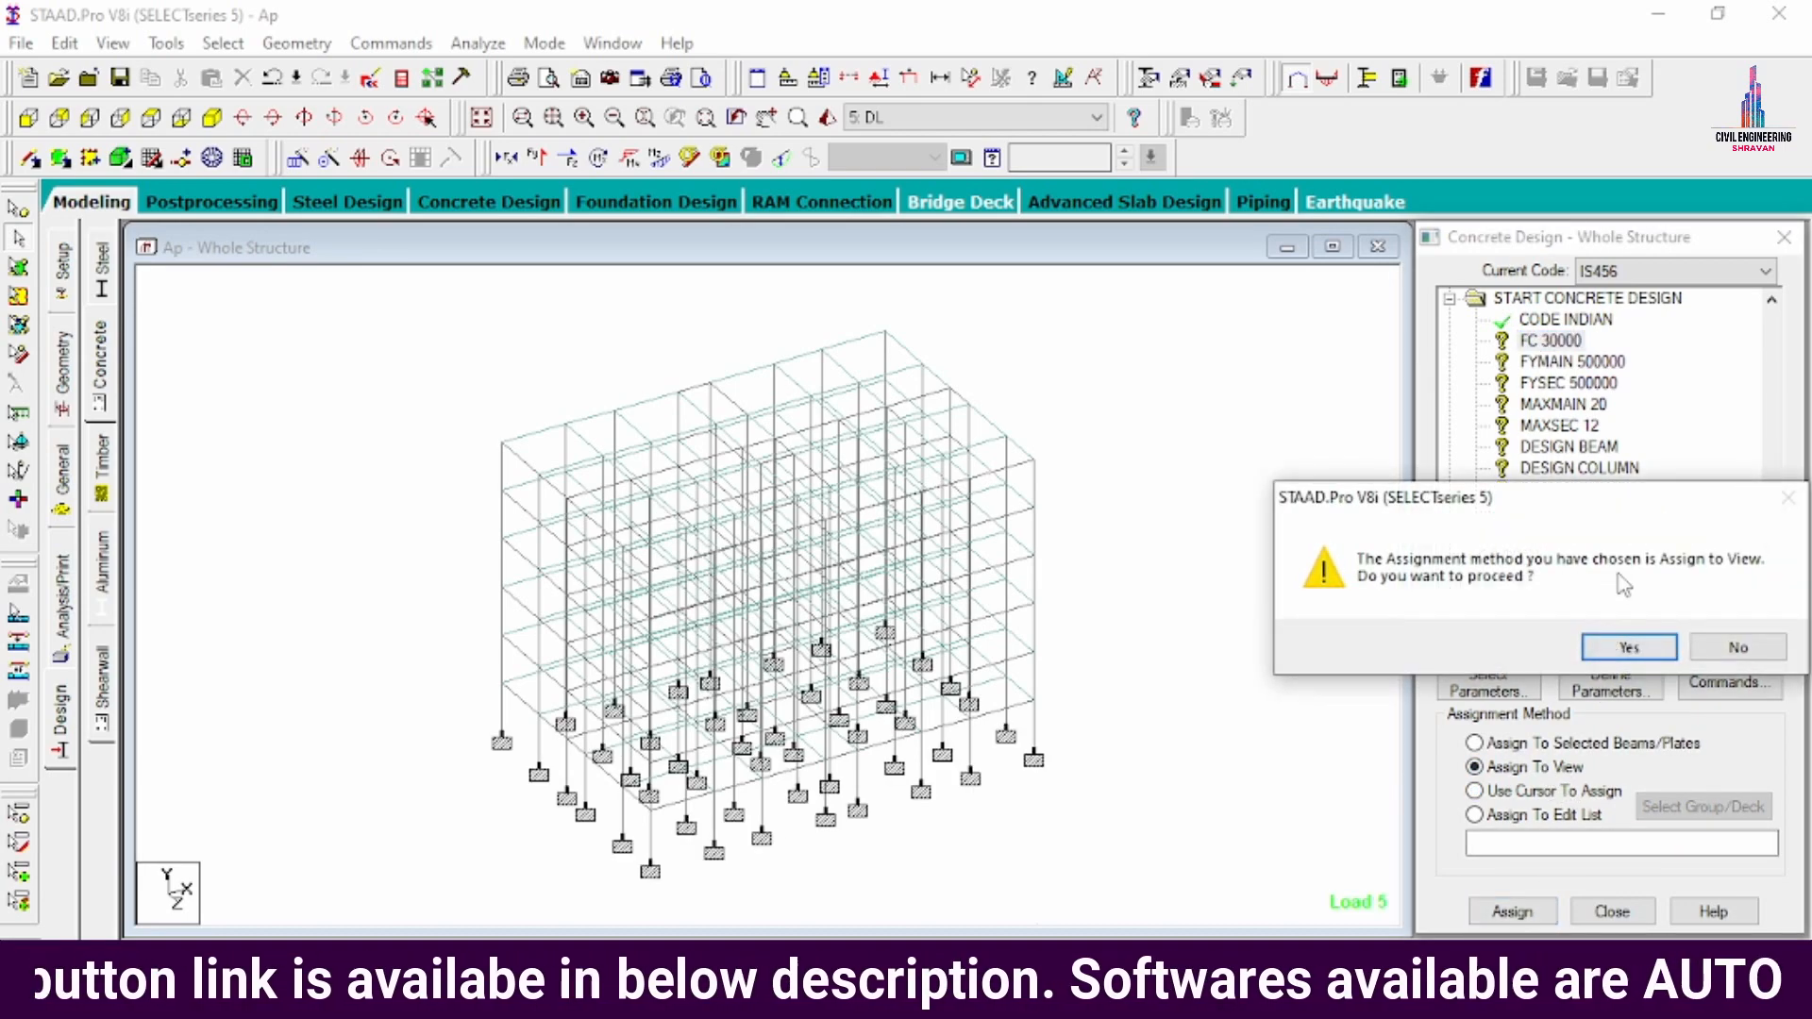
pyautogui.click(1620, 651)
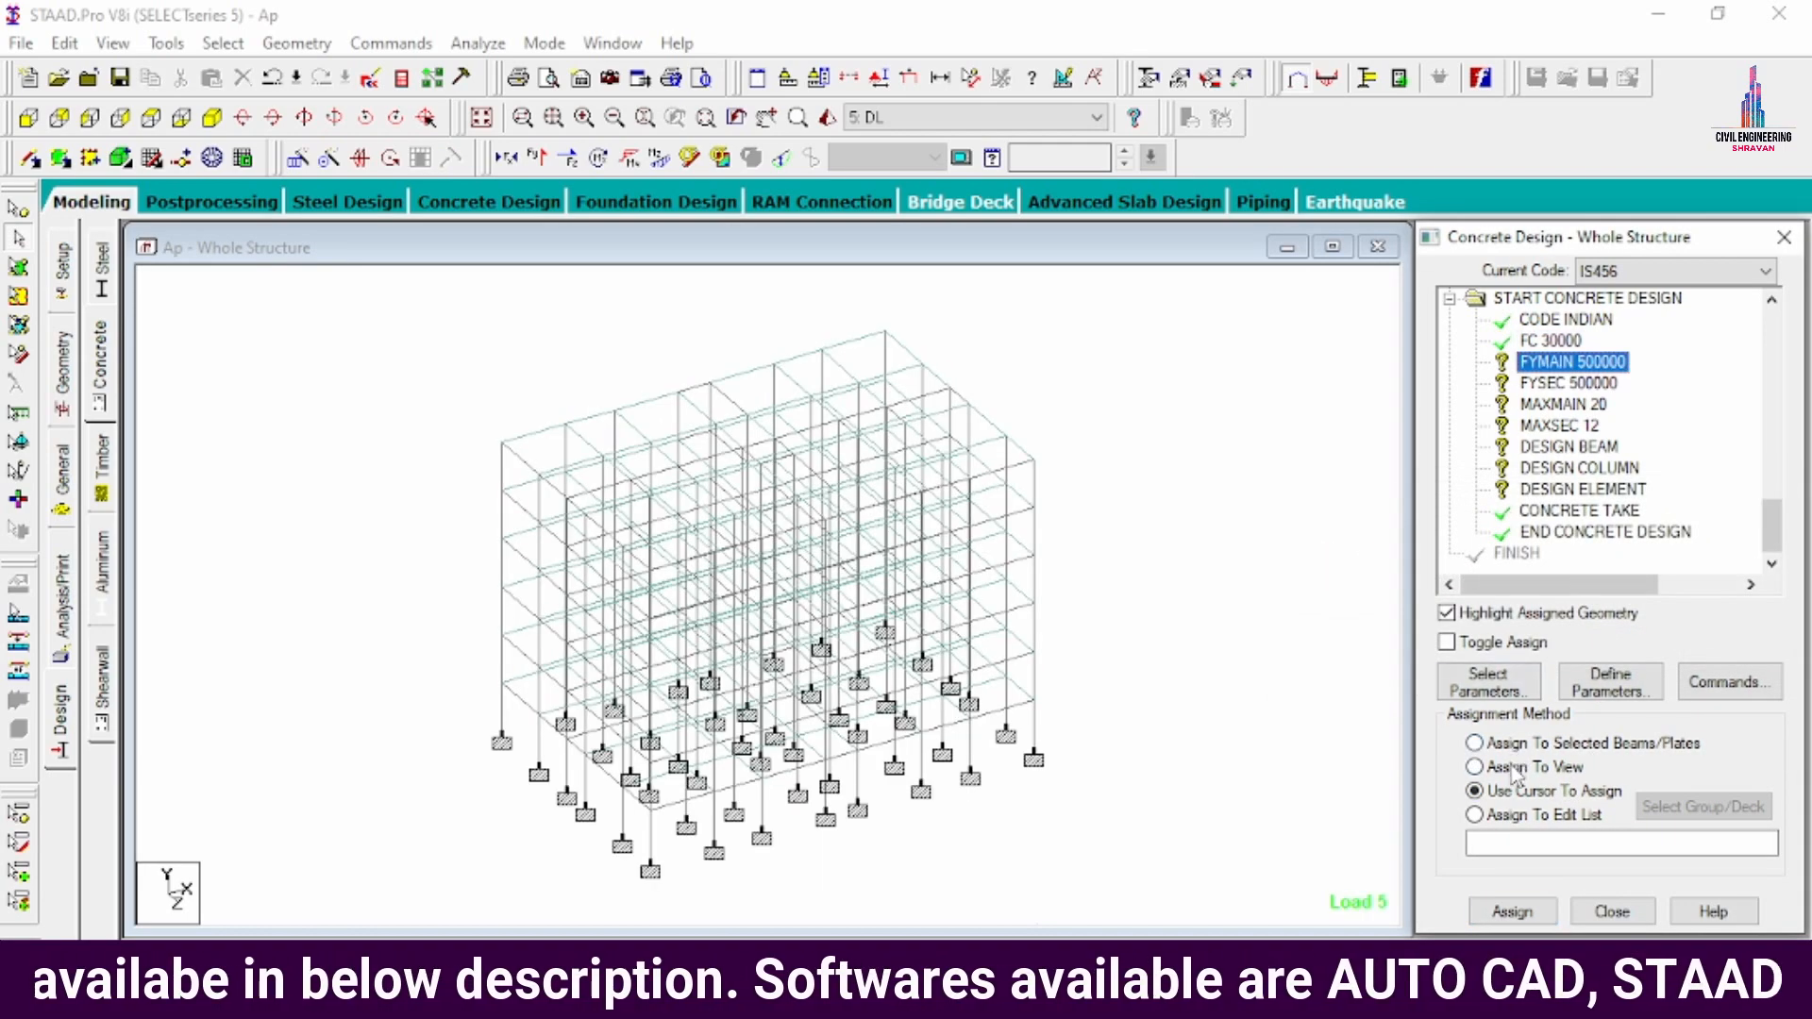
# - Assign the FYMAIN 500000 and FYSEC 500000 parameters to the whole structure in view
pyautogui.click(1515, 769)
pyautogui.click(1512, 912)
pyautogui.click(1620, 646)
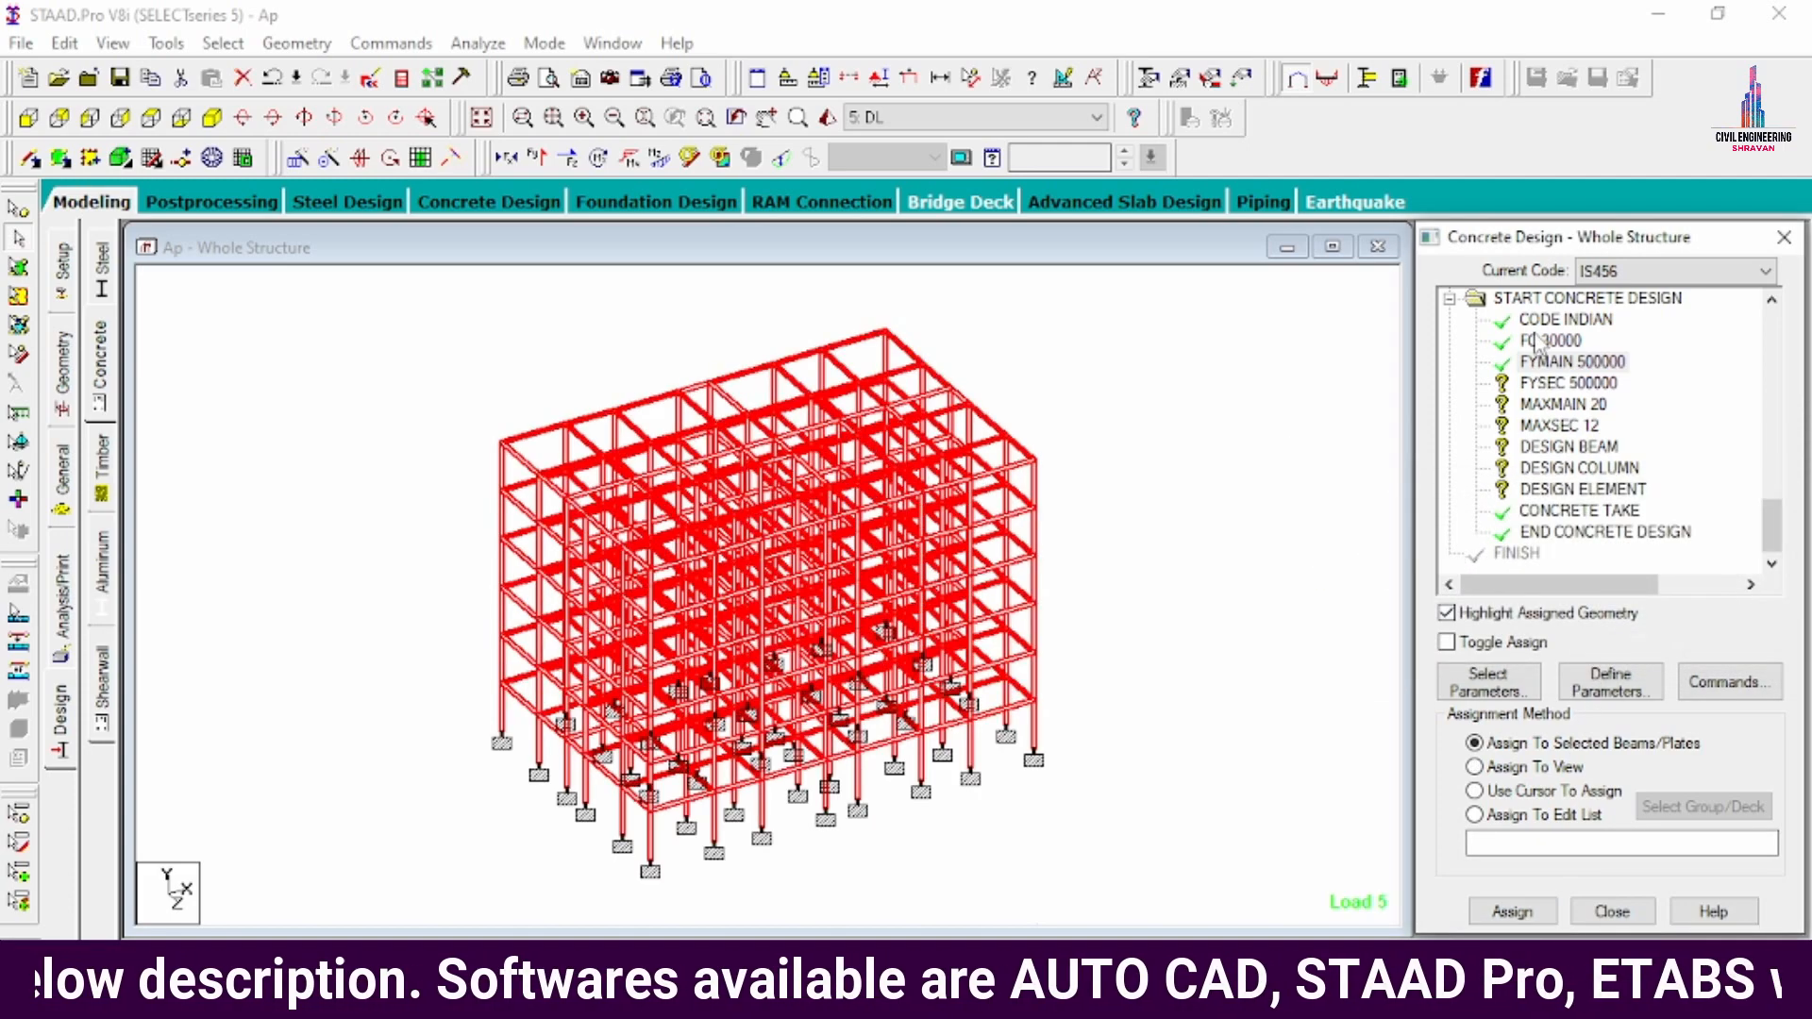
pyautogui.click(1541, 382)
pyautogui.click(1515, 770)
pyautogui.click(1512, 908)
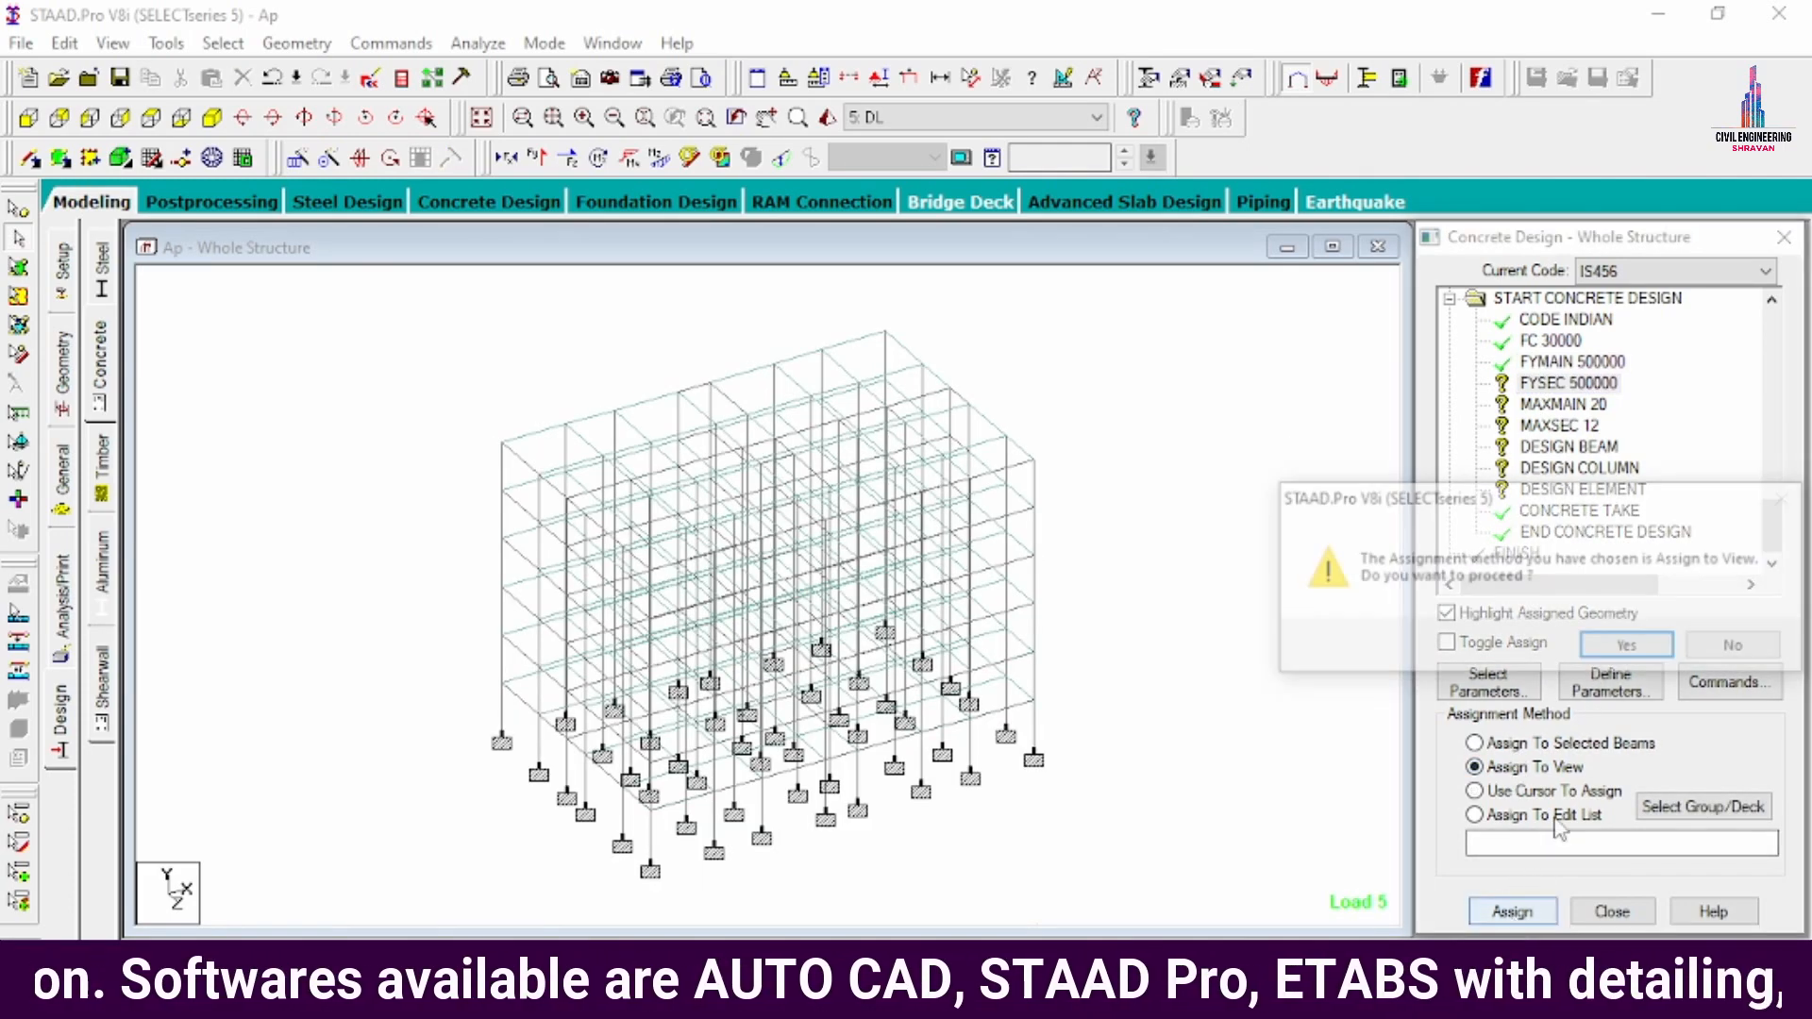
pyautogui.click(1626, 645)
# - Assign the MAXMAIN 20 and MAXSEC 12 parameters to the whole structure in view
pyautogui.click(1542, 404)
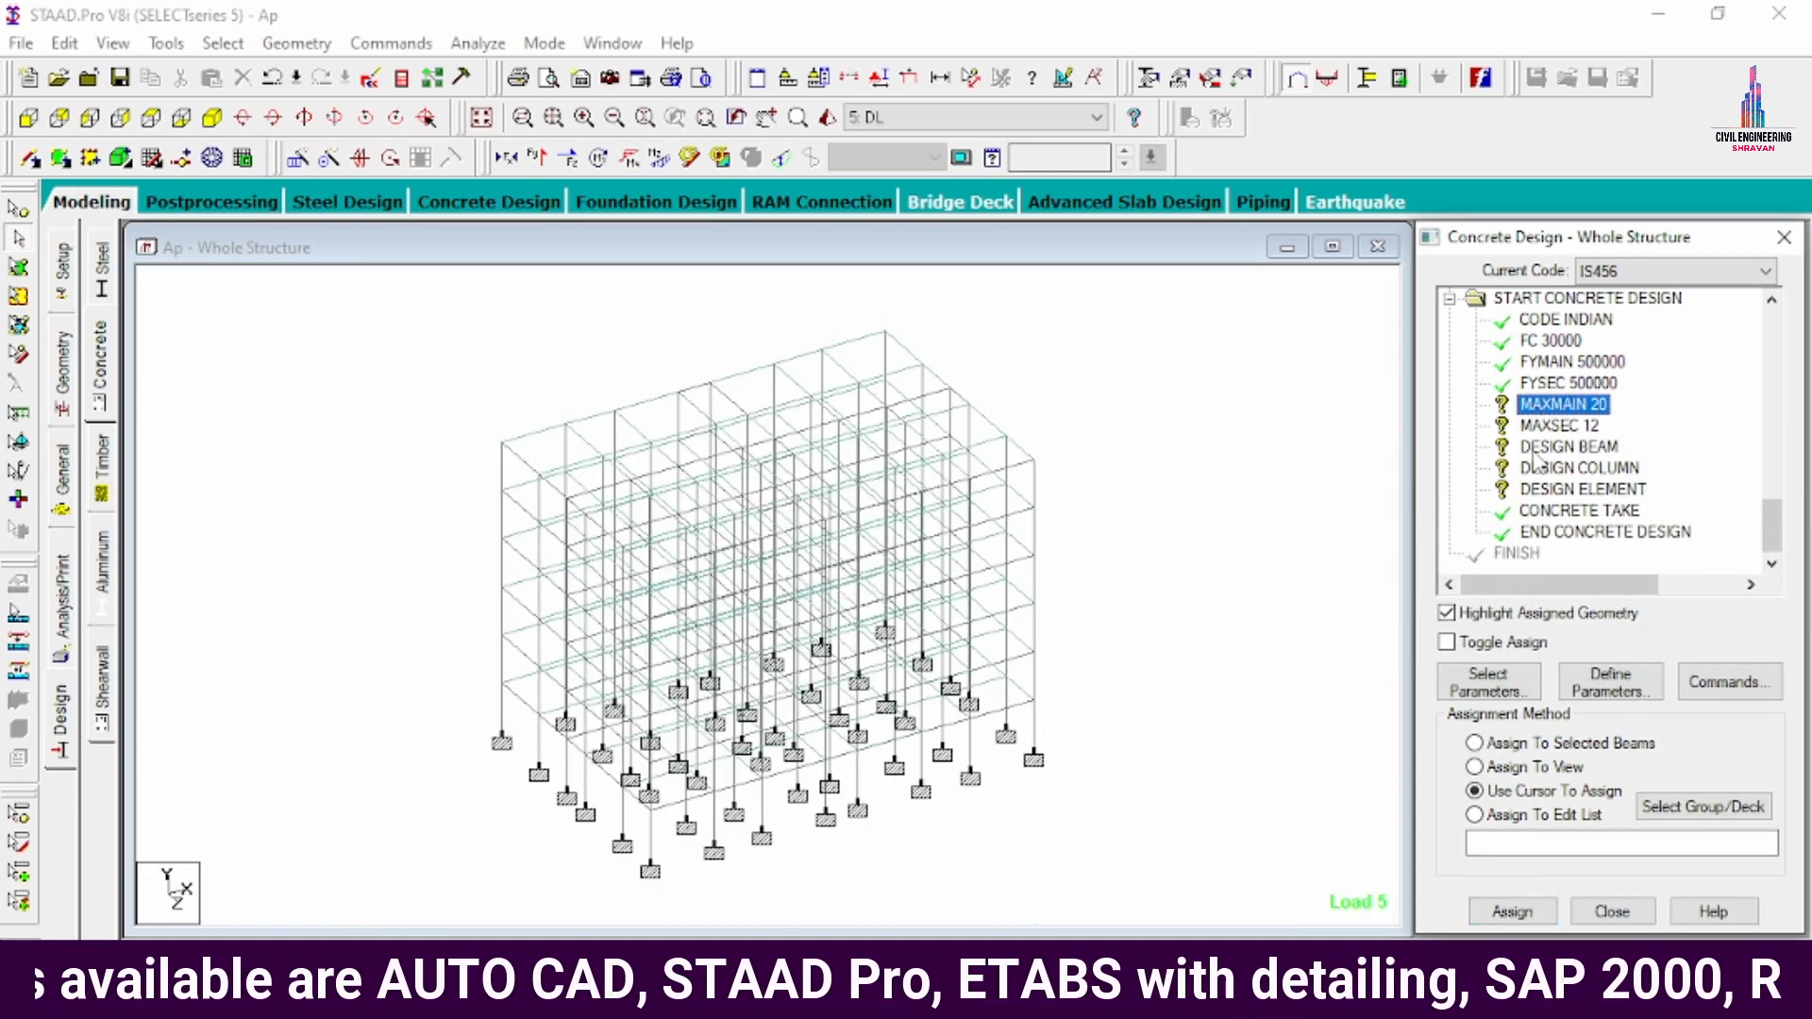
pyautogui.click(1496, 767)
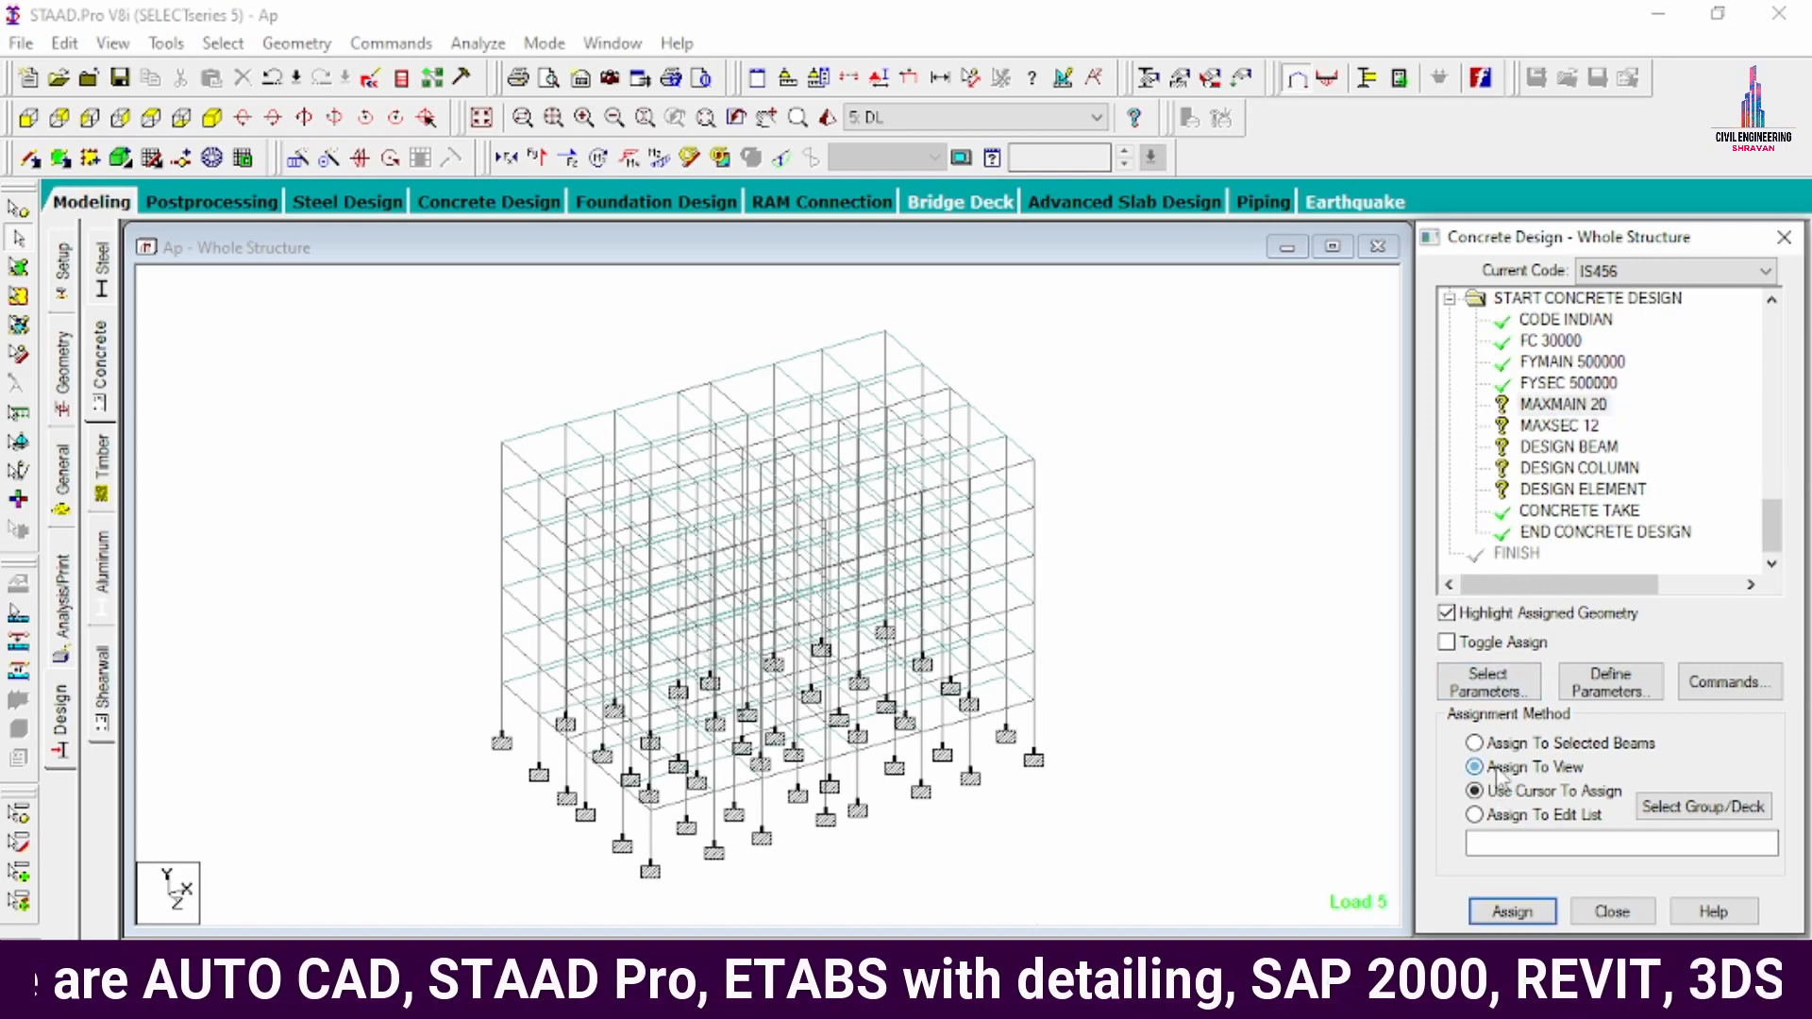
pyautogui.click(1510, 908)
pyautogui.click(1647, 648)
pyautogui.click(1559, 426)
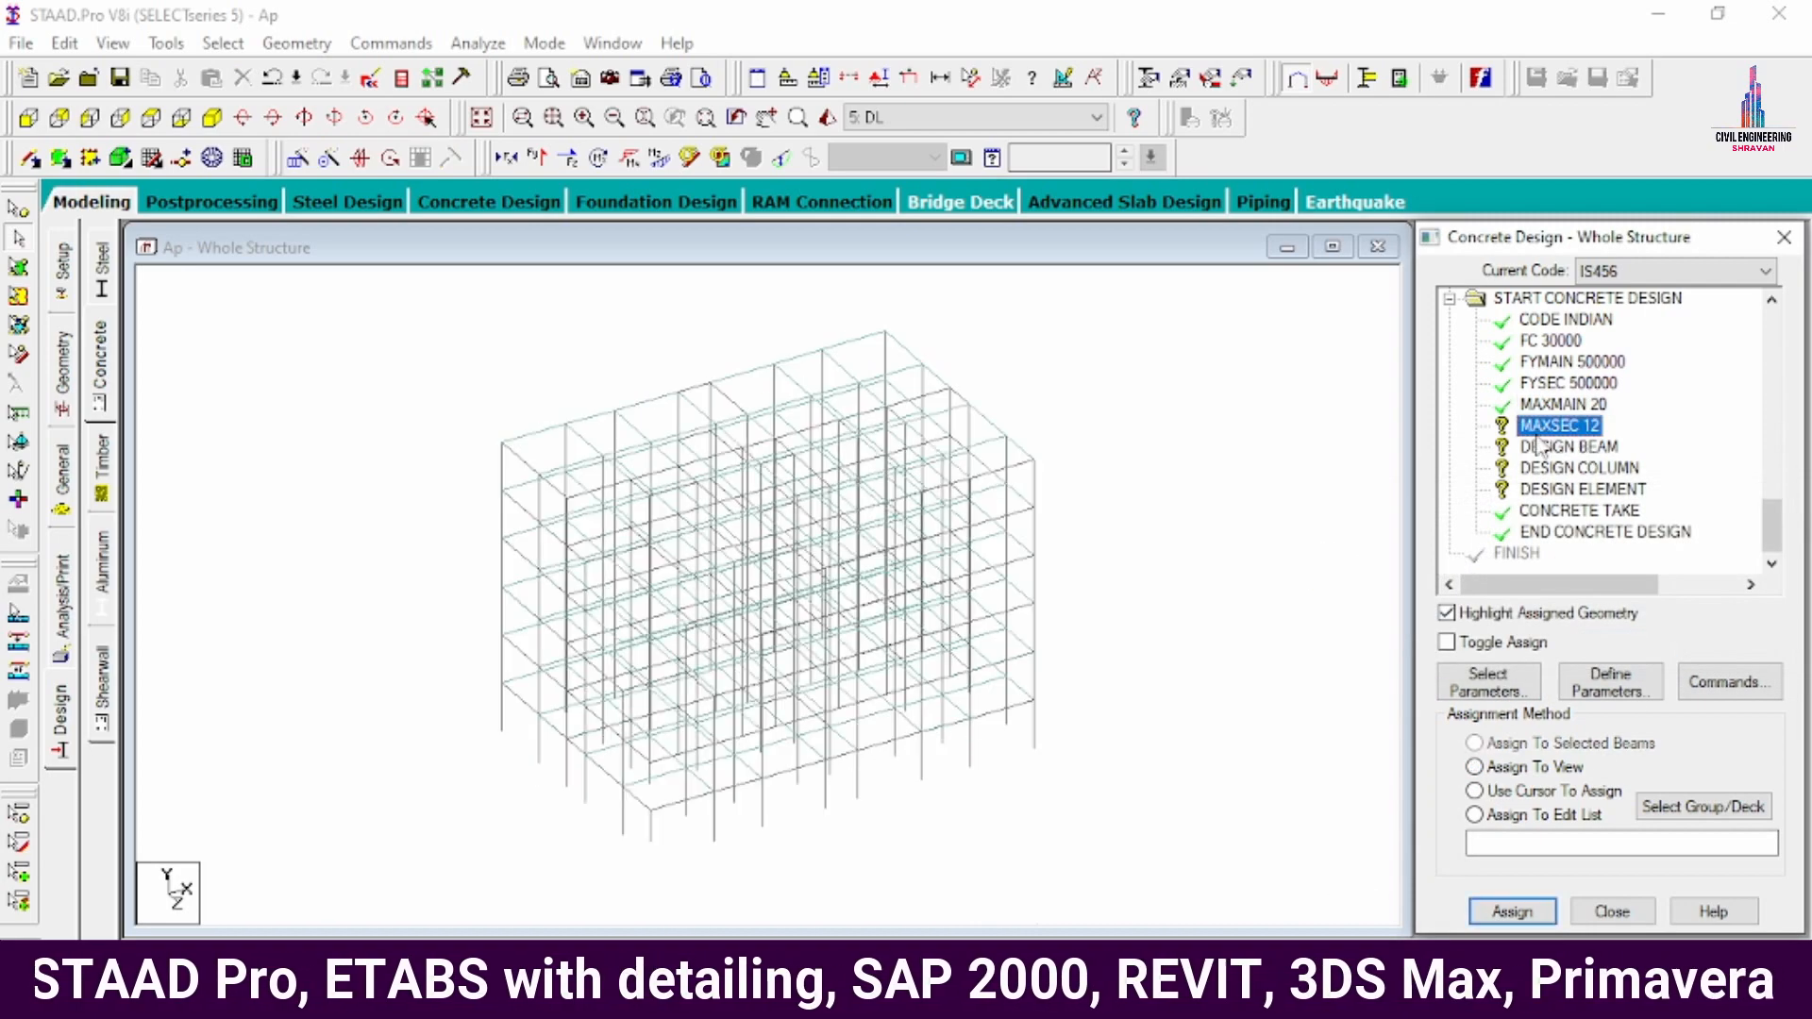
pyautogui.click(1534, 793)
pyautogui.click(1512, 911)
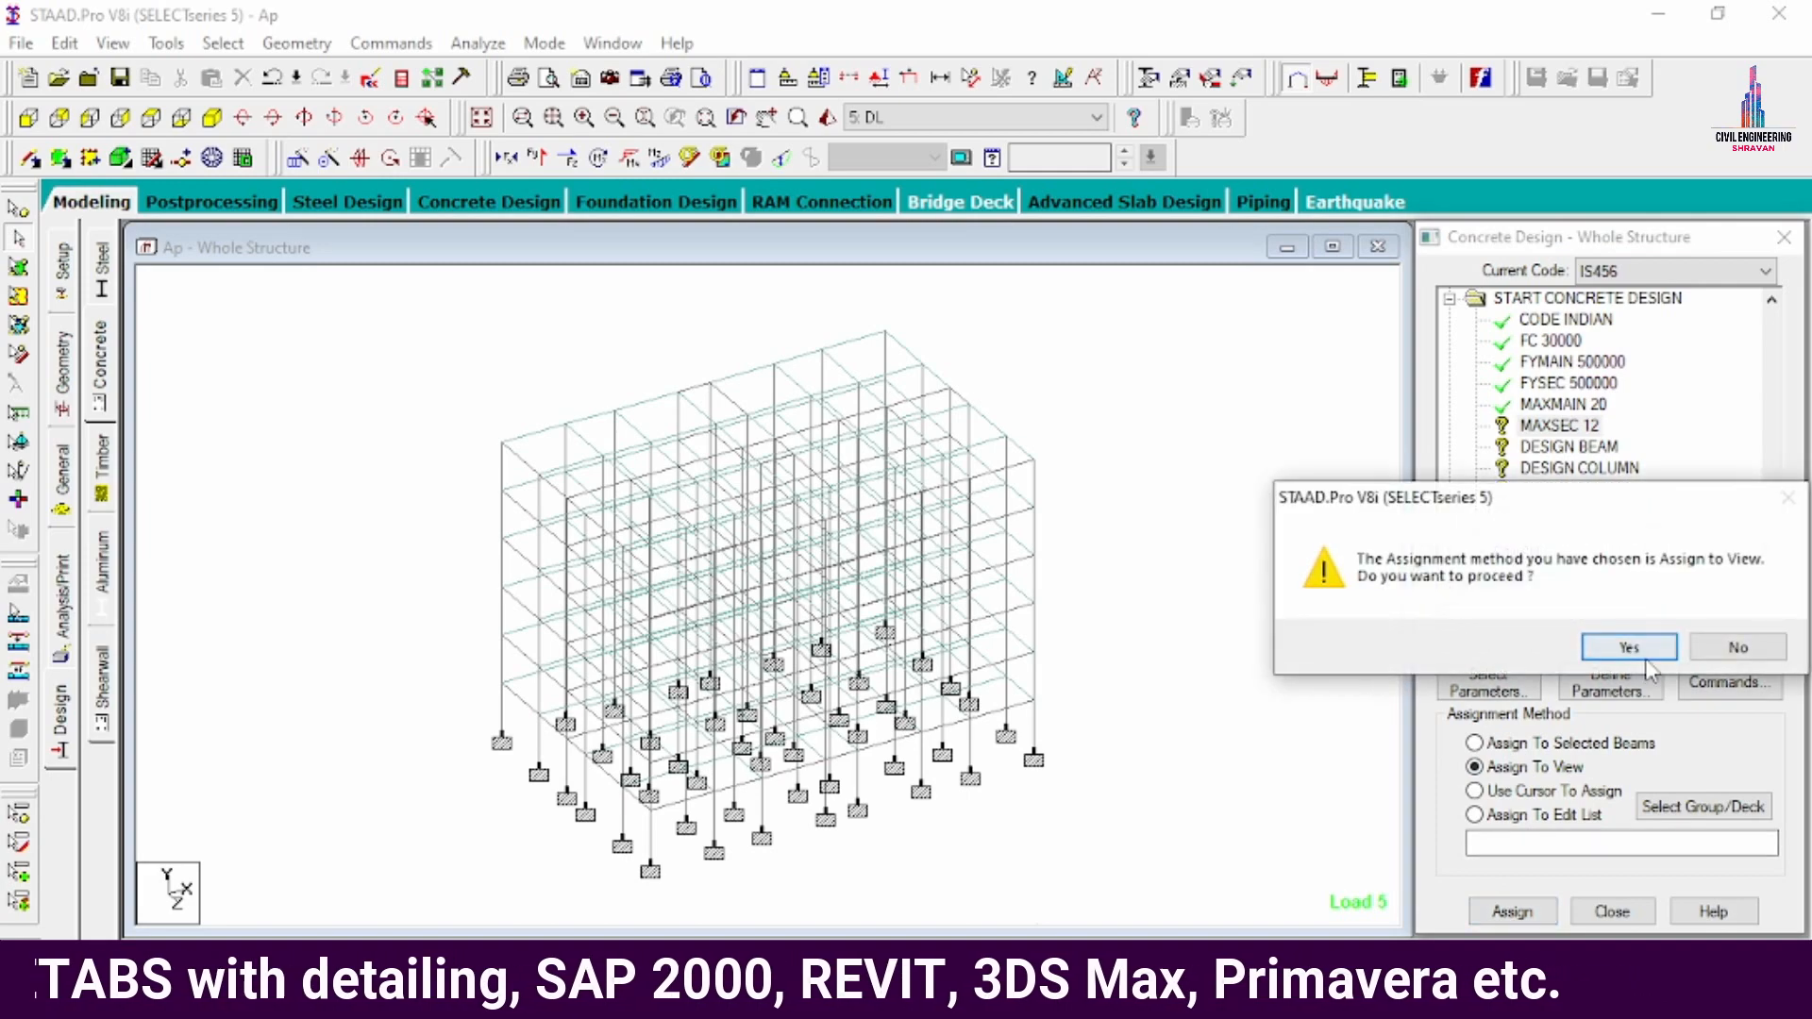
pyautogui.click(1619, 647)
# - Assign the DESIGN BEAM command to all beams parallel to the X and Z axes
pyautogui.click(1559, 449)
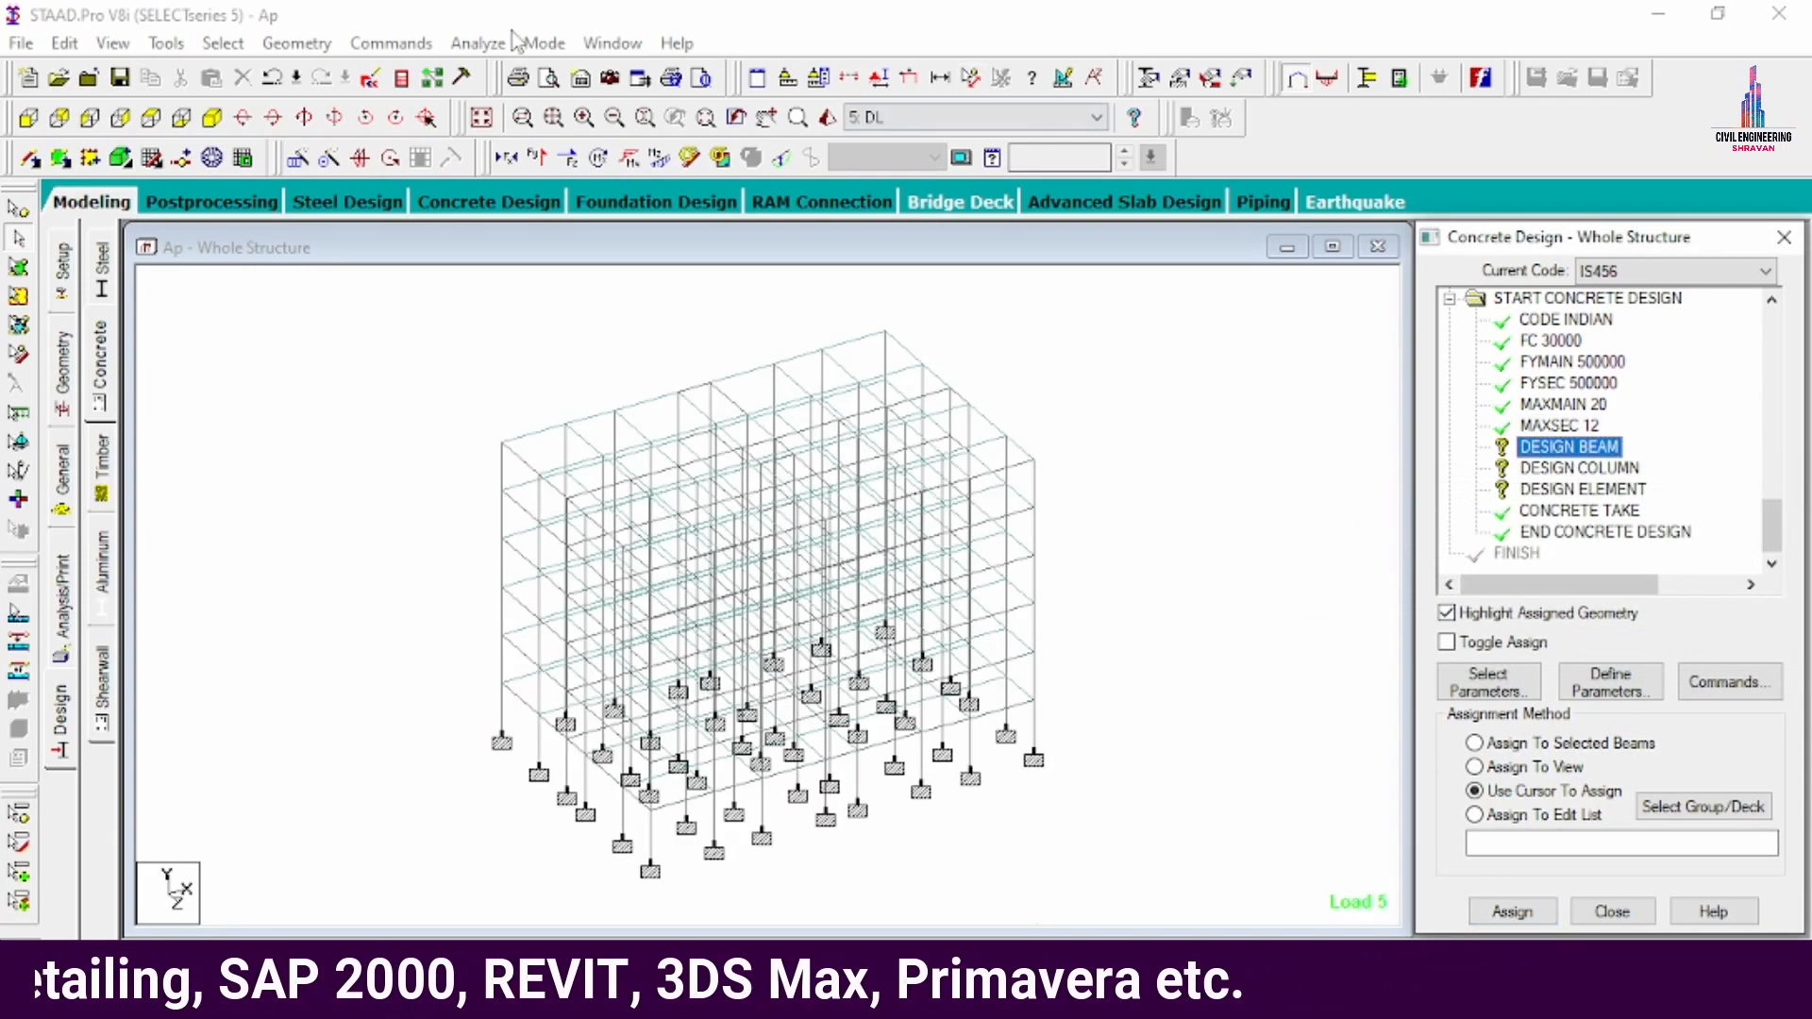
pyautogui.click(235, 42)
pyautogui.moveTo(472, 519)
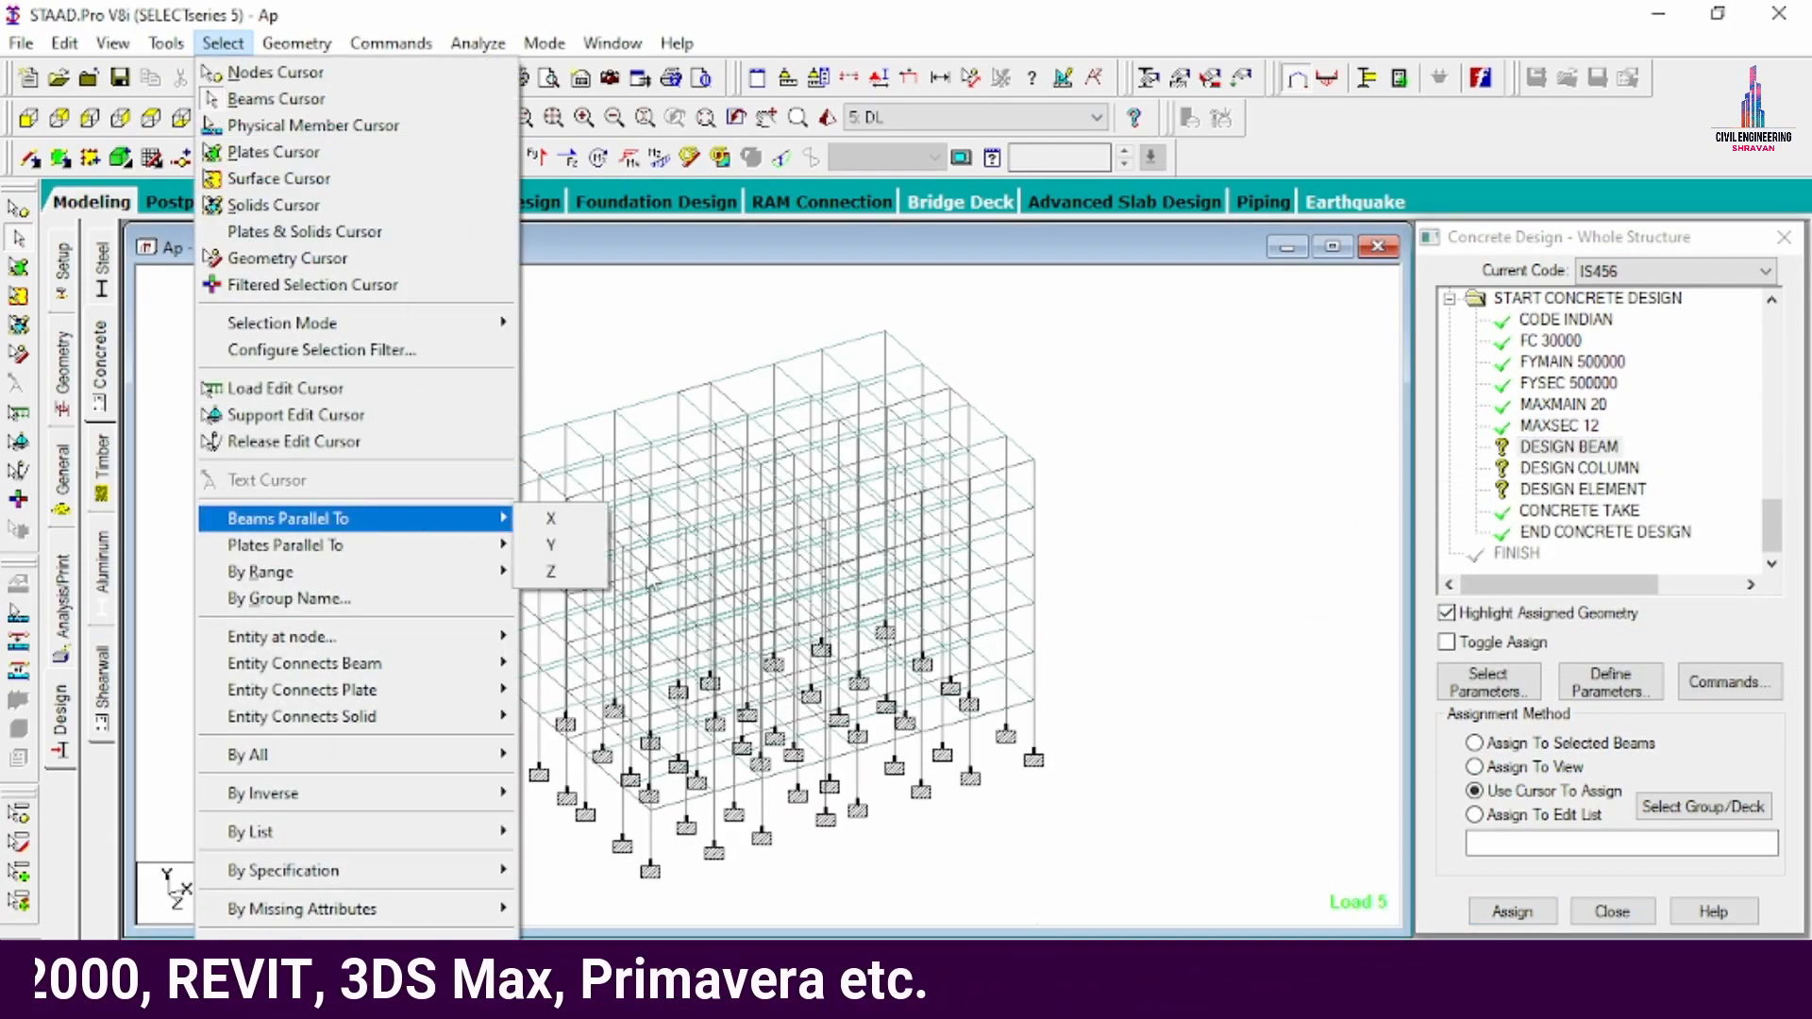
pyautogui.click(557, 519)
pyautogui.click(223, 43)
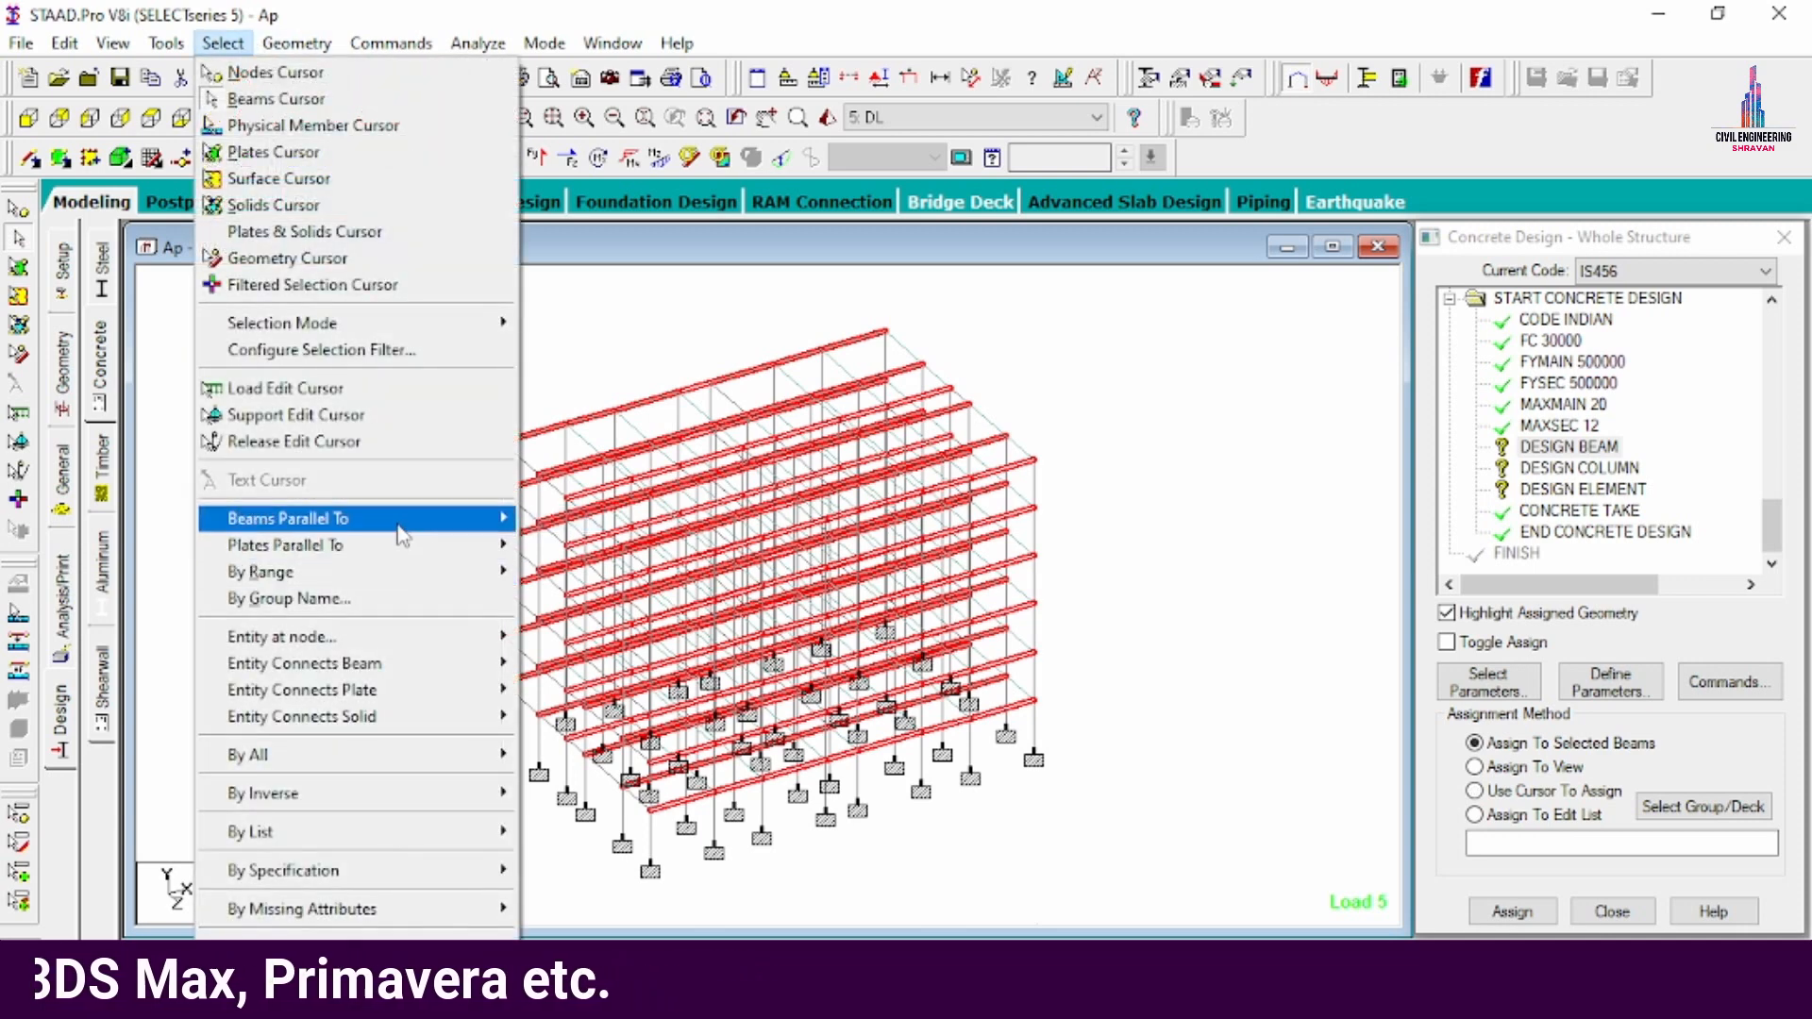
pyautogui.click(547, 572)
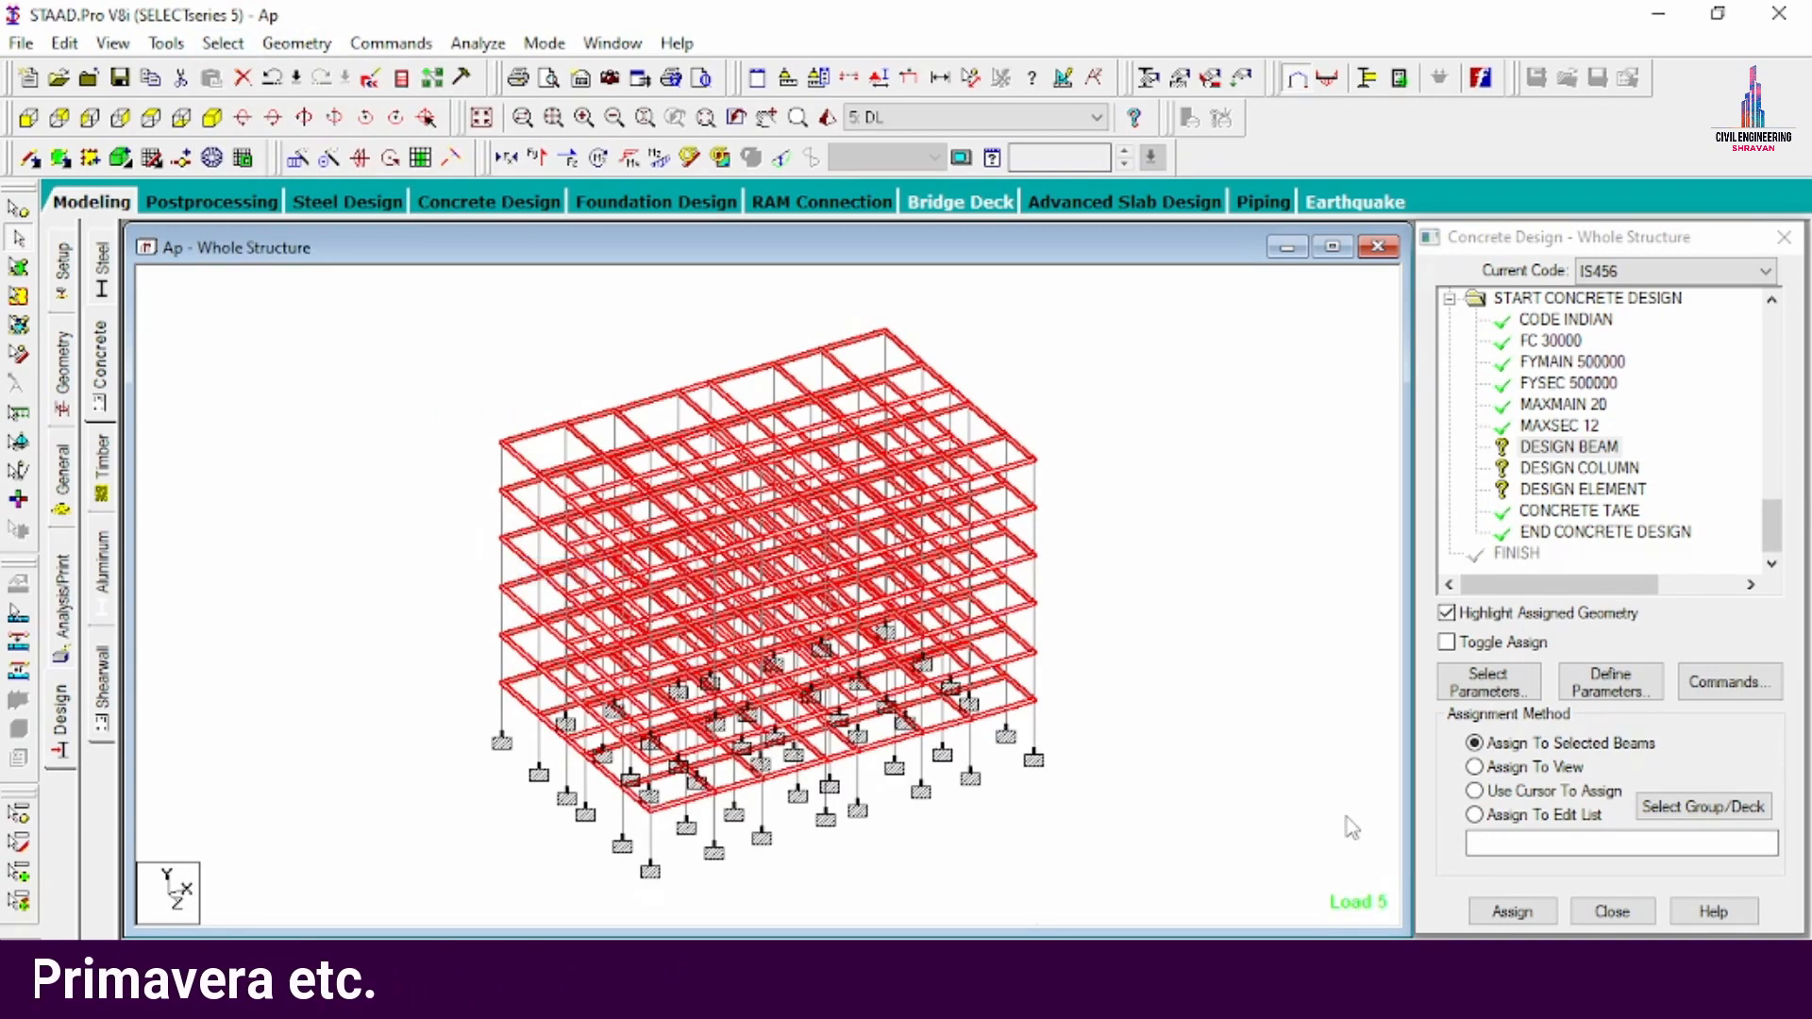
pyautogui.click(1511, 912)
pyautogui.click(1616, 649)
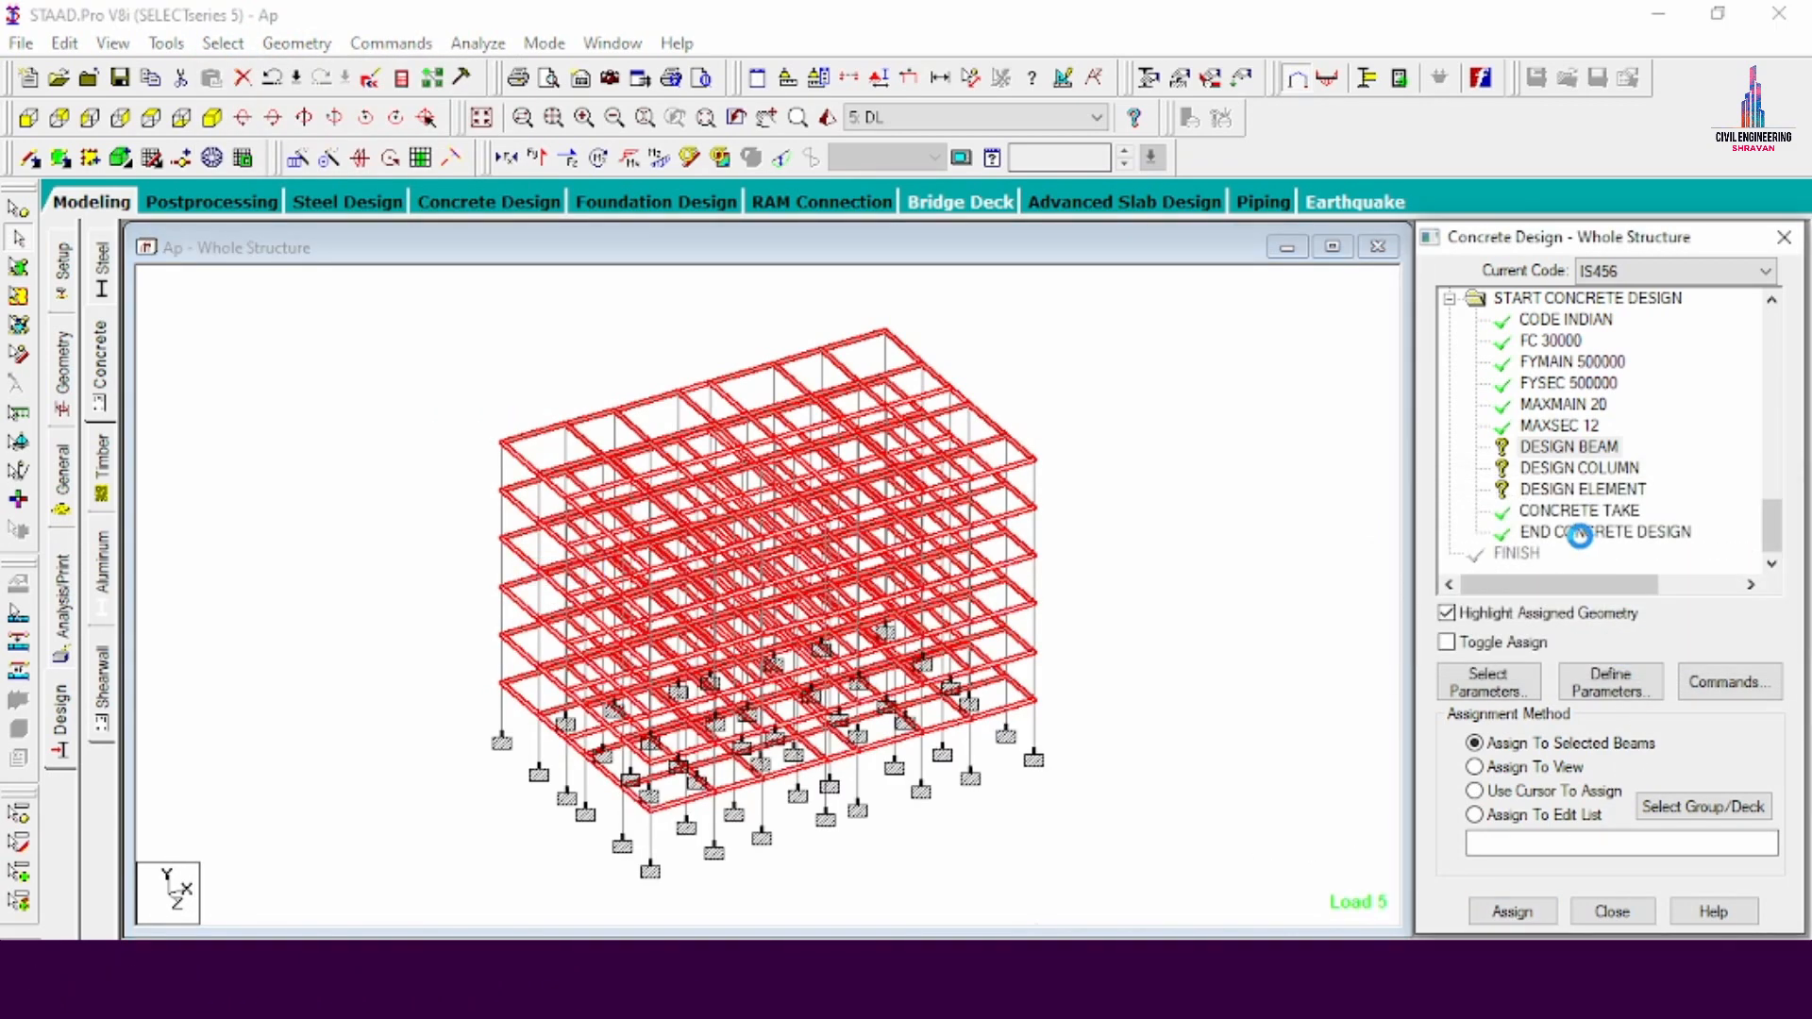
# - Assign the DESIGN COLUMN command to all members parallel to the Y axis
pyautogui.click(1519, 469)
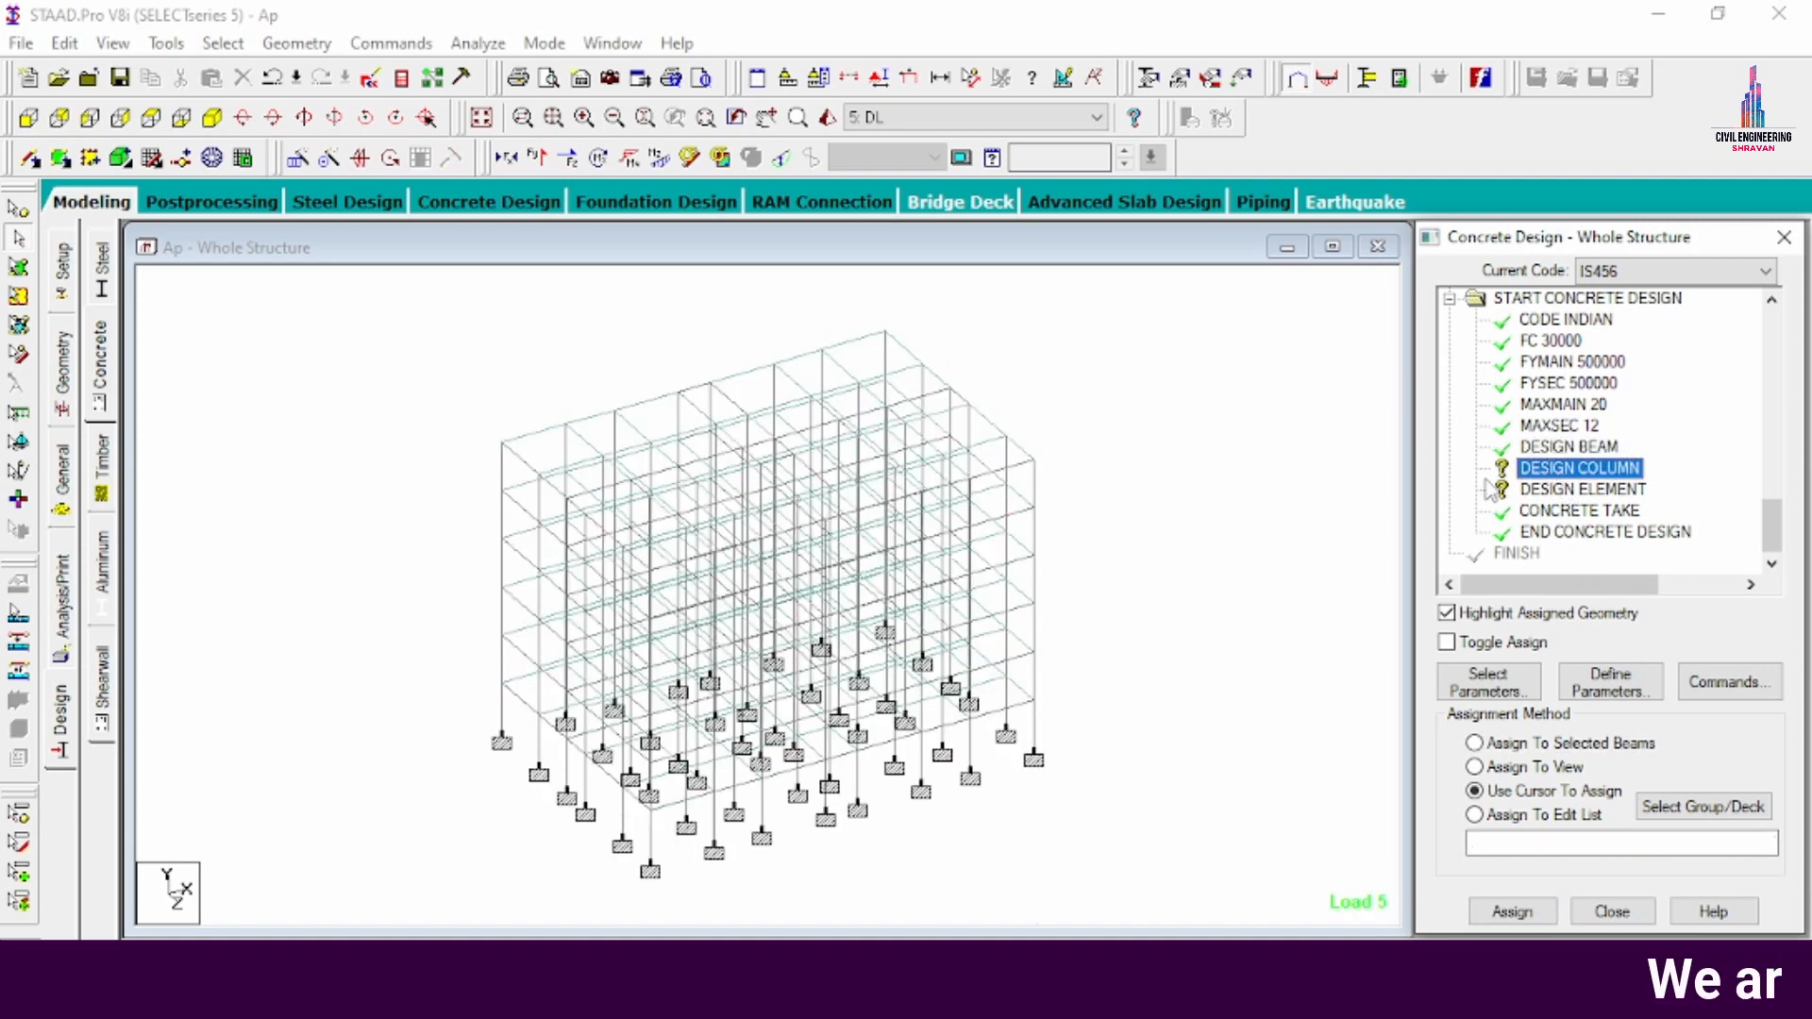
pyautogui.click(223, 44)
pyautogui.moveTo(425, 521)
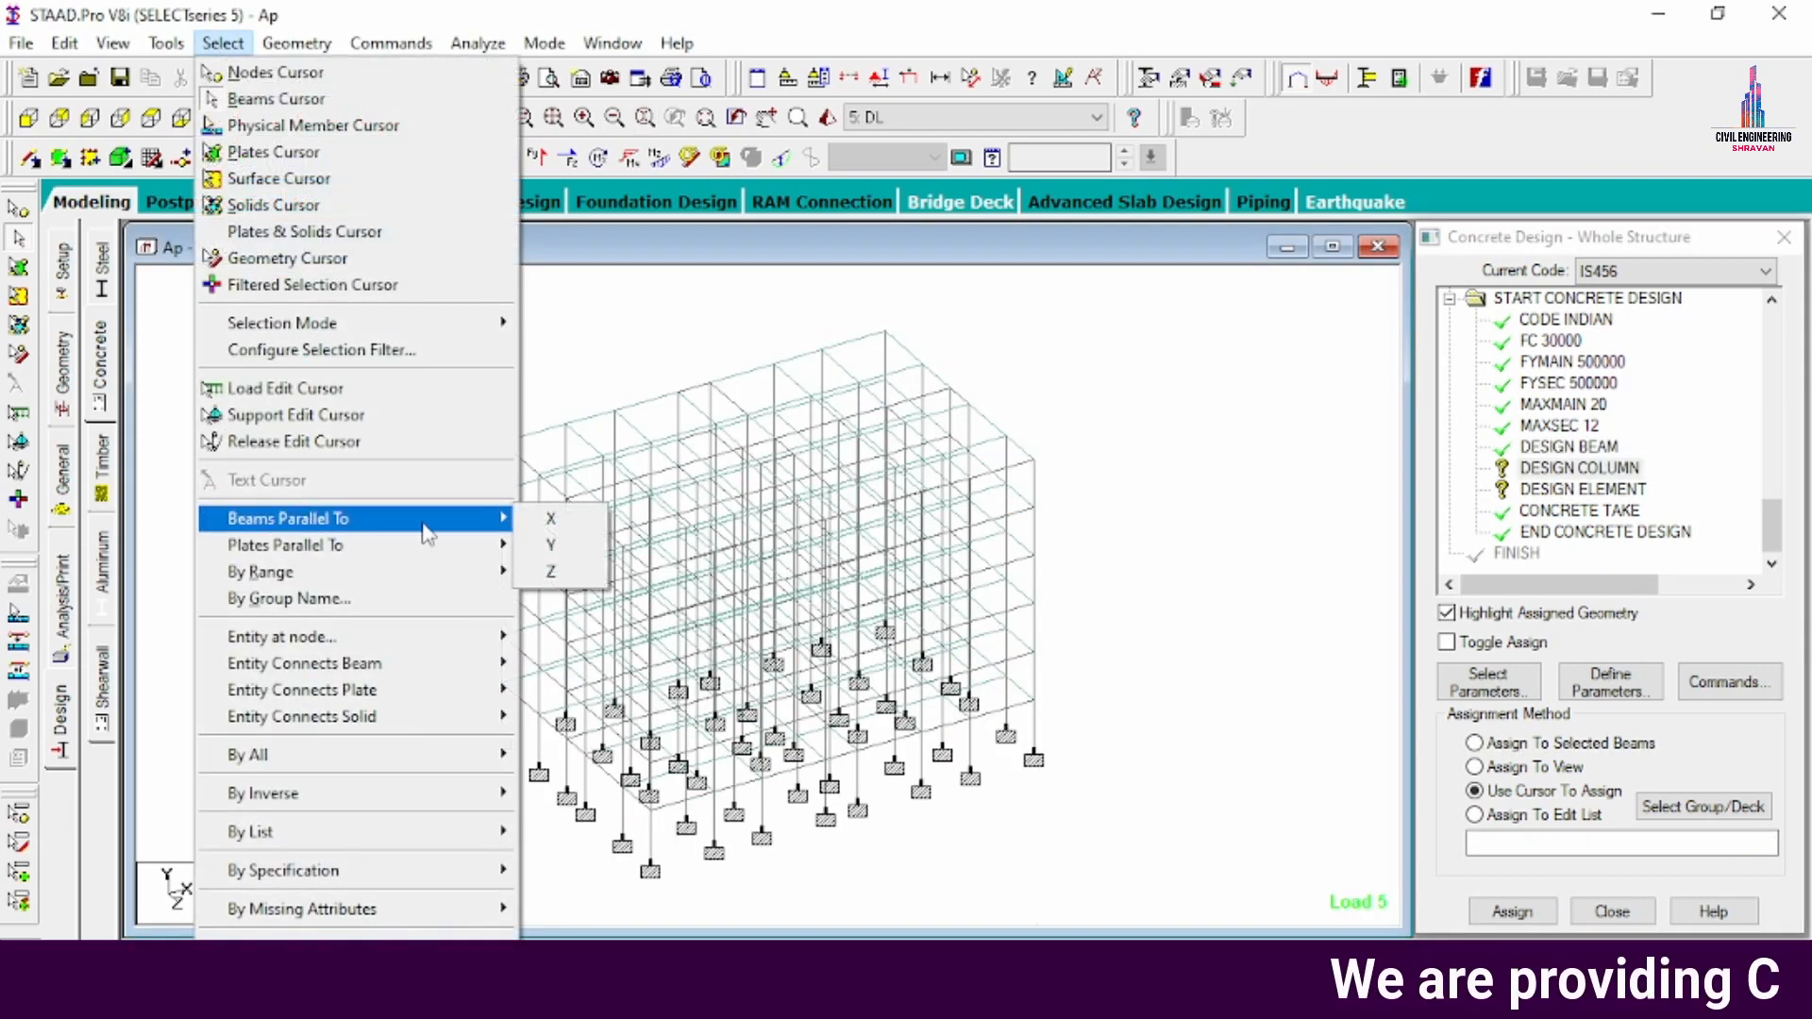
pyautogui.click(548, 546)
pyautogui.click(1514, 914)
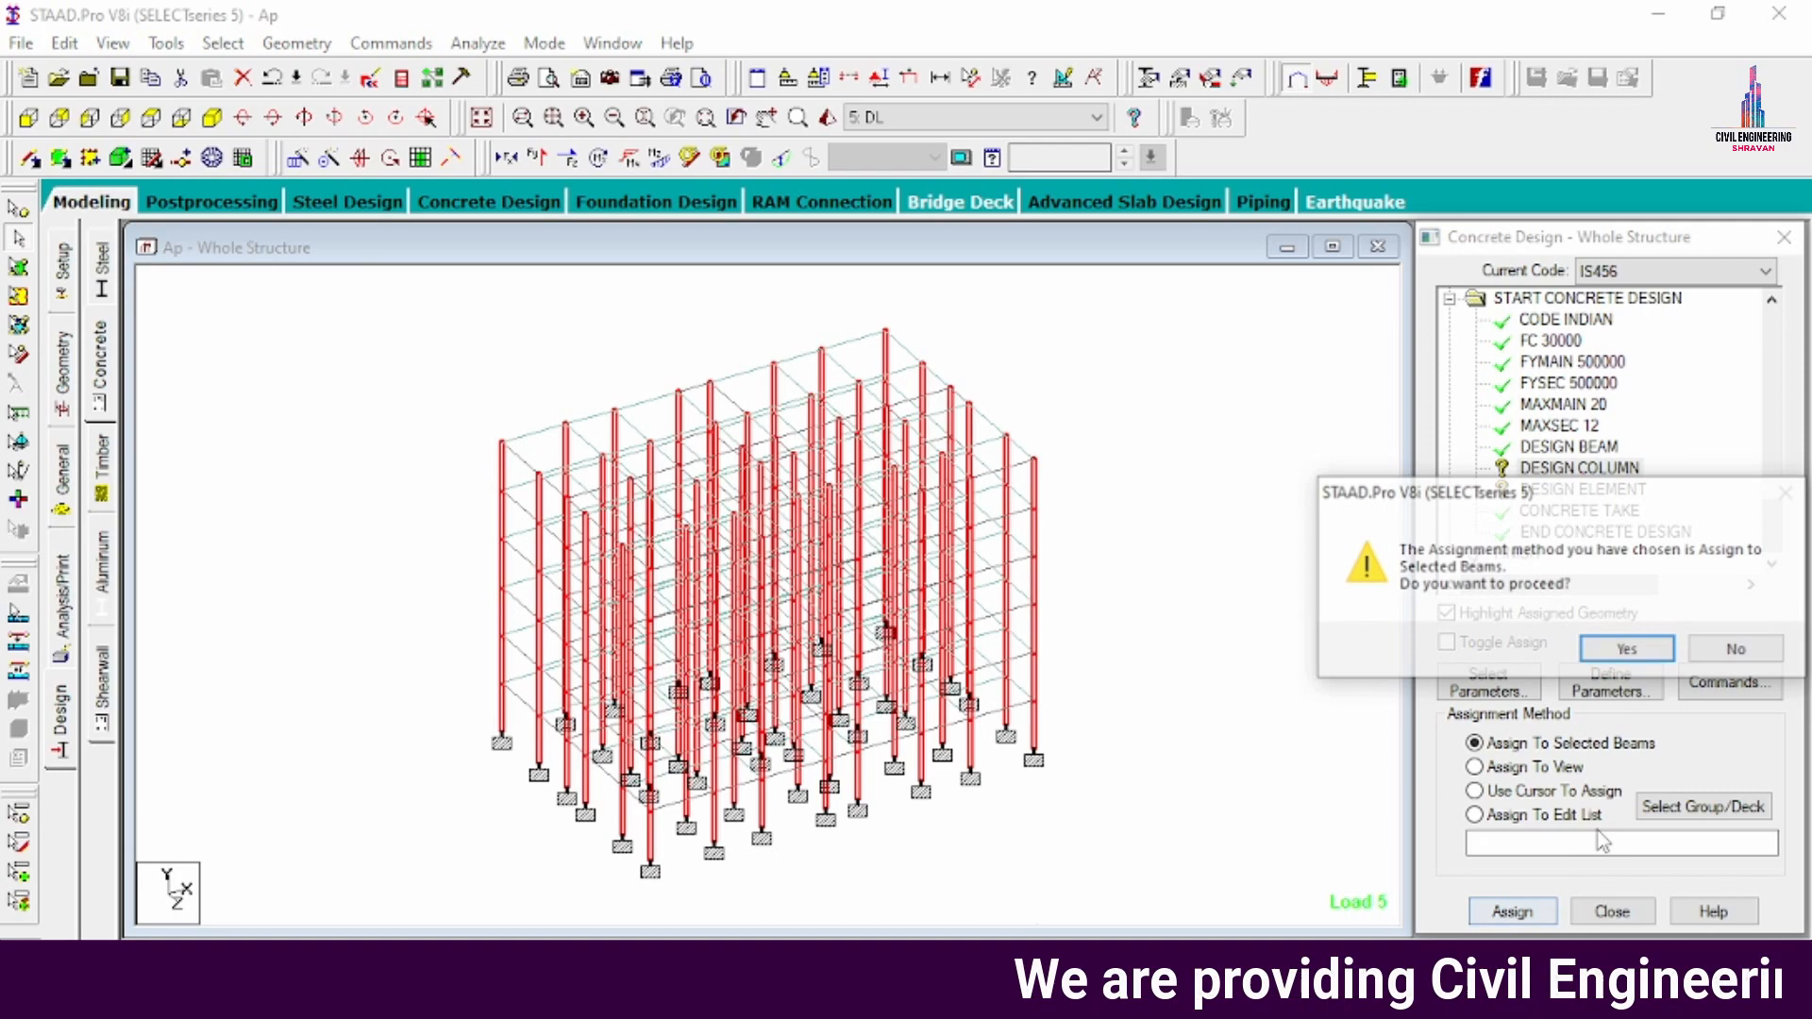
pyautogui.click(1618, 649)
# - Assign the DESIGN ELEMENT command to the plates using the Assign To View method
pyautogui.click(1566, 490)
pyautogui.click(1474, 767)
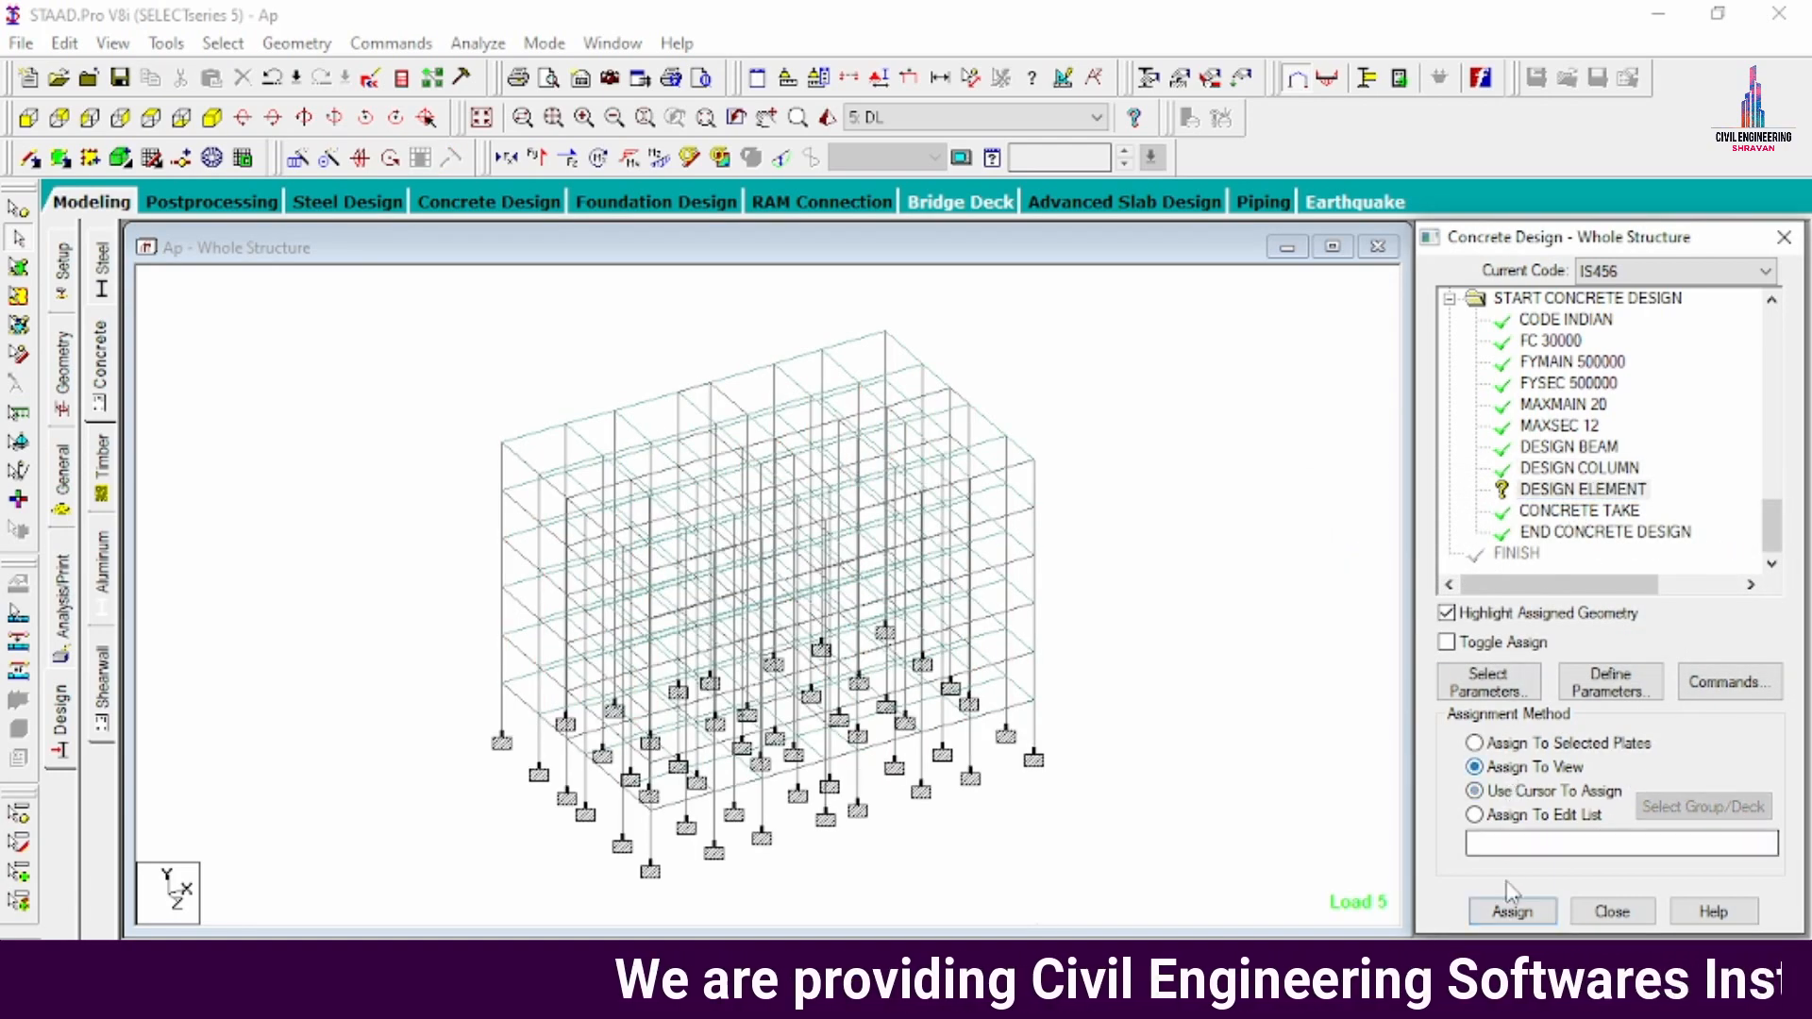
pyautogui.click(1512, 912)
pyautogui.click(1629, 648)
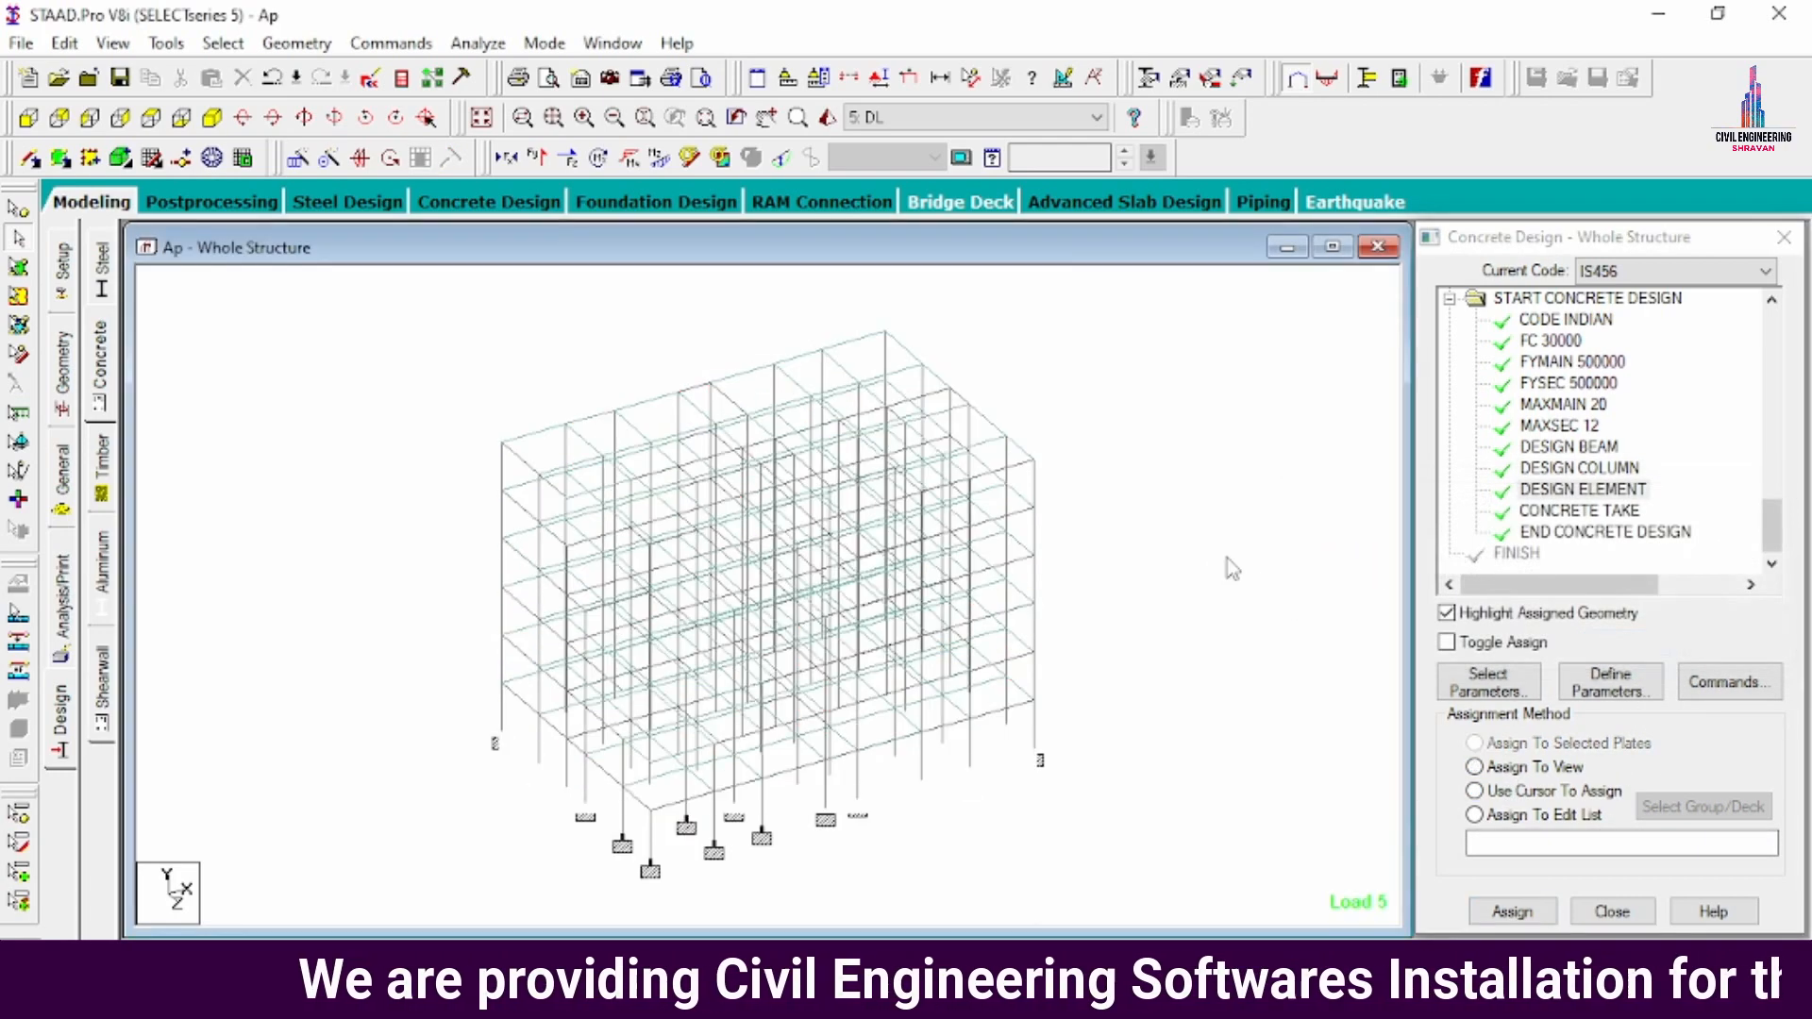
# - Save the modified structure, rerun the analysis and design, and enter Post Processing Mode
pyautogui.click(62, 619)
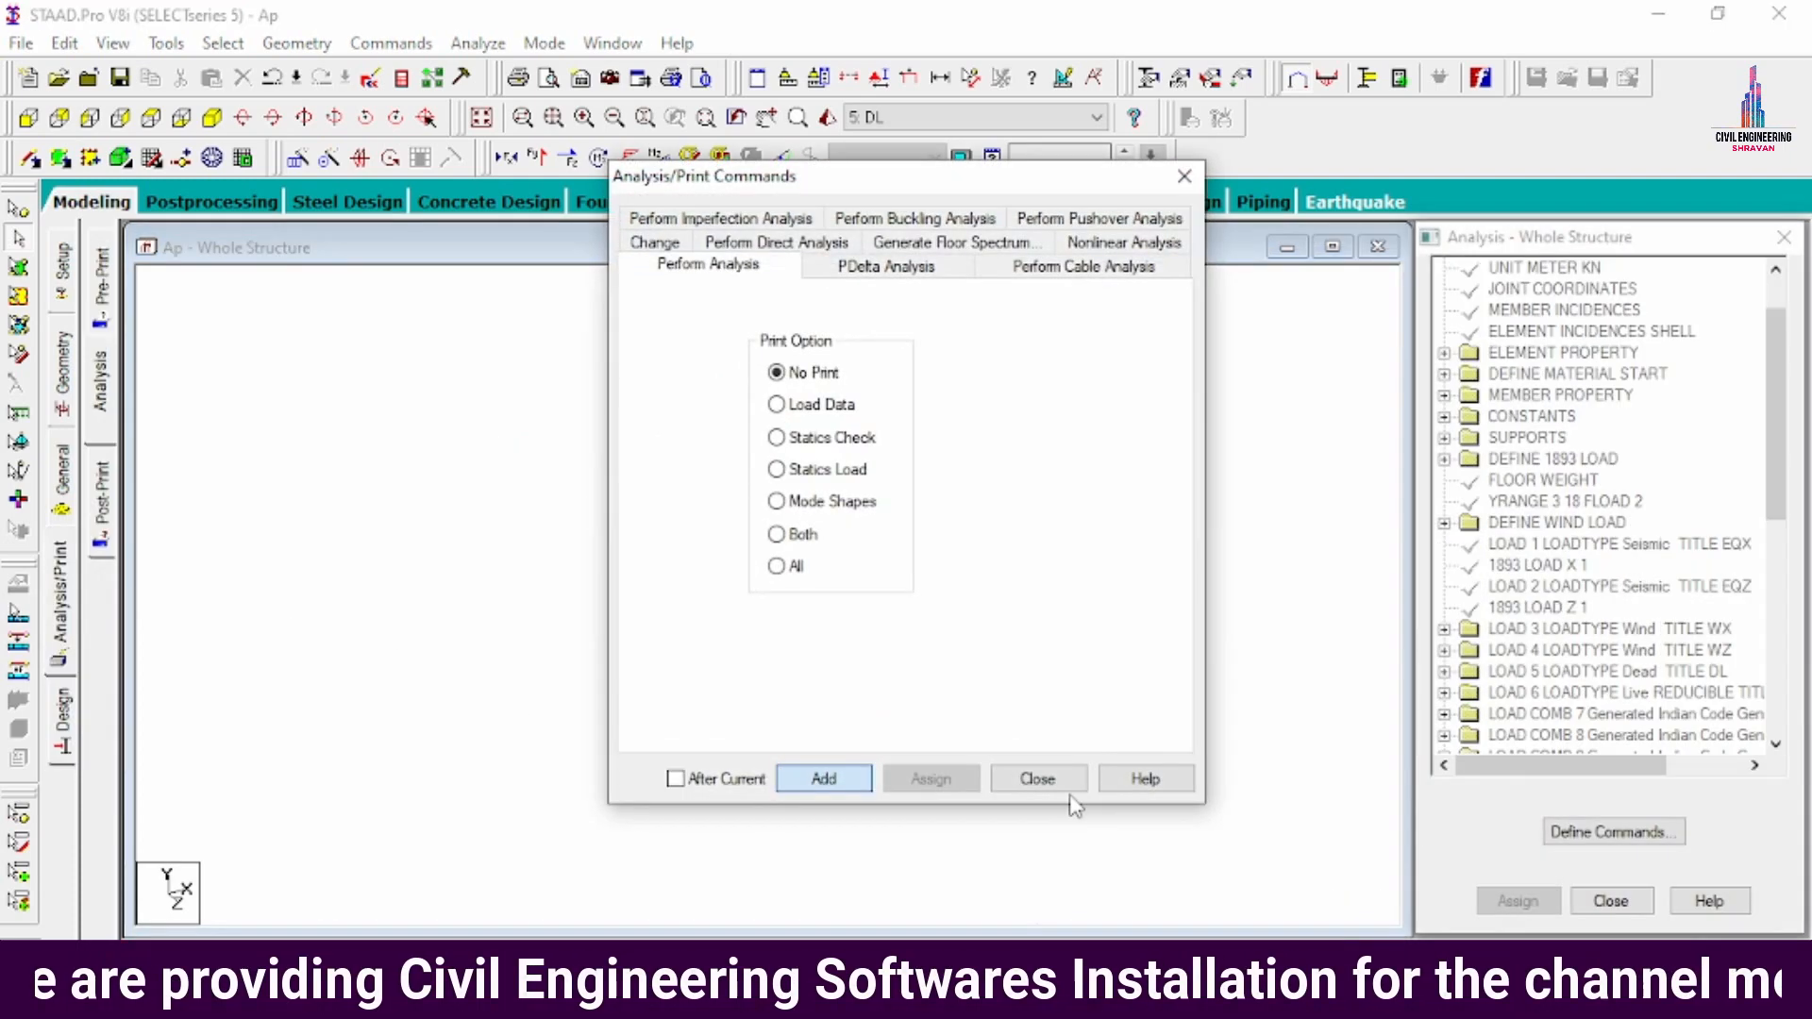
pyautogui.click(1041, 777)
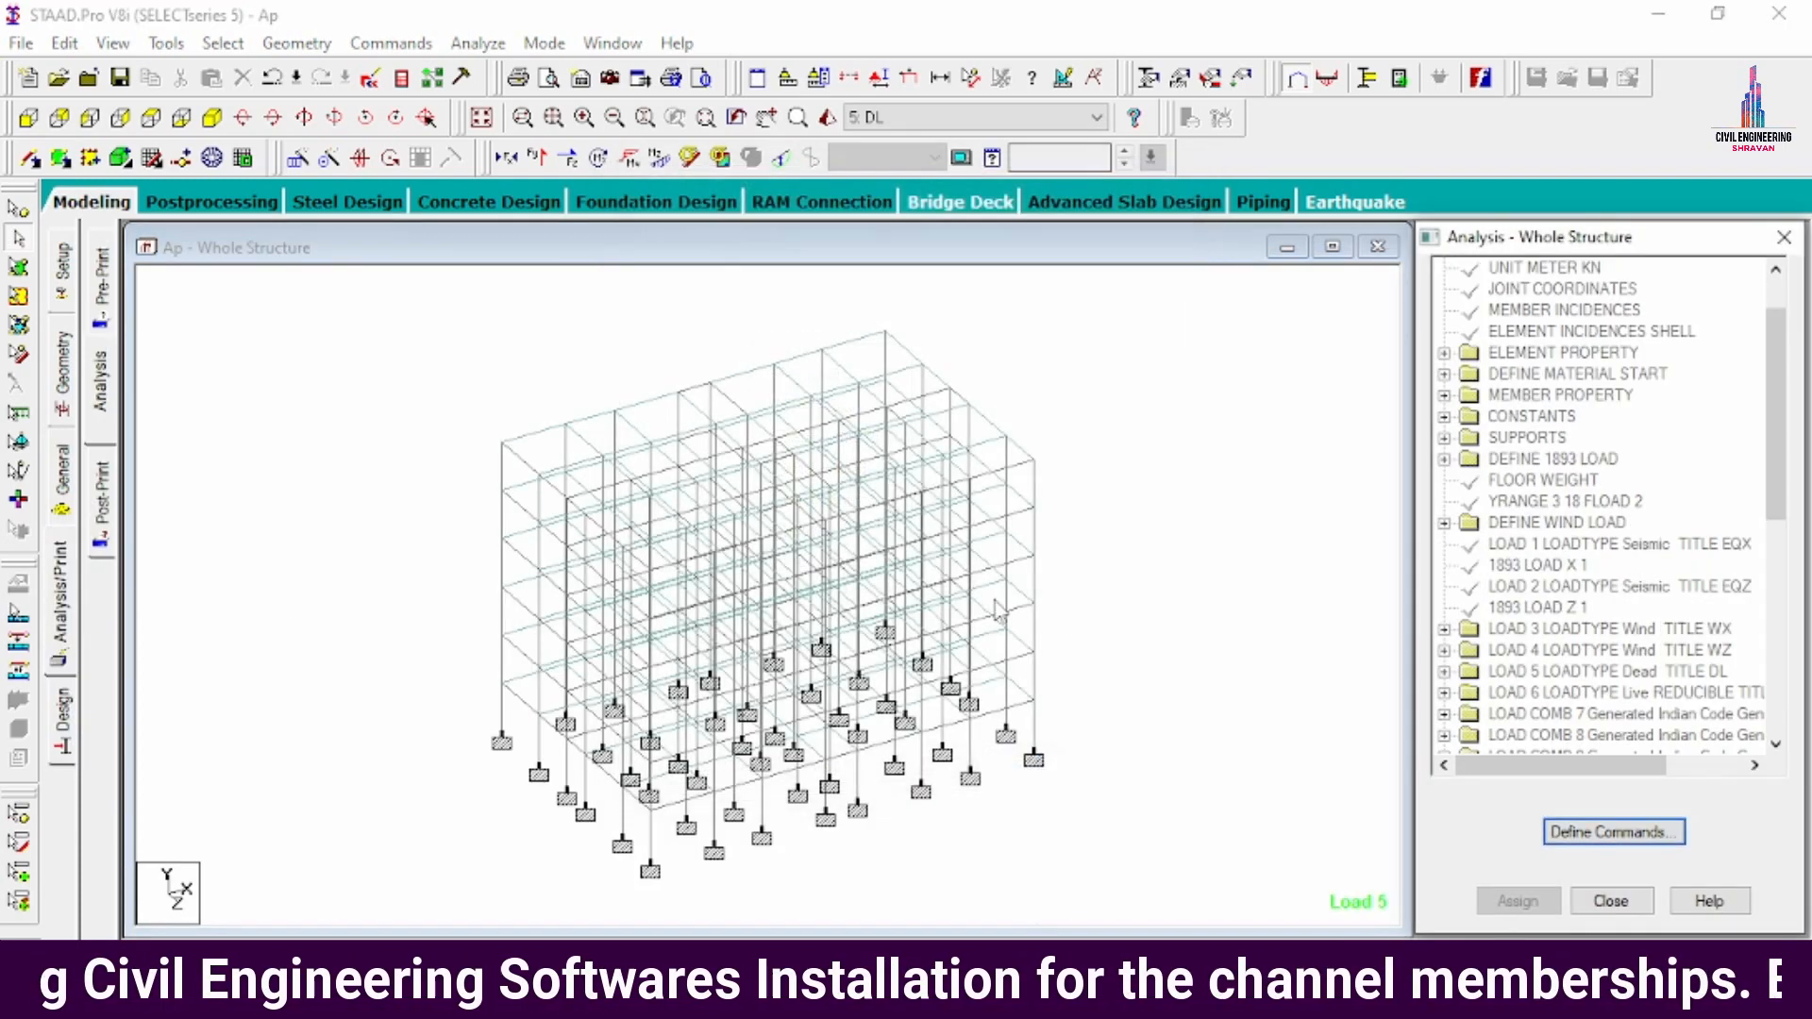
pyautogui.click(477, 43)
pyautogui.click(495, 58)
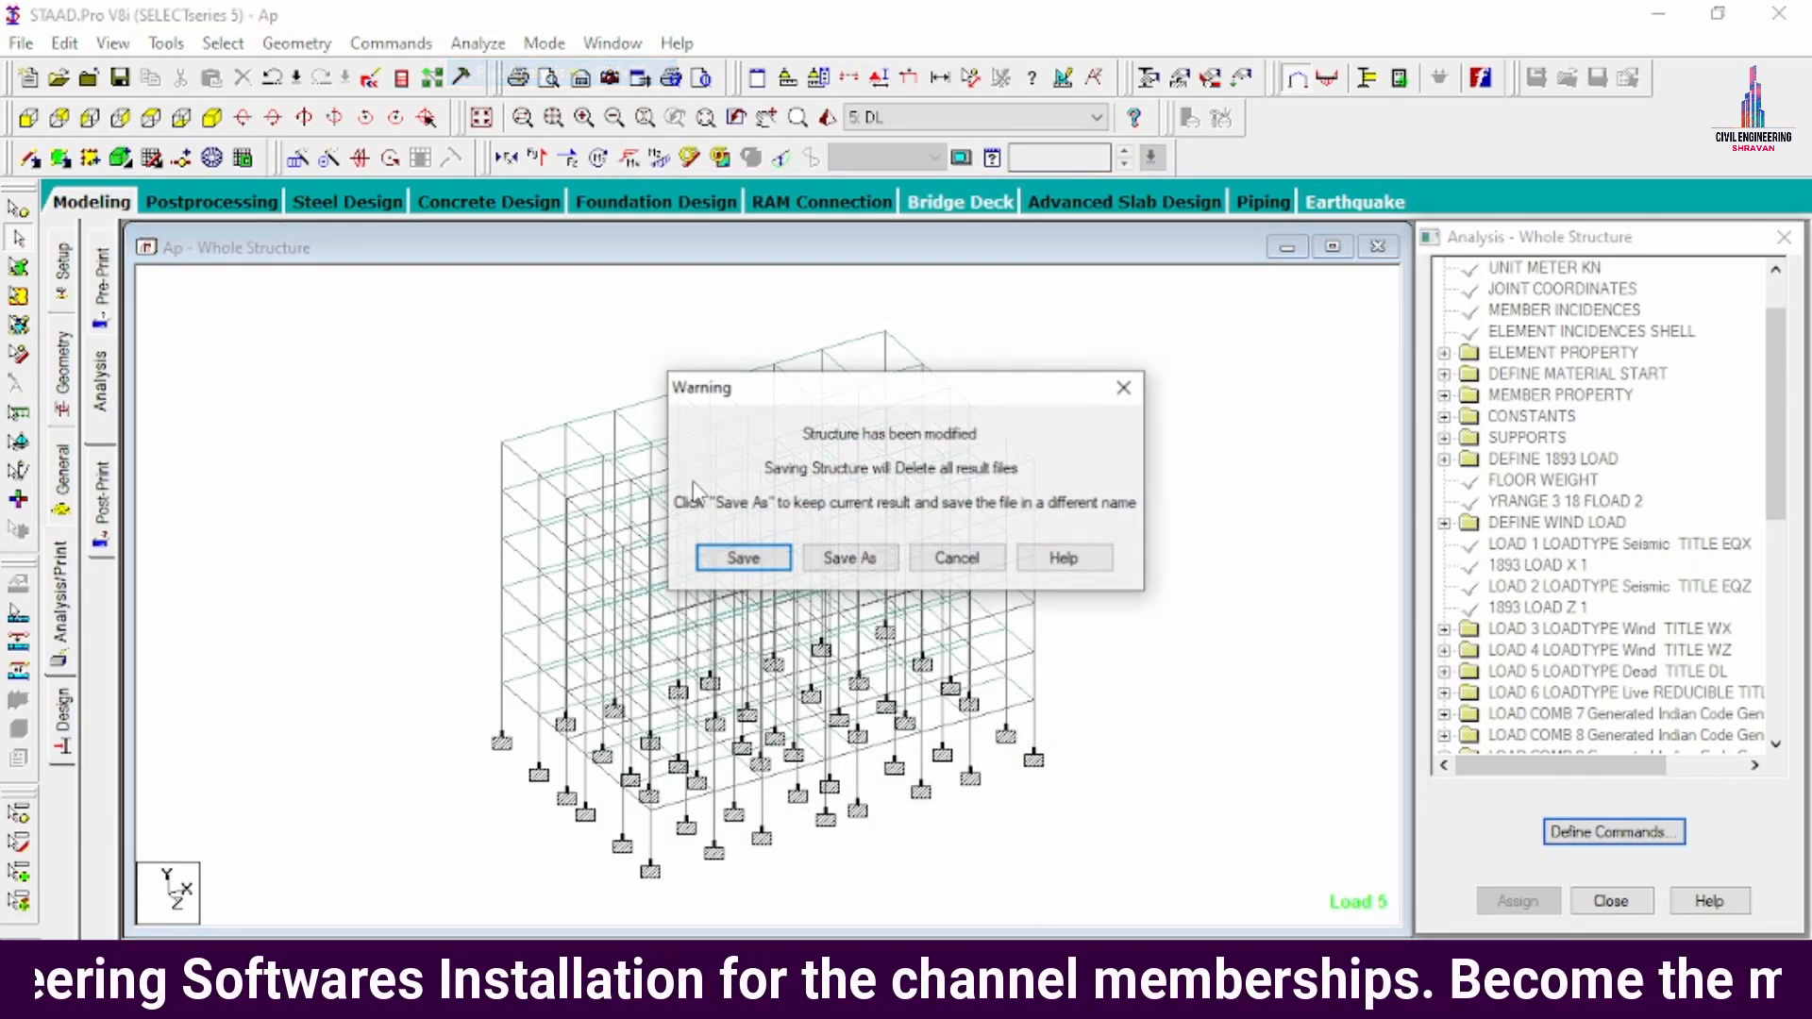
pyautogui.click(742, 557)
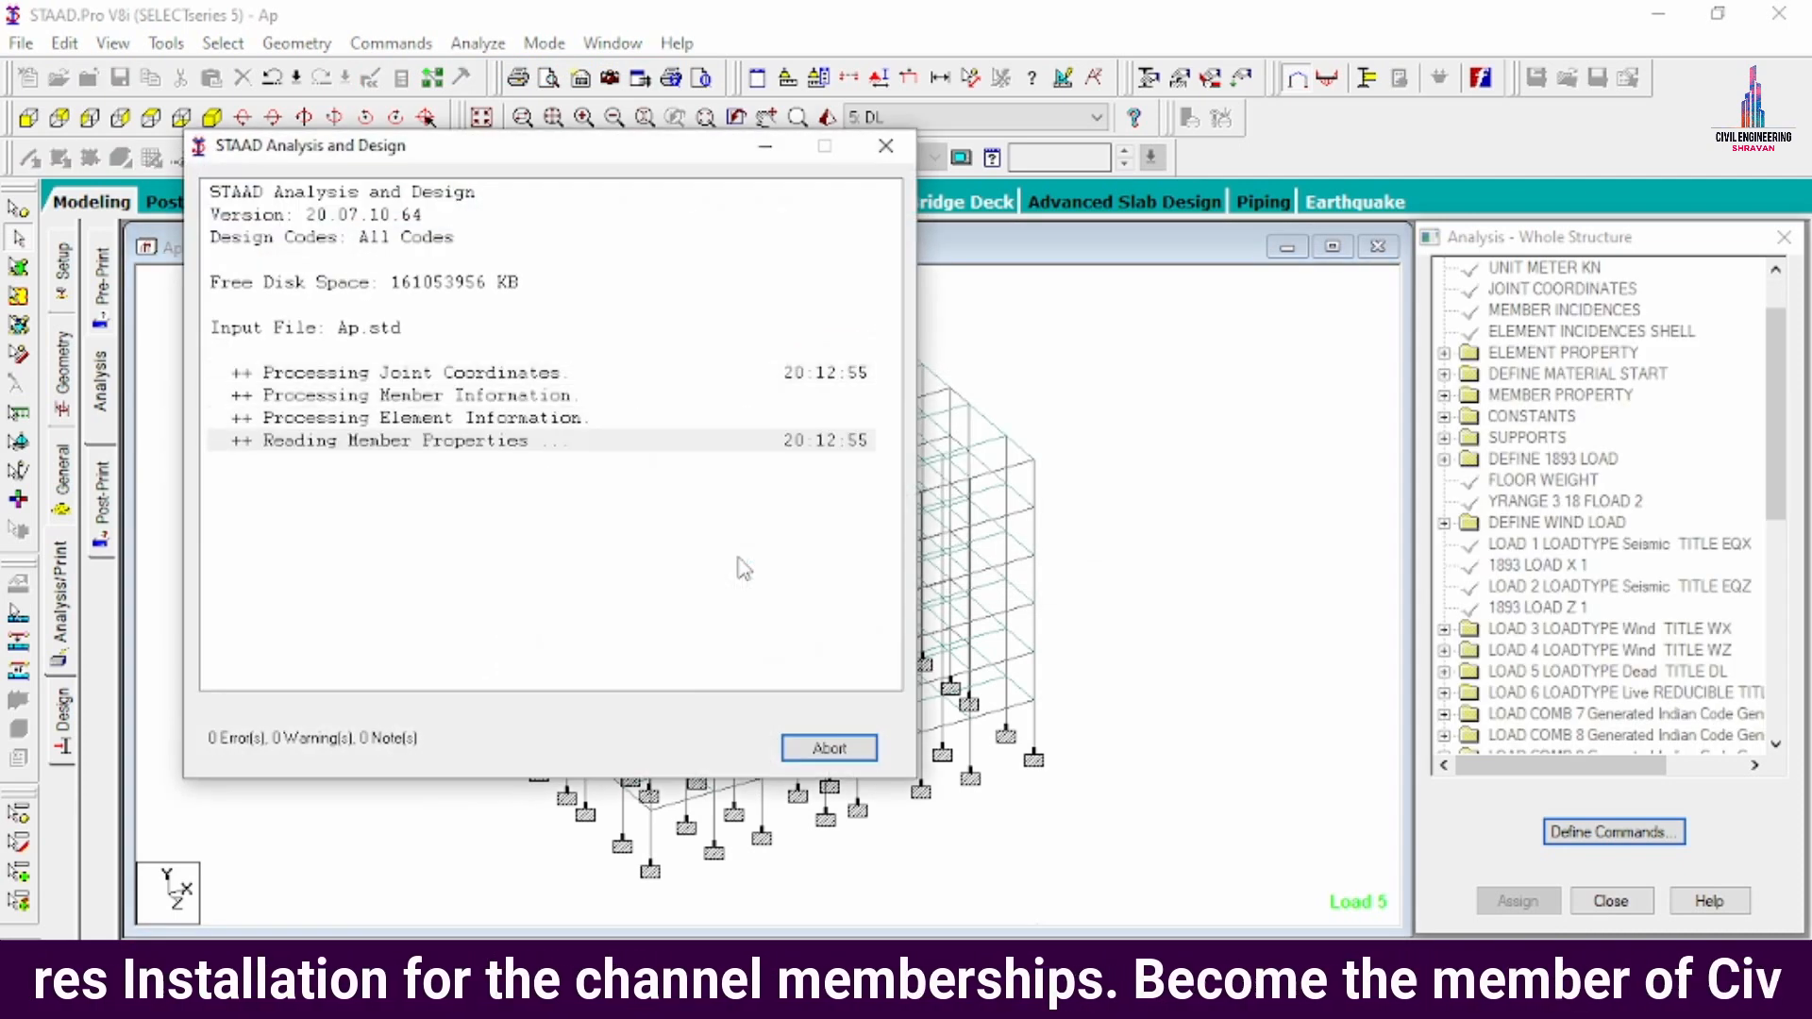
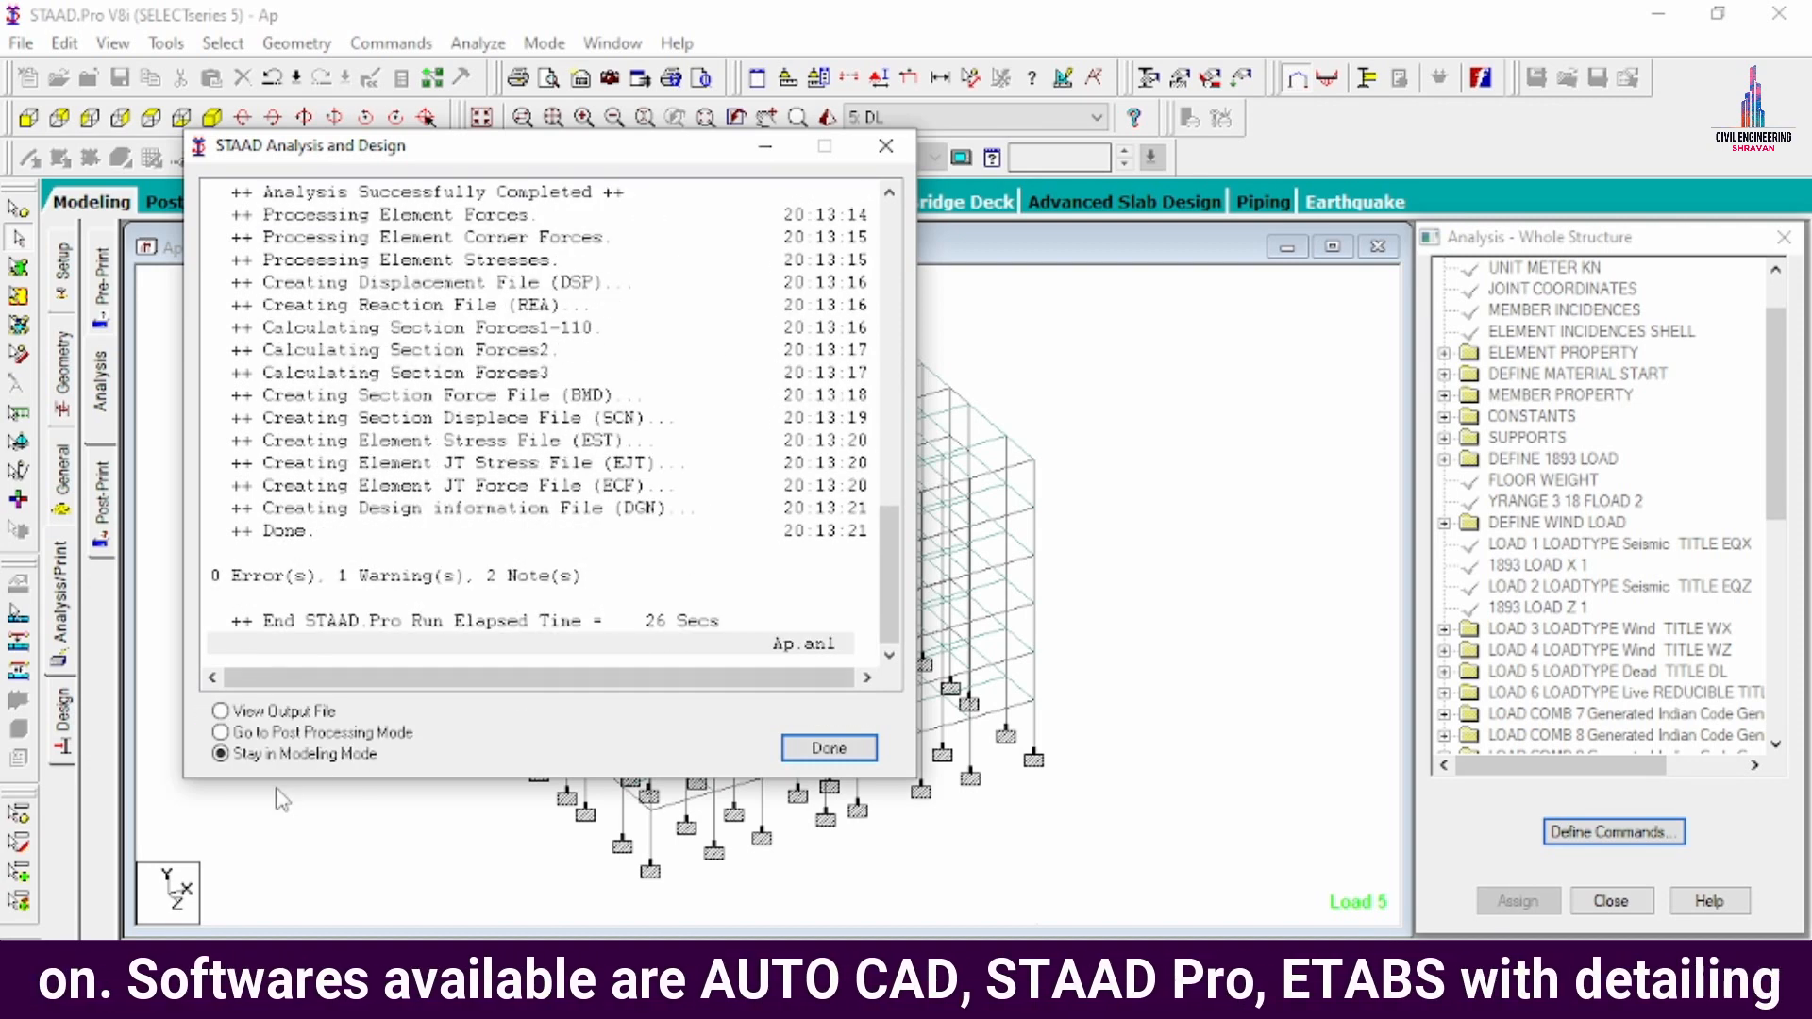
pyautogui.click(319, 734)
pyautogui.click(798, 748)
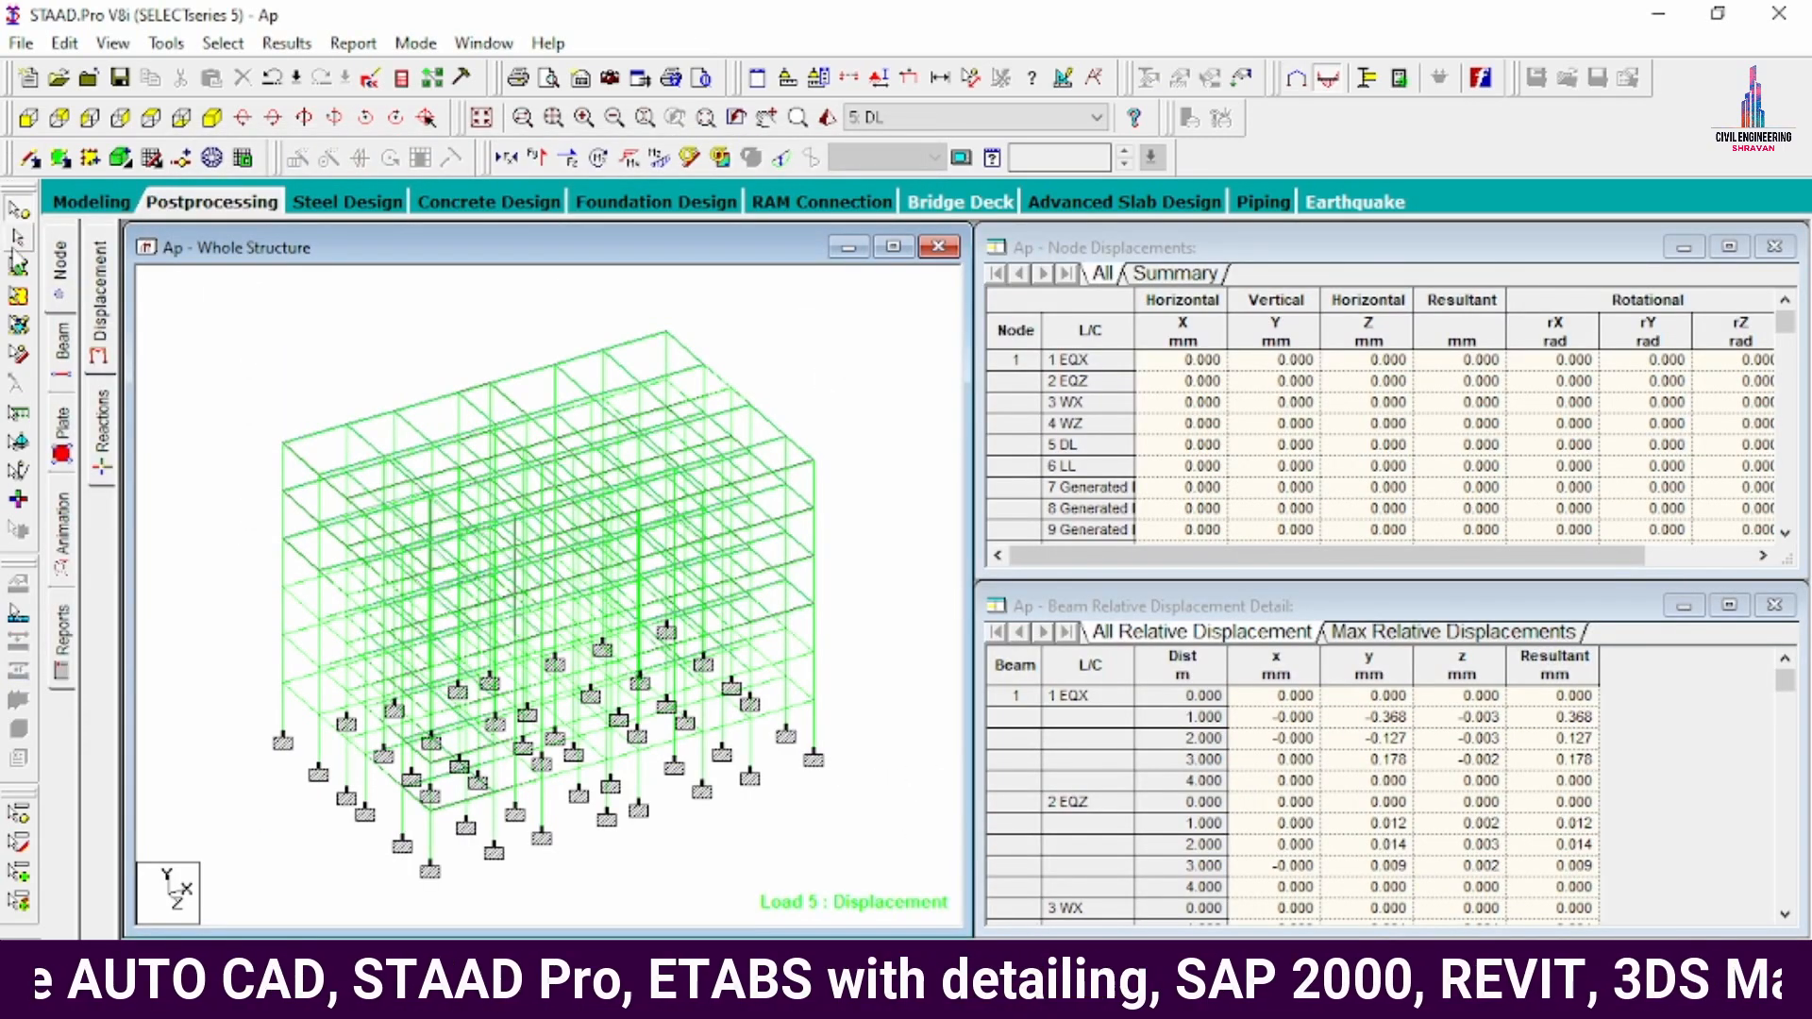
# - Examine the concrete design details of the 4 m roof beam between nodes 51 and 52
pyautogui.doubleClick(431, 414)
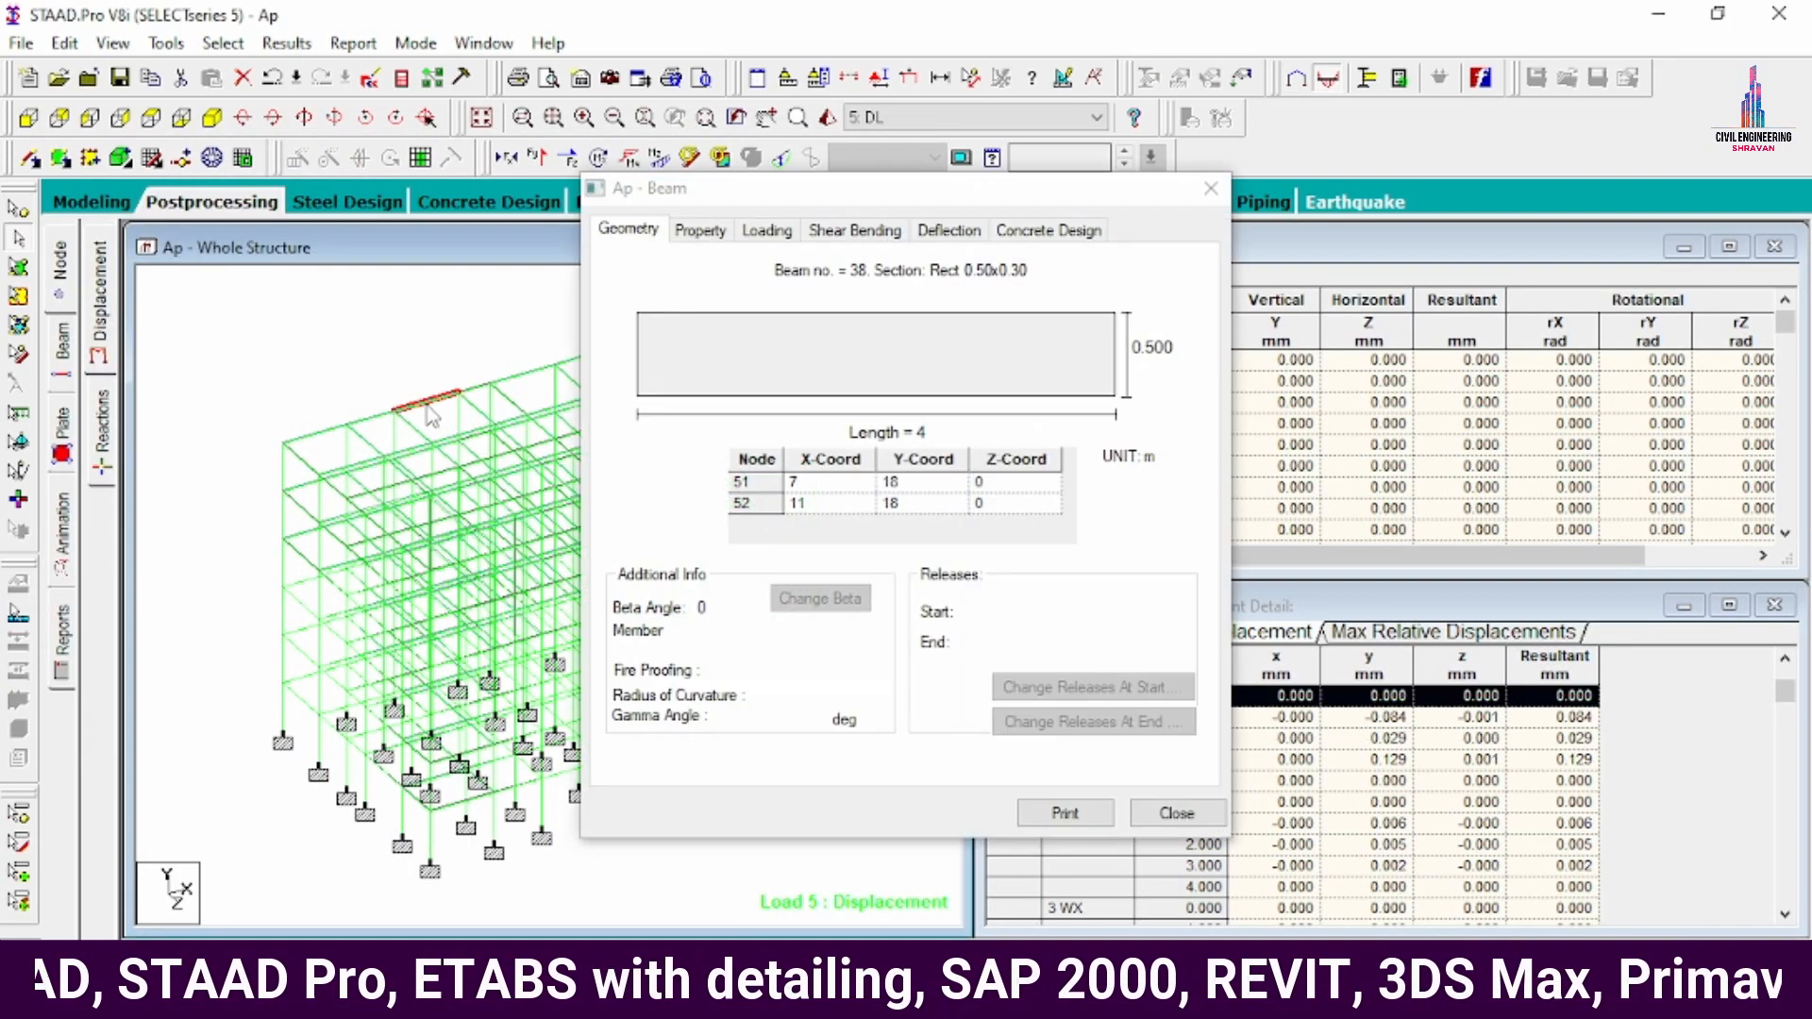
pyautogui.click(1071, 230)
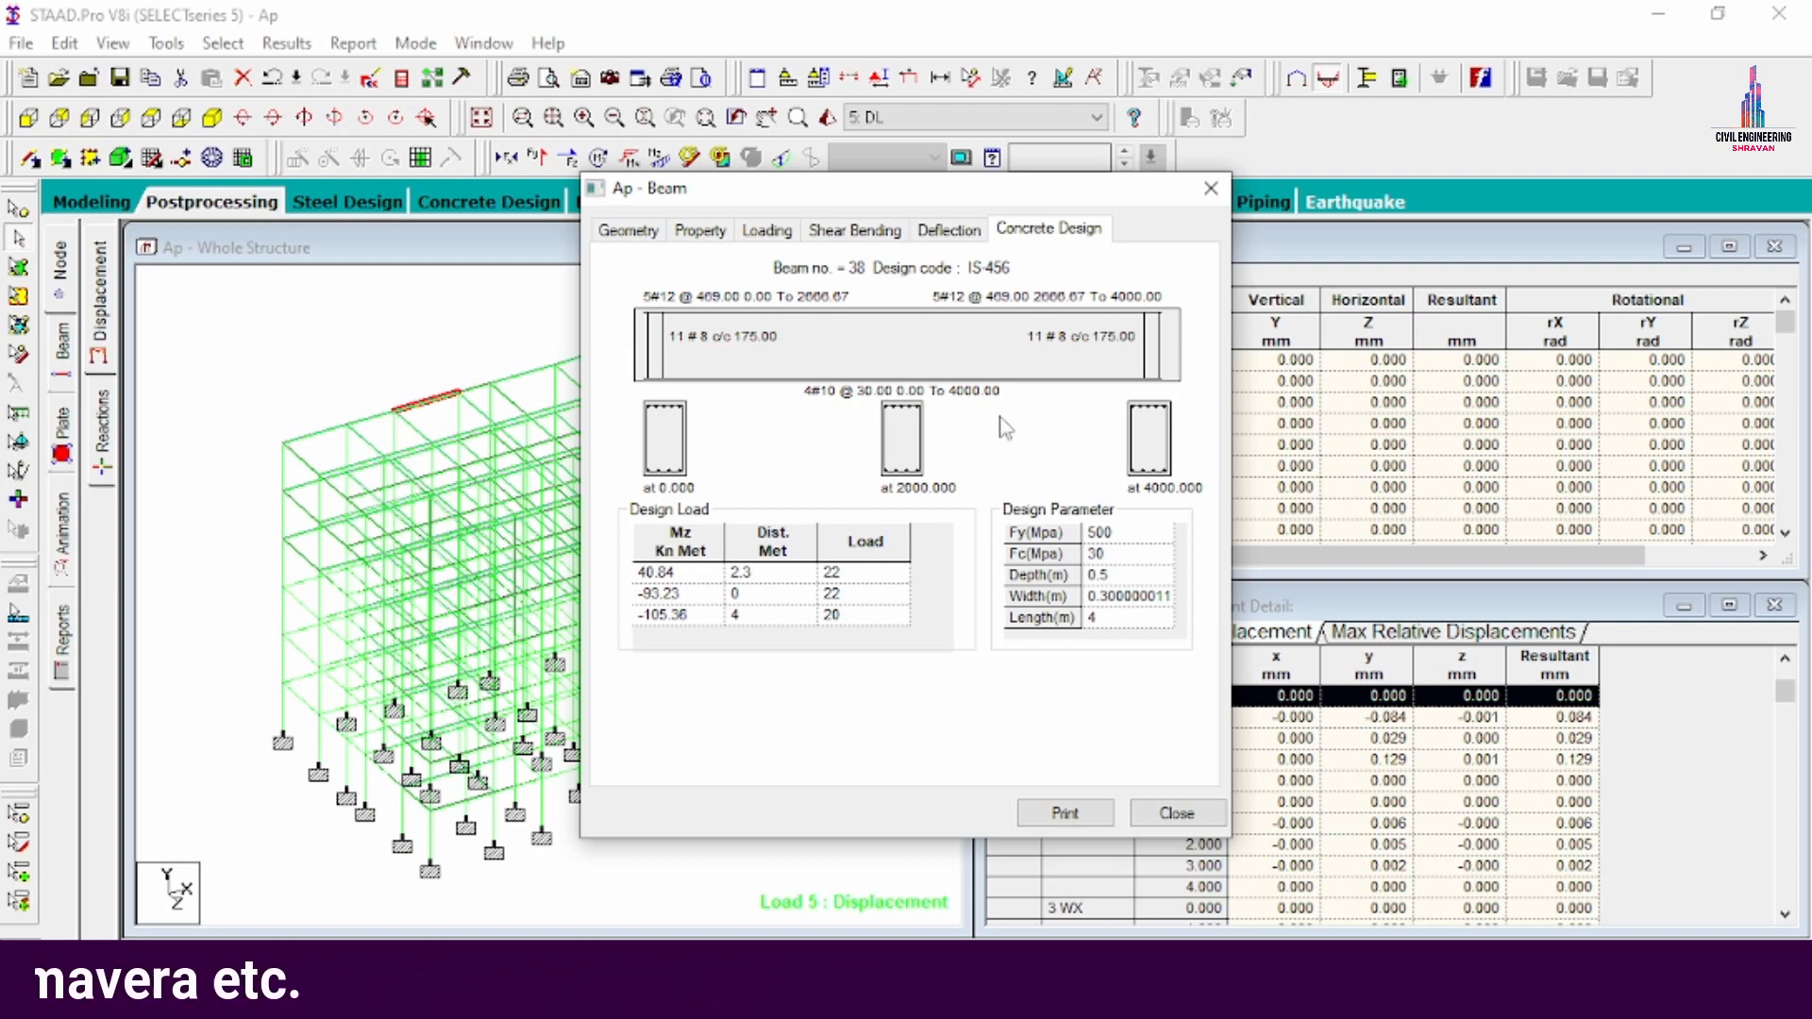
pyautogui.click(1213, 193)
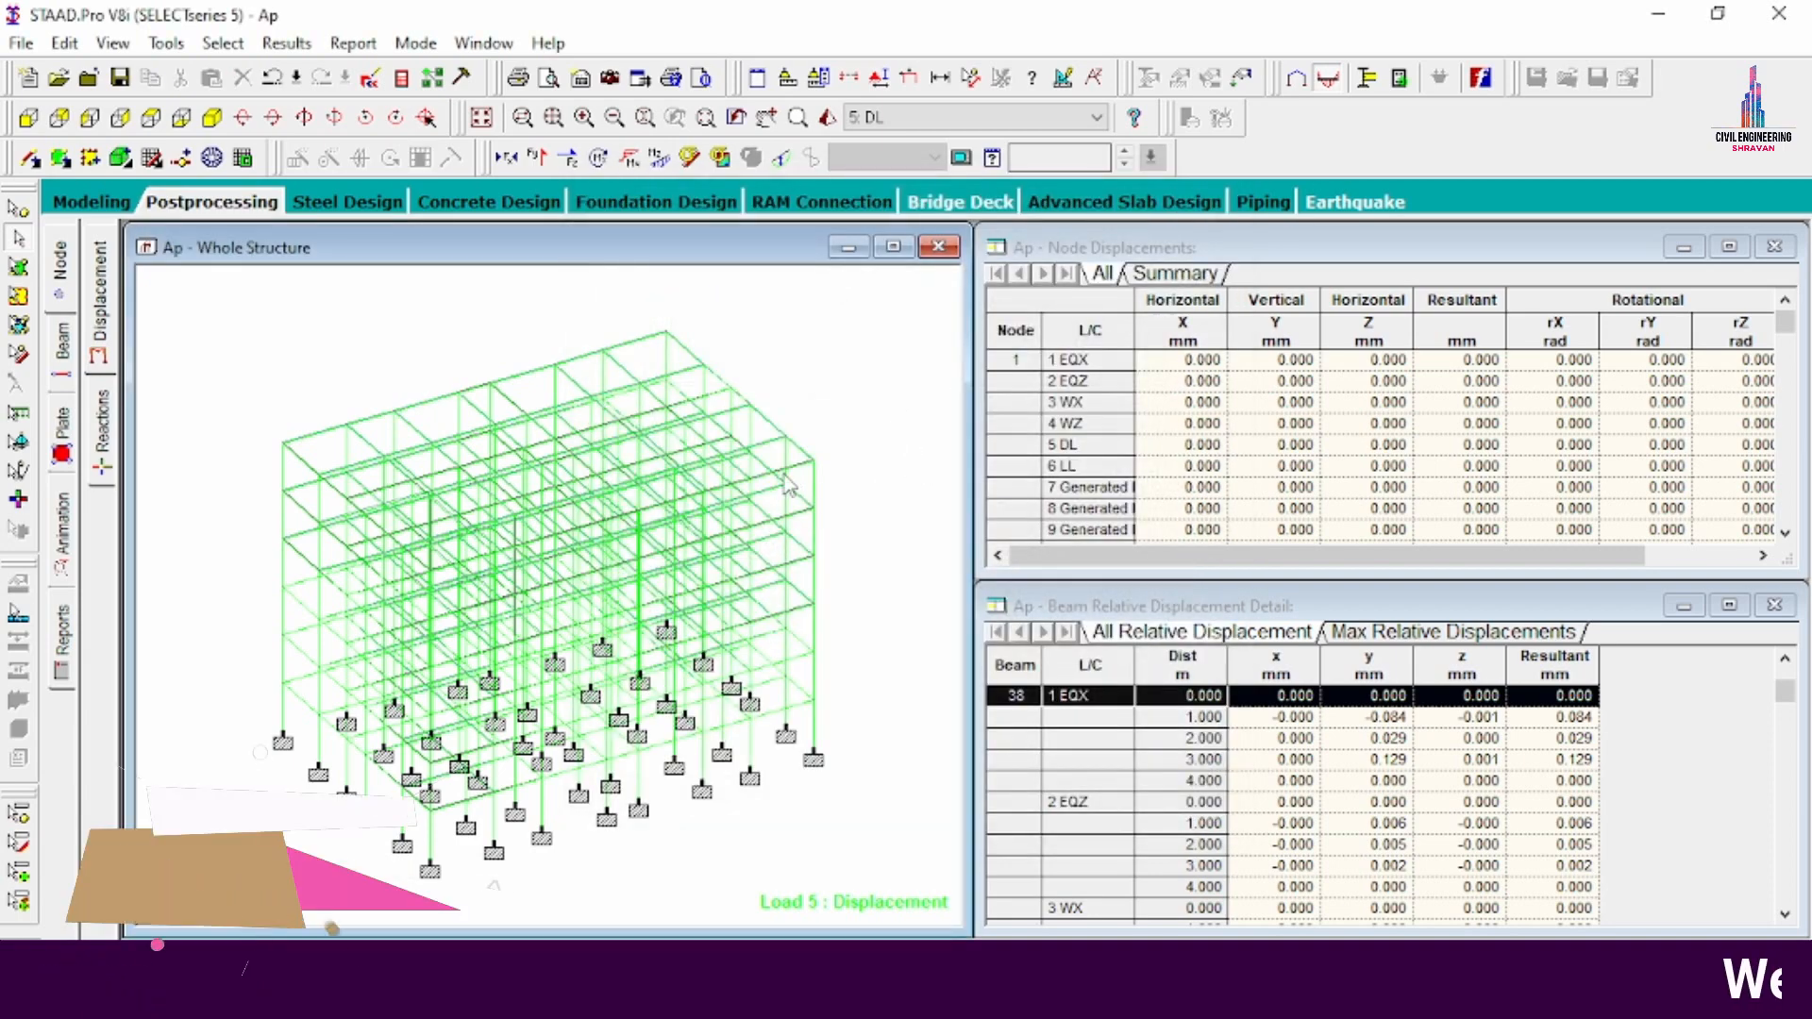
# - Examine the concrete design details of several columns, including a ground-level corner column and a top-storey column
pyautogui.doubleClick(895, 391)
pyautogui.click(1021, 244)
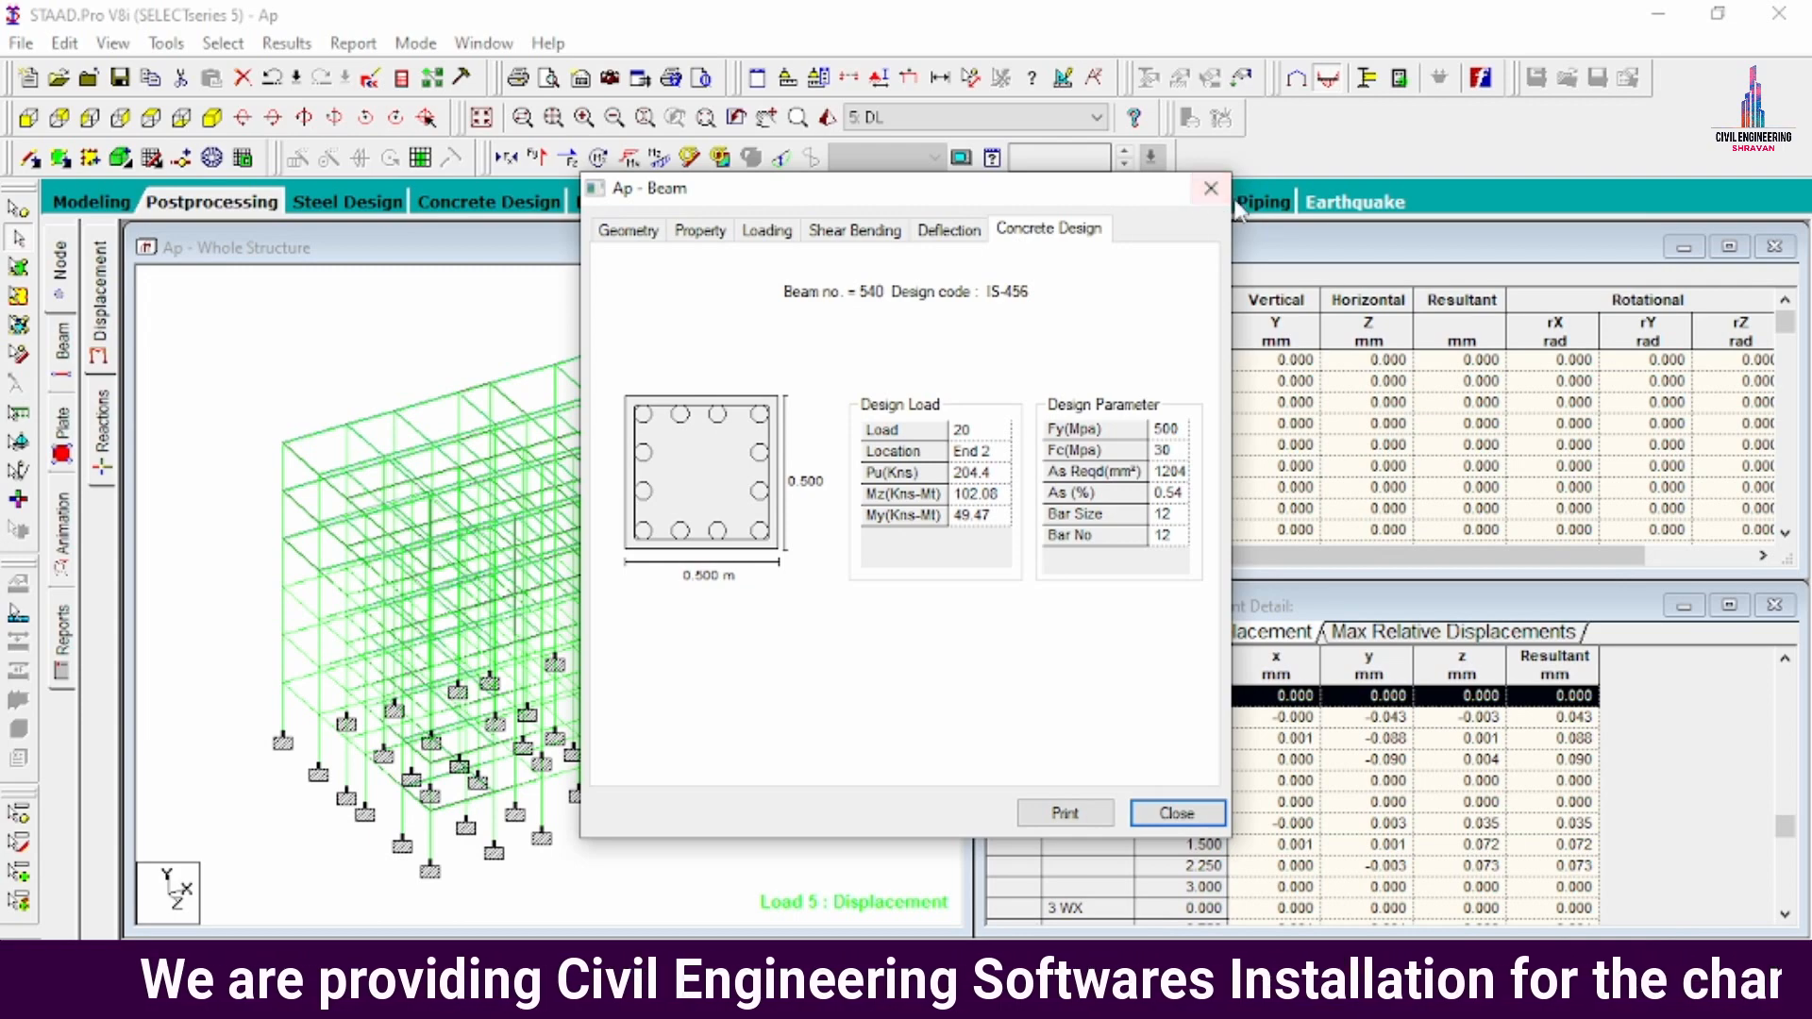
pyautogui.click(1211, 188)
pyautogui.doubleClick(811, 729)
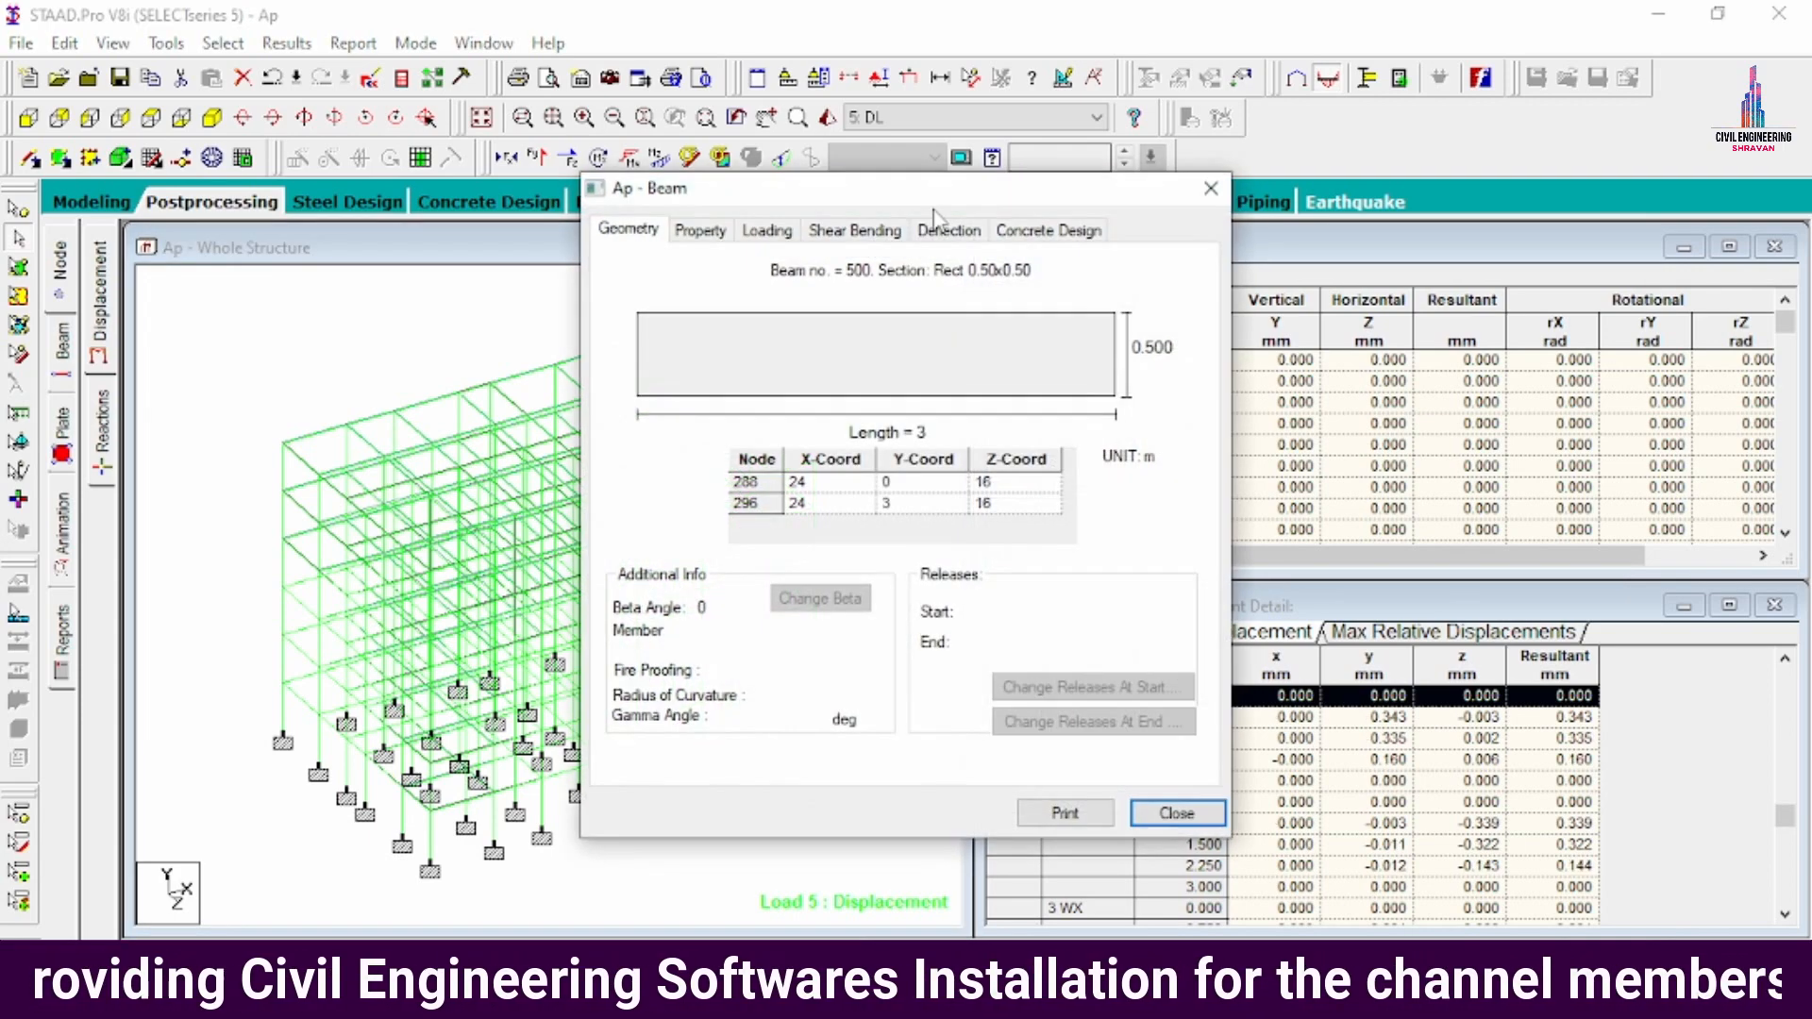
pyautogui.click(1026, 236)
pyautogui.click(1211, 189)
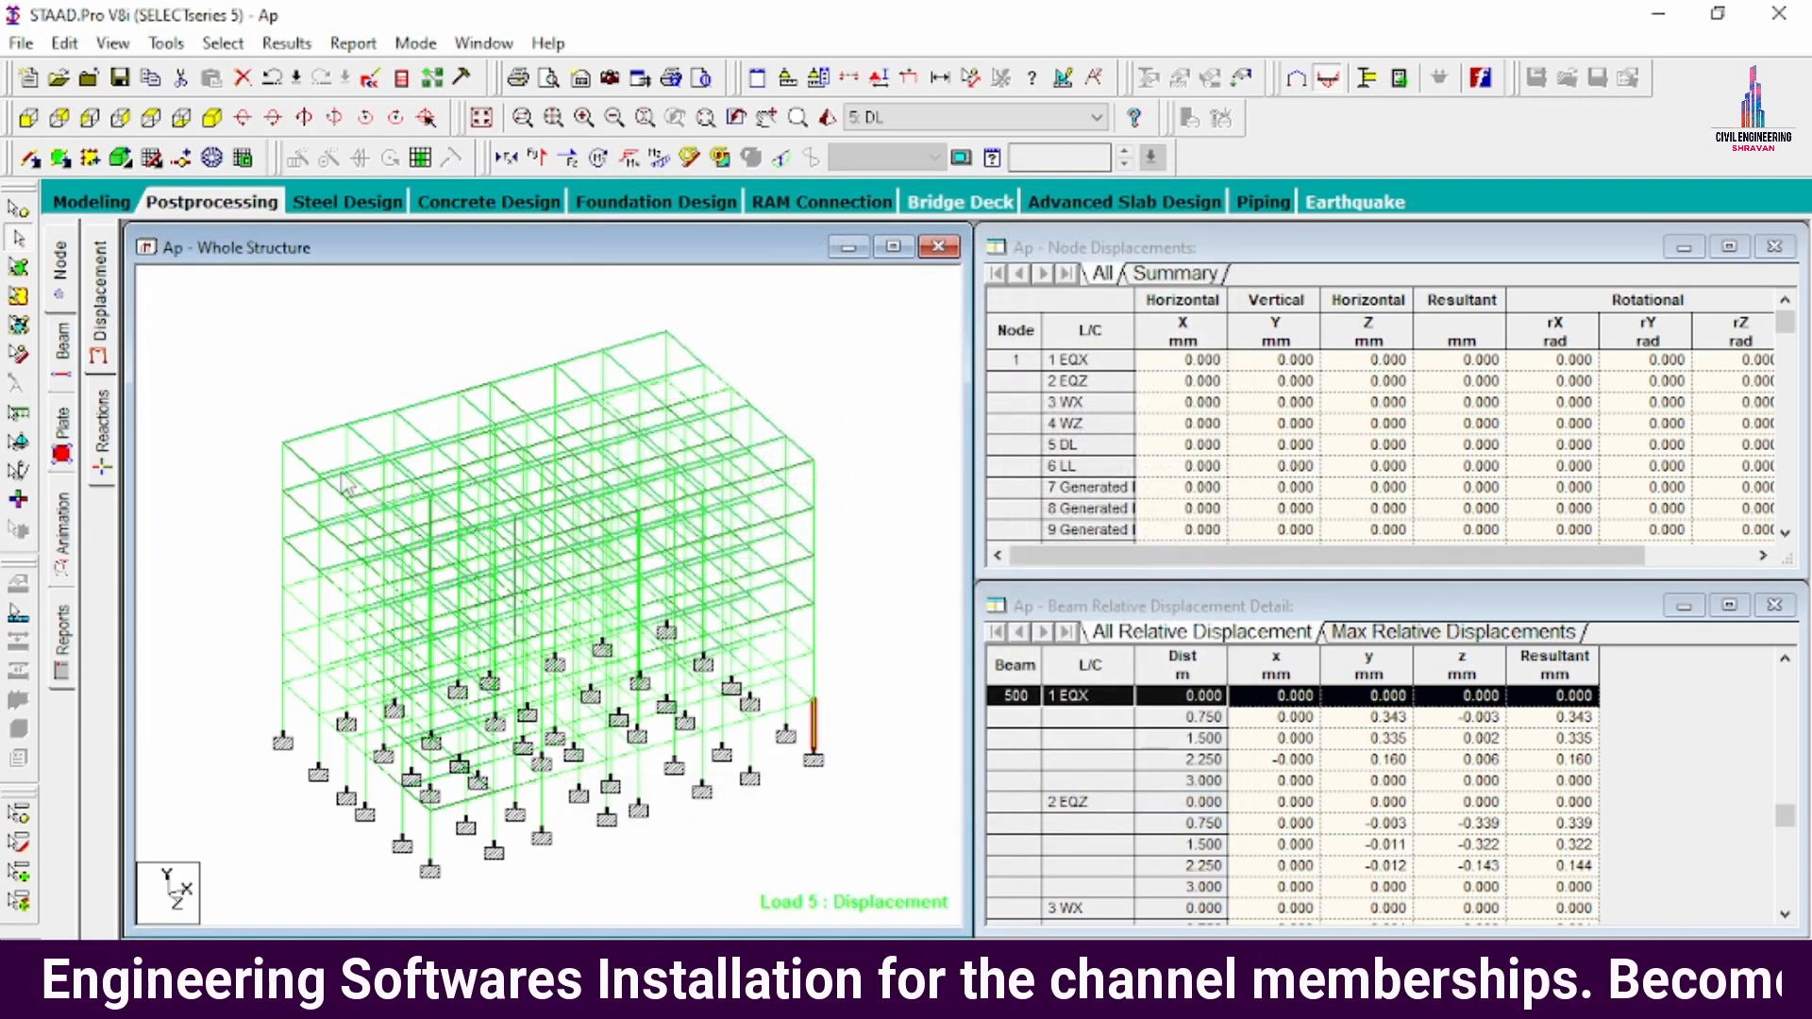
pyautogui.doubleClick(392, 441)
pyautogui.click(1047, 229)
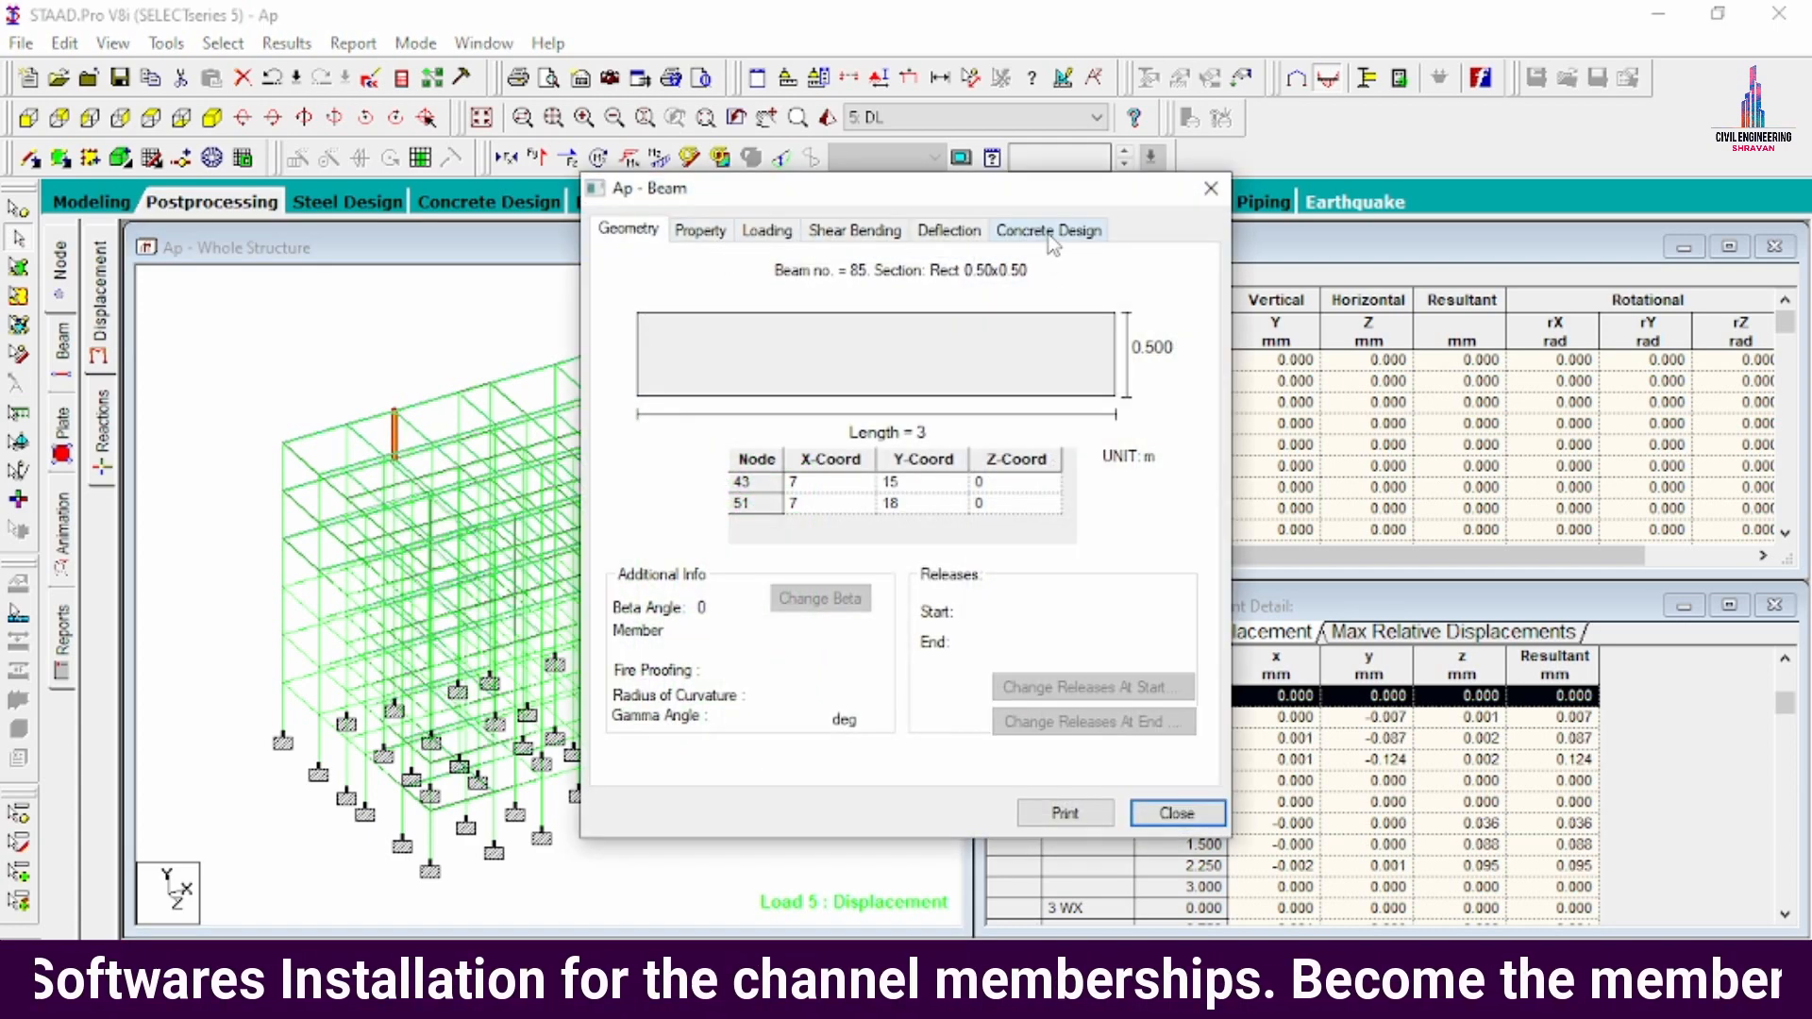
pyautogui.click(1211, 189)
pyautogui.click(605, 312)
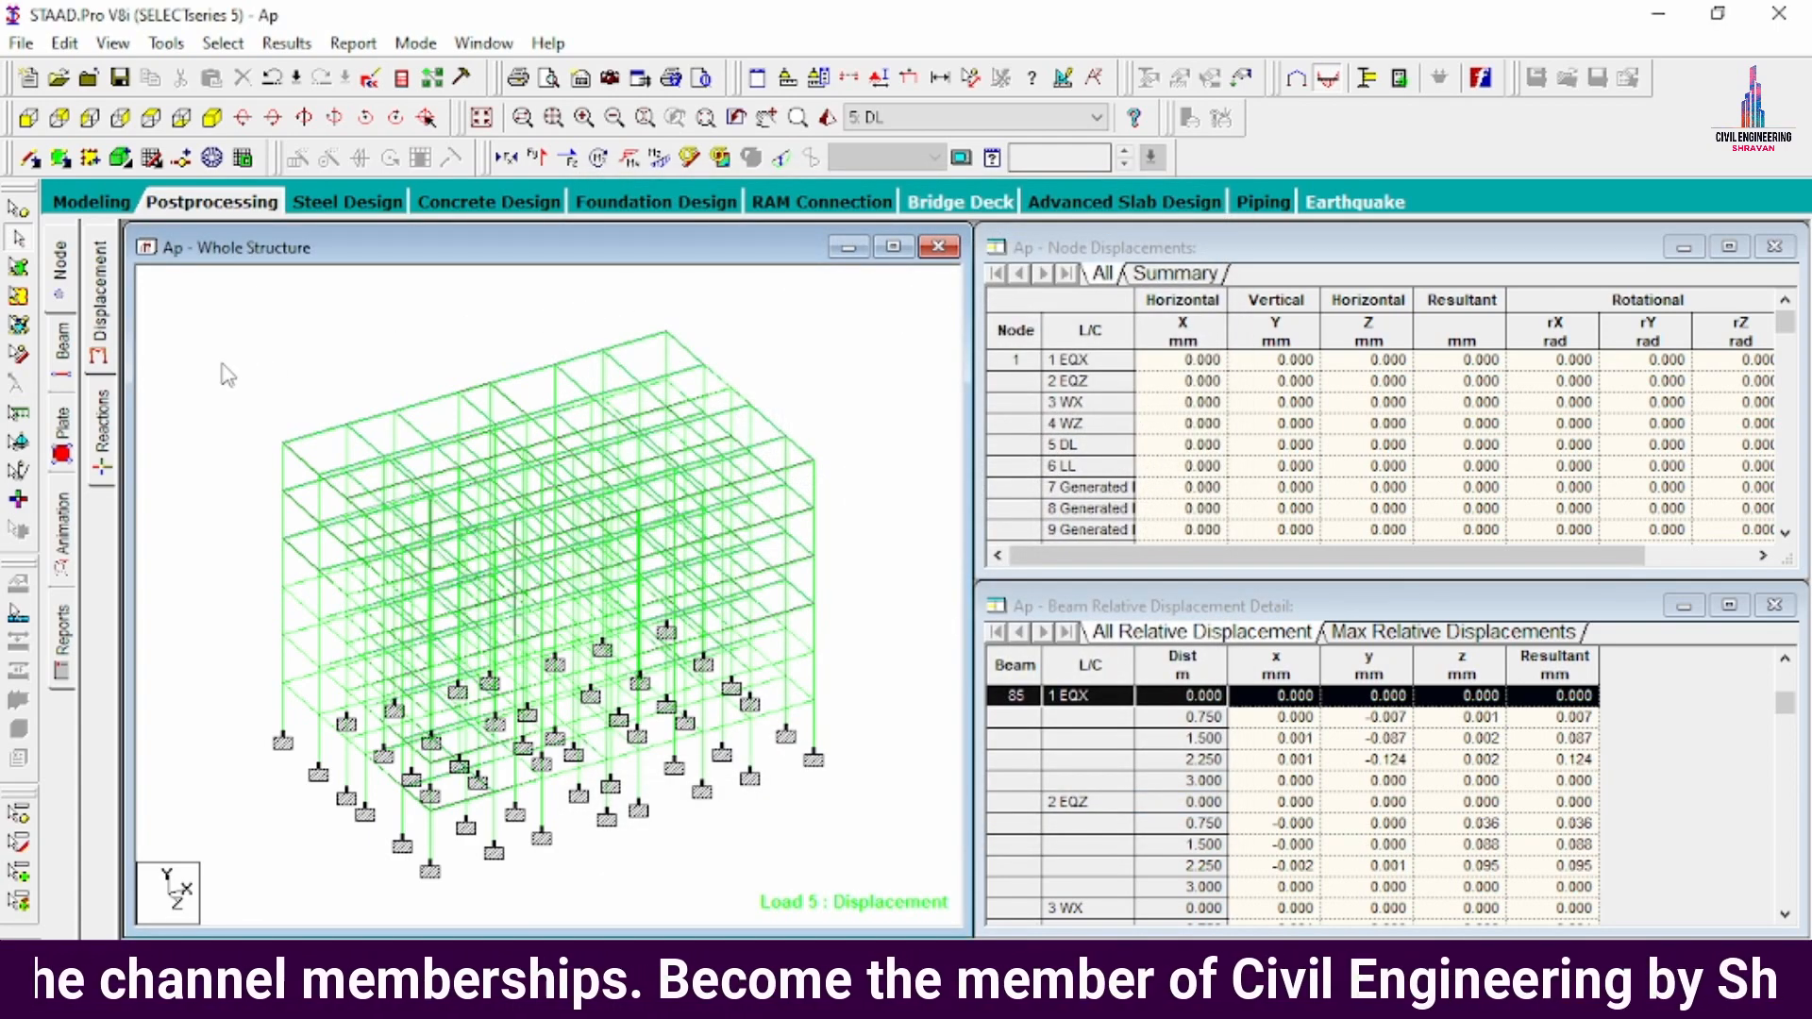
# - Open the analysis output file and look through its CONCRETE DESIGN results, closing the viewer when done
pyautogui.click(397, 83)
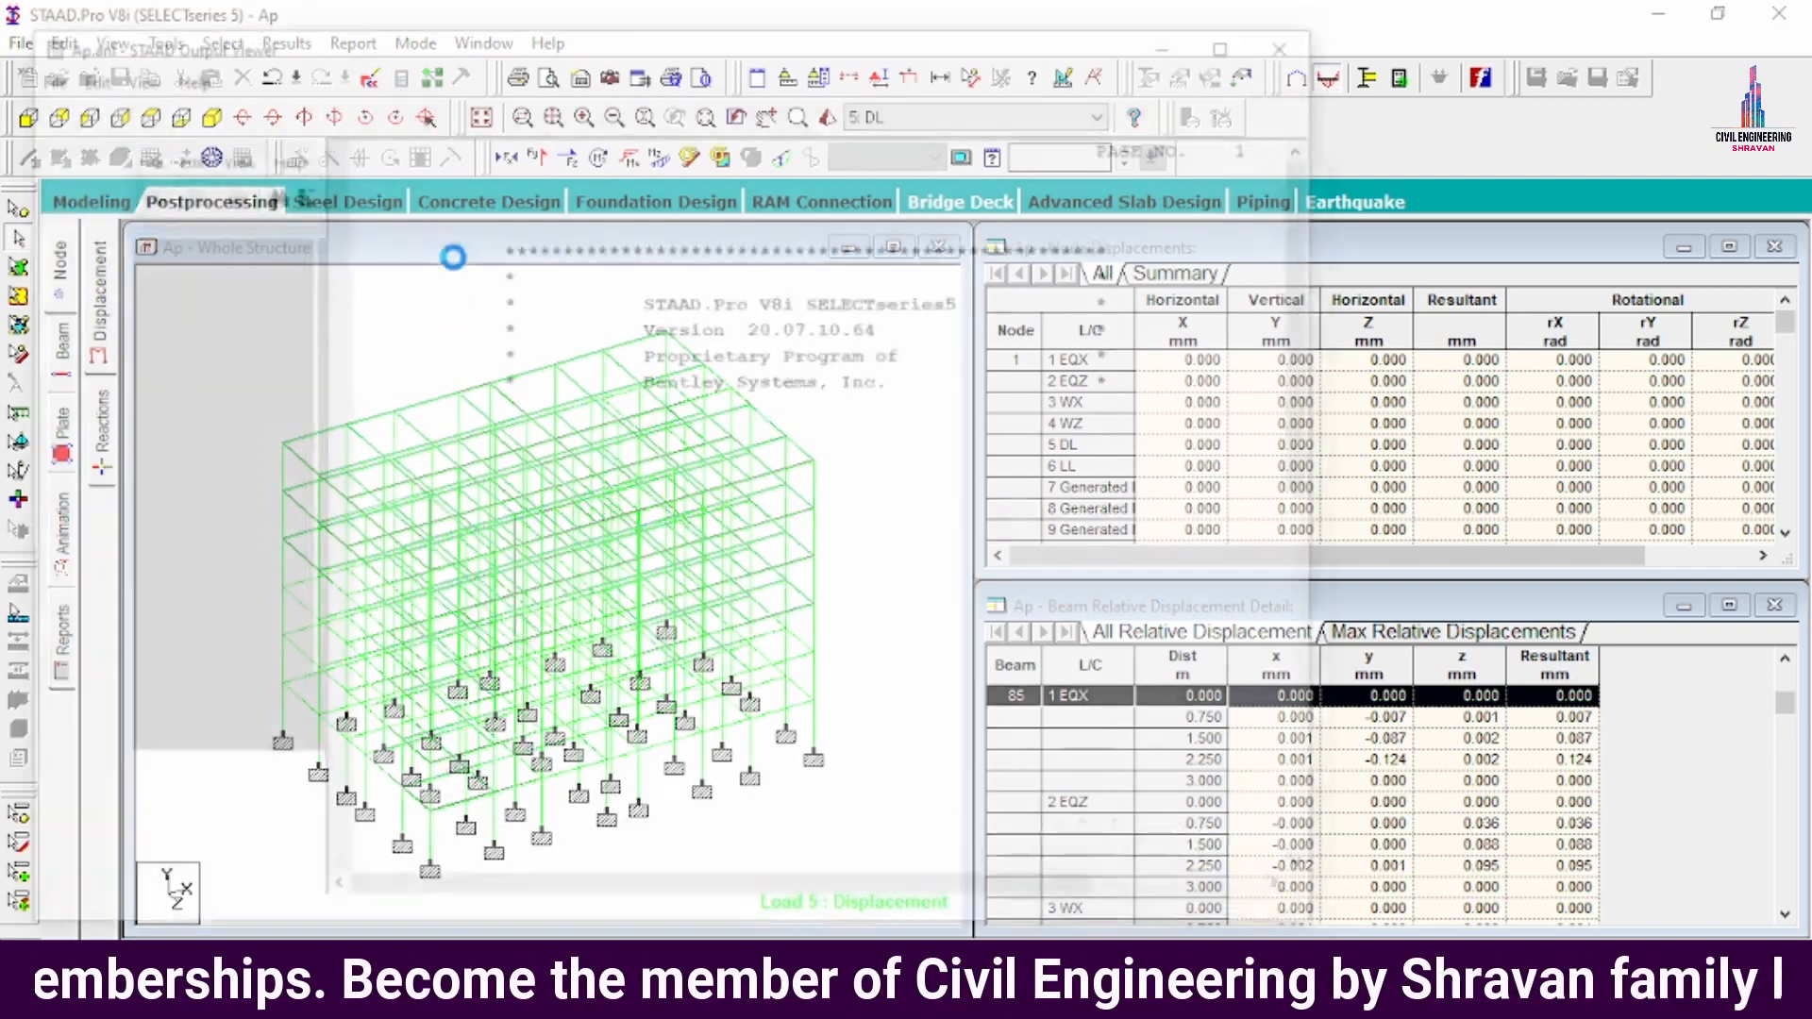
pyautogui.click(148, 926)
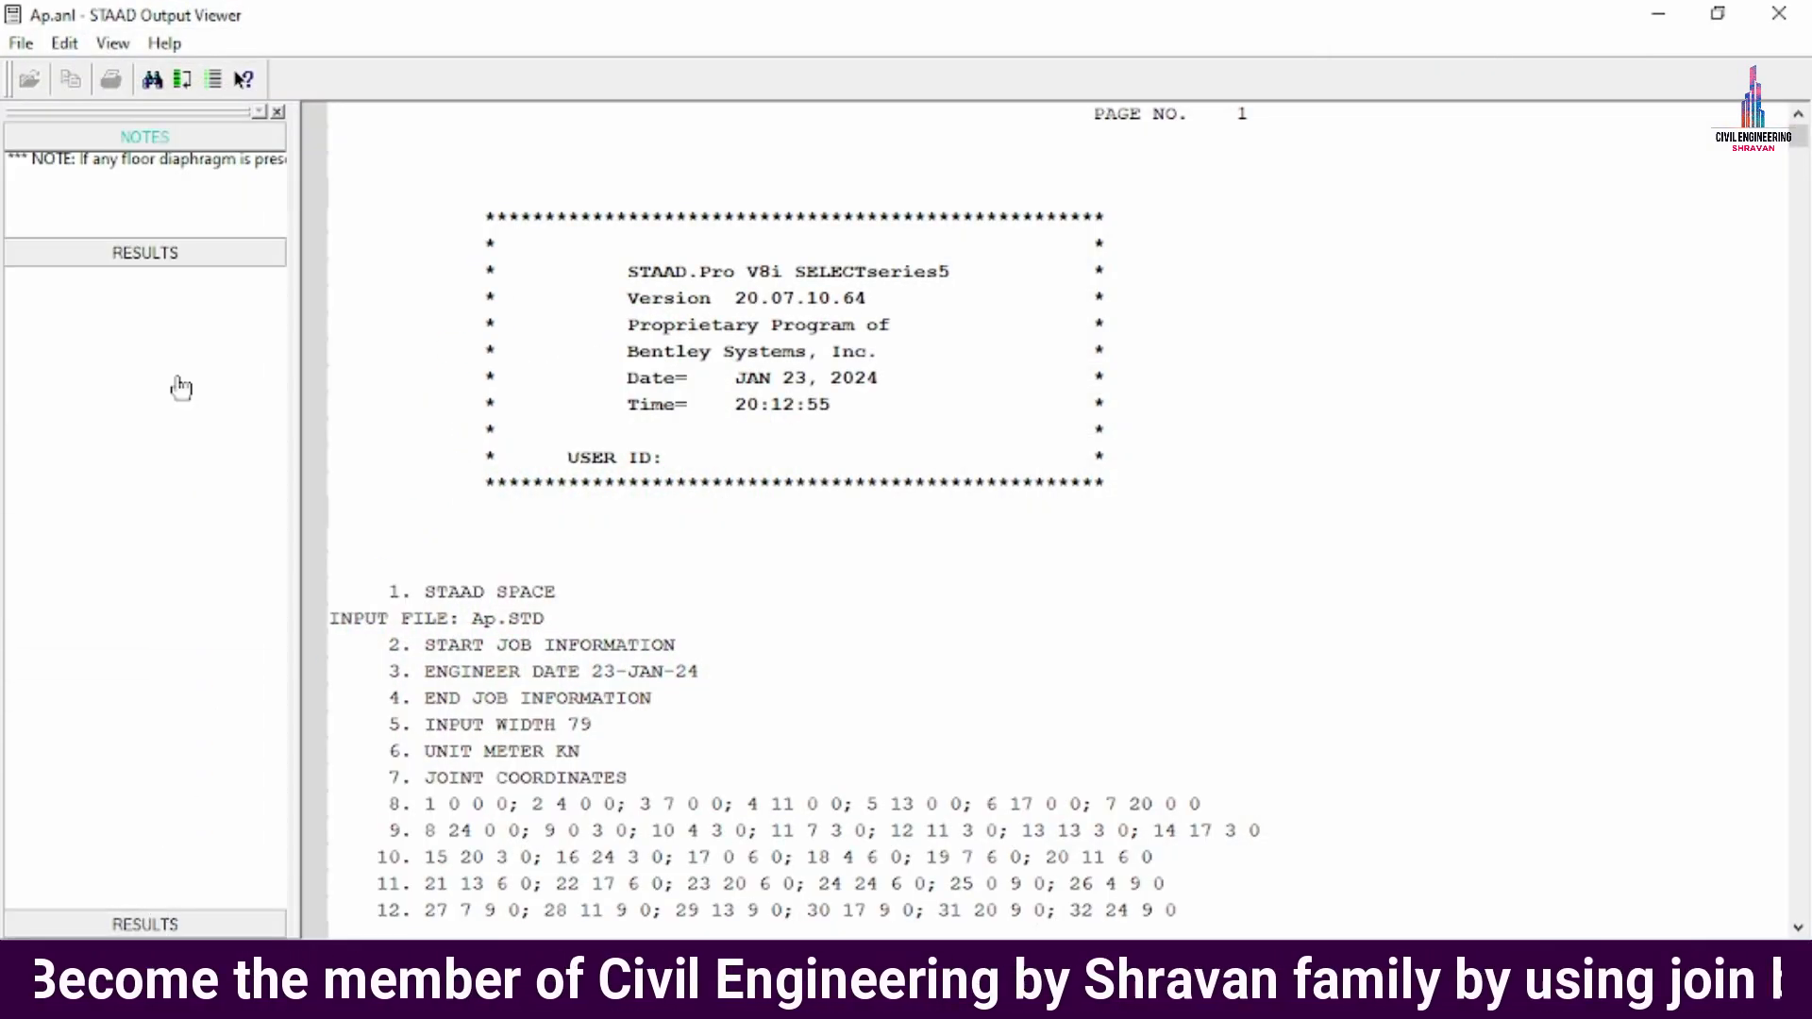
pyautogui.click(124, 228)
pyautogui.scroll(-2, 1531, 311)
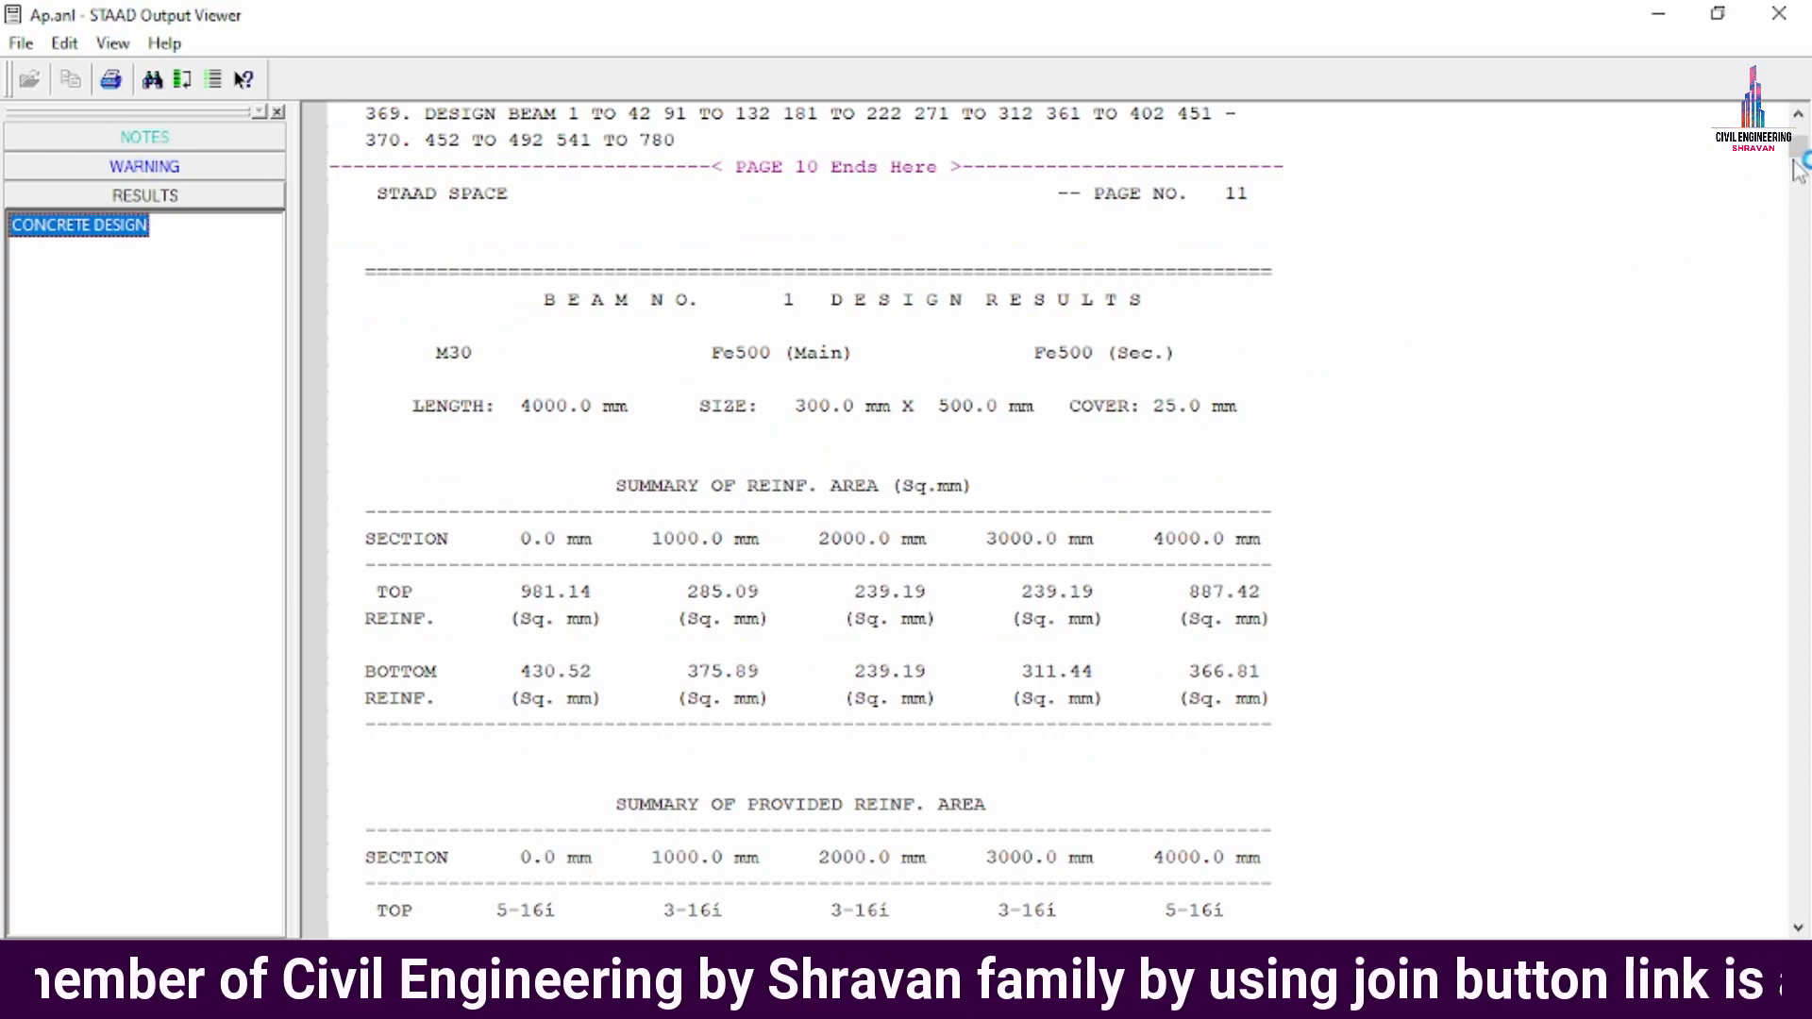
pyautogui.moveTo(1799, 168); pyautogui.dragTo(1804, 804)
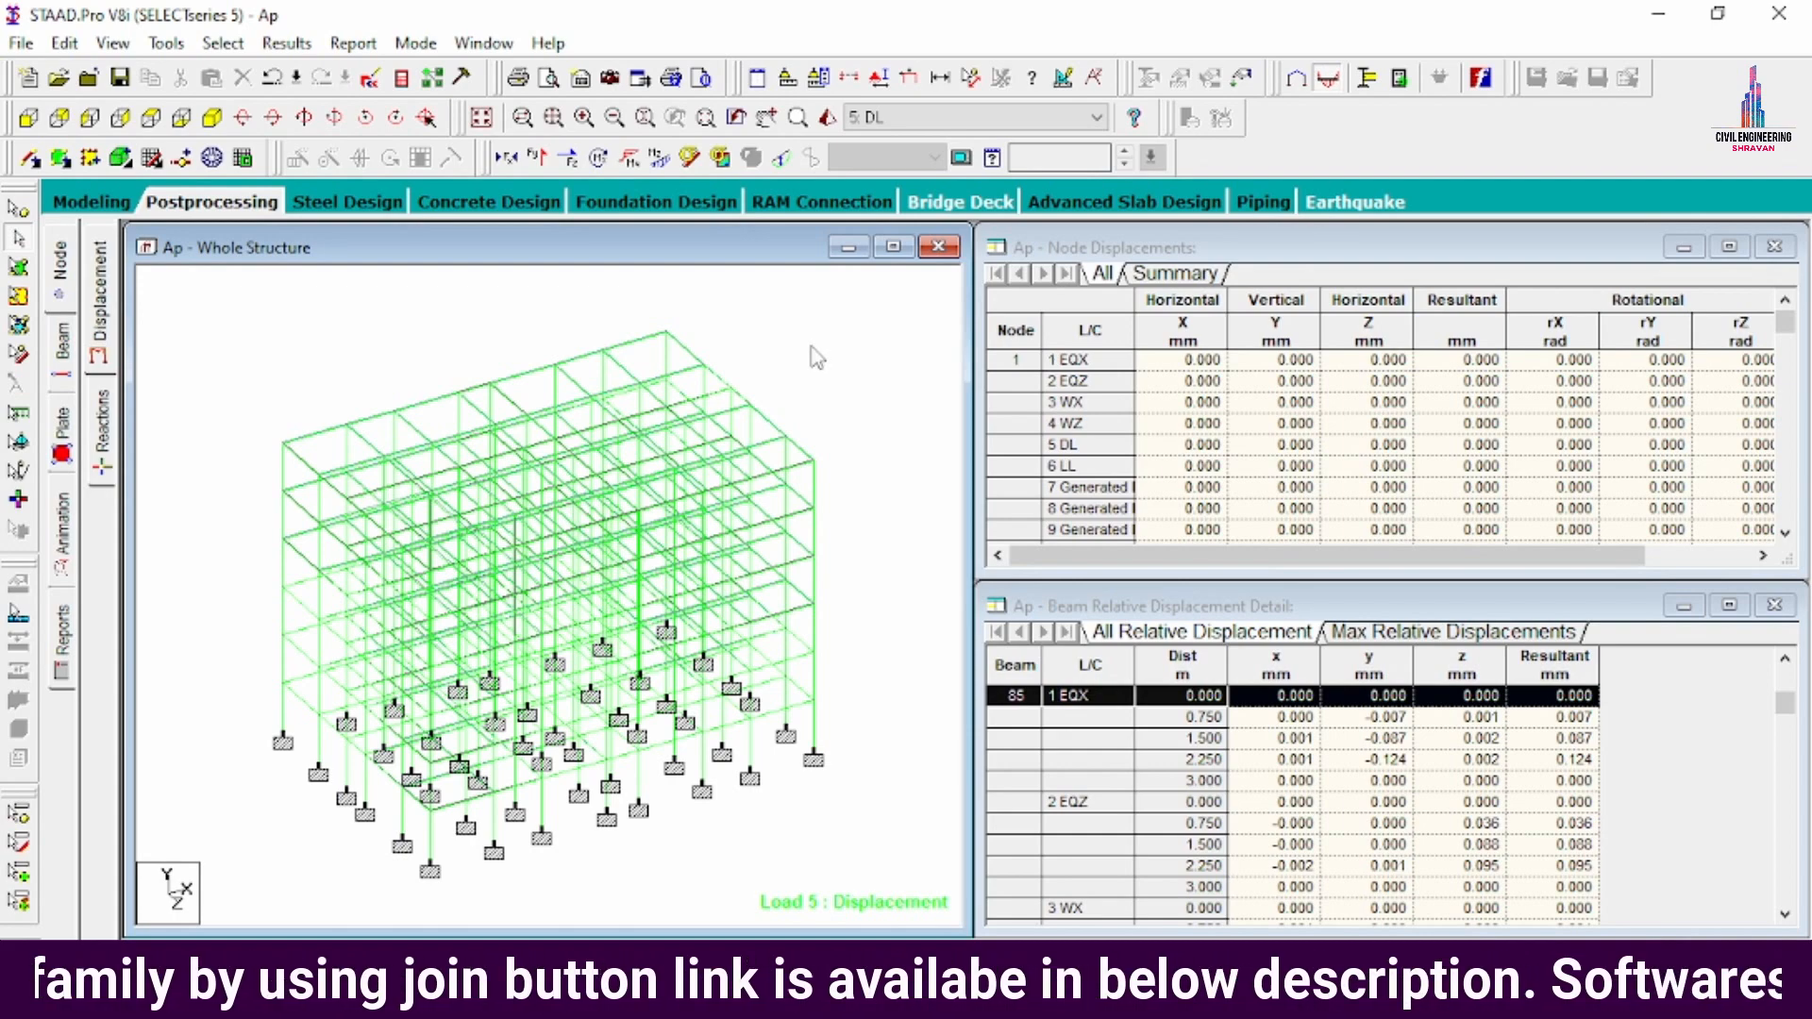
# - In Foundation Design, include load cases 1 to 6 (EQX, EQZ, WX, WZ, DL, LL) for all supports and launch STAAD.foundation
pyautogui.click(634, 211)
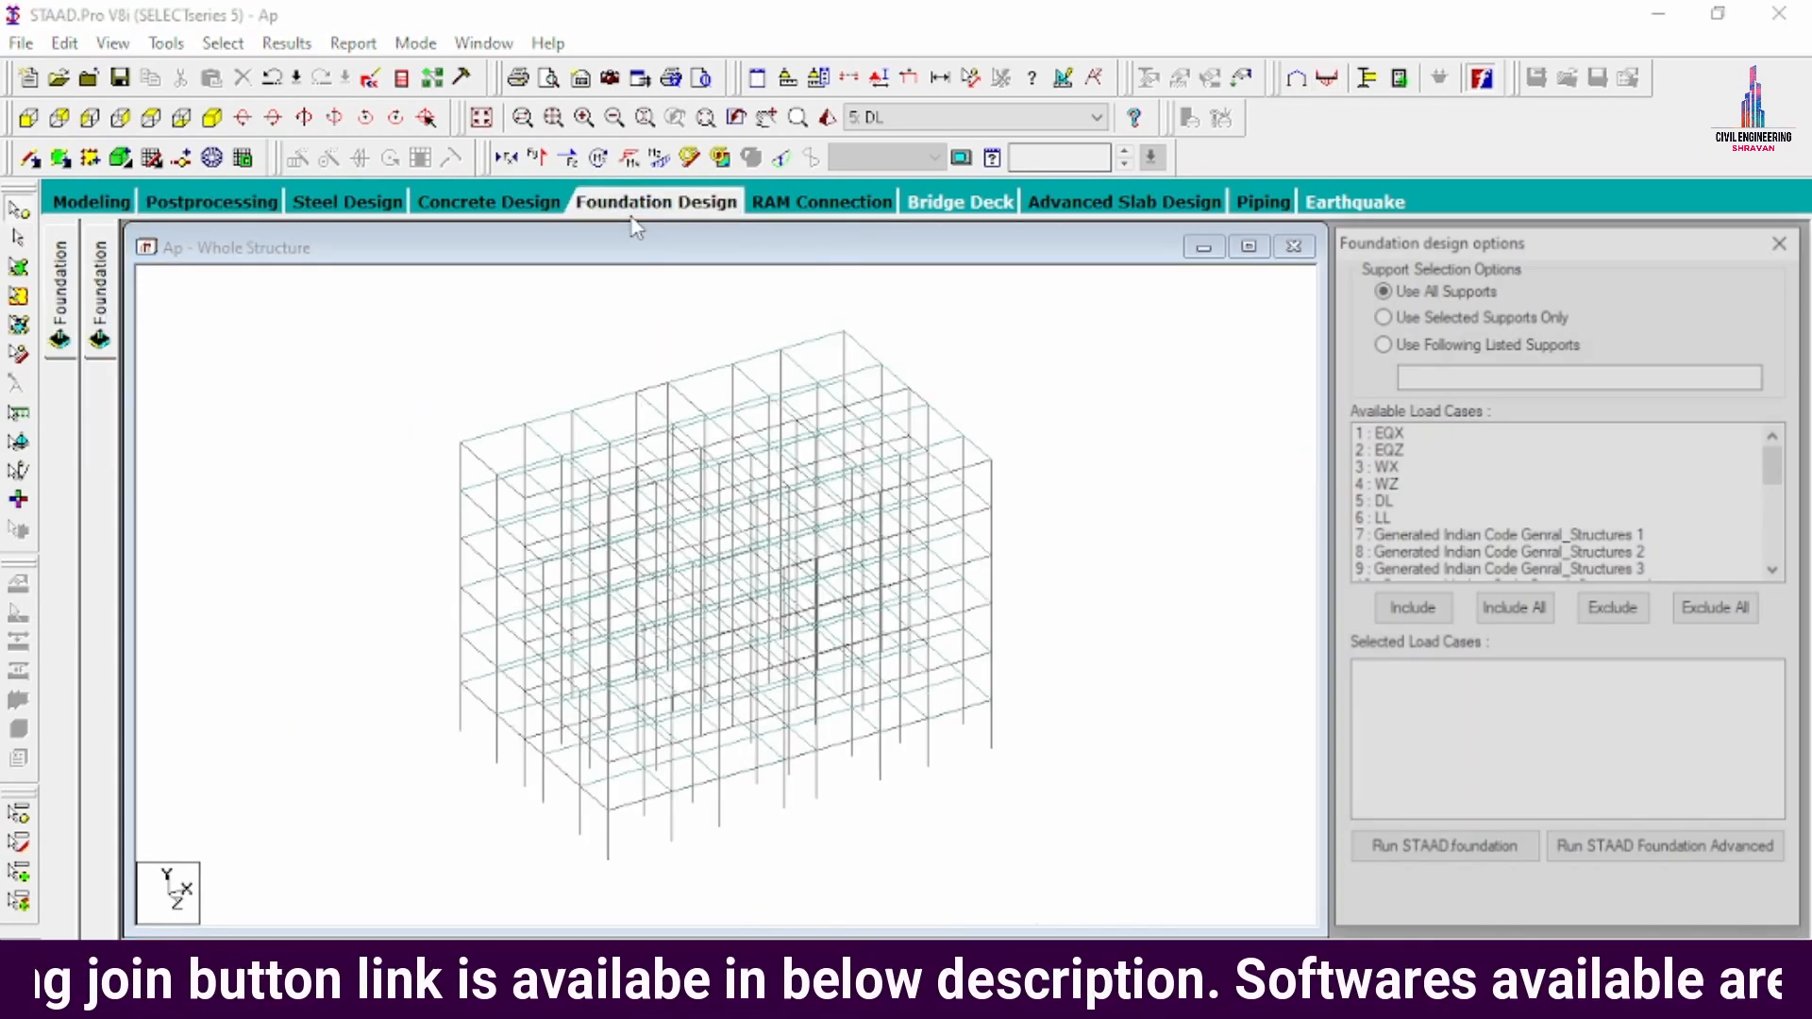
pyautogui.click(1385, 434)
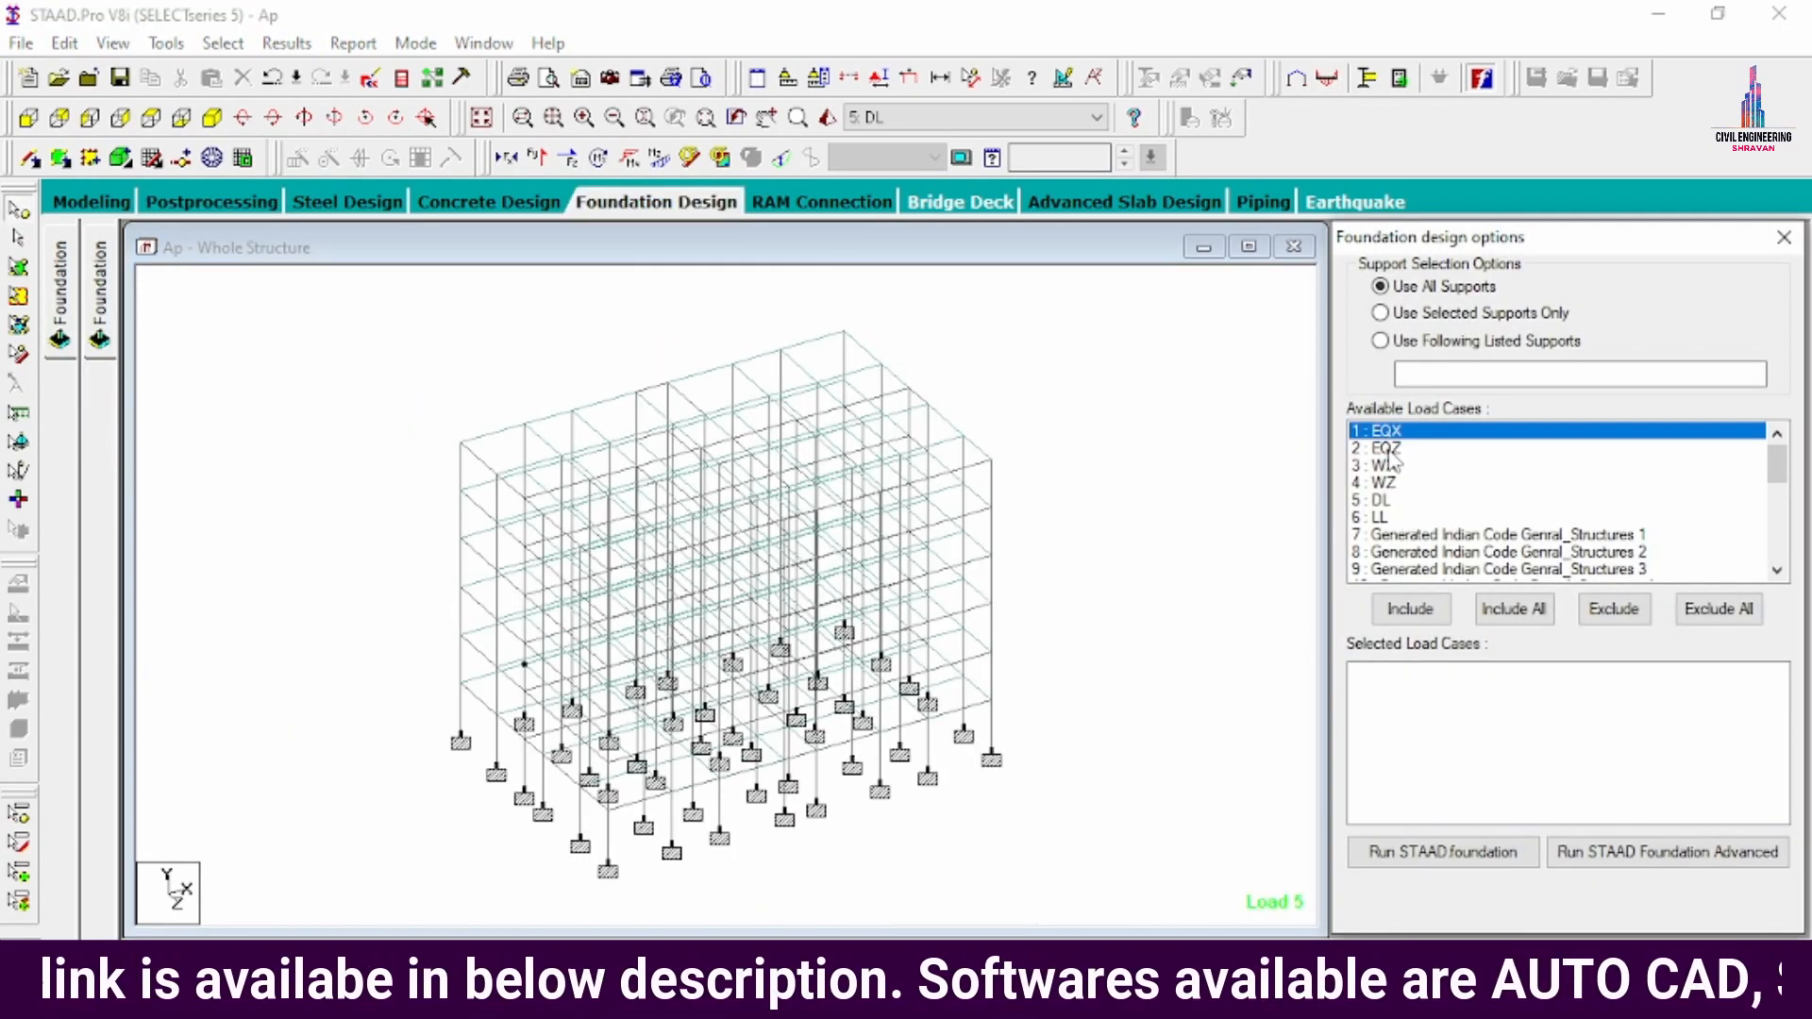
pyautogui.moveTo(1389, 455); pyautogui.dragTo(1387, 501)
pyautogui.keyDown('ctrl'); pyautogui.click(1384, 535); pyautogui.keyUp('ctrl')
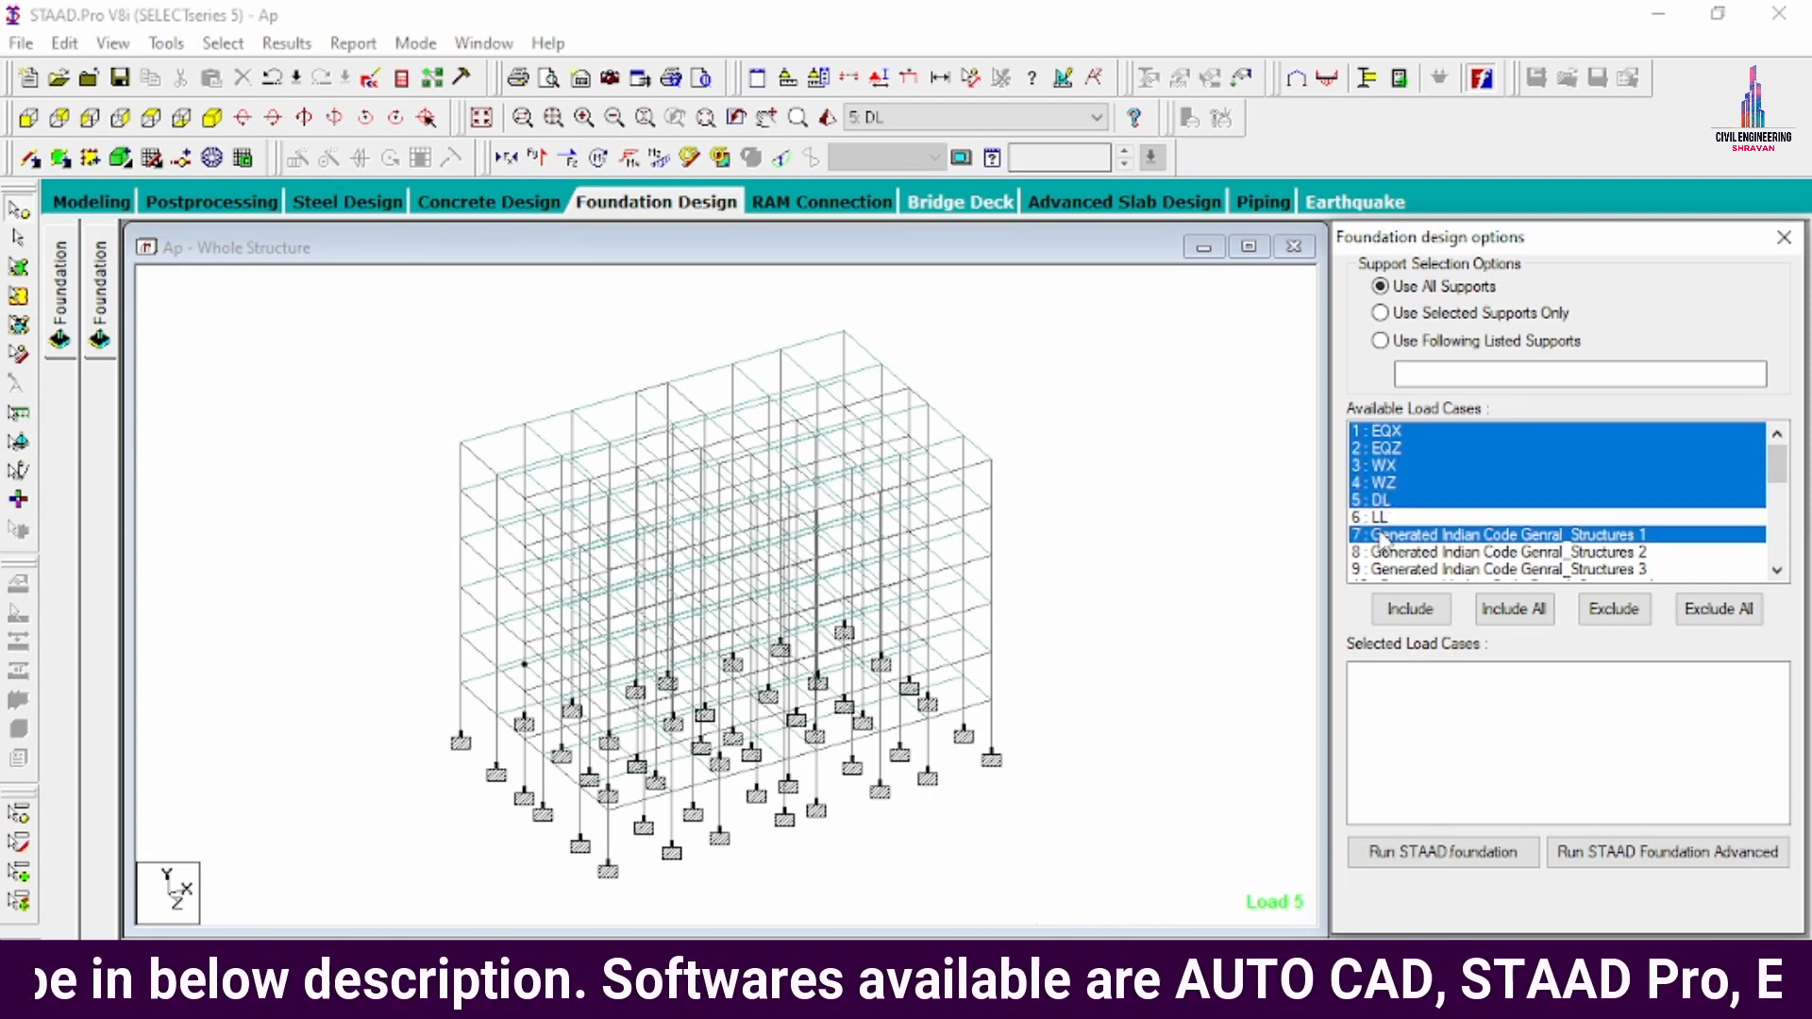
pyautogui.keyDown('ctrl'); pyautogui.click(1381, 518); pyautogui.keyUp('ctrl')
pyautogui.keyDown('ctrl'); pyautogui.click(1382, 535); pyautogui.keyUp('ctrl')
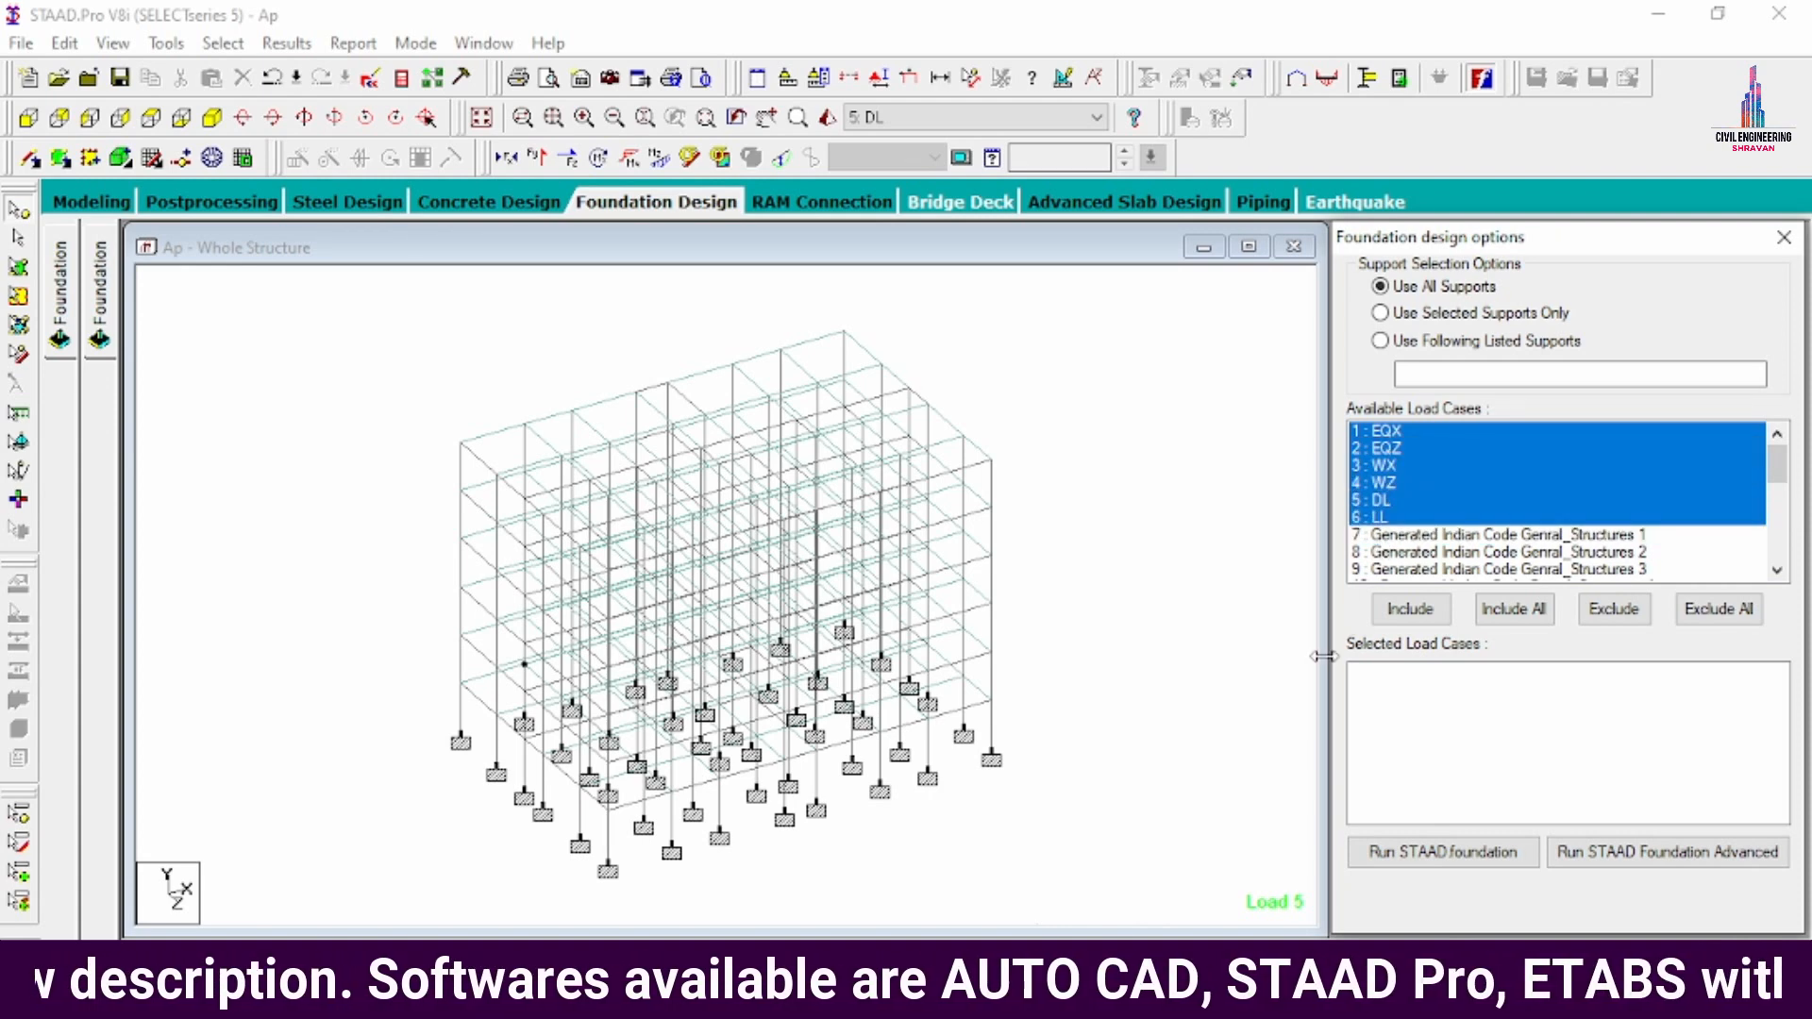
pyautogui.click(1410, 611)
pyautogui.click(1468, 857)
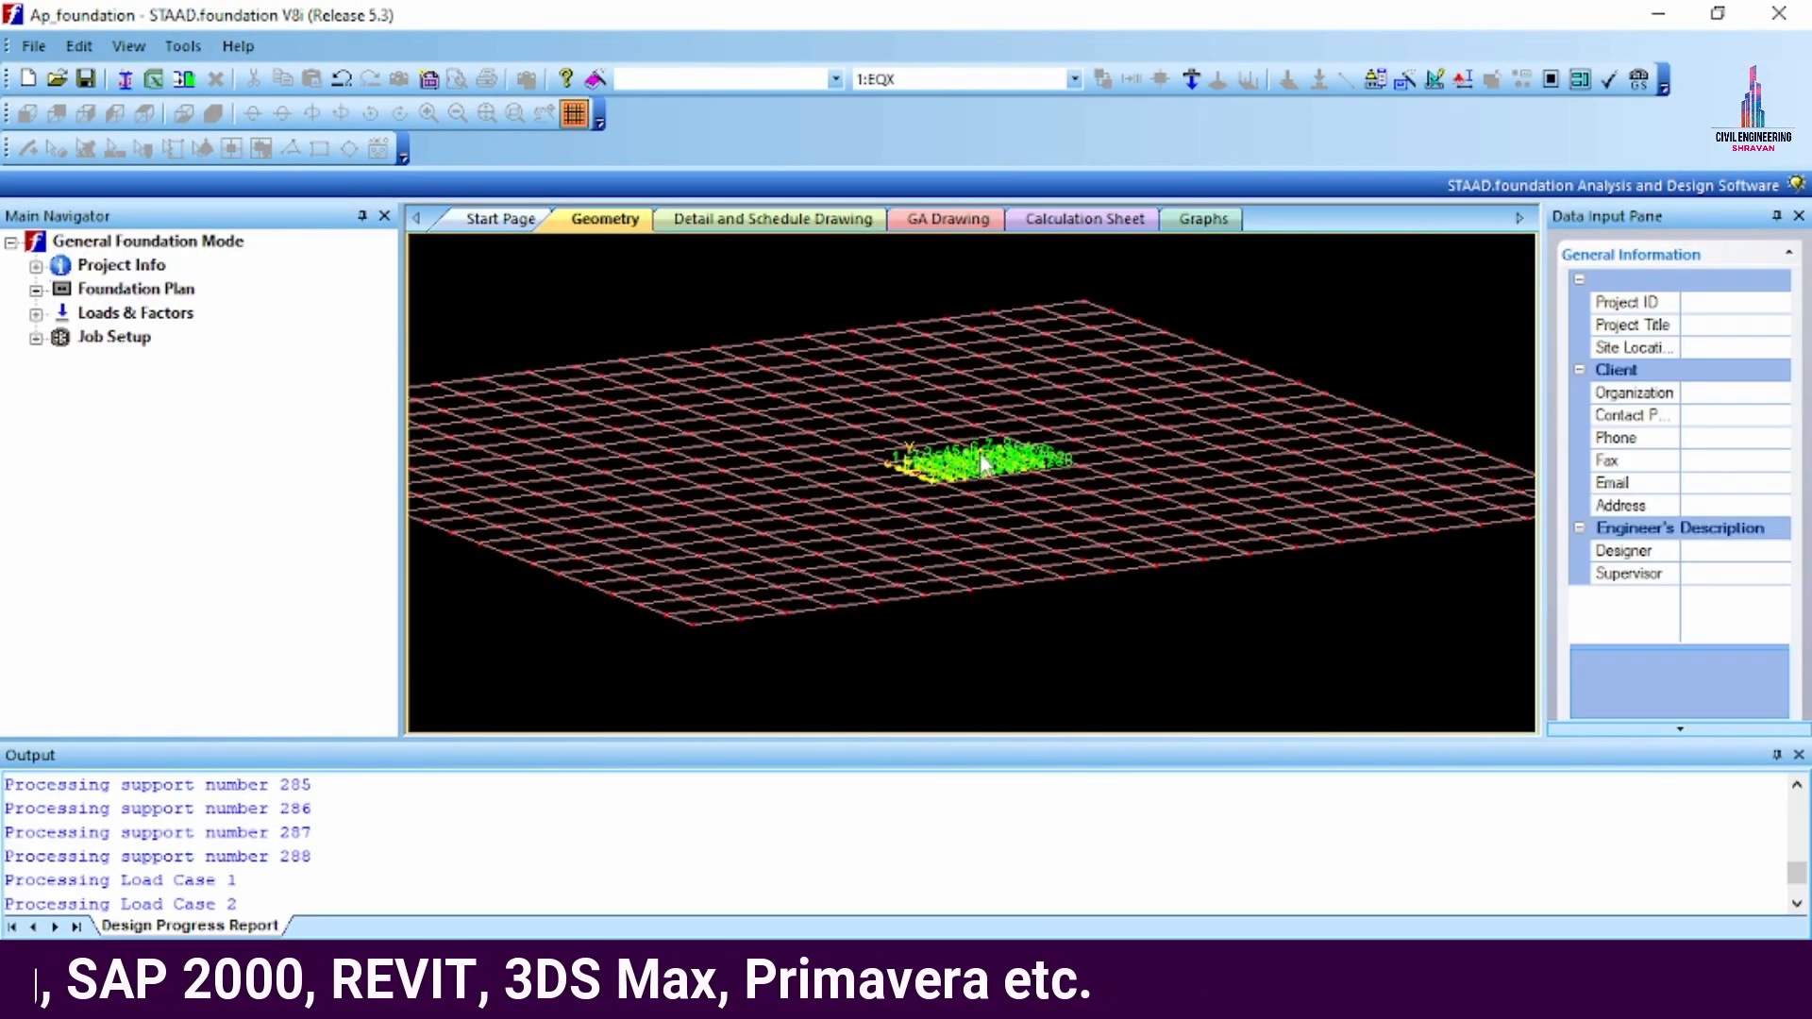
# - Close the Output pane to give the foundation geometry view more room
pyautogui.scroll(4, 982, 454)
pyautogui.scroll(4, 982, 460)
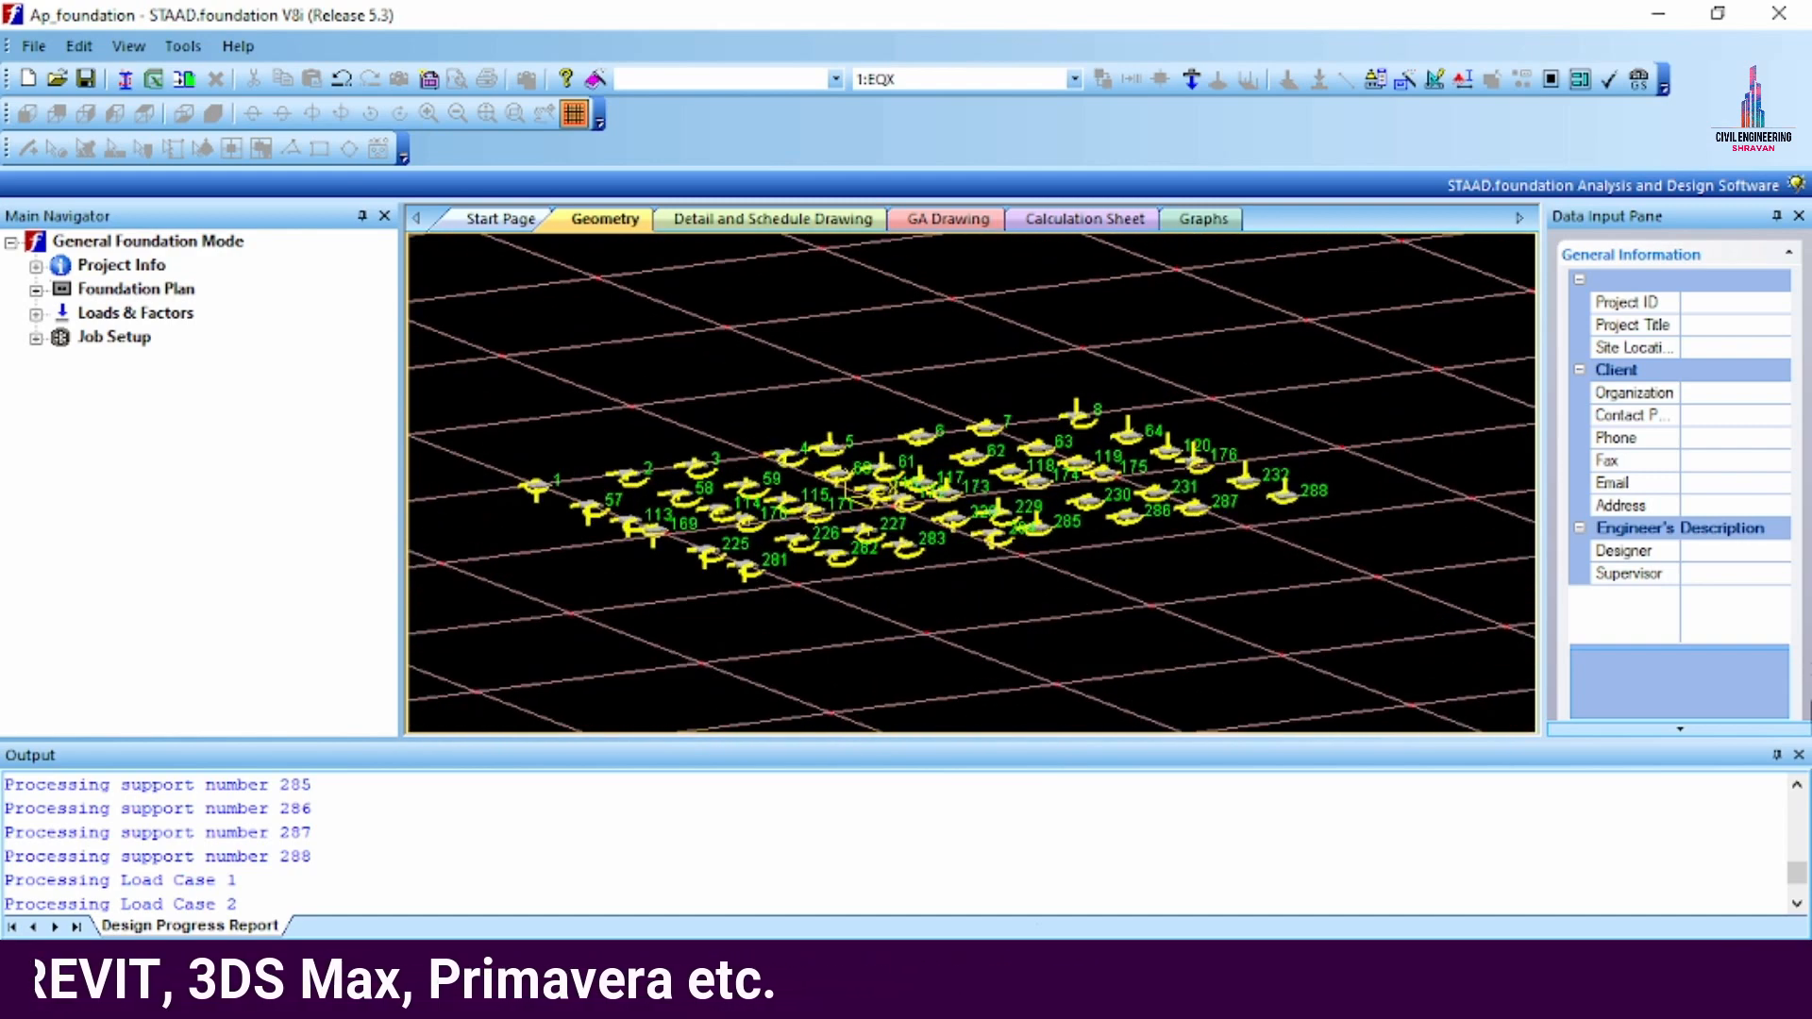
pyautogui.click(1800, 755)
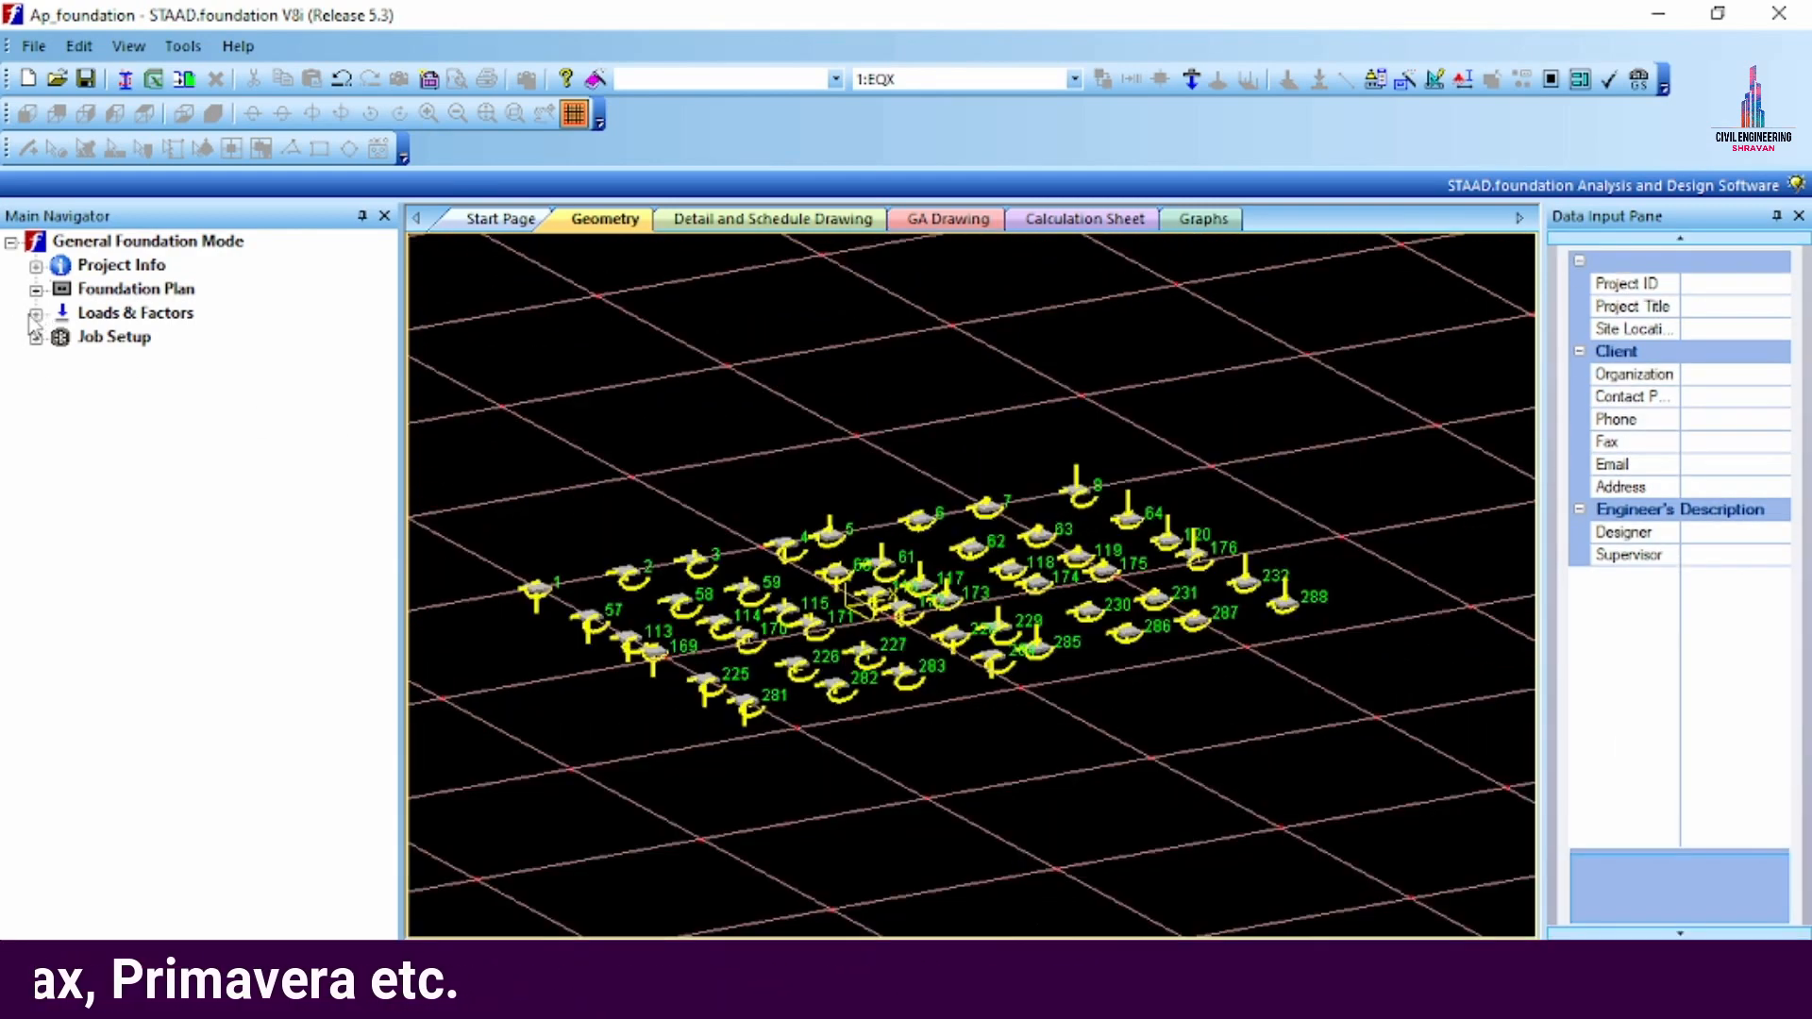
# - Generate the service and ultimate load combinations from the INDIAN load combination table, numbered from 101 and 201
pyautogui.click(36, 314)
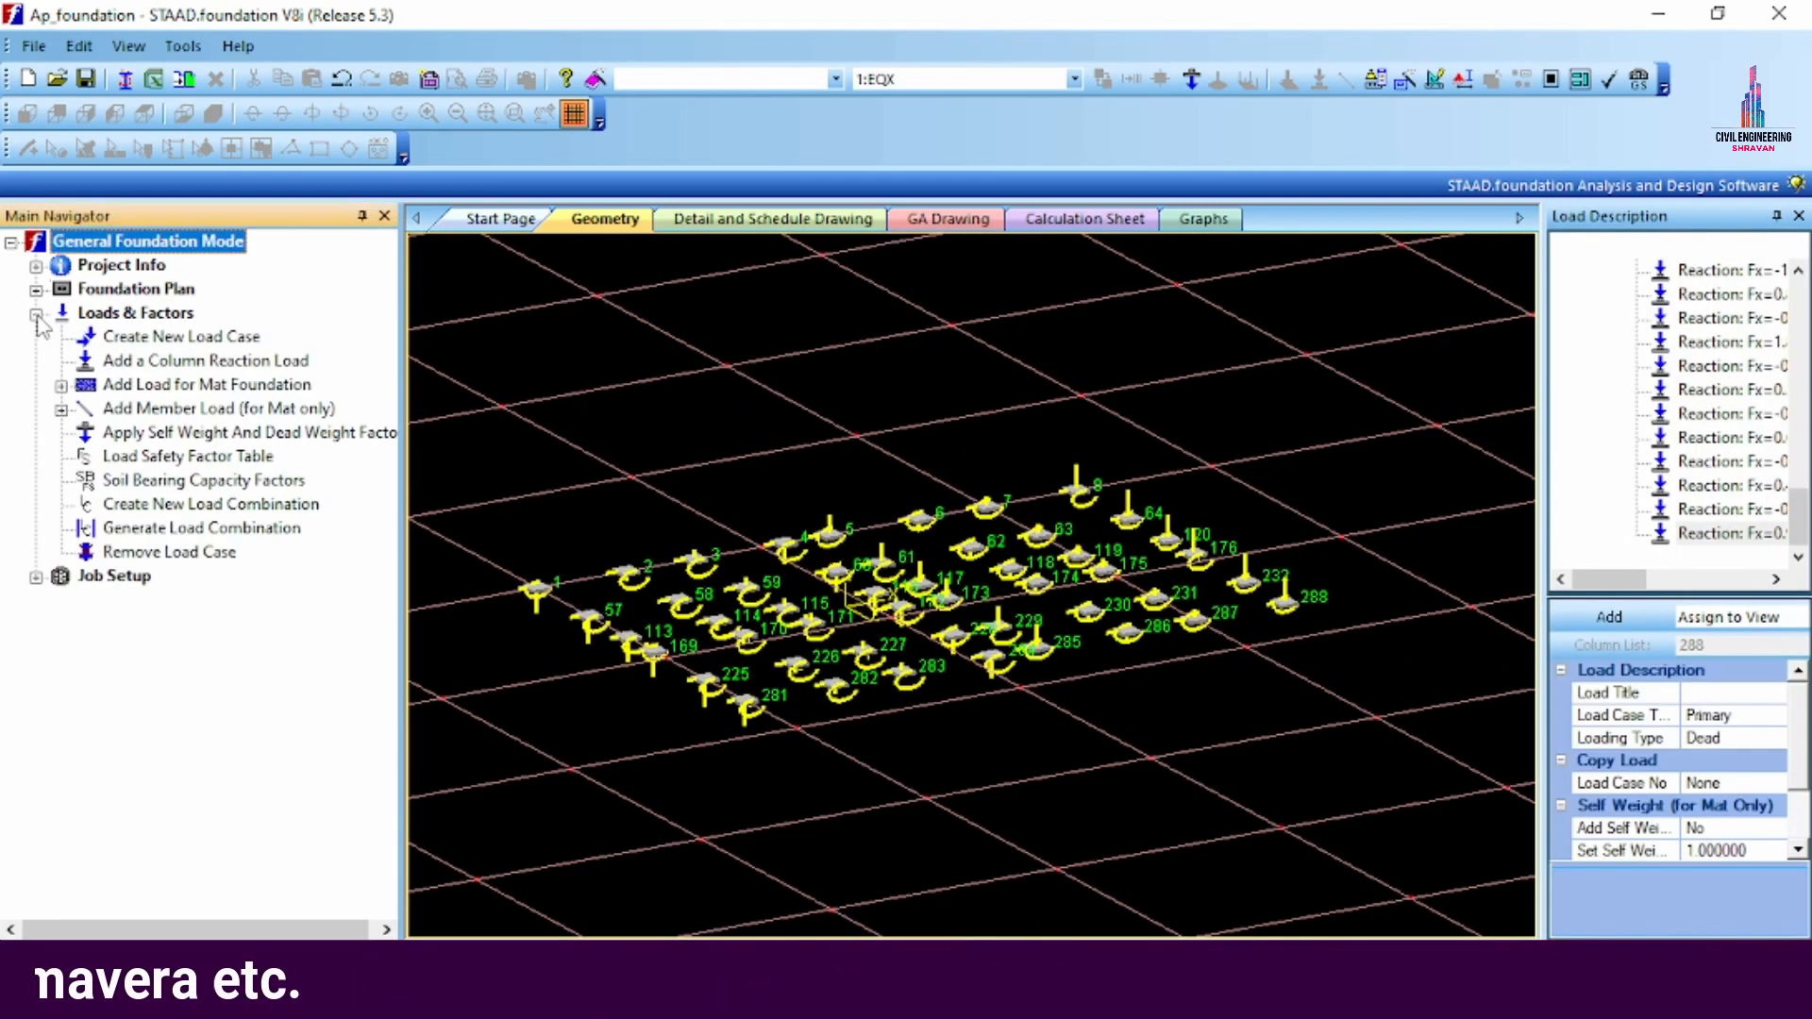
pyautogui.click(160, 527)
pyautogui.click(634, 210)
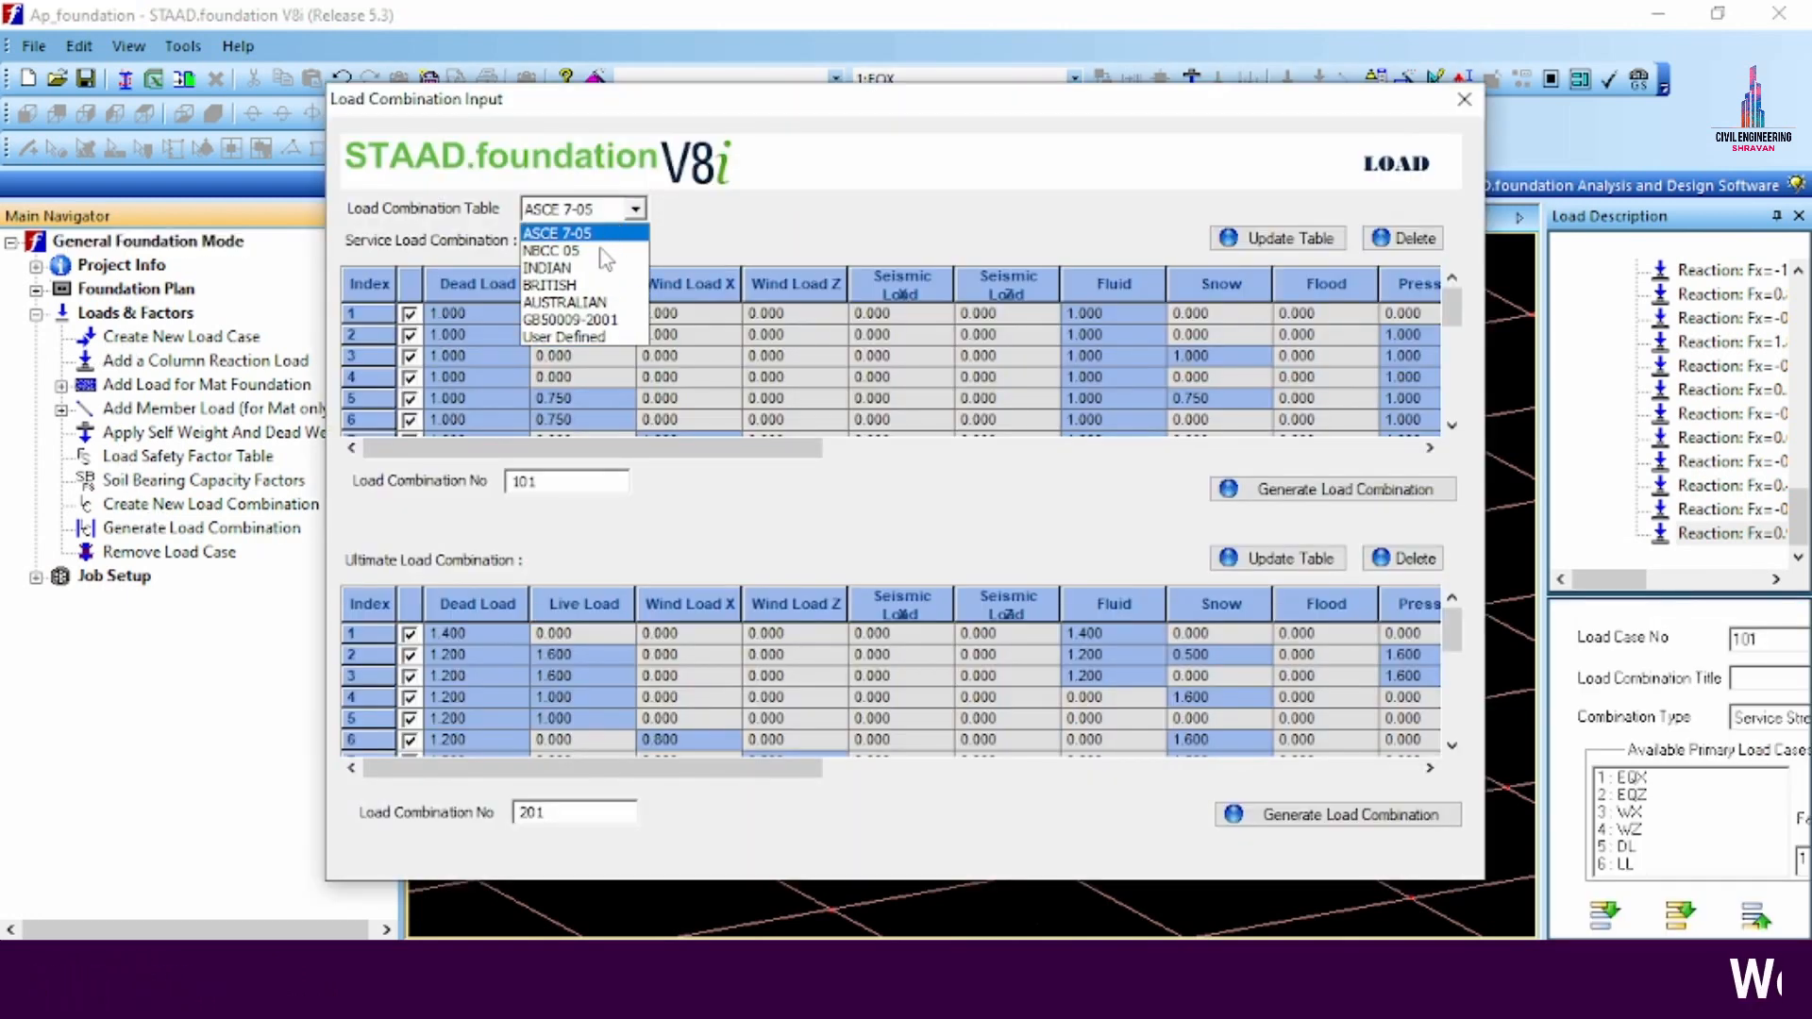
pyautogui.click(604, 270)
pyautogui.click(1261, 489)
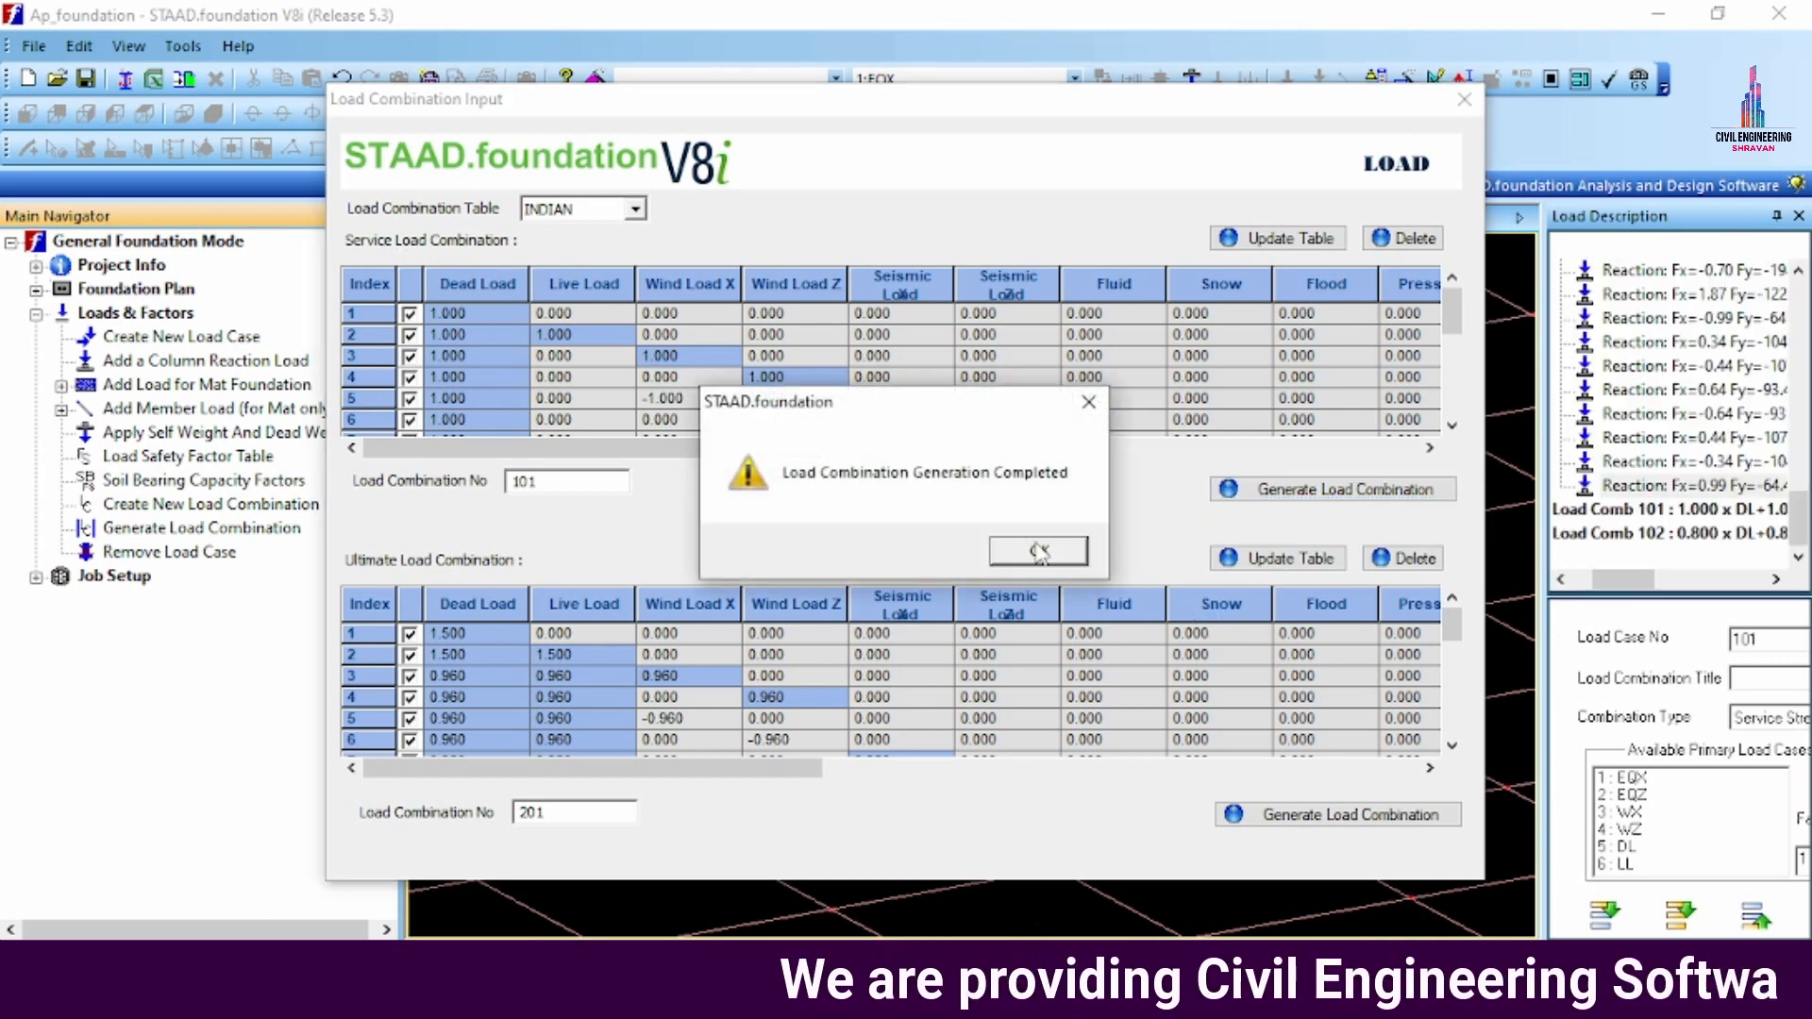
pyautogui.click(1040, 552)
pyautogui.click(1274, 812)
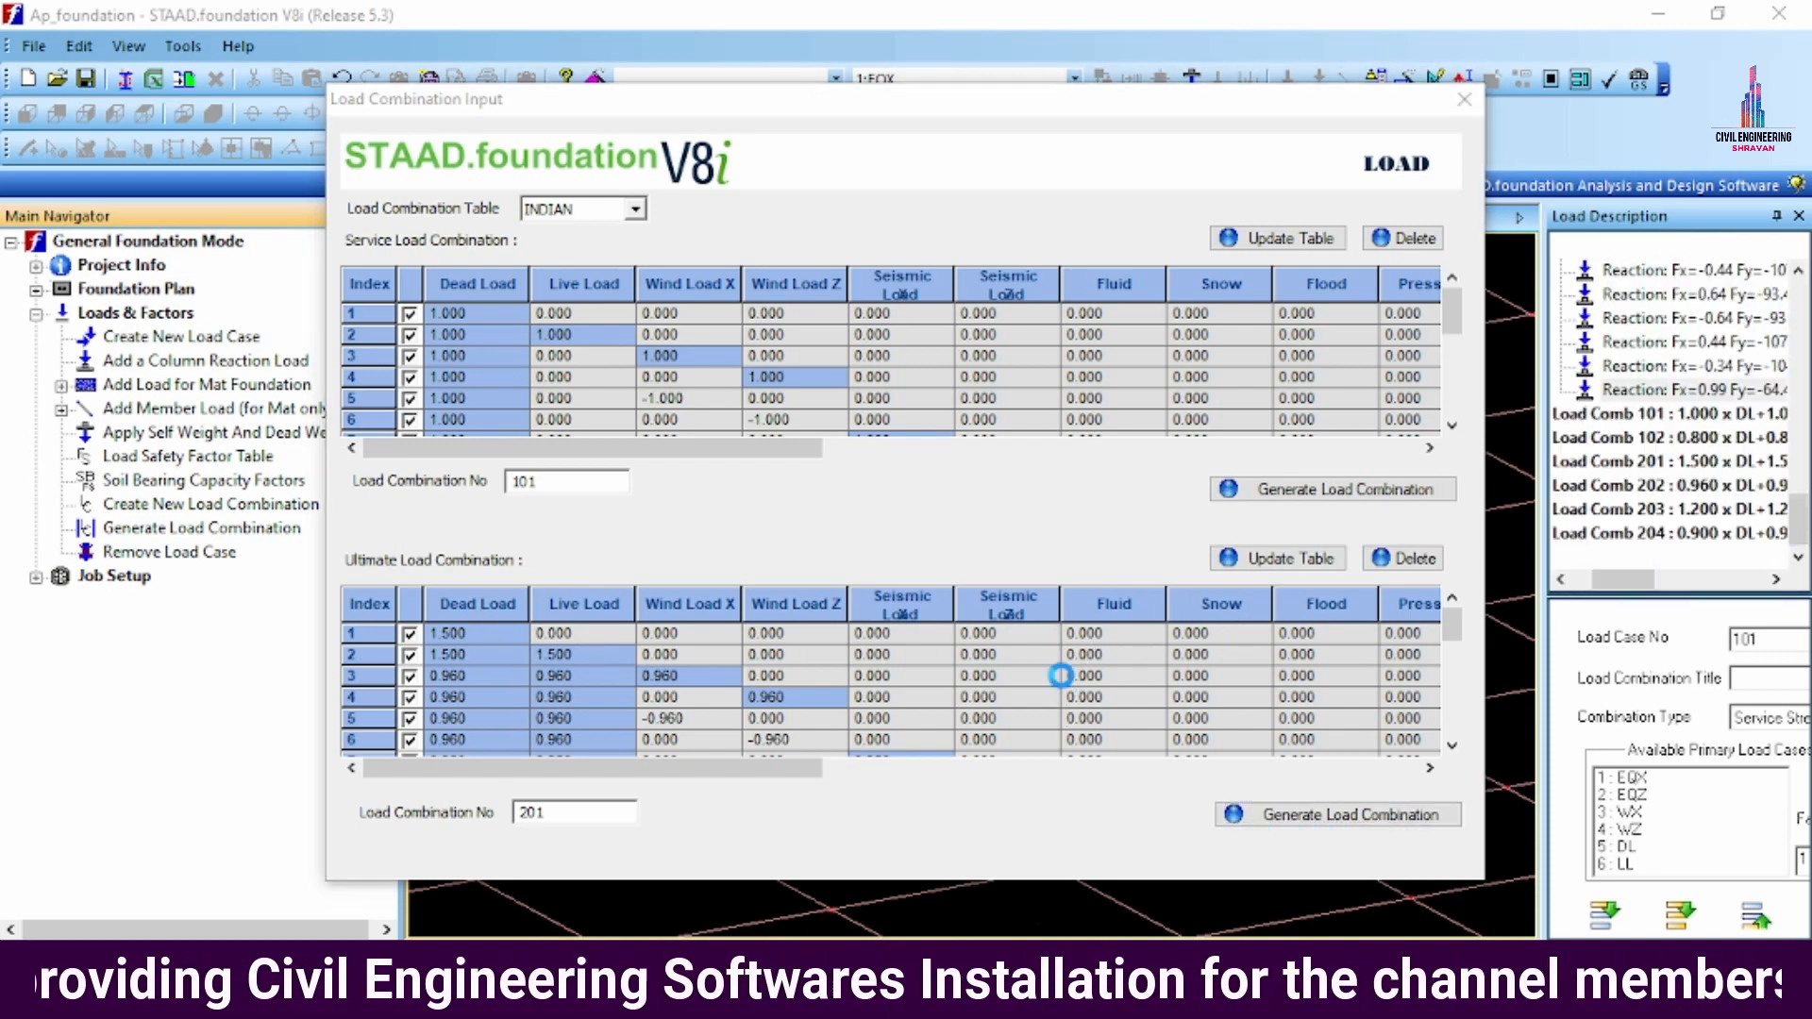
pyautogui.click(1024, 550)
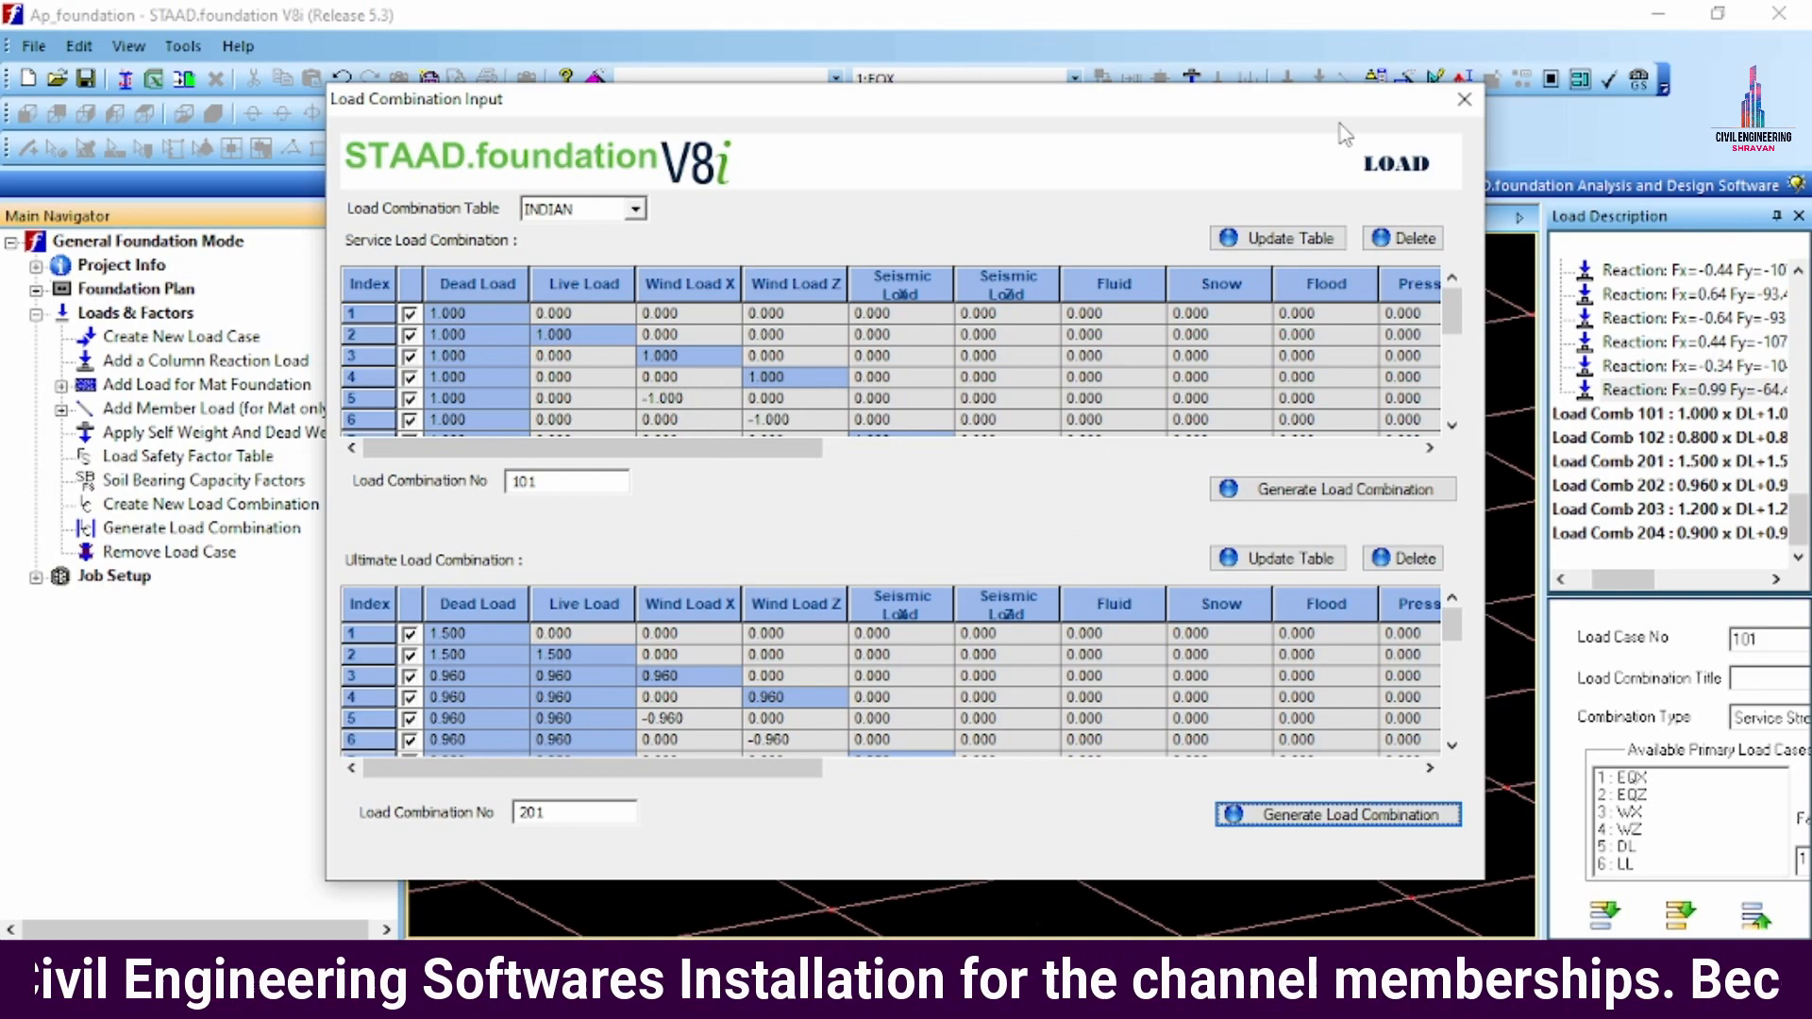
# - Leave the load combination input and set up a new isolated footing job named GGG with Indian design code and SI units
pyautogui.click(1462, 106)
pyautogui.click(36, 577)
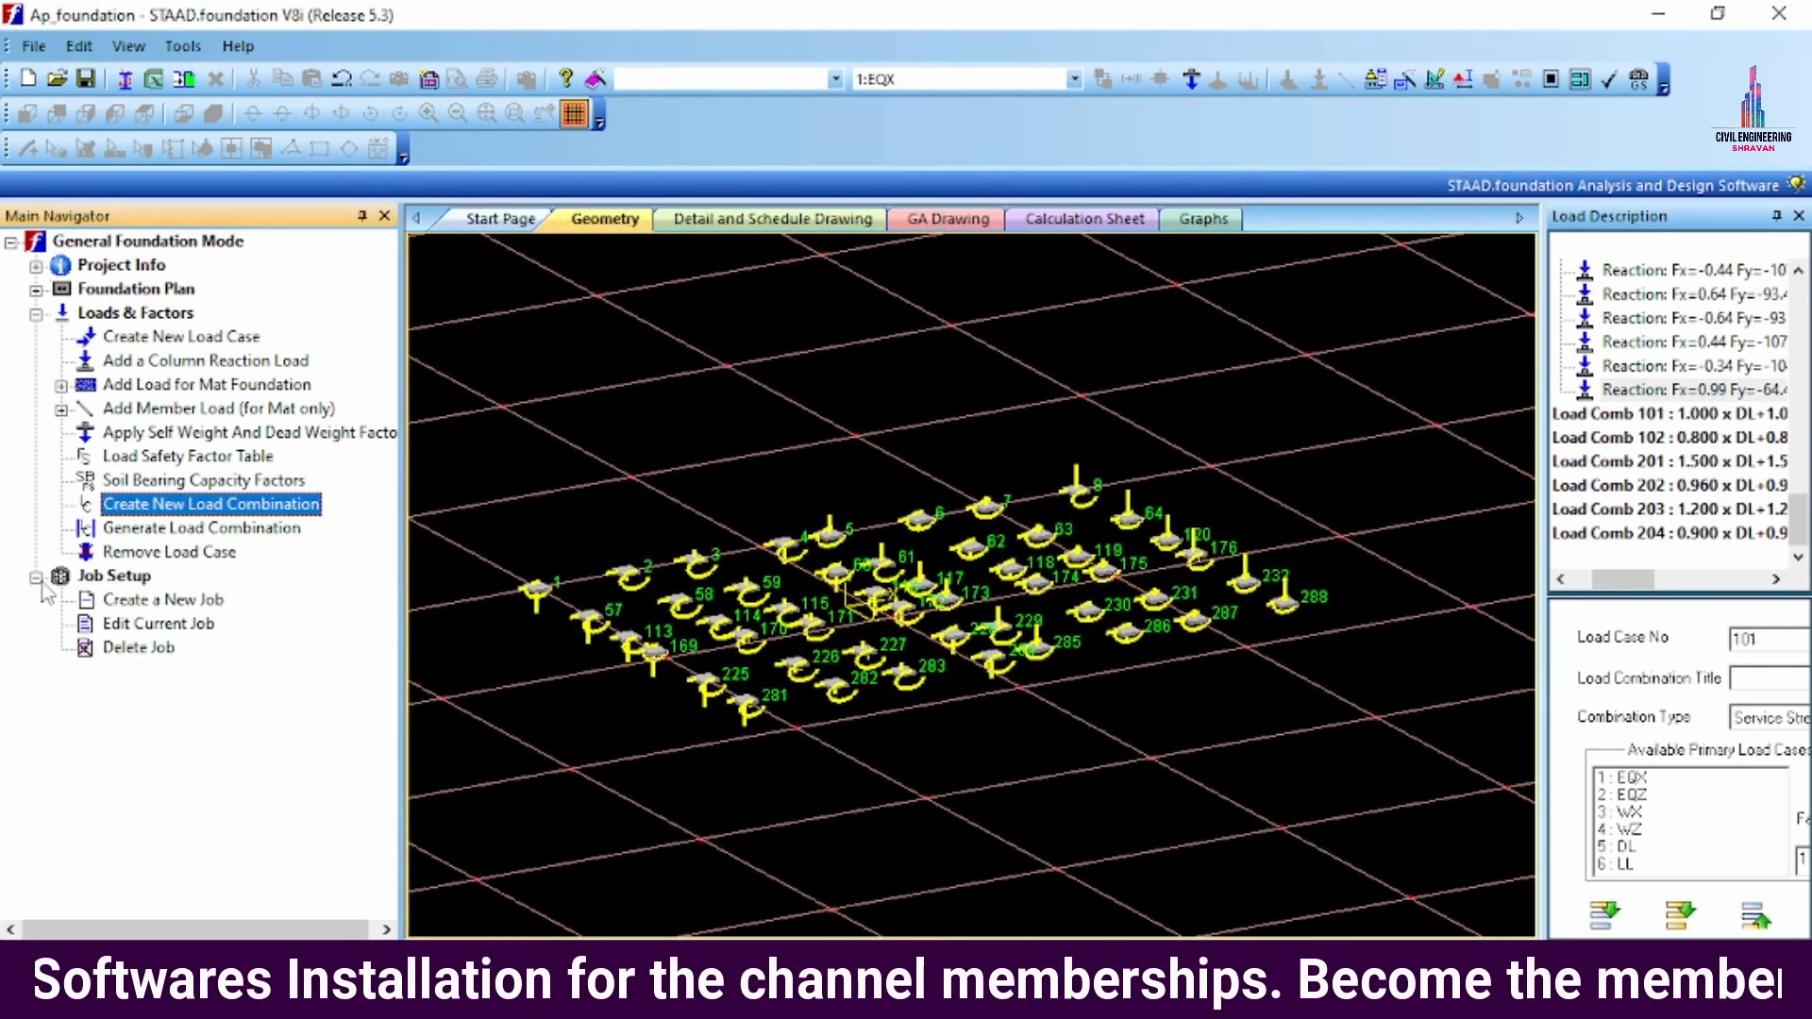
pyautogui.click(161, 600)
pyautogui.click(1711, 303)
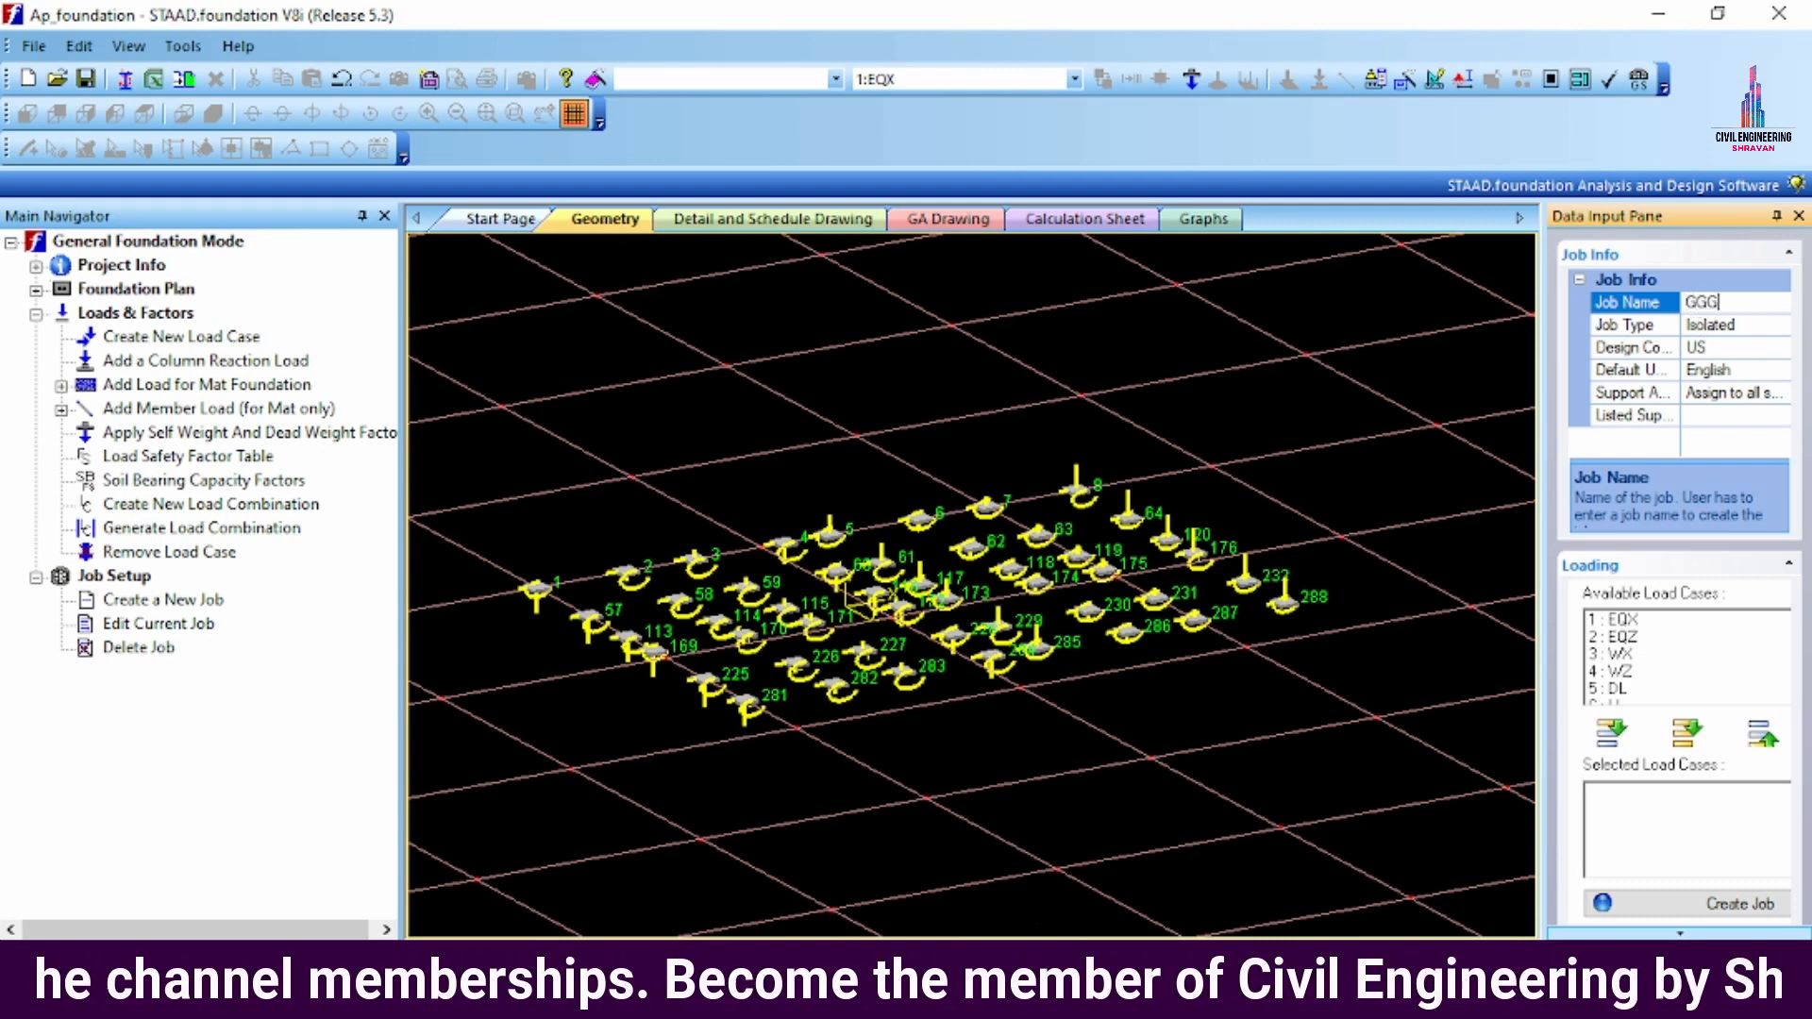
pyautogui.click(1776, 348)
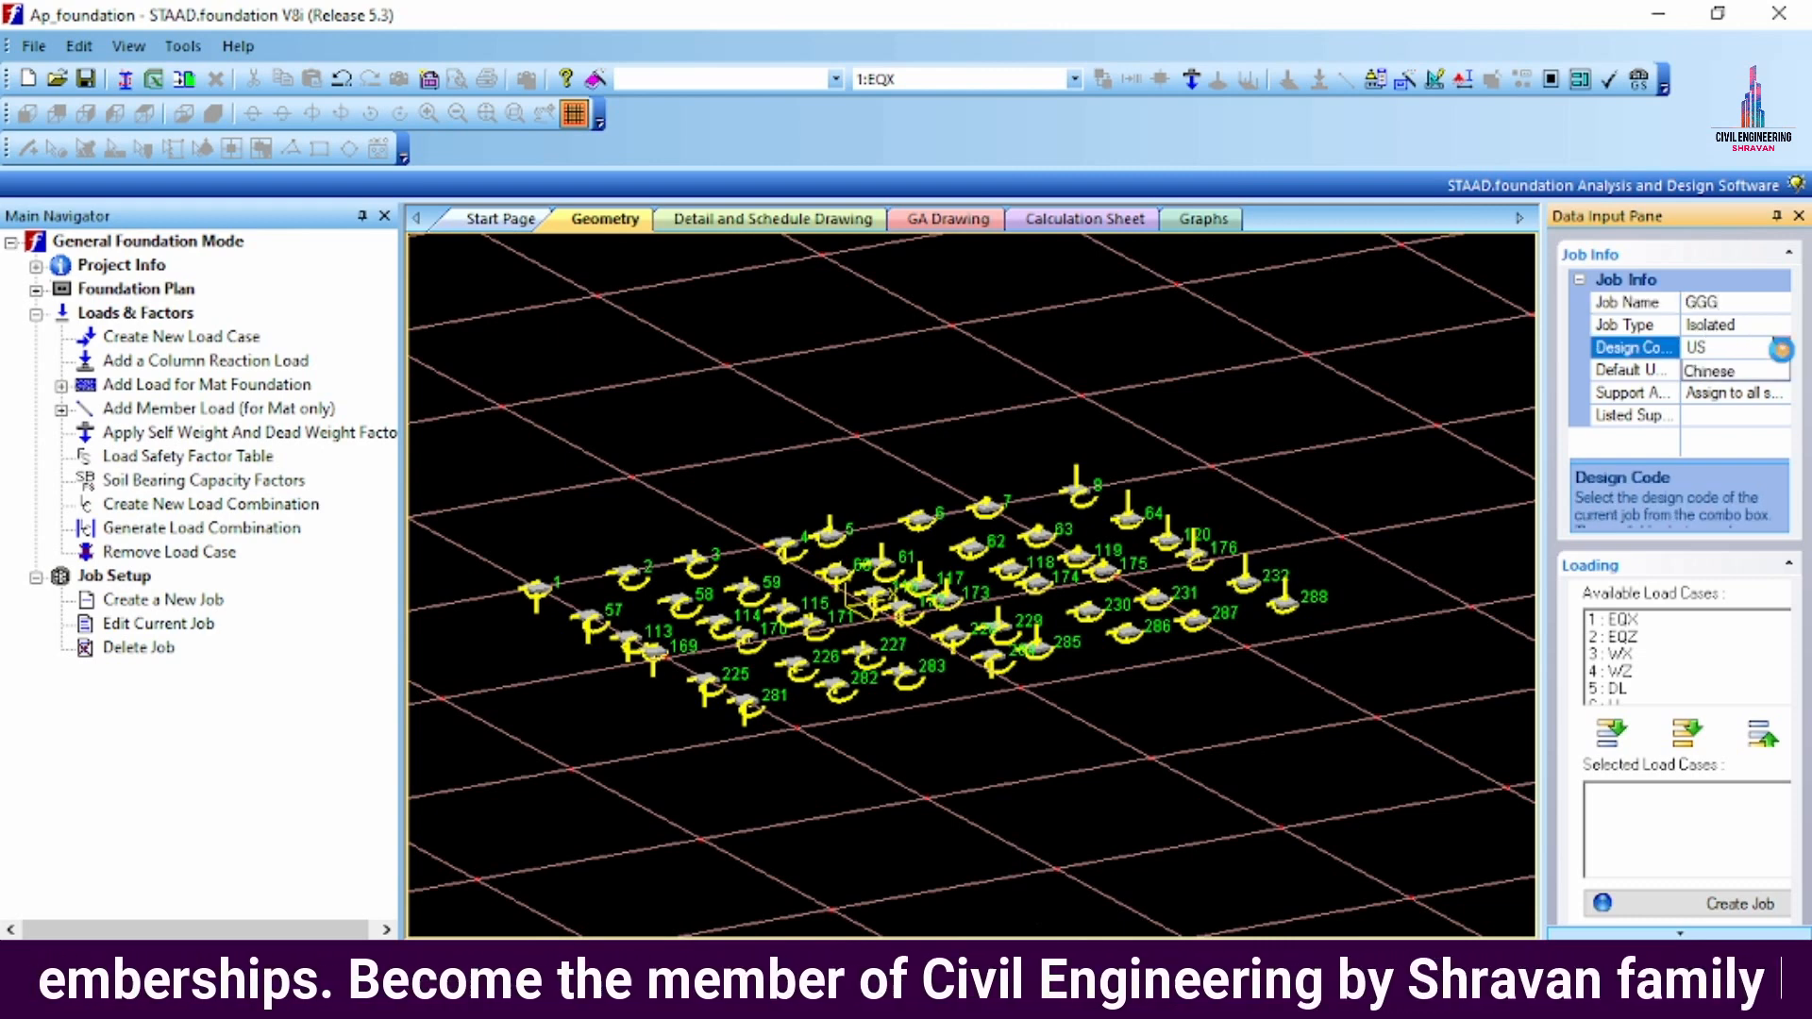
pyautogui.click(1780, 349)
pyautogui.click(1770, 396)
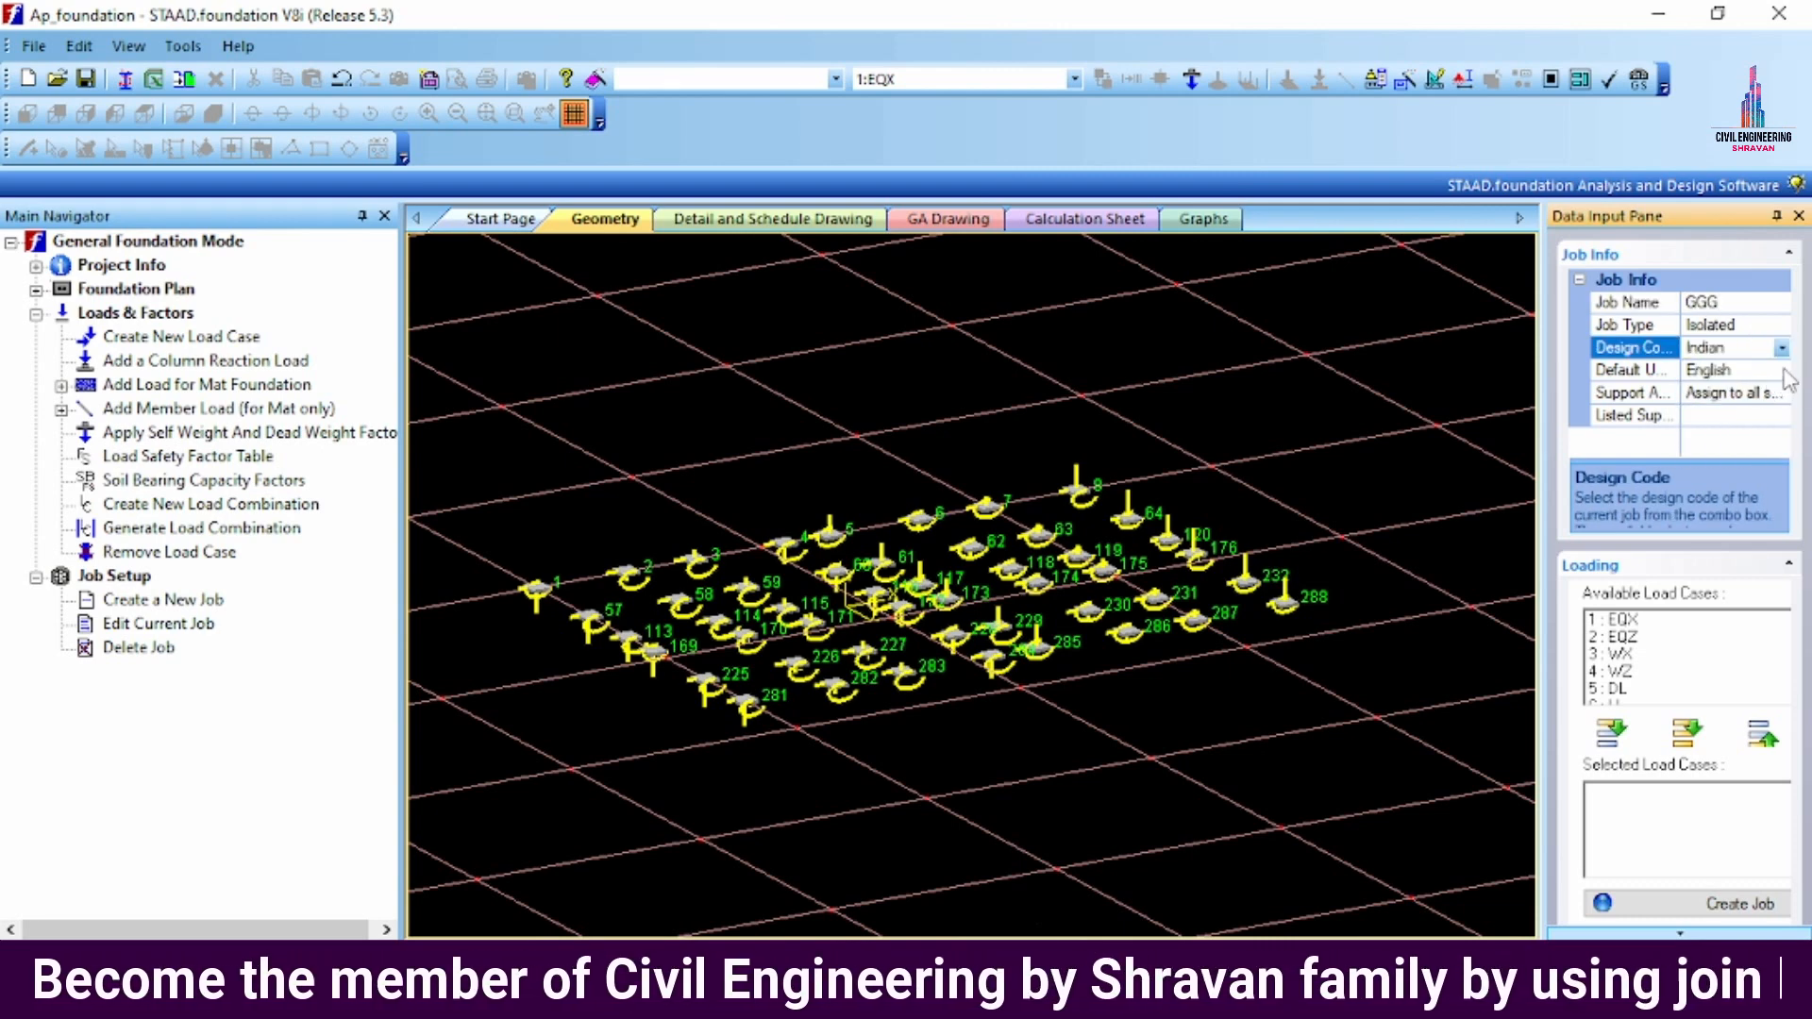
pyautogui.click(1781, 370)
pyautogui.click(1718, 412)
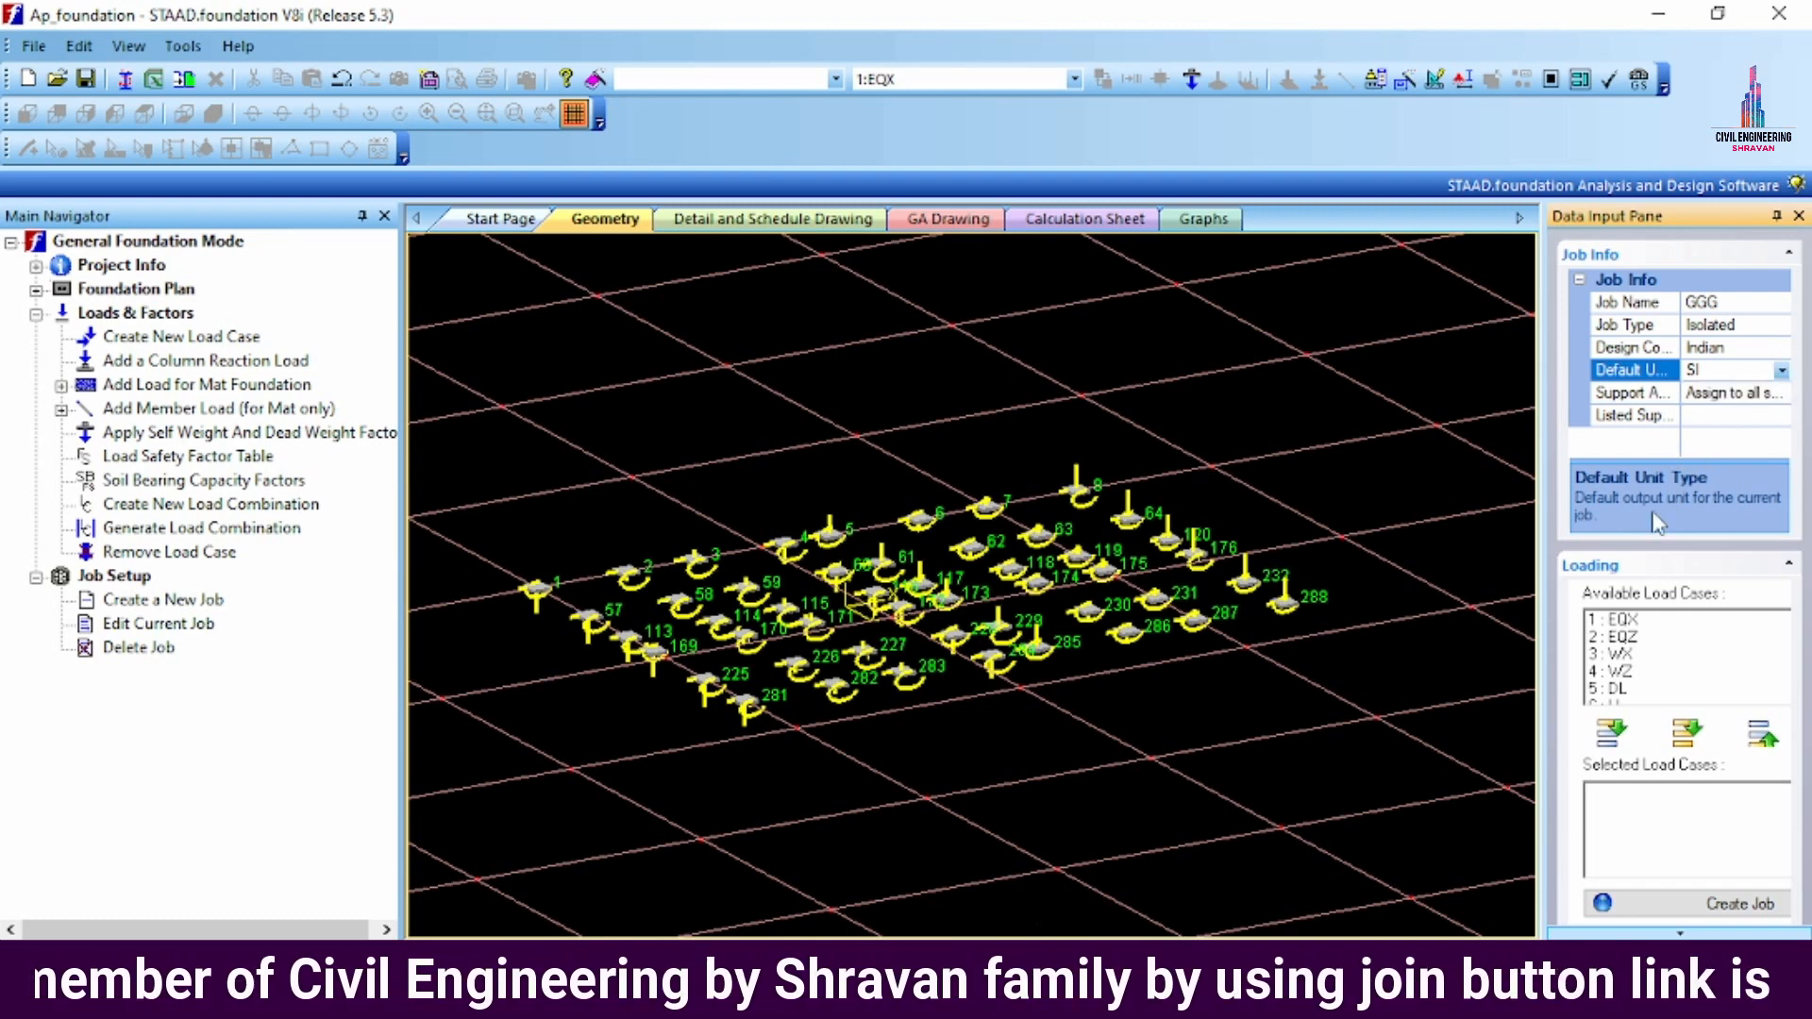
# - Add load combinations 101, 102 and 201 to 204 to the job's selected load cases, create the job and close the Output pane
pyautogui.scroll(-3, 1637, 649)
pyautogui.click(1649, 620)
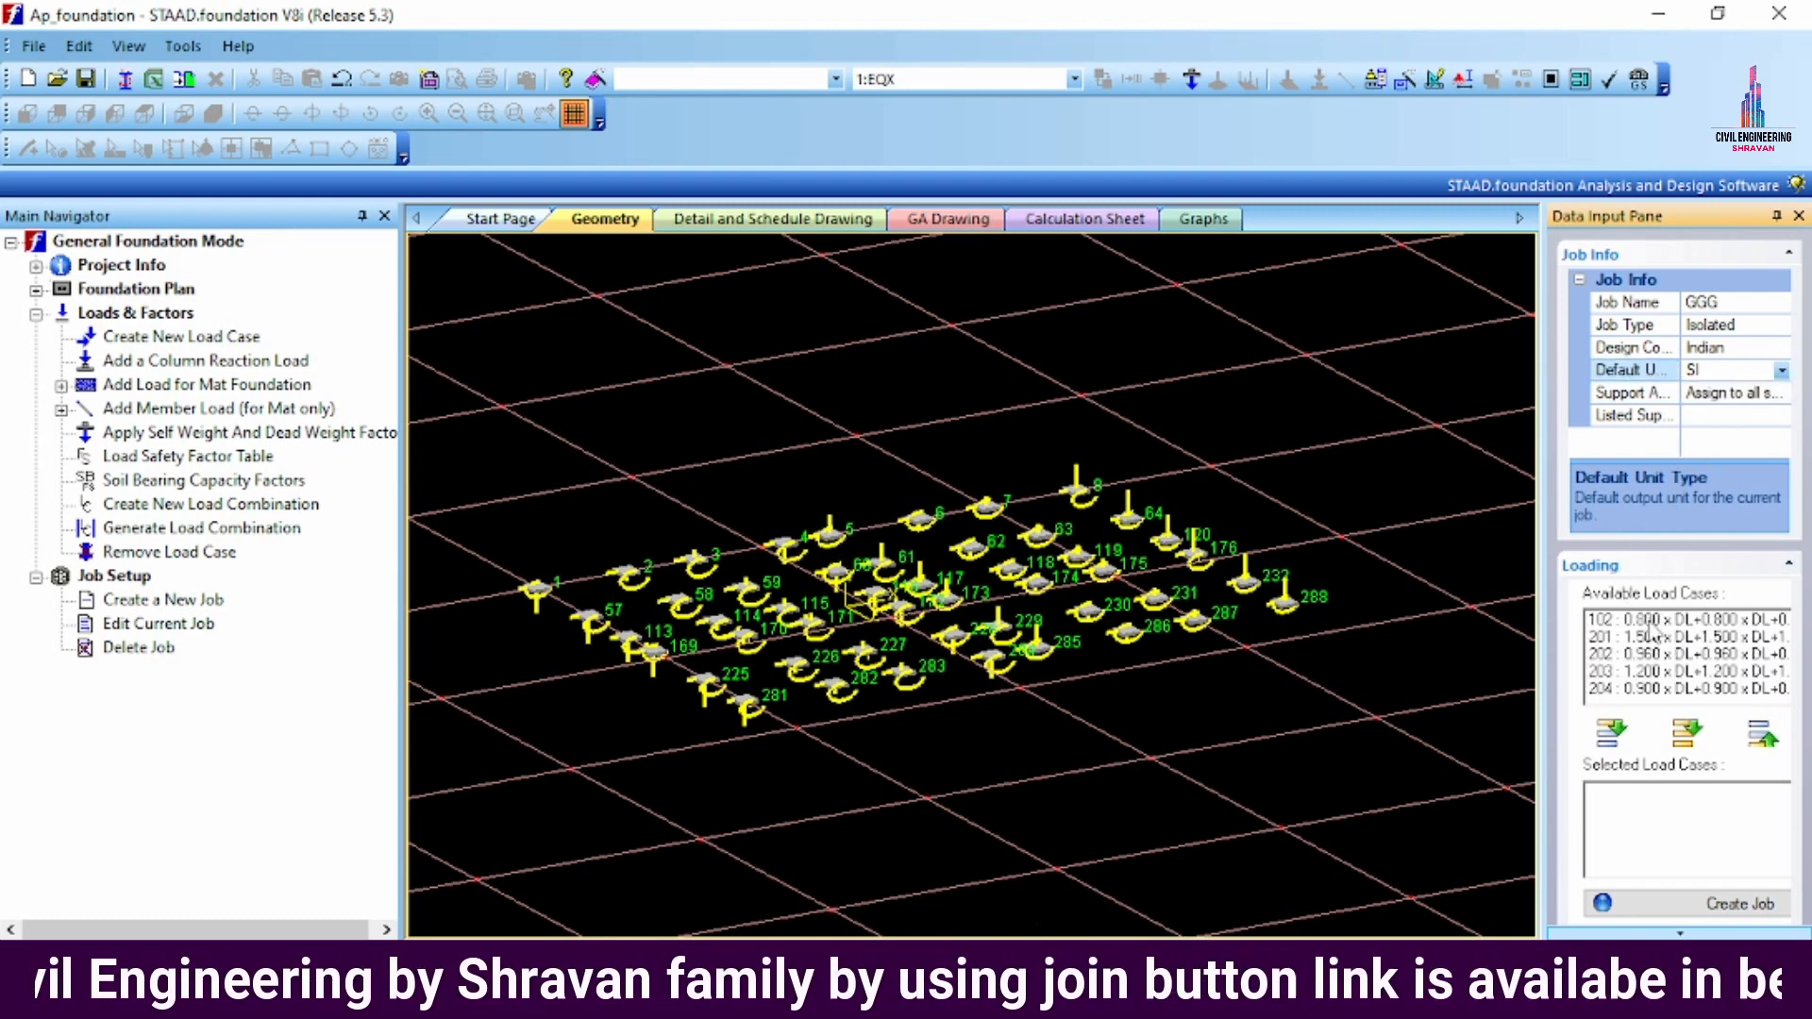
pyautogui.scroll(1, 1649, 630)
pyautogui.click(1652, 659)
pyautogui.click(1636, 684)
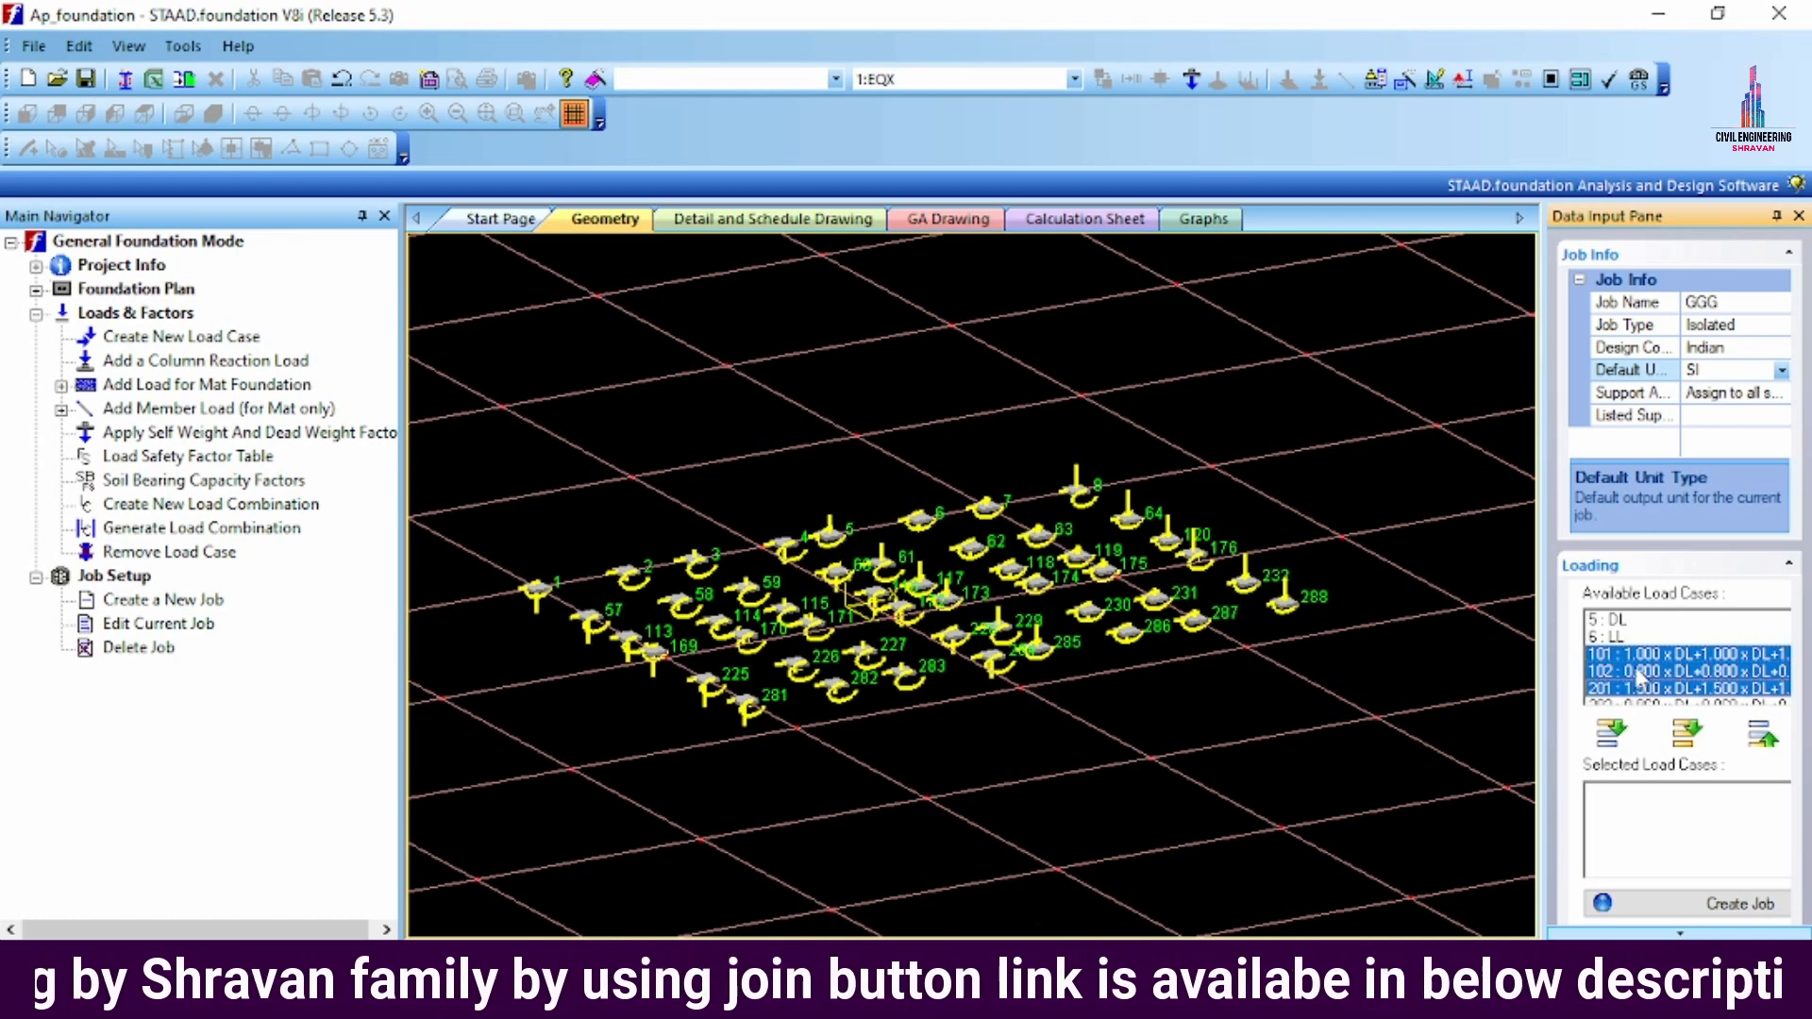
pyautogui.scroll(-1, 1625, 690)
pyautogui.click(1622, 658)
pyautogui.click(1624, 671)
pyautogui.click(1617, 688)
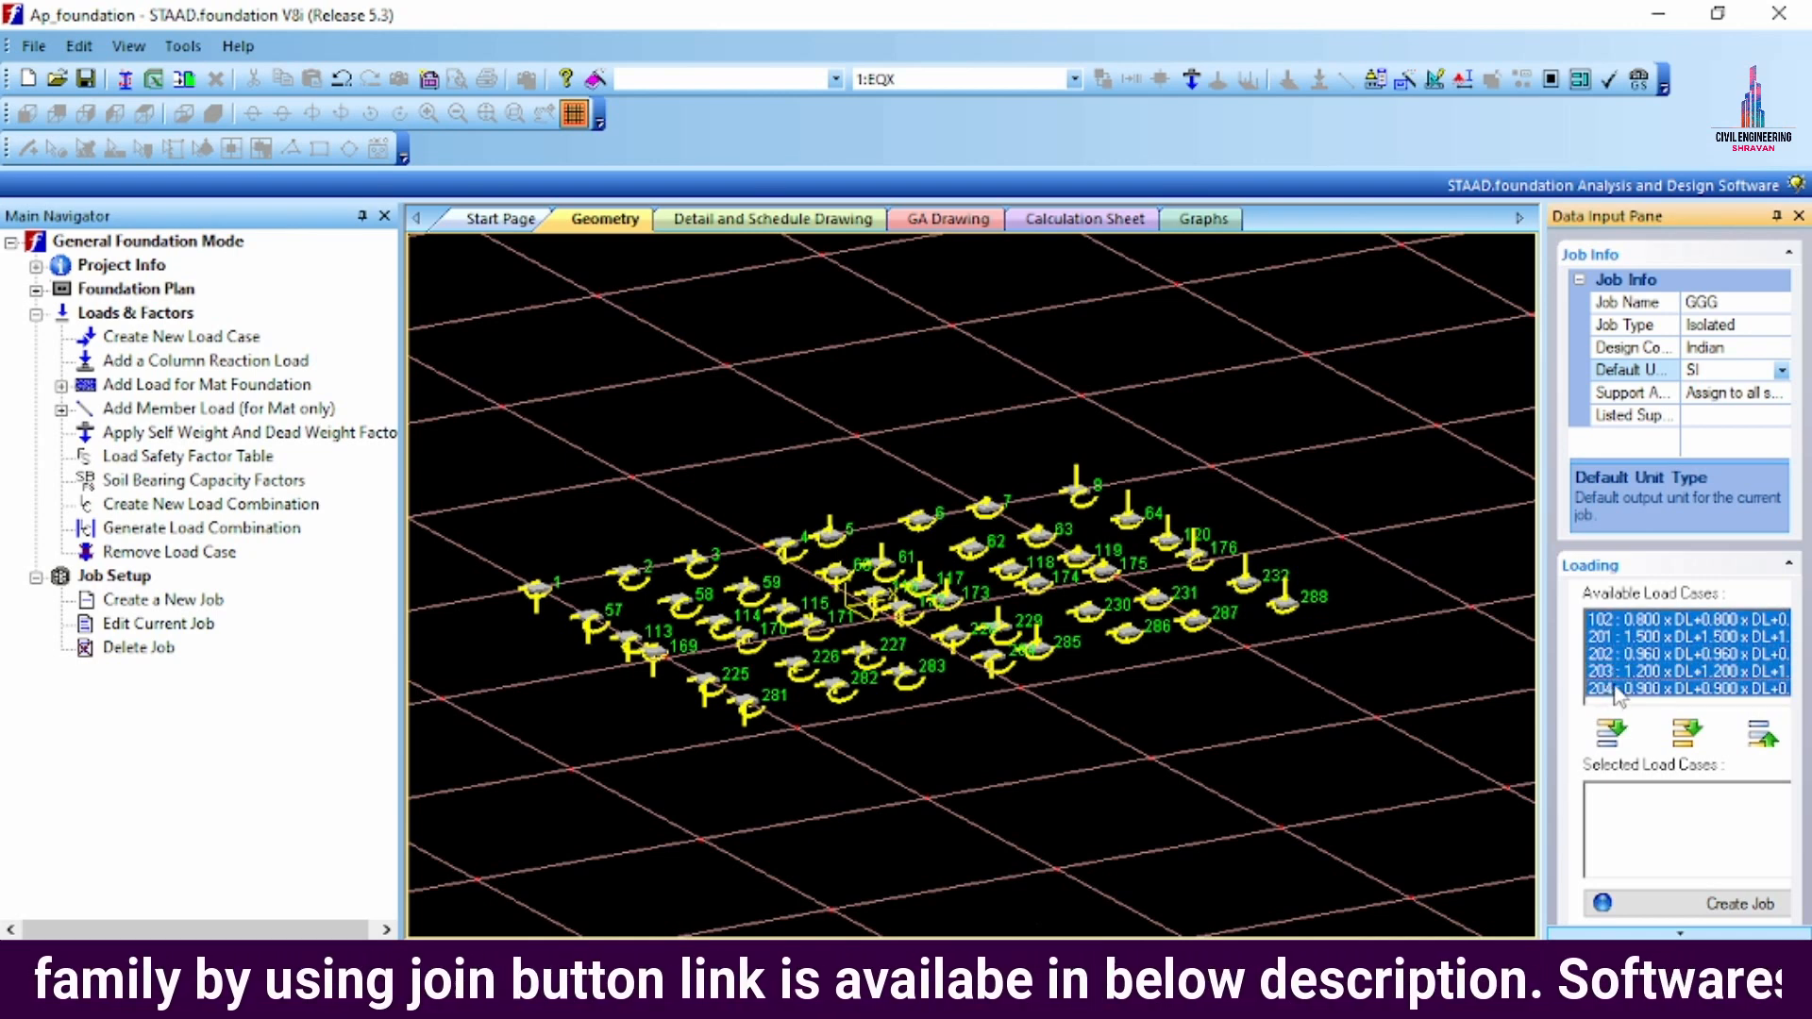
pyautogui.click(1608, 733)
pyautogui.click(1740, 904)
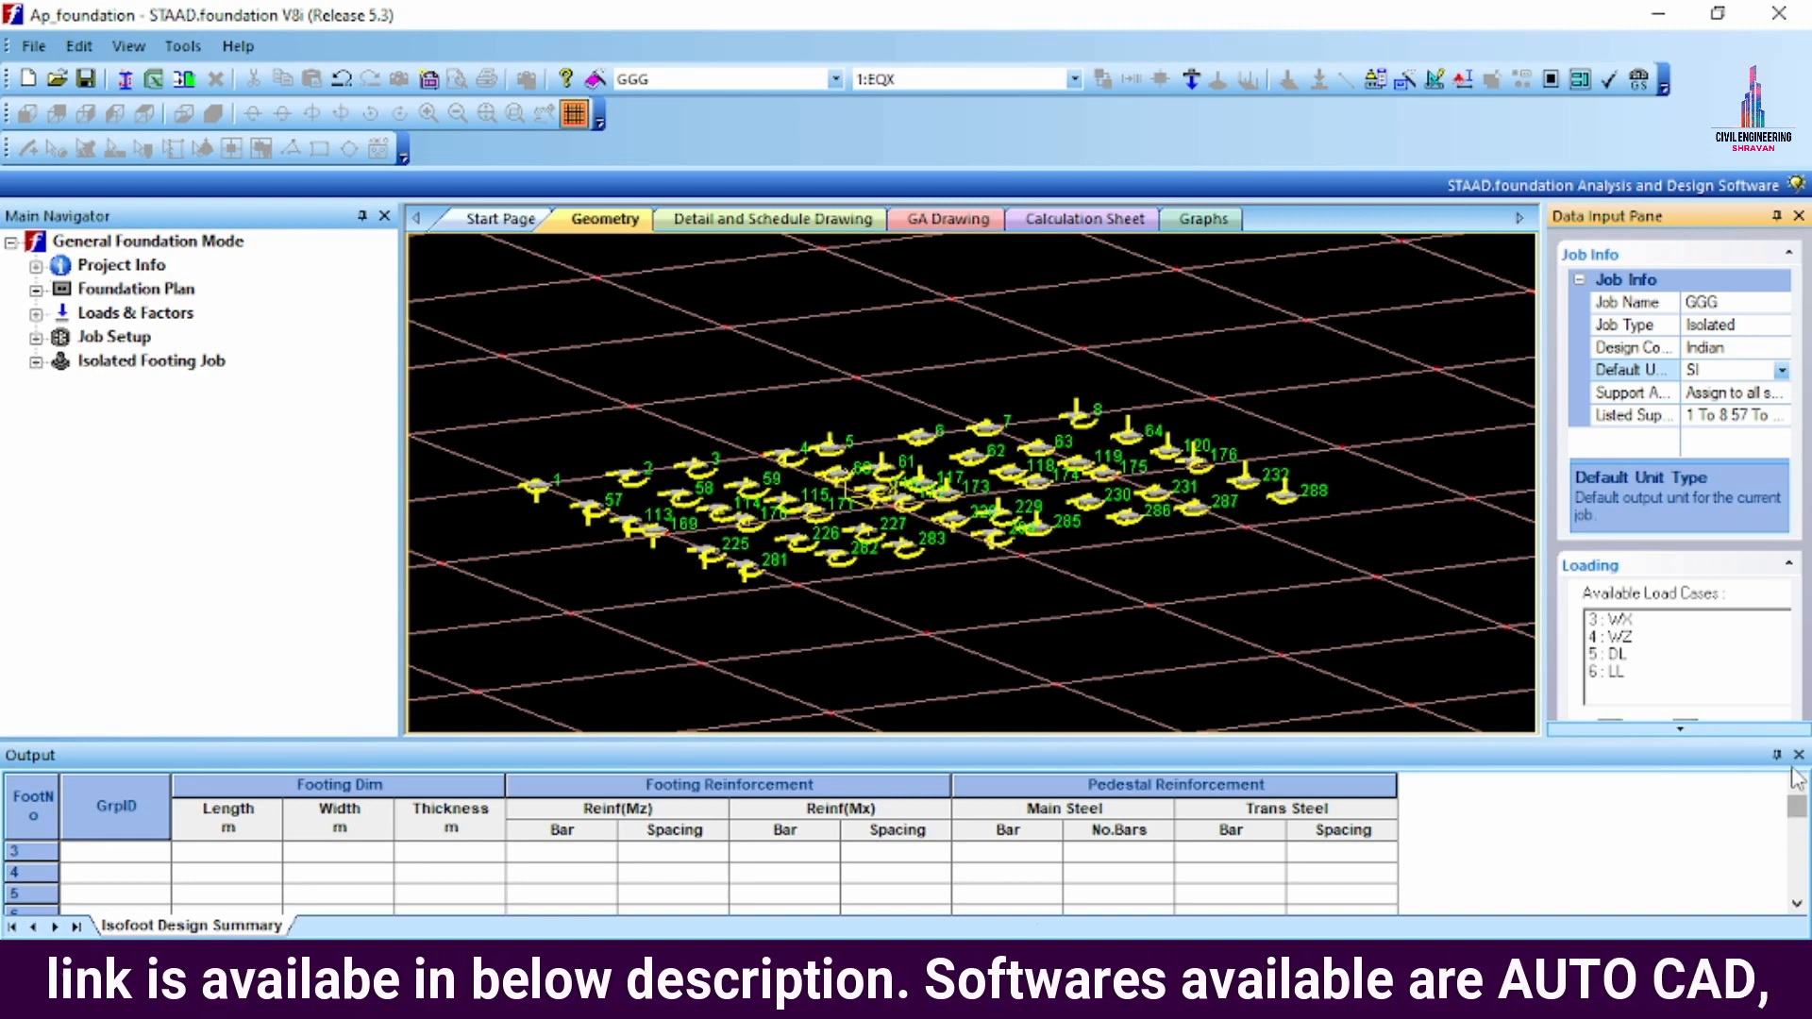
pyautogui.click(1799, 755)
# - Go through the isolated footing job's concrete, soil, geometry and sliding parameters, keeping the defaults, and run the footing design
pyautogui.click(36, 361)
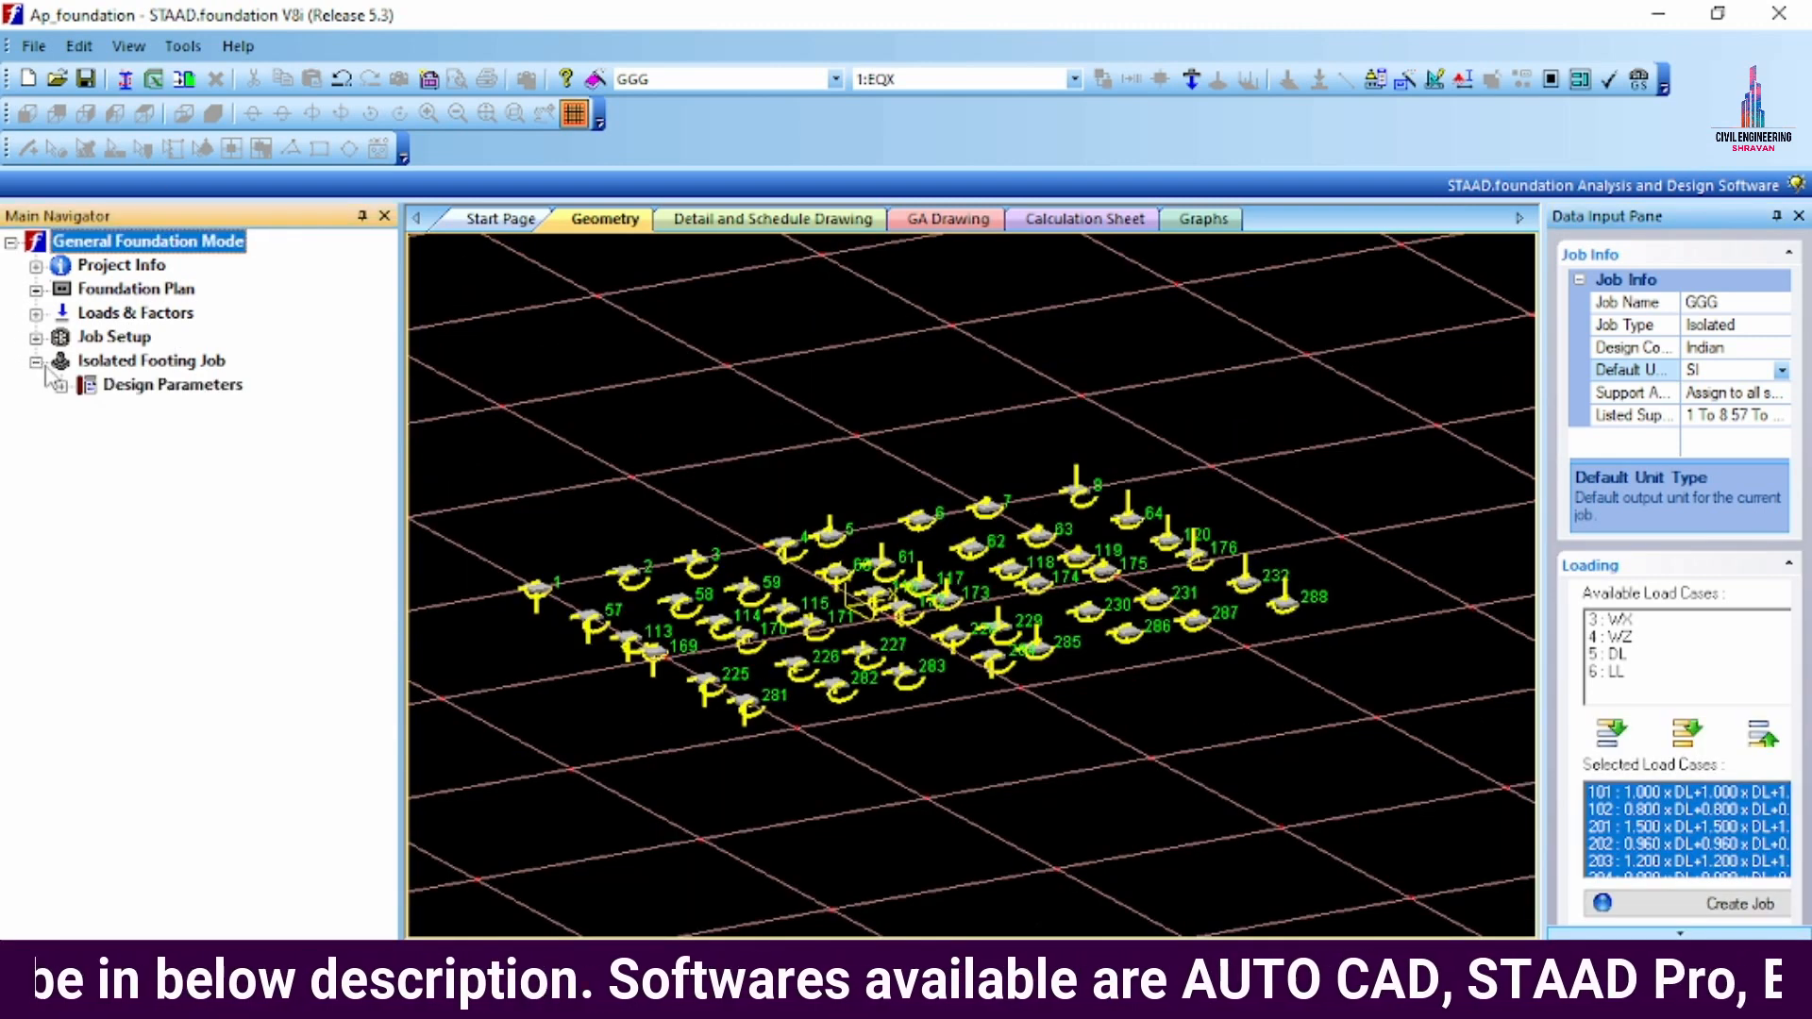
pyautogui.click(61, 385)
pyautogui.click(155, 411)
pyautogui.click(175, 434)
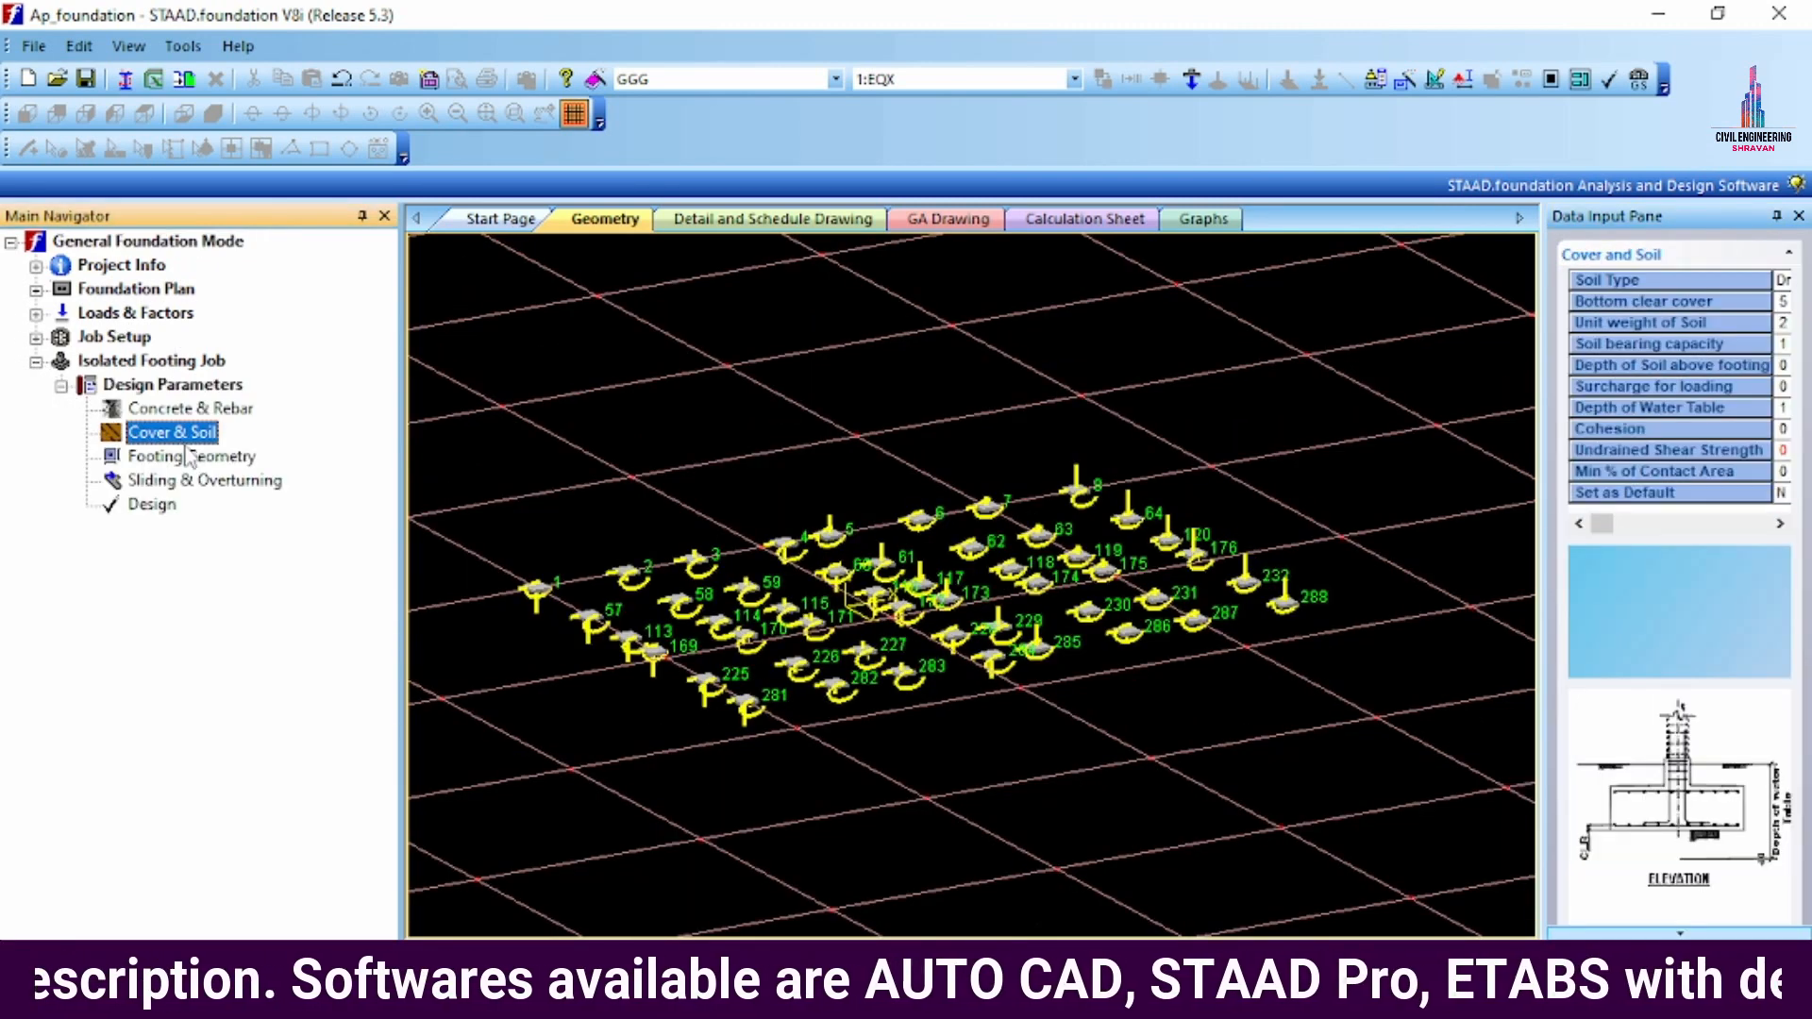
pyautogui.click(194, 457)
pyautogui.click(194, 482)
pyautogui.click(167, 510)
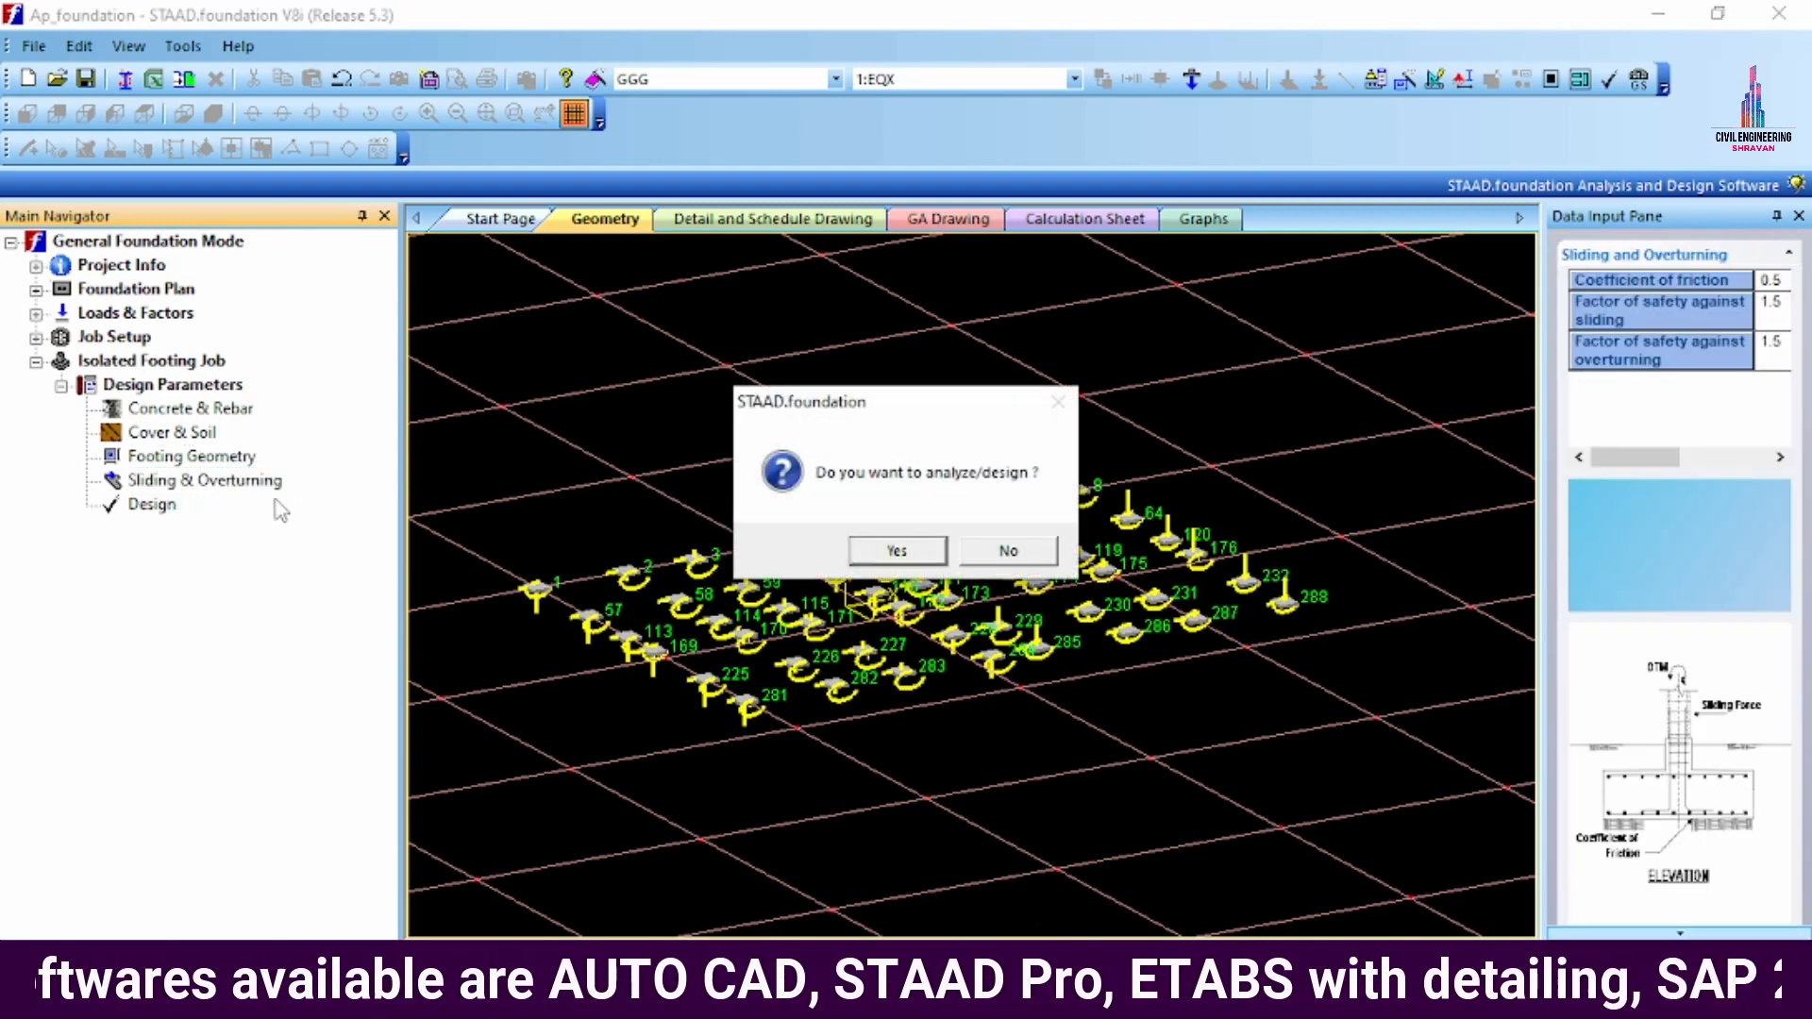
pyautogui.click(898, 551)
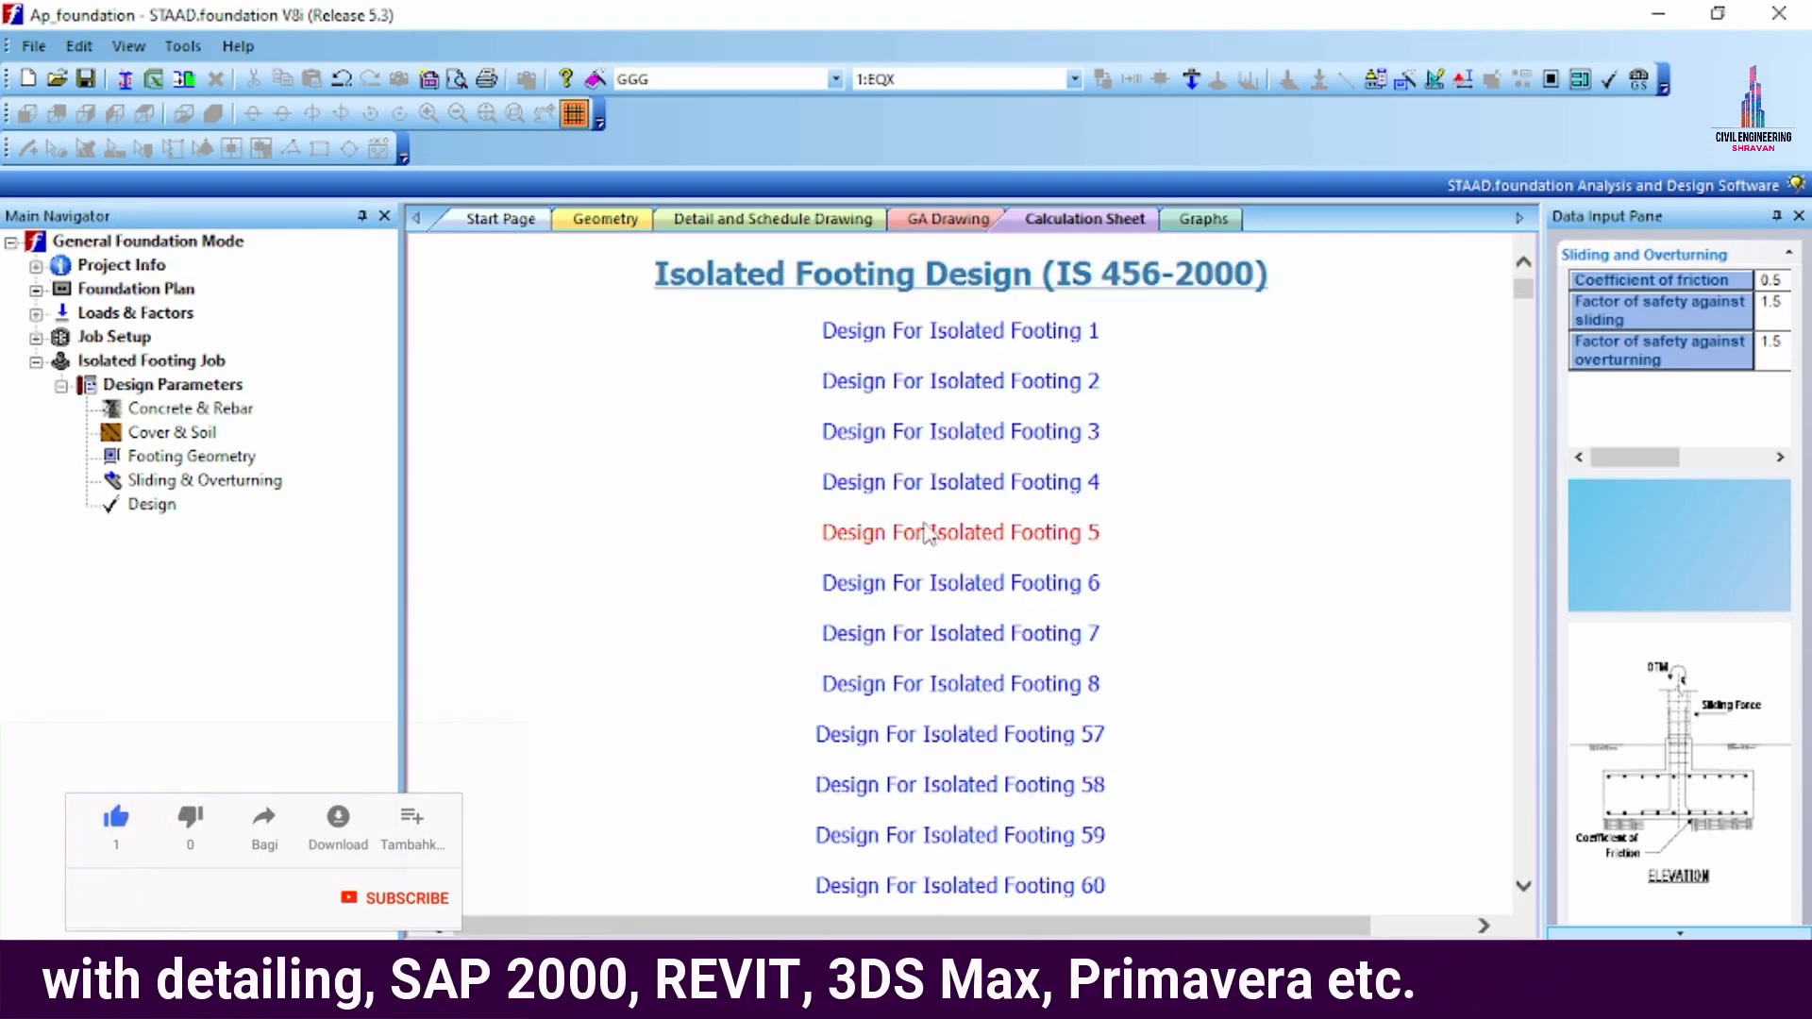
# - Open the calculation for isolated footing 5 and look through the design checks in the calculation sheet
pyautogui.click(928, 534)
pyautogui.scroll(-6, 1019, 515)
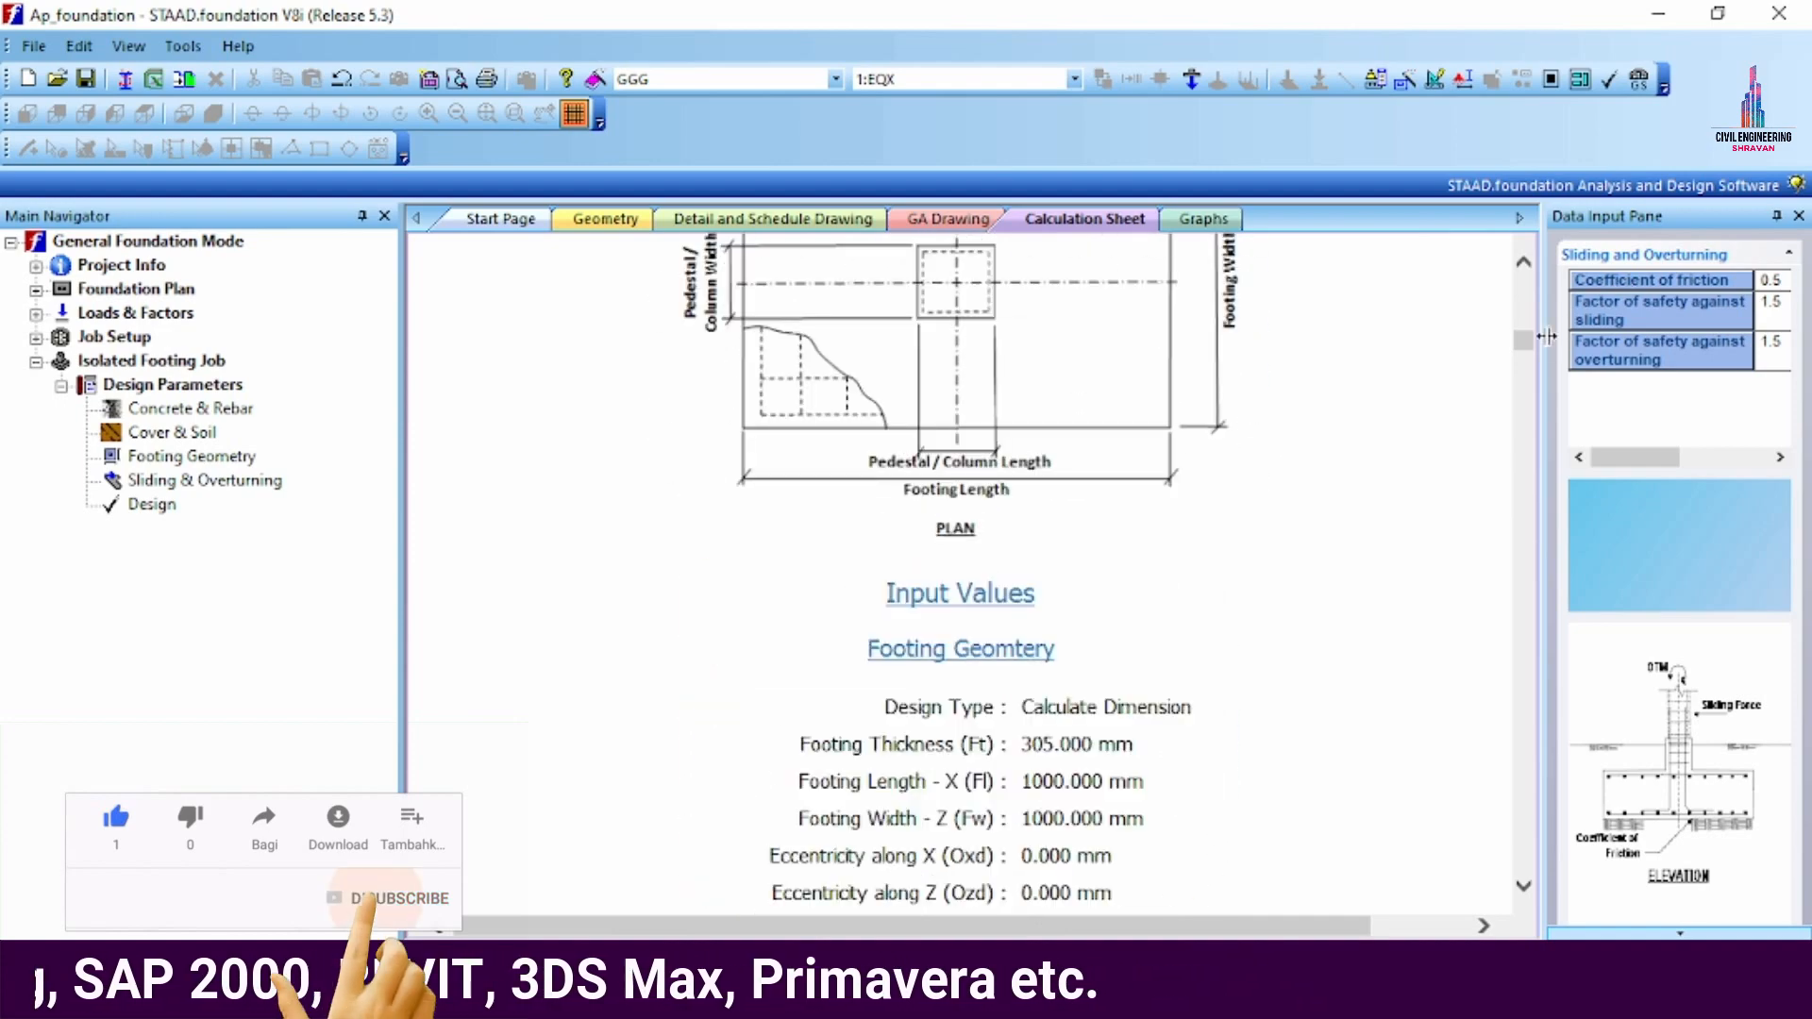
pyautogui.moveTo(1524, 341); pyautogui.dragTo(1531, 627)
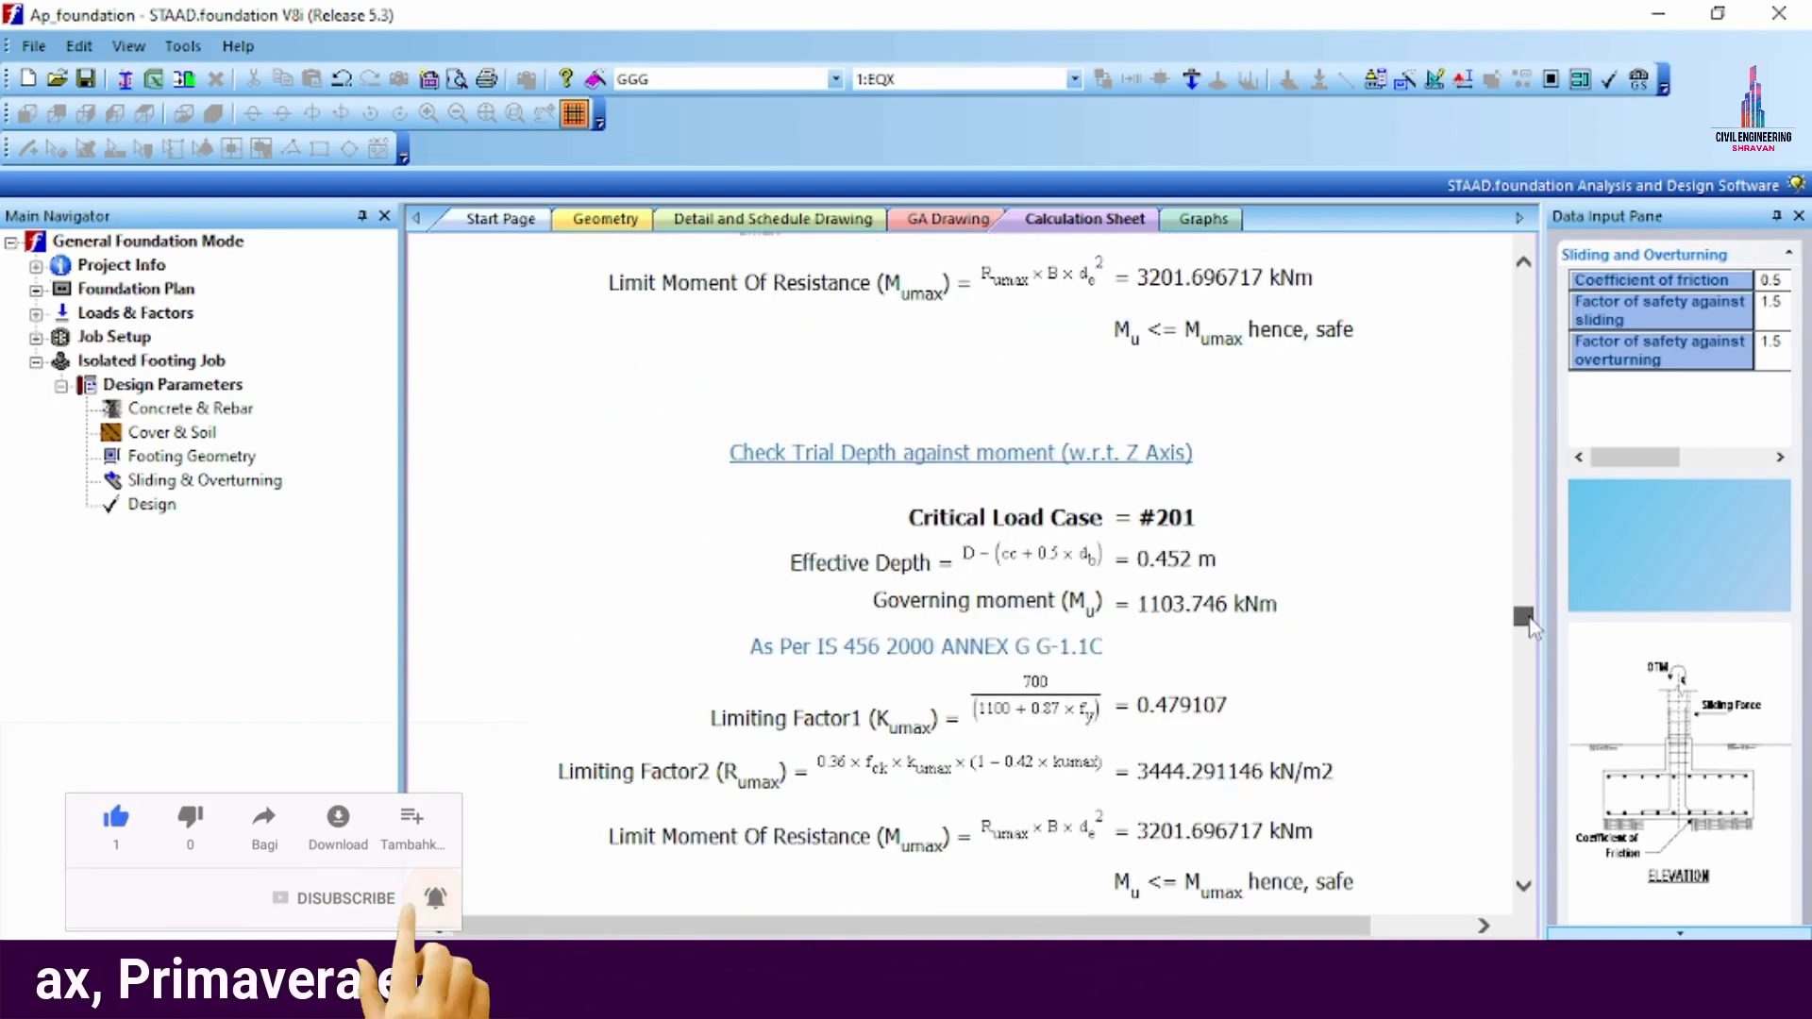
# - View the detail drawing of footing 1 and examine its elevation with dimensions and reinforcement up close
pyautogui.click(488, 223)
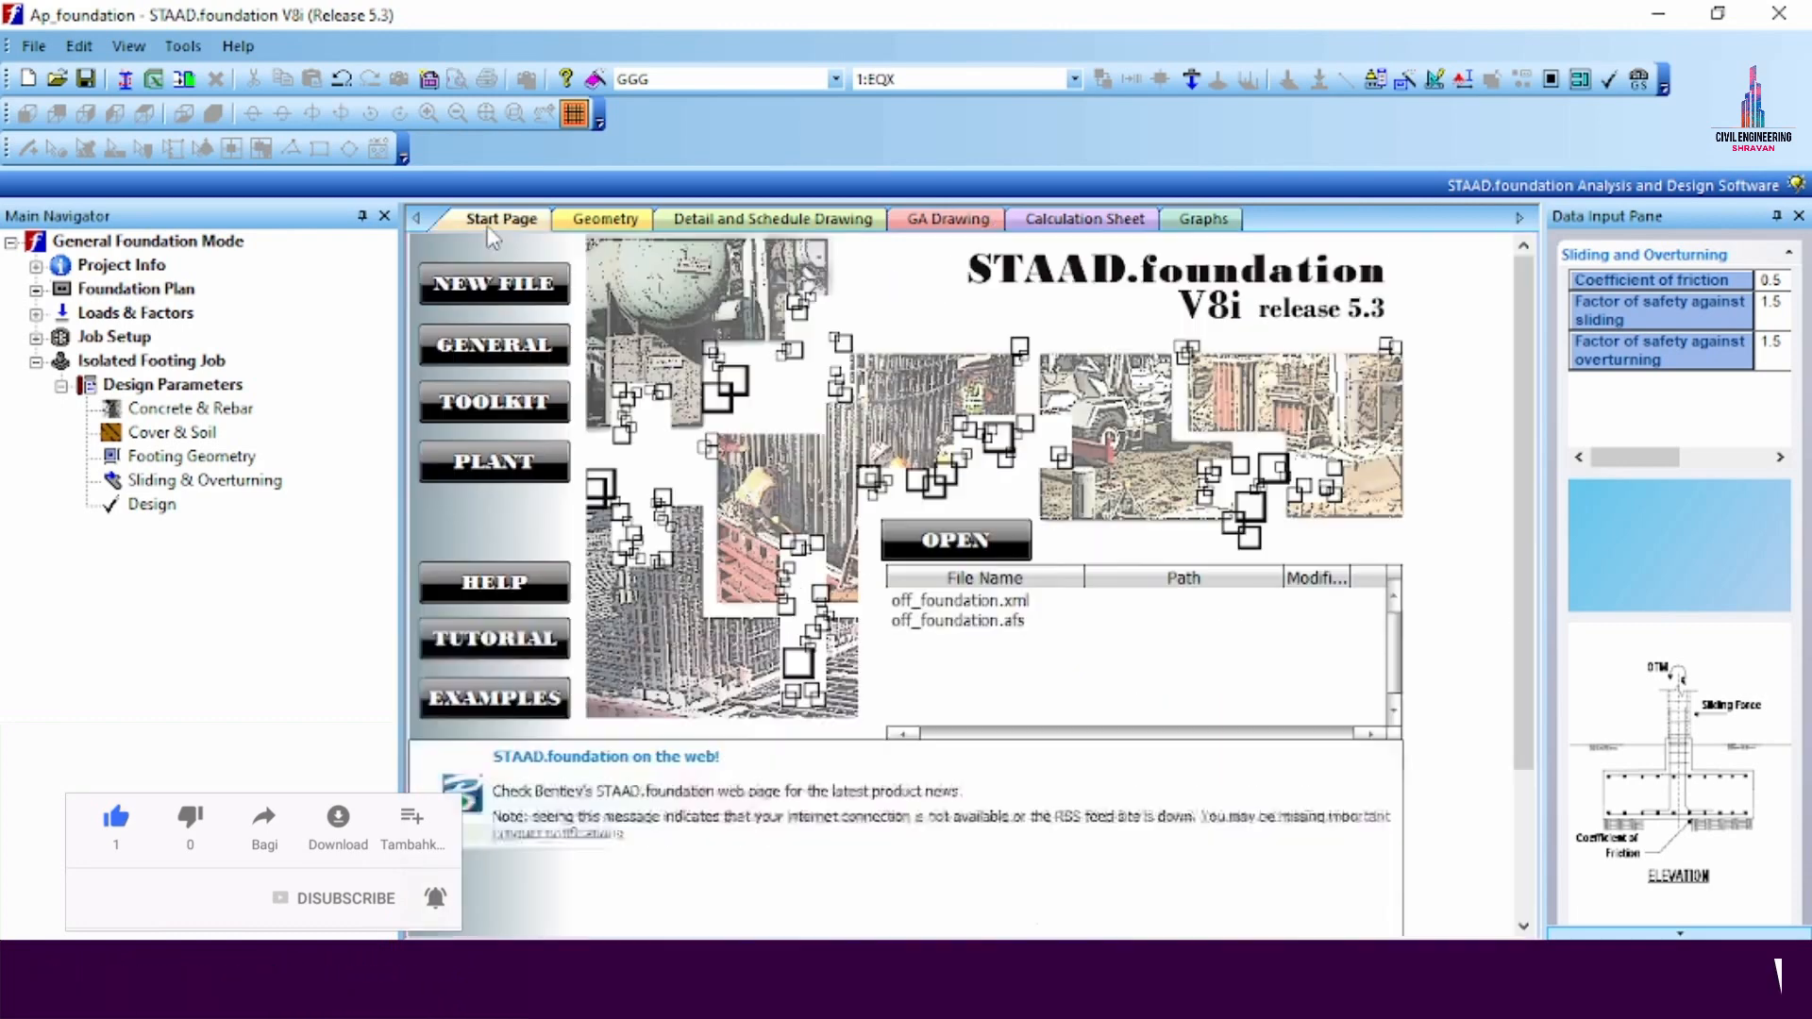
pyautogui.click(625, 223)
pyautogui.click(791, 218)
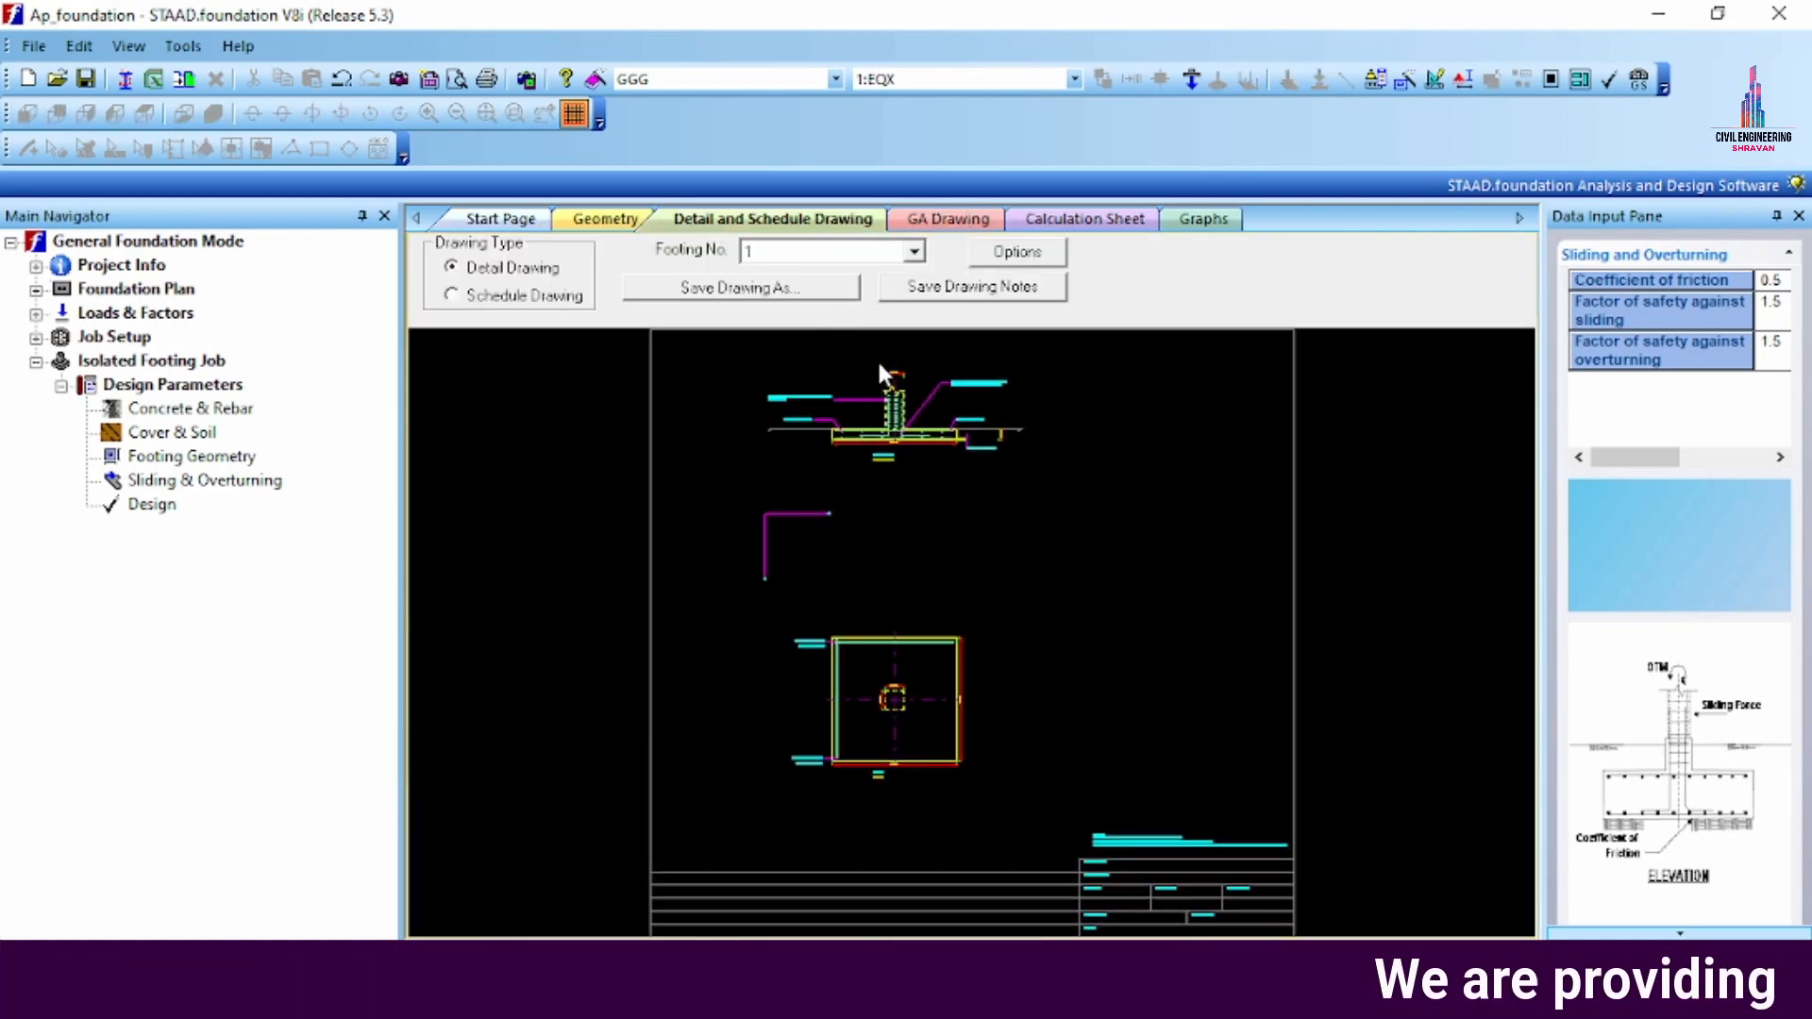
pyautogui.scroll(2, 879, 358)
pyautogui.scroll(5, 884, 380)
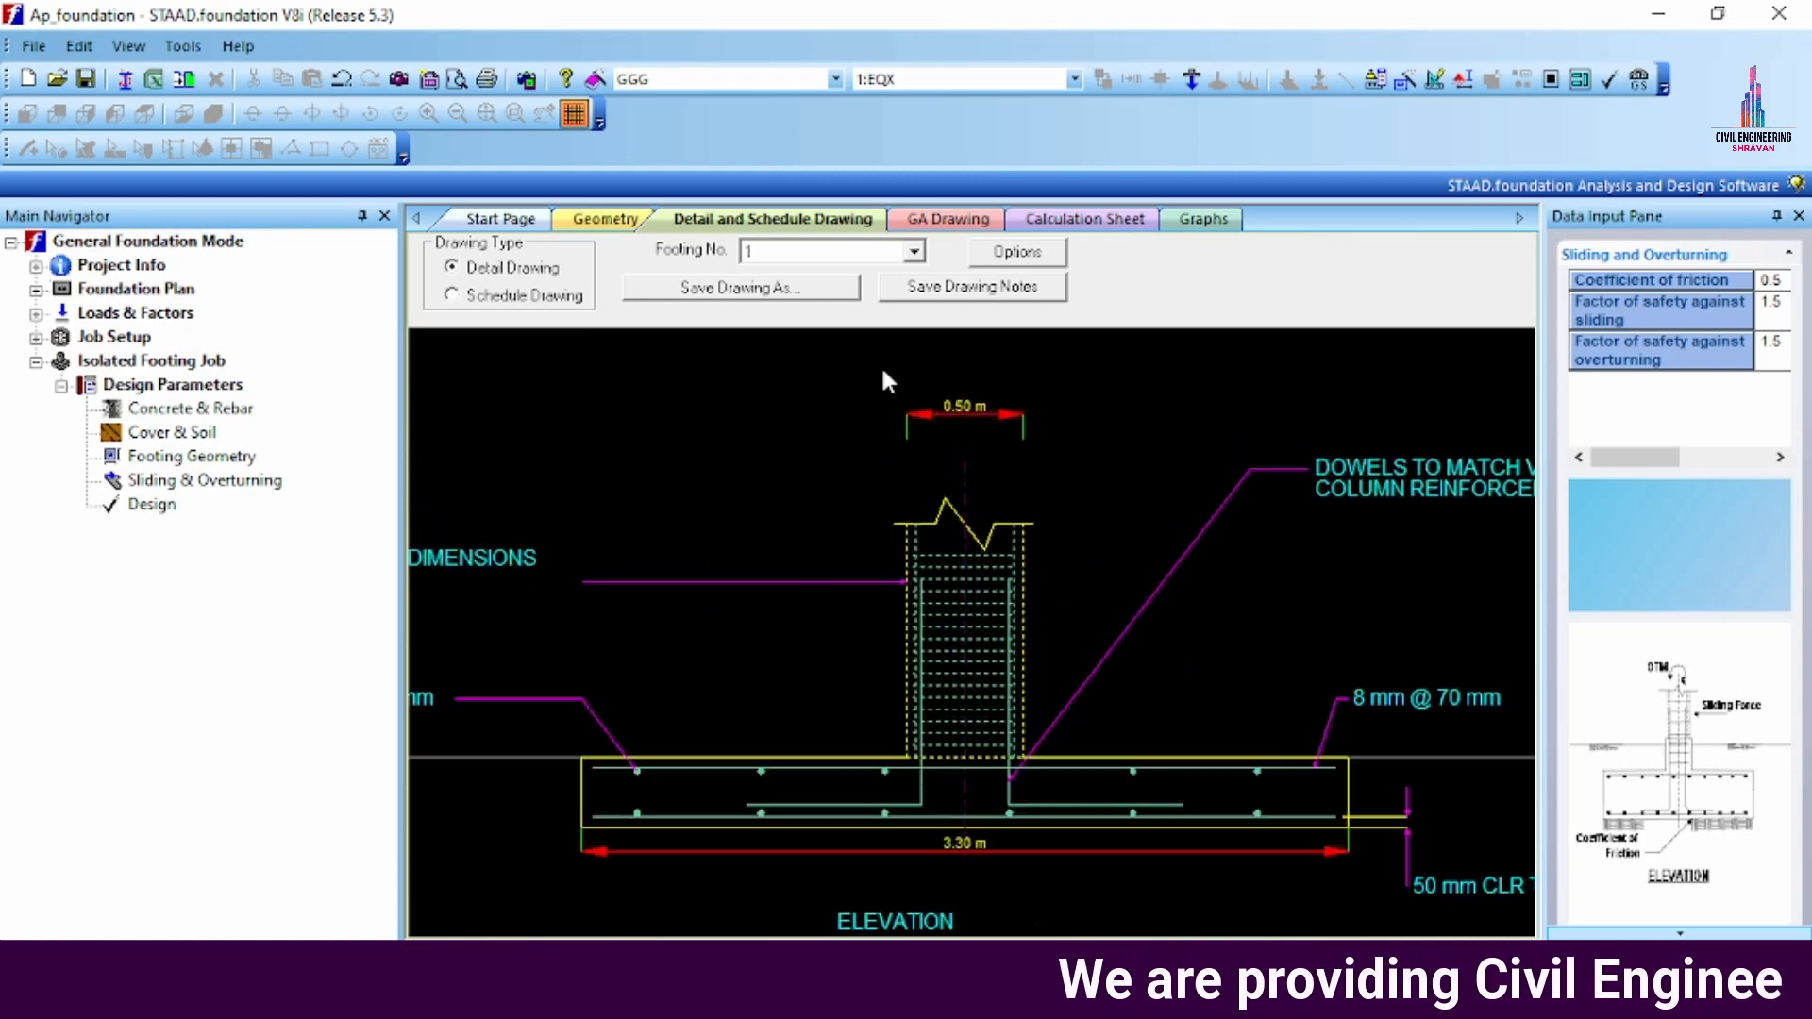
pyautogui.scroll(-4, 884, 379)
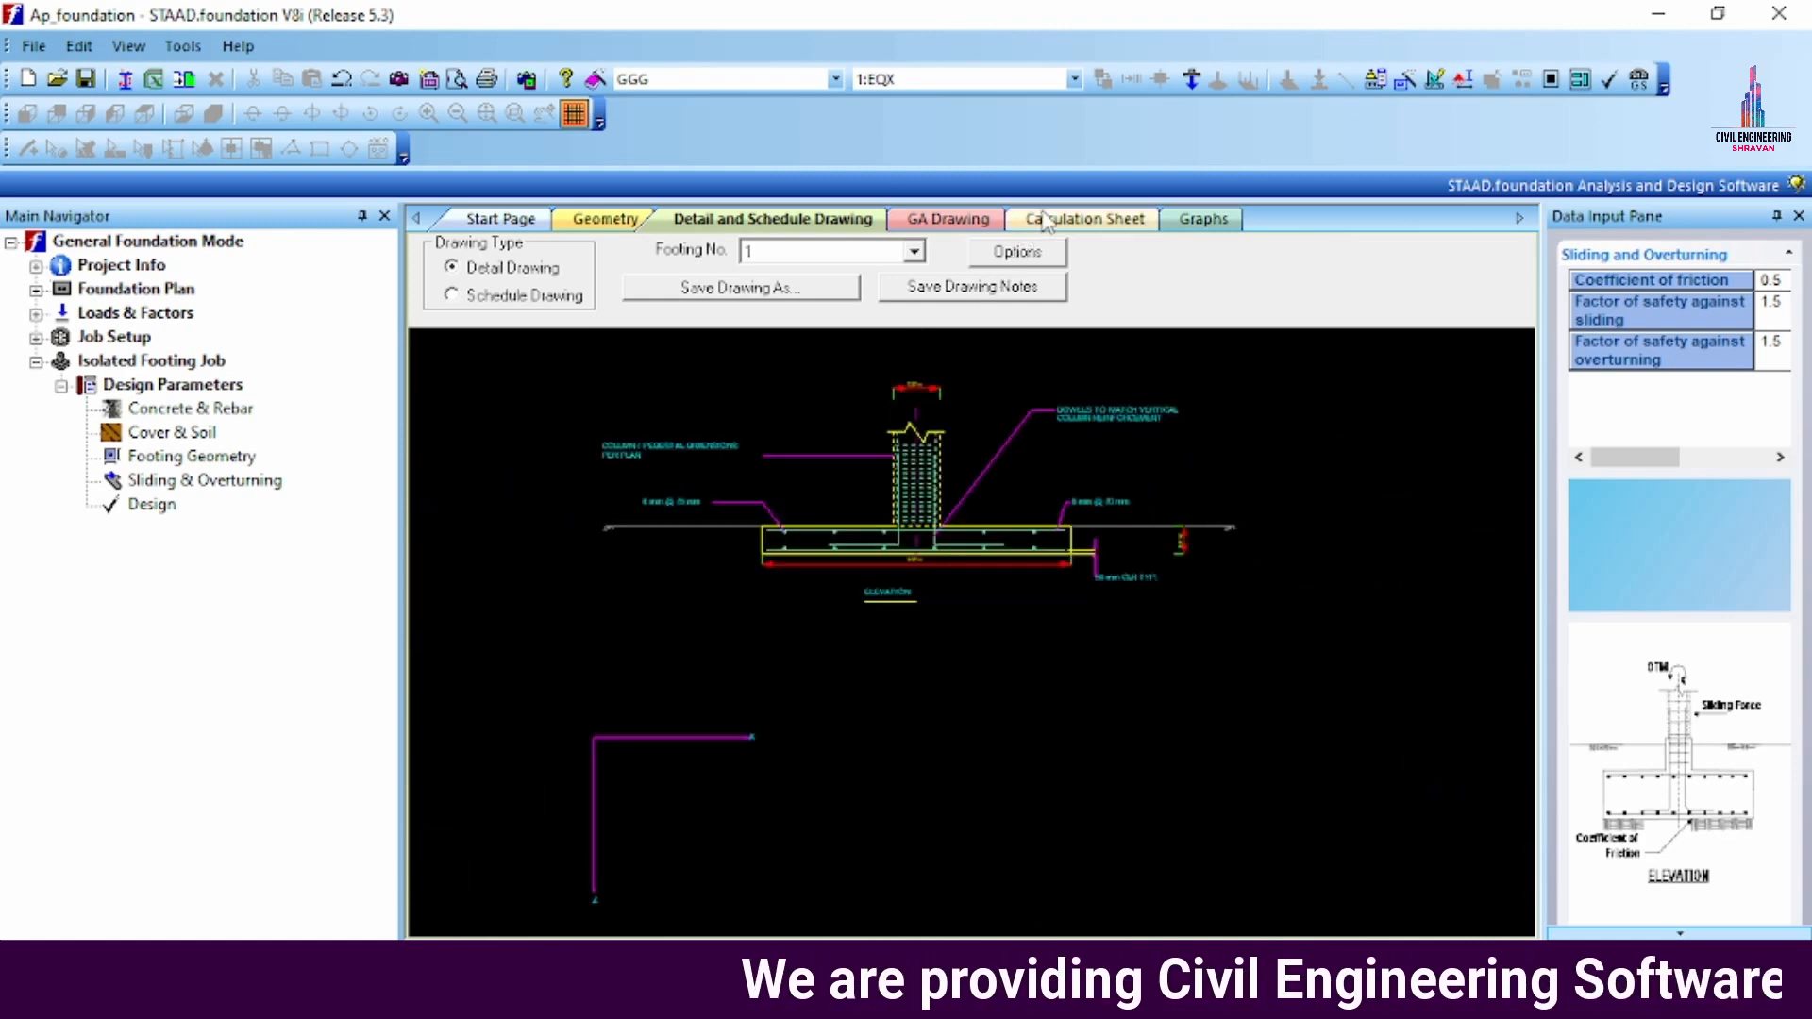
# - Return to the calculation sheet and close STAAD.foundation, saving the changes to Ap_foundation.xml
pyautogui.click(1085, 219)
pyautogui.click(1780, 13)
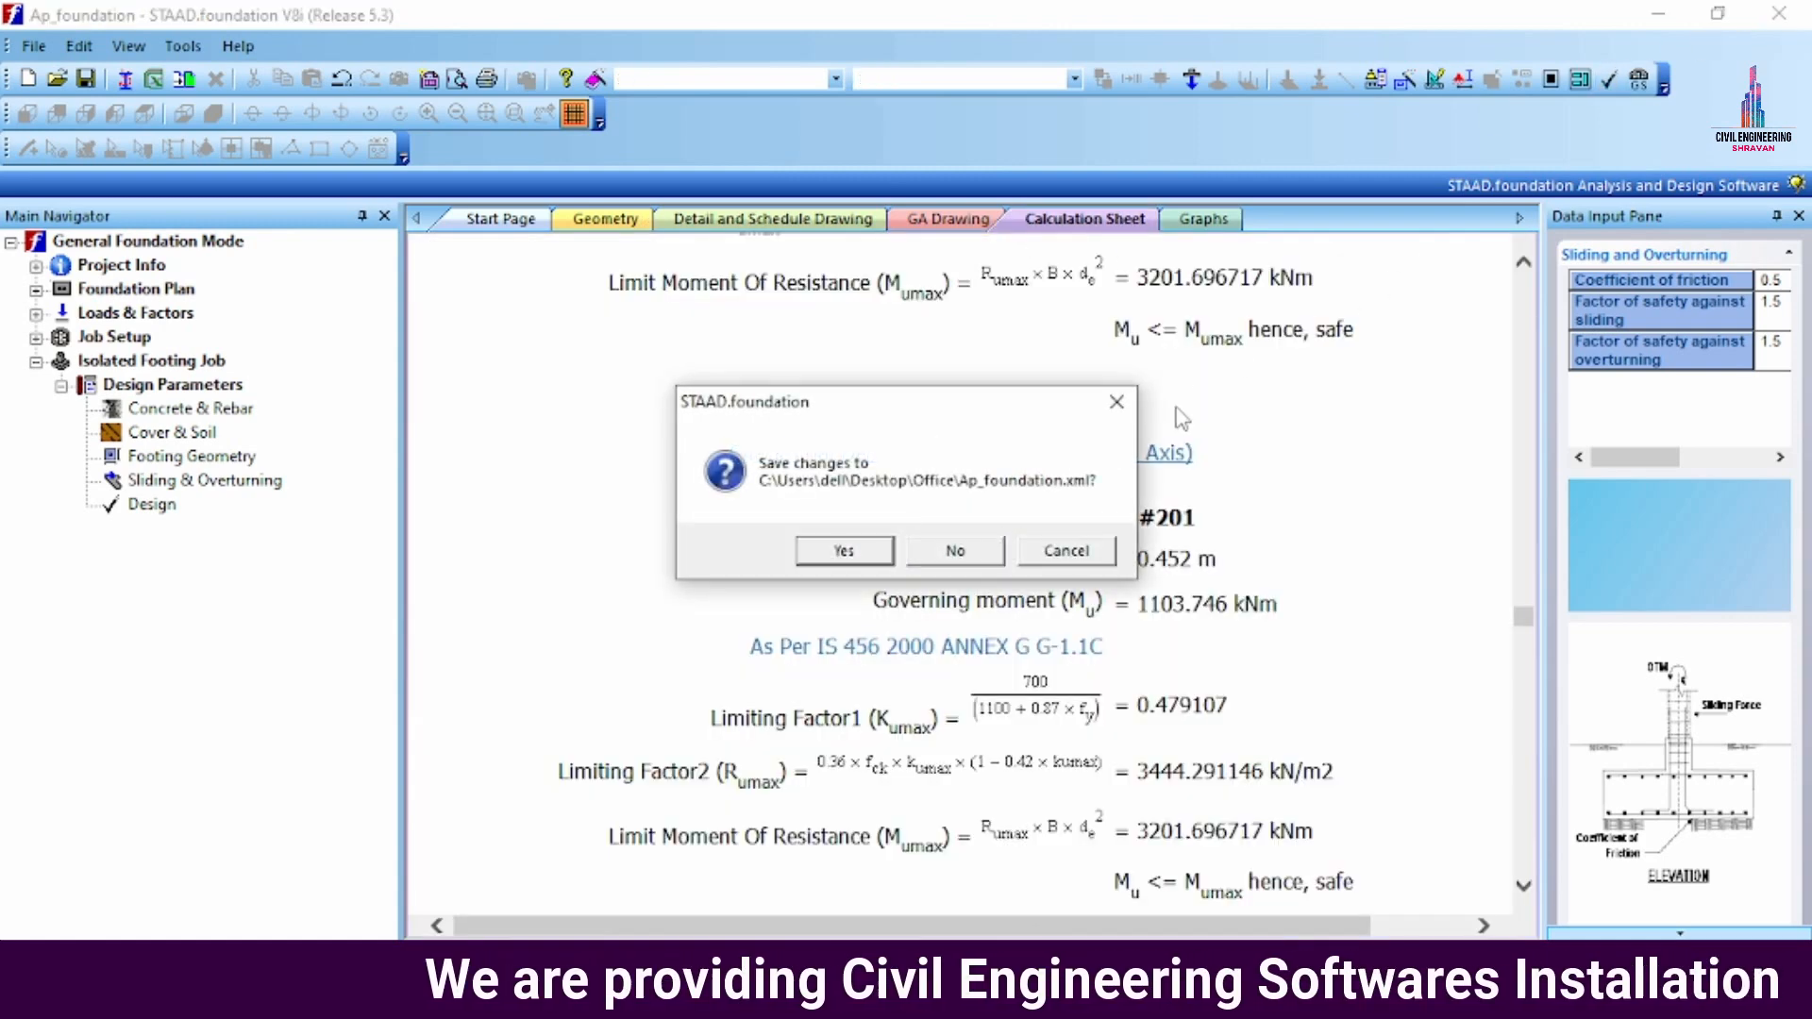
pyautogui.click(845, 553)
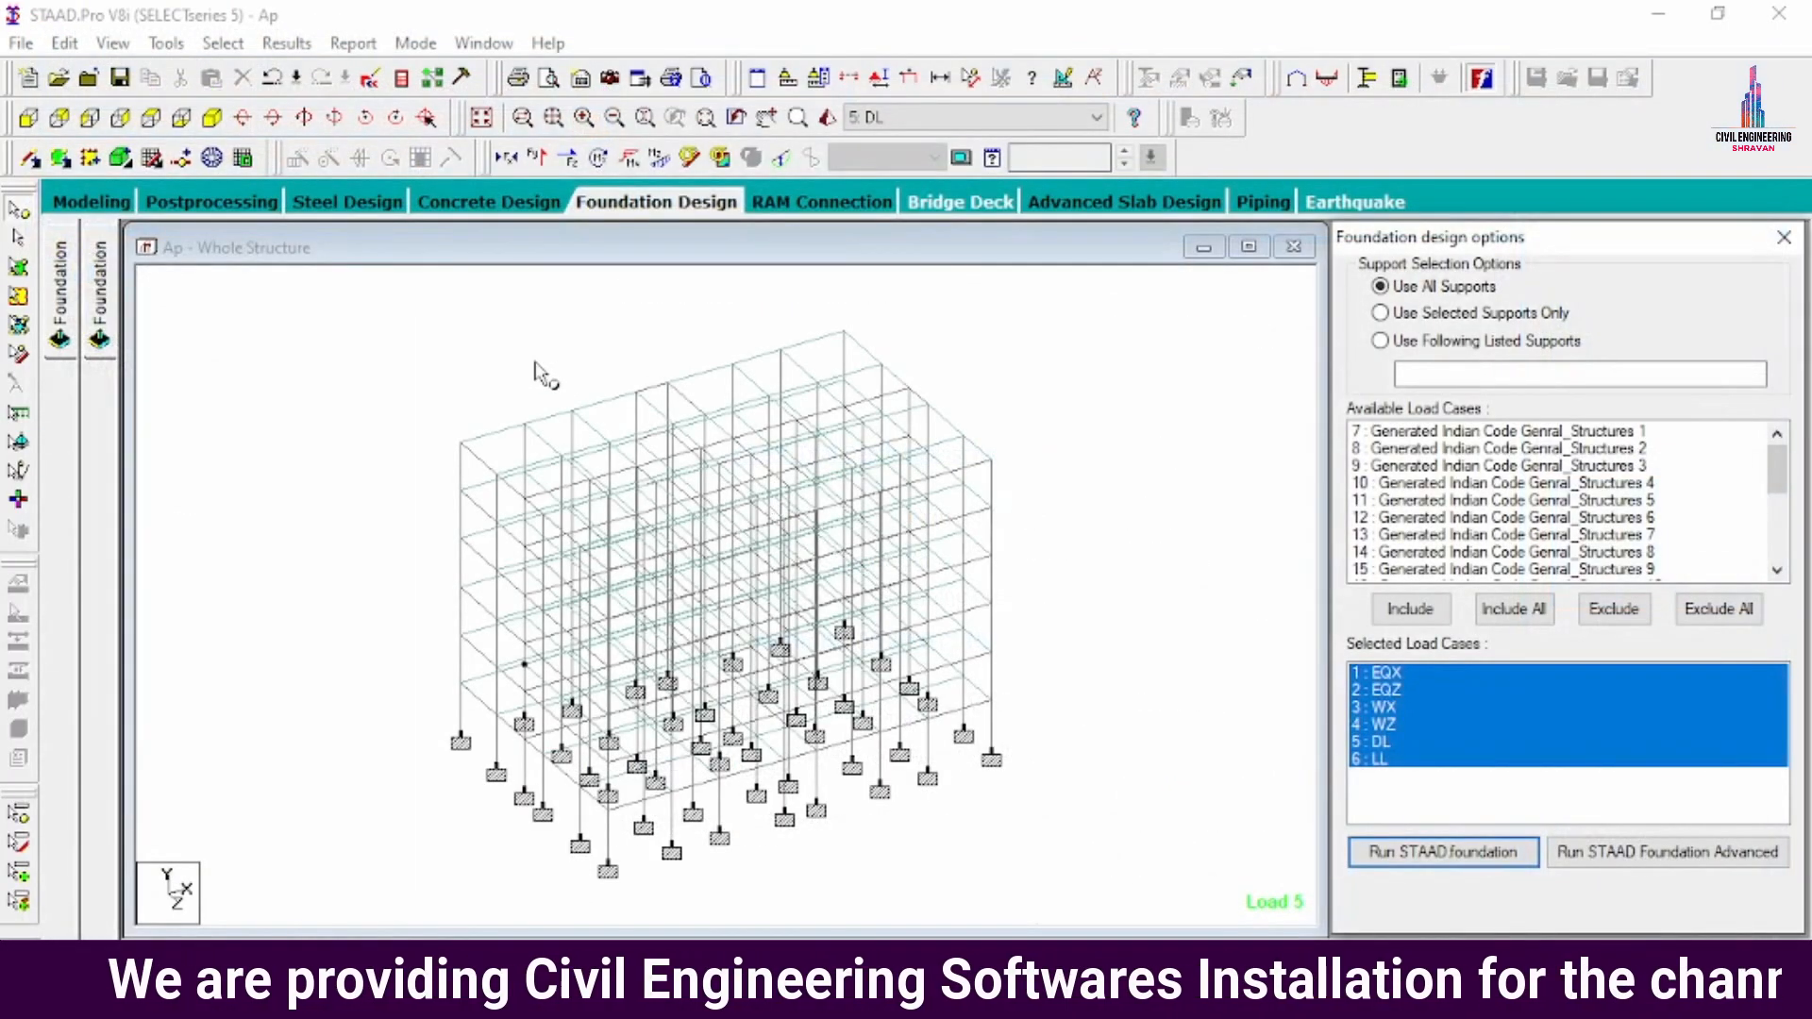
# - Return to STAAD.Pro's Modeling mode and inspect the maximised 3D rendered building from the front, above and at an angle
pyautogui.click(87, 204)
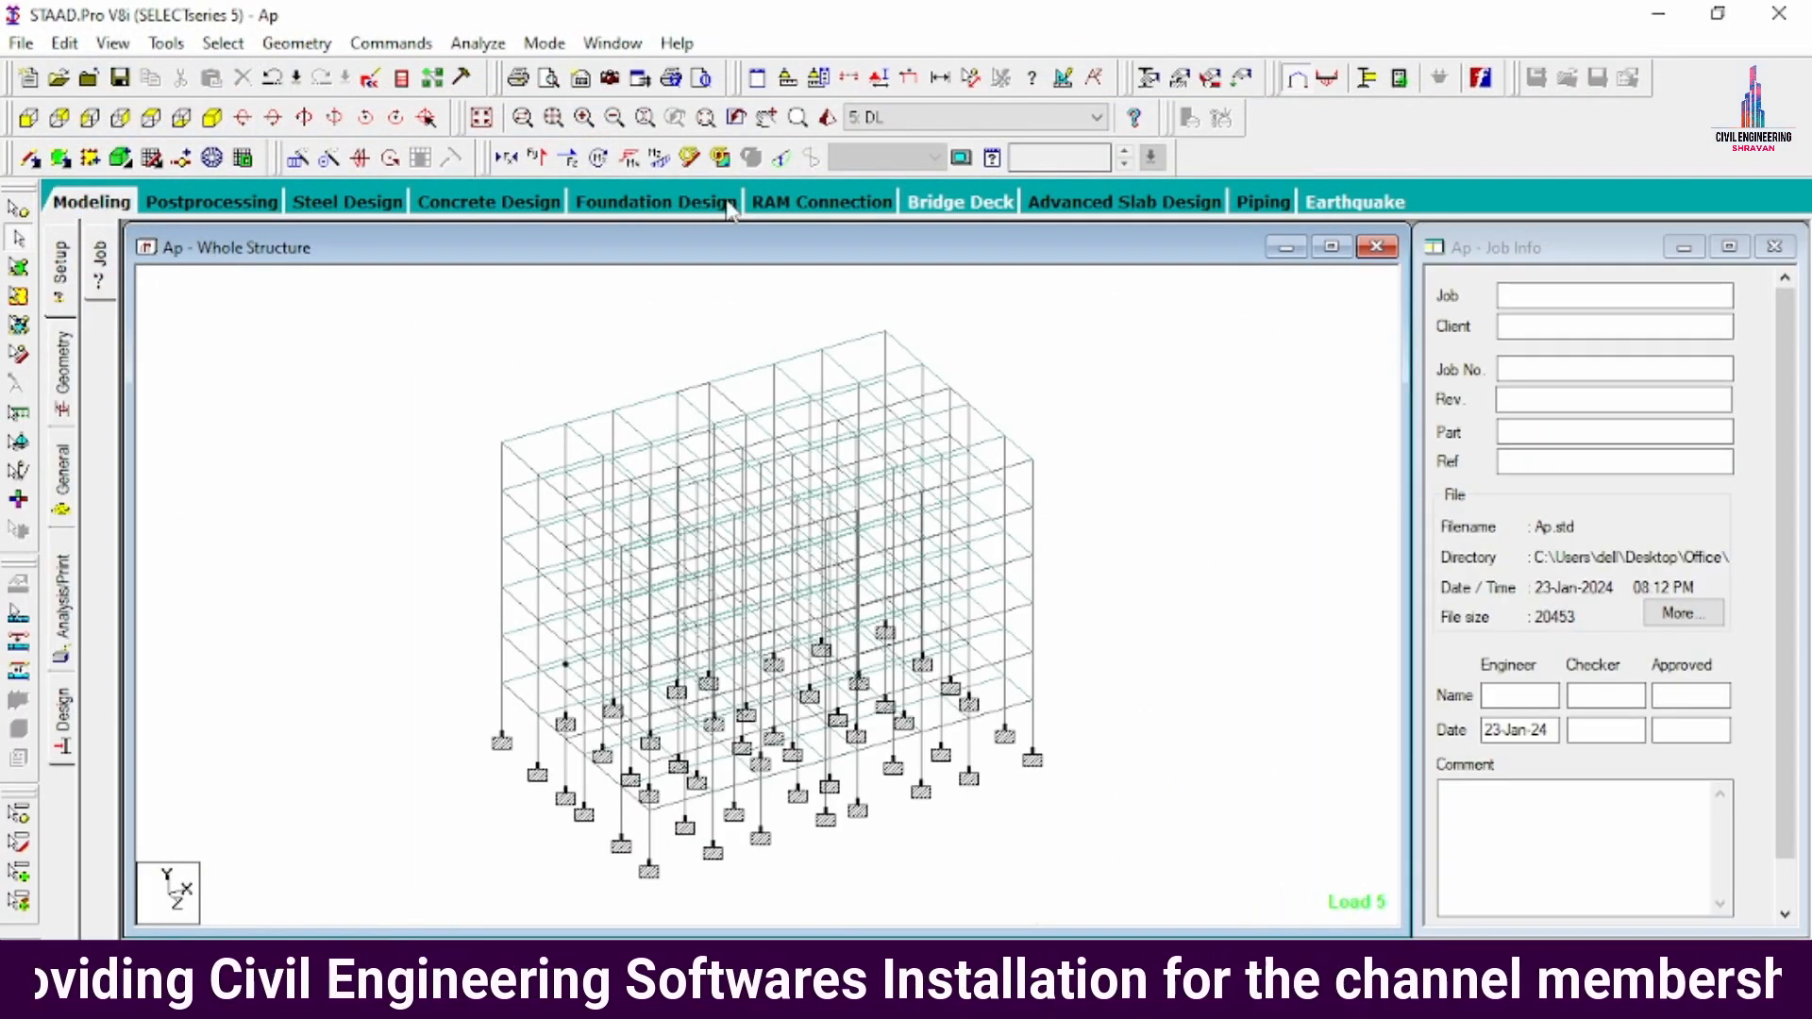
pyautogui.click(827, 118)
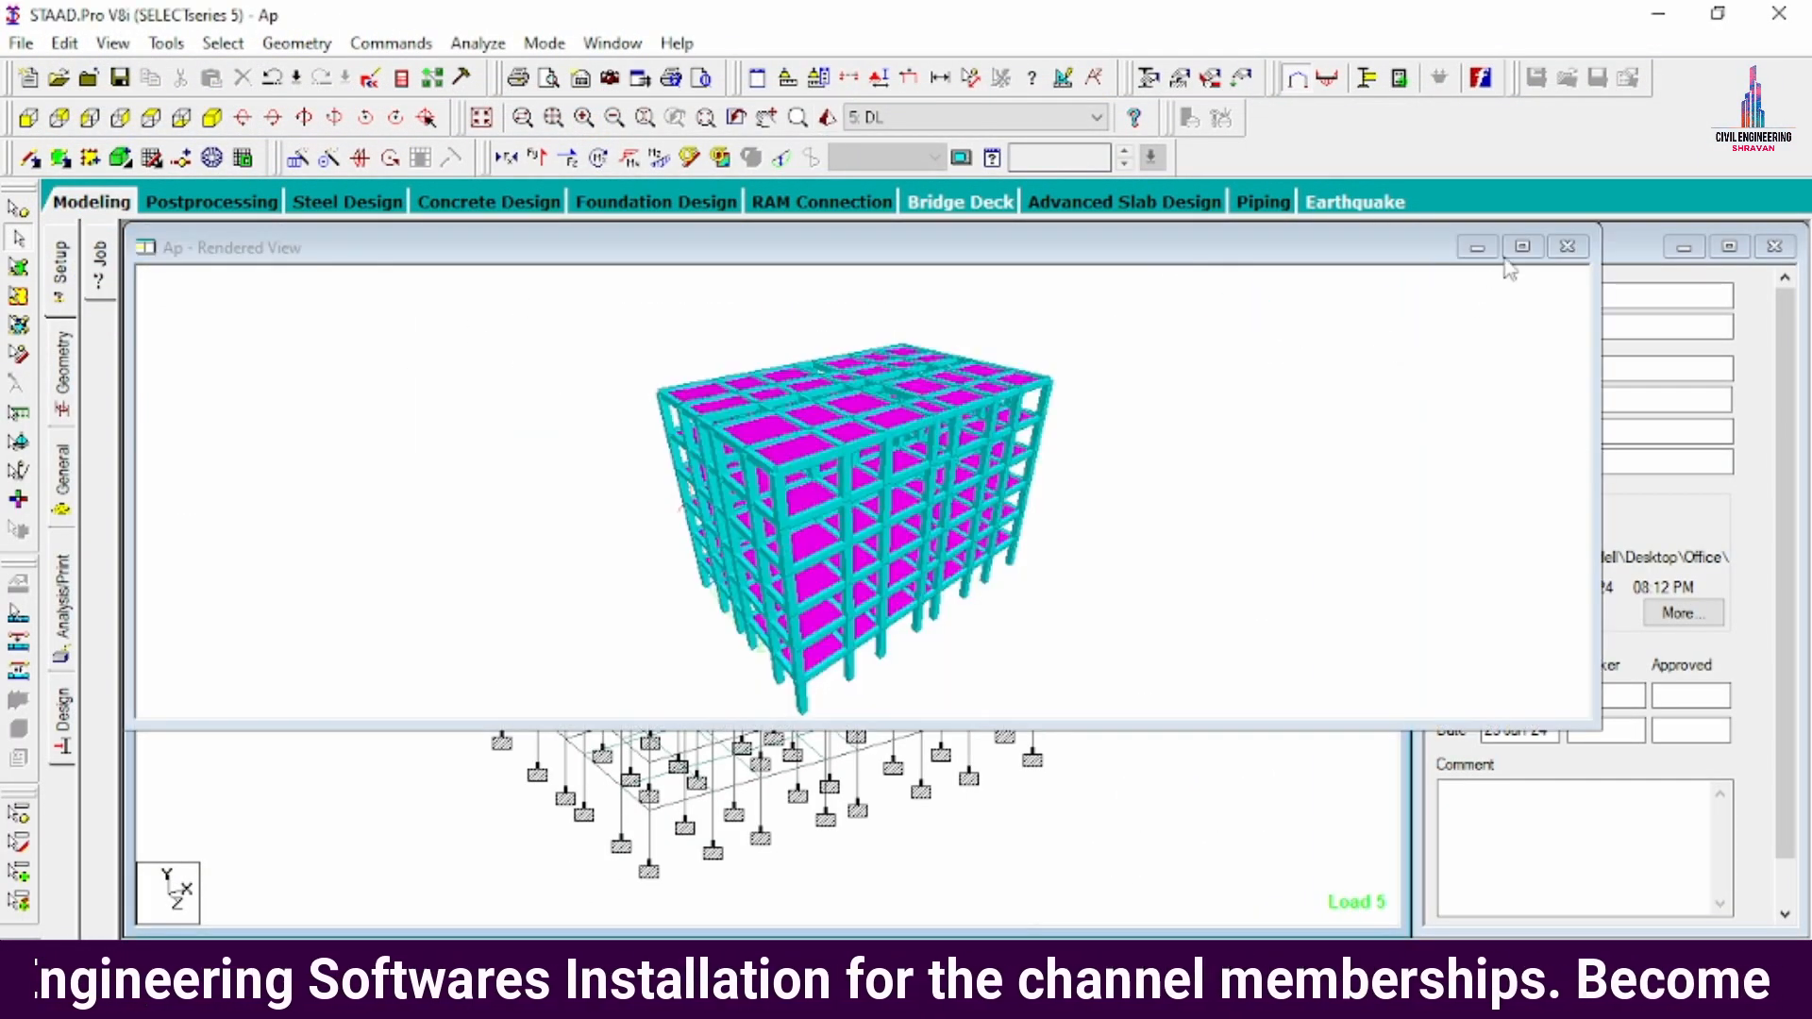
pyautogui.click(1515, 247)
pyautogui.moveTo(1222, 578); pyautogui.dragTo(776, 233)
pyautogui.click(28, 117)
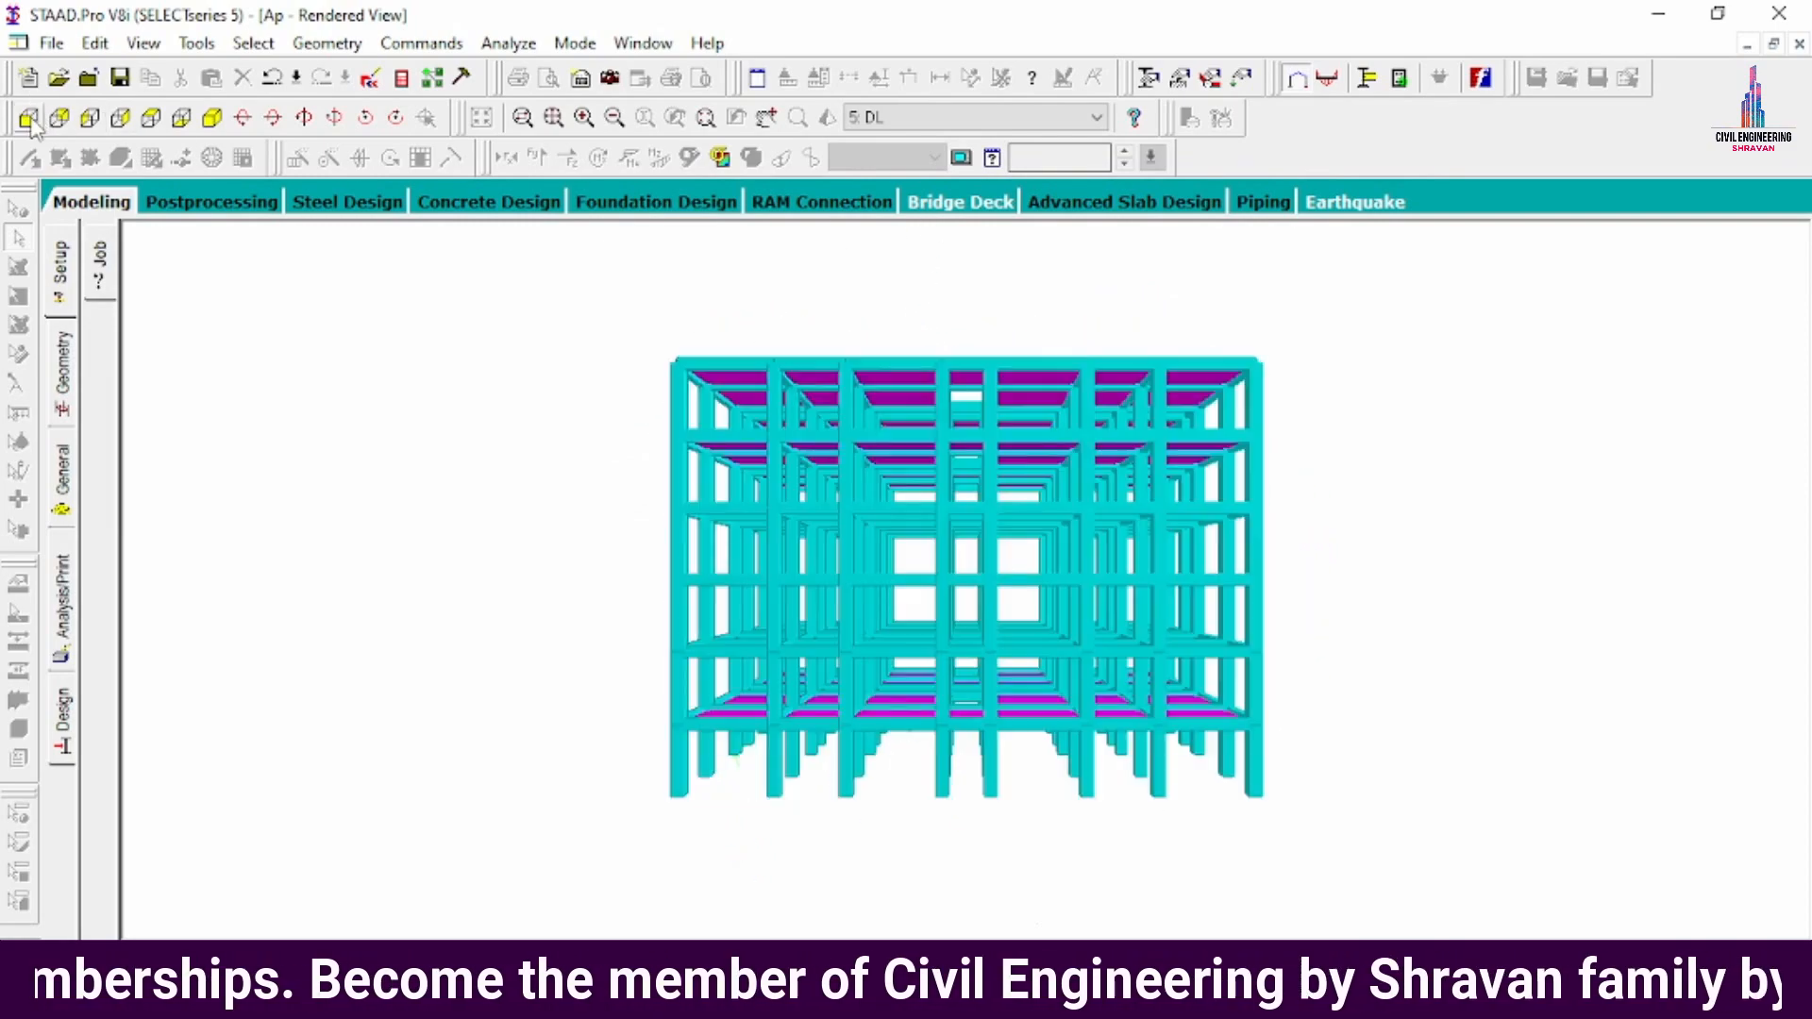
pyautogui.moveTo(775, 469); pyautogui.dragTo(991, 788)
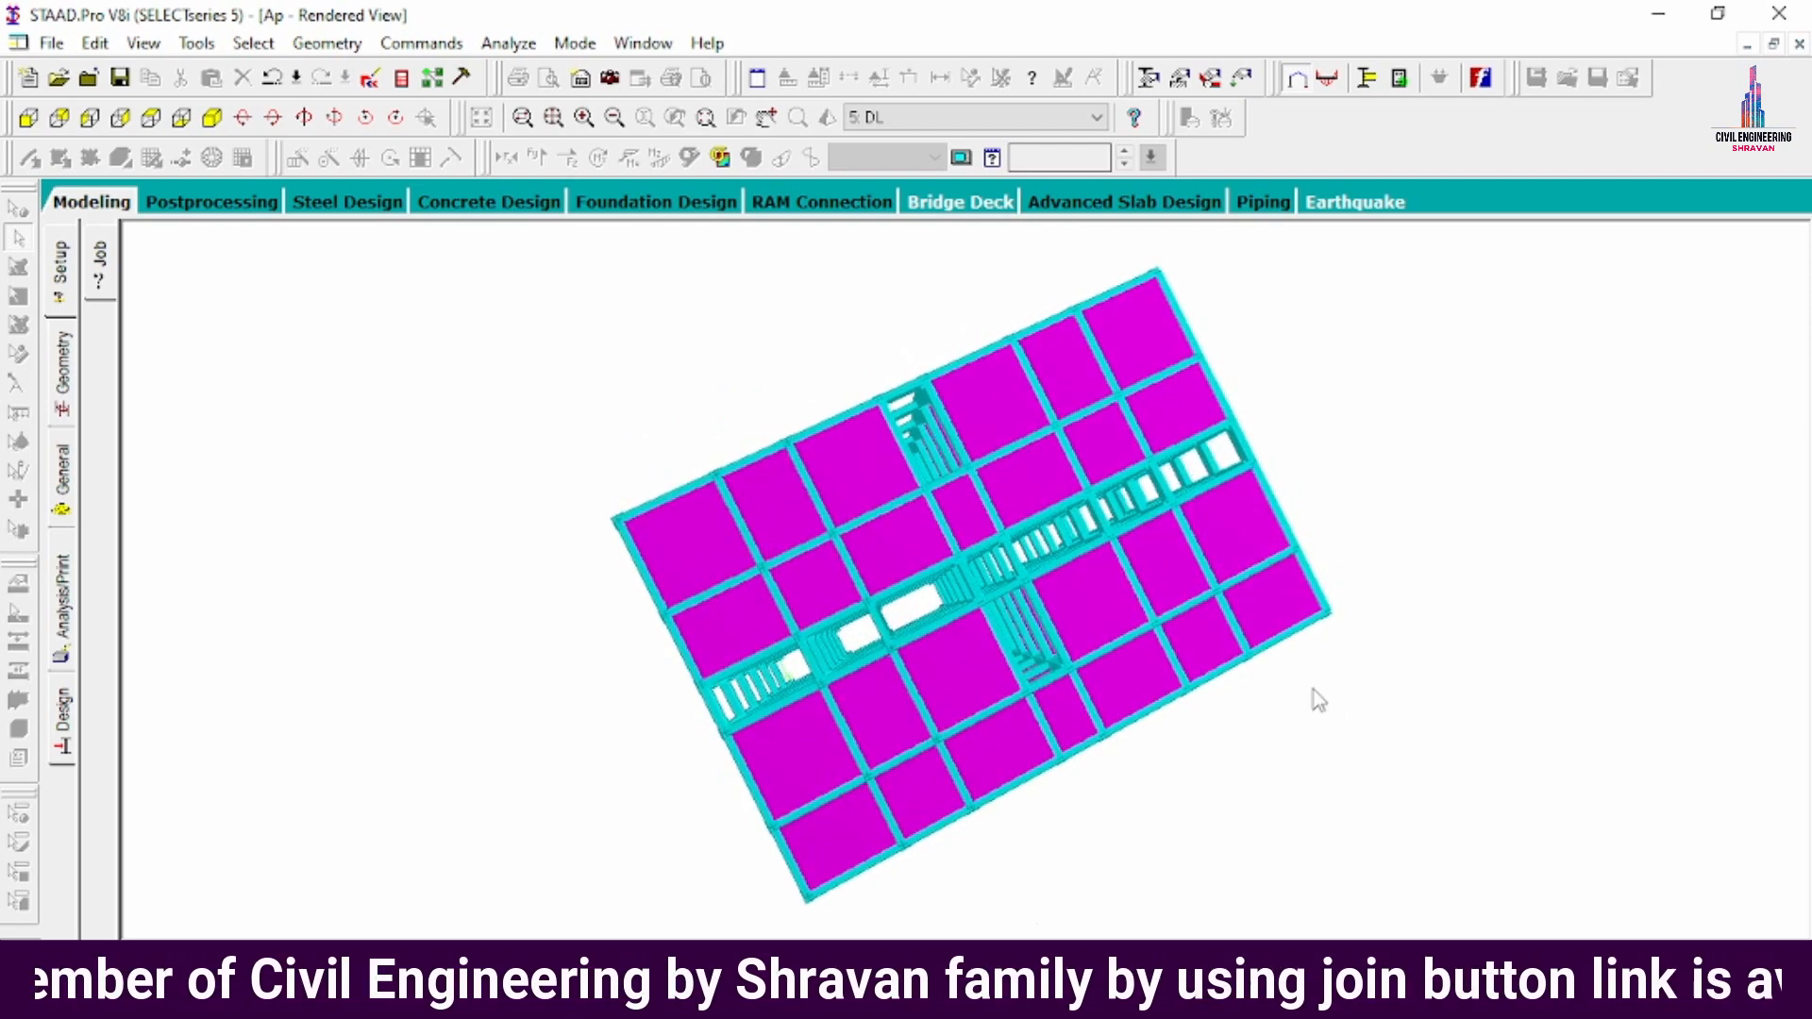
pyautogui.moveTo(1314, 695); pyautogui.dragTo(1315, 639)
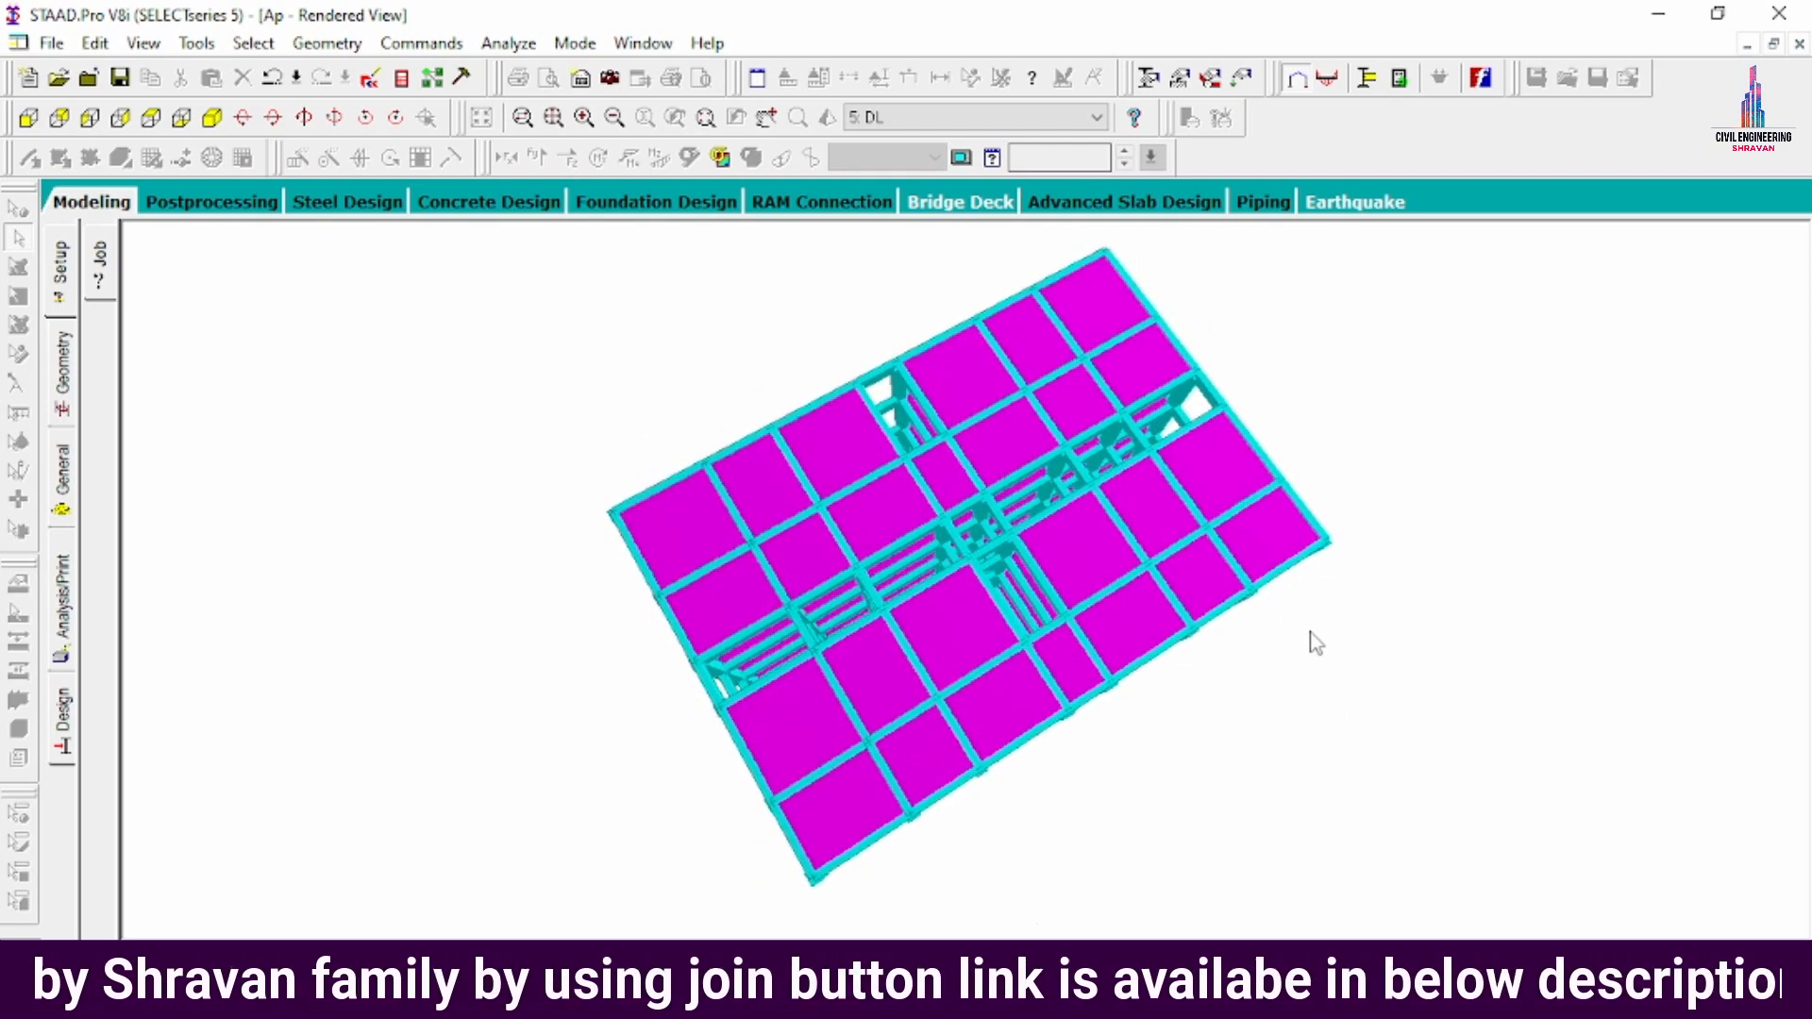